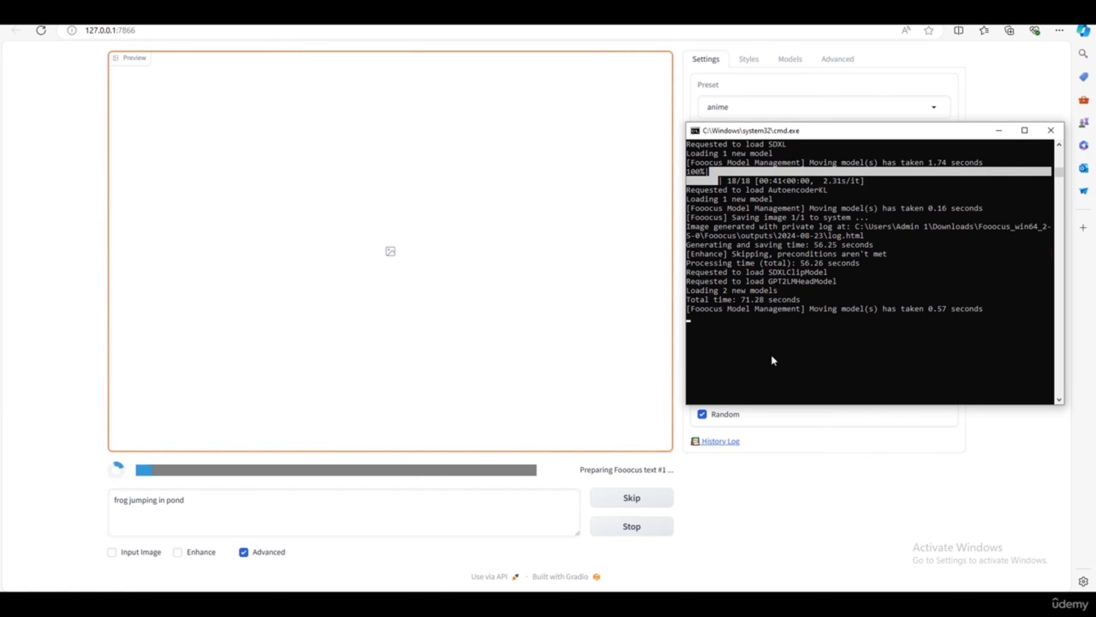
pyautogui.click(608, 475)
pyautogui.moveTo(566, 471); pyautogui.dragTo(626, 471)
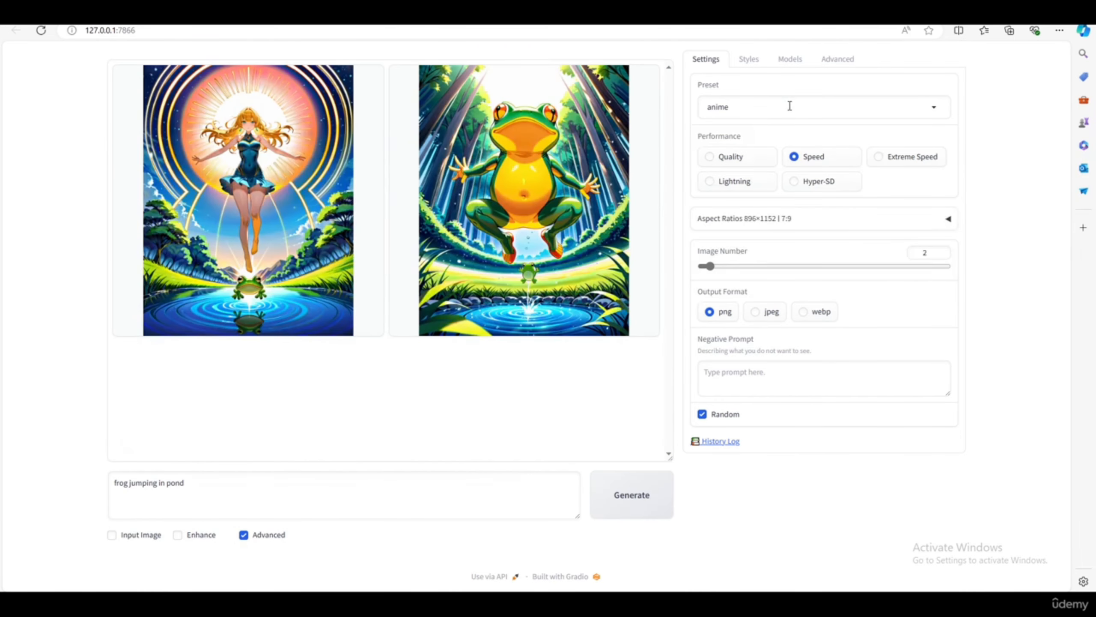
# - Keep the anime preset and set the image number to 1
pyautogui.click(789, 106)
pyautogui.click(1040, 197)
pyautogui.click(788, 111)
pyautogui.click(1007, 257)
pyautogui.moveTo(711, 267)
pyautogui.mouseDown()
pyautogui.moveTo(768, 270)
pyautogui.moveTo(700, 271)
pyautogui.moveTo(952, 276)
pyautogui.moveTo(690, 269)
pyautogui.mouseUp()
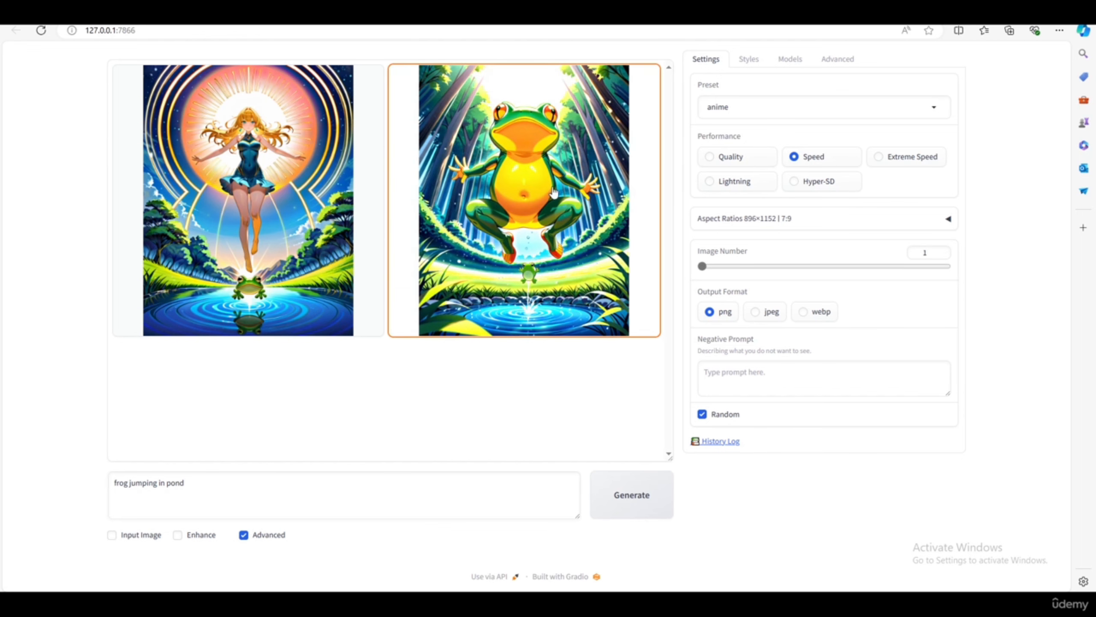
# - View both generated anime images at full size, enlarging the one with the girl above the frog
pyautogui.click(530, 229)
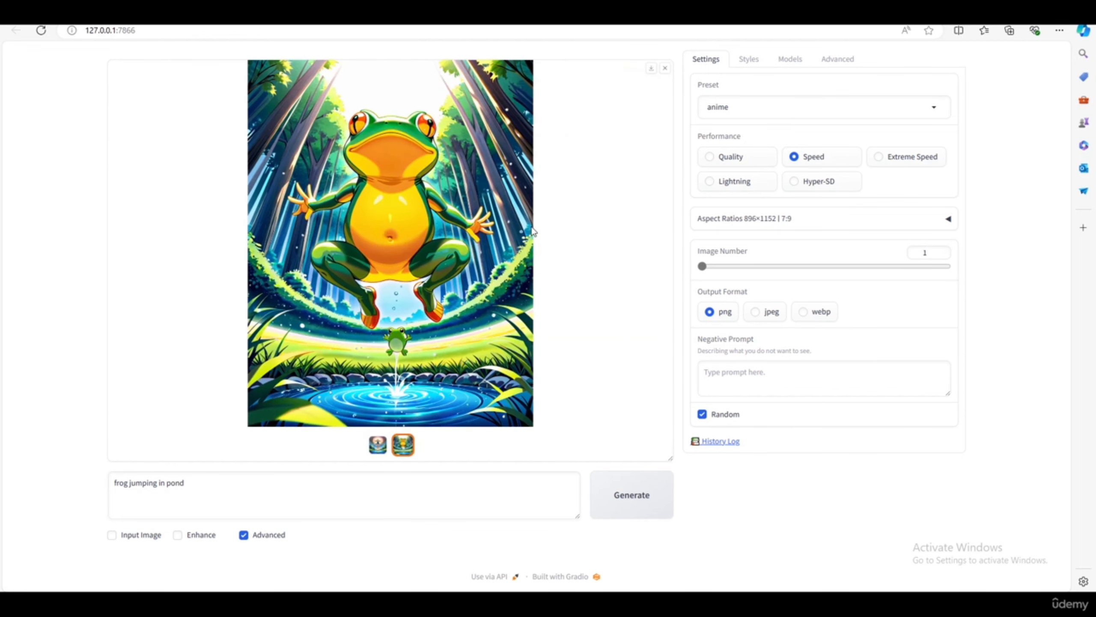
pyautogui.click(394, 348)
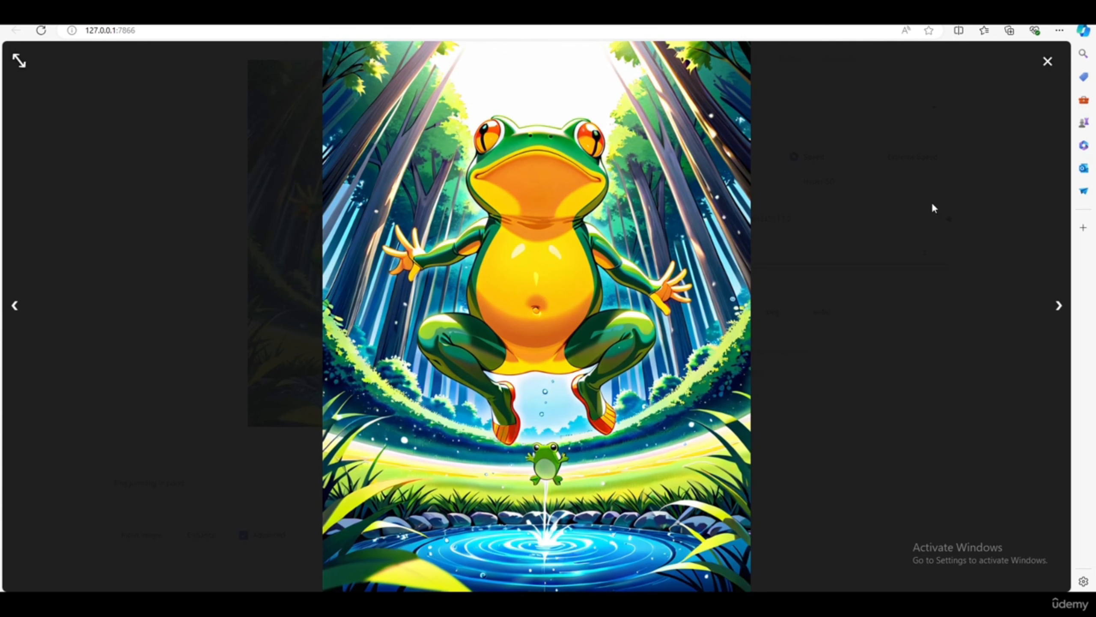
pyautogui.click(601, 233)
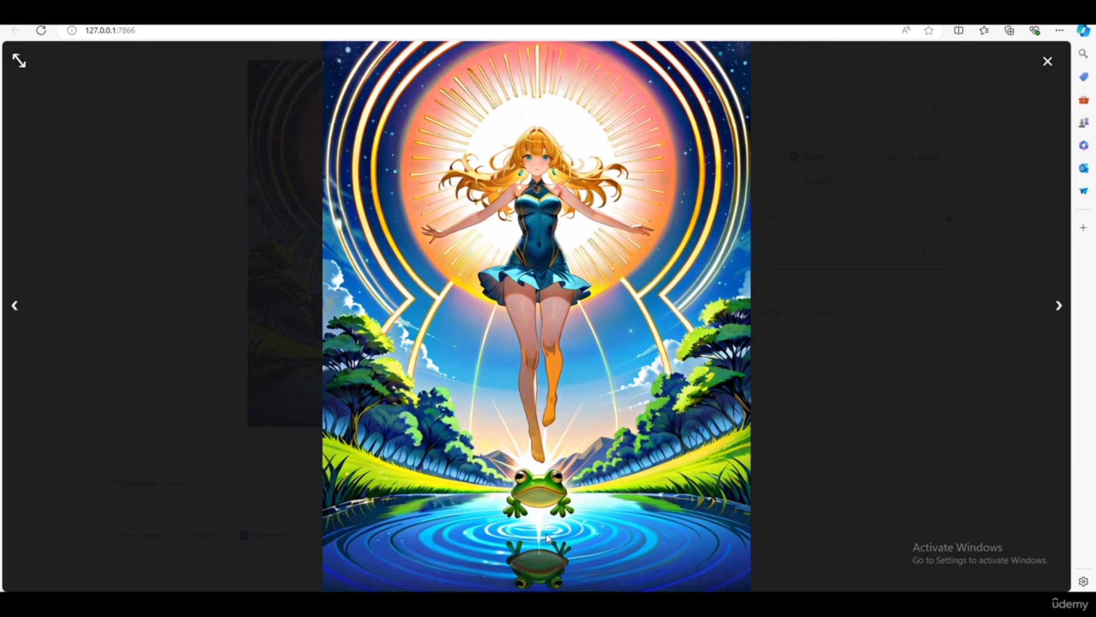
pyautogui.click(18, 61)
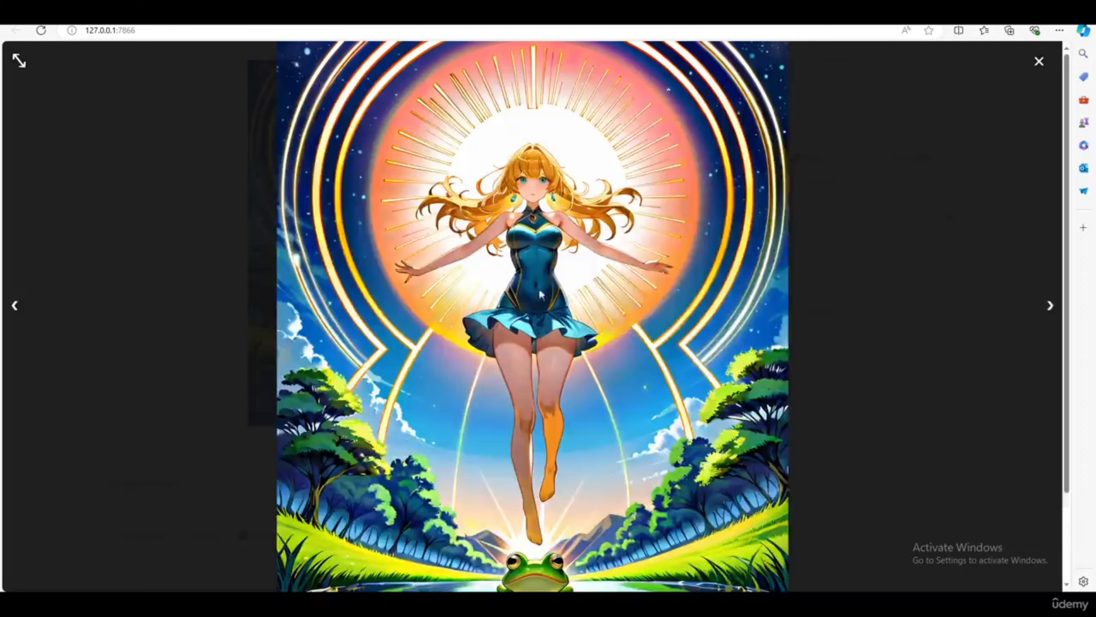
pyautogui.scroll(-3, 556, 331)
pyautogui.scroll(3, 918, 127)
pyautogui.click(1038, 61)
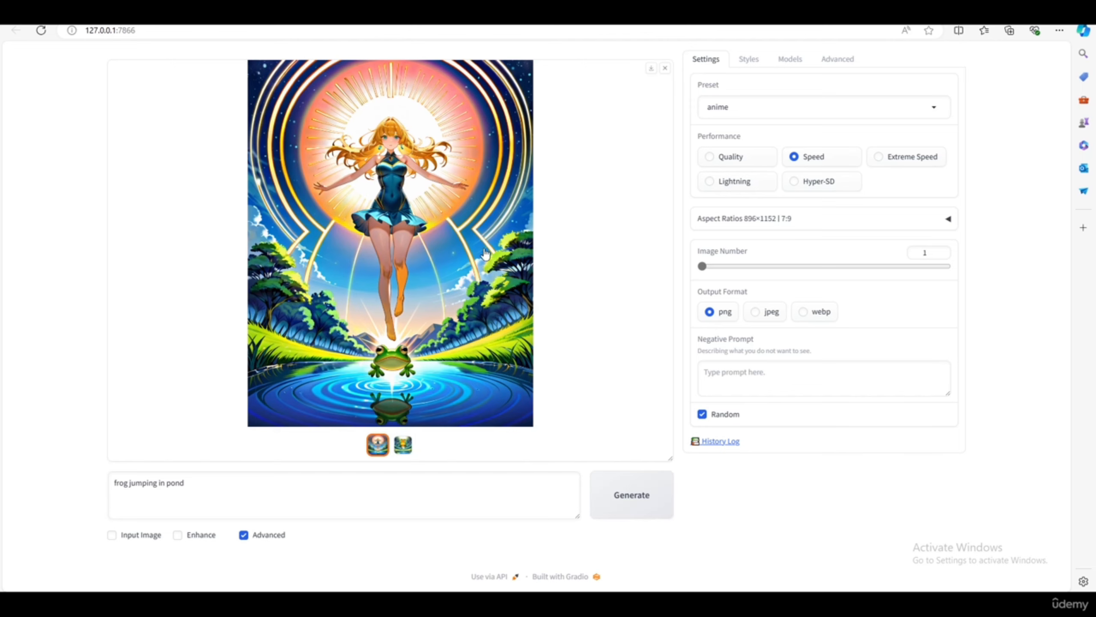
# - Enable the input image and load the generated picture of the girl above the frog as the Upscale or Variation source
pyautogui.click(133, 540)
pyautogui.scroll(-5, 284, 482)
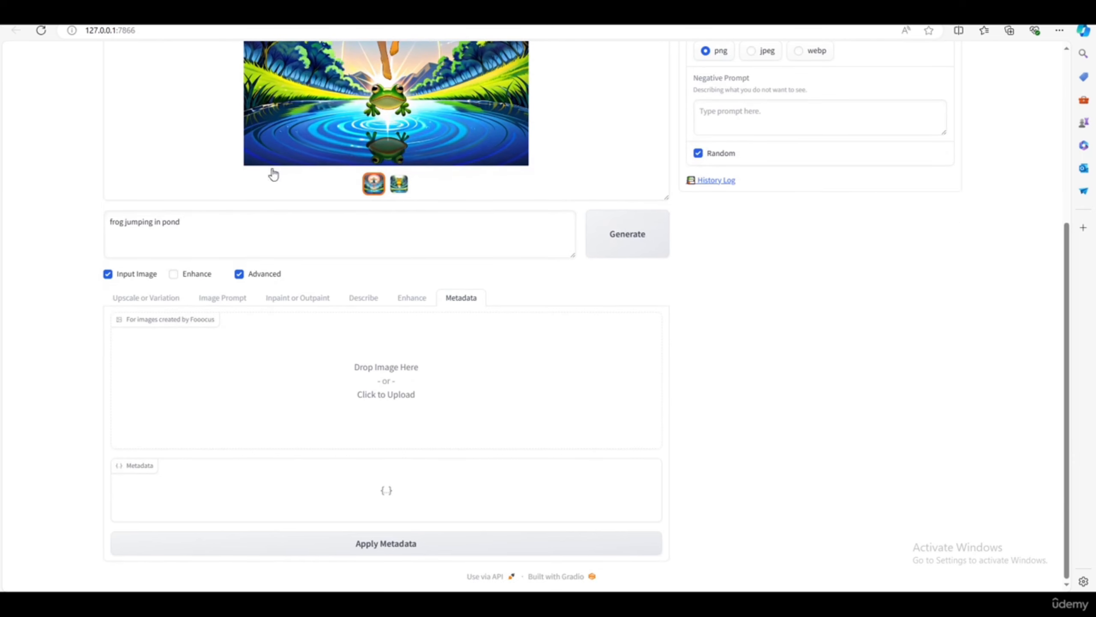
pyautogui.click(144, 298)
pyautogui.moveTo(355, 195); pyautogui.dragTo(284, 485)
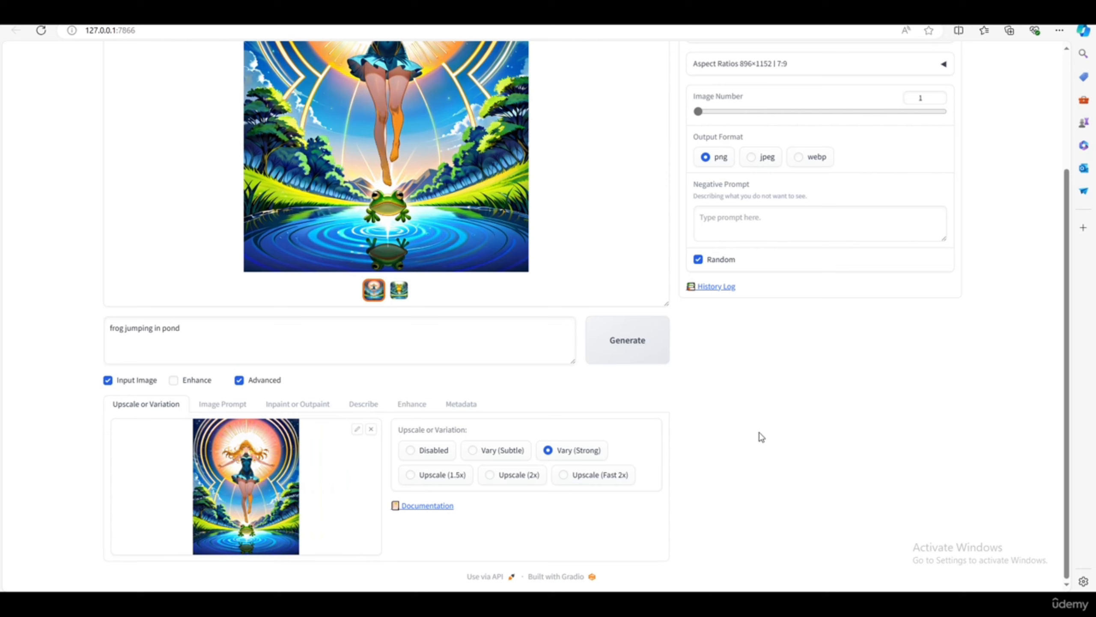
# - Choose Upscale (2x) for the loaded image and generate the upscaled version
pyautogui.click(512, 480)
pyautogui.scroll(3, 777, 478)
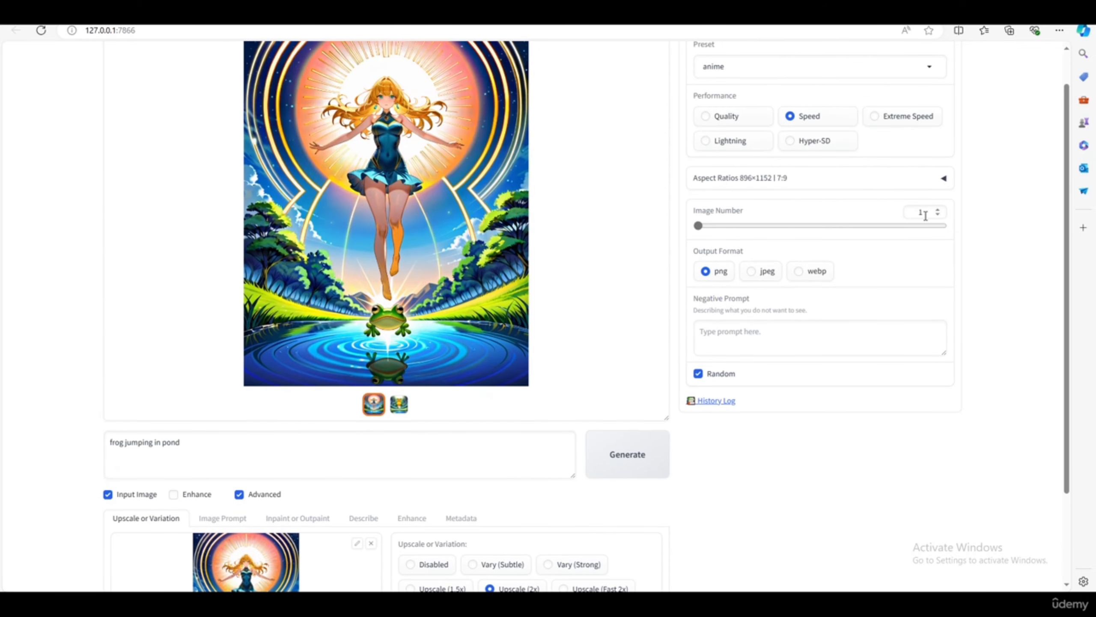
pyautogui.click(634, 457)
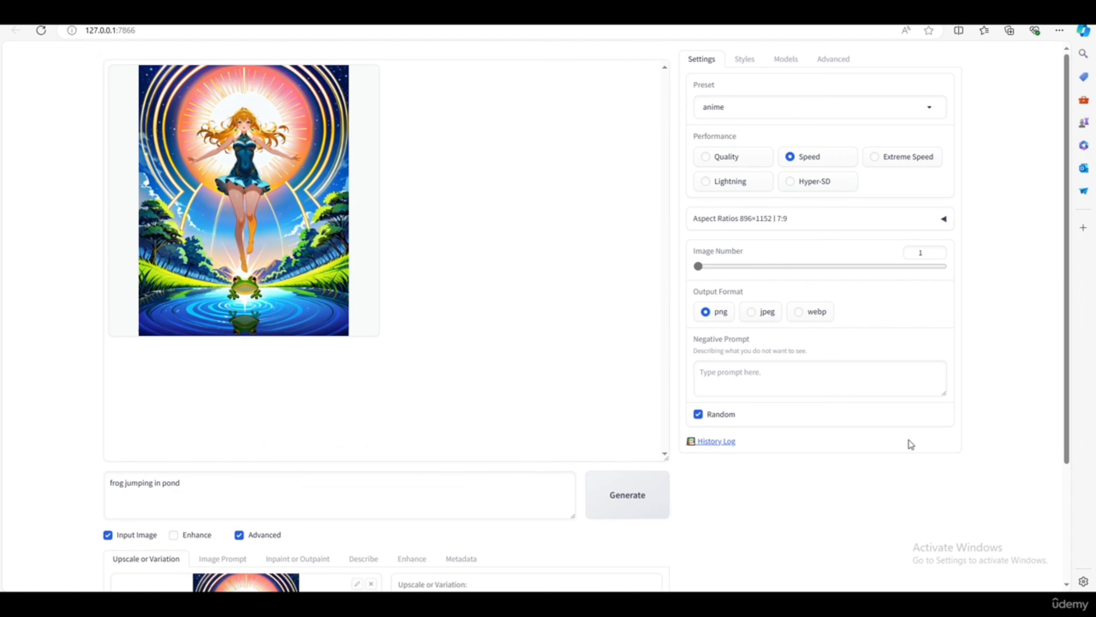
# - Switch to File Explorer and open the 2024-08-24 folder inside the Fooocus outputs folder
pyautogui.hotkey('alt', 'Tab')
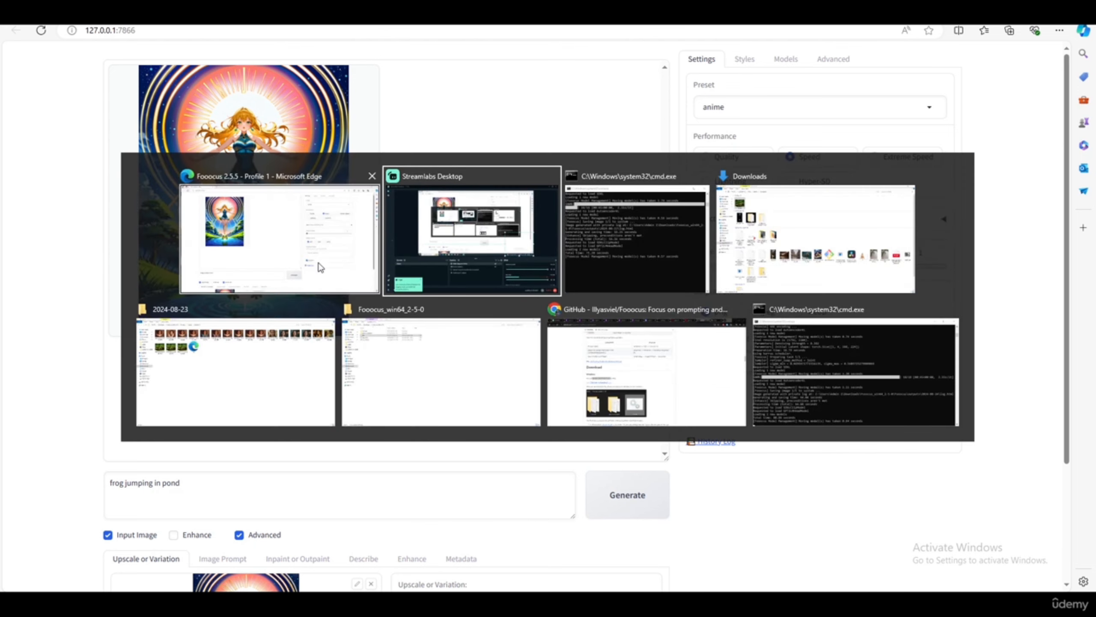
pyautogui.click(259, 367)
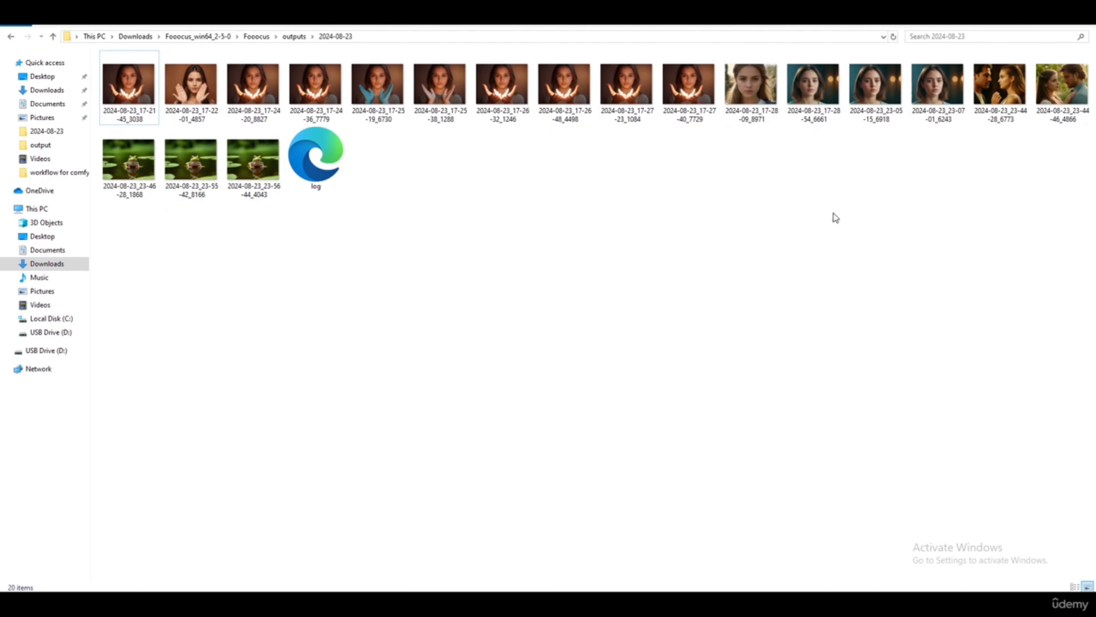
pyautogui.moveTo(1071, 226); pyautogui.dragTo(141, 98)
pyautogui.click(440, 227)
pyautogui.click(296, 40)
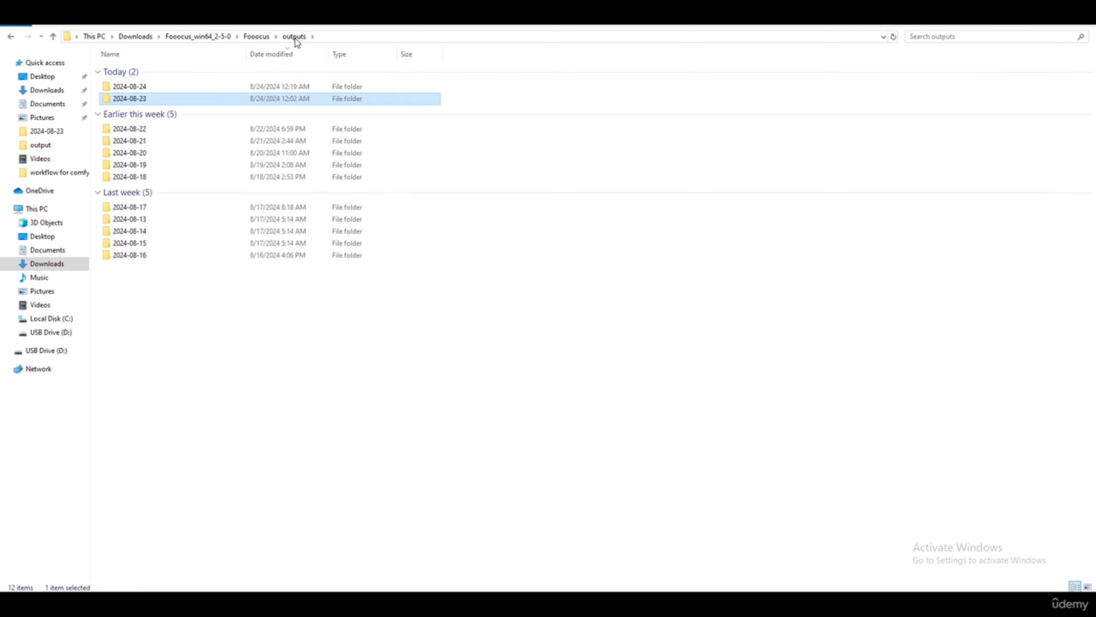
pyautogui.doubleClick(135, 89)
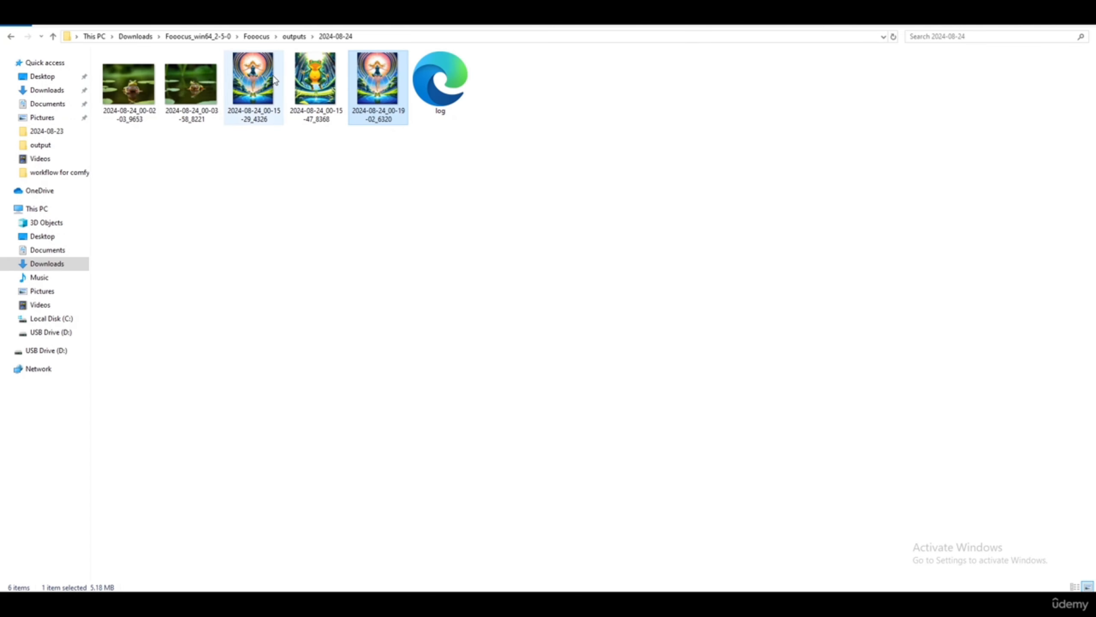
# - Compare the generated image files, and open 2024-08-24_00-19-02_6320.png to examine its face and overall detail at different magnifications
pyautogui.click(273, 79)
pyautogui.click(317, 102)
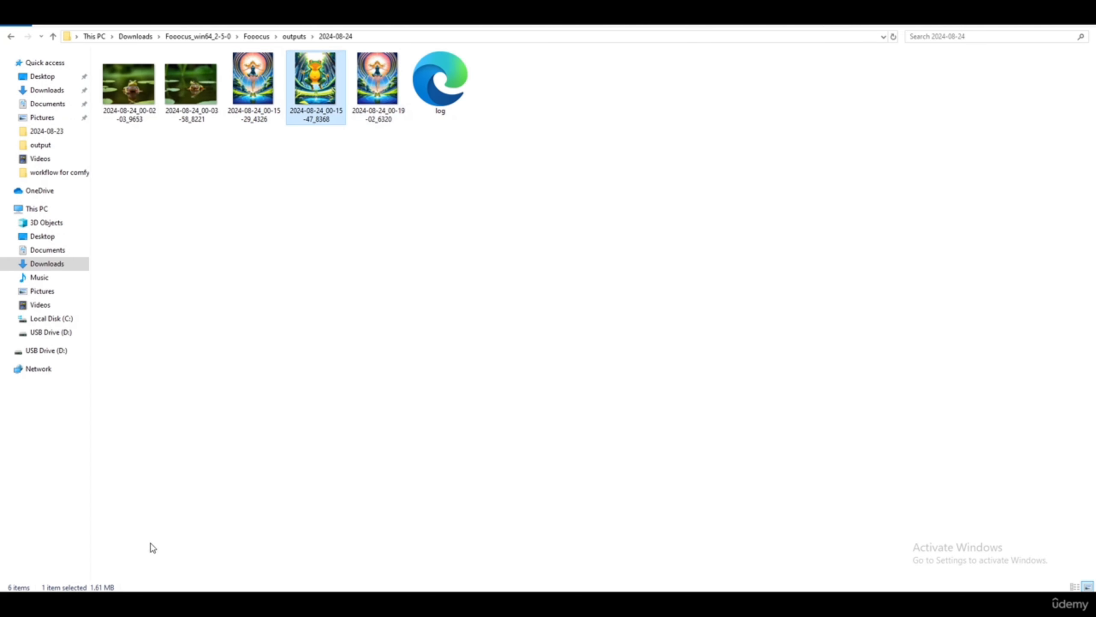
pyautogui.doubleClick(365, 93)
pyautogui.scroll(4, 353, 215)
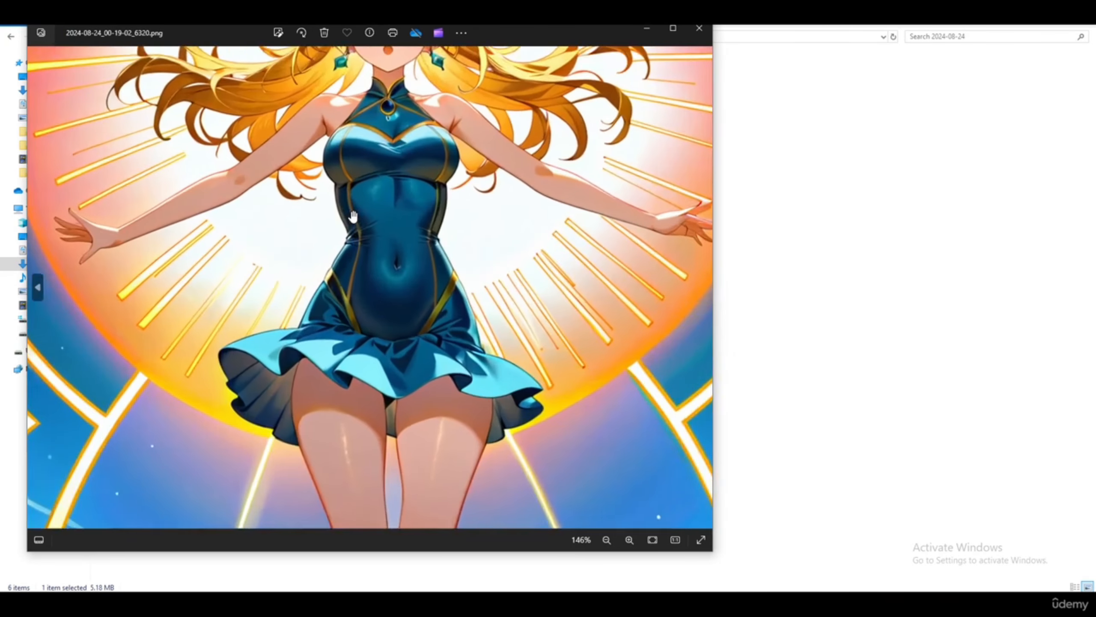
pyautogui.moveTo(459, 113); pyautogui.dragTo(438, 357)
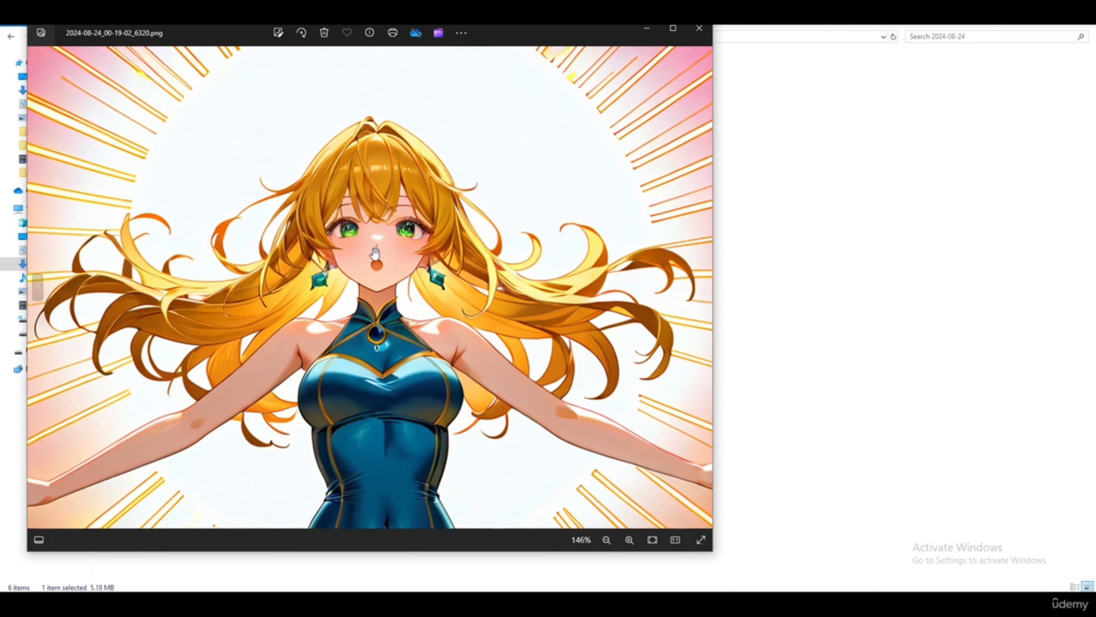
pyautogui.scroll(2, 375, 254)
pyautogui.scroll(-5, 380, 250)
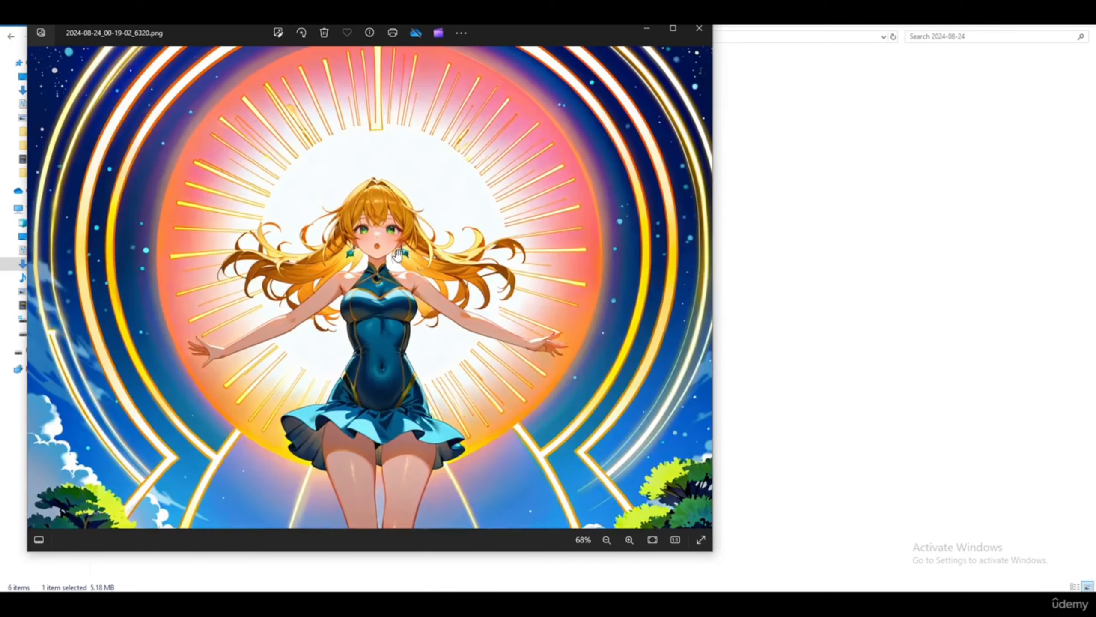
pyautogui.scroll(-3, 397, 256)
pyautogui.scroll(1, 371, 227)
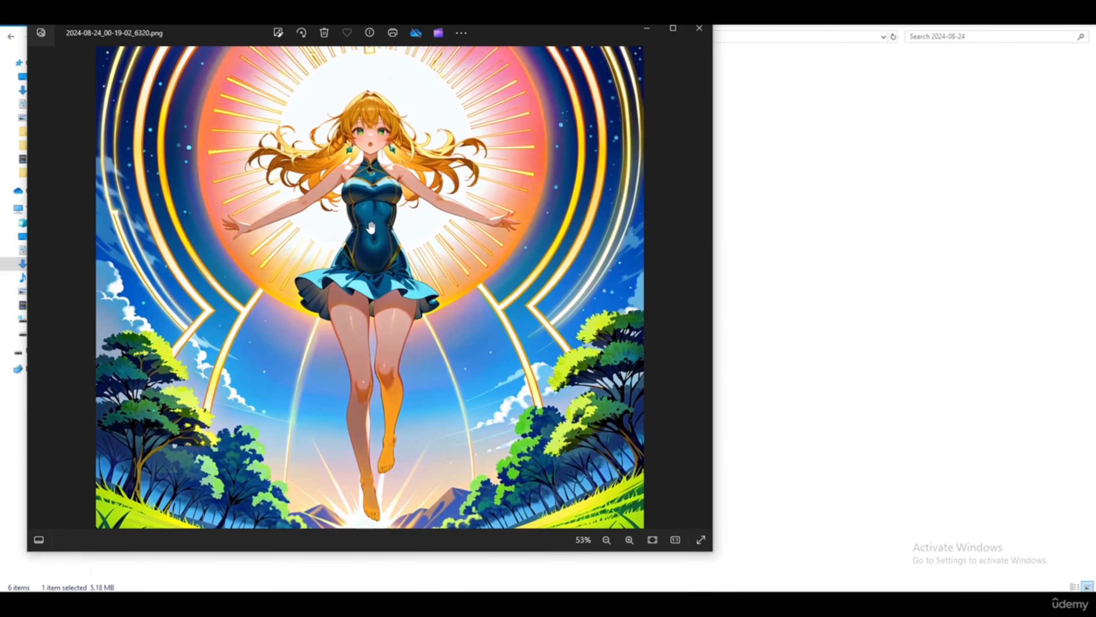
pyautogui.scroll(-1, 370, 226)
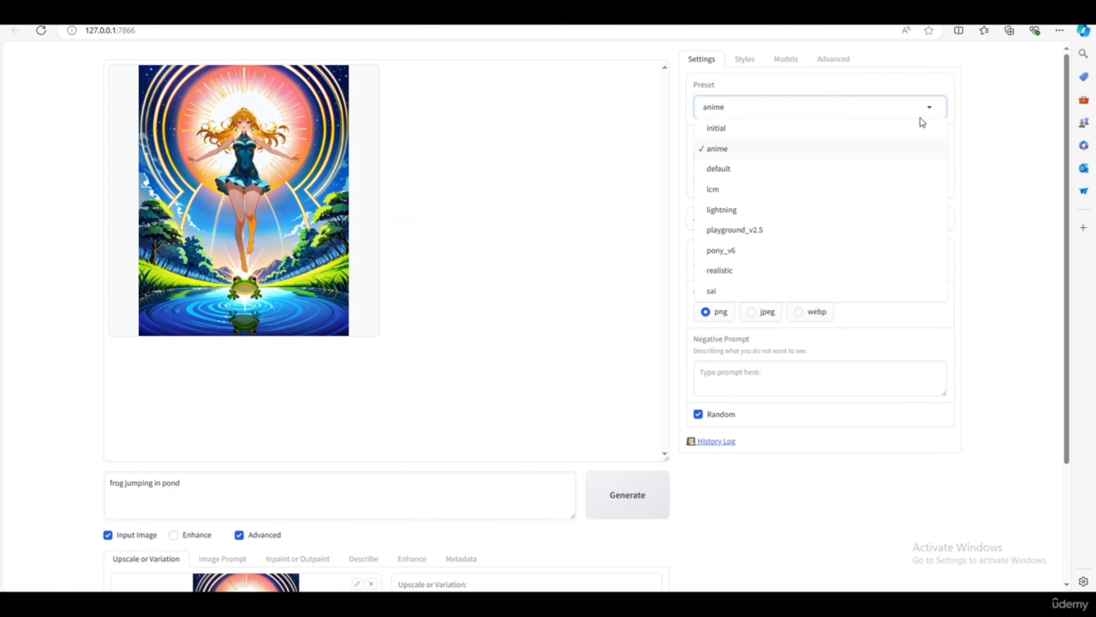
# - Back in Fooocus, change the preset to default and start generating with the same prompt
pyautogui.click(723, 179)
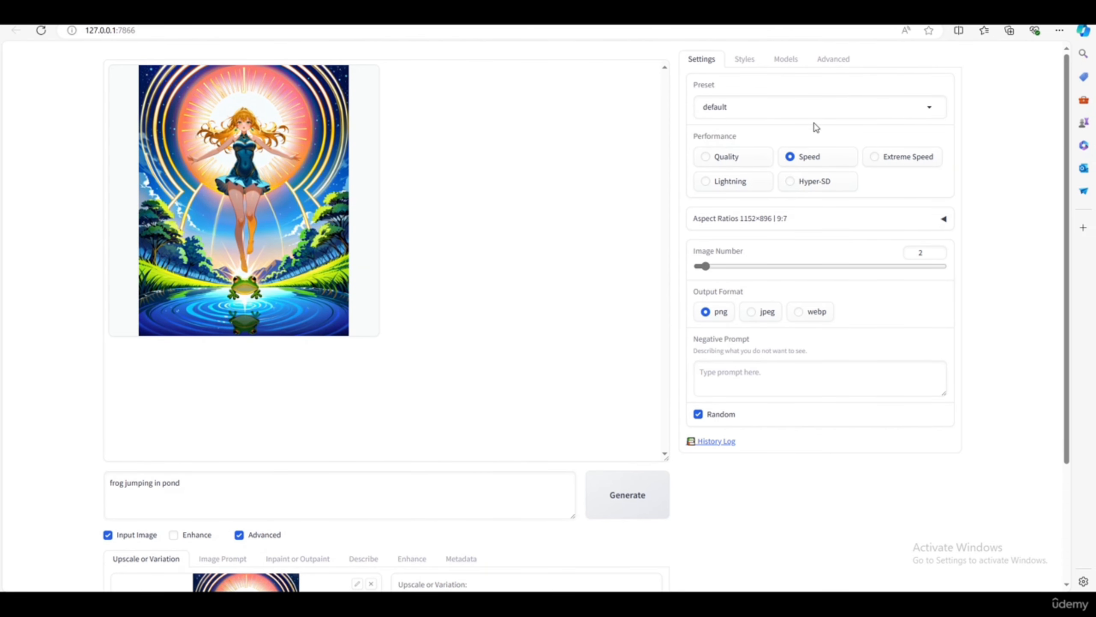
pyautogui.click(627, 496)
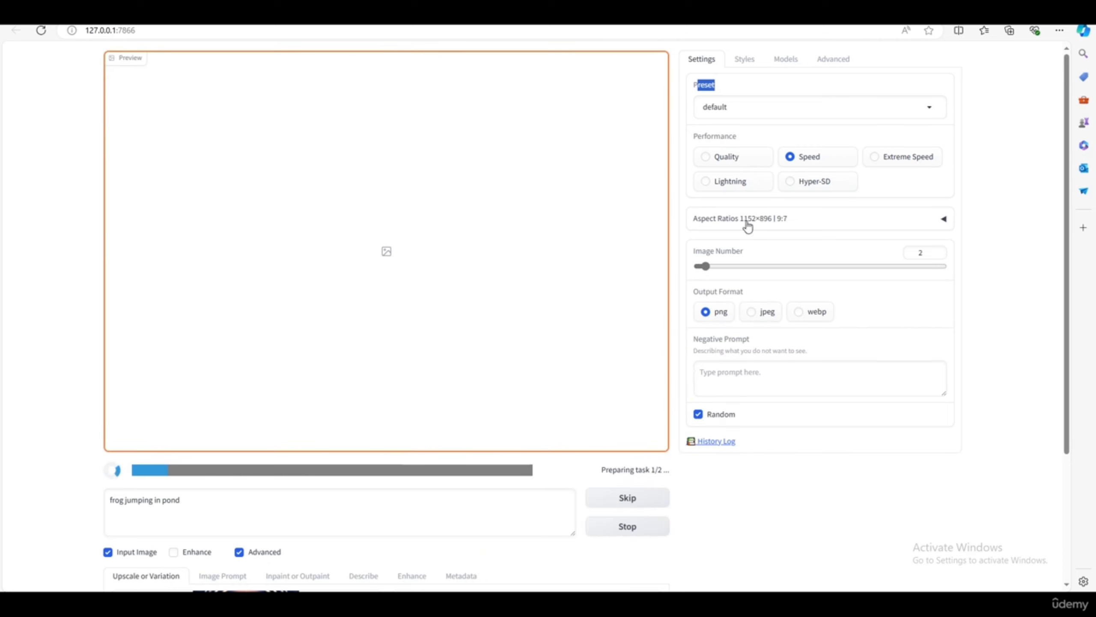
# - Set the image number to 1 and turn off the input image
pyautogui.moveTo(705, 265); pyautogui.dragTo(696, 267)
pyautogui.scroll(-4, 513, 507)
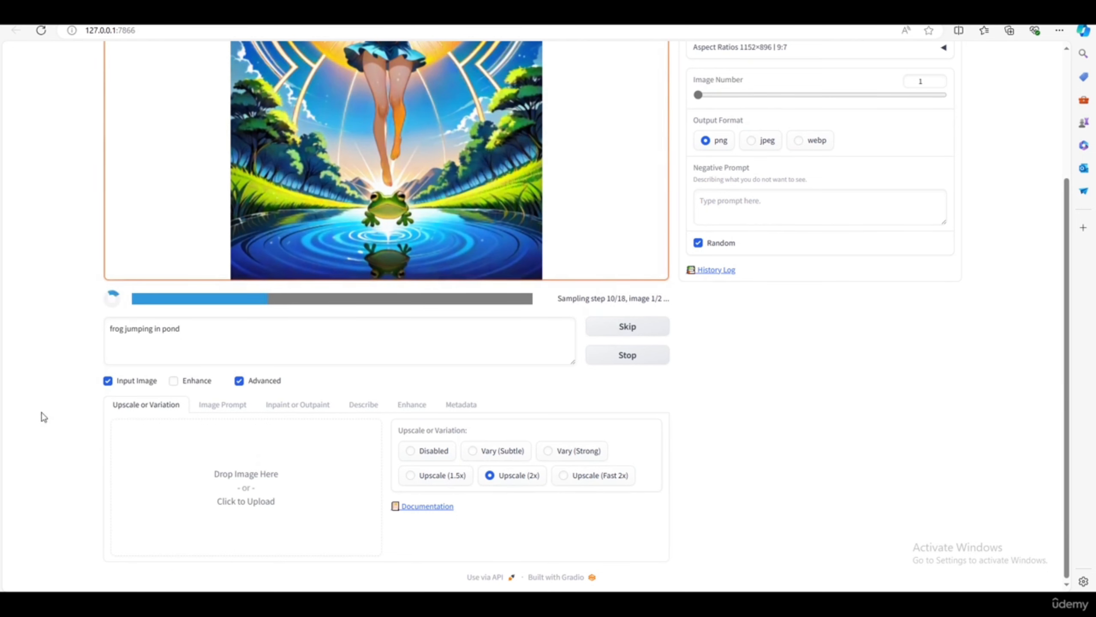
pyautogui.click(107, 380)
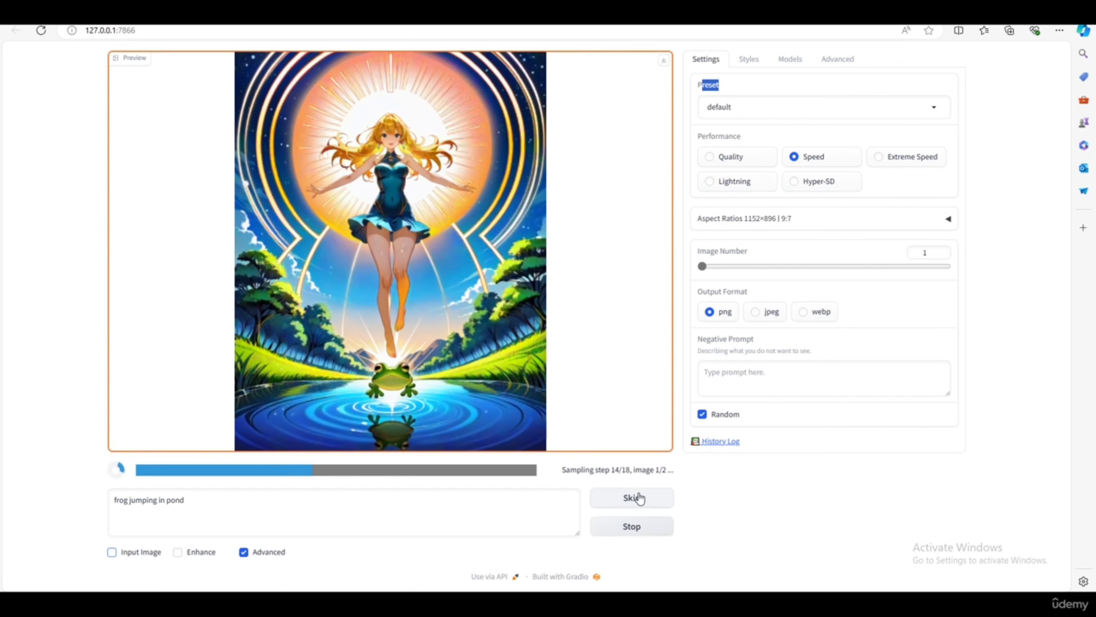
# - Stop the running generation and generate the frog image again with the default preset
pyautogui.click(637, 531)
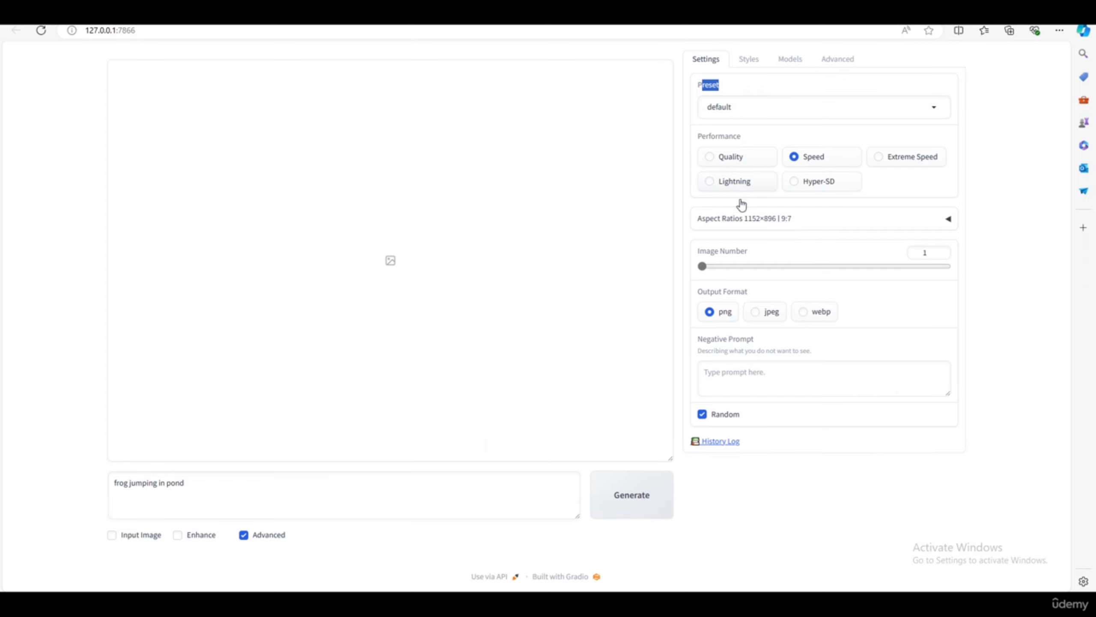
pyautogui.click(632, 501)
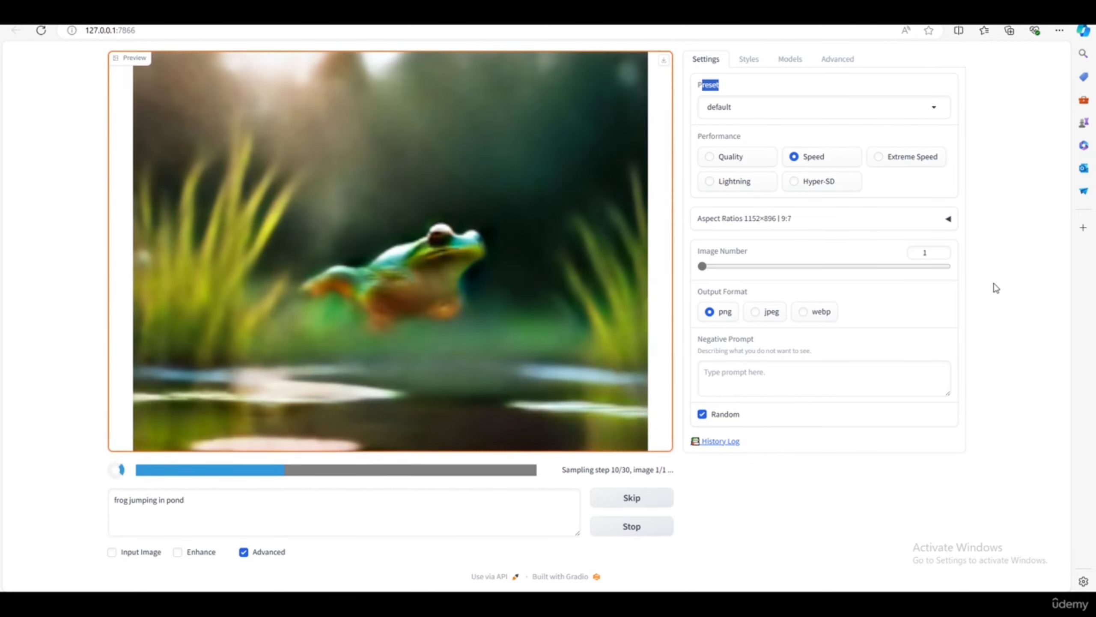
pyautogui.click(998, 265)
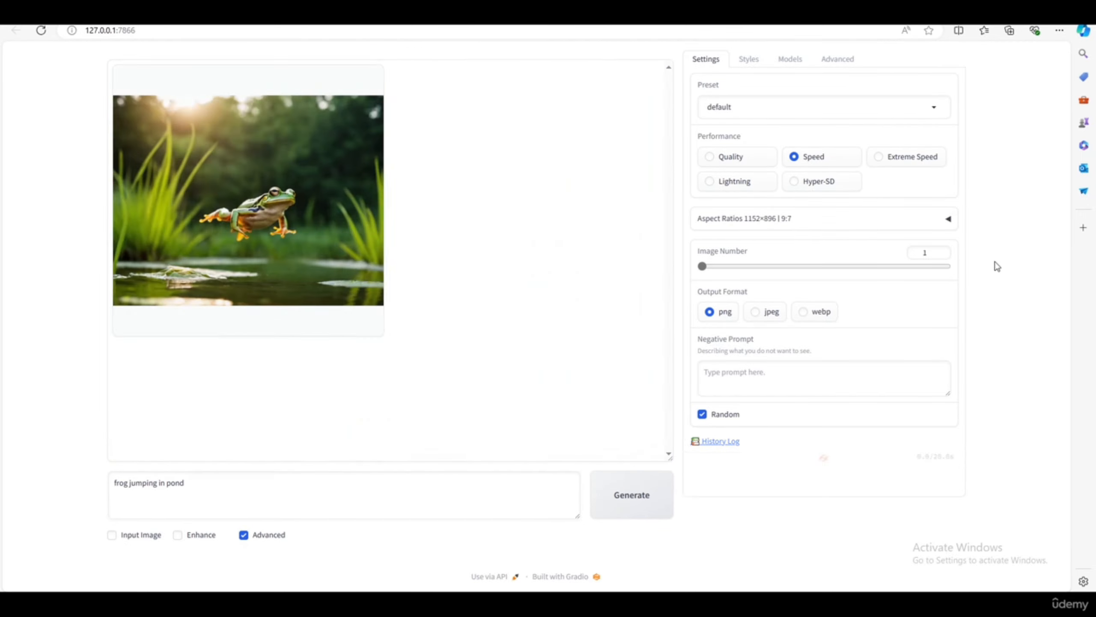
# - View the generated image of the leaping frog at full size and check it against the prompt text
pyautogui.click(410, 328)
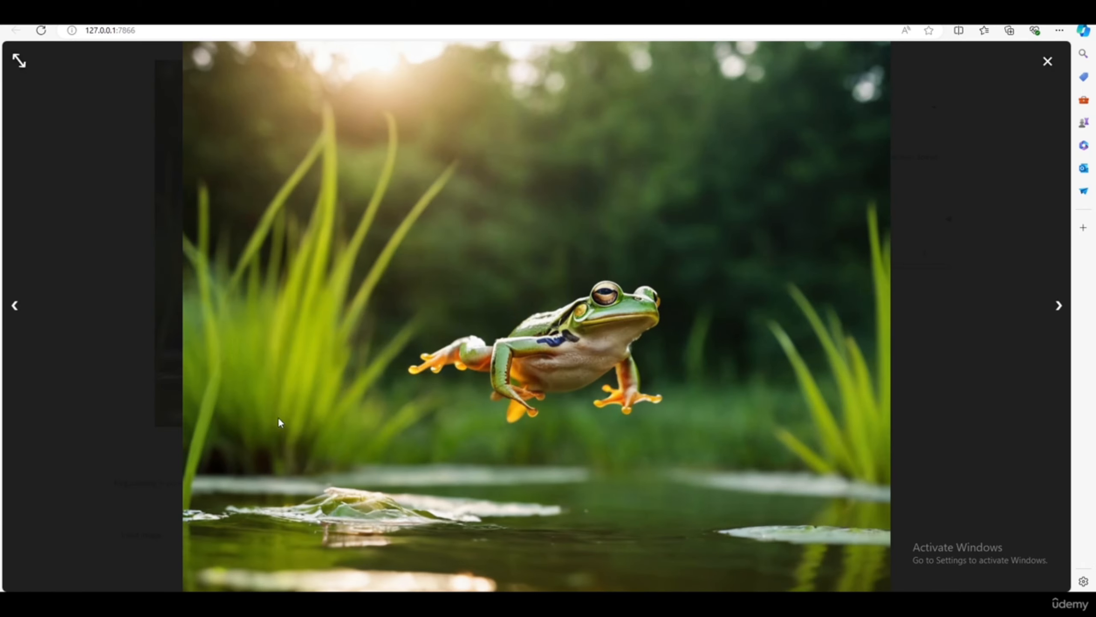
pyautogui.press('Escape')
pyautogui.moveTo(113, 483); pyautogui.dragTo(212, 495)
pyautogui.click(328, 354)
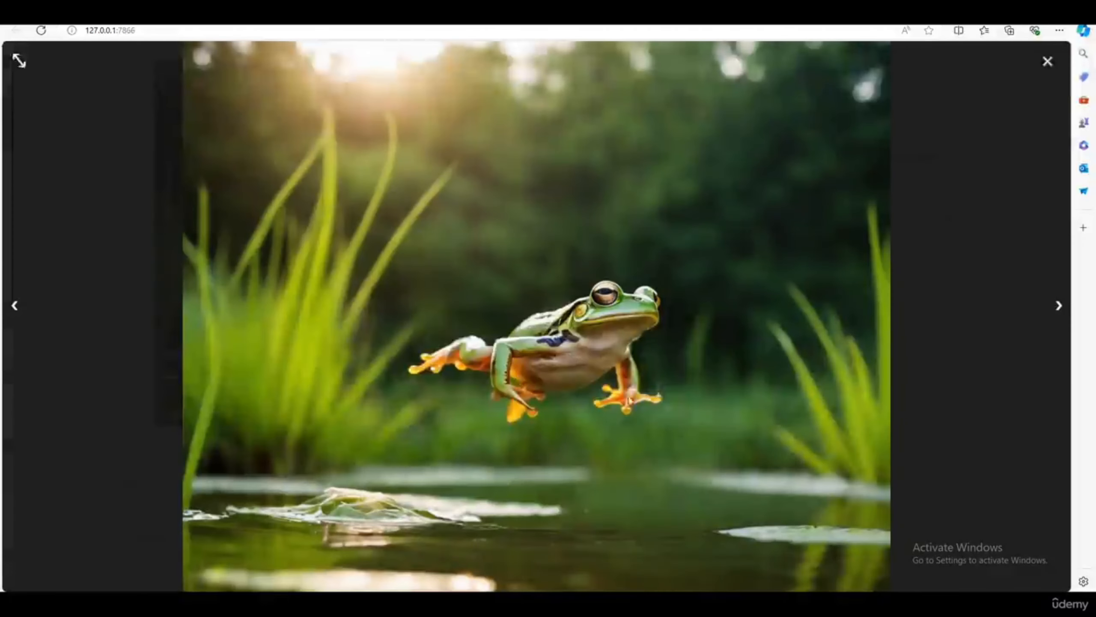
pyautogui.click(1048, 63)
# - Change the preset to lightning, set the image number to 1, and generate the frog image
pyautogui.click(790, 102)
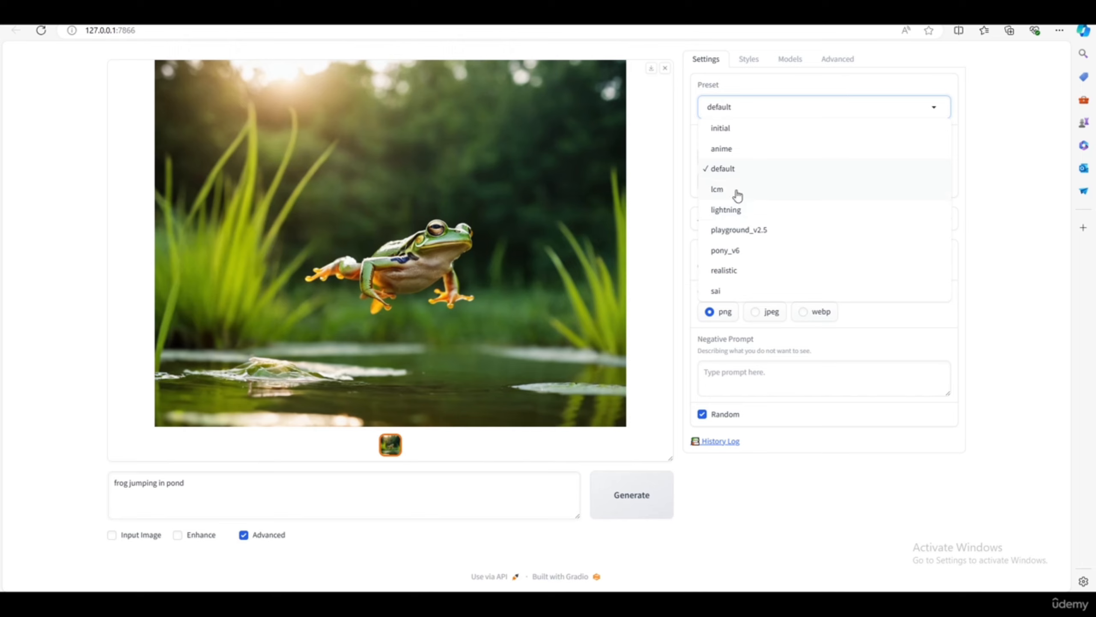
pyautogui.click(739, 219)
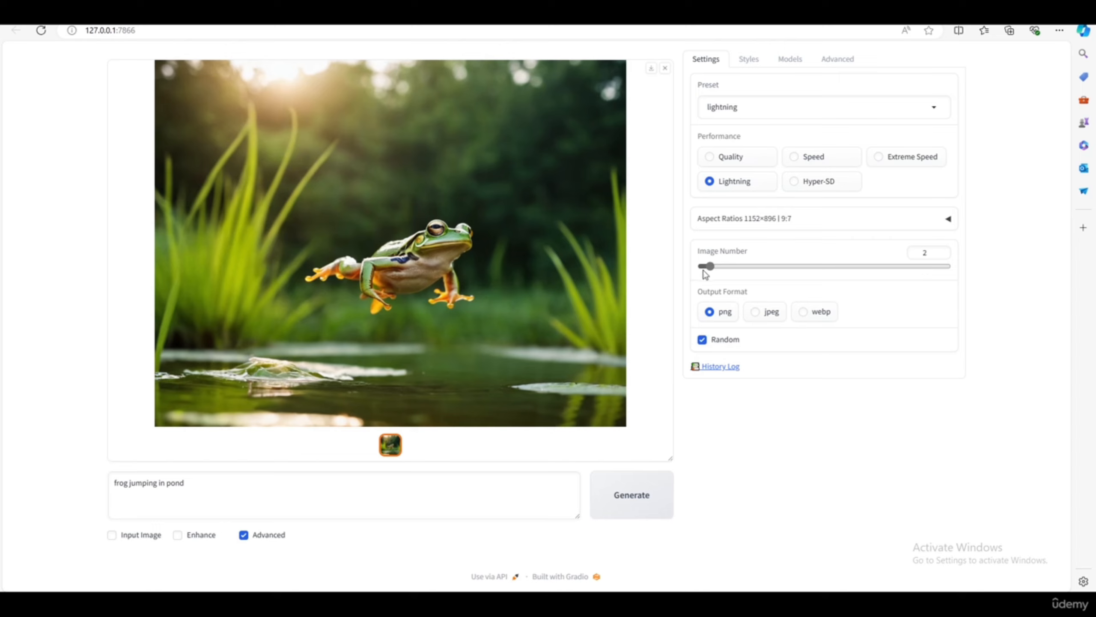
pyautogui.moveTo(709, 266); pyautogui.dragTo(700, 266)
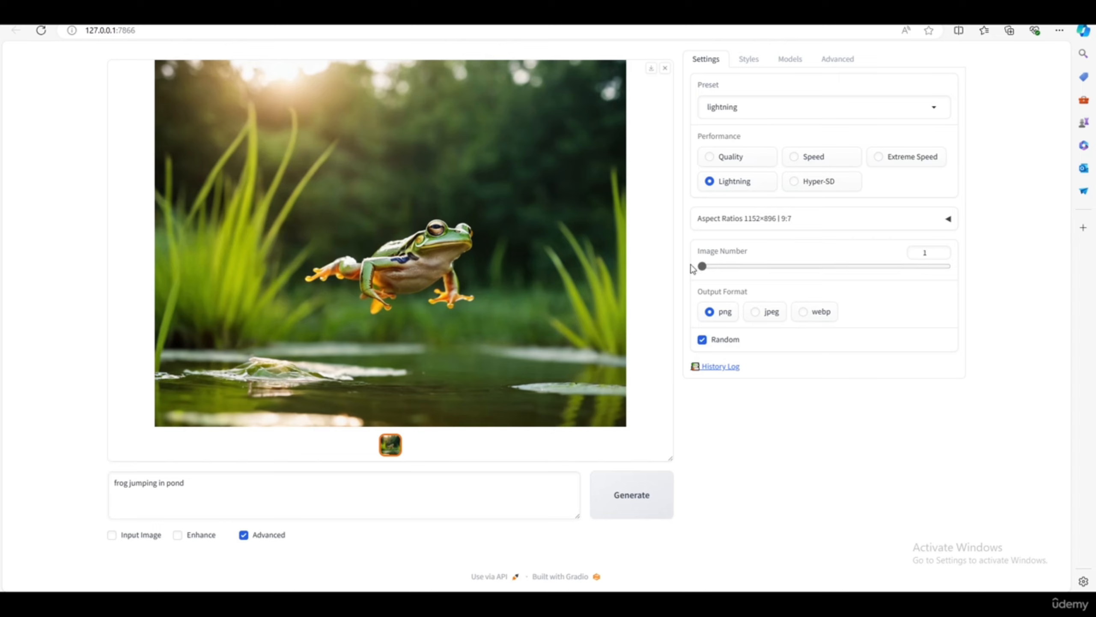
pyautogui.click(629, 496)
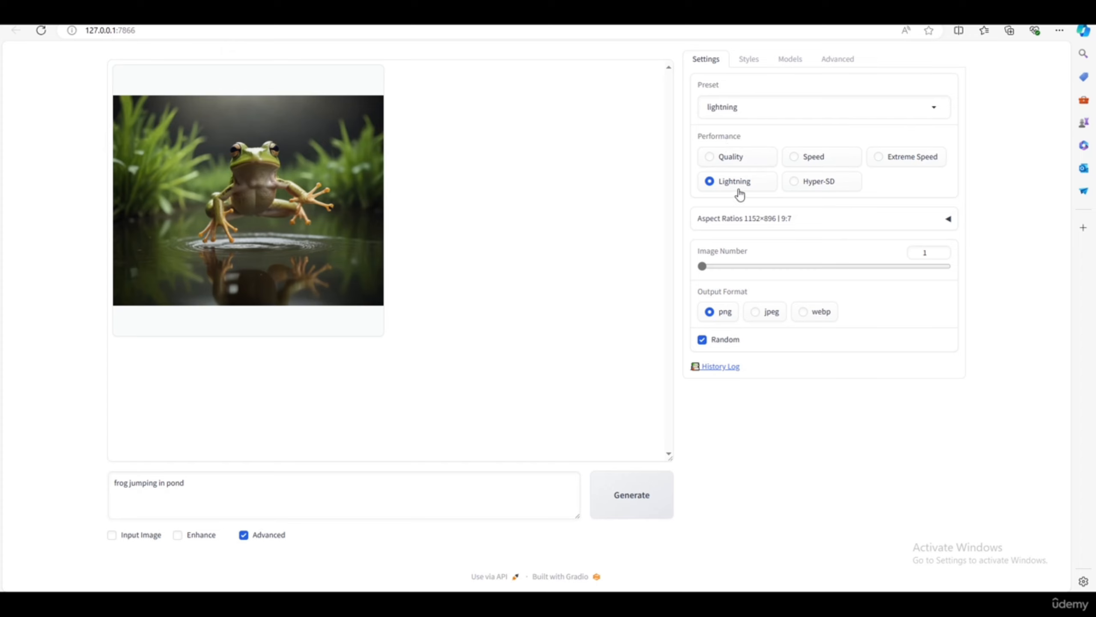
# - View the frog image generated with the lightning preset at full size
pyautogui.click(311, 203)
pyautogui.click(463, 281)
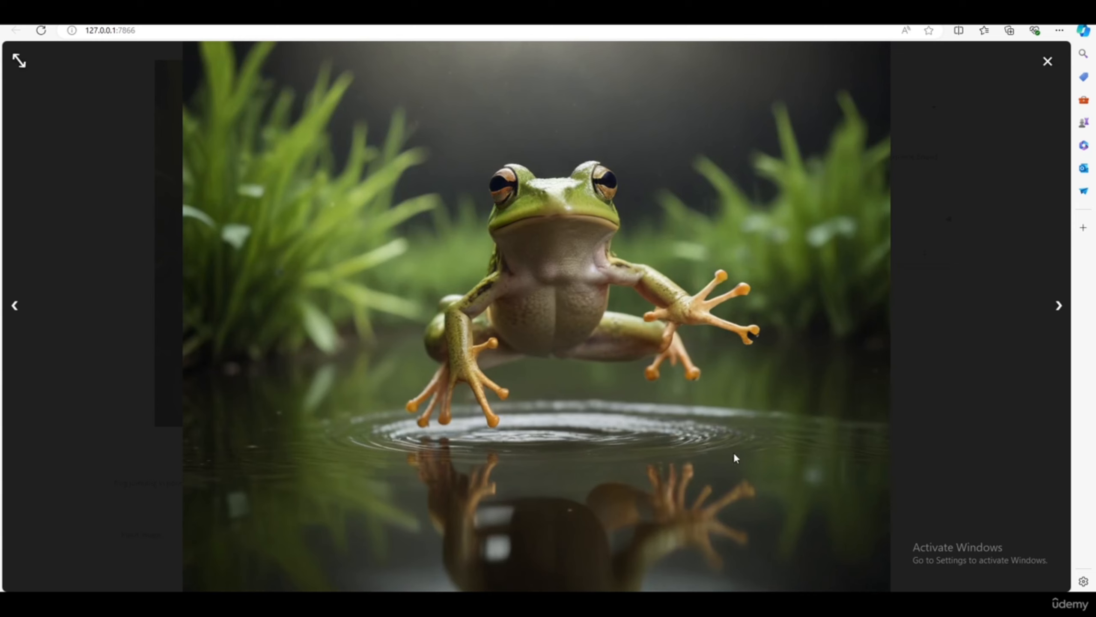
# - Change the preset to playground_v2.5 and generate the frog image
pyautogui.click(754, 107)
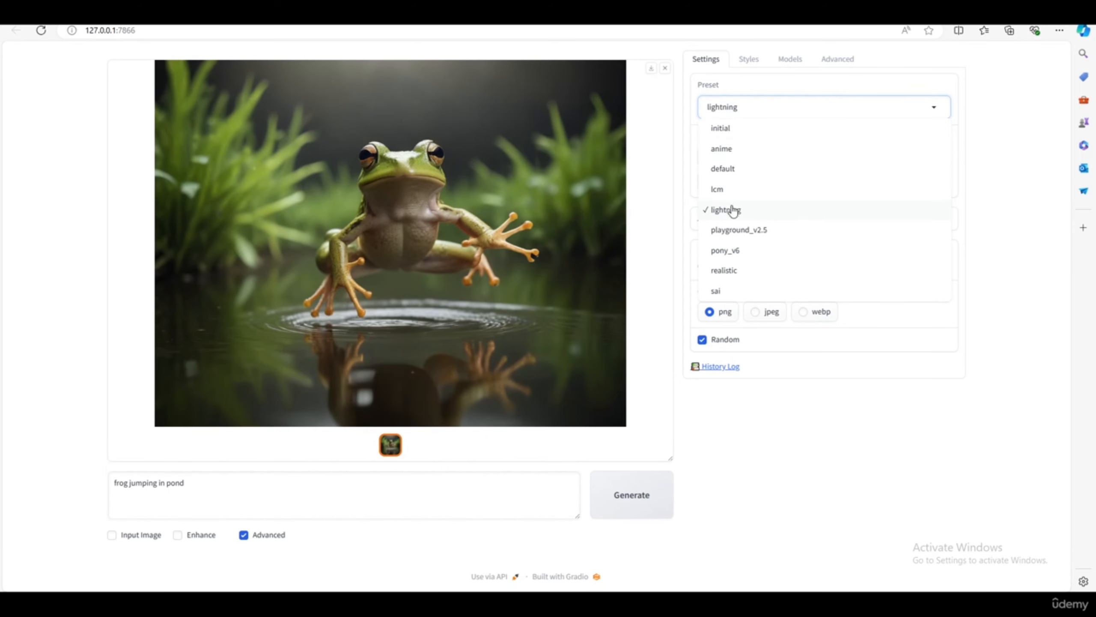
pyautogui.click(744, 235)
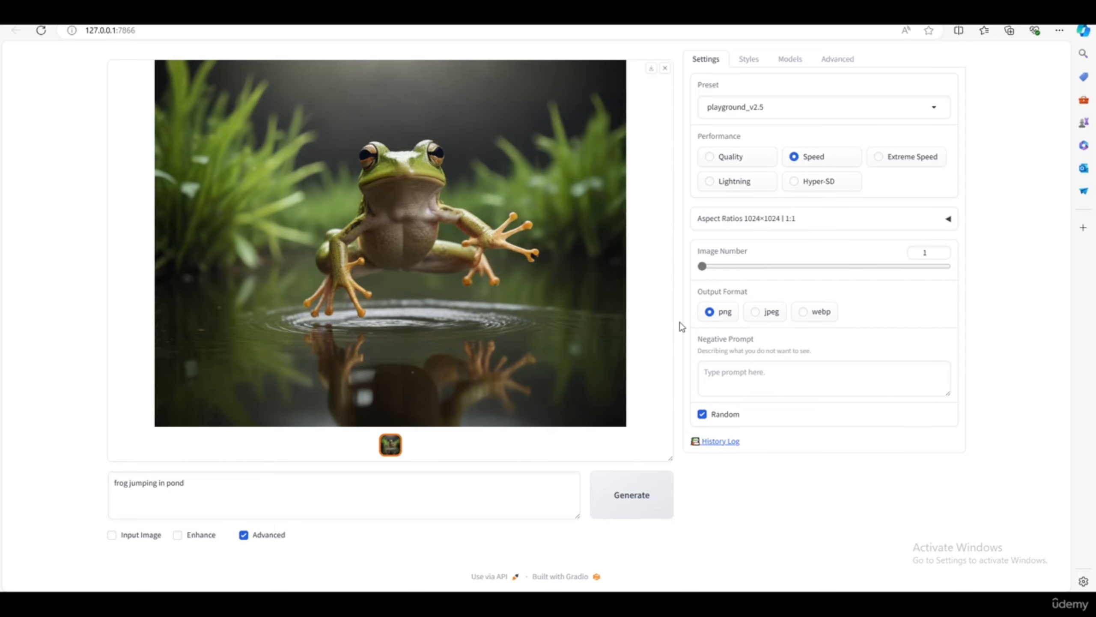
pyautogui.click(625, 497)
pyautogui.moveTo(596, 468); pyautogui.dragTo(649, 469)
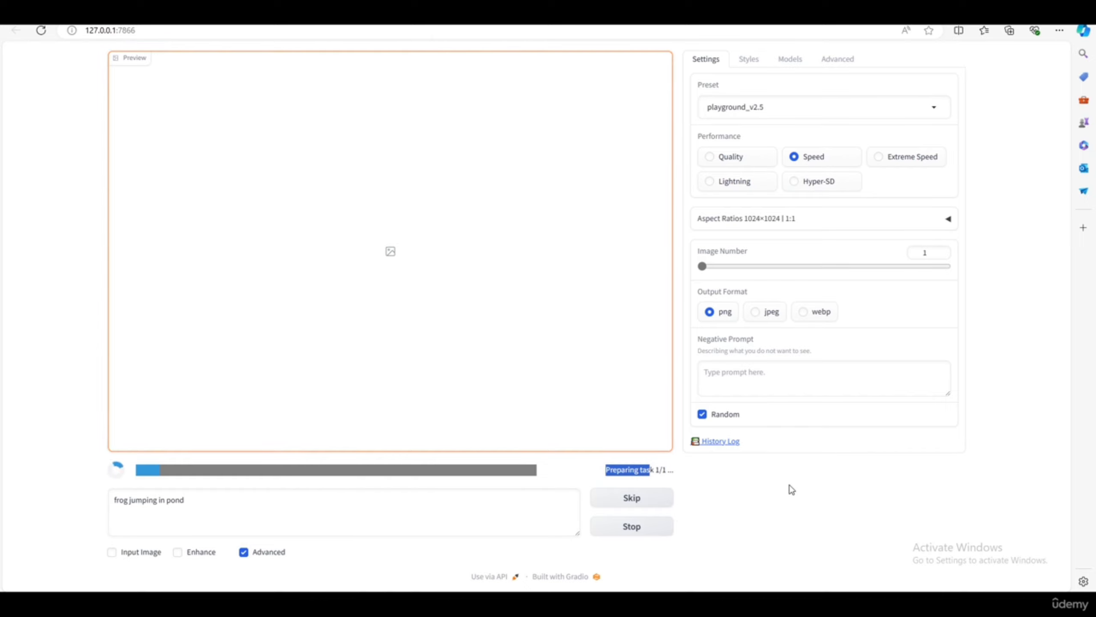
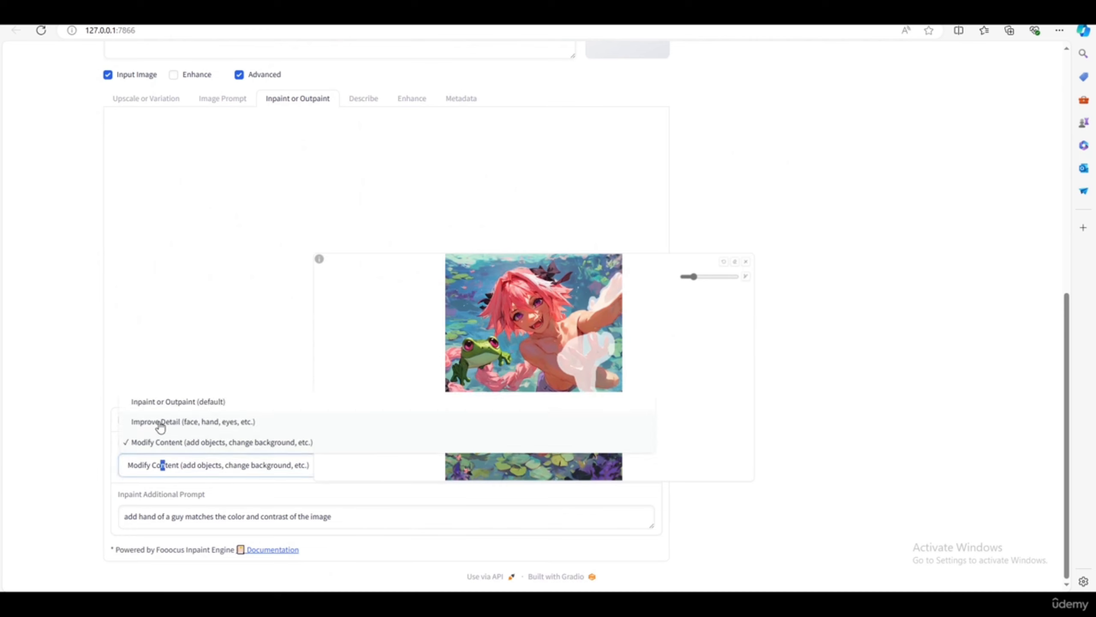
# - Set the inpaint method to Improve Detail, add ", hand" to the inpaint additional prompt, and generate the image
pyautogui.click(173, 421)
pyautogui.click(388, 518)
pyautogui.write(', hand')
pyautogui.scroll(-1, 760, 499)
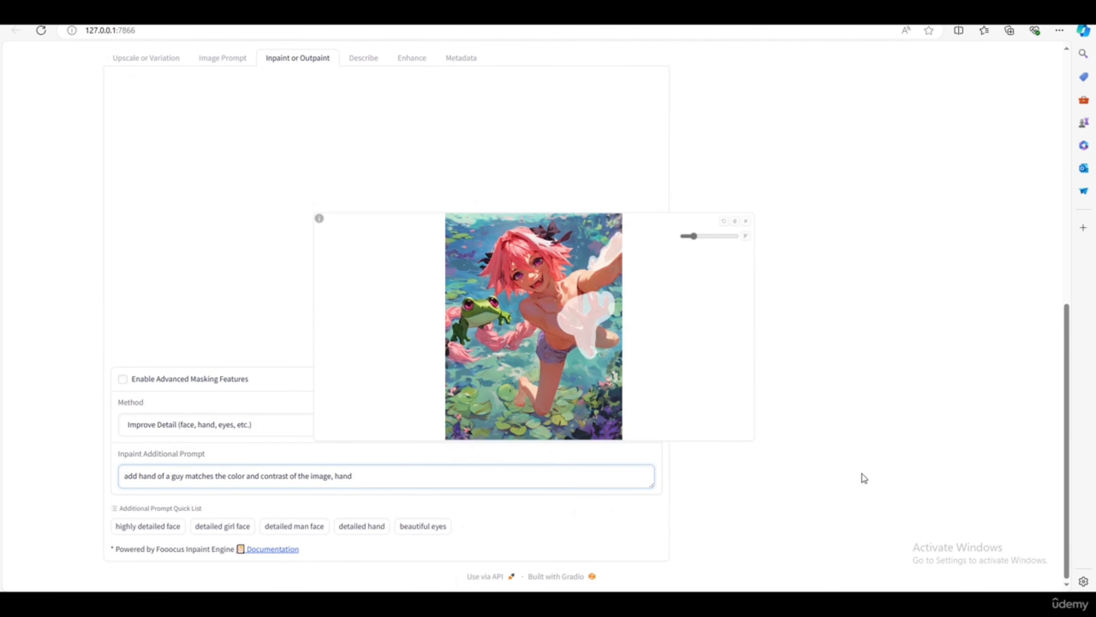
pyautogui.scroll(4, 839, 458)
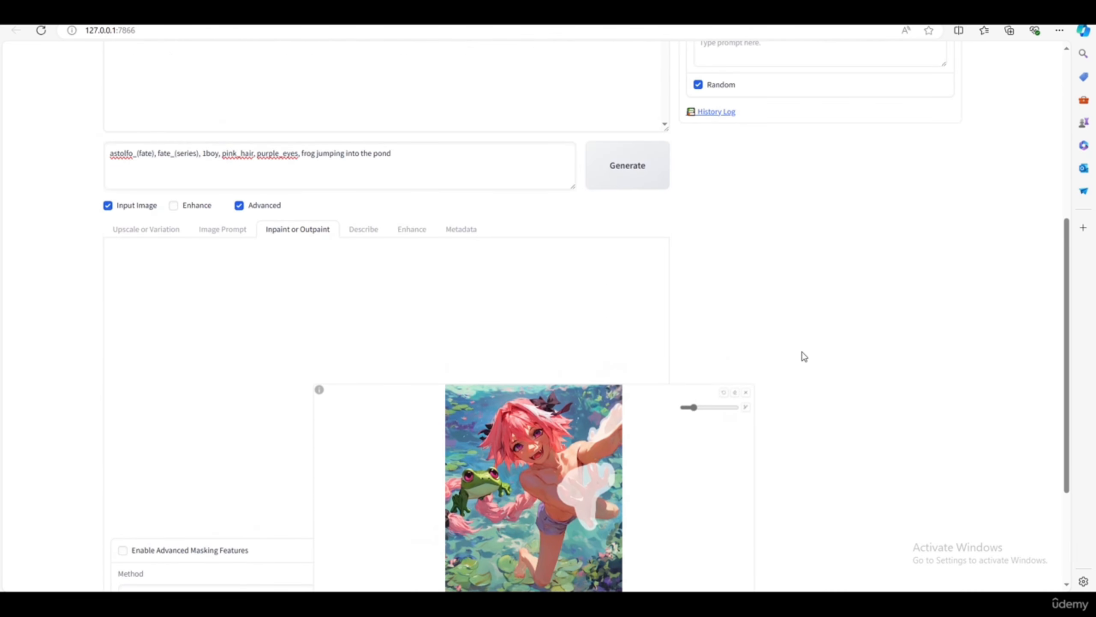
pyautogui.click(647, 175)
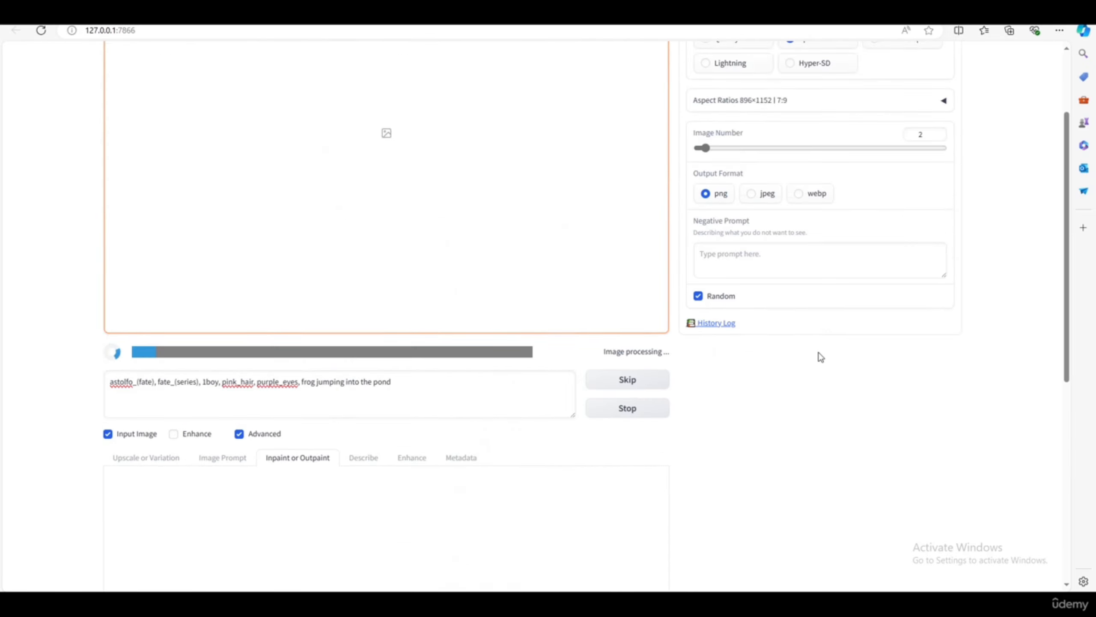
pyautogui.scroll(-12, 1032, 408)
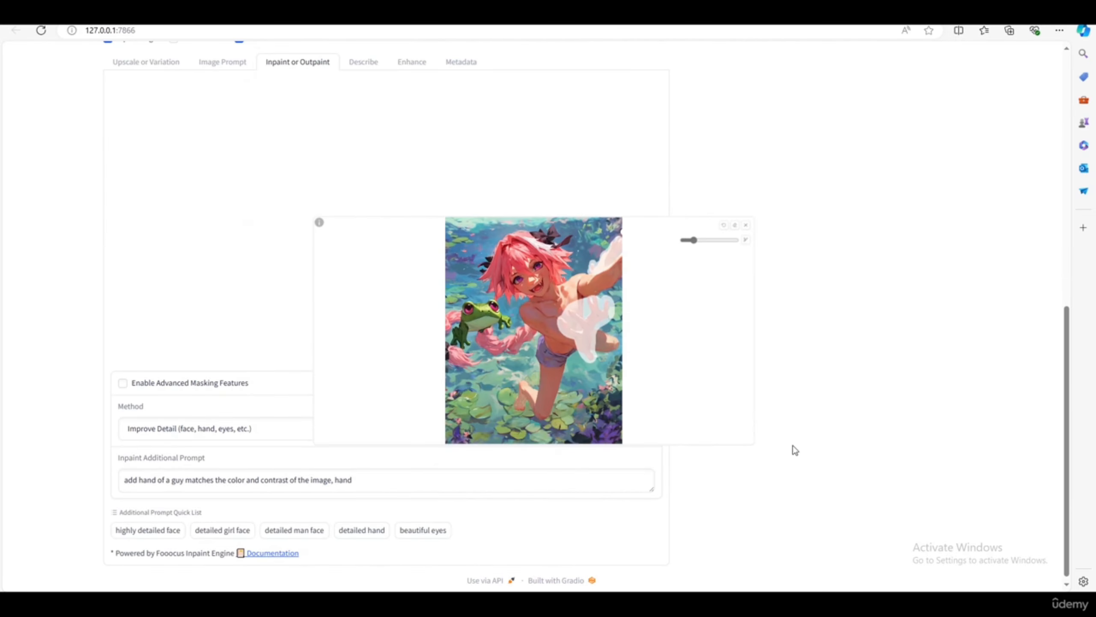
pyautogui.scroll(9, 793, 448)
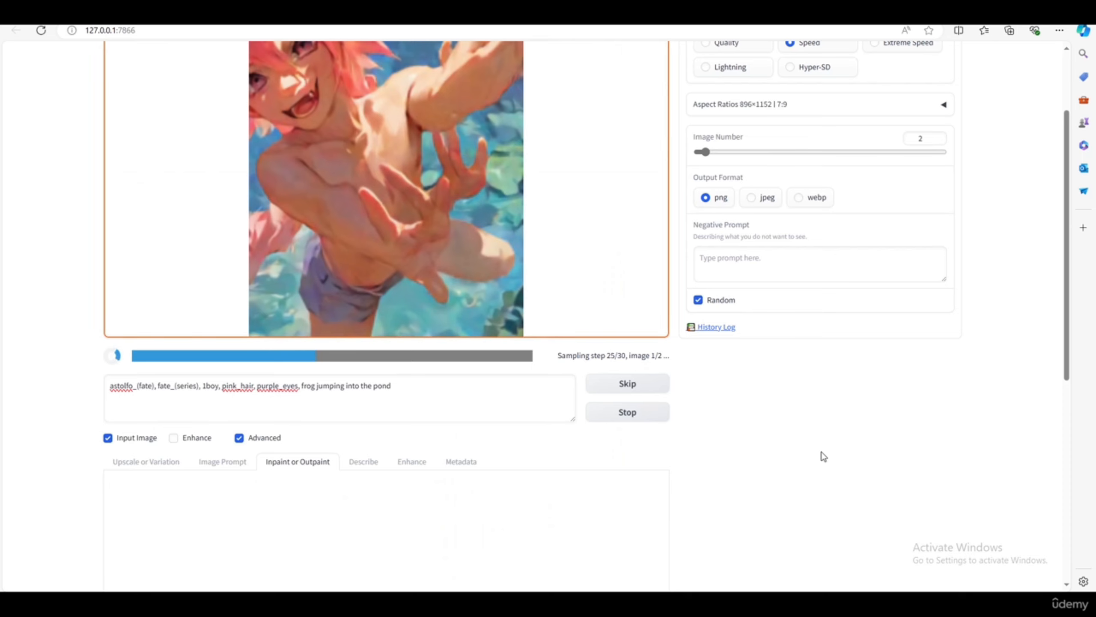
pyautogui.scroll(-3, 163, 389)
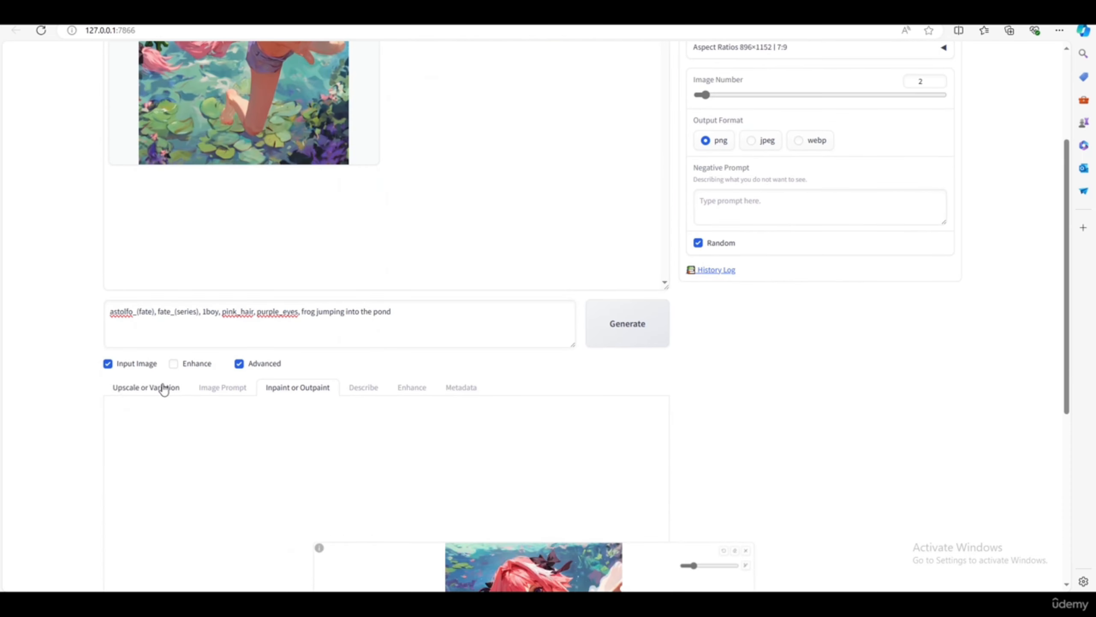
# - Remove the masked image from the inpaint area and turn off Input Image
pyautogui.scroll(-3, 653, 472)
pyautogui.click(746, 437)
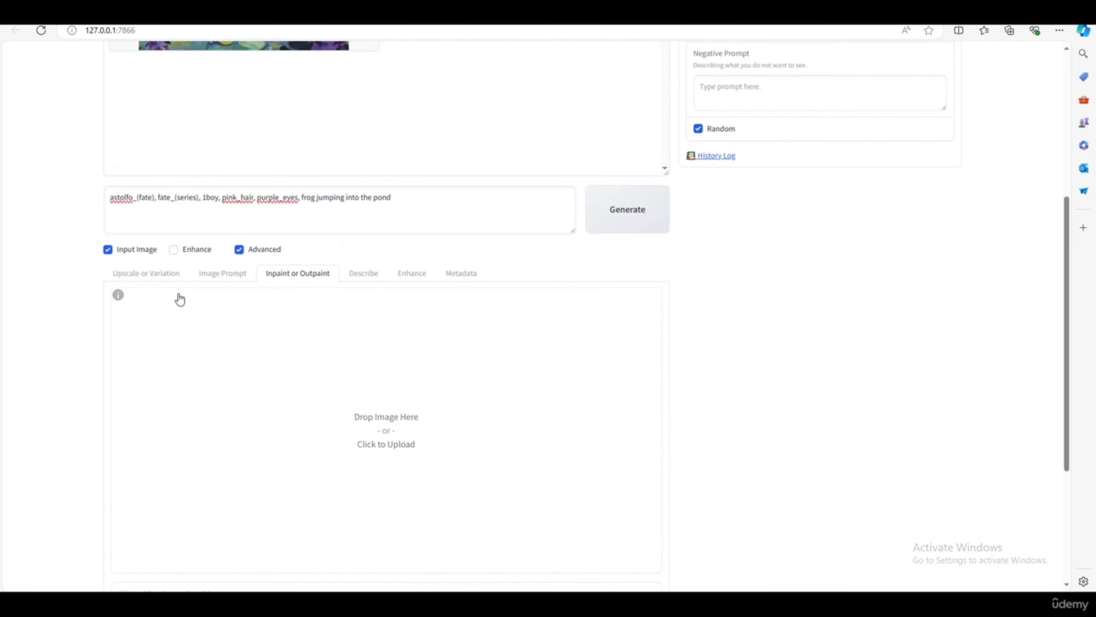
pyautogui.click(116, 255)
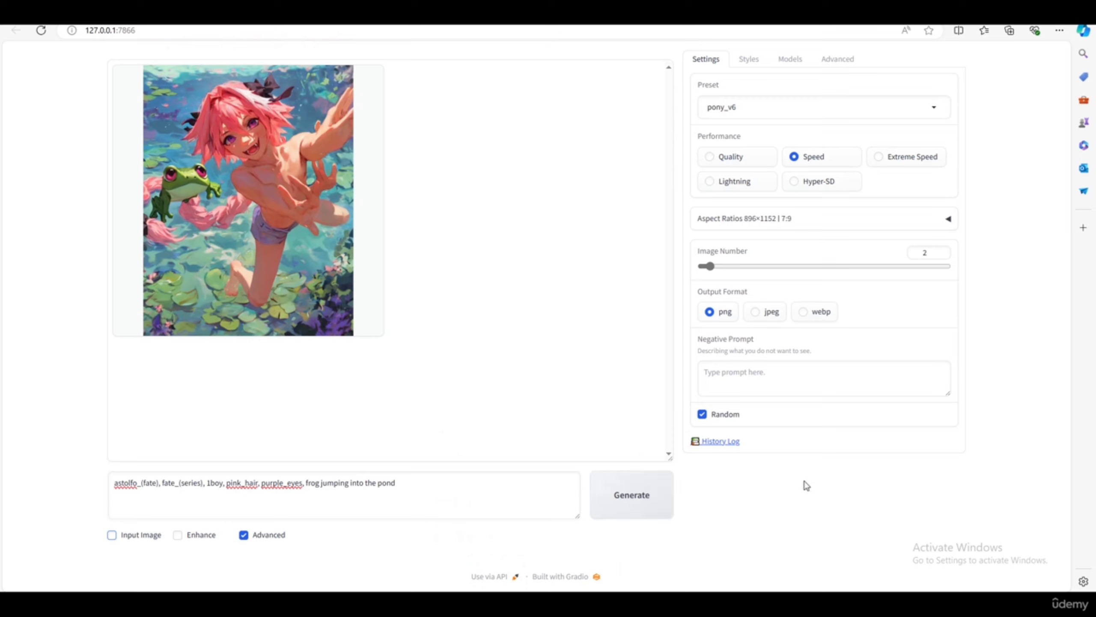
# - Enter the negative prompt "bad hand structure, bad face, bad quality" and generate two images
pyautogui.click(739, 379)
pyautogui.write('bad hand structure')
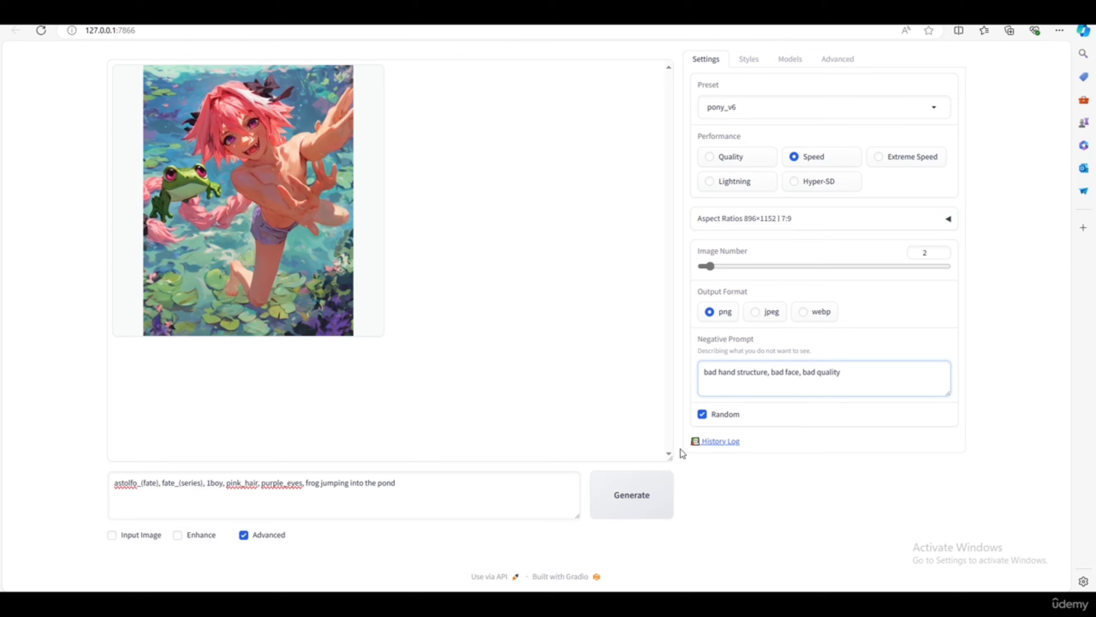
pyautogui.click(641, 495)
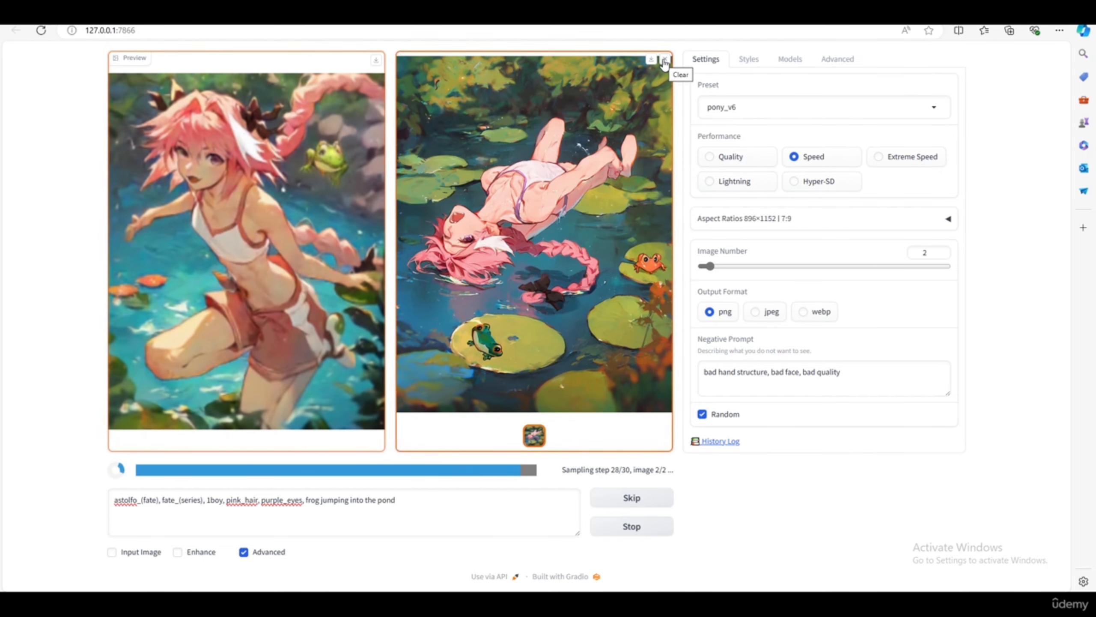
pyautogui.click(665, 59)
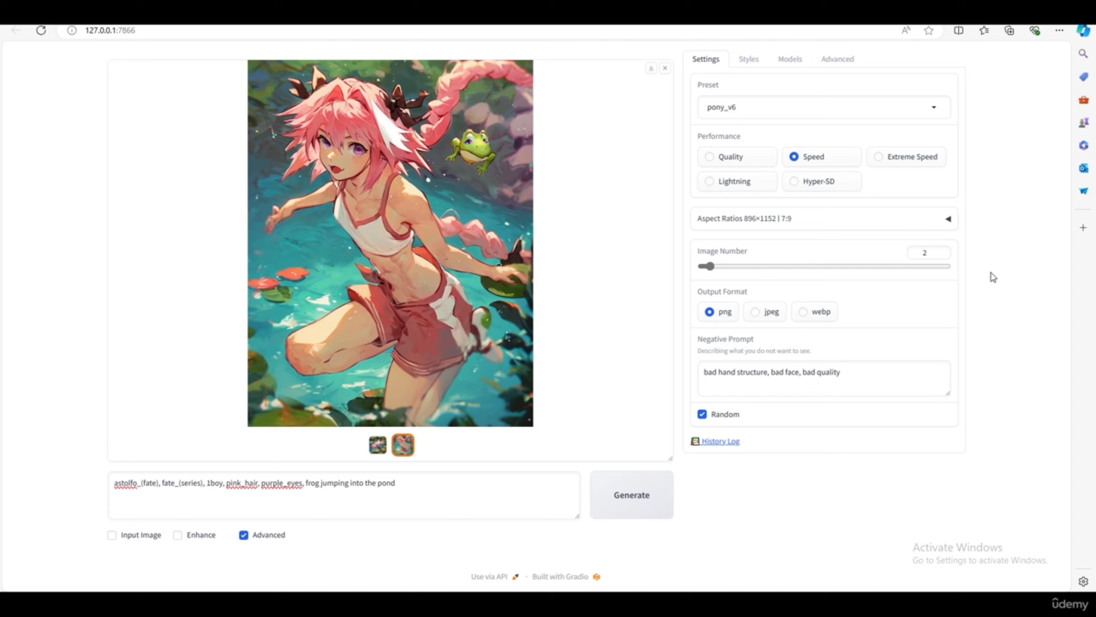
# - Delete the character tags from the prompt, leaving only "frog jumping into the pond"
pyautogui.moveTo(305, 482); pyautogui.dragTo(113, 482)
pyautogui.press('Delete')
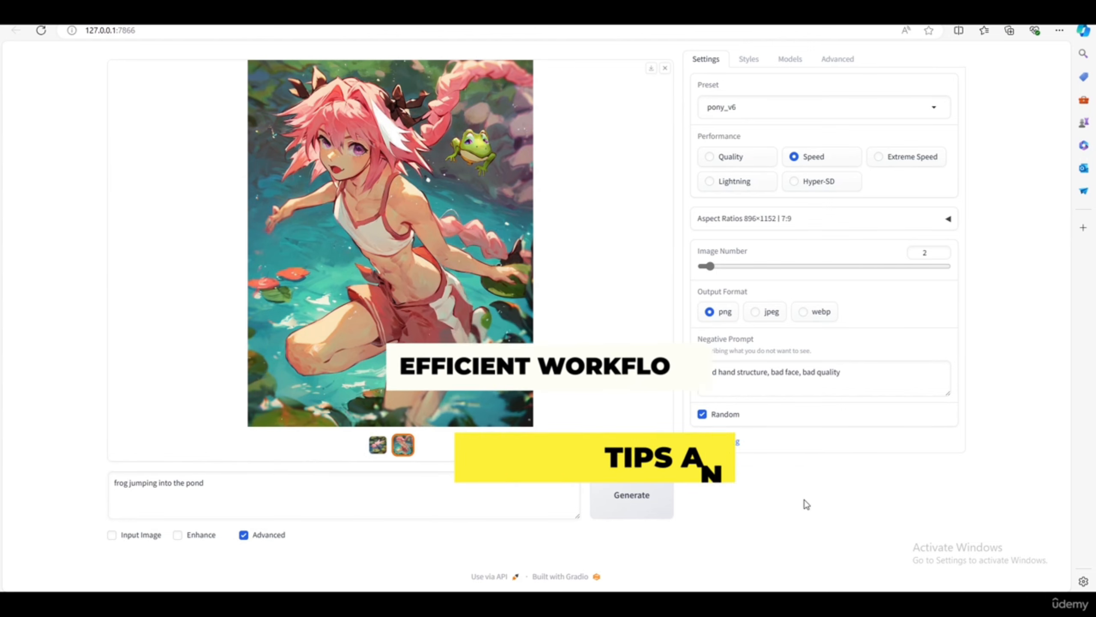
# - Switch to Google Docs to check the "Articles and resources" document and return to Fooocus
pyautogui.hotkey('alt', 'Tab')
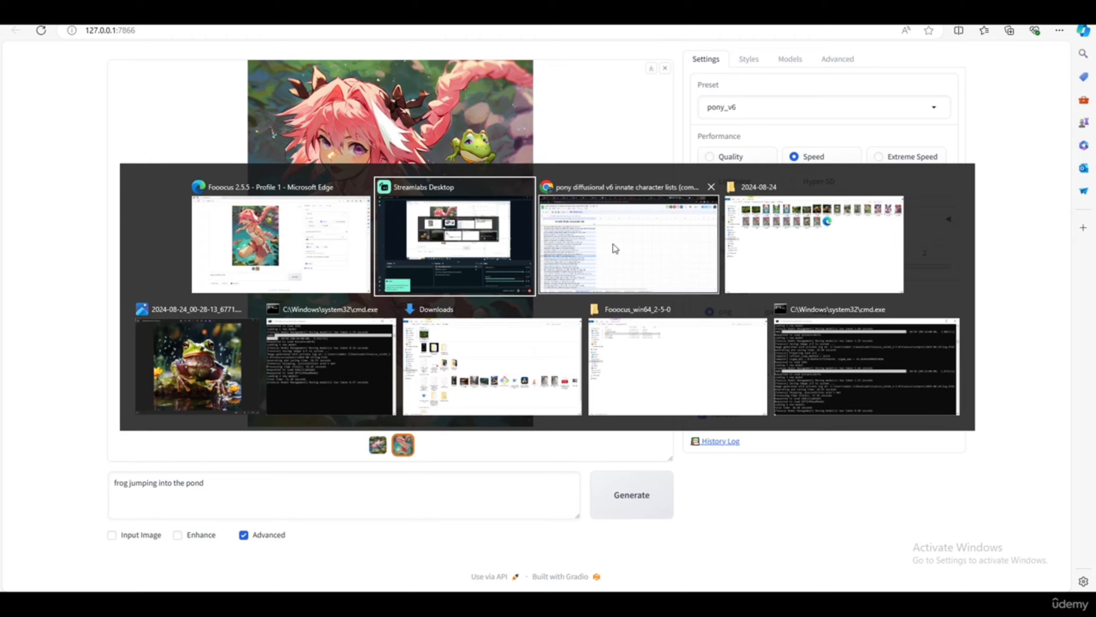
pyautogui.click(615, 248)
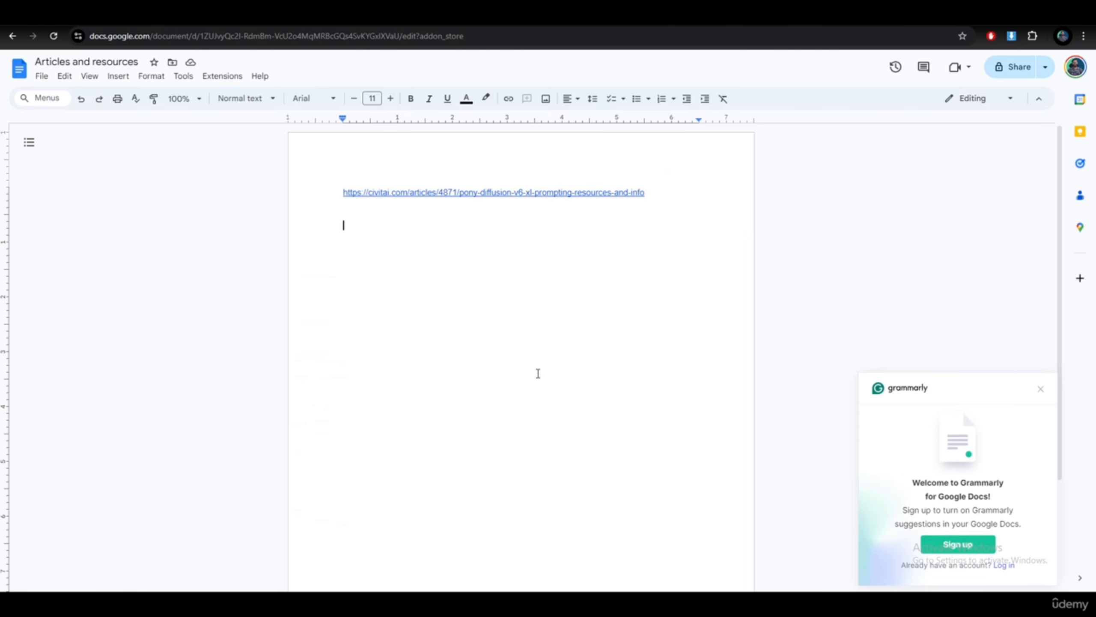
pyautogui.hotkey('alt', 'Tab')
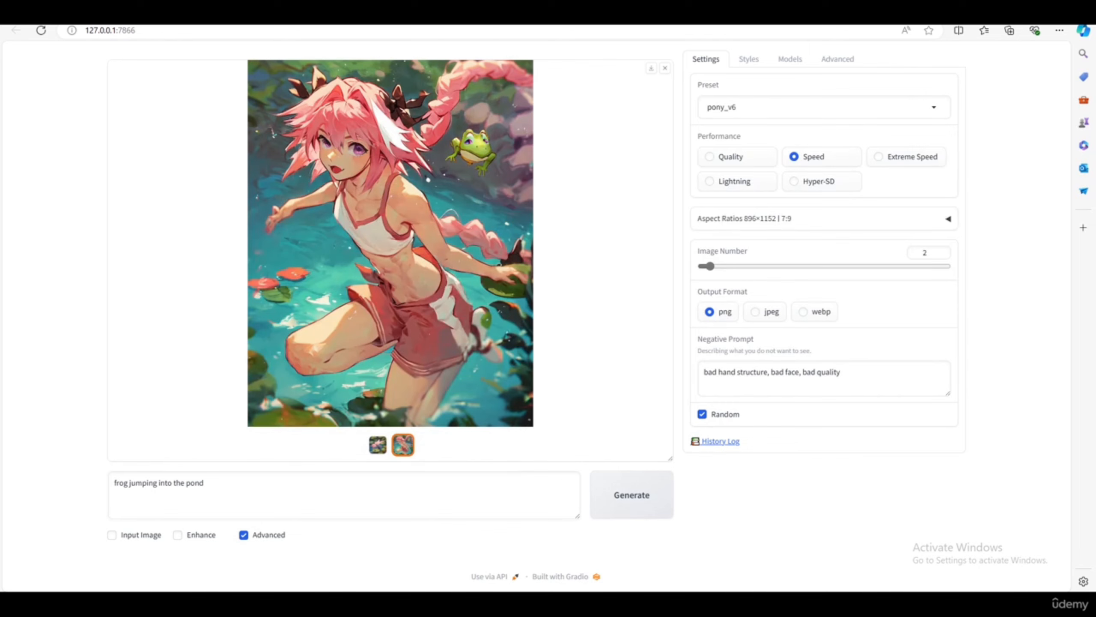
# - Open Snipping Tool and capture the Fooocus page with the generated image, prompt and settings
pyautogui.press('super')
pyautogui.write('sni')
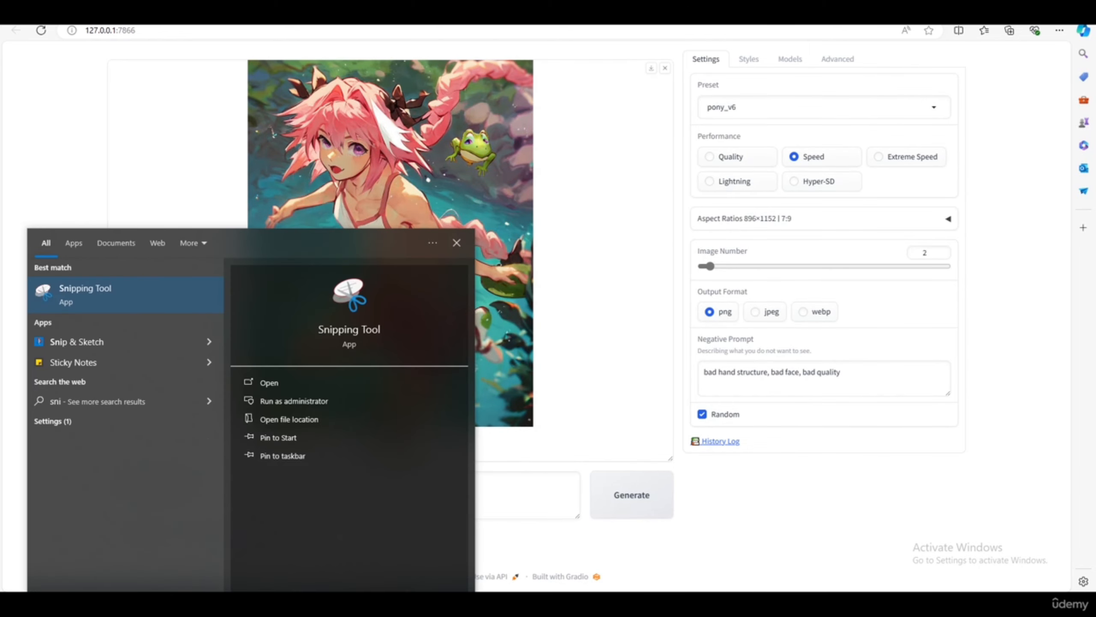
pyautogui.click(90, 292)
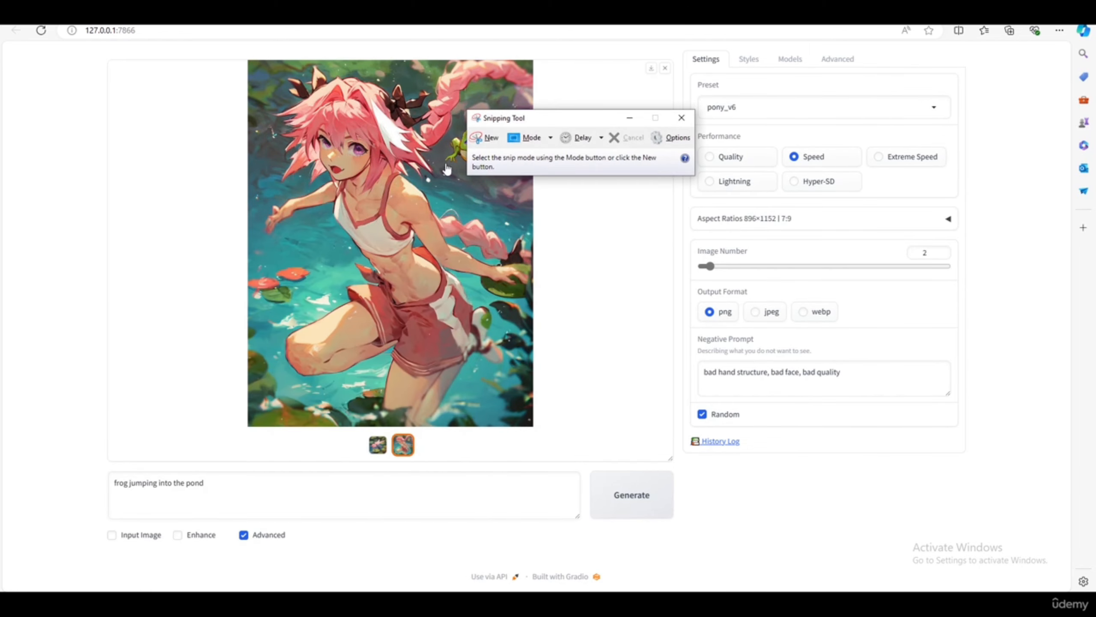
pyautogui.click(484, 152)
pyautogui.moveTo(89, 51); pyautogui.dragTo(977, 546)
# - Switch to Google Docs, paste the screenshot below the link in "Articles and resources", and enlarge it beyond the page margin
pyautogui.hotkey('alt', 'Tab')
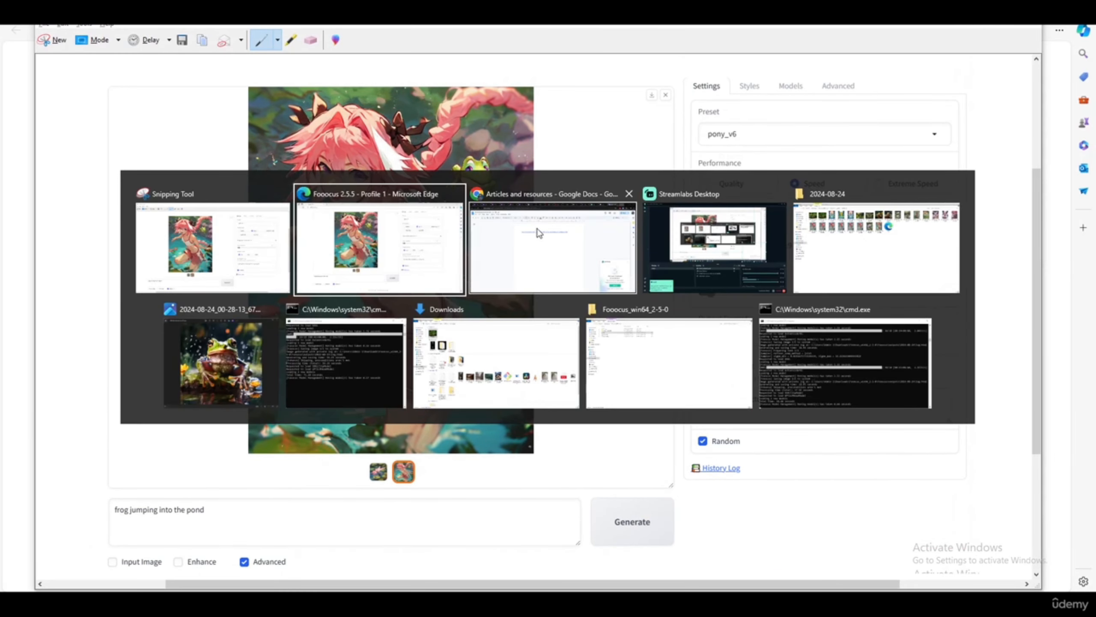
pyautogui.click(539, 234)
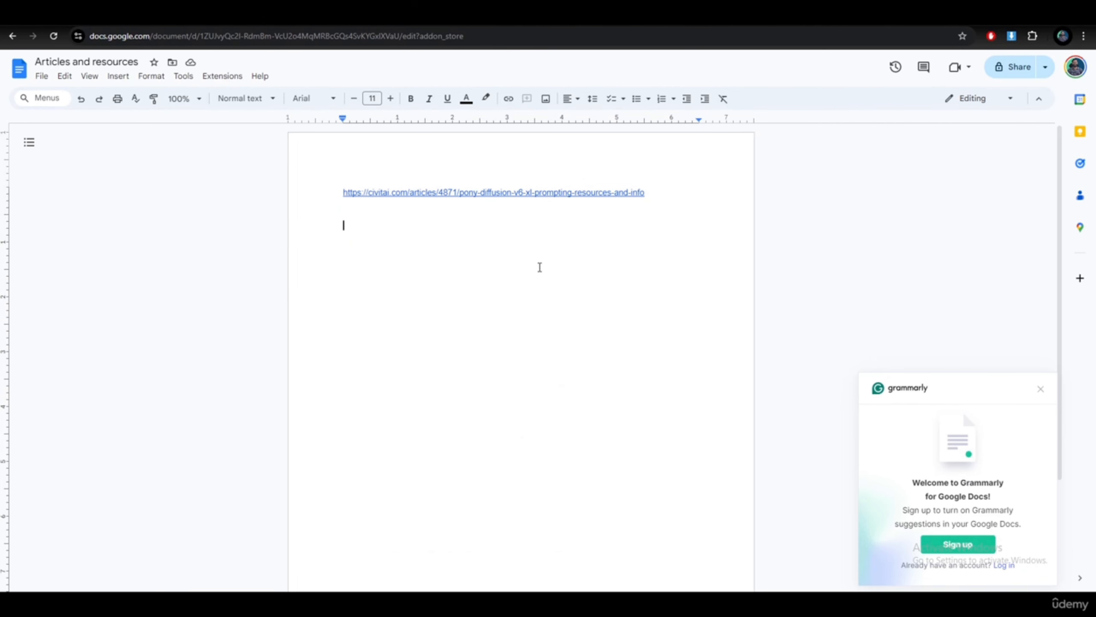
pyautogui.hotkey('ctrl', 'v')
pyautogui.click(518, 264)
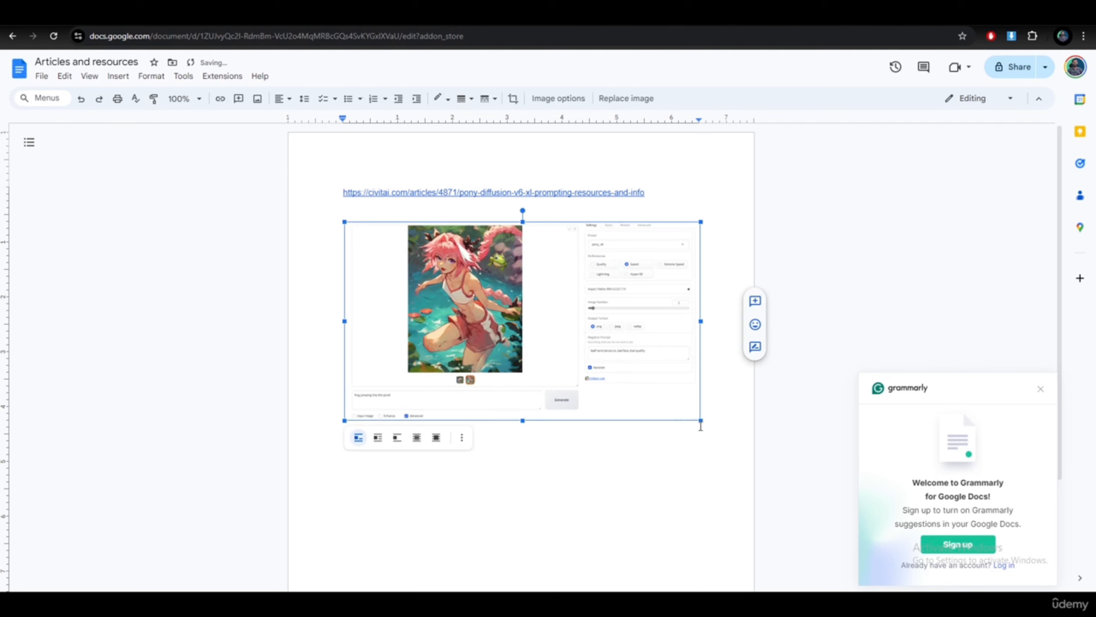
pyautogui.moveTo(703, 421); pyautogui.dragTo(719, 452)
pyautogui.moveTo(345, 452); pyautogui.dragTo(307, 467)
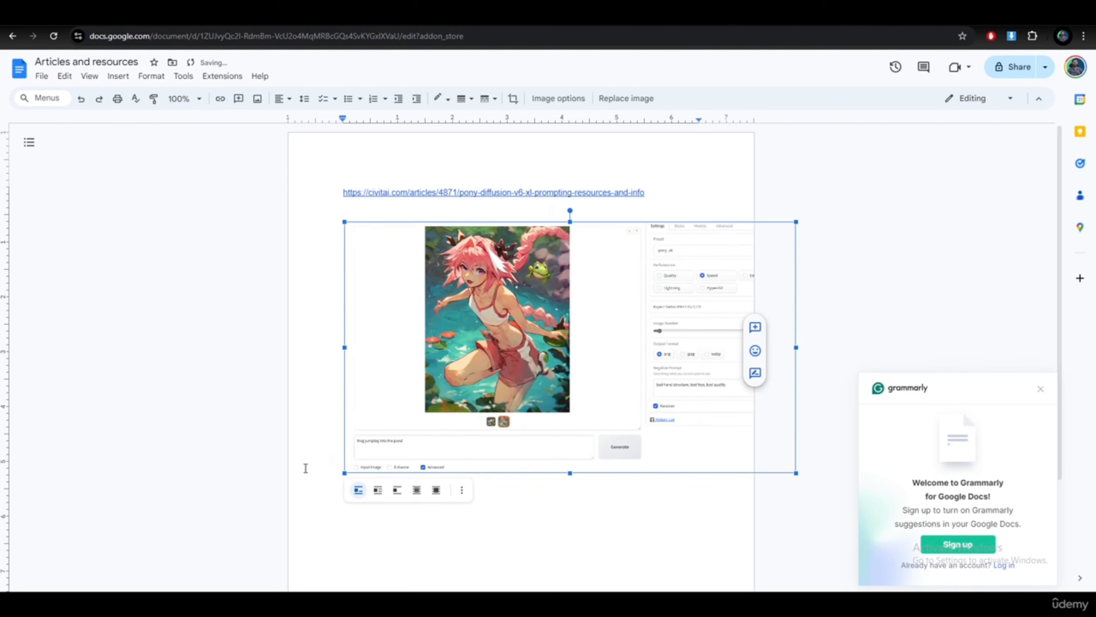
pyautogui.click(432, 522)
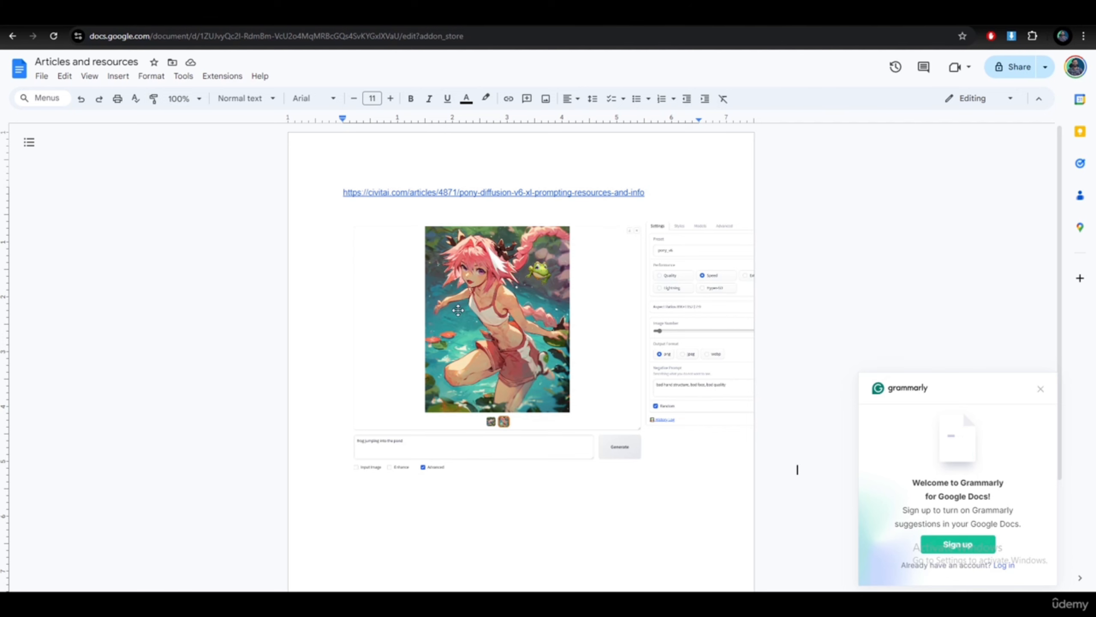
pyautogui.click(795, 467)
# - Return to Fooocus to review the preset list, negative prompt and prompt as settings worth recording in the document
pyautogui.hotkey('alt', 'Tab')
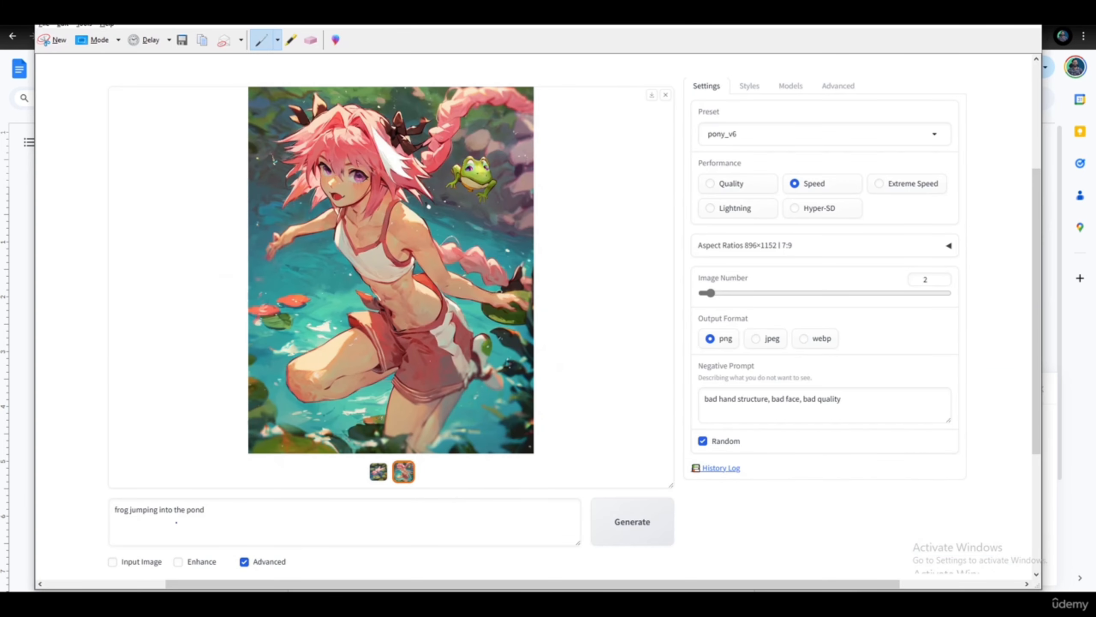
pyautogui.hotkey('alt', 'Tab')
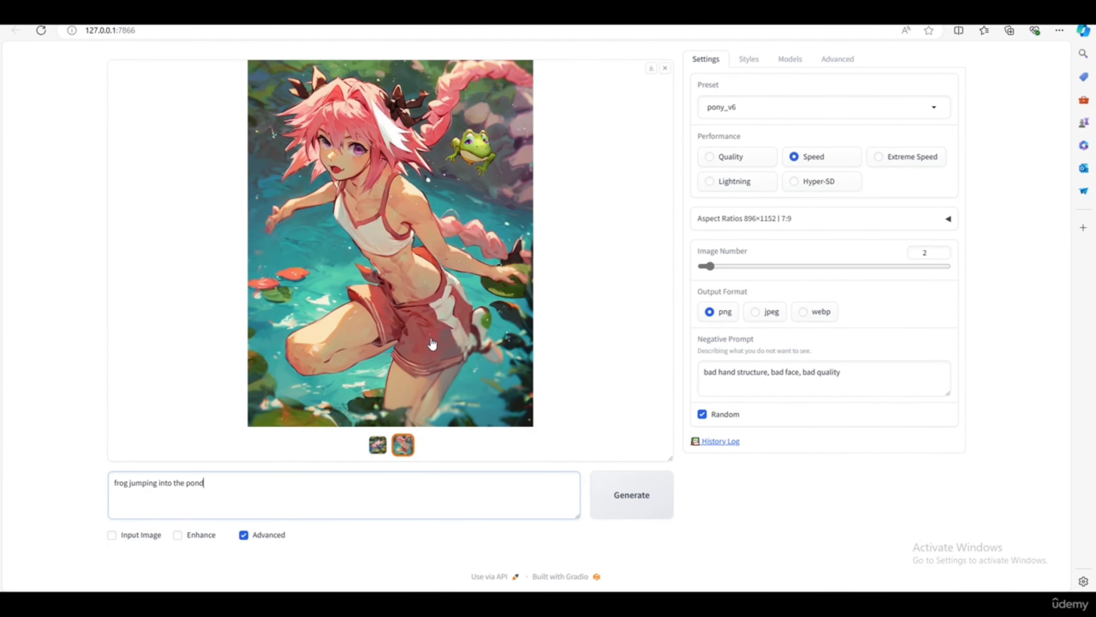
pyautogui.click(751, 107)
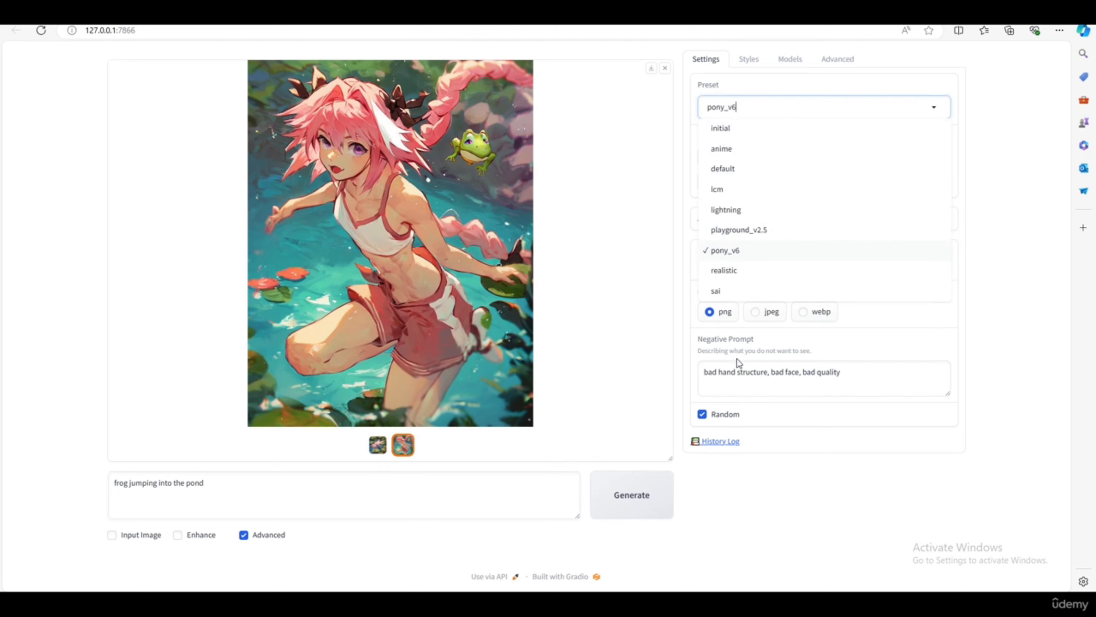
pyautogui.click(785, 377)
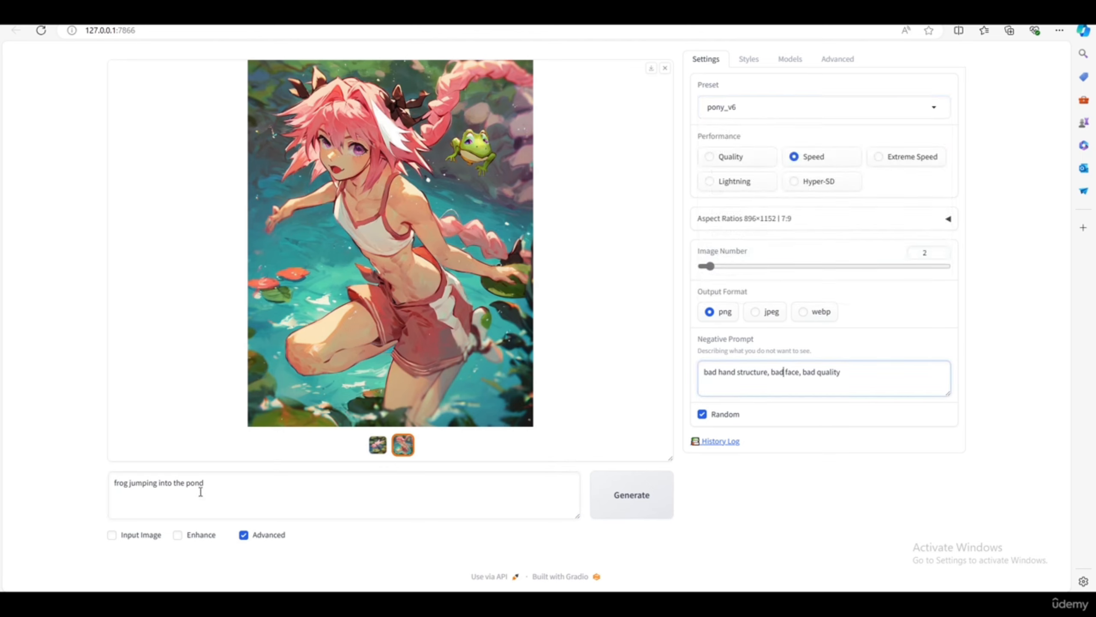
pyautogui.click(228, 486)
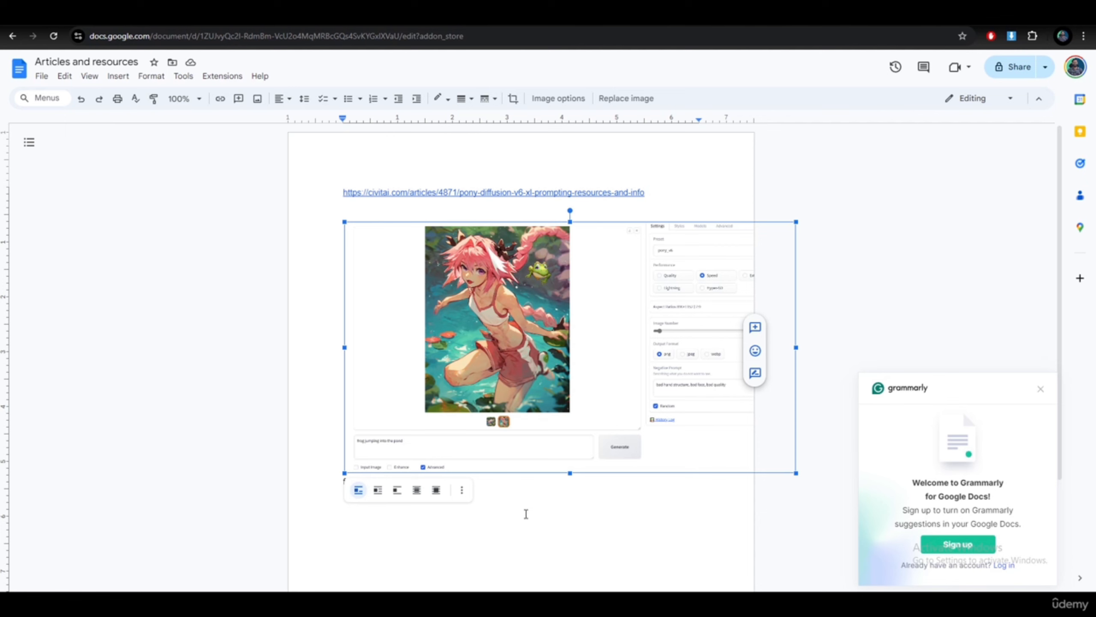
pyautogui.click(526, 506)
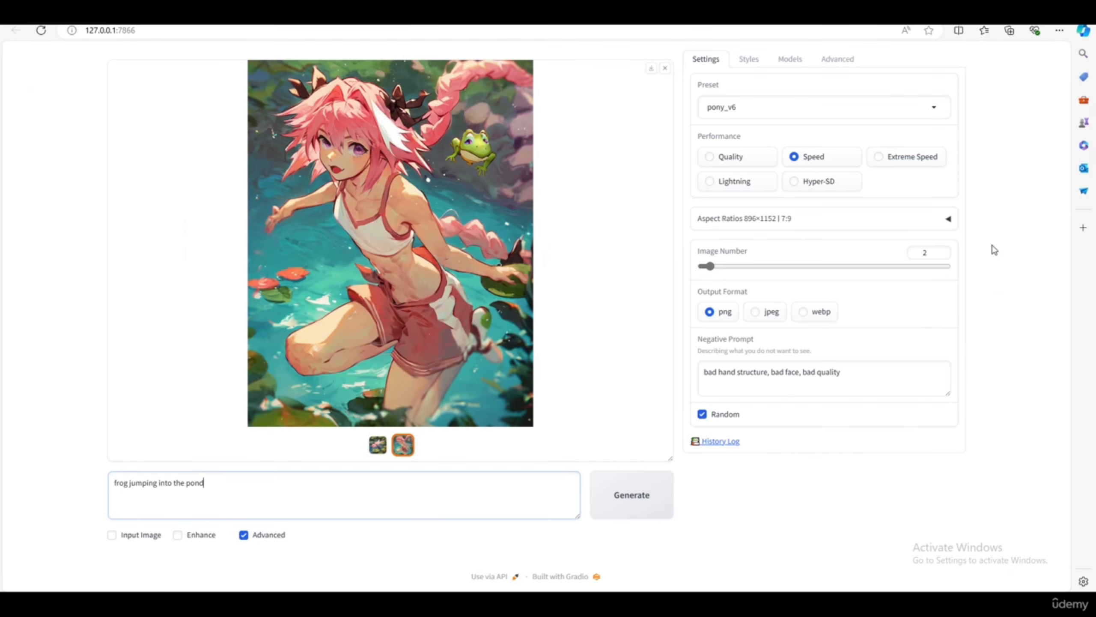
# - Browse the available styles in Fooocus
pyautogui.click(748, 60)
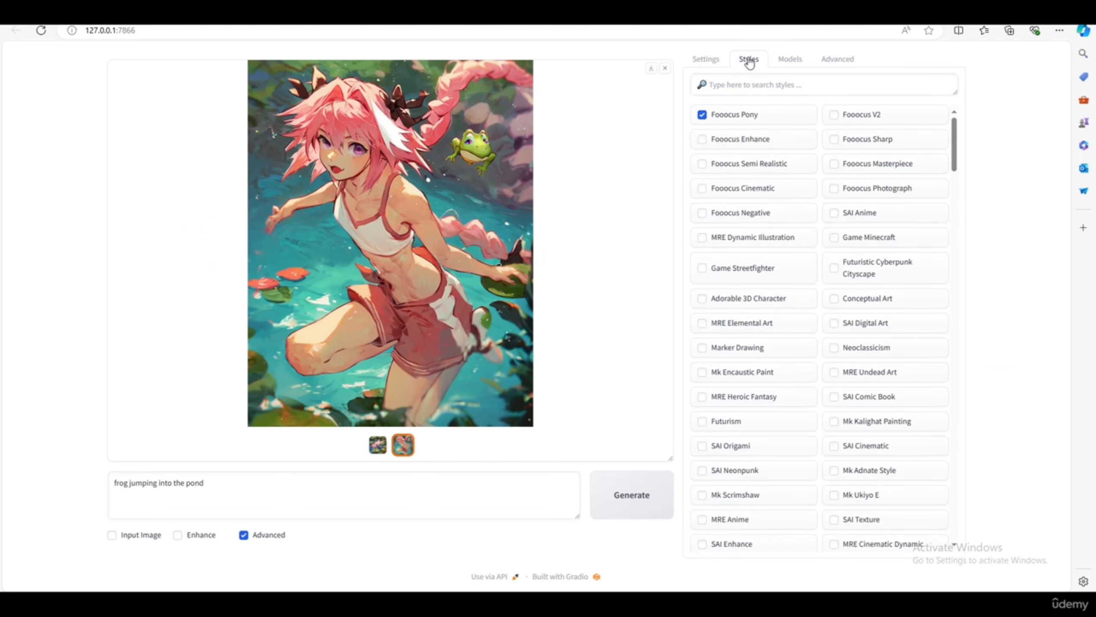
pyautogui.scroll(-5, 779, 358)
pyautogui.scroll(-20, 783, 363)
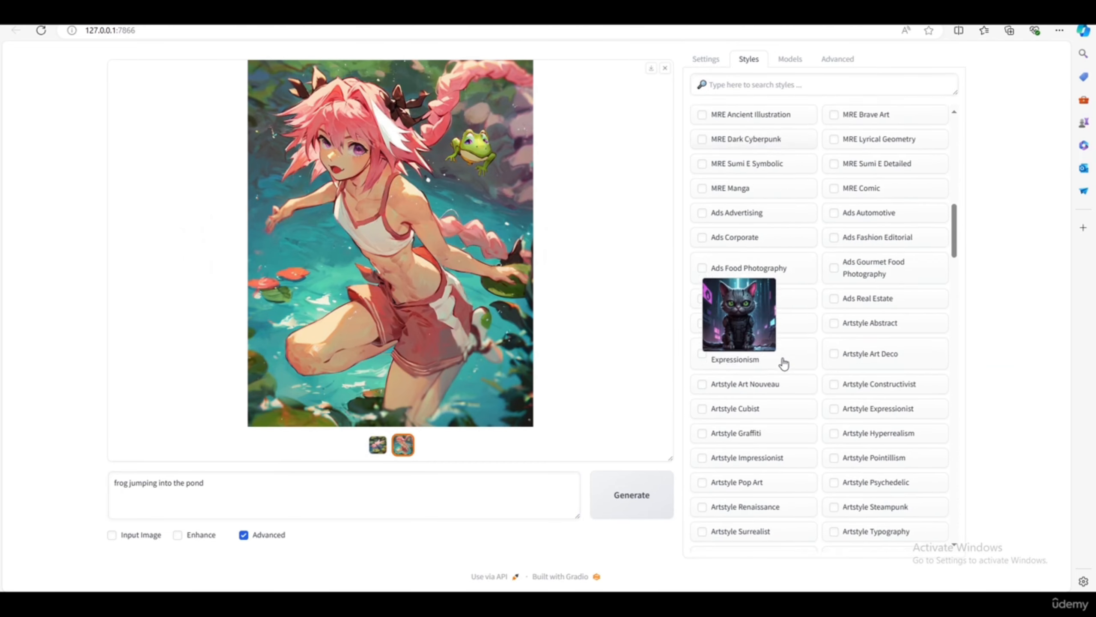
pyautogui.scroll(-15, 783, 377)
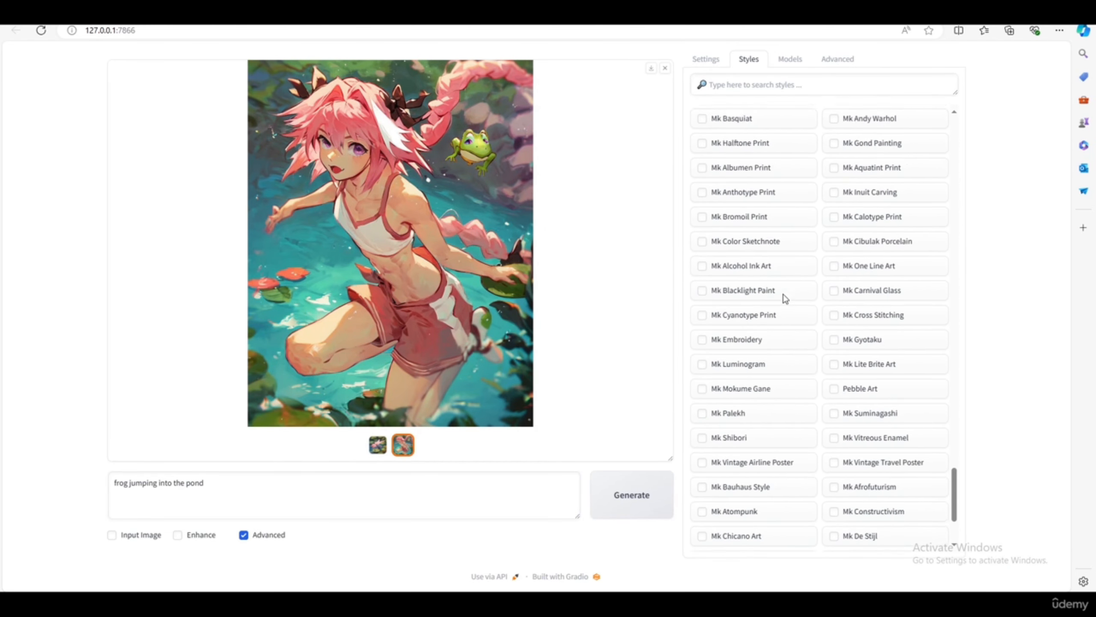
# - Look through the style list again, from the Mk art styles back up to the selected Fooocus Pony style
pyautogui.scroll(15, 784, 298)
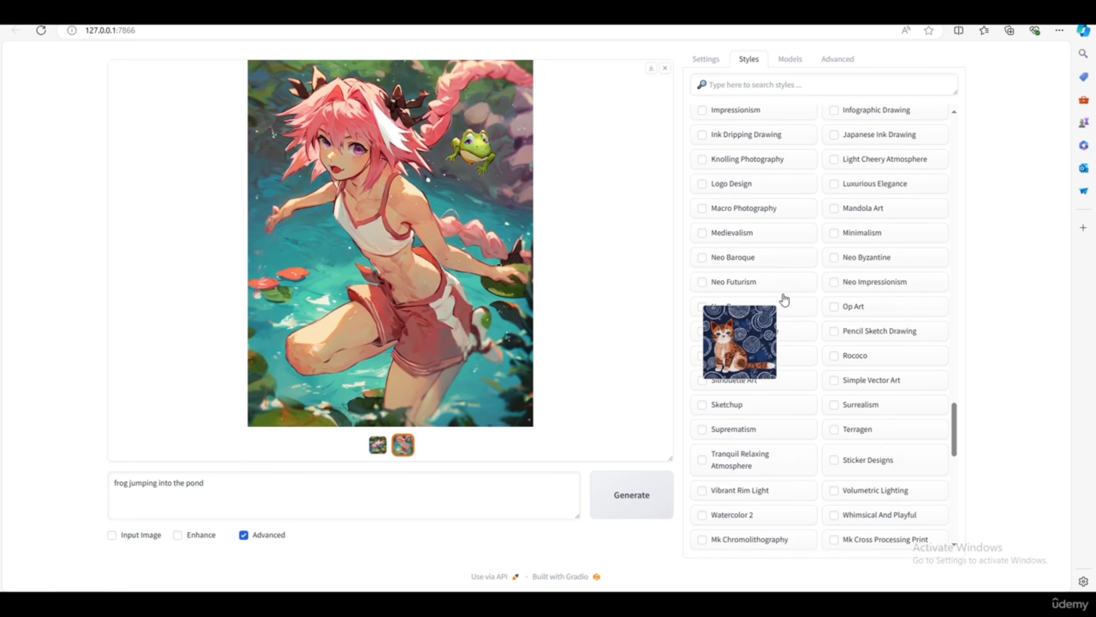
pyautogui.scroll(10, 784, 298)
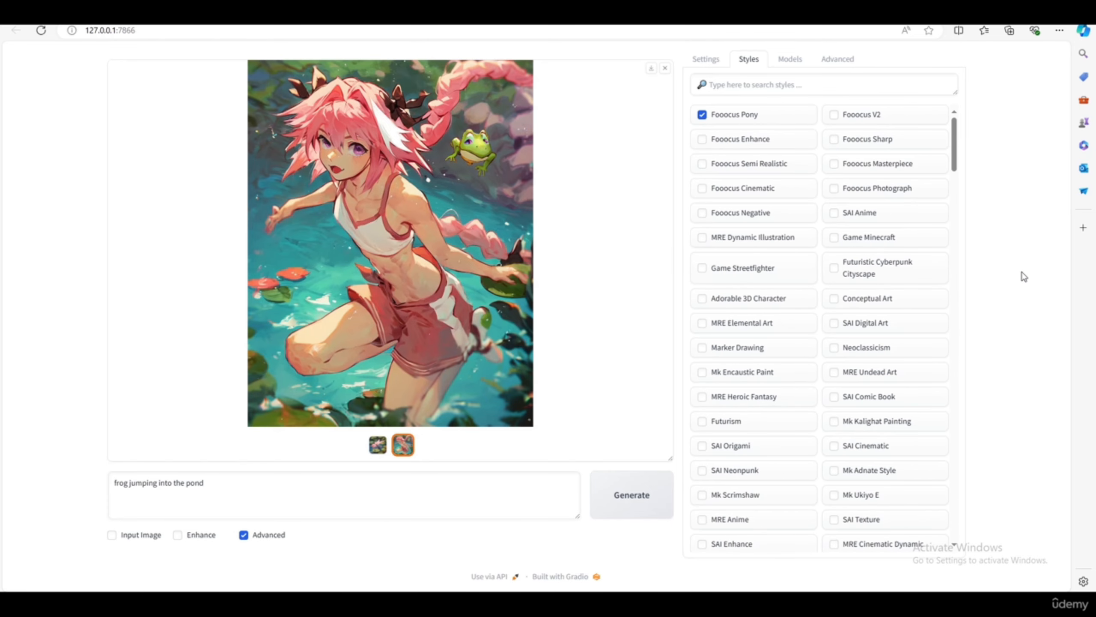
pyautogui.scroll(-12, 814, 257)
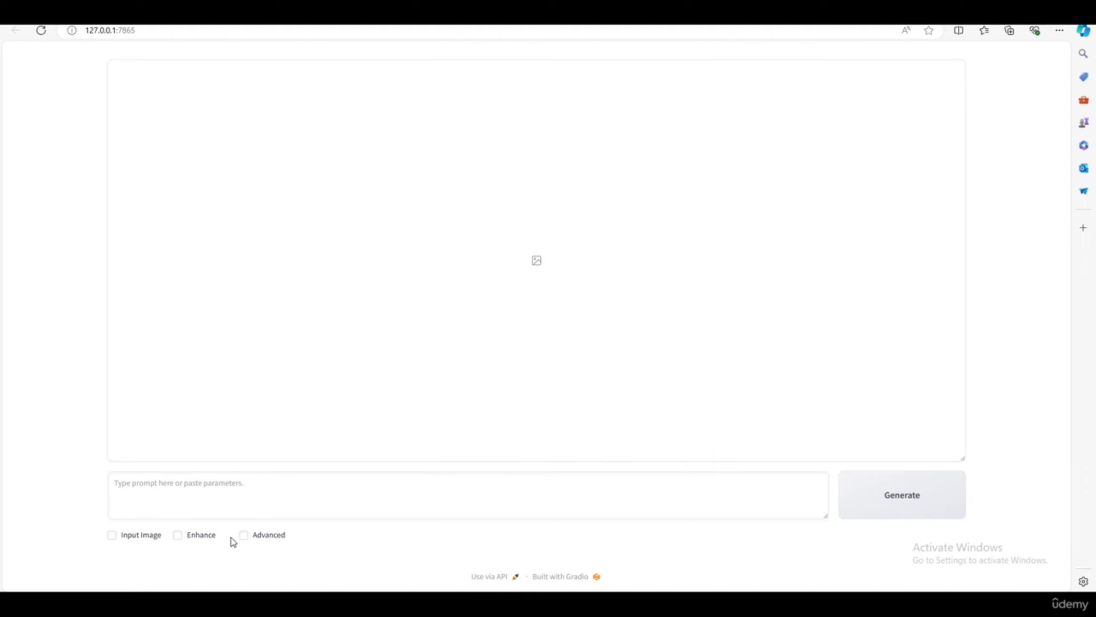
# - Show the advanced options and review the initial preset's choices, default styles, models, guidance scale and image sharpness
pyautogui.click(243, 535)
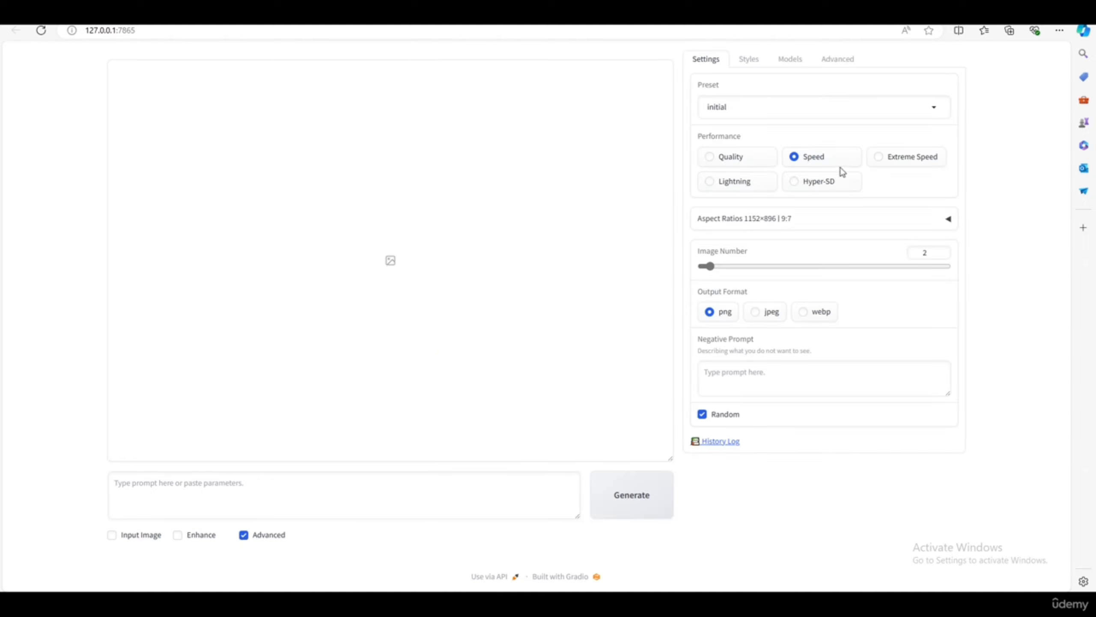
pyautogui.click(906, 111)
pyautogui.click(1026, 240)
pyautogui.click(751, 64)
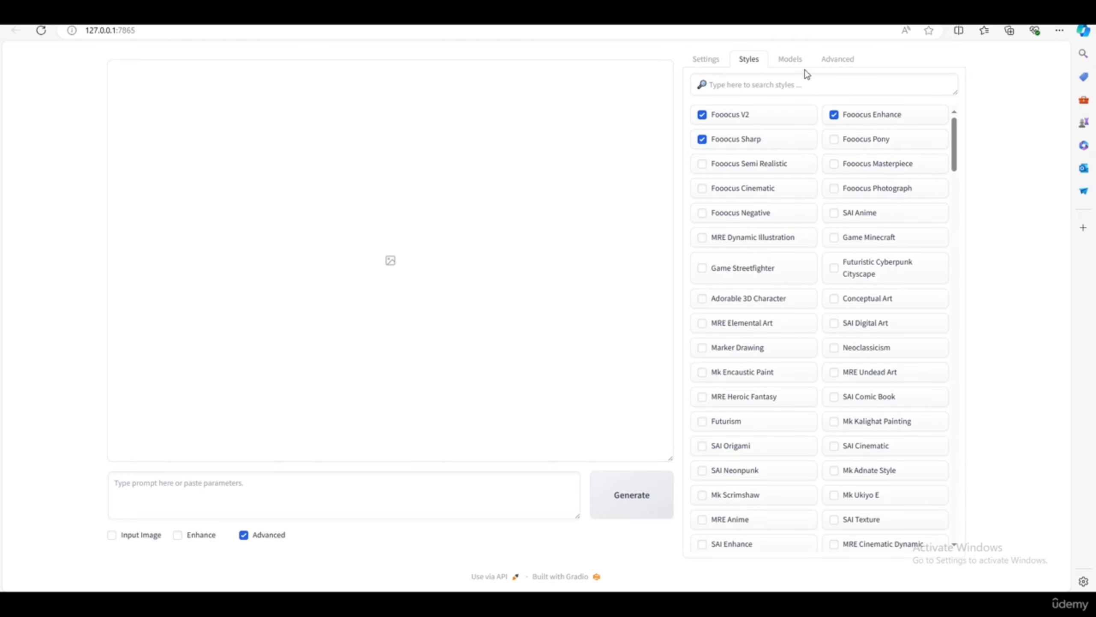
pyautogui.click(792, 66)
pyautogui.click(834, 66)
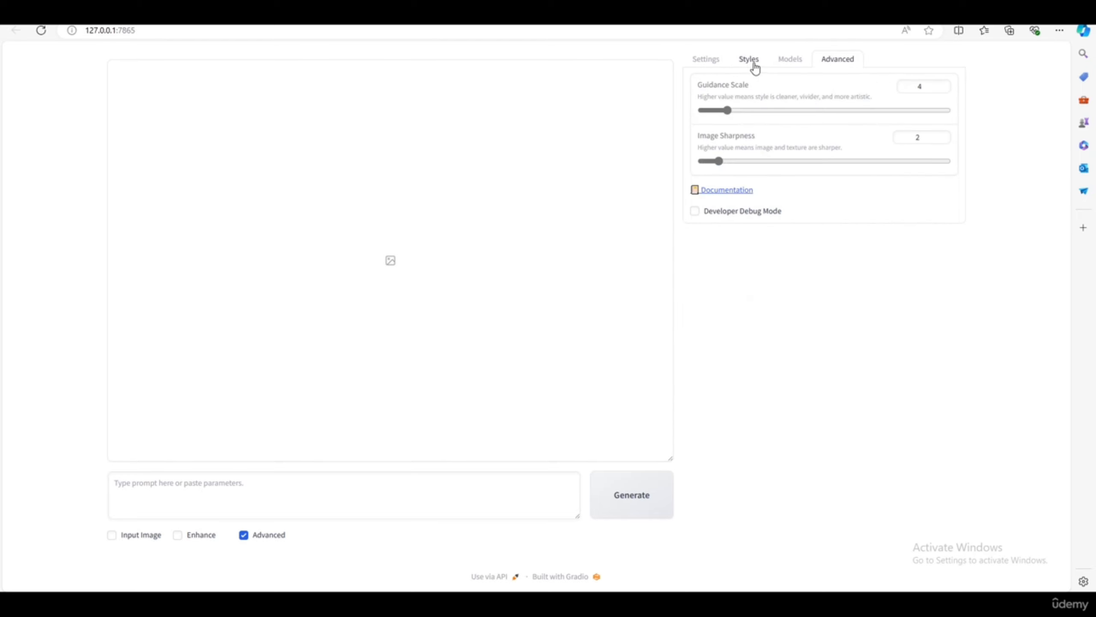
pyautogui.click(750, 65)
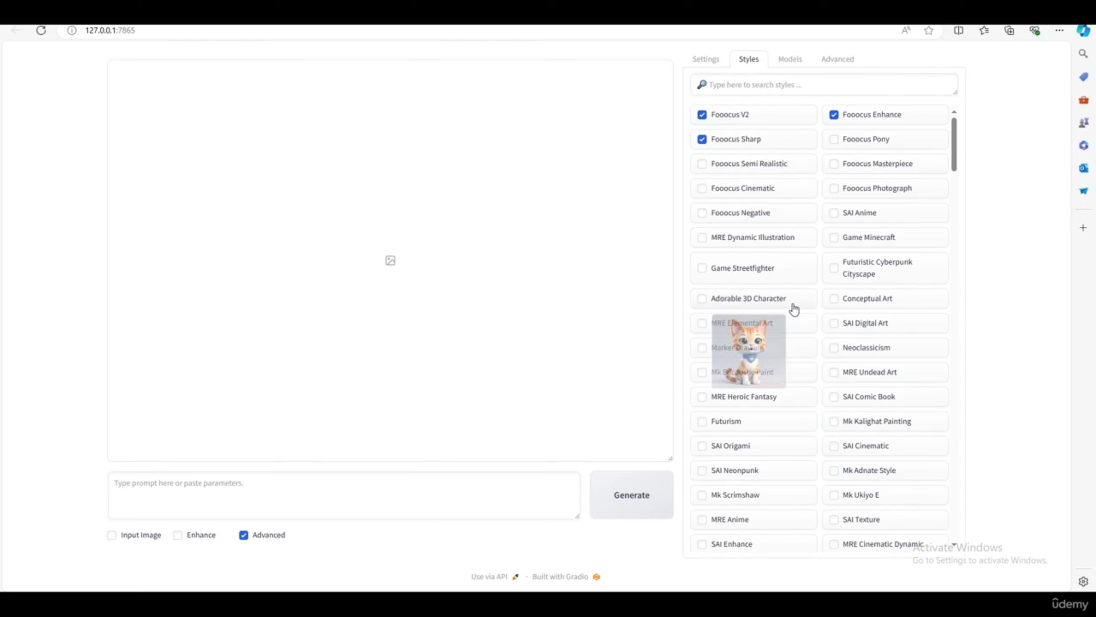
# - Enter the prompt "dog standing on a table in a circus"
pyautogui.click(307, 494)
pyautogui.write('dog standing')
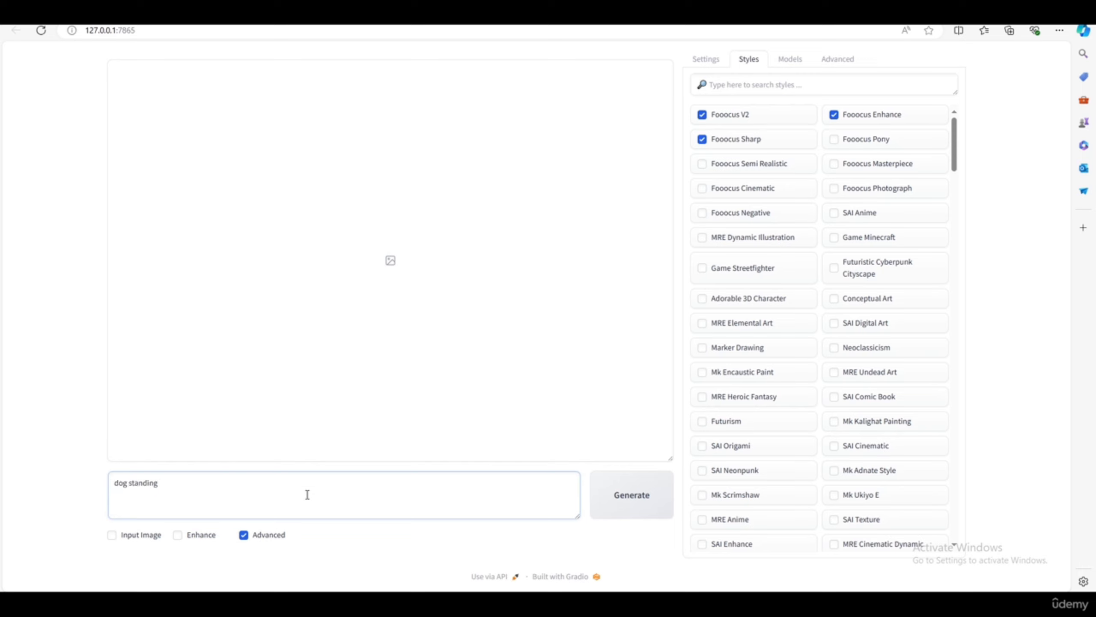
pyautogui.write(' on a table in a circus')
pyautogui.moveTo(262, 489); pyautogui.dragTo(39, 493)
# - Set the image number to 1 and the output format to jpeg, and check the default selected styles
pyautogui.click(712, 64)
pyautogui.click(749, 59)
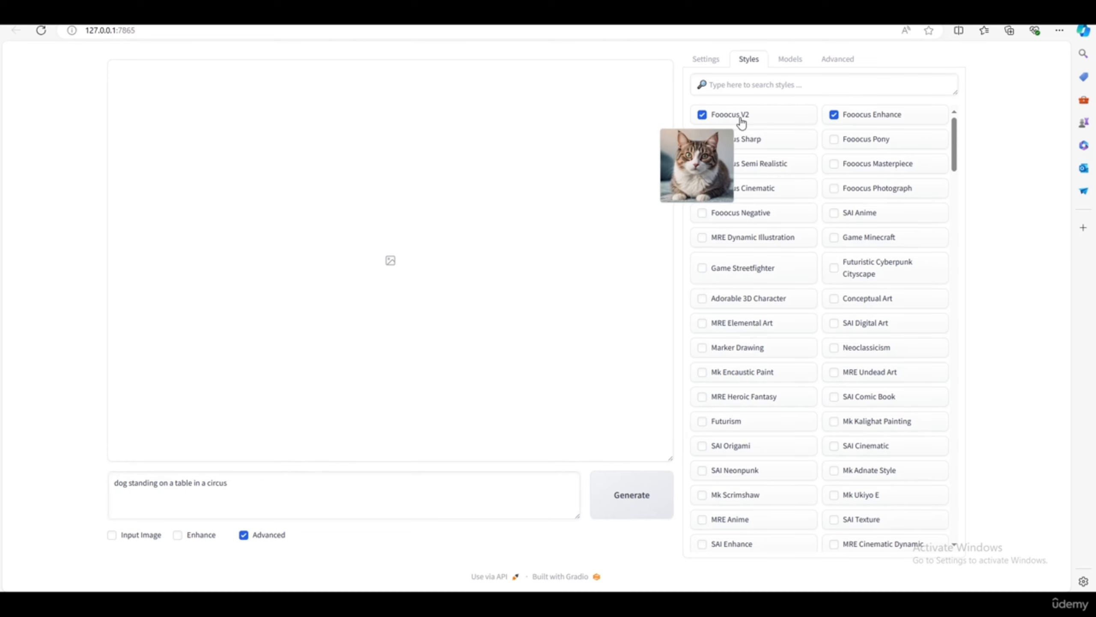
pyautogui.click(773, 133)
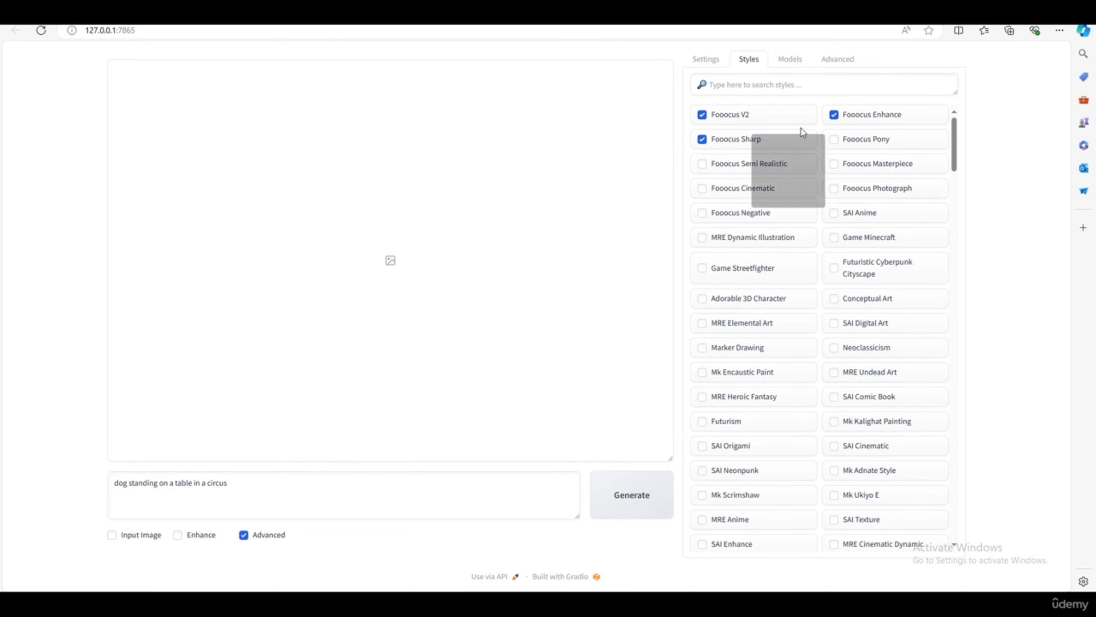
pyautogui.click(711, 65)
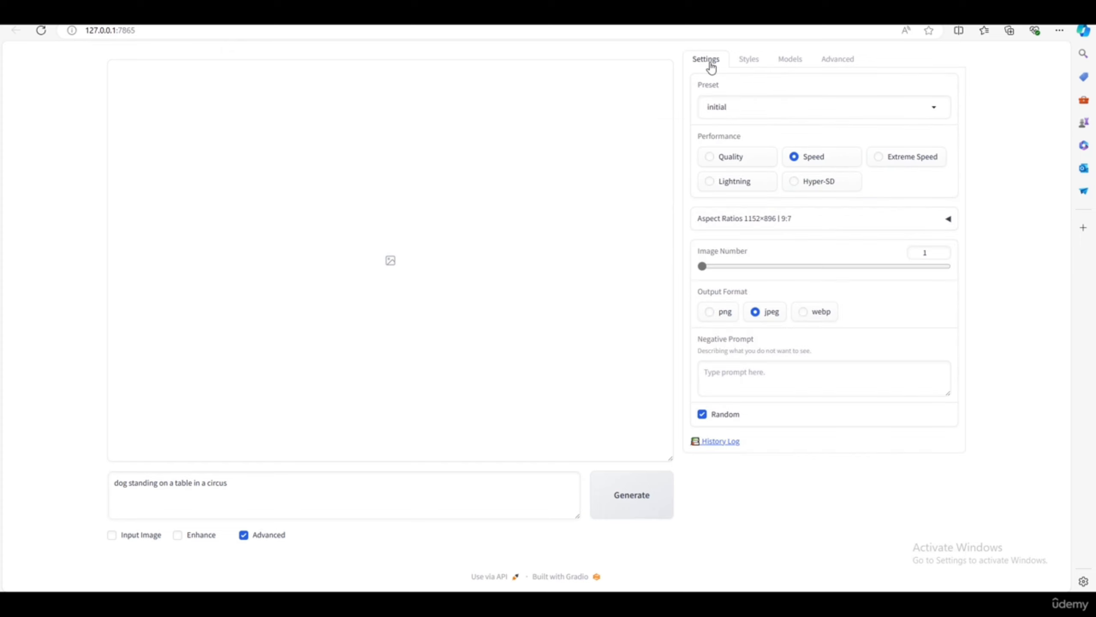
# - Generate the circus dog image with the default styles and inspect it at full size
pyautogui.click(639, 503)
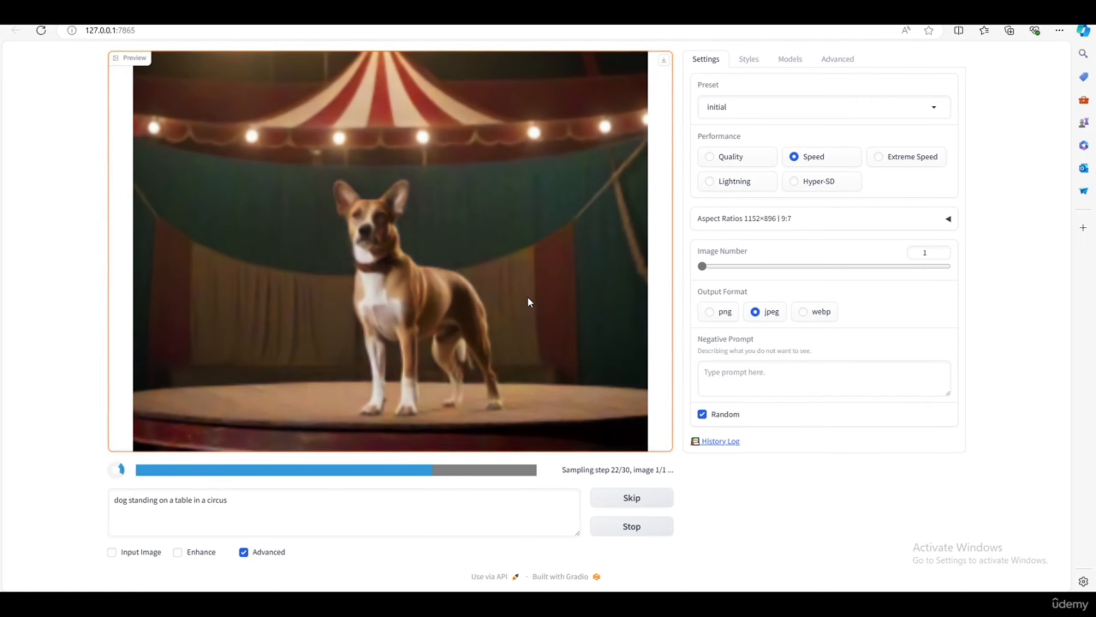
pyautogui.click(412, 232)
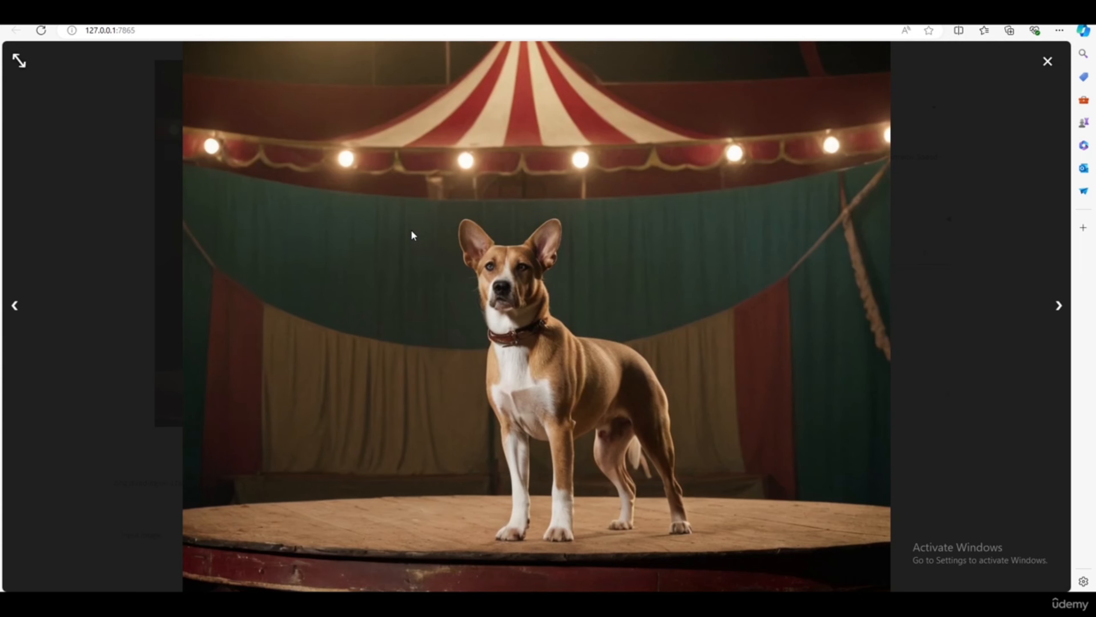
pyautogui.click(1048, 62)
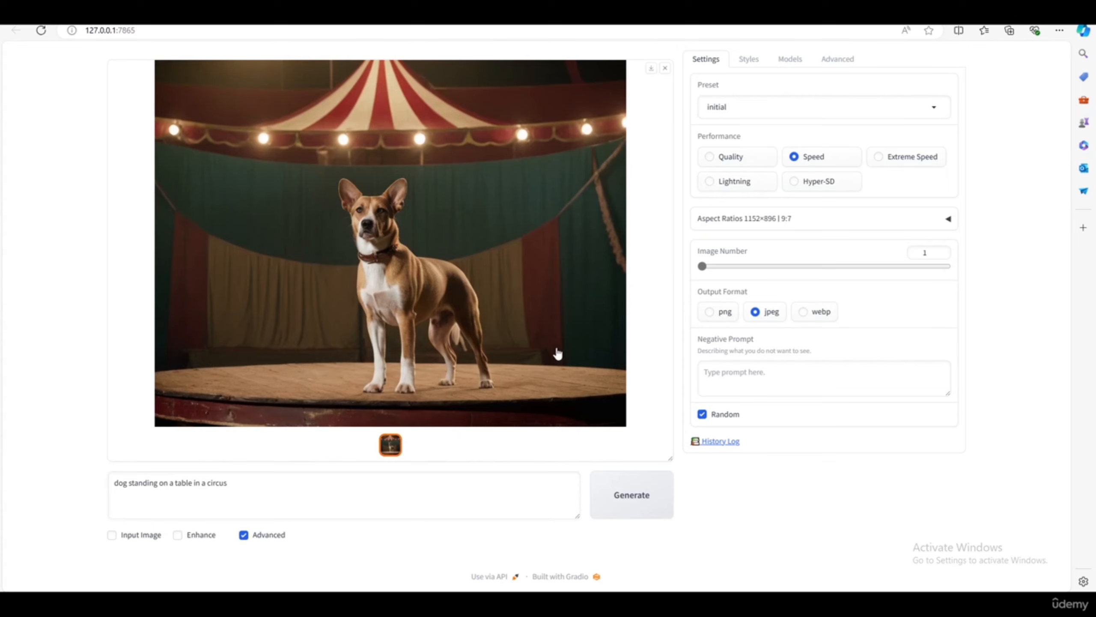
# - Replace the default styles with Fooocus Semi Realistic, generate the circus dog image and view it enlarged
pyautogui.click(749, 60)
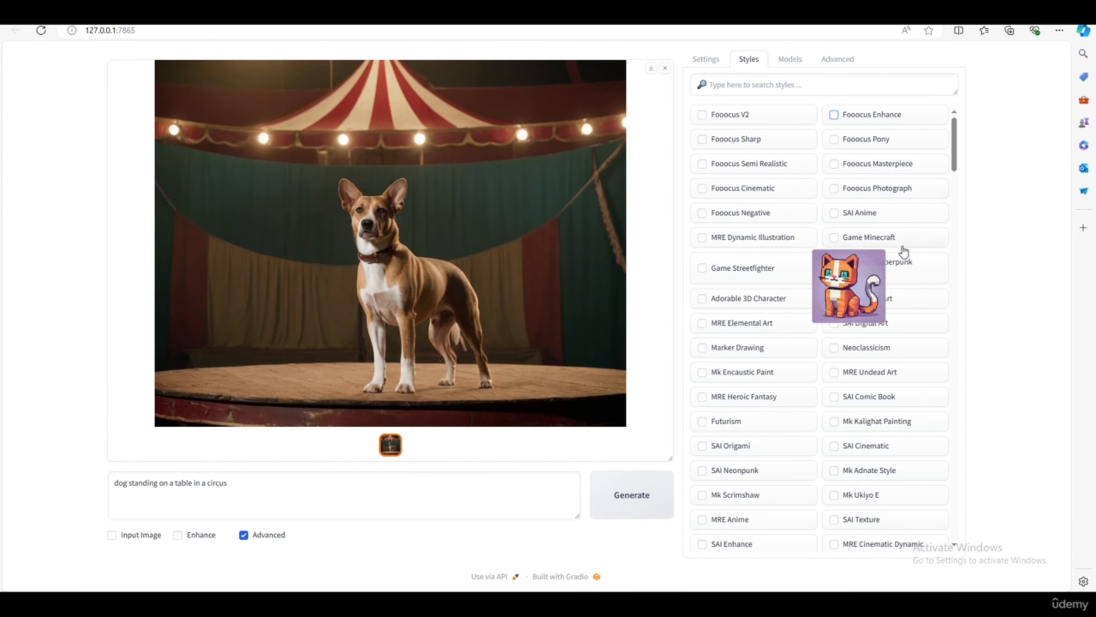
pyautogui.click(768, 168)
pyautogui.click(632, 505)
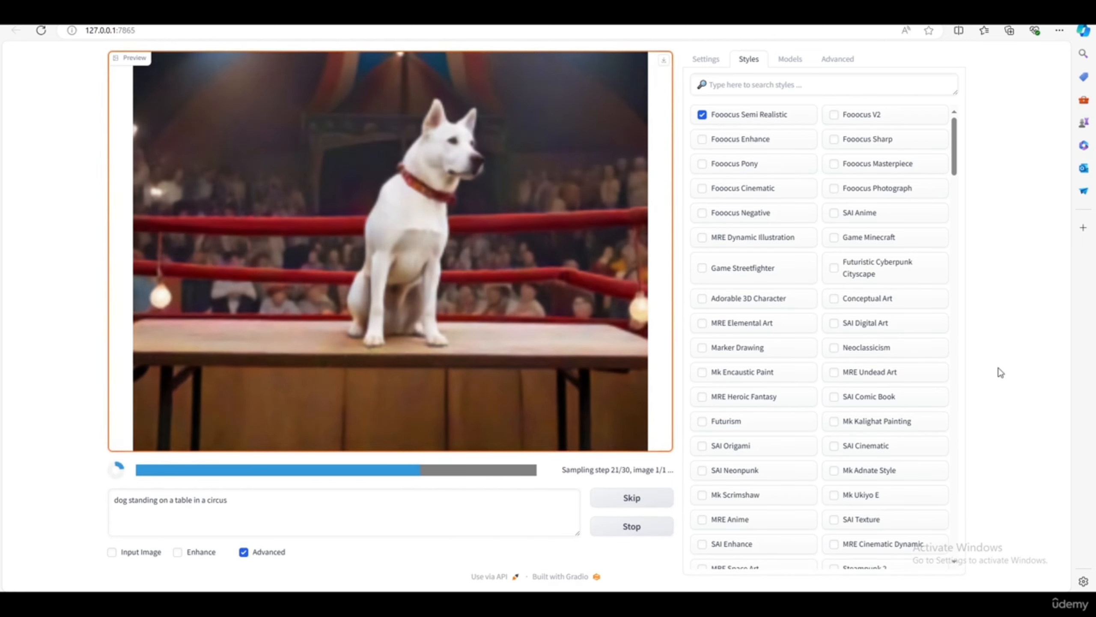
pyautogui.click(386, 222)
pyautogui.click(991, 291)
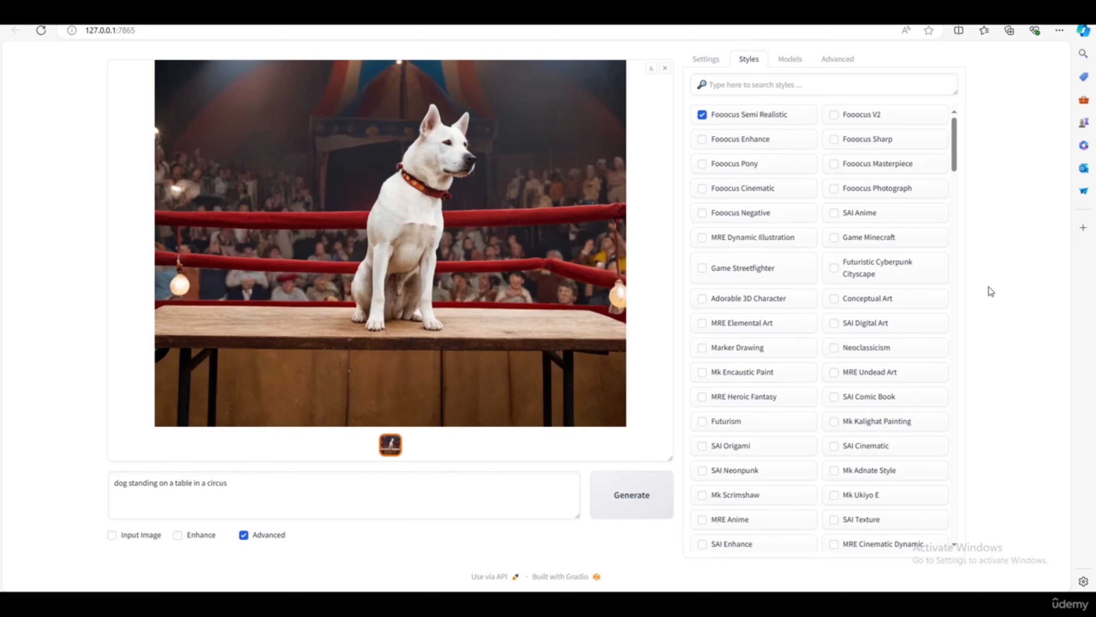
# - Switch the style from Fooocus Semi Realistic to SAI Anime, generate the image and view it enlarged
pyautogui.click(751, 115)
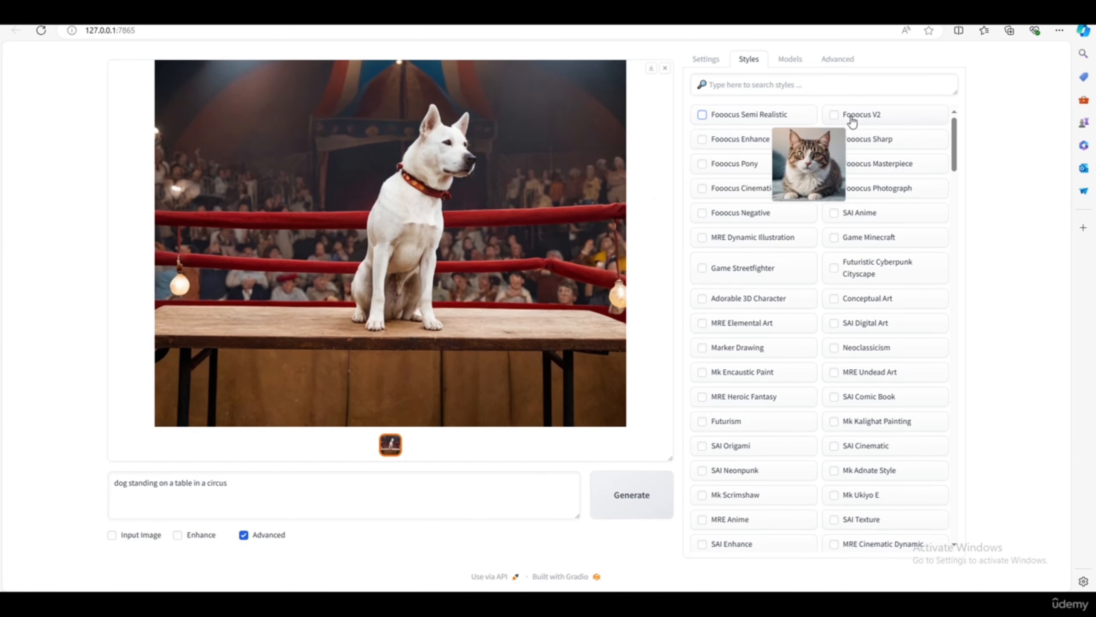
pyautogui.click(861, 220)
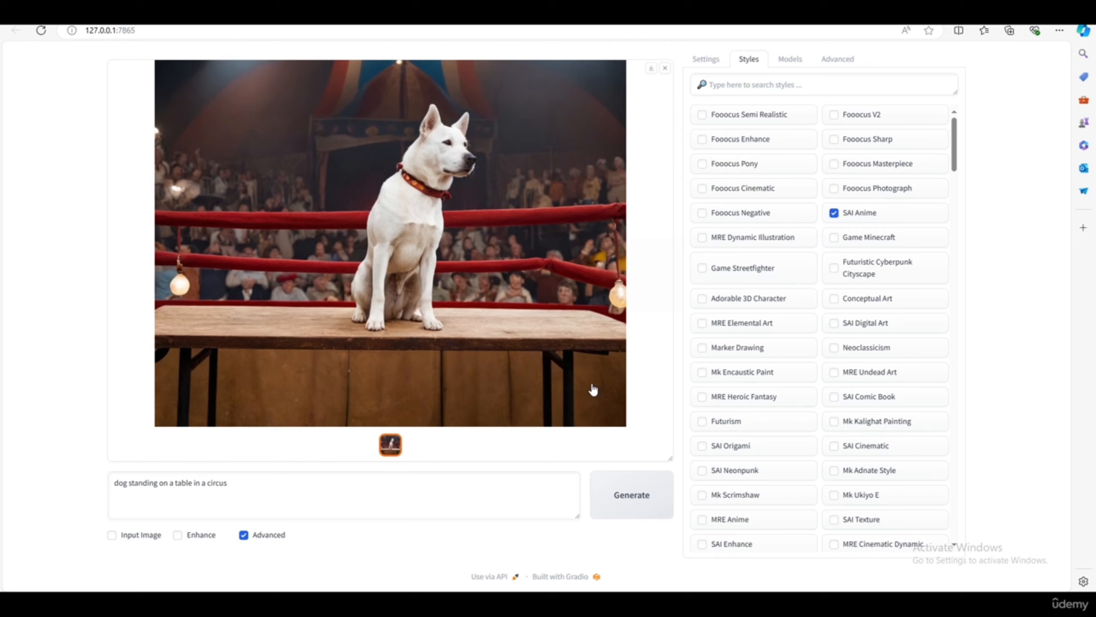
pyautogui.click(626, 499)
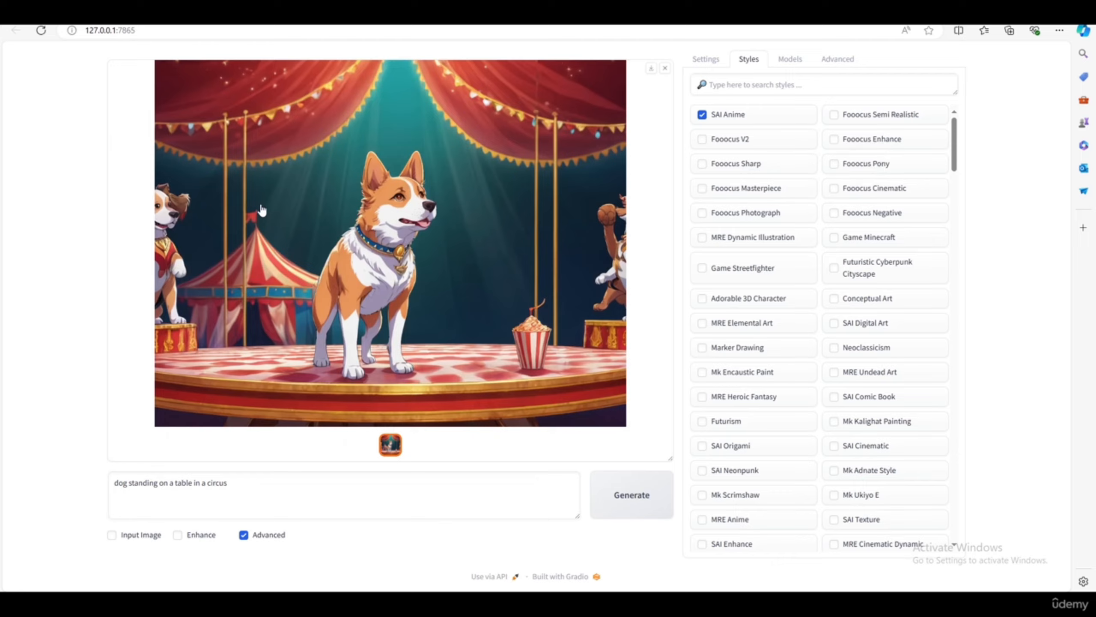
pyautogui.click(330, 194)
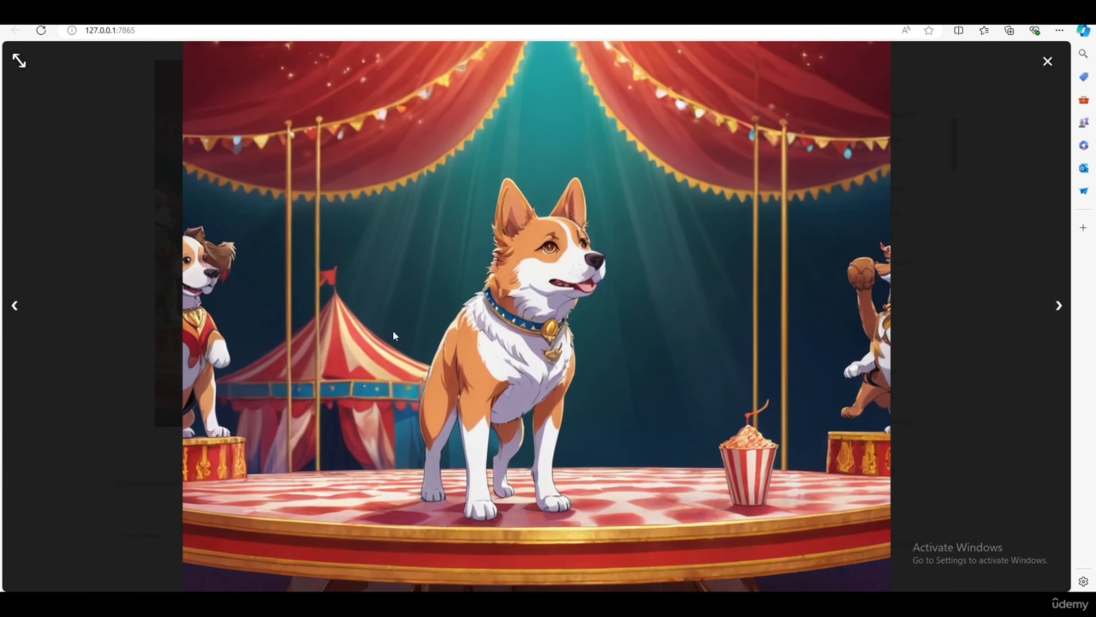
pyautogui.click(435, 198)
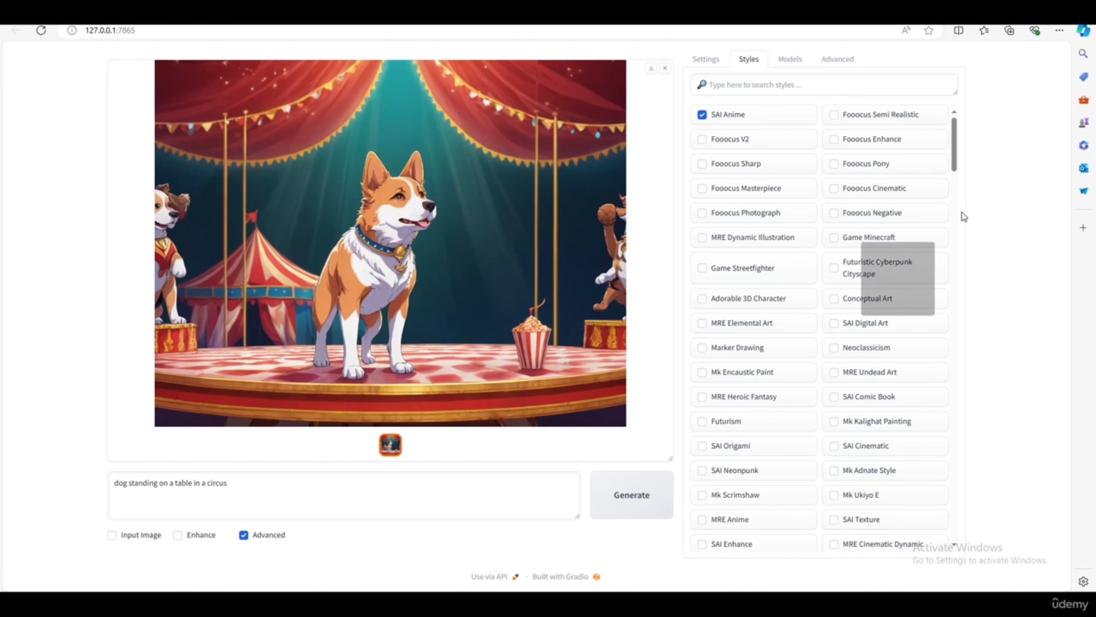
# - Switch the style from SAI Anime to Game Minecraft, generate the image and view it enlarged
pyautogui.click(724, 115)
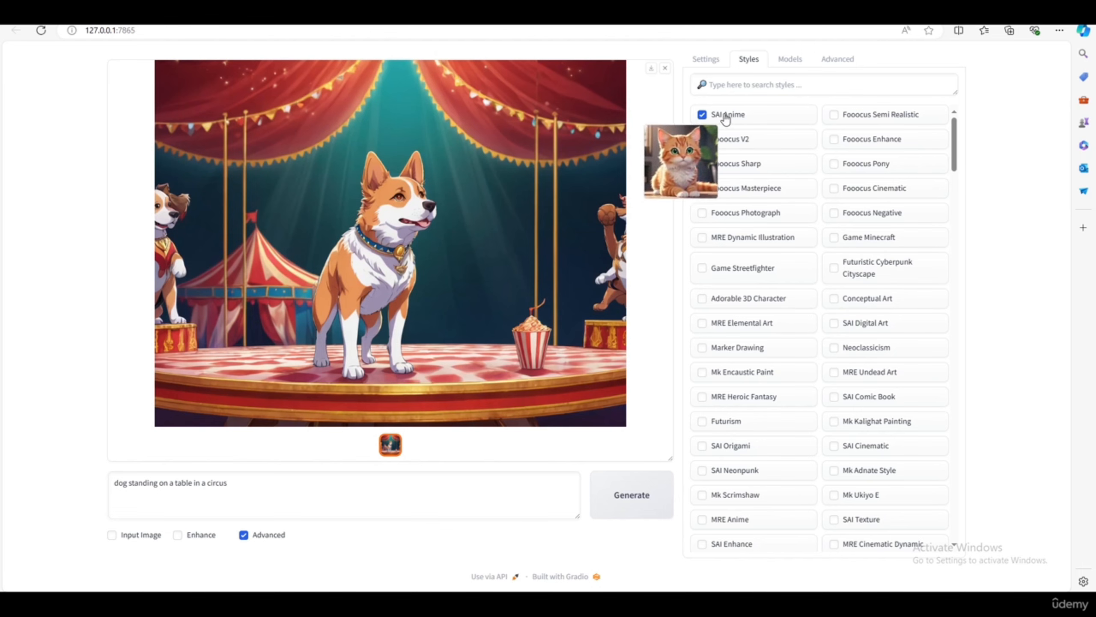
pyautogui.click(869, 239)
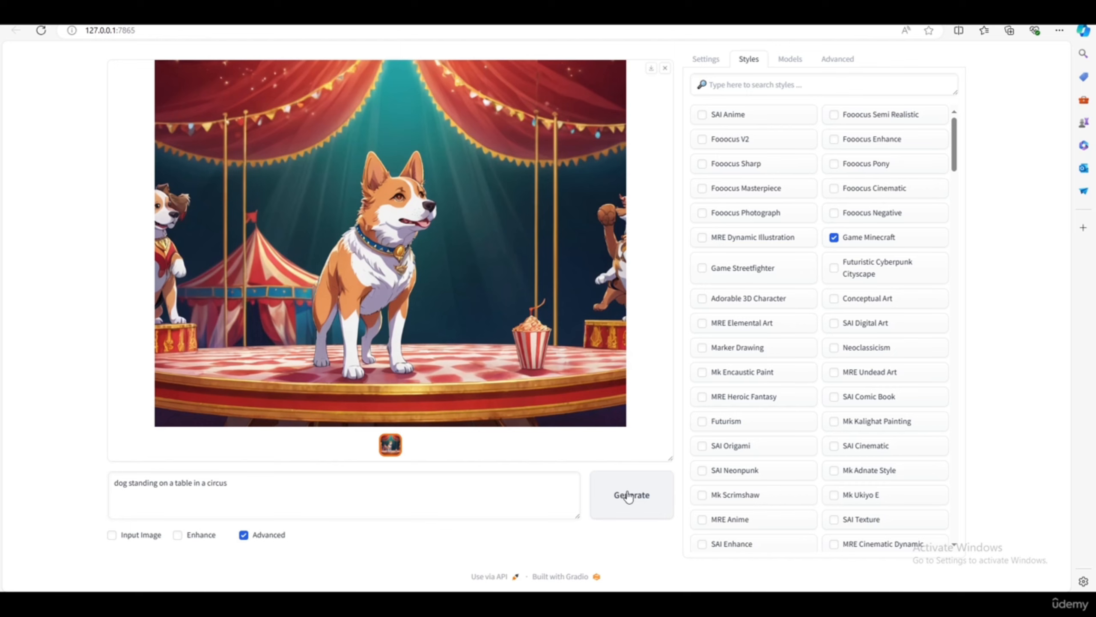
pyautogui.click(630, 495)
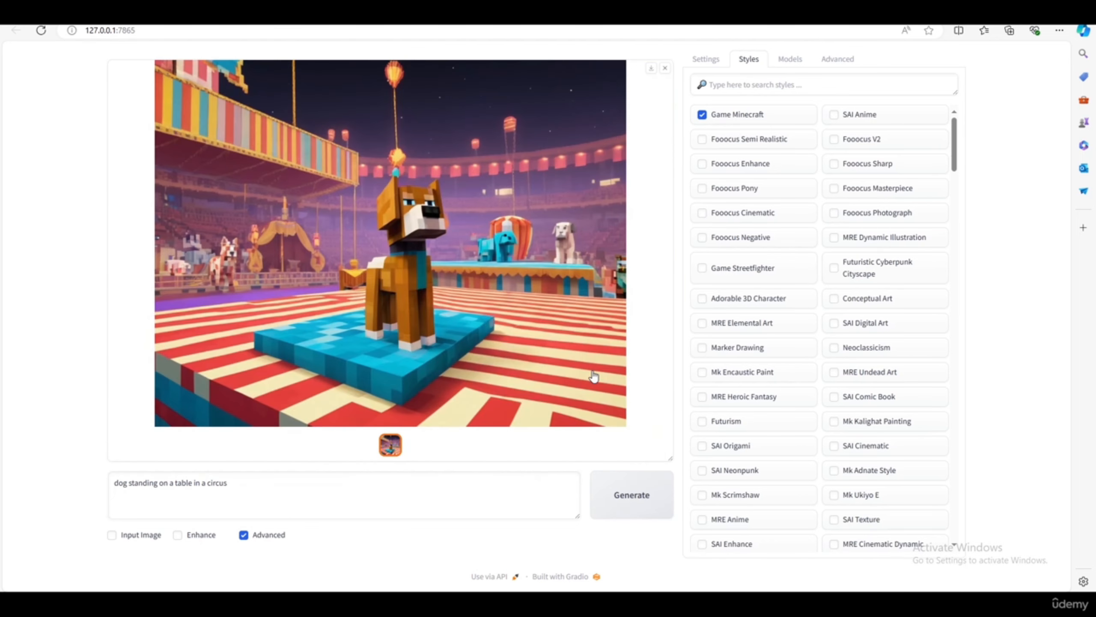
pyautogui.click(594, 376)
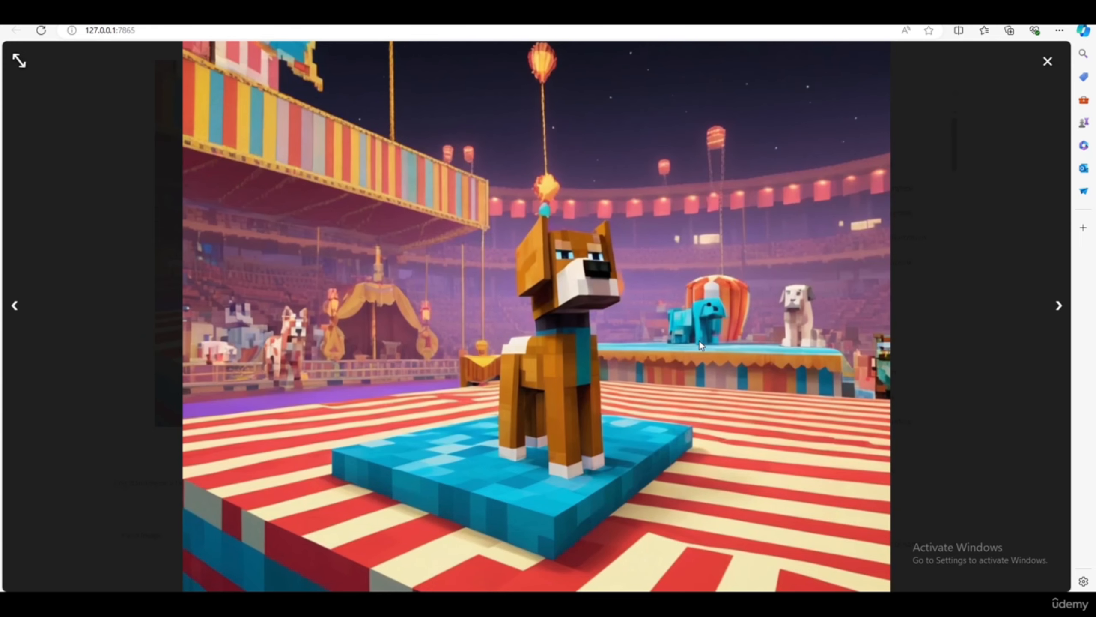
pyautogui.click(110, 351)
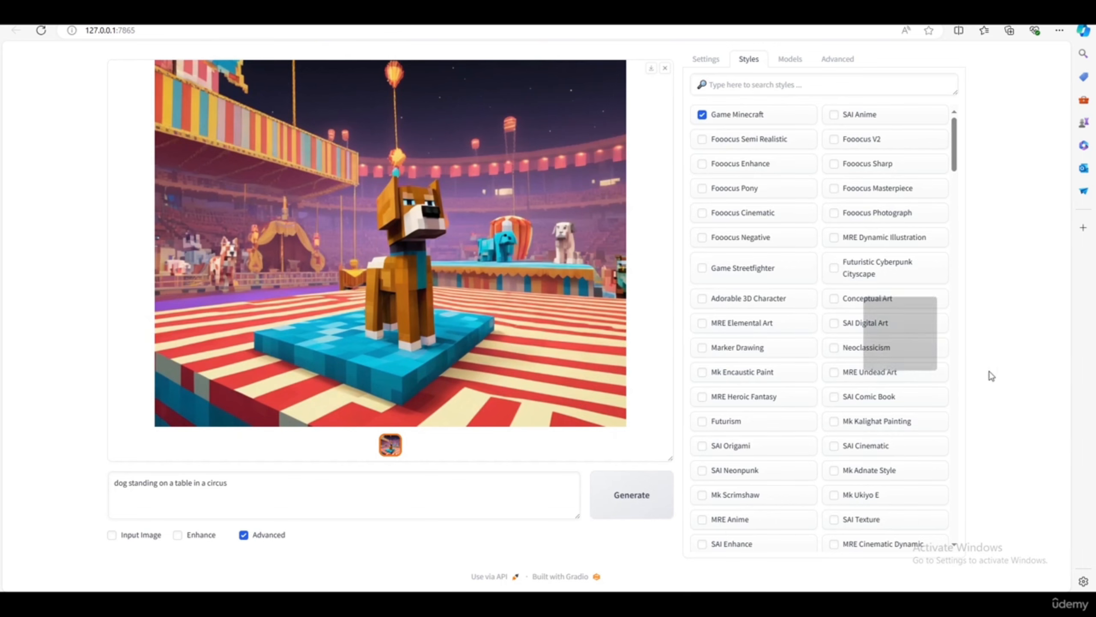
# - Replace the Game Minecraft style with Mk Encaustic Paint and generate the circus dog image
pyautogui.click(763, 115)
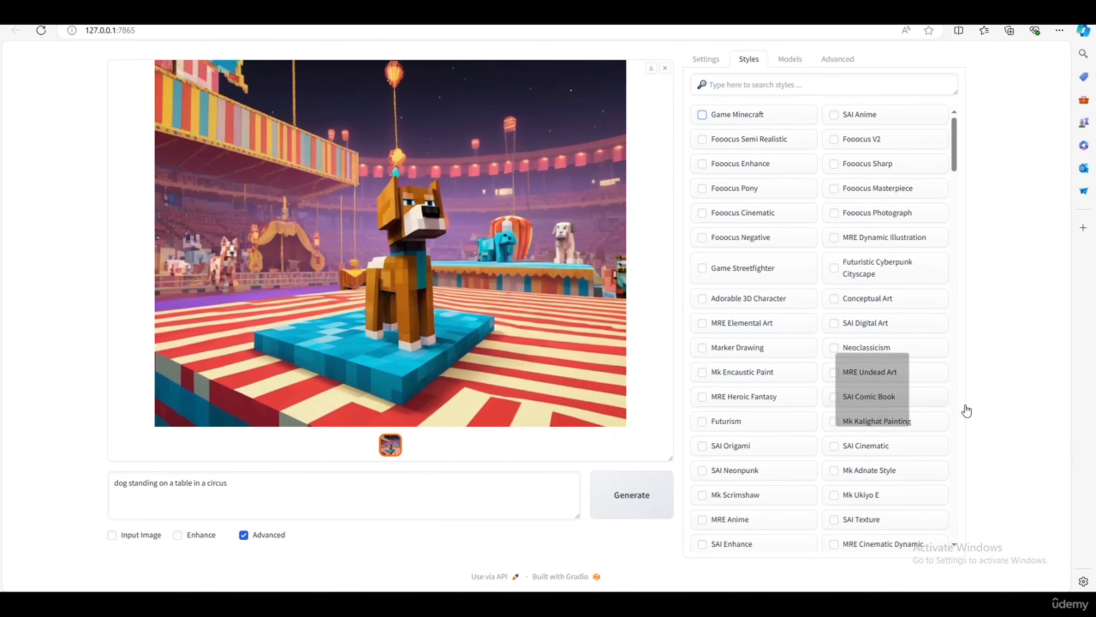
pyautogui.click(790, 374)
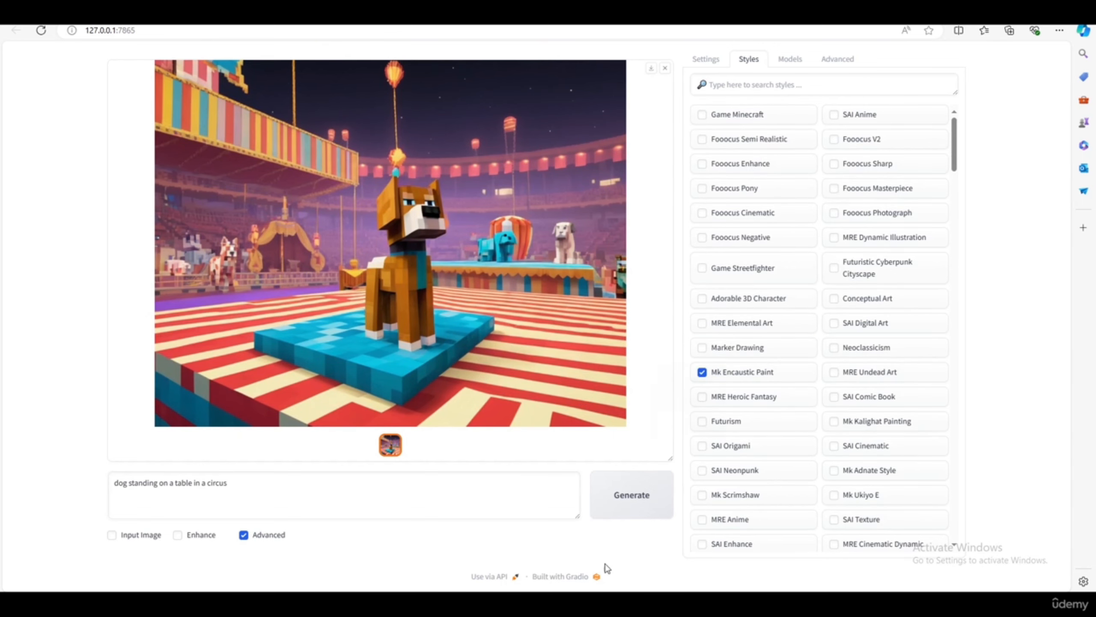
pyautogui.click(626, 510)
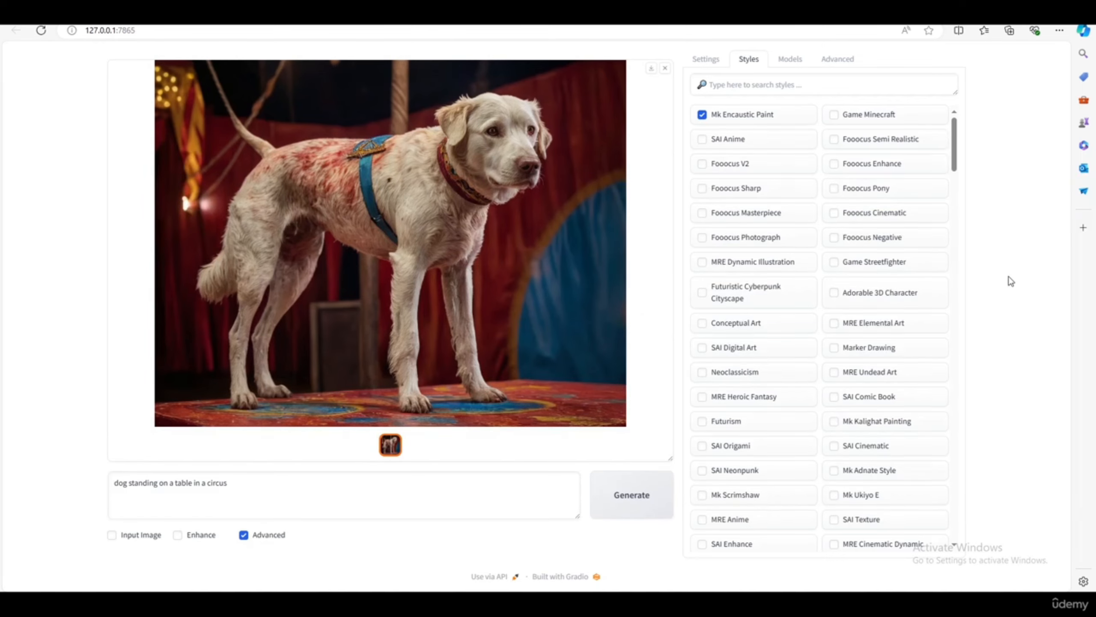
# - Replace the Mk Encaustic Paint style with Futurism and generate the circus dog image
pyautogui.click(727, 118)
pyautogui.click(703, 421)
pyautogui.click(636, 506)
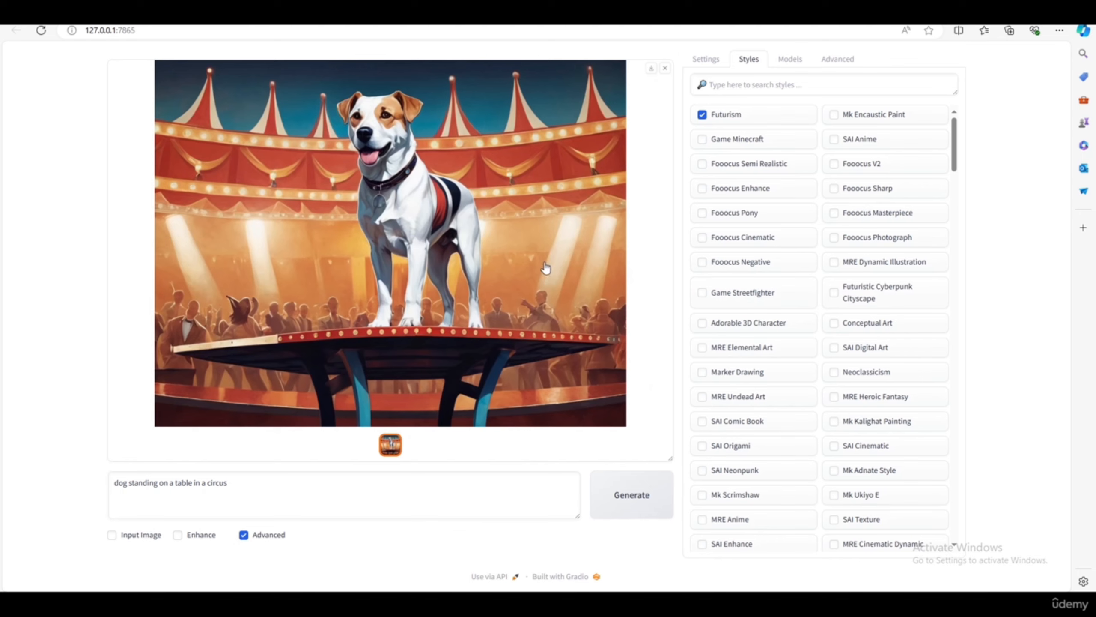
# - Replace the Futurism style with MRE Undead Art and generate the circus dog image
pyautogui.click(741, 396)
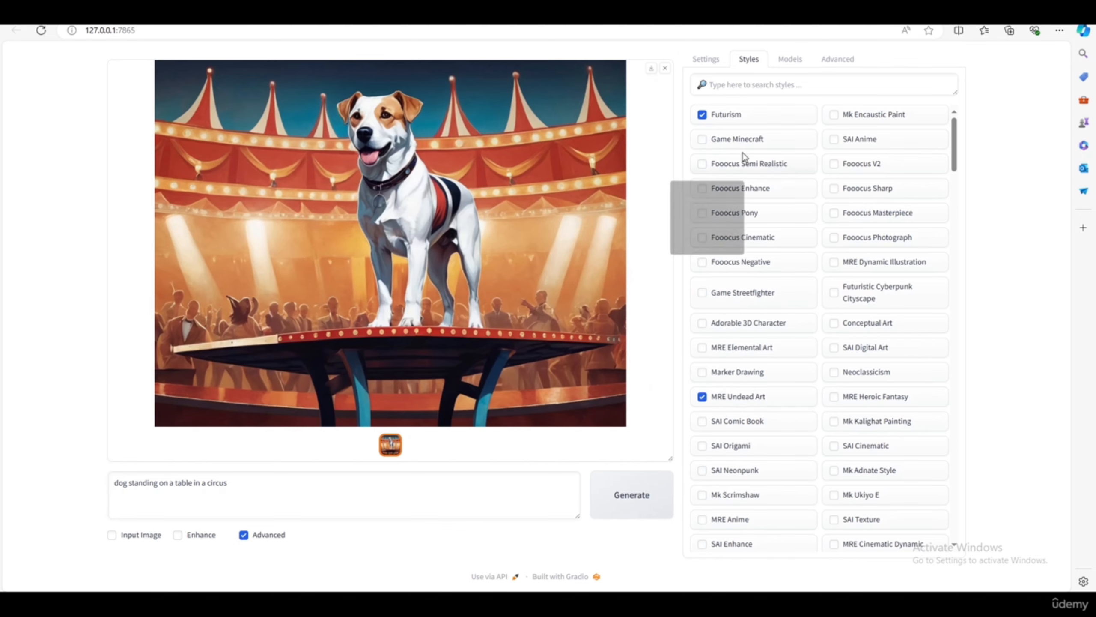
pyautogui.click(707, 114)
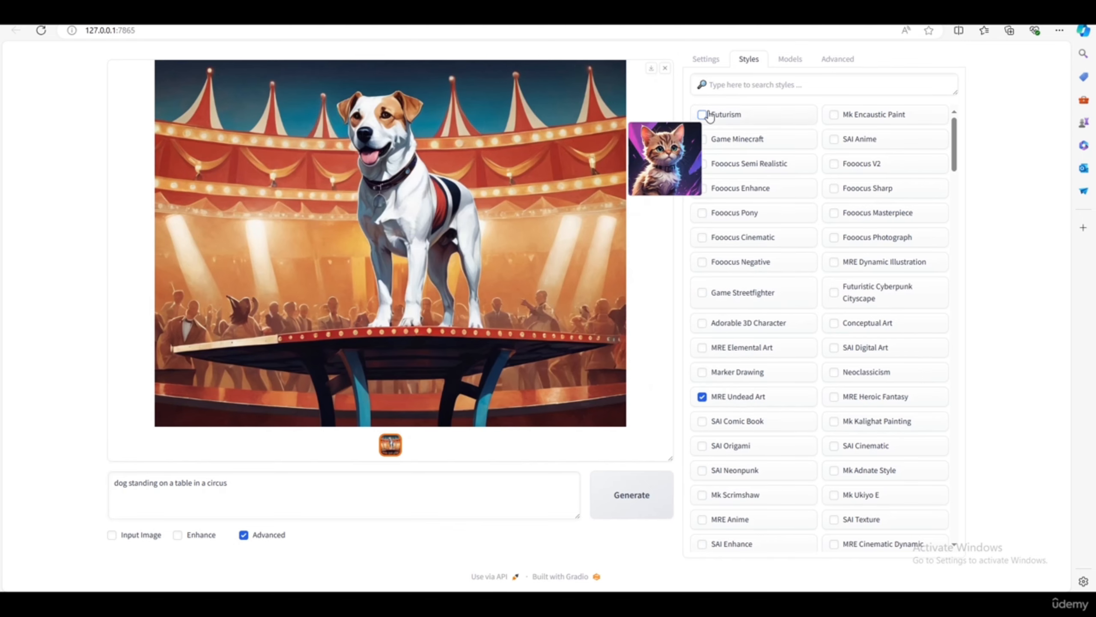
pyautogui.click(647, 506)
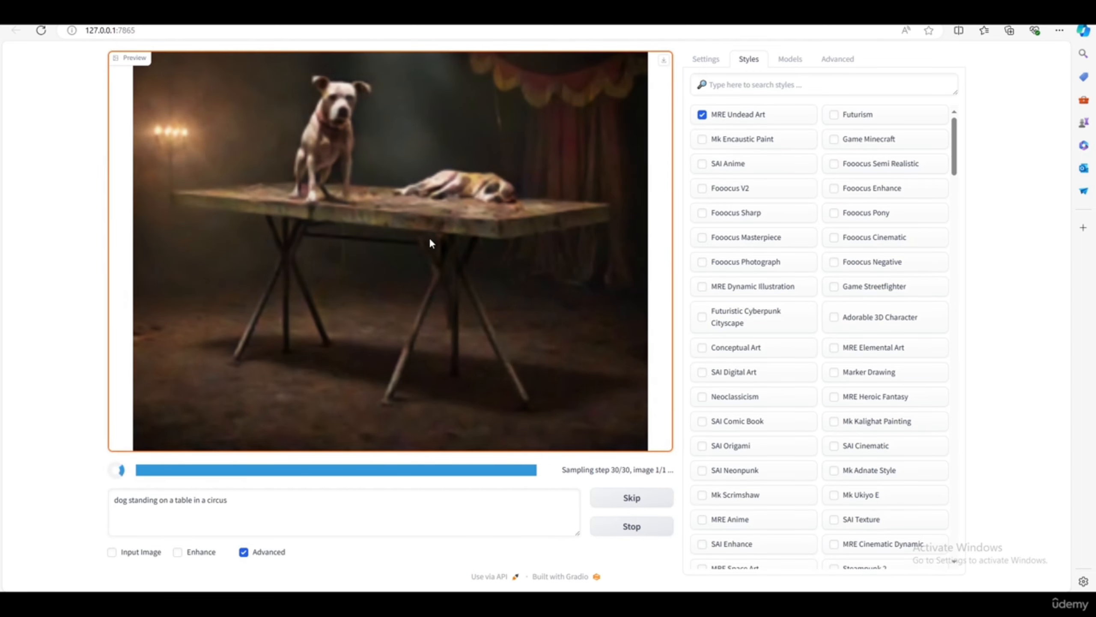
# - Replace the MRE Undead Art style with Futuristic Cyberpunk Cityscape and generate the circus dog image
pyautogui.click(737, 115)
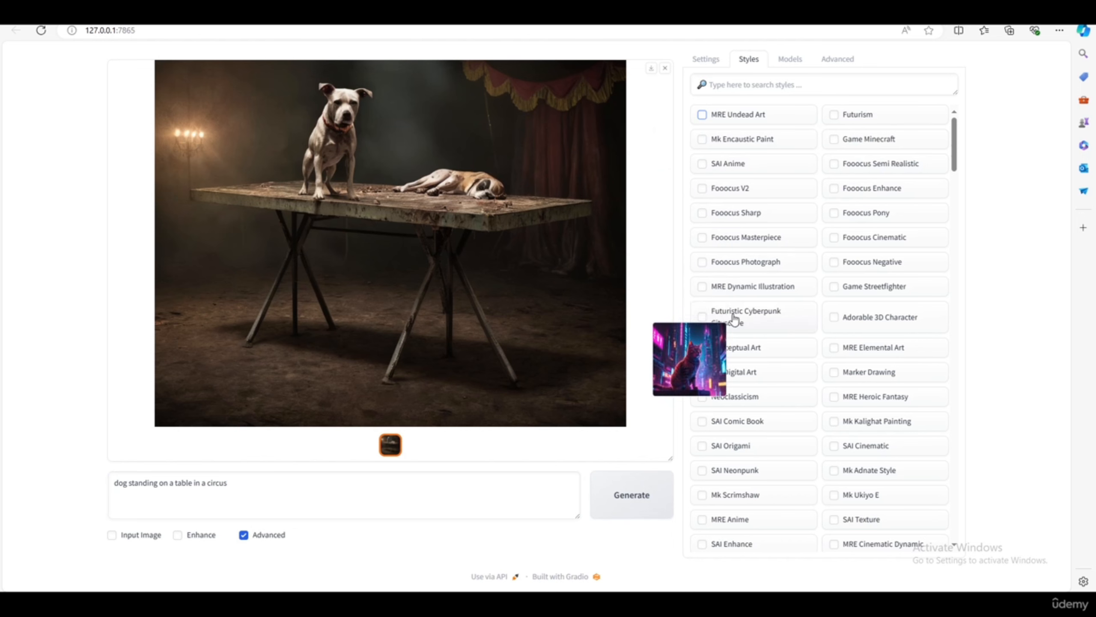
pyautogui.click(765, 327)
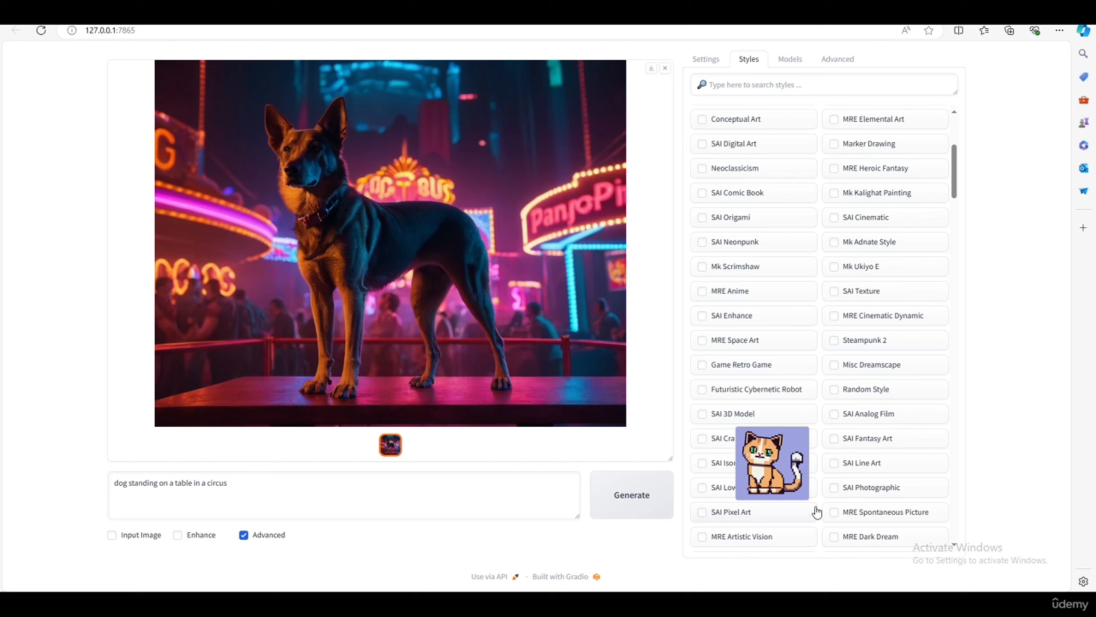
# - Replace the Futuristic Cyberpunk Cityscape style with SAI Cinematic, generate the circus dog image and view it enlarged
pyautogui.scroll(1, 853, 280)
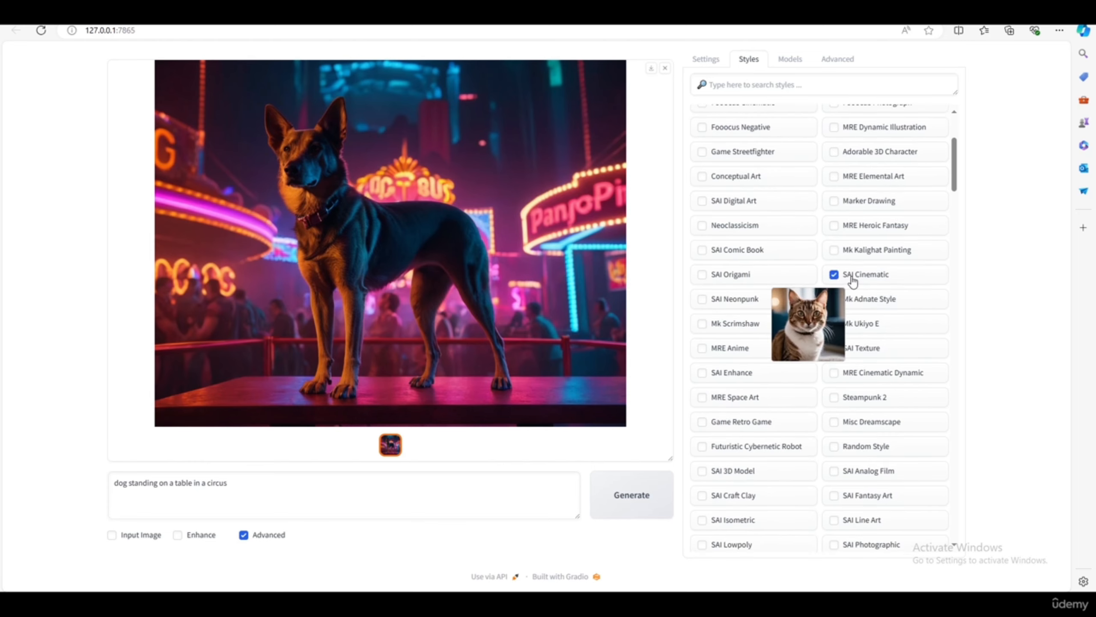
pyautogui.scroll(4, 839, 448)
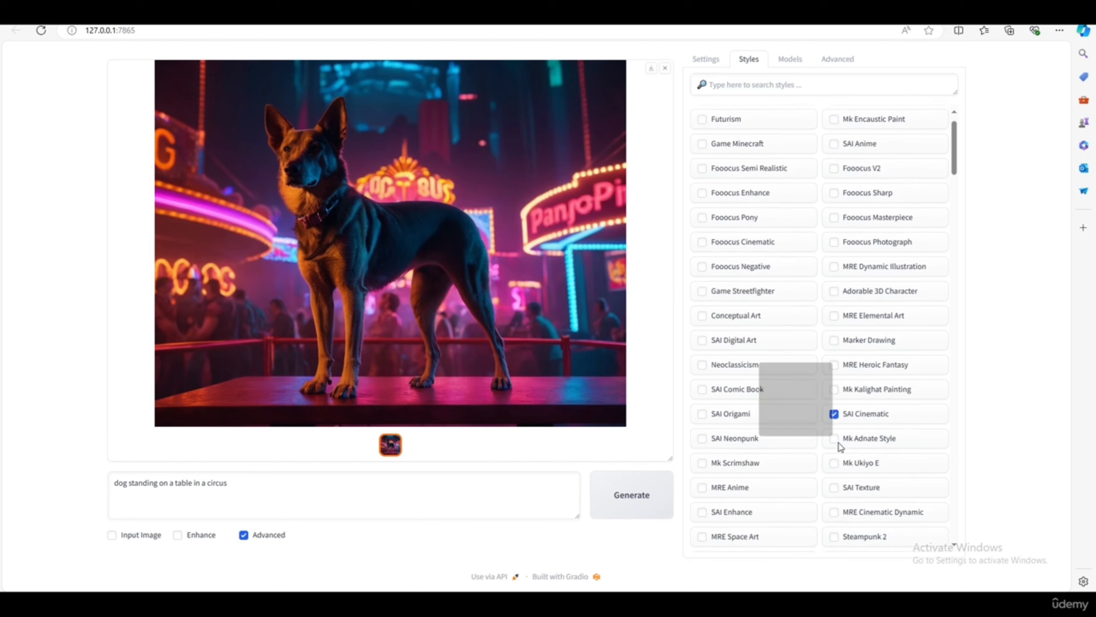
pyautogui.scroll(1, 839, 449)
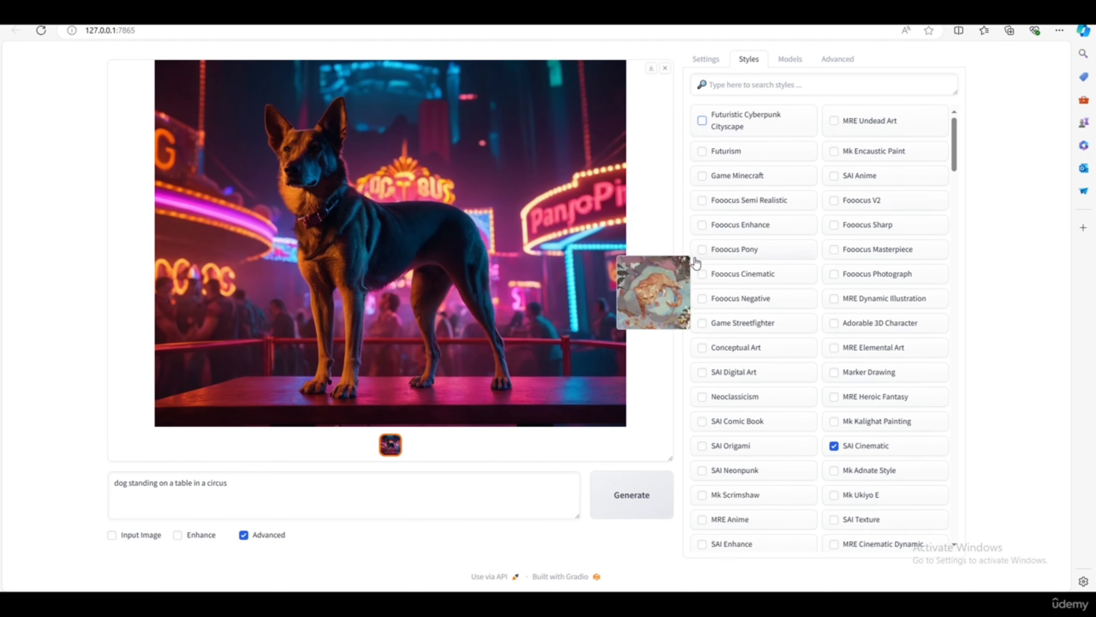
pyautogui.click(626, 497)
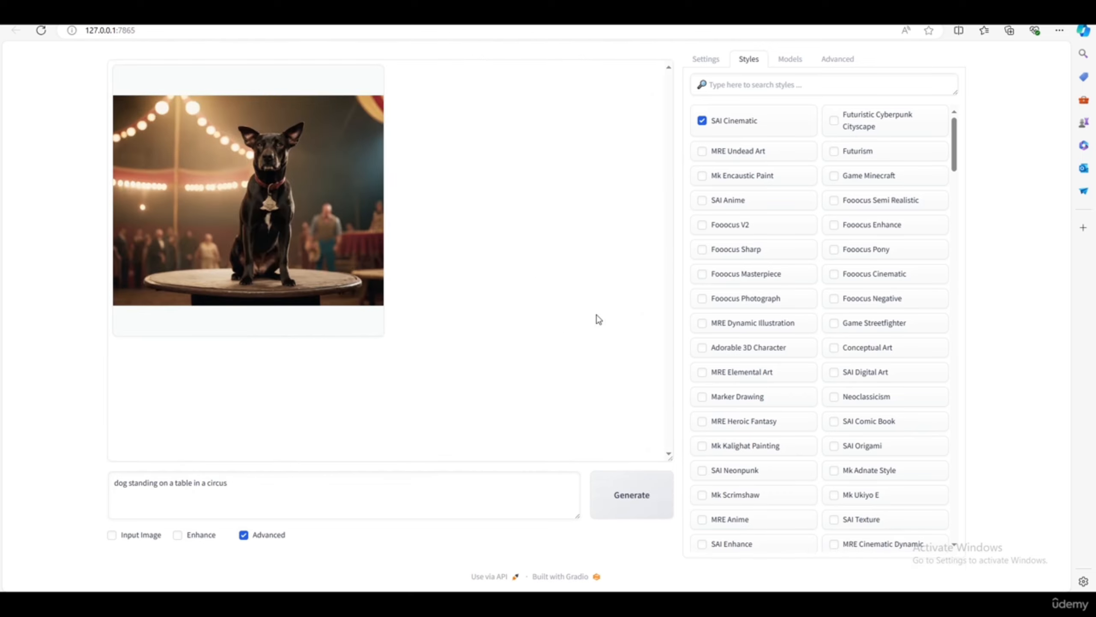
pyautogui.click(324, 229)
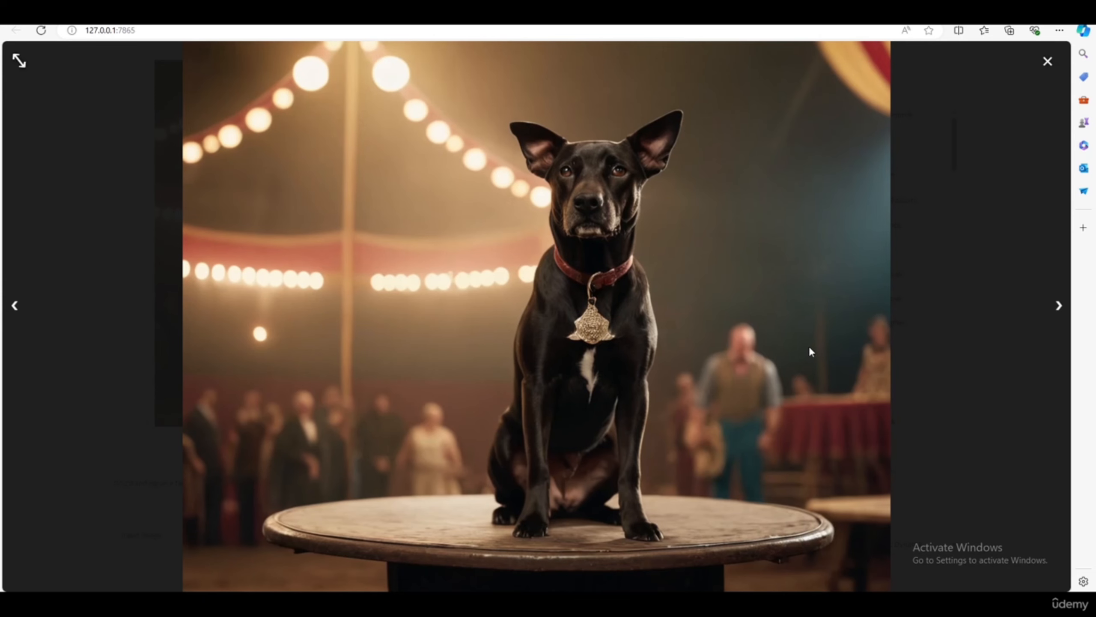
pyautogui.click(84, 387)
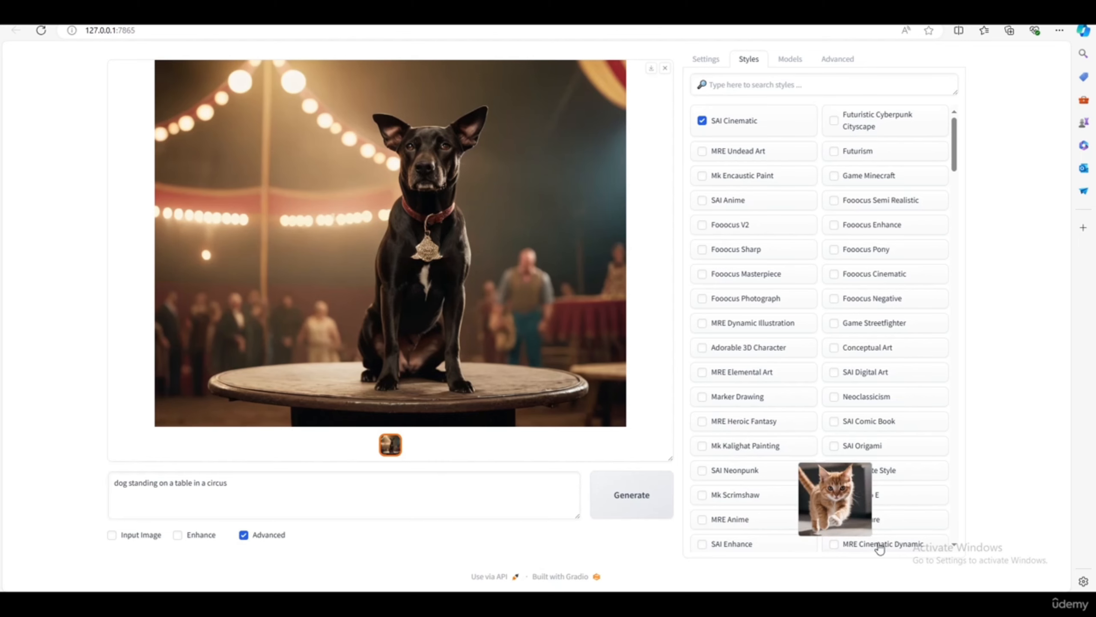
# - Replace the SAI Cinematic style with MRE Cinematic Dynamic and generate the circus dog image
pyautogui.click(628, 492)
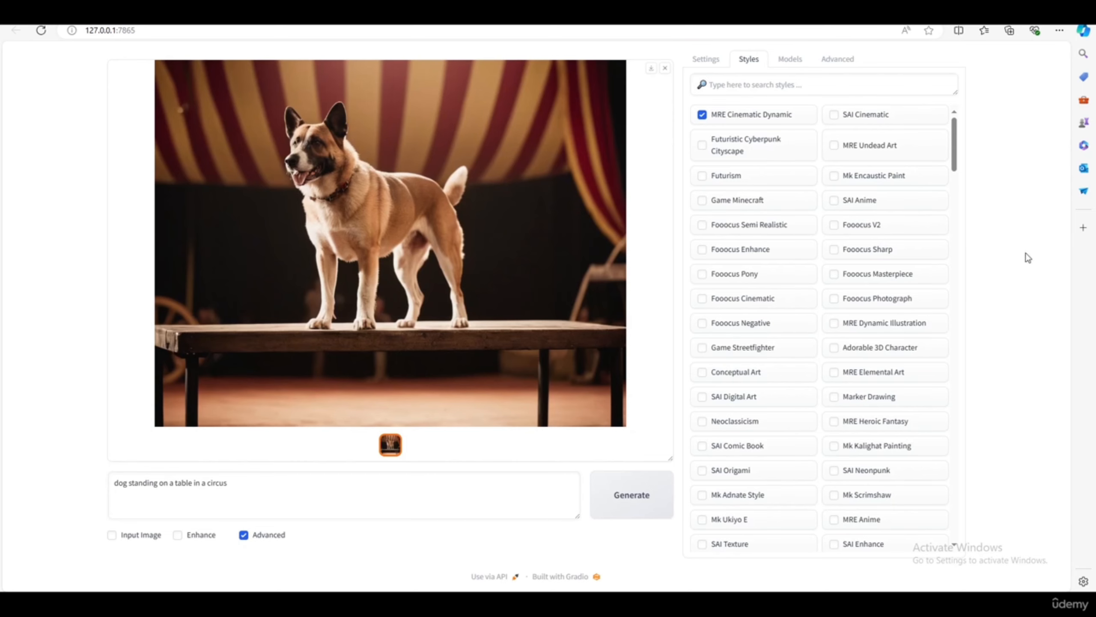
pyautogui.scroll(-10, 762, 297)
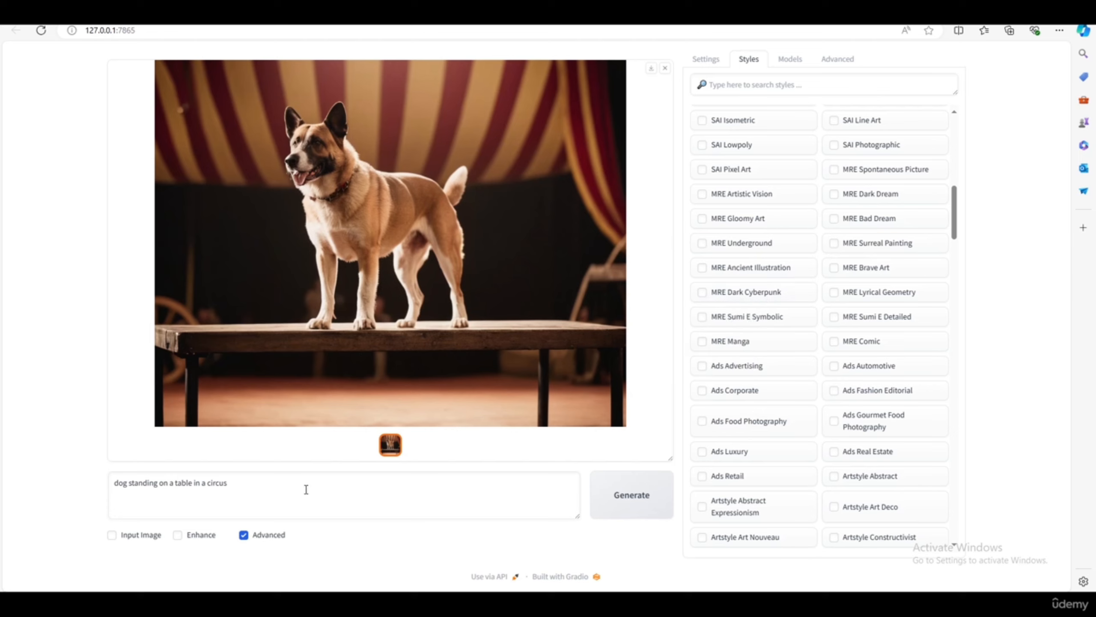
# - Switch the preset to playground_v2.5 and set the image number to 1
pyautogui.click(706, 60)
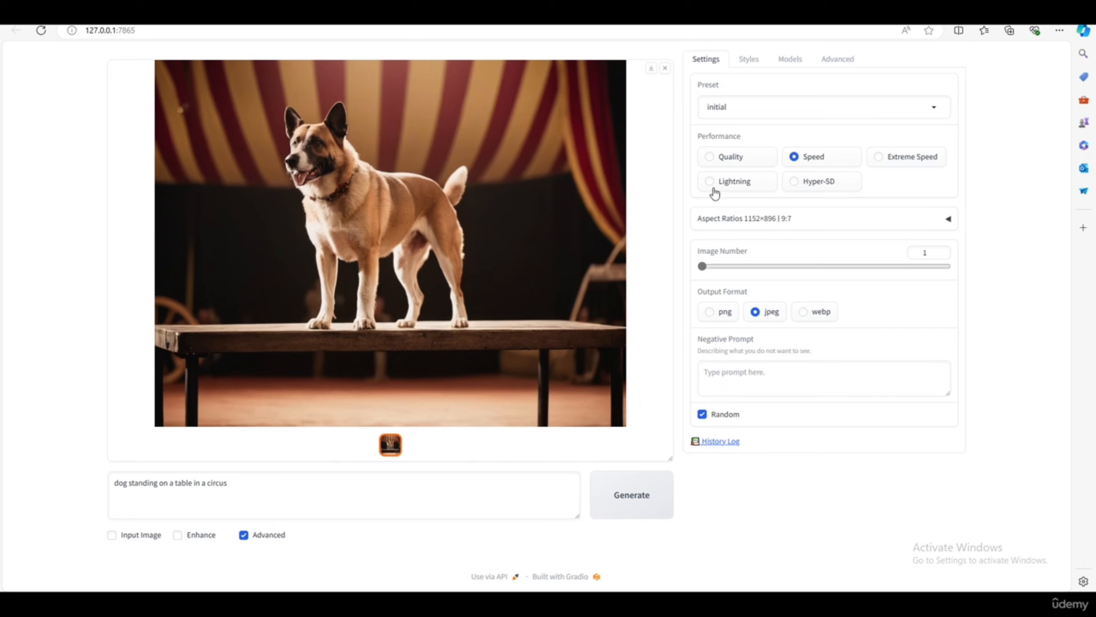
pyautogui.click(835, 110)
pyautogui.click(731, 236)
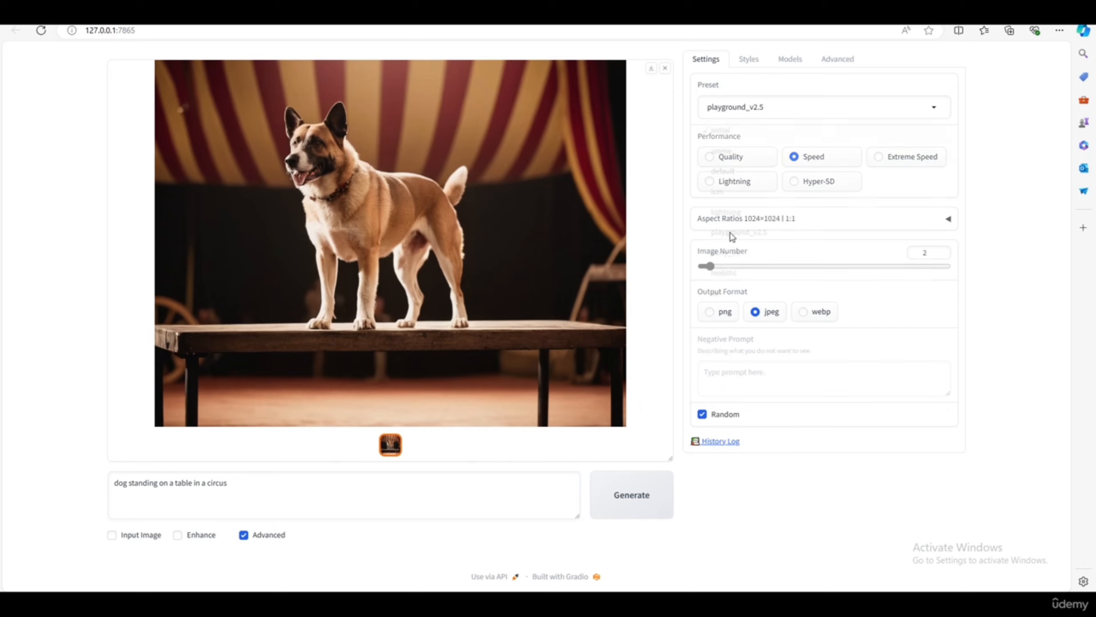
pyautogui.moveTo(710, 266); pyautogui.dragTo(702, 267)
# - Search the styles for "anime", leave only SAI Anime selected and generate the circus dog image with the current preset
pyautogui.click(751, 62)
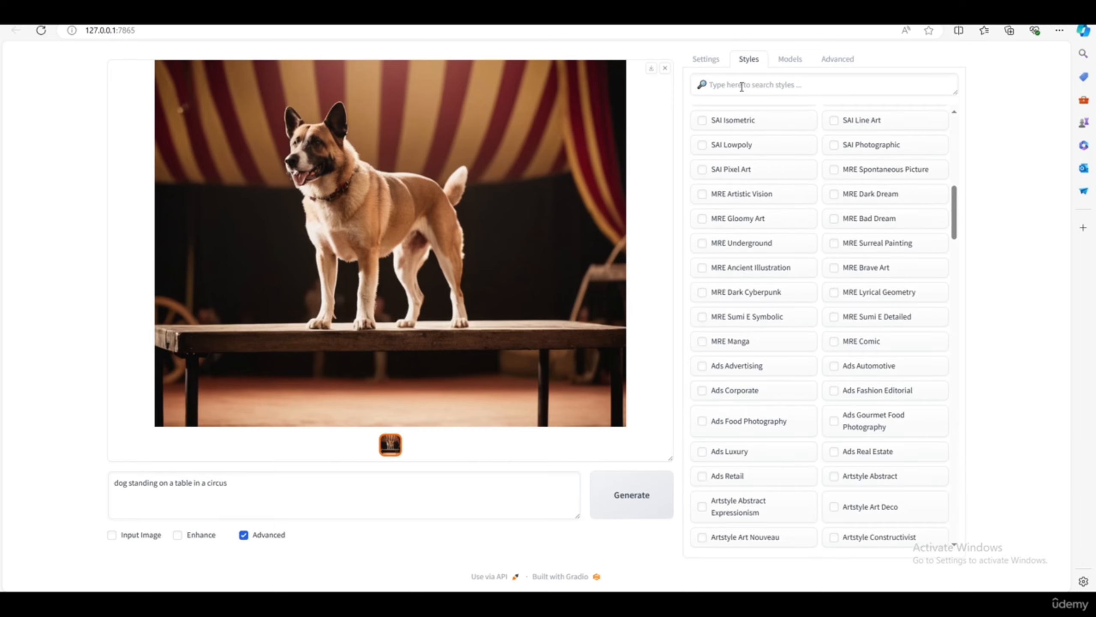
pyautogui.moveTo(954, 139); pyautogui.dragTo(727, 142)
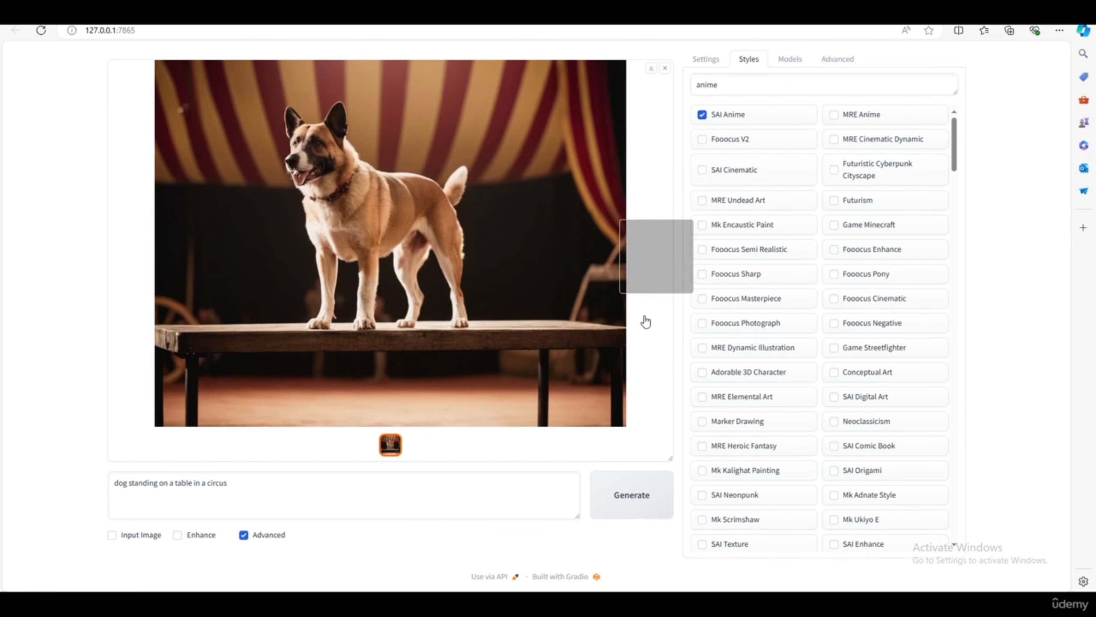
pyautogui.click(780, 57)
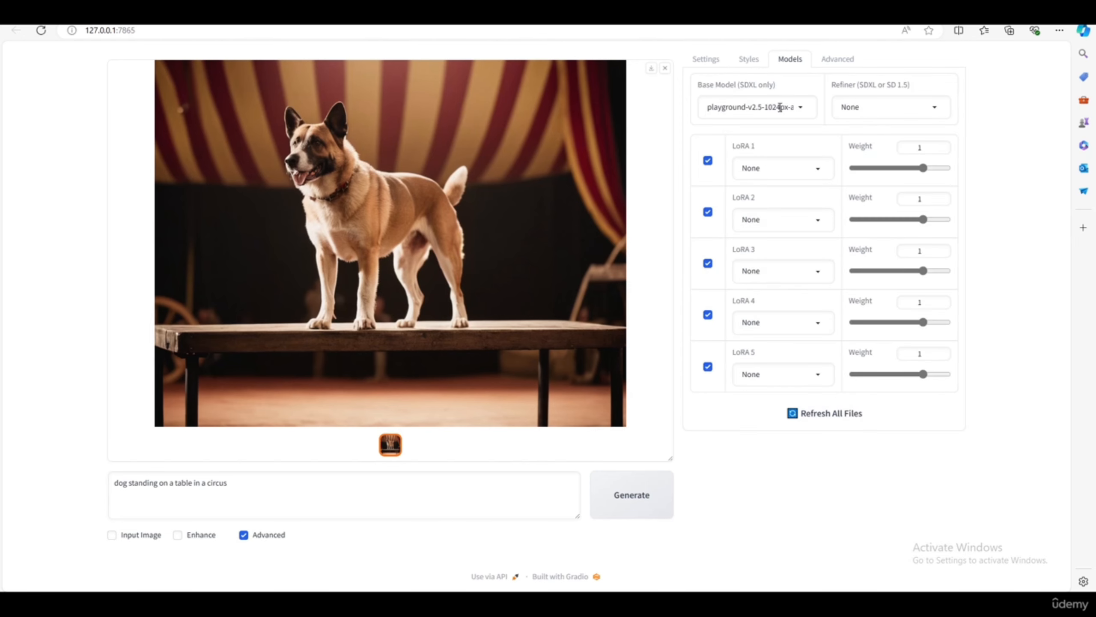
pyautogui.click(749, 60)
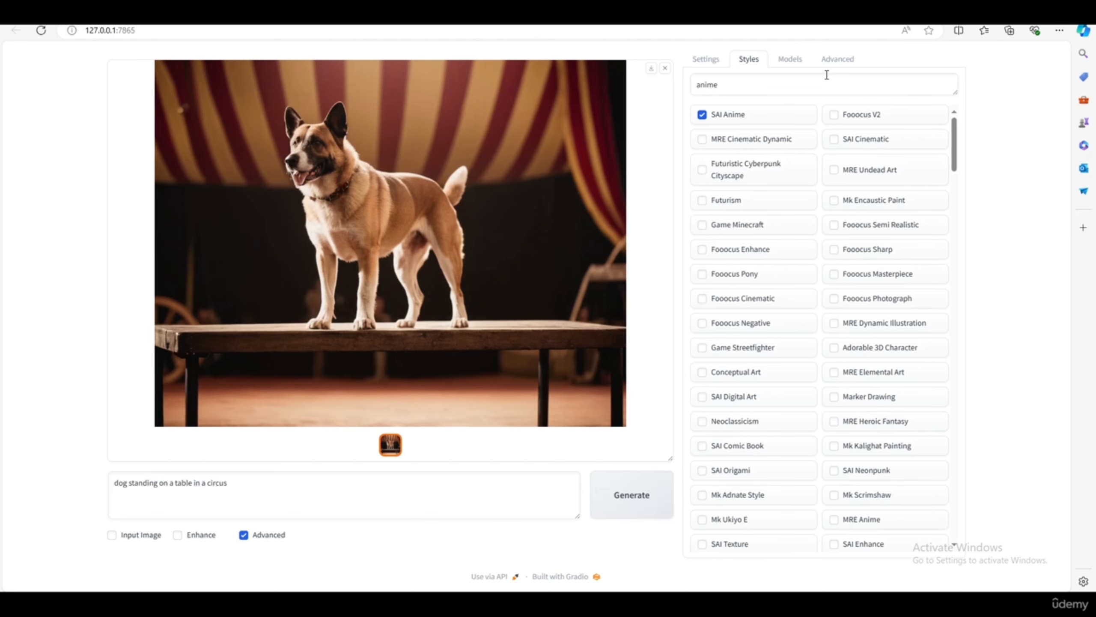
pyautogui.click(833, 61)
pyautogui.click(758, 62)
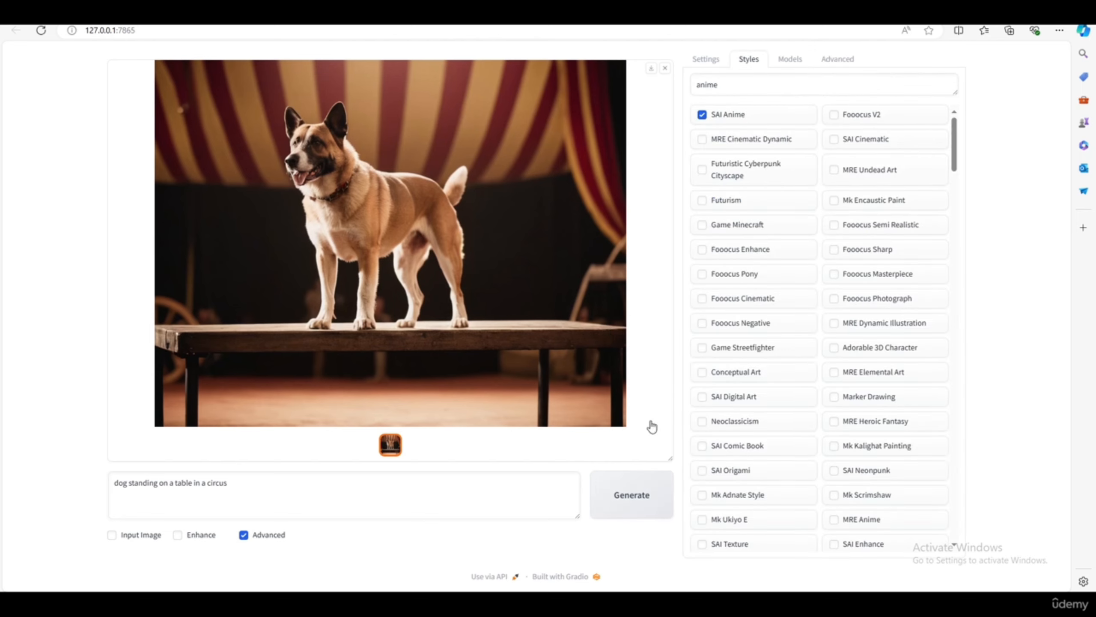
pyautogui.click(631, 497)
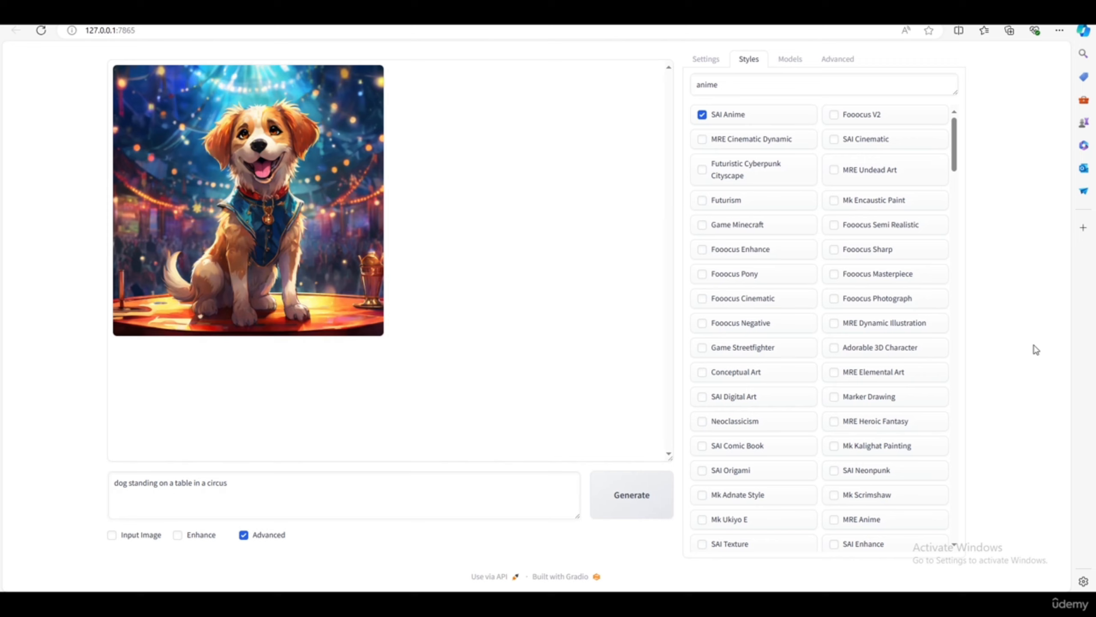
# - Check the applied style and preset, and examine the generated anime dog image enlarged
pyautogui.moveTo(750, 113)
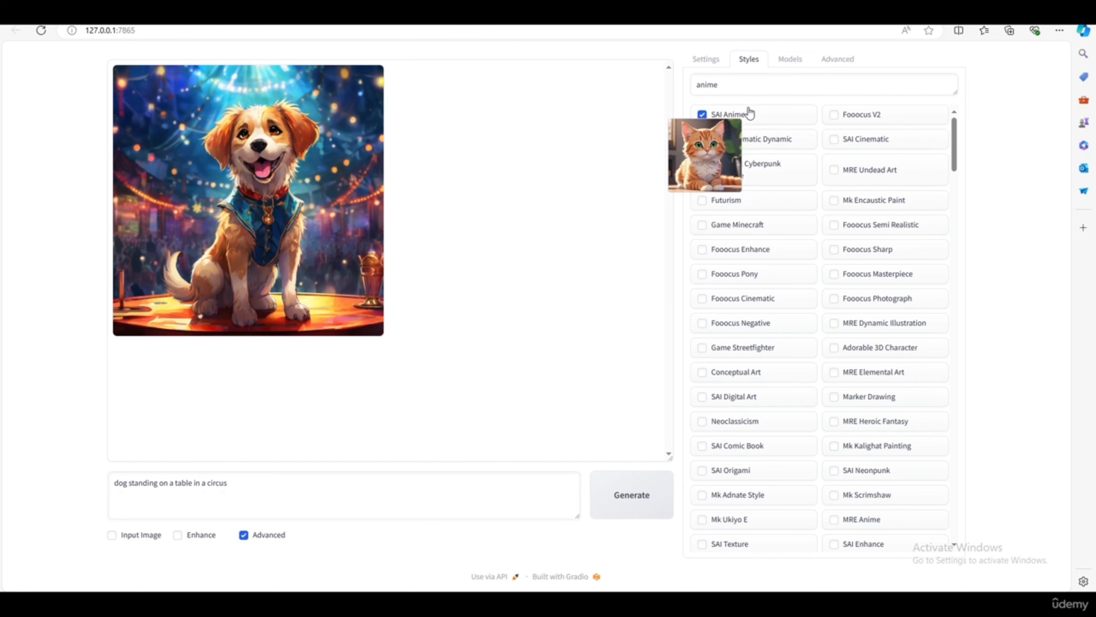
pyautogui.click(706, 59)
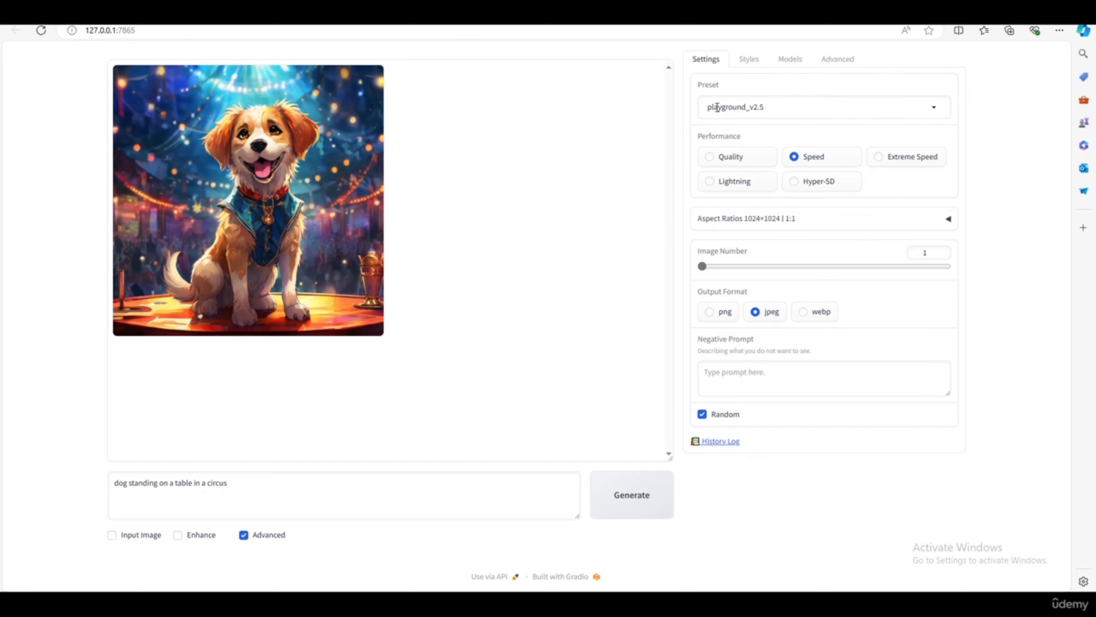
pyautogui.click(382, 298)
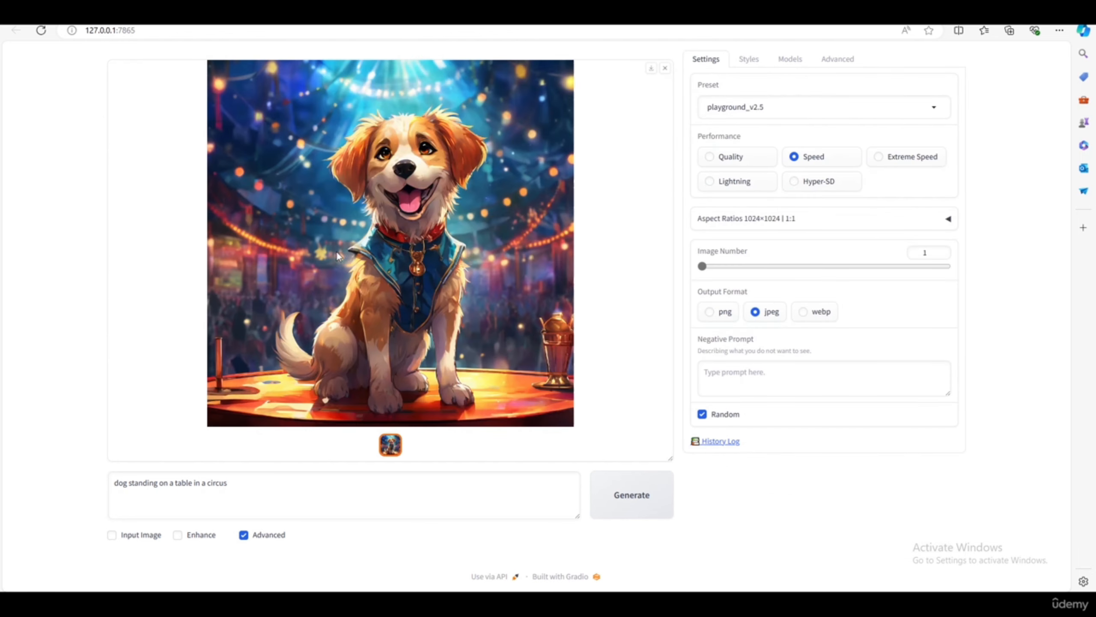
pyautogui.click(518, 304)
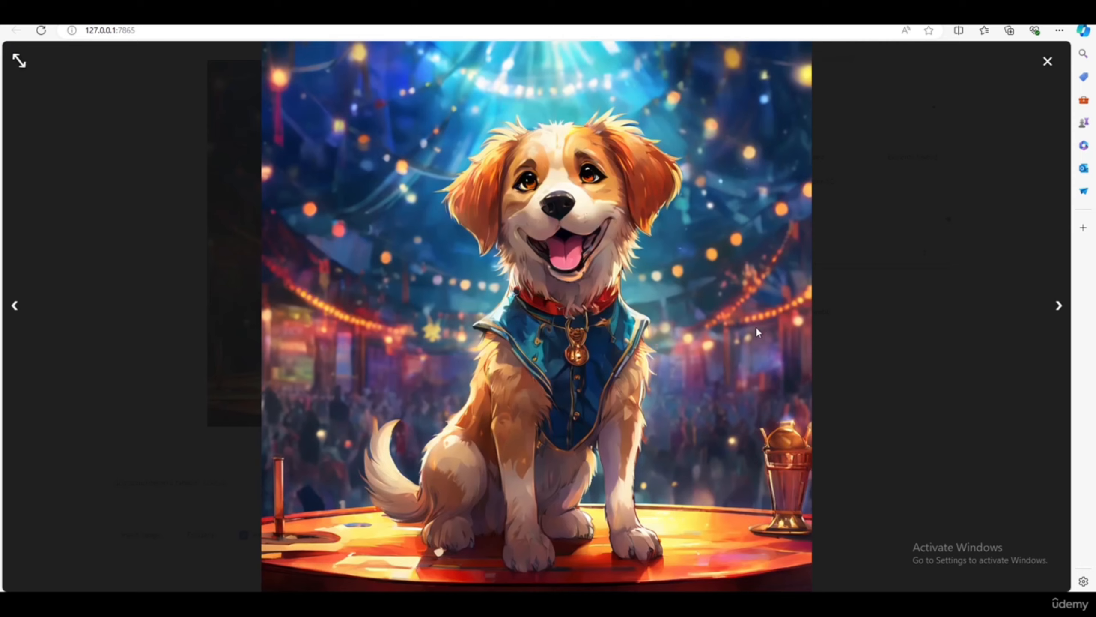
pyautogui.click(939, 343)
pyautogui.click(506, 242)
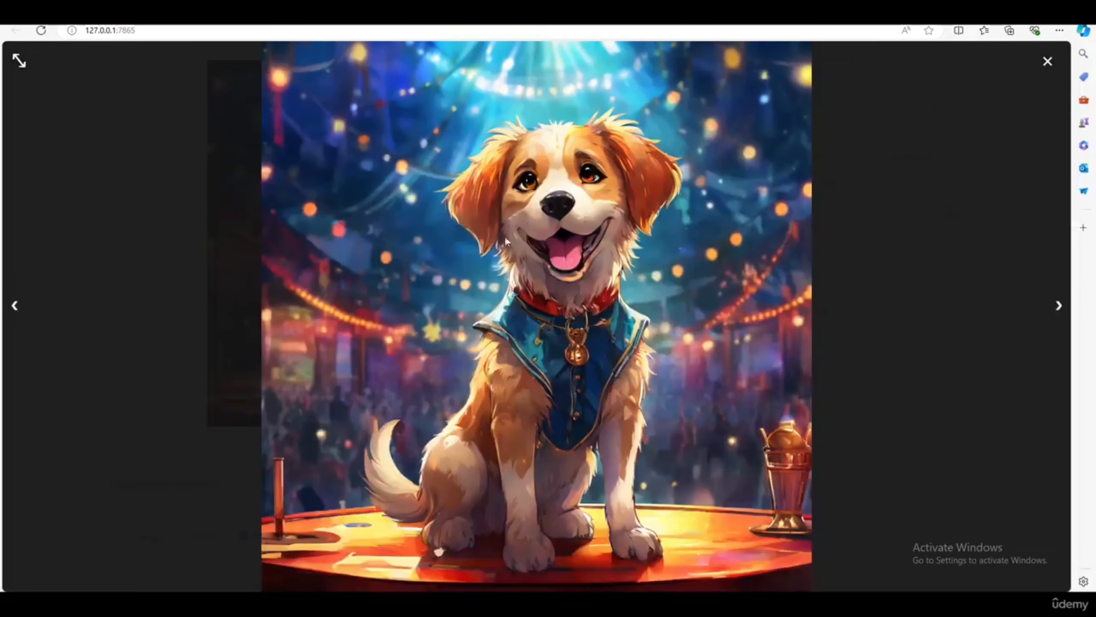
pyautogui.click(968, 255)
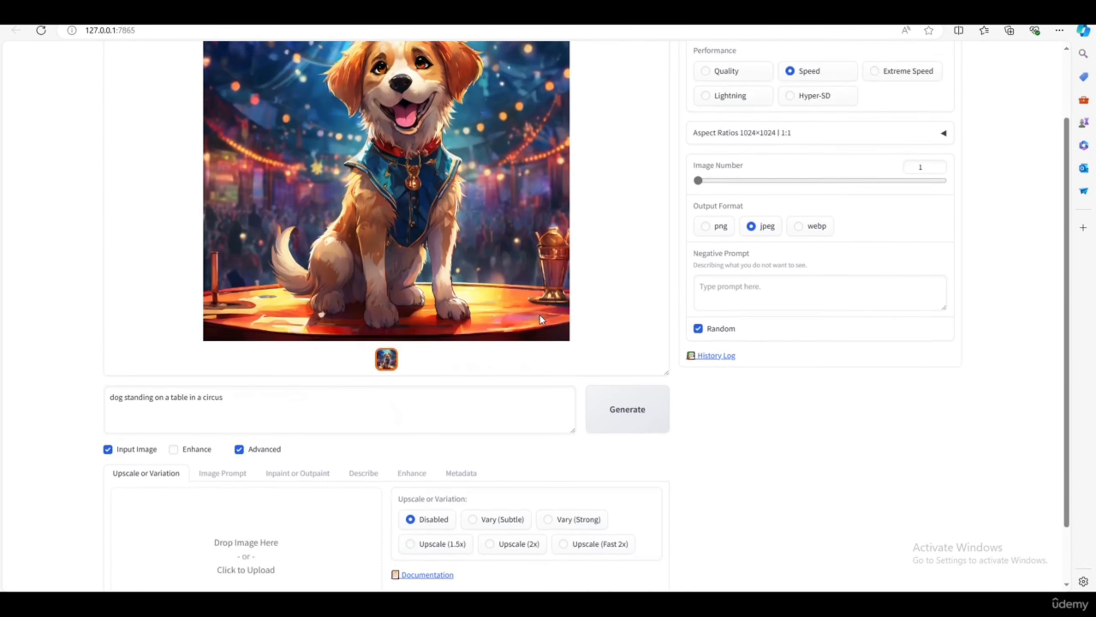
# - Load the anime dog image as input, upscale it with Upscale (2x), and set the negative prompt to "bad leg structure bad, quality, bad"
pyautogui.moveTo(373, 311); pyautogui.dragTo(248, 557)
pyautogui.scroll(-3, 513, 497)
pyautogui.click(513, 474)
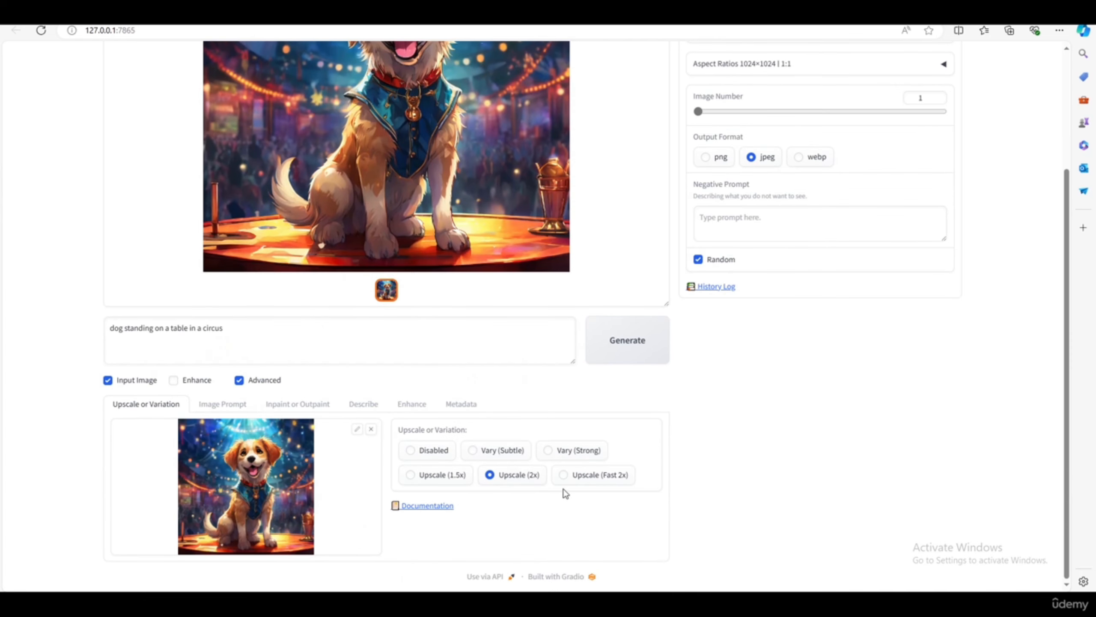
pyautogui.click(631, 354)
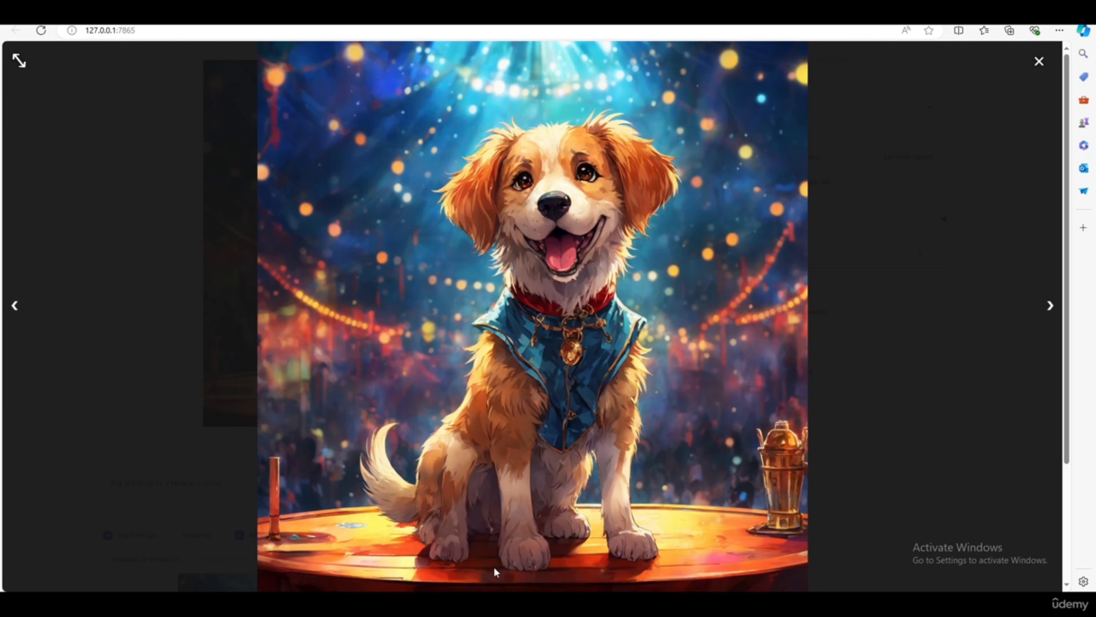
pyautogui.click(1039, 61)
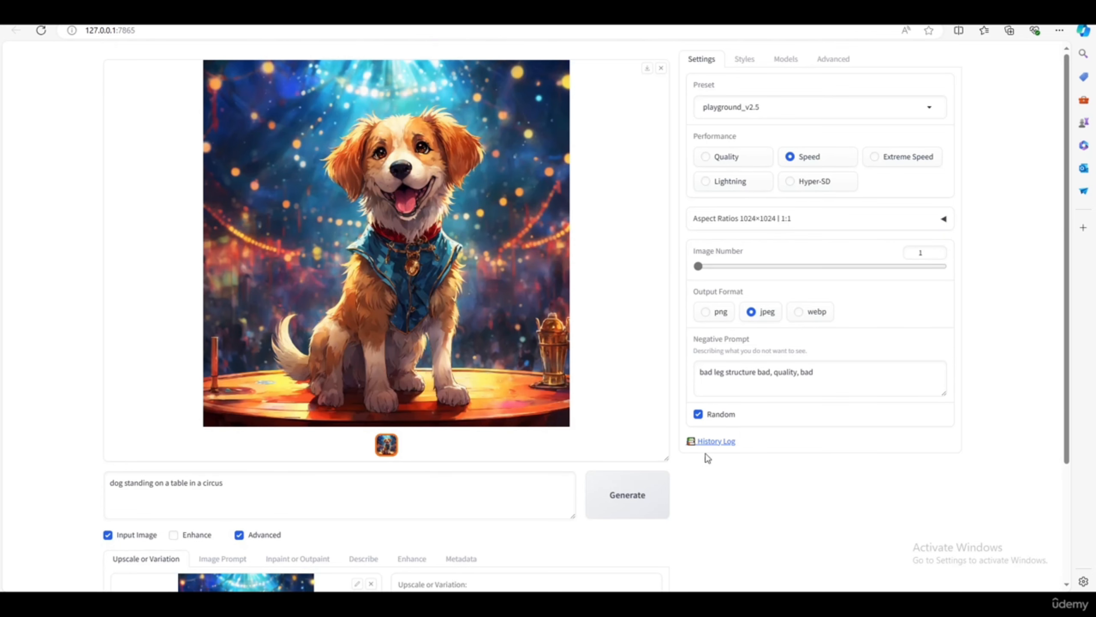
# - Load the upscaled dog image into Inpaint or Outpaint as the image to edit
pyautogui.scroll(-1, 816, 511)
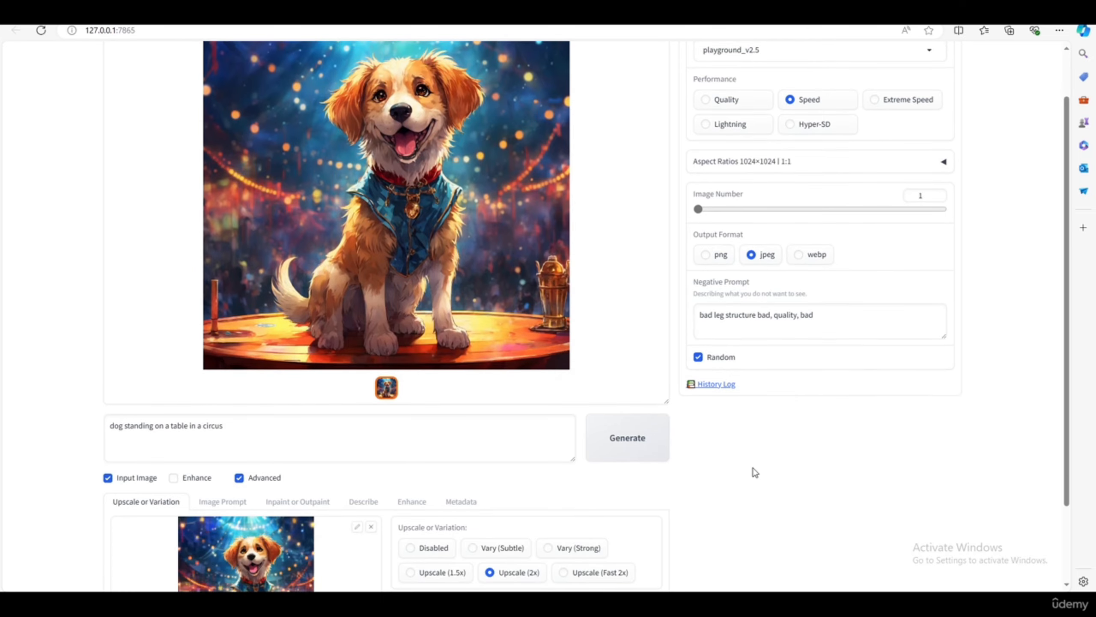
pyautogui.scroll(-2, 763, 467)
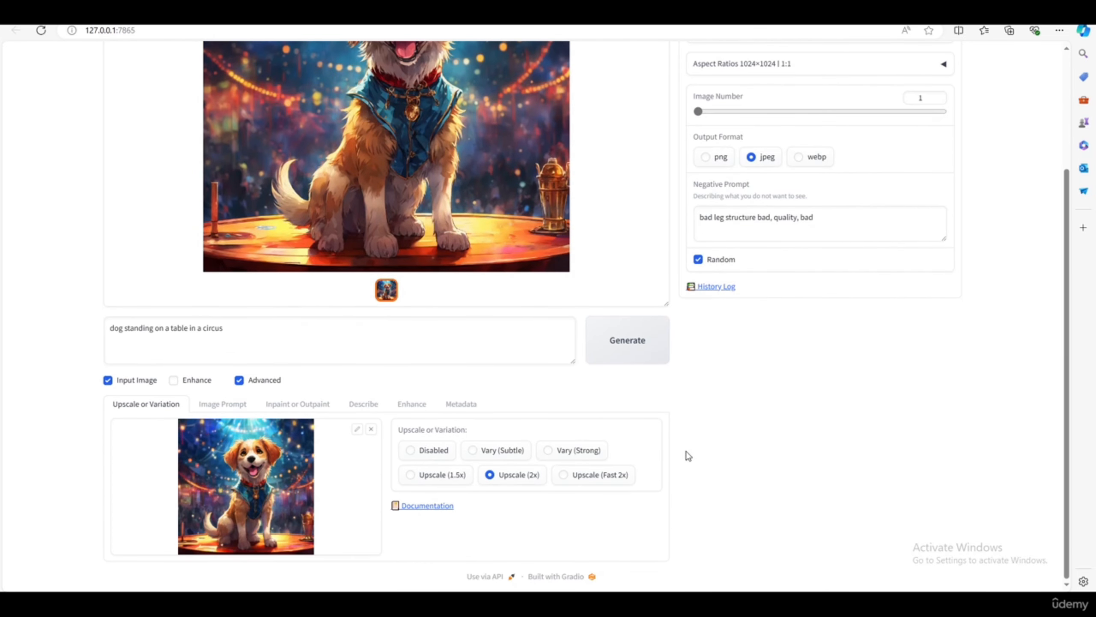
pyautogui.click(300, 404)
pyautogui.scroll(-5, 279, 414)
pyautogui.scroll(3, 289, 294)
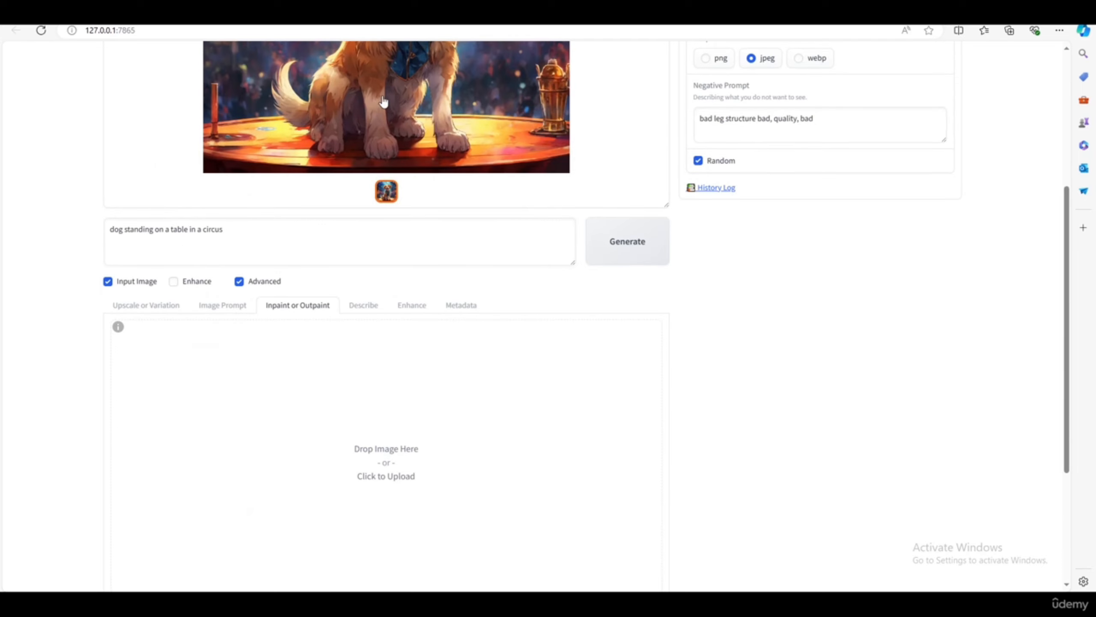
pyautogui.moveTo(383, 102); pyautogui.dragTo(385, 442)
pyautogui.scroll(-2, 424, 416)
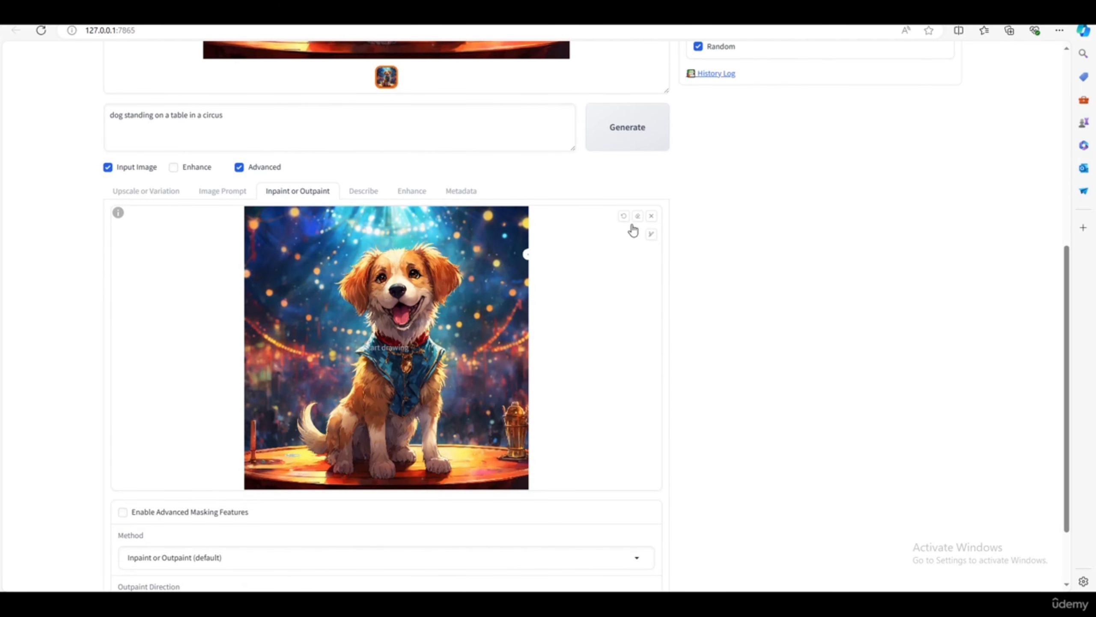
# - Paint an inpaint mask over the dog's hind leg beside the tail, from the thigh down to the paw
pyautogui.scroll(4, 328, 439)
pyautogui.scroll(-4, 333, 464)
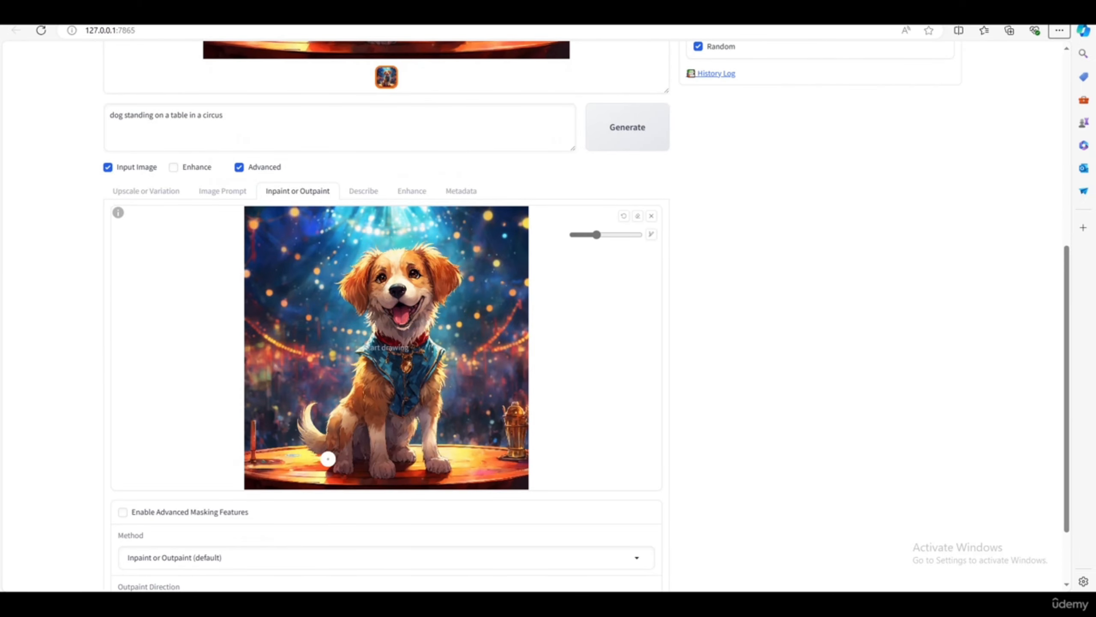
pyautogui.scroll(-2, 329, 459)
pyautogui.scroll(5, 328, 458)
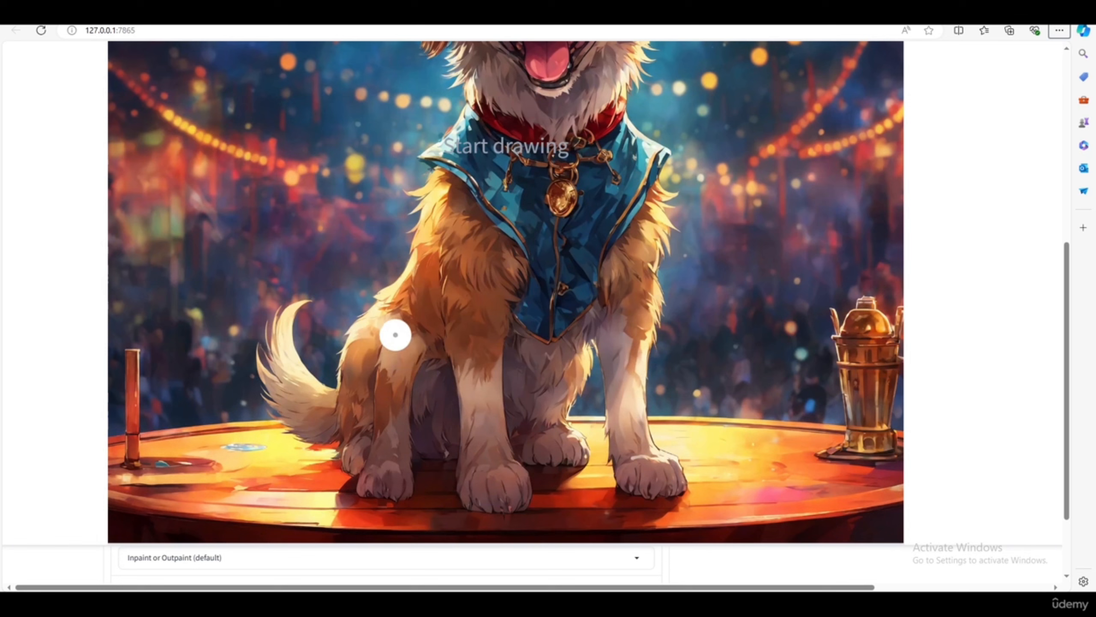
pyautogui.moveTo(394, 336)
pyautogui.mouseDown()
pyautogui.moveTo(367, 464)
pyautogui.moveTo(386, 489)
pyautogui.moveTo(403, 476)
pyautogui.moveTo(411, 350)
pyautogui.moveTo(391, 421)
pyautogui.mouseUp()
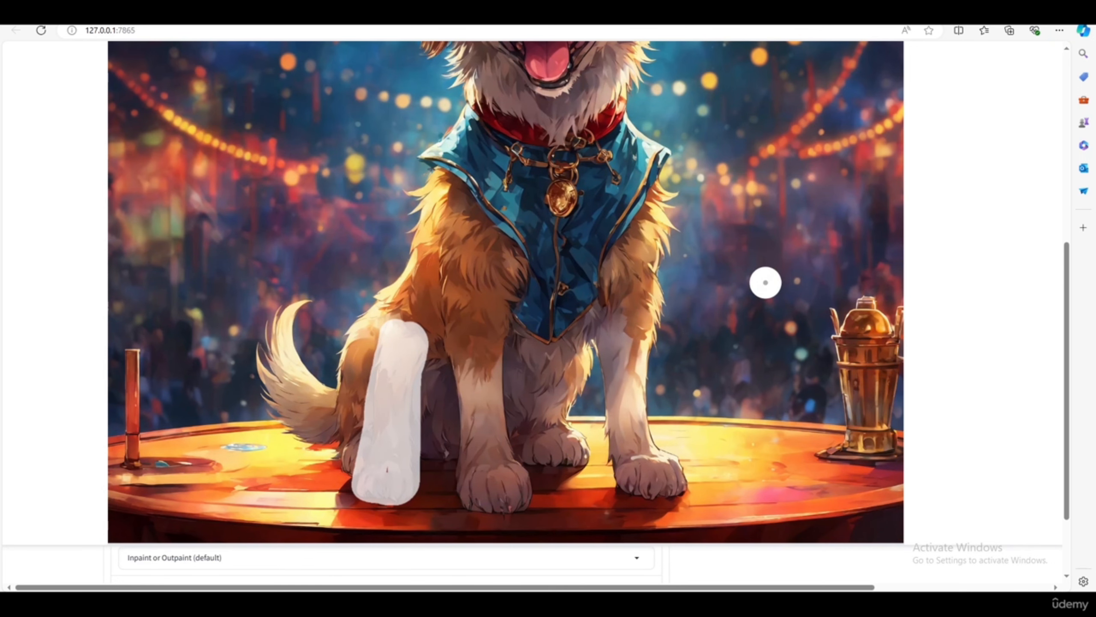
pyautogui.press('r')
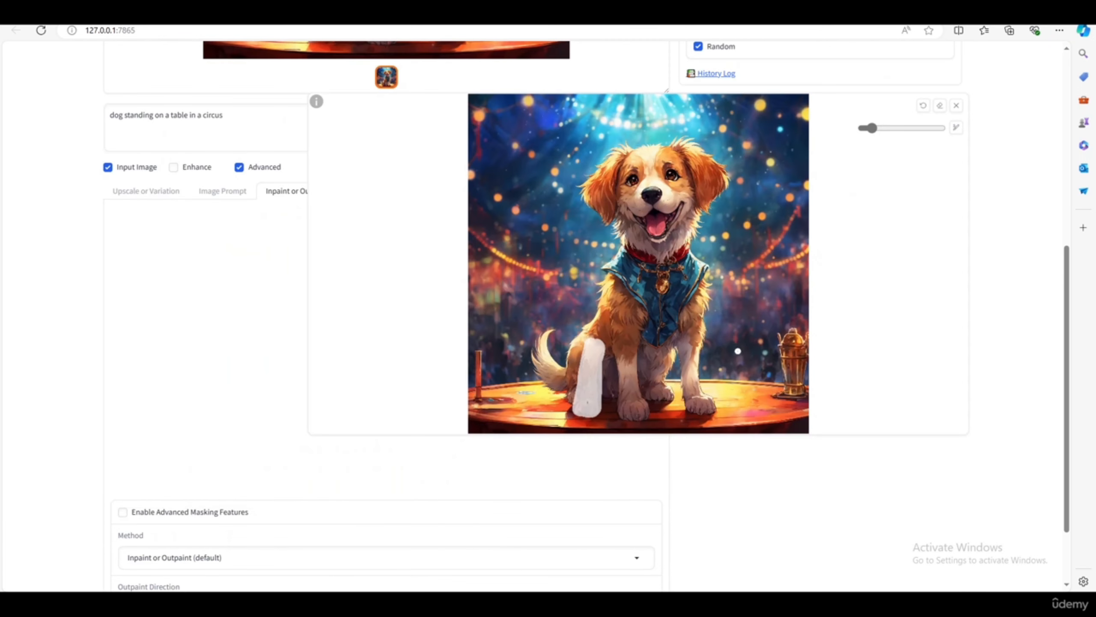
# - Clear the inpaint mask stroke and repaint it more closely over the dog's hind leg, from thigh to paw
pyautogui.click(923, 105)
pyautogui.scroll(3, 553, 394)
pyautogui.scroll(2, 553, 394)
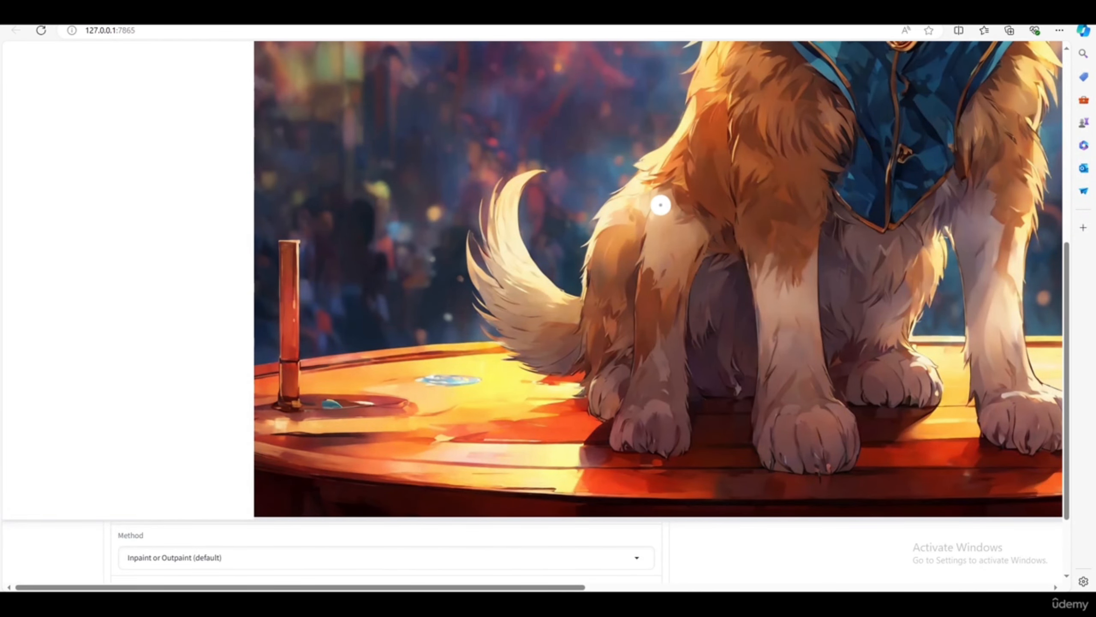
pyautogui.moveTo(661, 202)
pyautogui.mouseDown()
pyautogui.moveTo(615, 436)
pyautogui.moveTo(669, 449)
pyautogui.moveTo(685, 428)
pyautogui.moveTo(699, 260)
pyautogui.moveTo(690, 223)
pyautogui.moveTo(667, 212)
pyautogui.moveTo(643, 413)
pyautogui.moveTo(653, 428)
pyautogui.moveTo(670, 409)
pyautogui.moveTo(678, 229)
pyautogui.moveTo(658, 420)
pyautogui.moveTo(652, 373)
pyautogui.mouseUp()
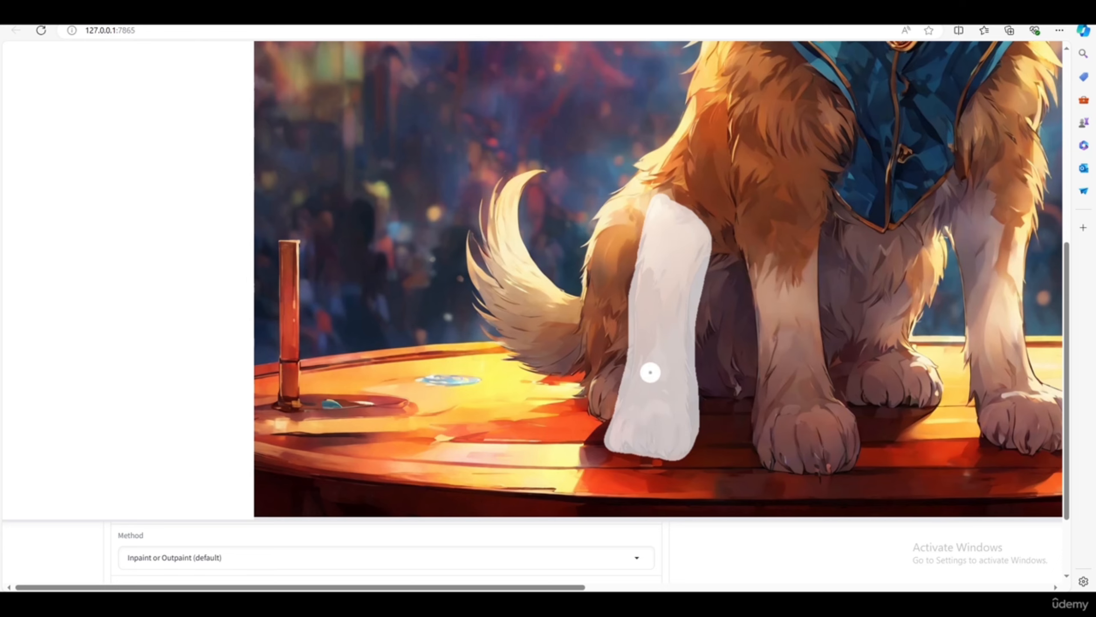
pyautogui.scroll(-7, 650, 372)
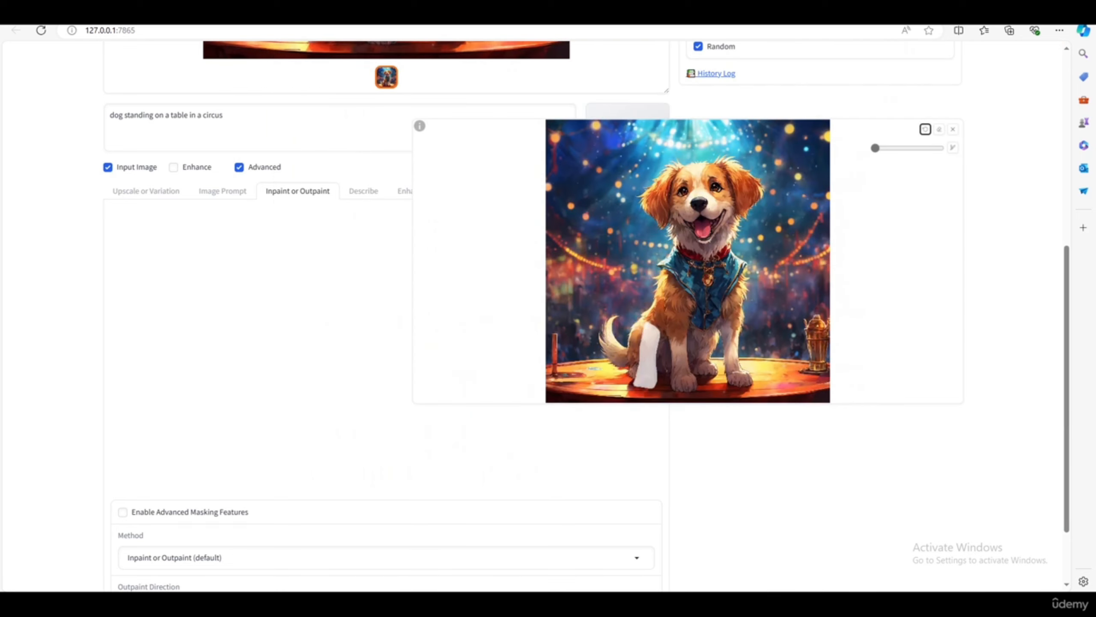
pyautogui.scroll(4, 628, 370)
pyautogui.scroll(-5, 688, 260)
pyautogui.scroll(4, 688, 261)
pyautogui.scroll(5, 689, 261)
pyautogui.scroll(3, 688, 261)
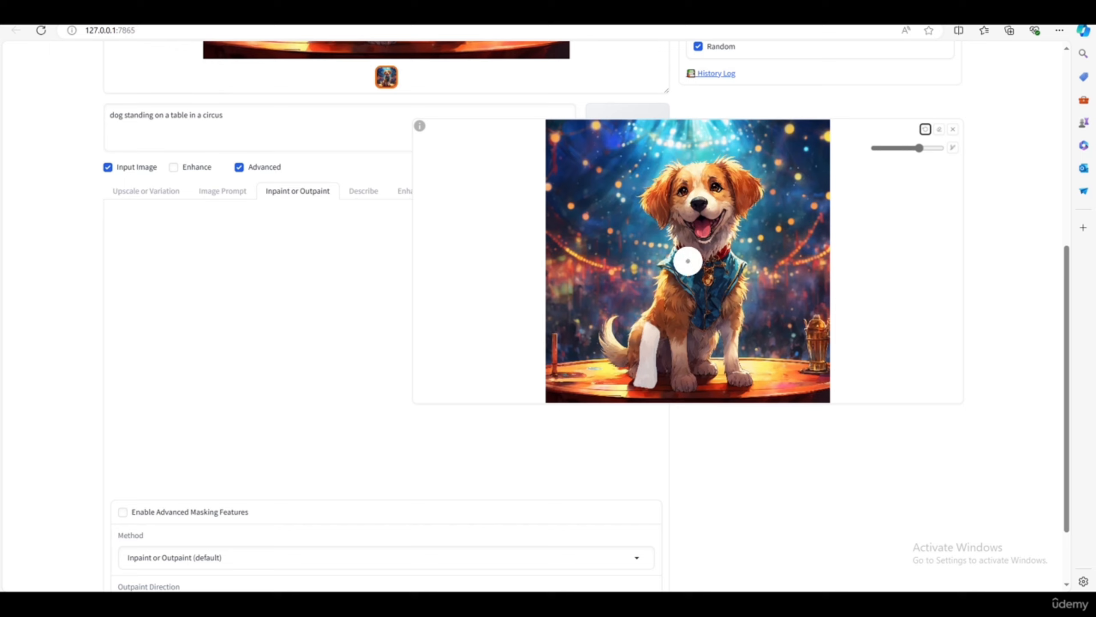
pyautogui.scroll(-4, 688, 261)
pyautogui.scroll(-2, 688, 261)
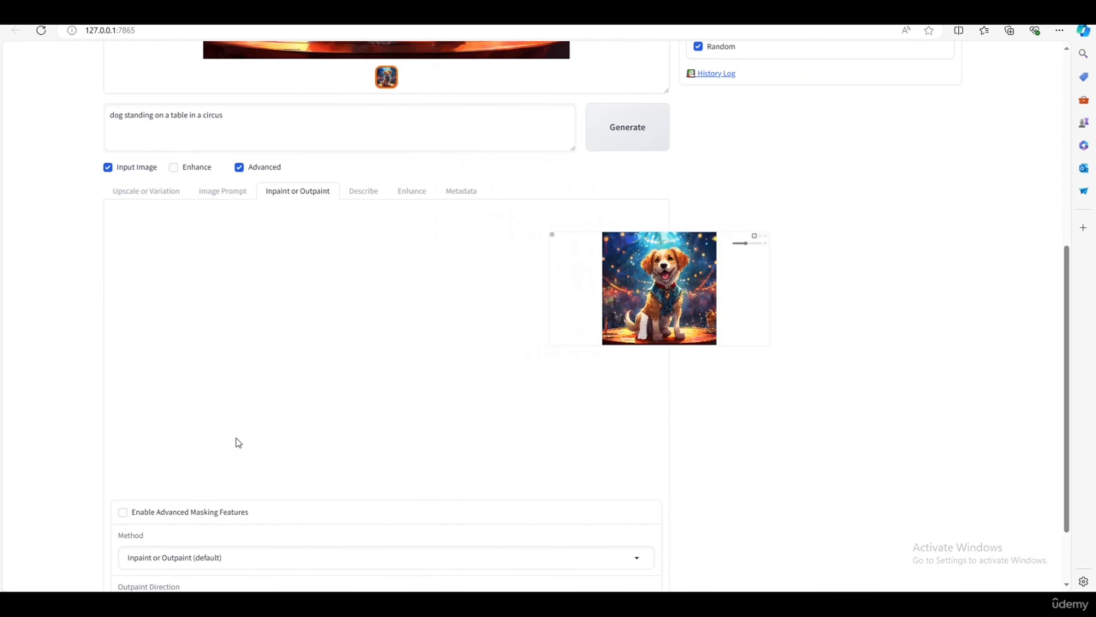
# - Review the advanced masking features and the Upscale or Variation settings, leaving advanced masking off and returning to Inpaint or Outpaint
pyautogui.scroll(-2, 238, 442)
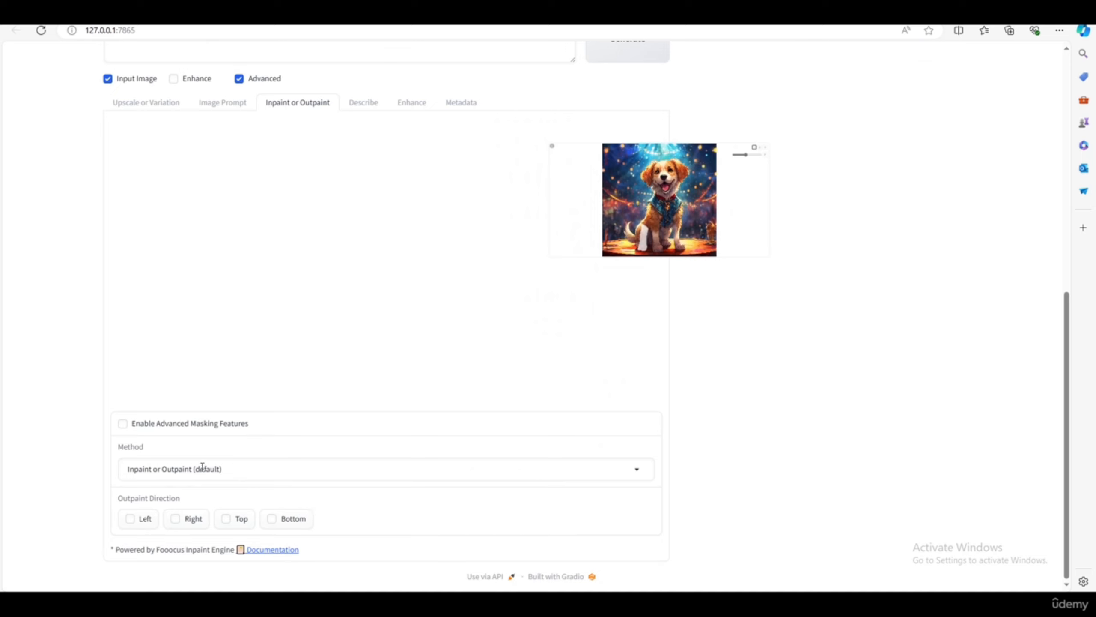
pyautogui.click(123, 423)
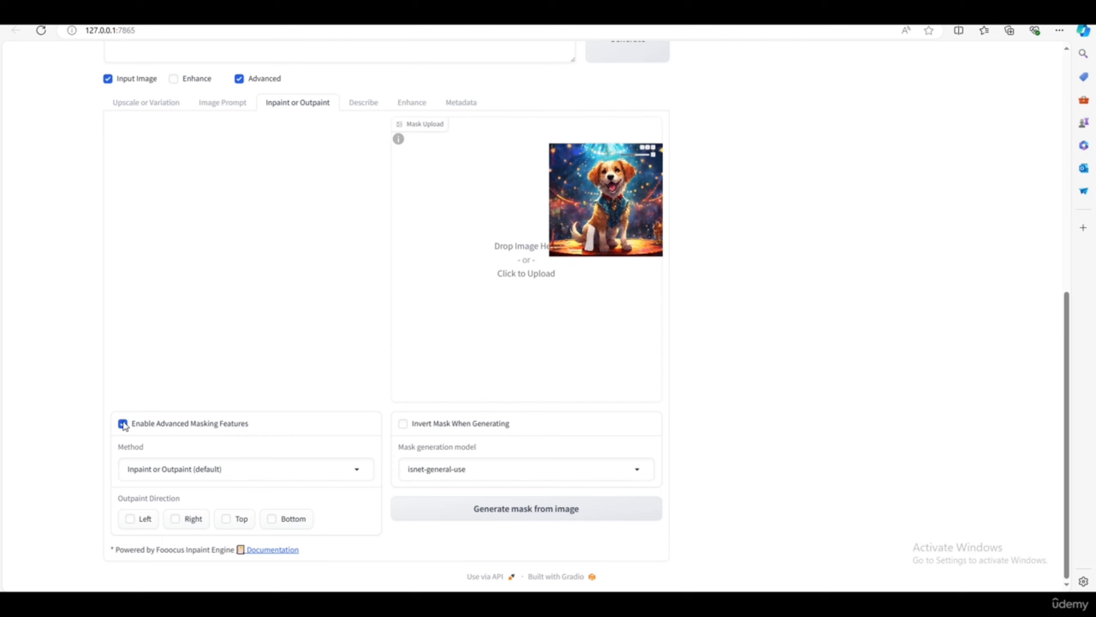
pyautogui.click(123, 424)
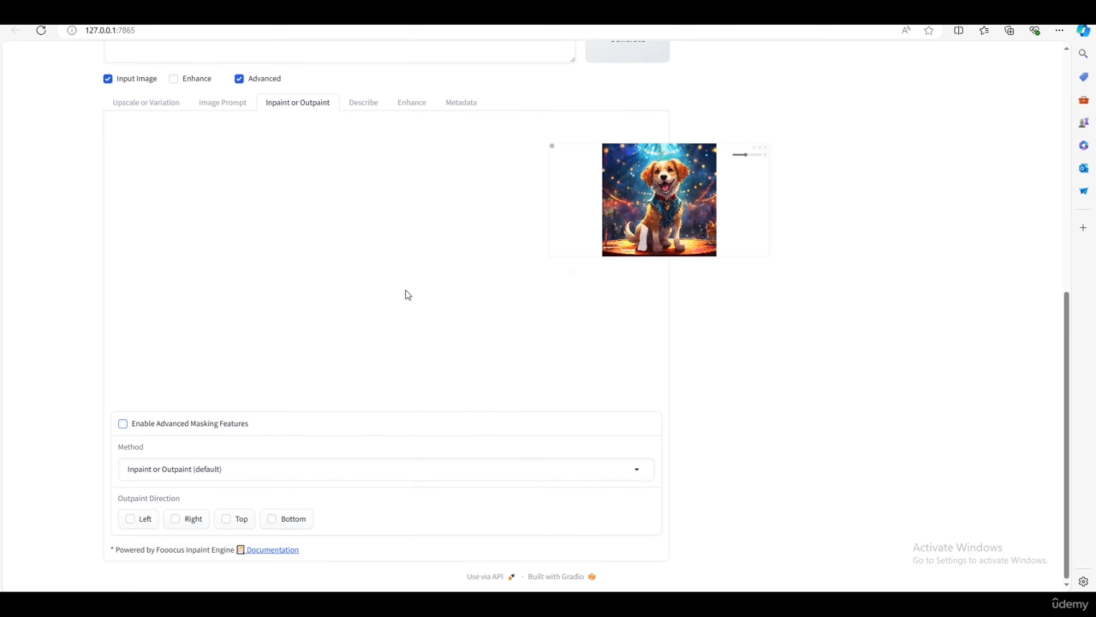
pyautogui.scroll(5, 859, 309)
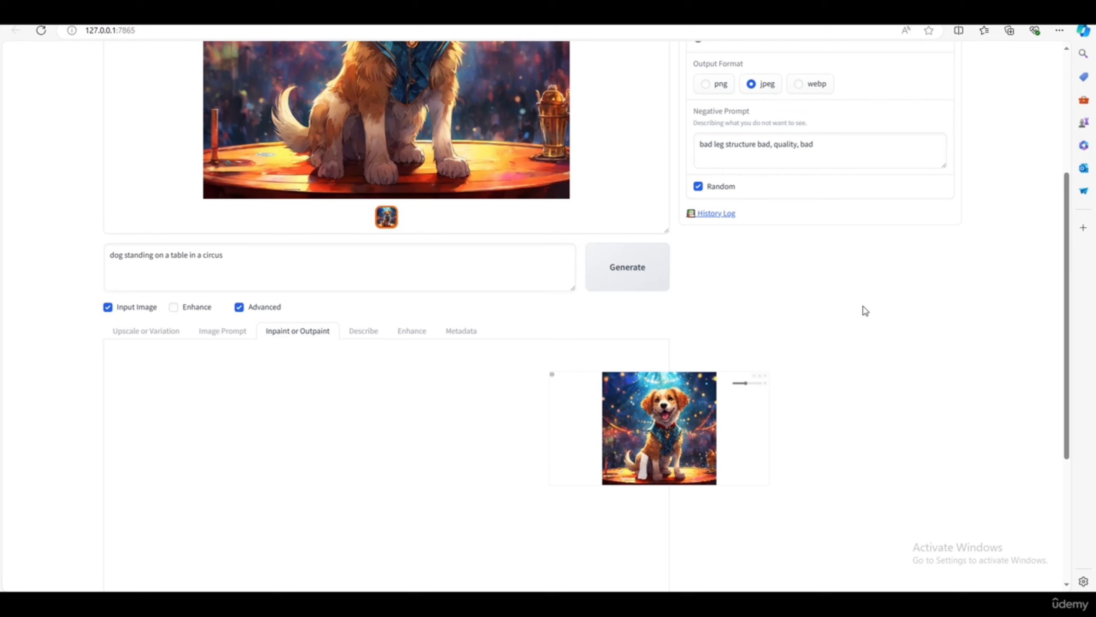
pyautogui.scroll(-4, 866, 310)
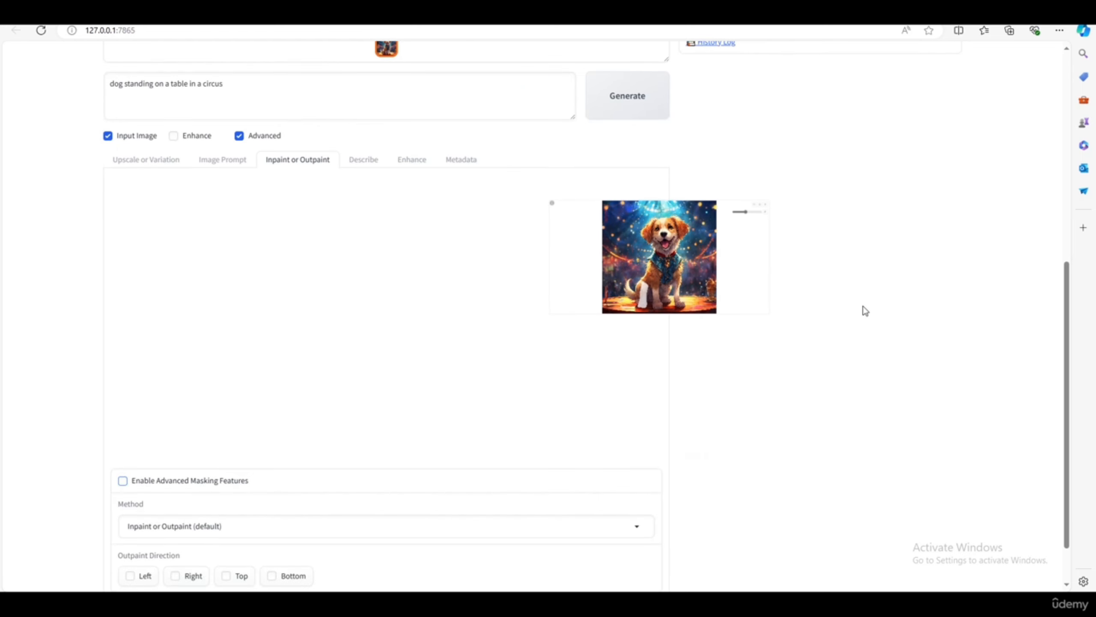
pyautogui.click(129, 160)
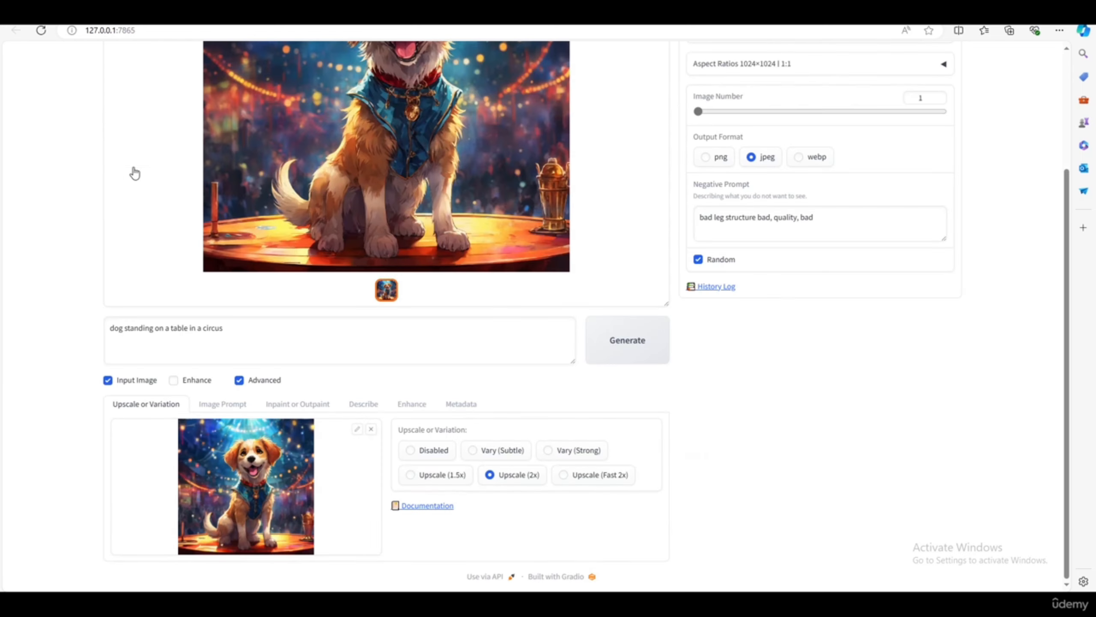
pyautogui.click(297, 404)
pyautogui.scroll(-5, 640, 417)
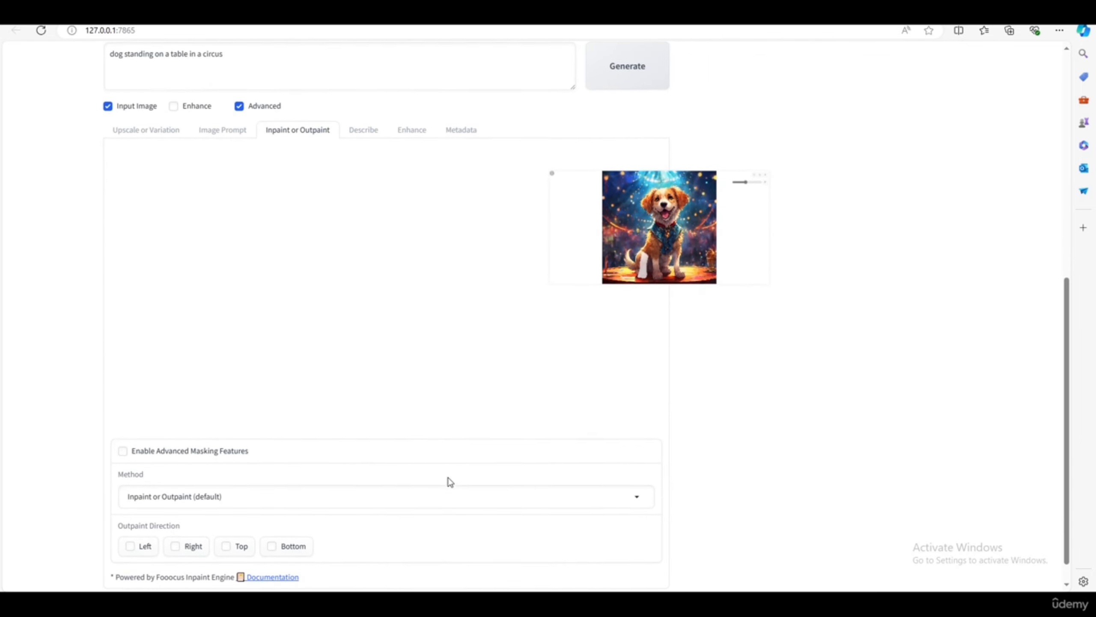
# - Change the negative prompt to "bad leg structure bad, quality, watermark" and generate the inpainted dog image
pyautogui.scroll(5, 803, 389)
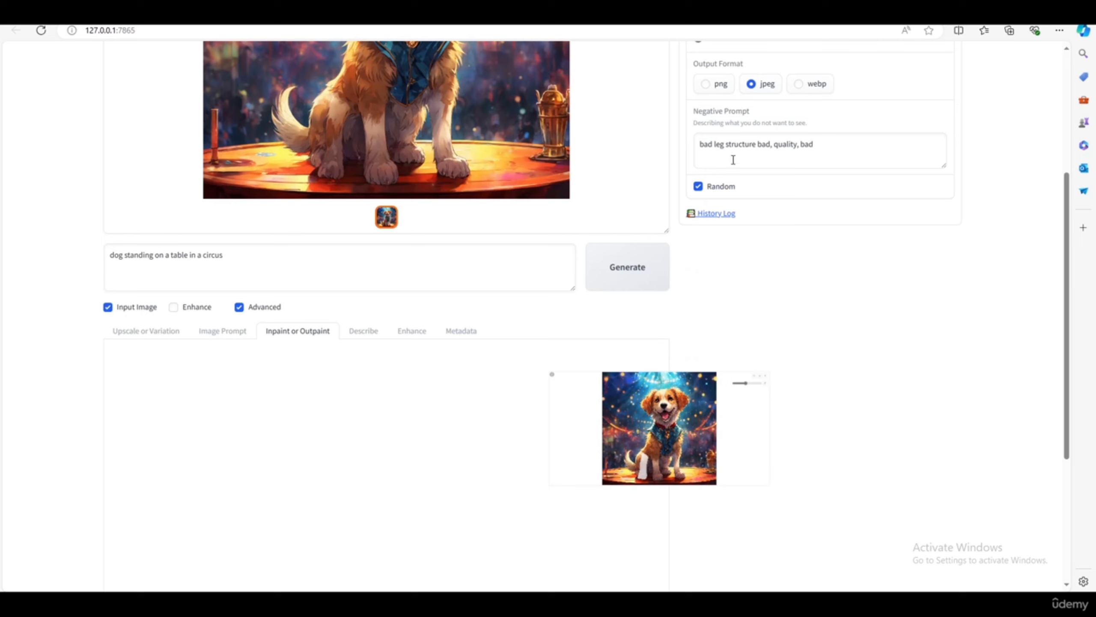
pyautogui.moveTo(700, 145); pyautogui.dragTo(753, 144)
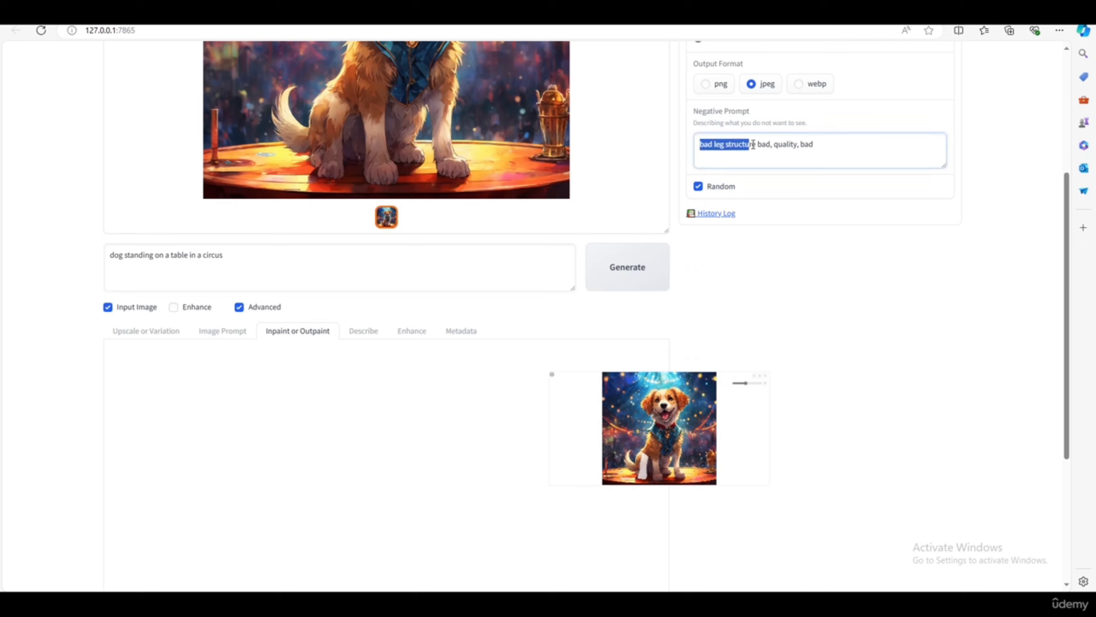
pyautogui.click(828, 147)
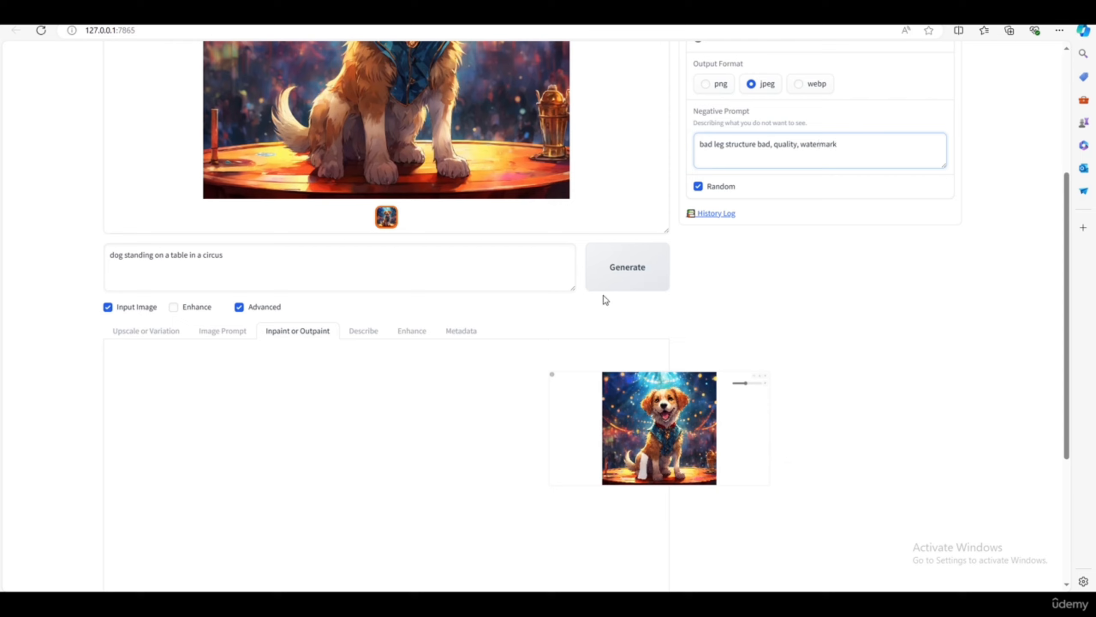
pyautogui.click(622, 271)
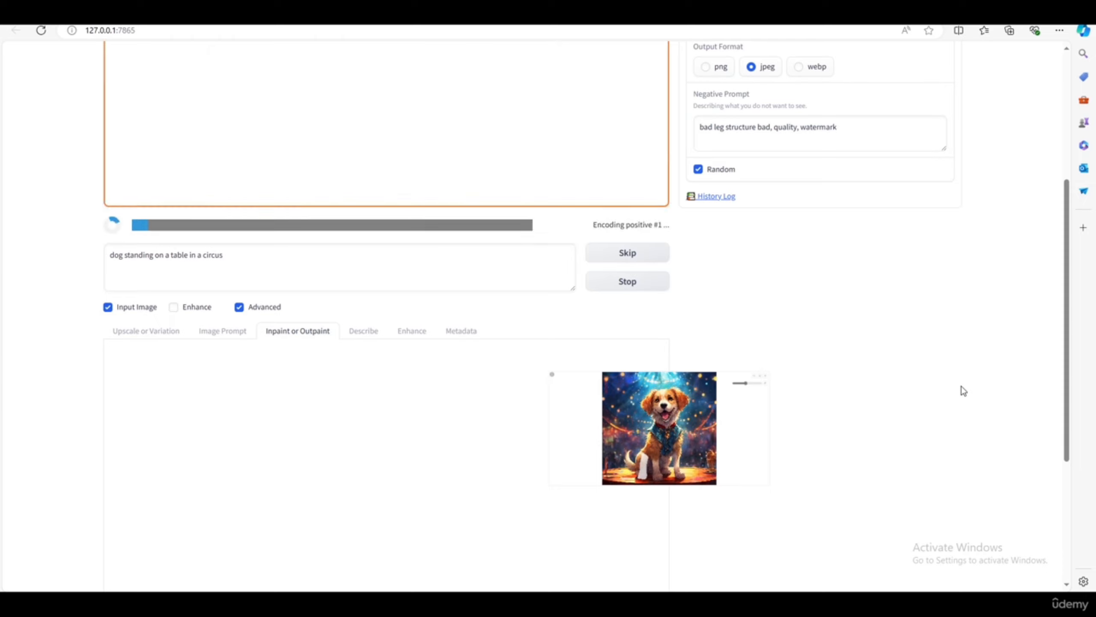
pyautogui.scroll(4, 925, 409)
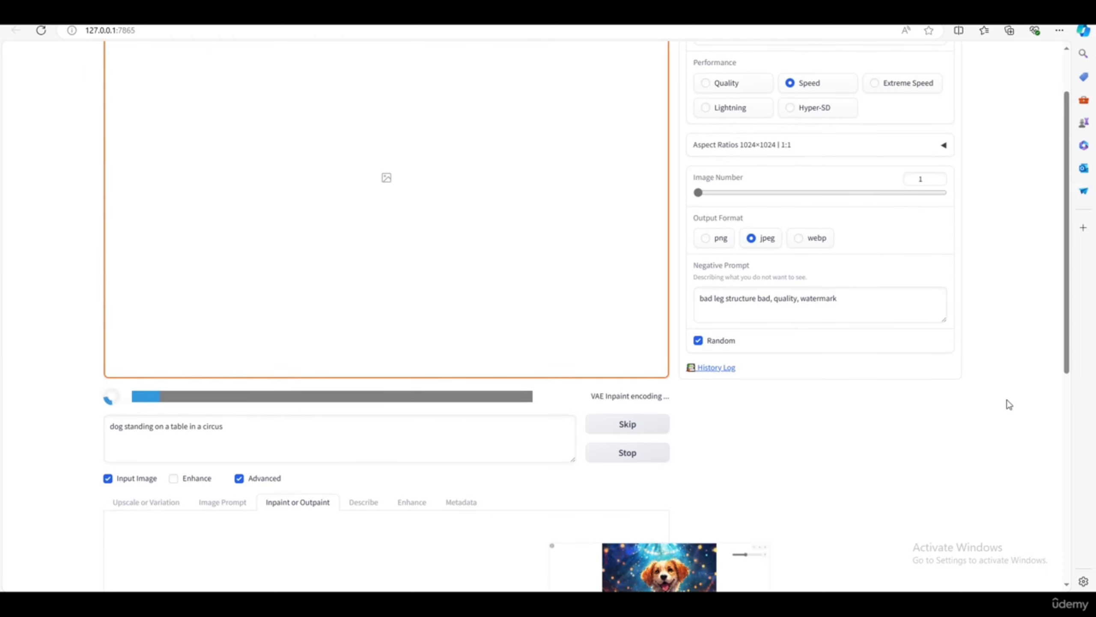
pyautogui.scroll(-3, 1008, 404)
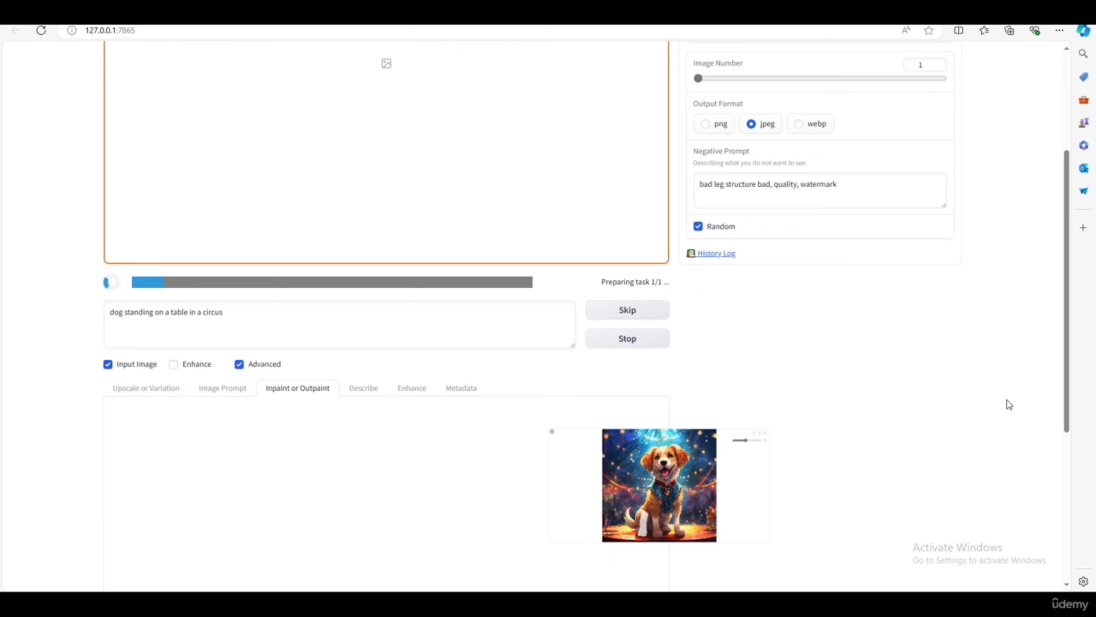
pyautogui.scroll(2, 1009, 405)
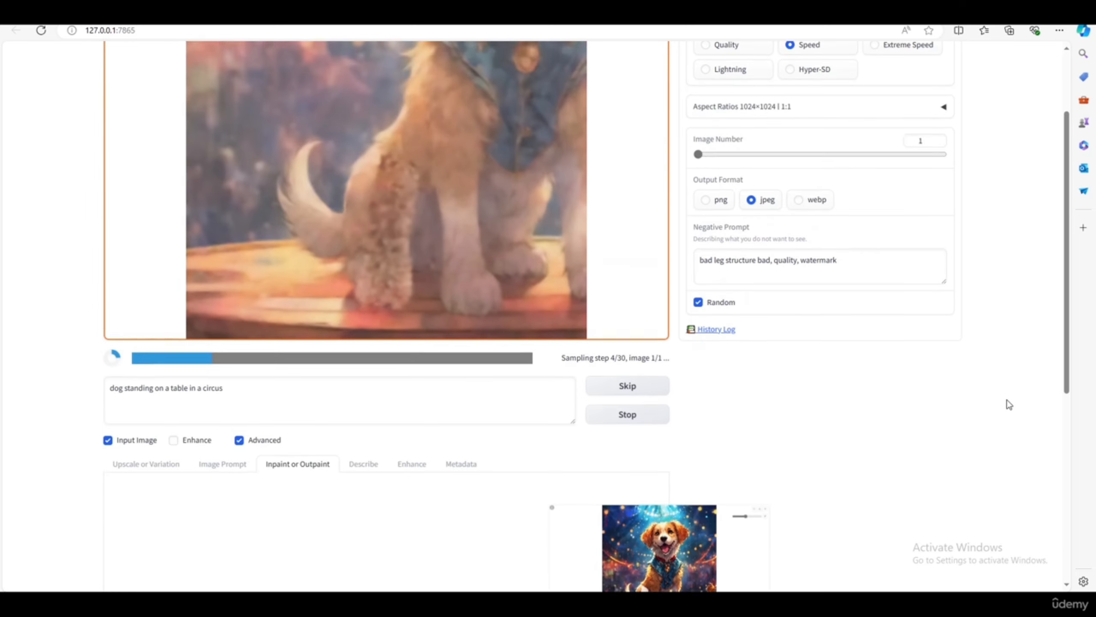
pyautogui.scroll(3, 1009, 405)
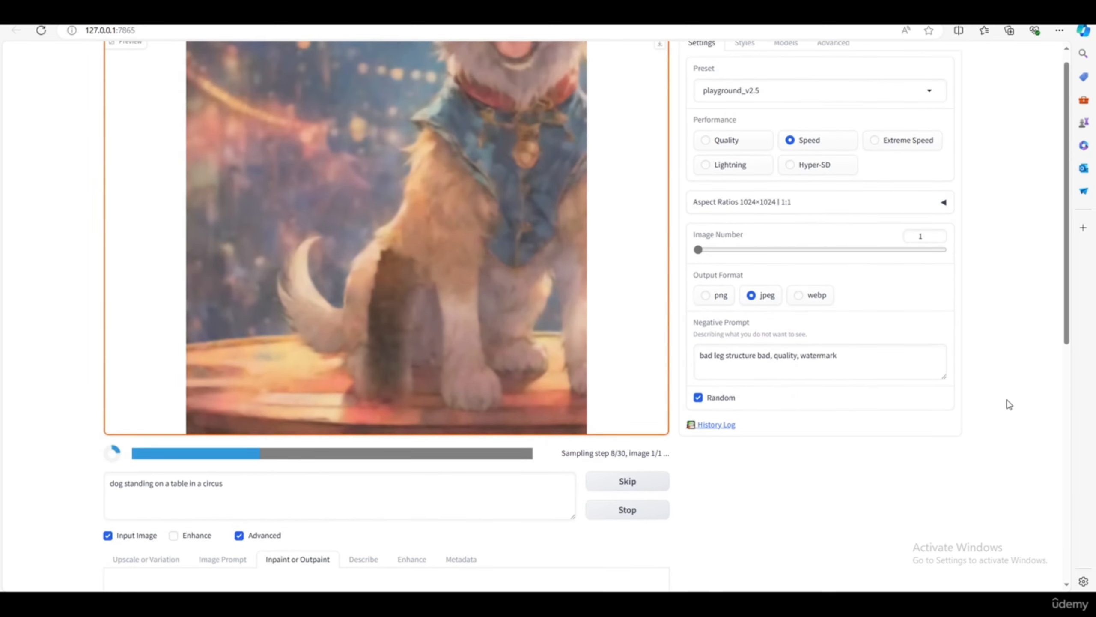
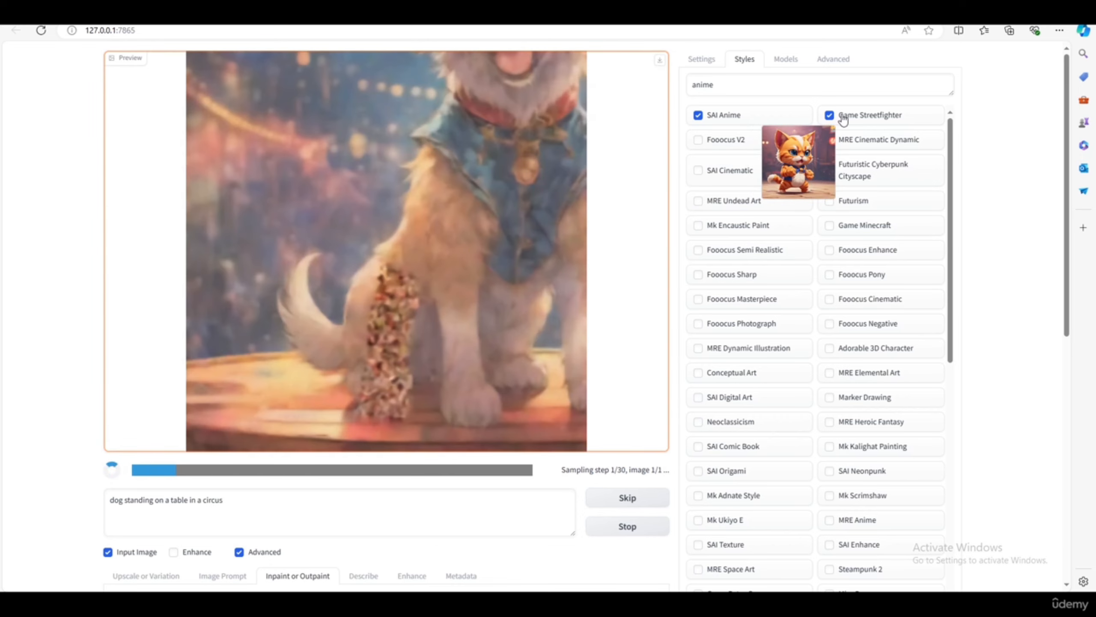
# - Stop the running inpaint generation and generate the dog prompt without an input image, using SAI Anime and Game Streetfighter
pyautogui.scroll(-3, 353, 428)
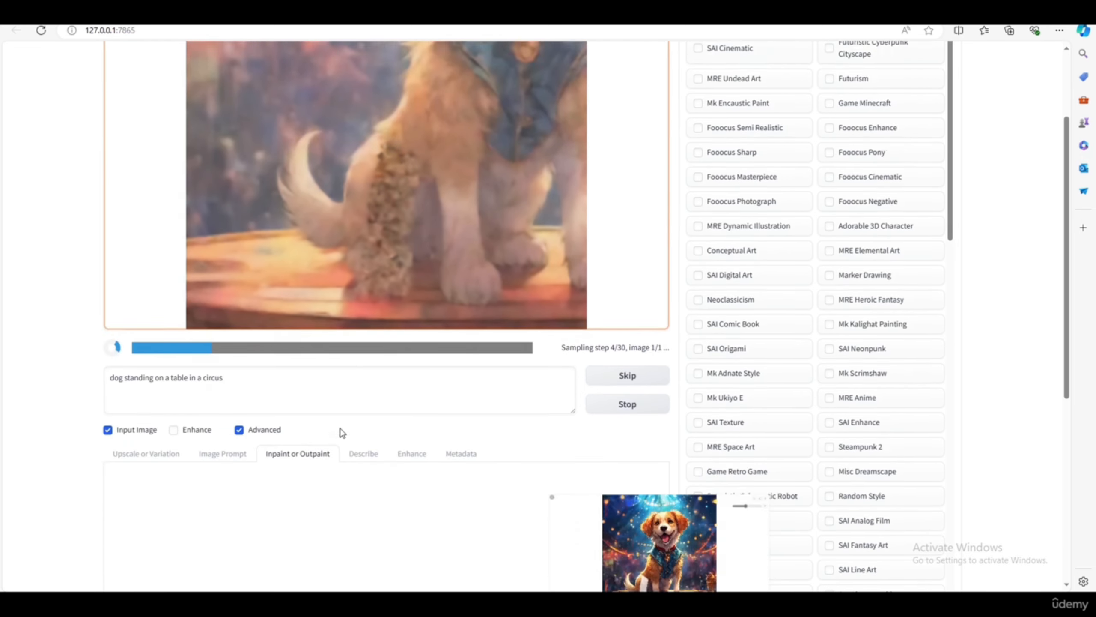
pyautogui.scroll(-3, 342, 431)
pyautogui.click(626, 299)
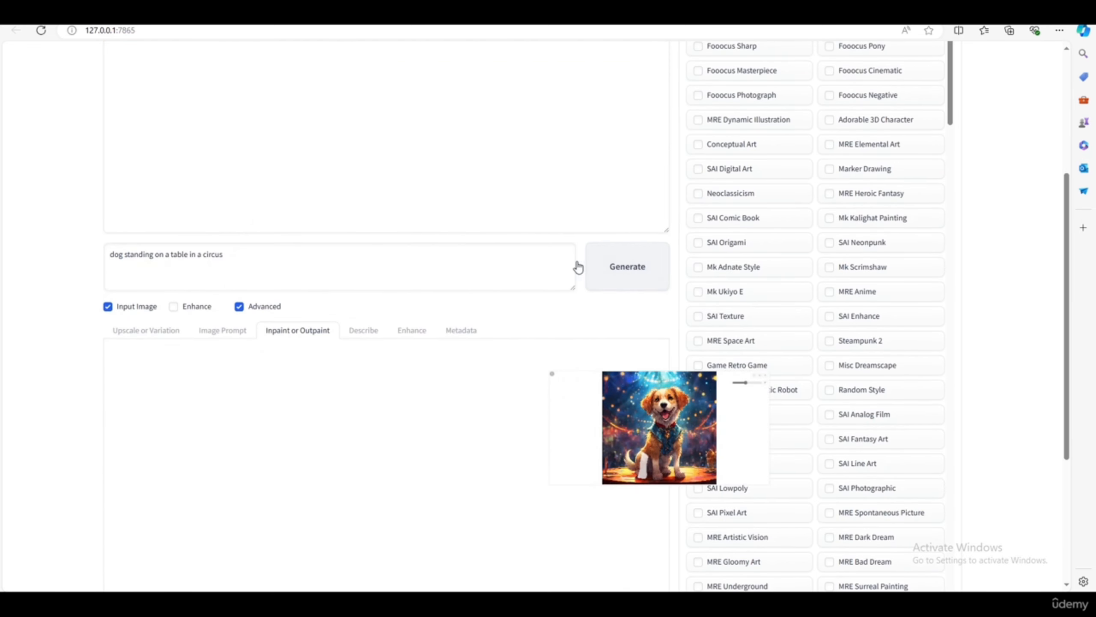
pyautogui.scroll(2, 569, 345)
pyautogui.scroll(-5, 565, 425)
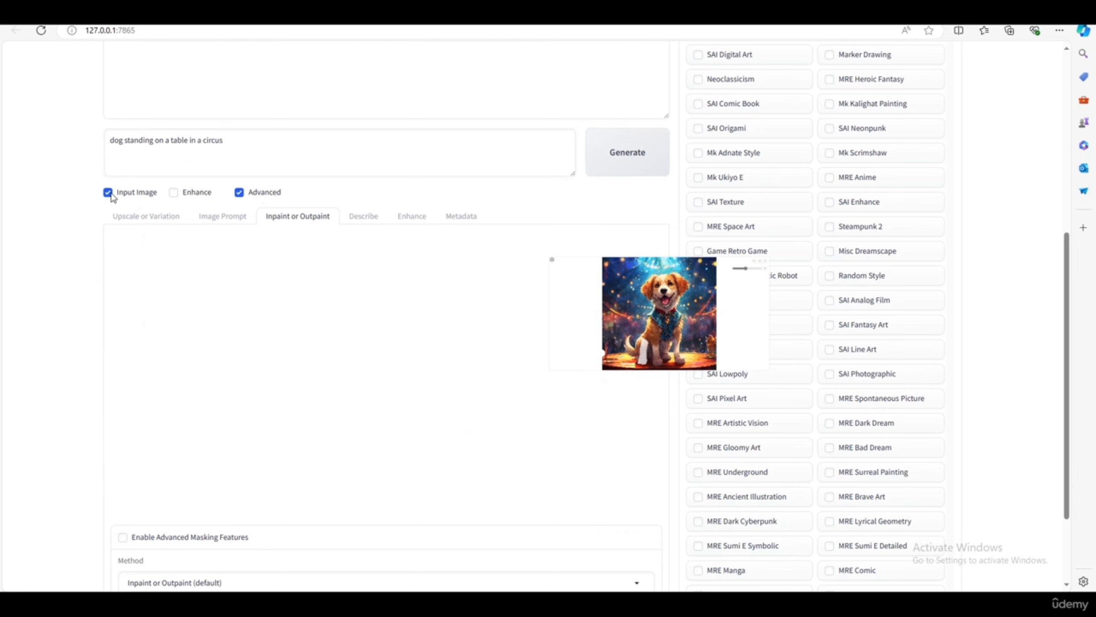
pyautogui.click(107, 193)
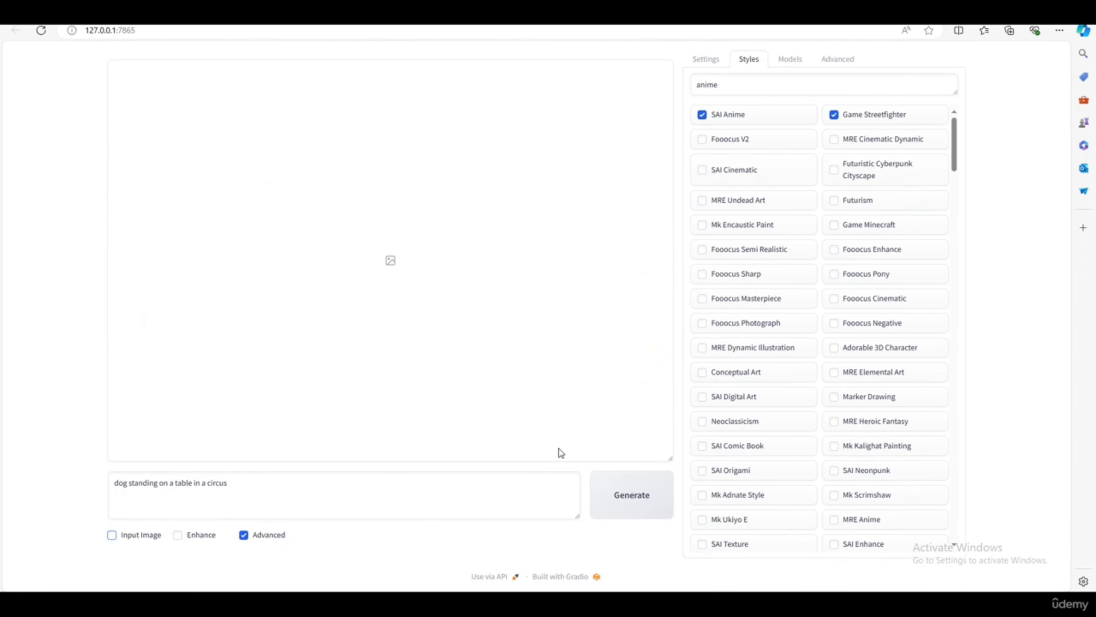
pyautogui.click(633, 499)
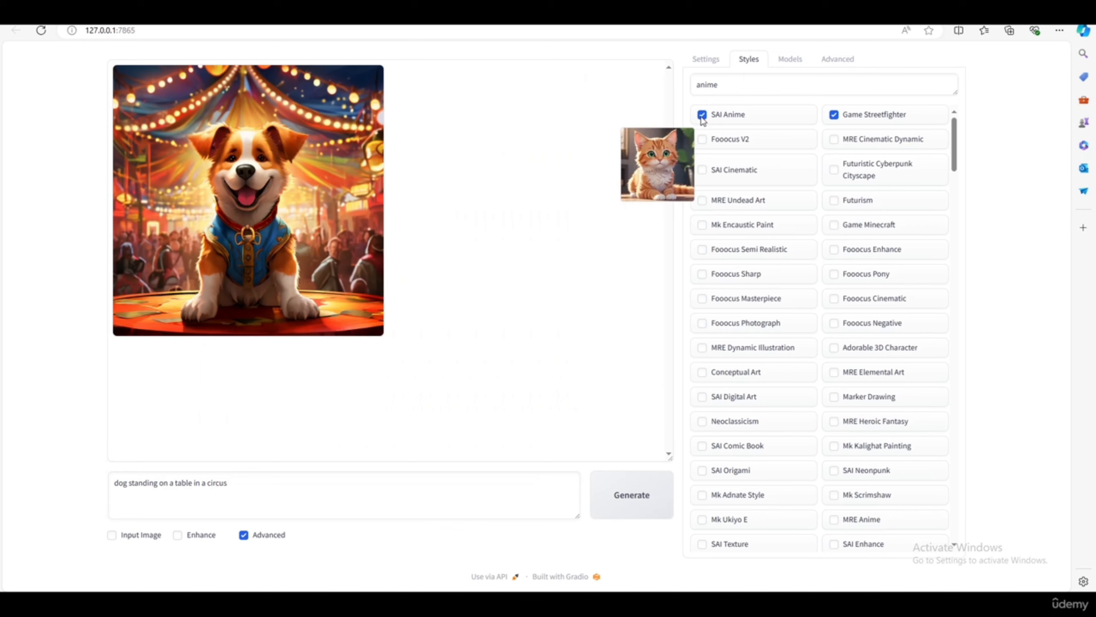
# - Remove the SAI Anime style, generate the dog with Game Streetfighter only, and view the image enlarged
pyautogui.click(703, 115)
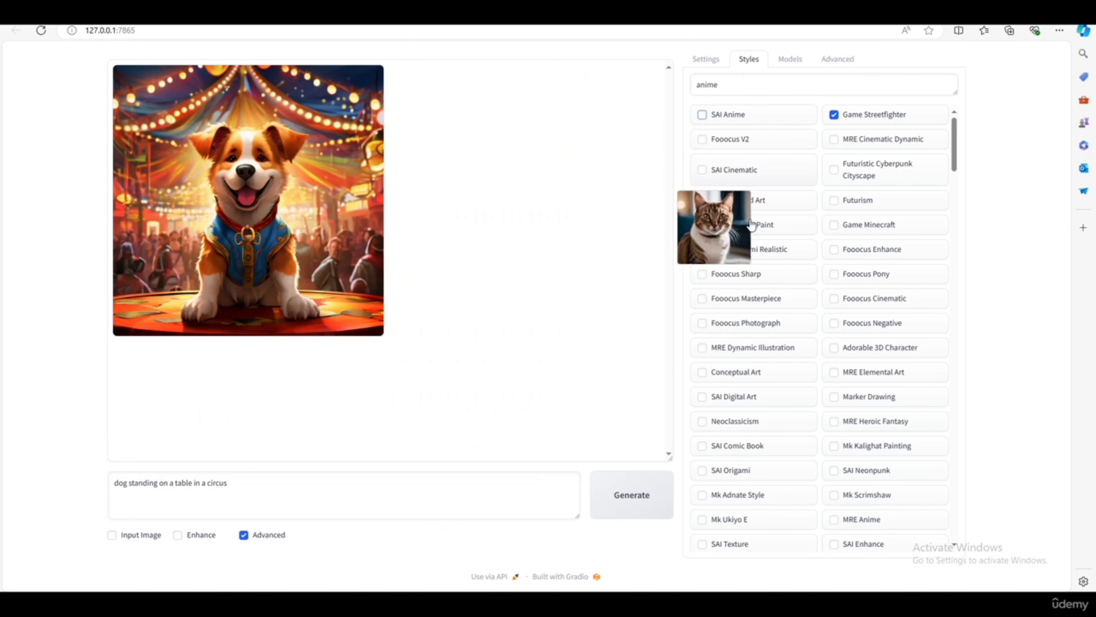
pyautogui.click(630, 497)
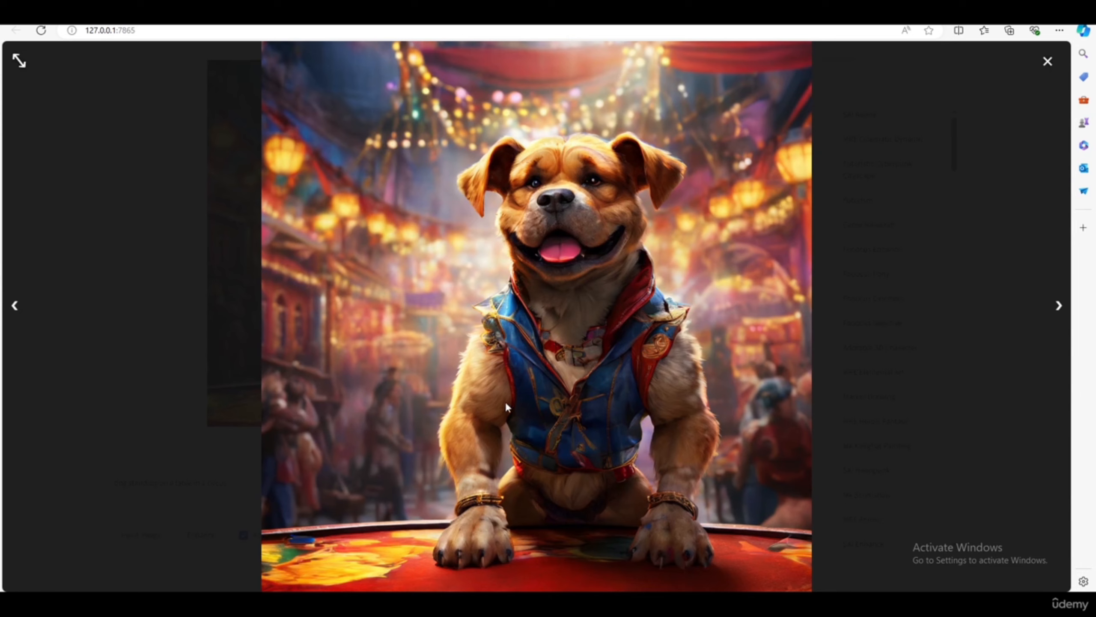
pyautogui.click(947, 394)
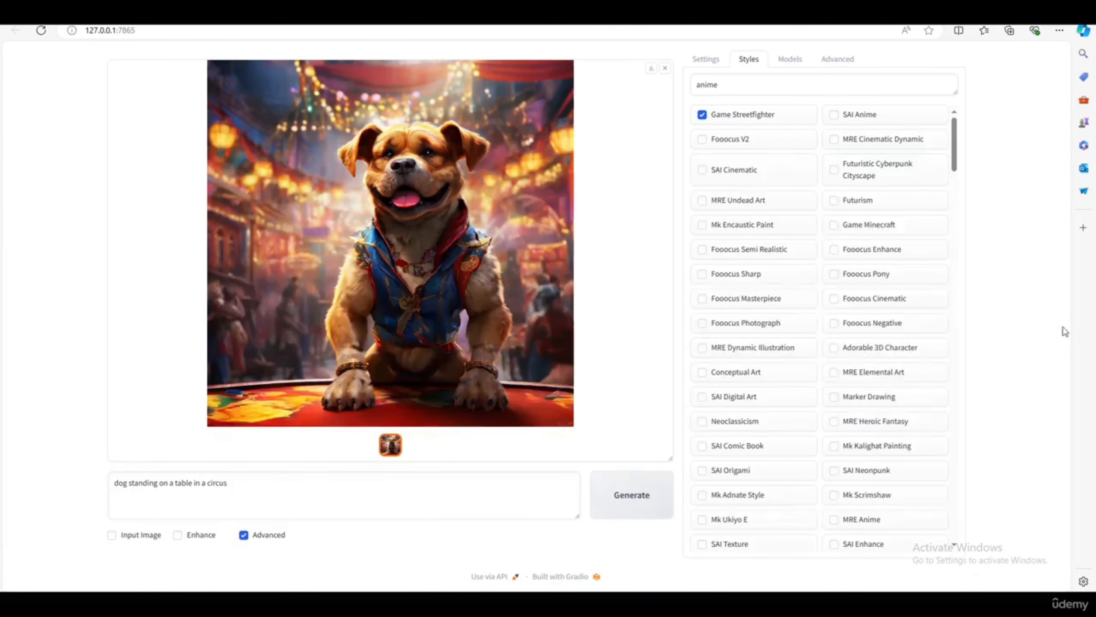
# - Add the Adorable 3D Character style to Game Streetfighter and generate the dog image
pyautogui.scroll(-8, 887, 322)
pyautogui.scroll(10, 887, 322)
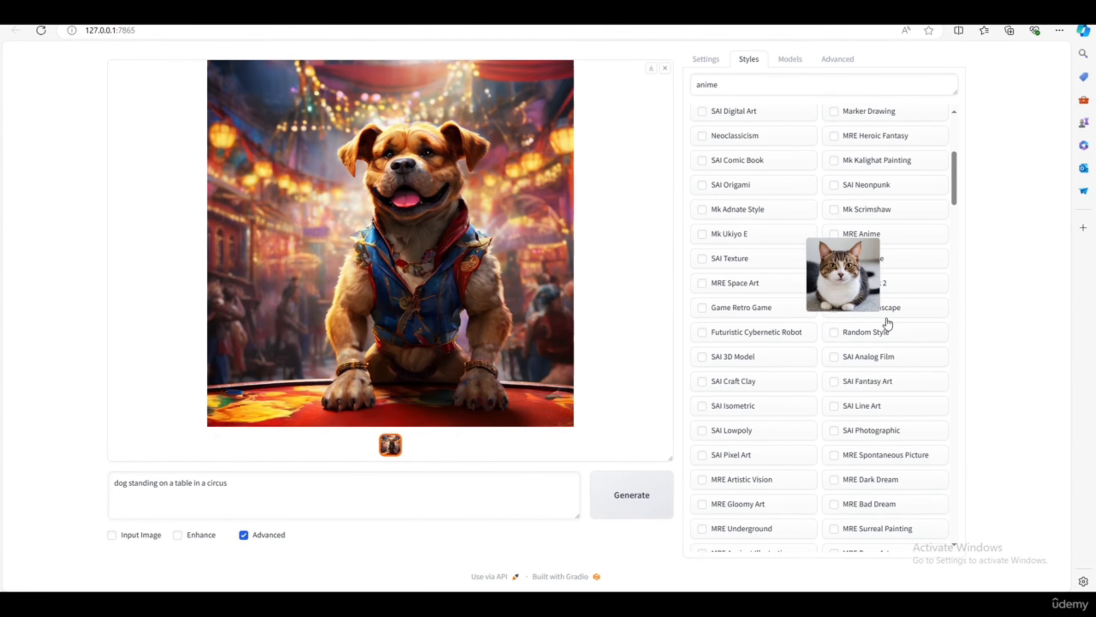
pyautogui.click(634, 495)
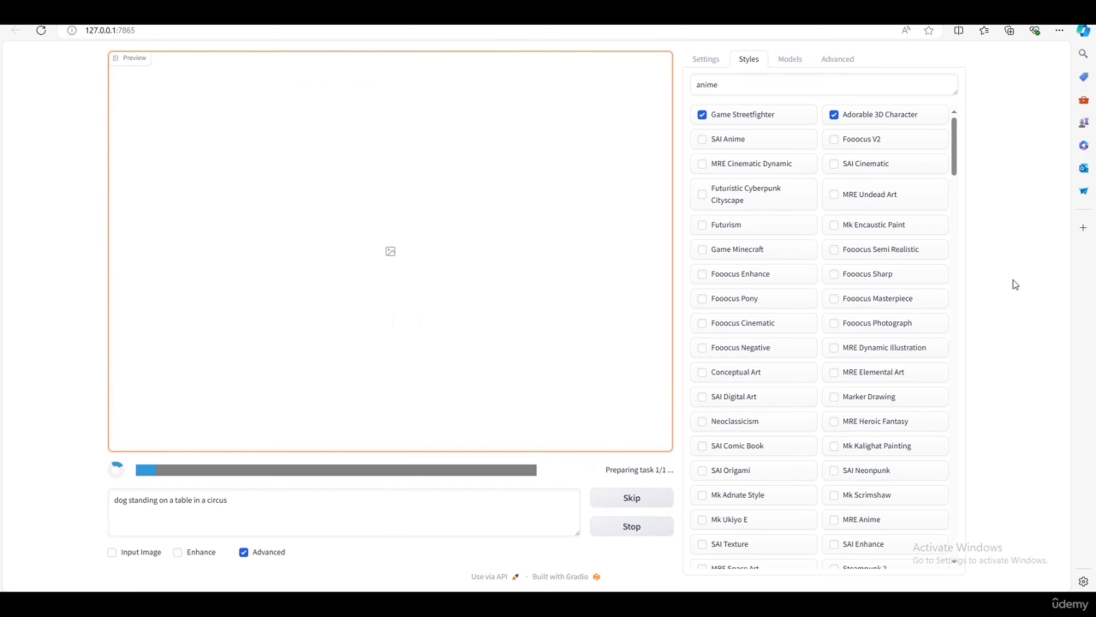
# - Deselect the Game Streetfighter and Adorable 3D Character styles and view the generated dog image enlarged
pyautogui.click(702, 115)
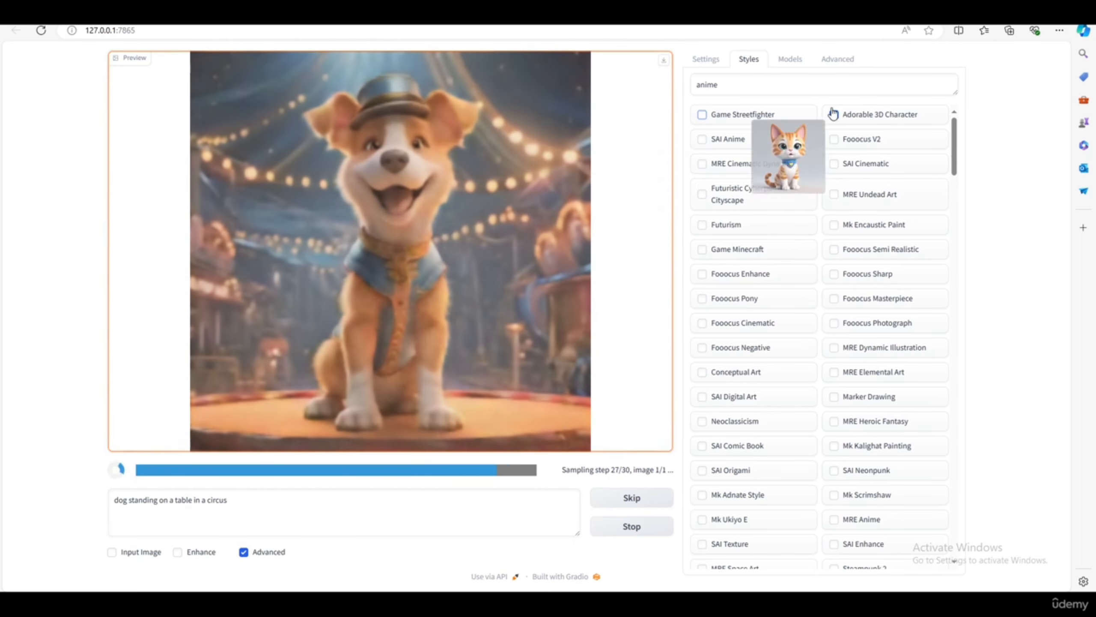
pyautogui.click(833, 114)
pyautogui.click(562, 416)
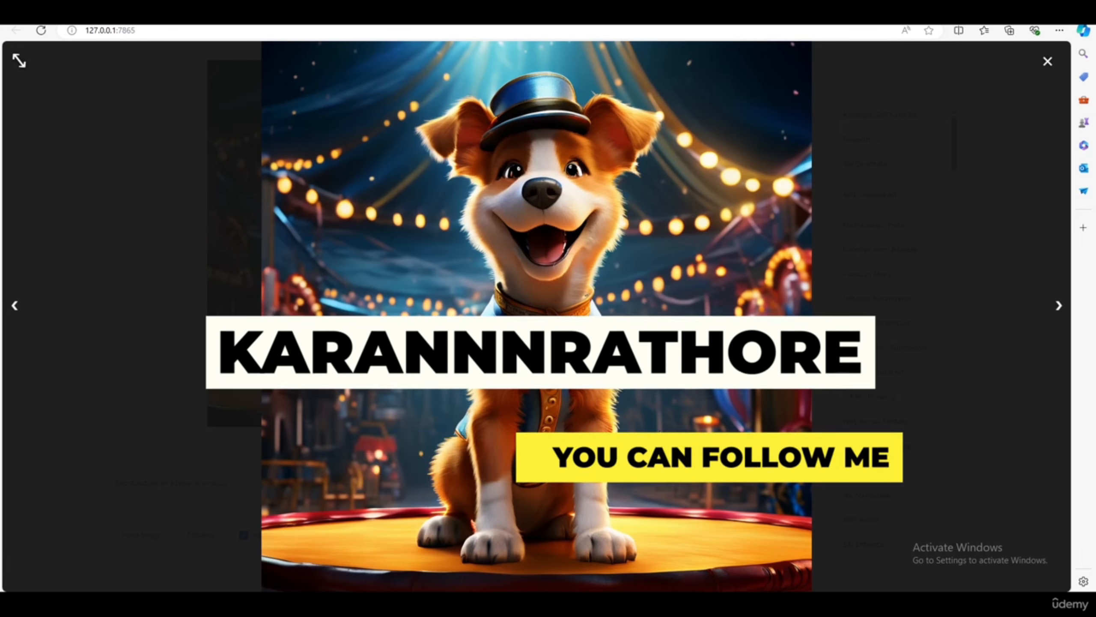
pyautogui.click(996, 348)
# - Browse the remaining entries far down the styles list
pyautogui.scroll(-5, 914, 285)
pyautogui.scroll(-20, 915, 286)
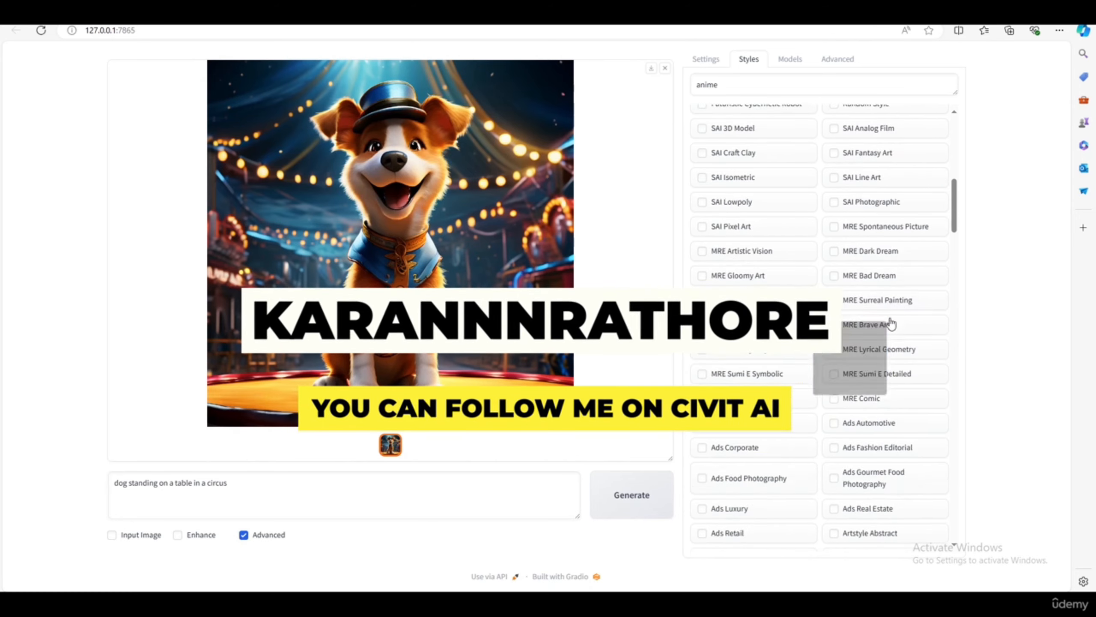
pyautogui.scroll(-15, 880, 427)
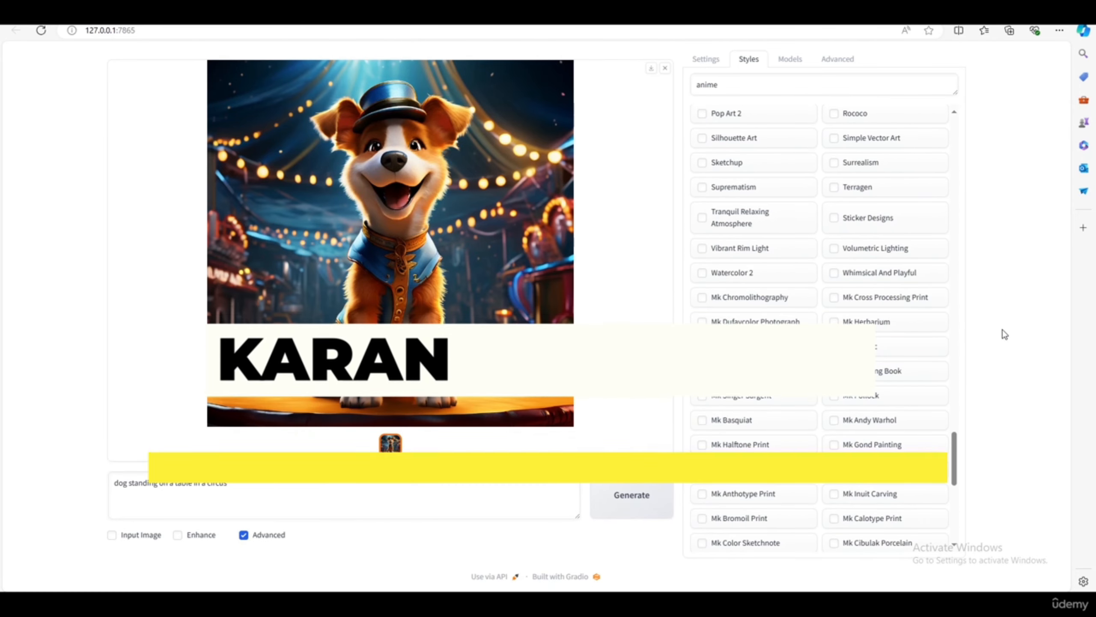
pyautogui.scroll(-10, 997, 358)
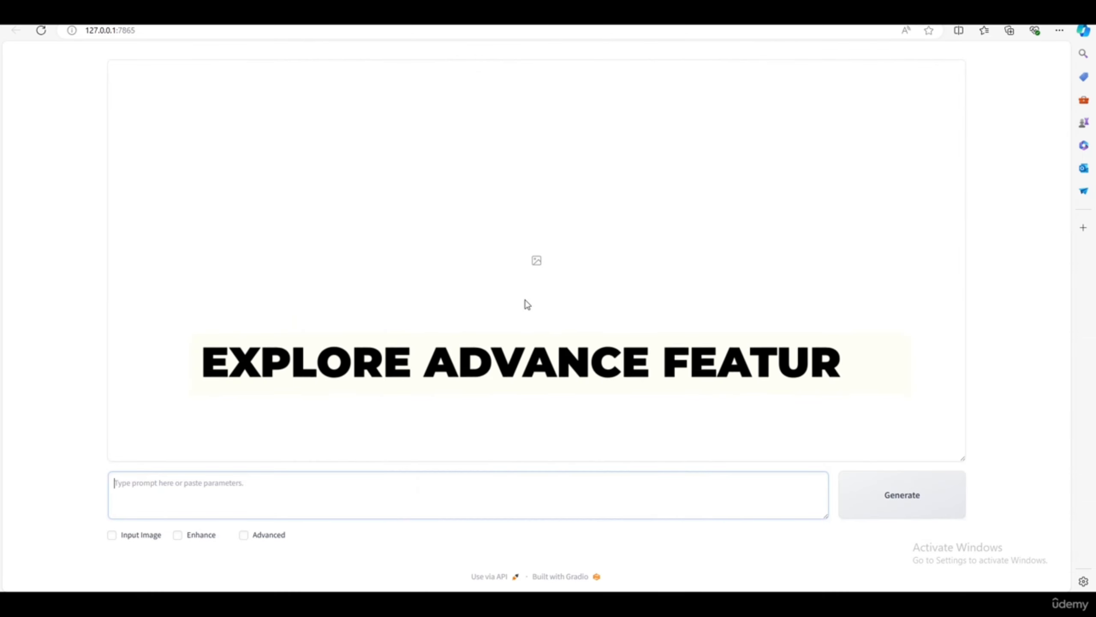
# - Show the advanced options and look through the settings, styles and guidance options, finishing on the base model and LoRA choices
pyautogui.click(252, 544)
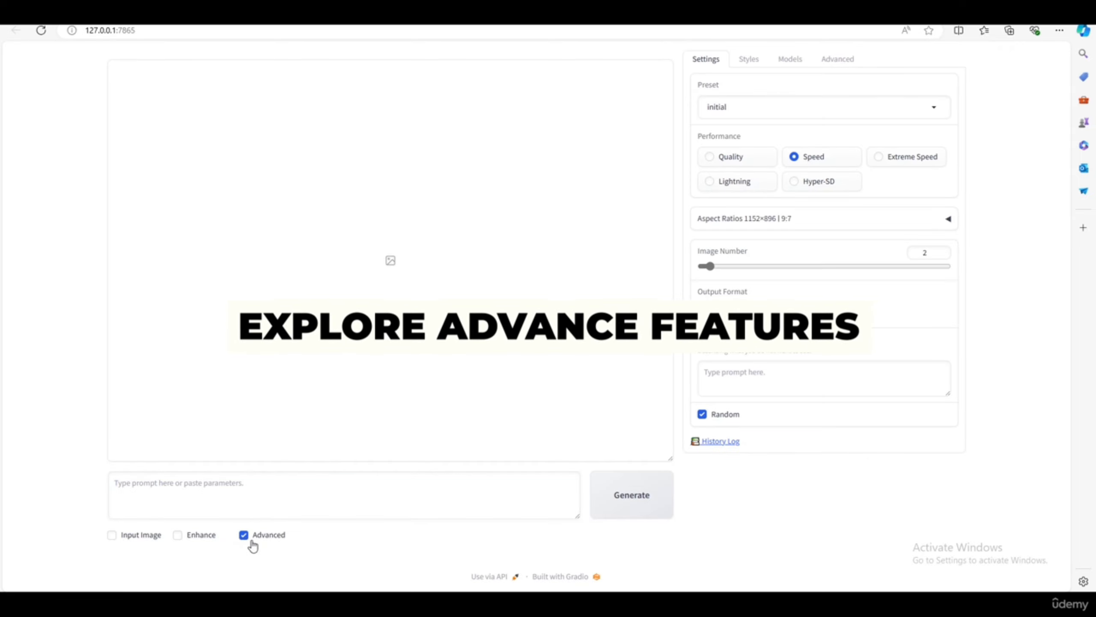
pyautogui.click(748, 60)
pyautogui.click(789, 61)
pyautogui.click(839, 60)
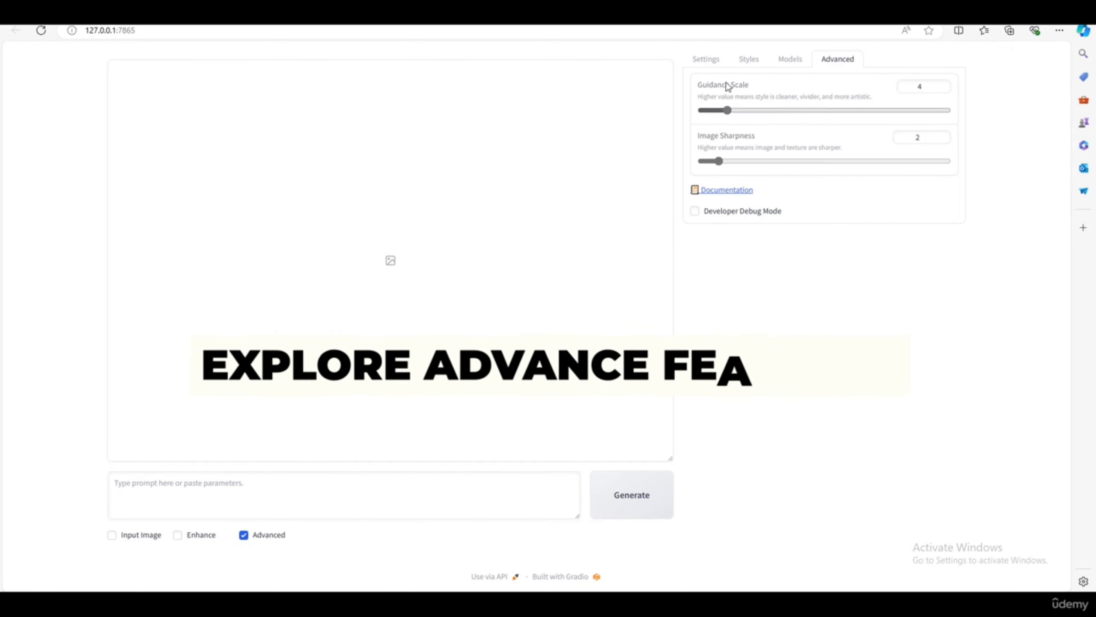
pyautogui.click(706, 60)
pyautogui.click(790, 60)
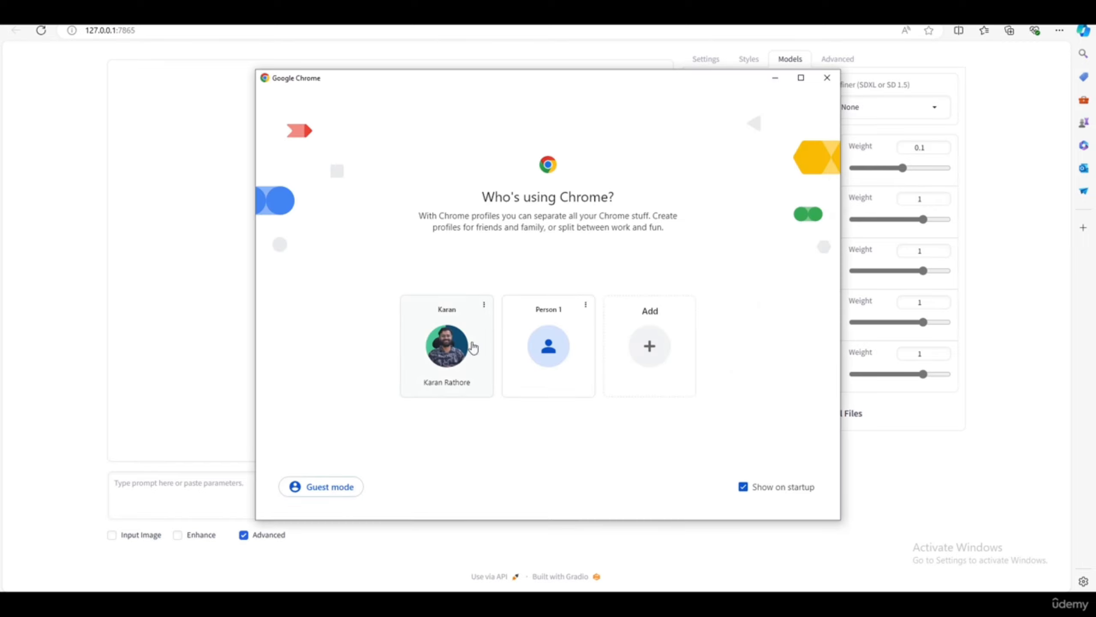
# - Switch to Chrome with the personal profile and open the Civitai website
pyautogui.click(473, 347)
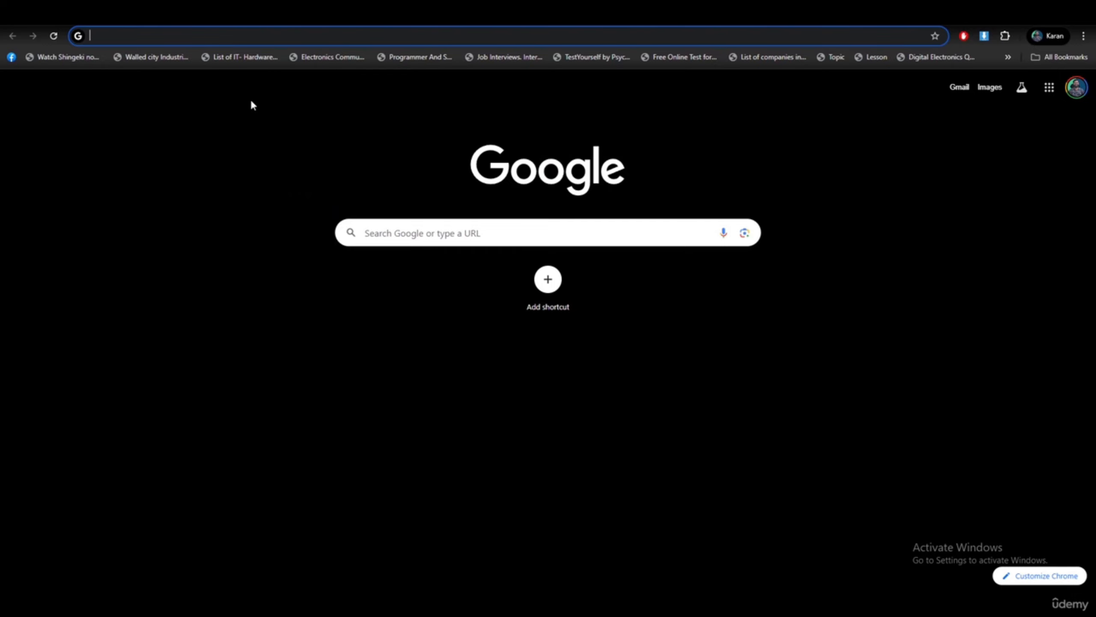
pyautogui.write('civit ai')
pyautogui.press('Return')
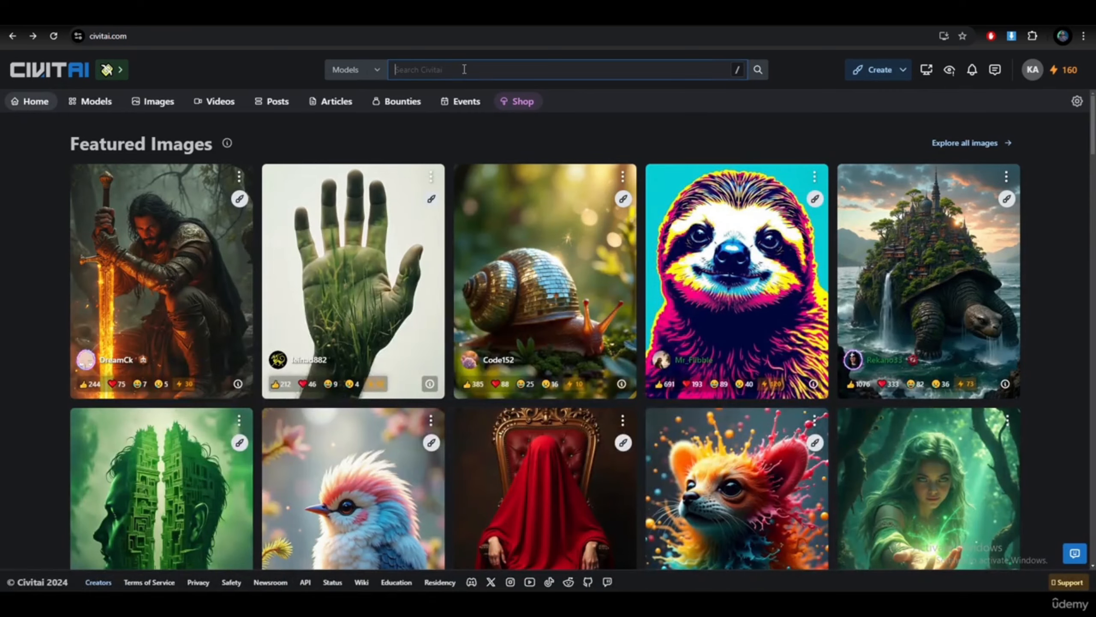
# - Check the arcaniusTheFantasy_v10 base model name in Fooocus, and search Civitai for "arcanius" to open the Arcanius - The fantasy path page
pyautogui.hotkey('alt', 'Tab')
pyautogui.click(803, 112)
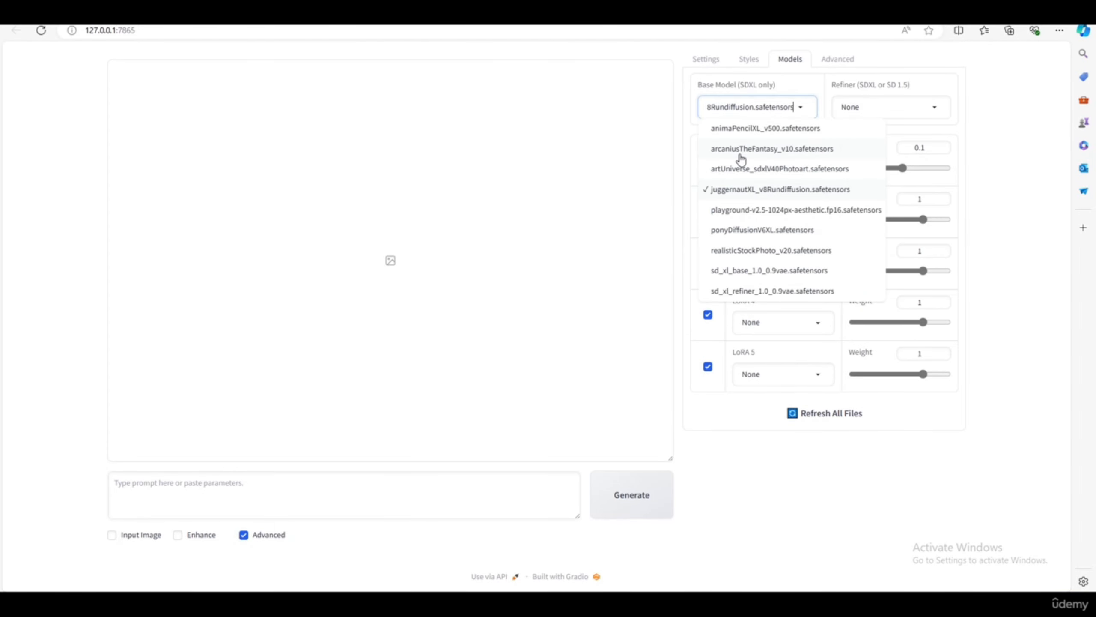
pyautogui.hotkey('alt', 'Tab')
pyautogui.write('arc')
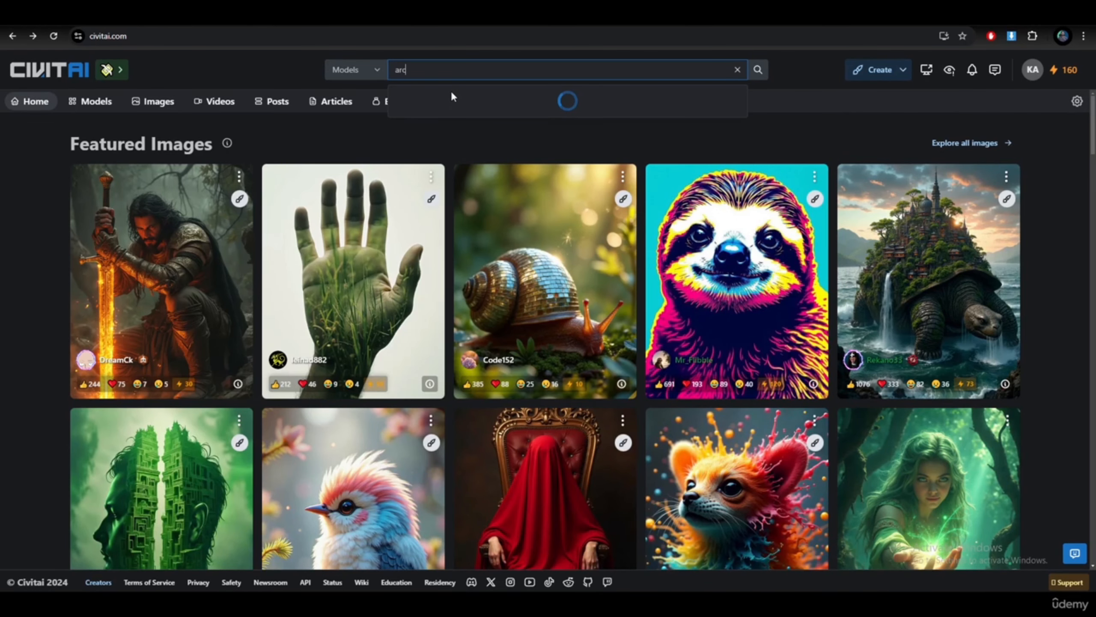
pyautogui.write('anius')
pyautogui.press('Return')
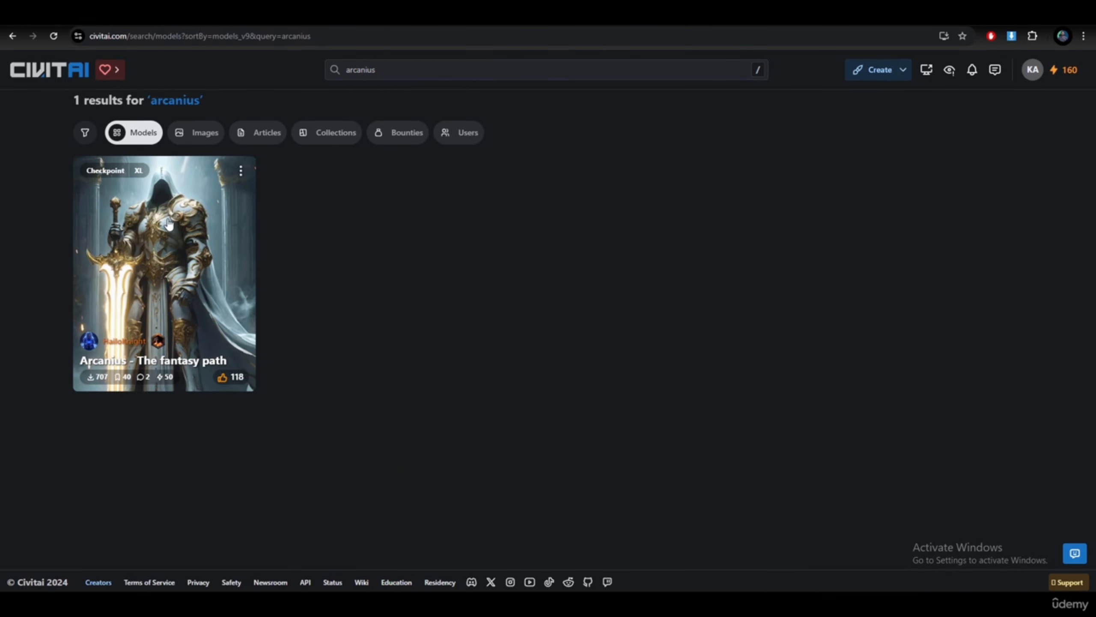
pyautogui.click(186, 264)
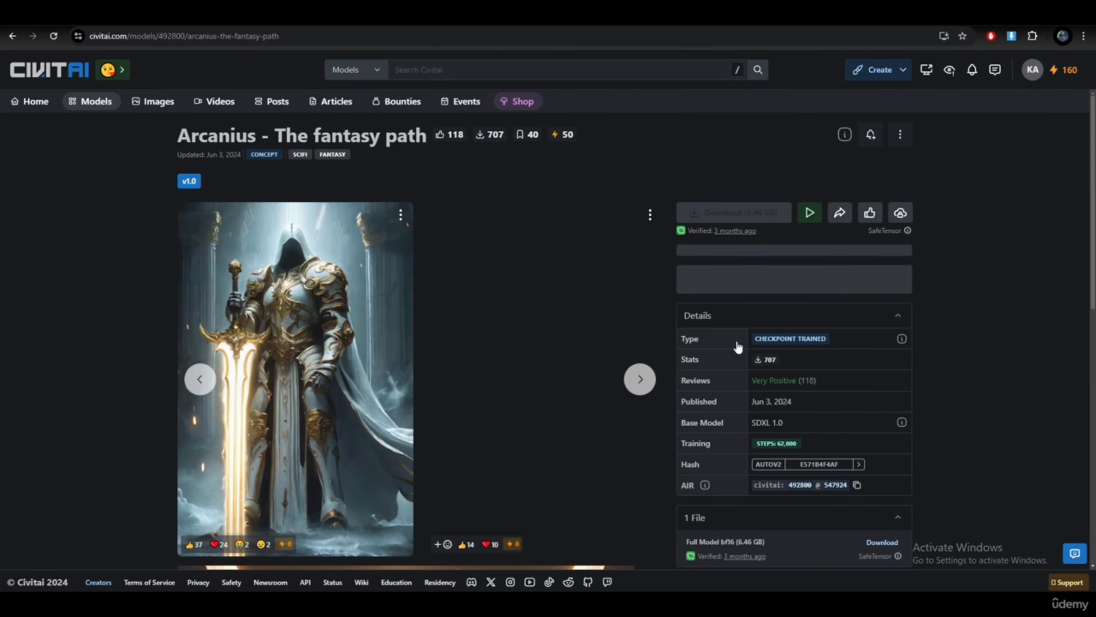
# - Locate the Fooocus models/checkpoints folder as the save destination for the Arcanius full model and cancel the download
pyautogui.scroll(-1, 937, 301)
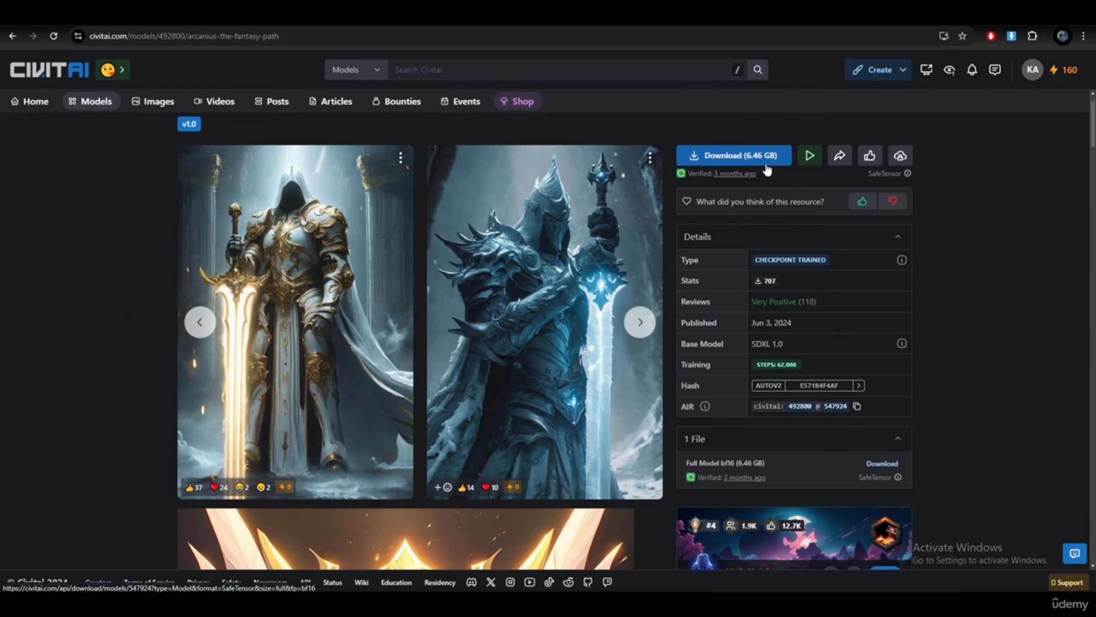
pyautogui.scroll(-2, 787, 173)
pyautogui.click(883, 350)
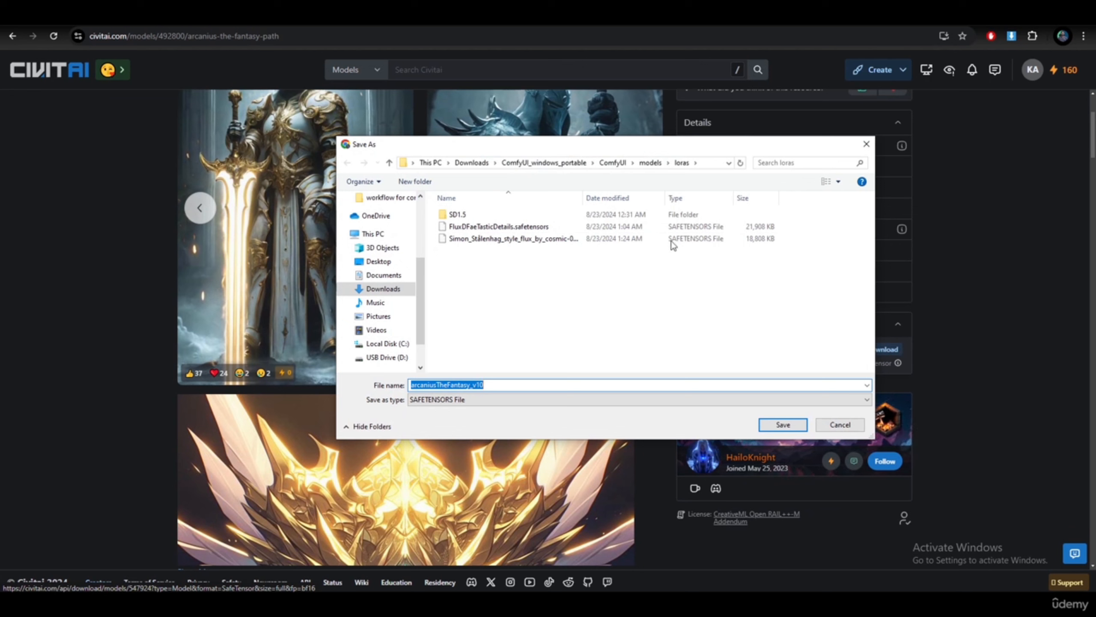
pyautogui.click(471, 163)
pyautogui.click(470, 359)
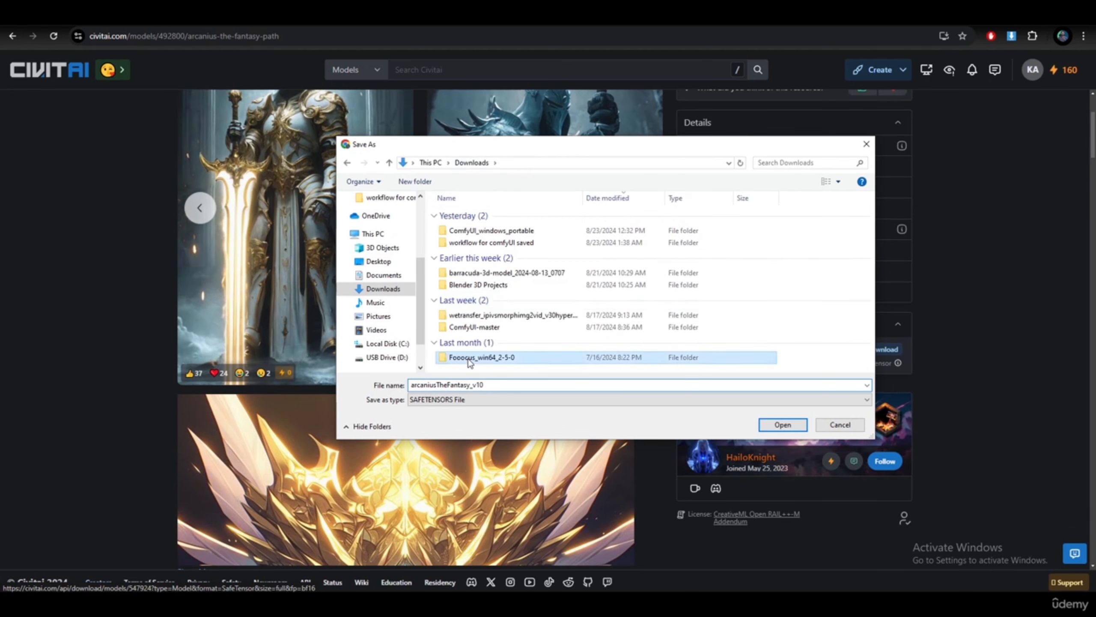
pyautogui.doubleClick(469, 360)
pyautogui.doubleClick(463, 215)
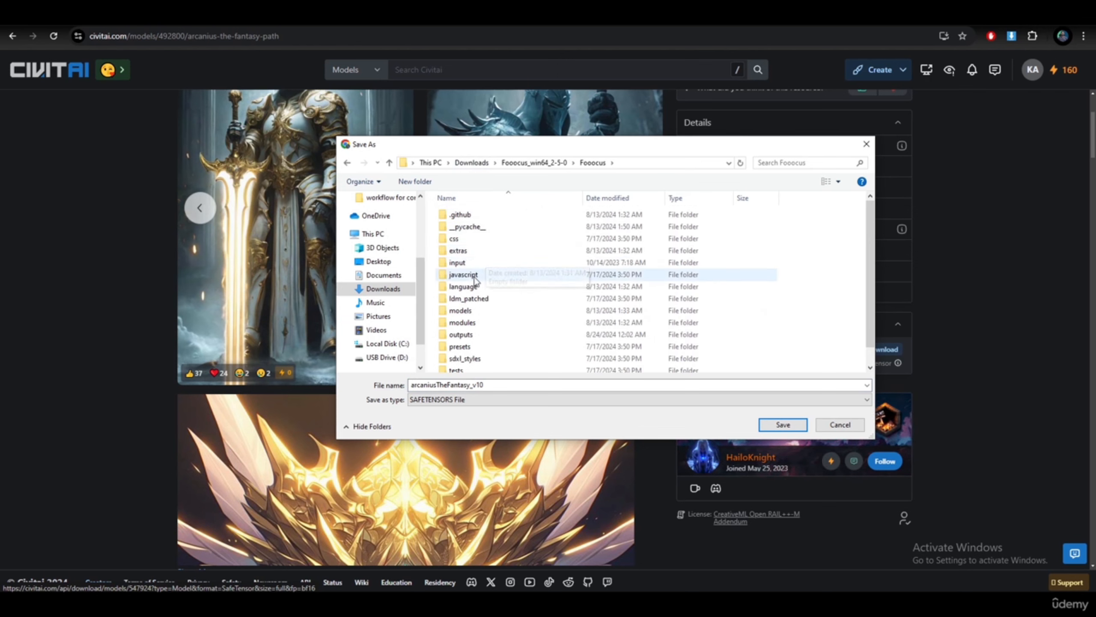
pyautogui.click(477, 299)
pyautogui.press('Down')
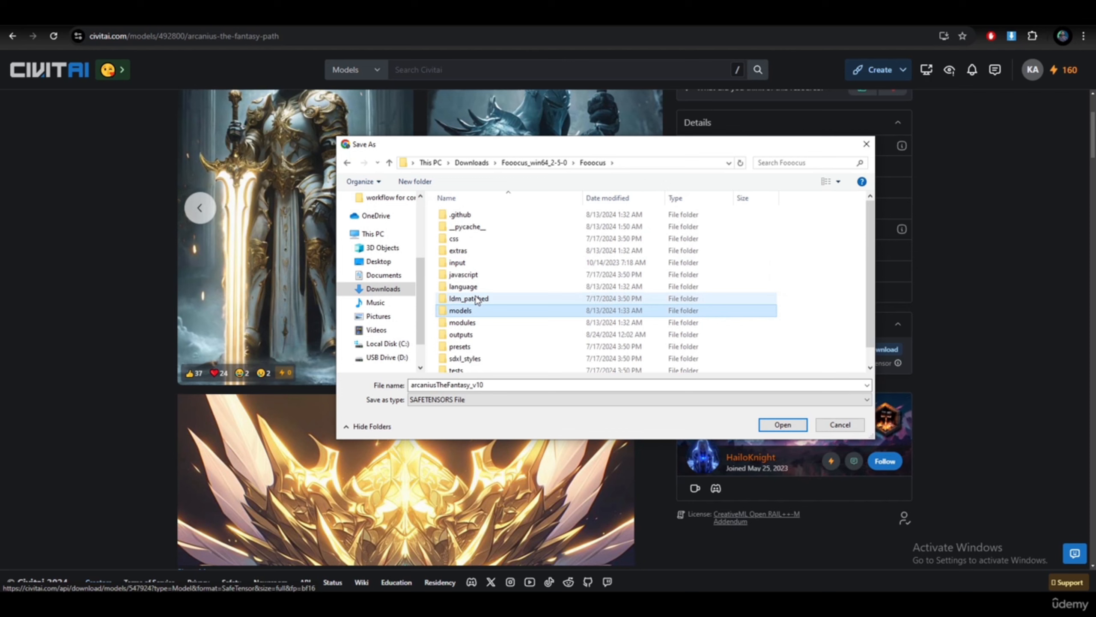
pyautogui.doubleClick(473, 311)
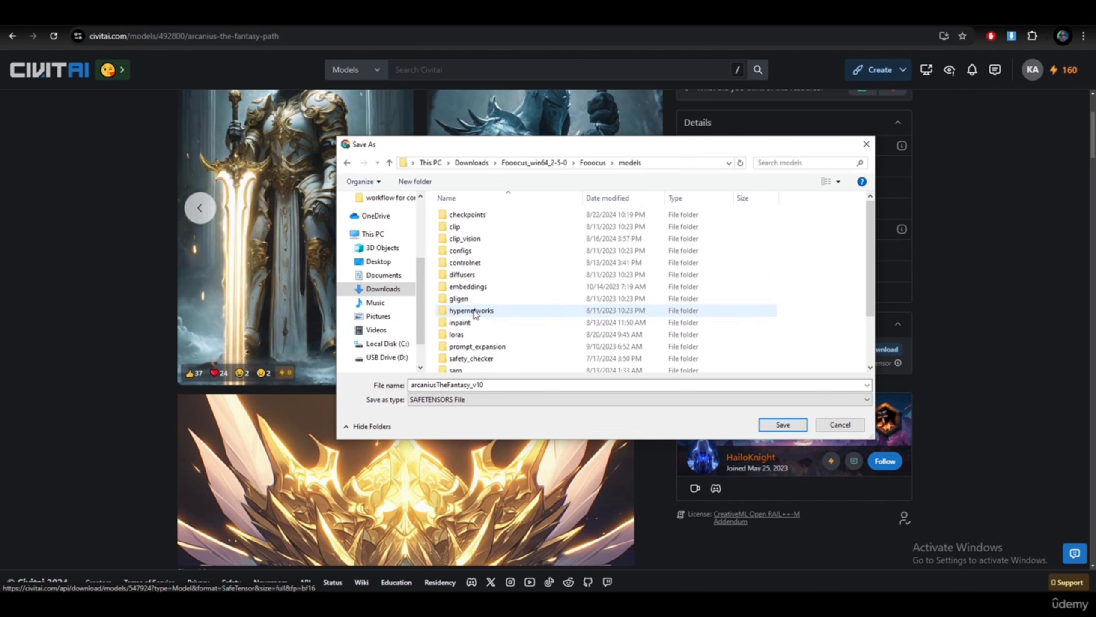
pyautogui.doubleClick(482, 217)
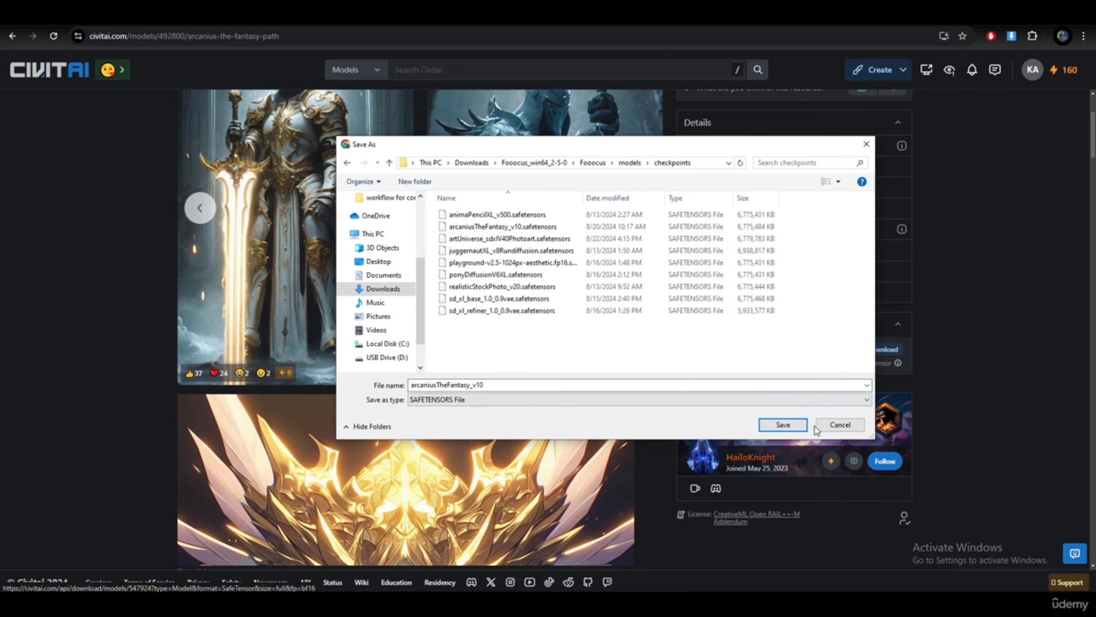
pyautogui.click(835, 427)
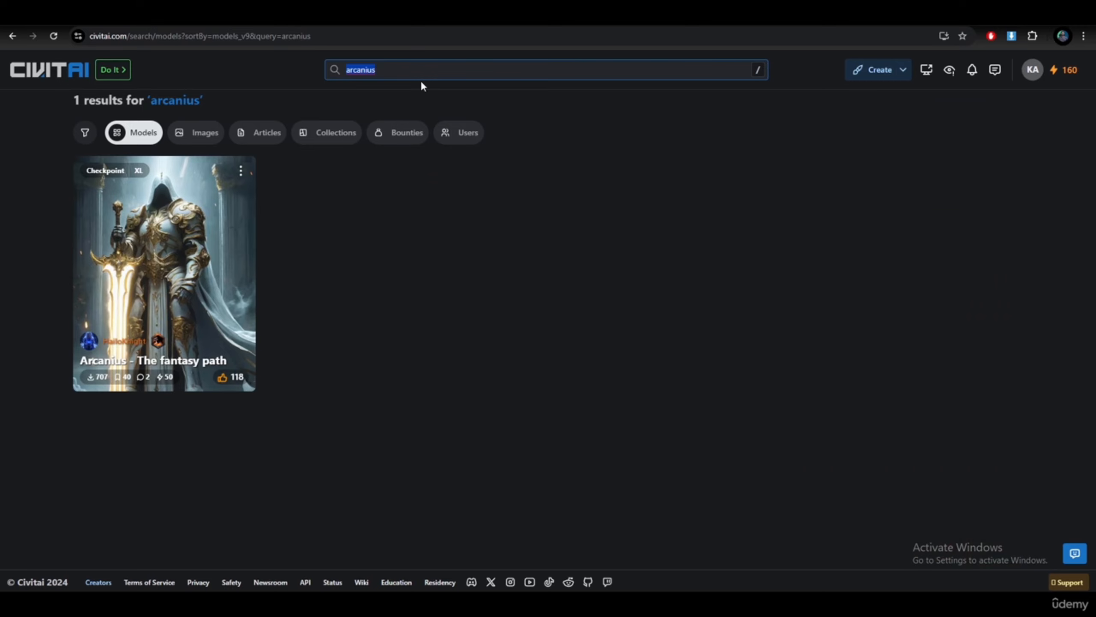
# - Search Civitai for "bosstyle" and open the Pony & XL Boss Battle LoRA page
pyautogui.write('bosssty')
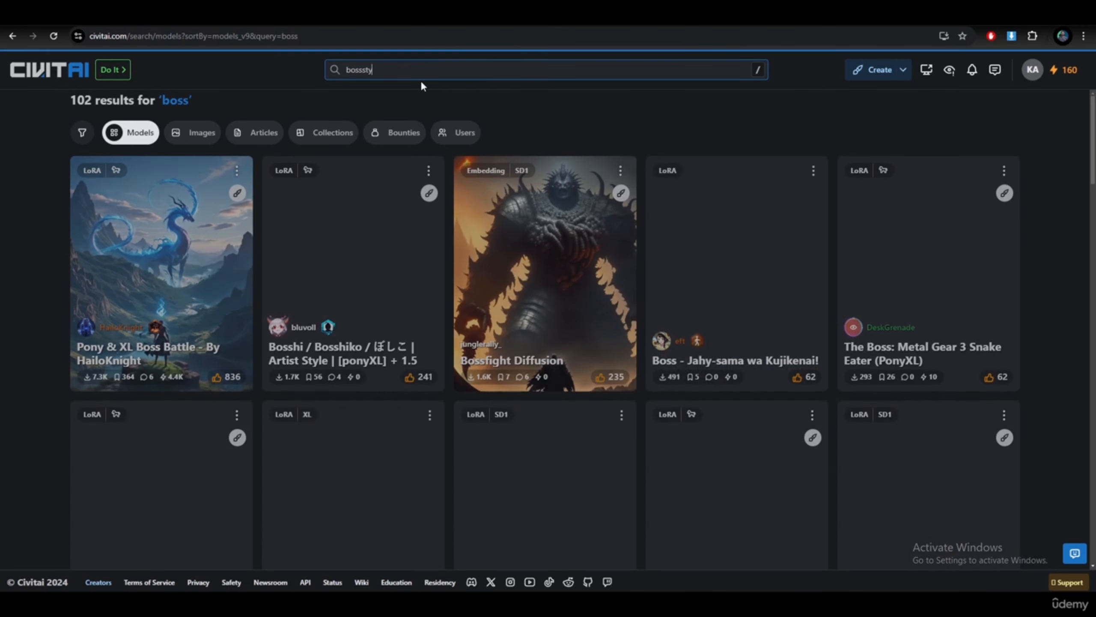
pyautogui.write('le')
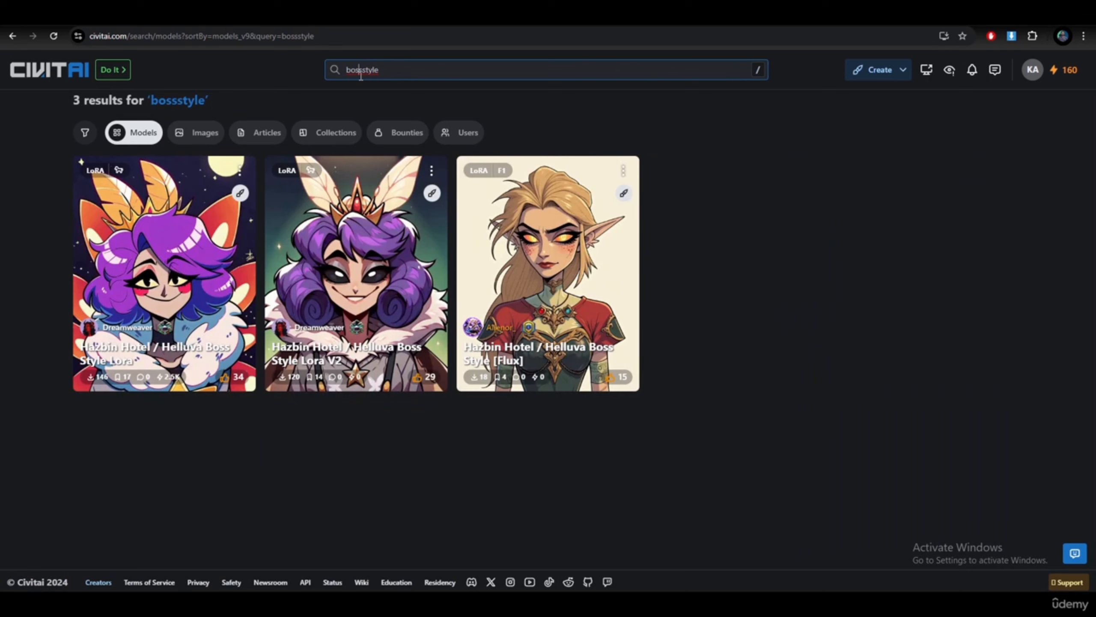
pyautogui.press('BackSpace')
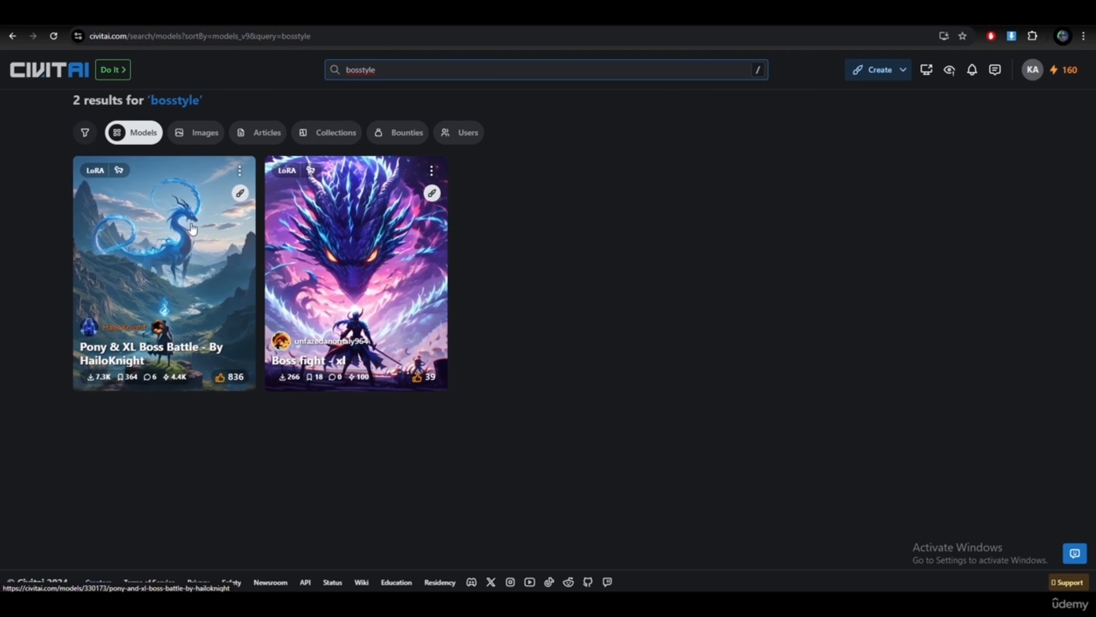
pyautogui.click(188, 253)
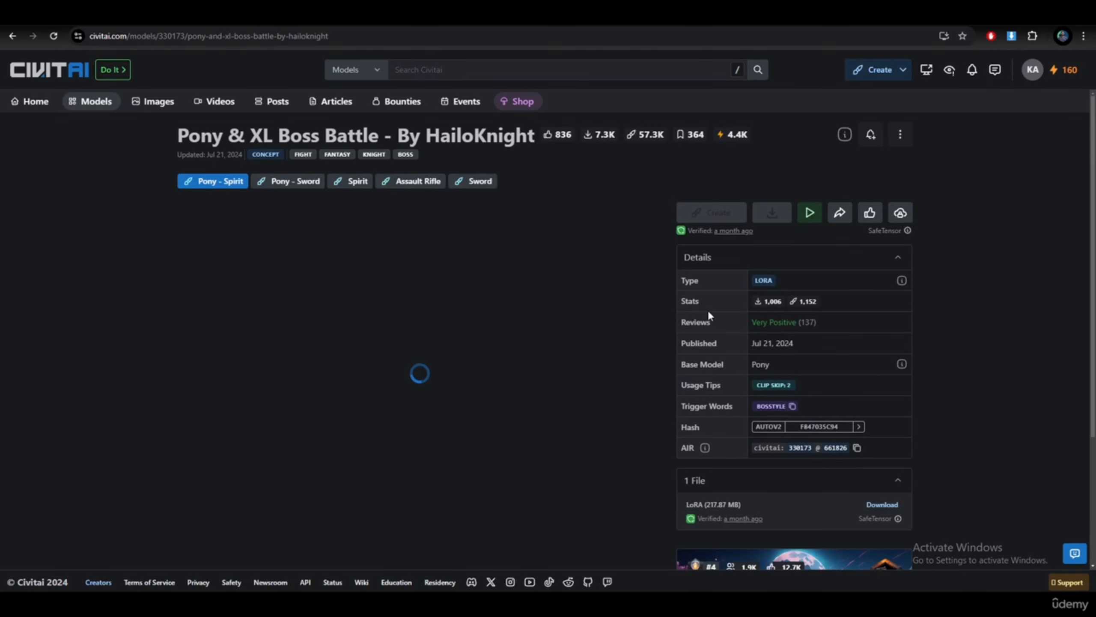
# - Download the Pony - Spirit LoRA as BossBattleSpiritPony into the models/loras folder of Fooocus_win64_2-5-0/Fooocus
pyautogui.scroll(-3, 1006, 320)
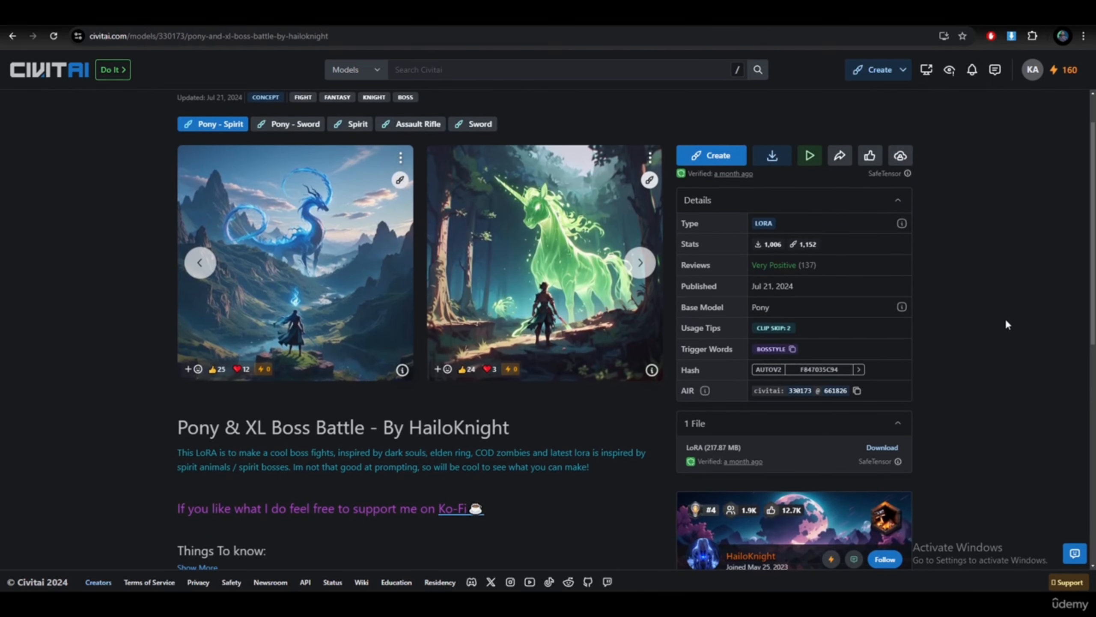
pyautogui.scroll(2, 1006, 321)
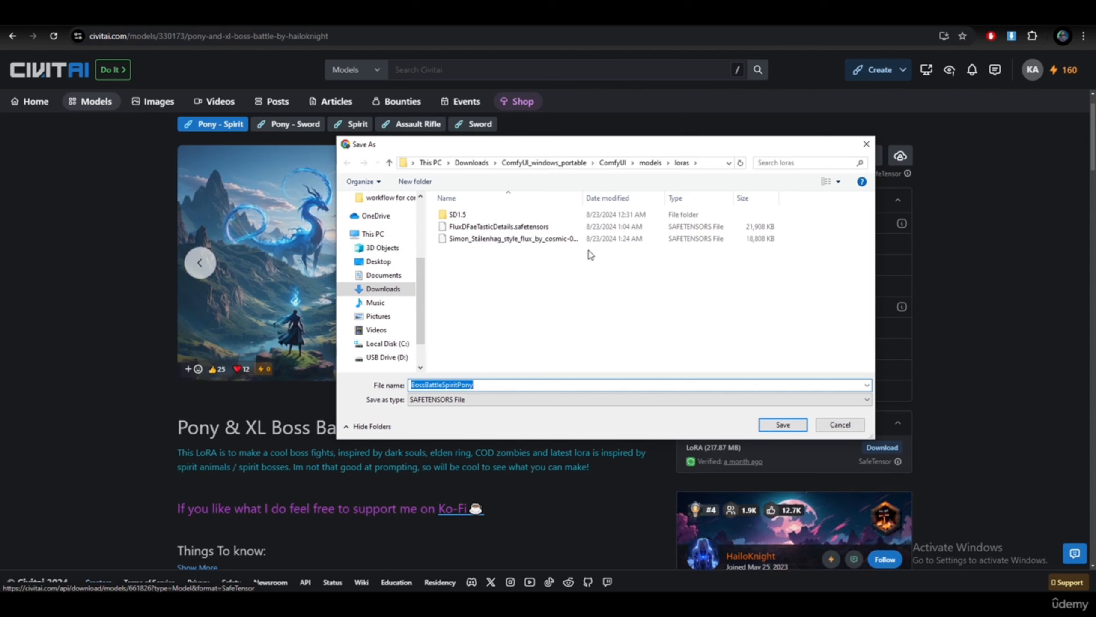
pyautogui.click(471, 162)
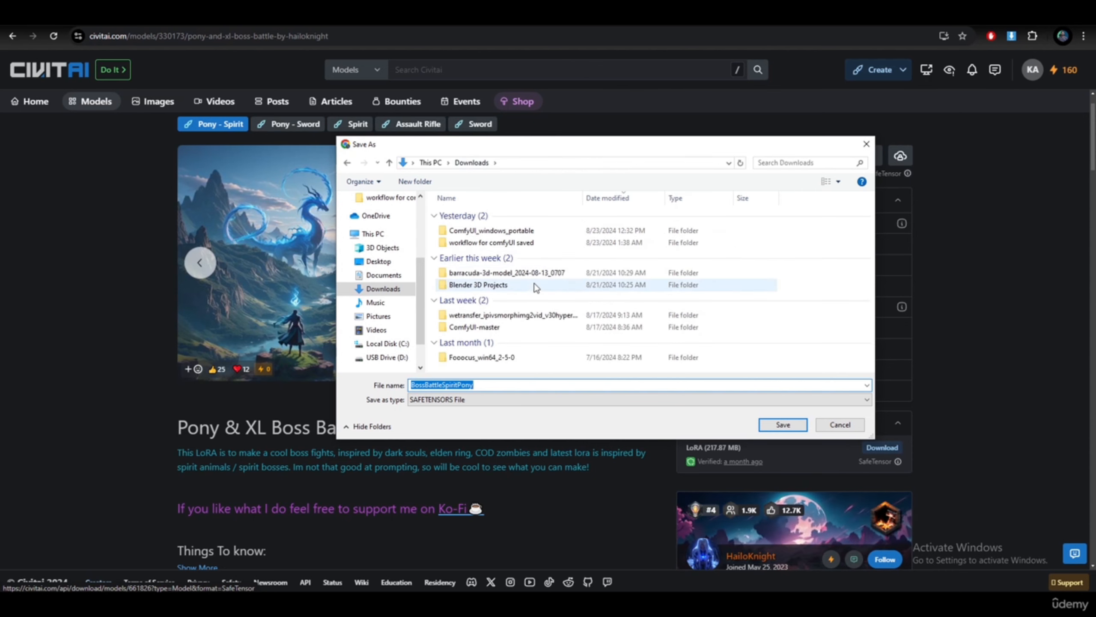
pyautogui.doubleClick(490, 358)
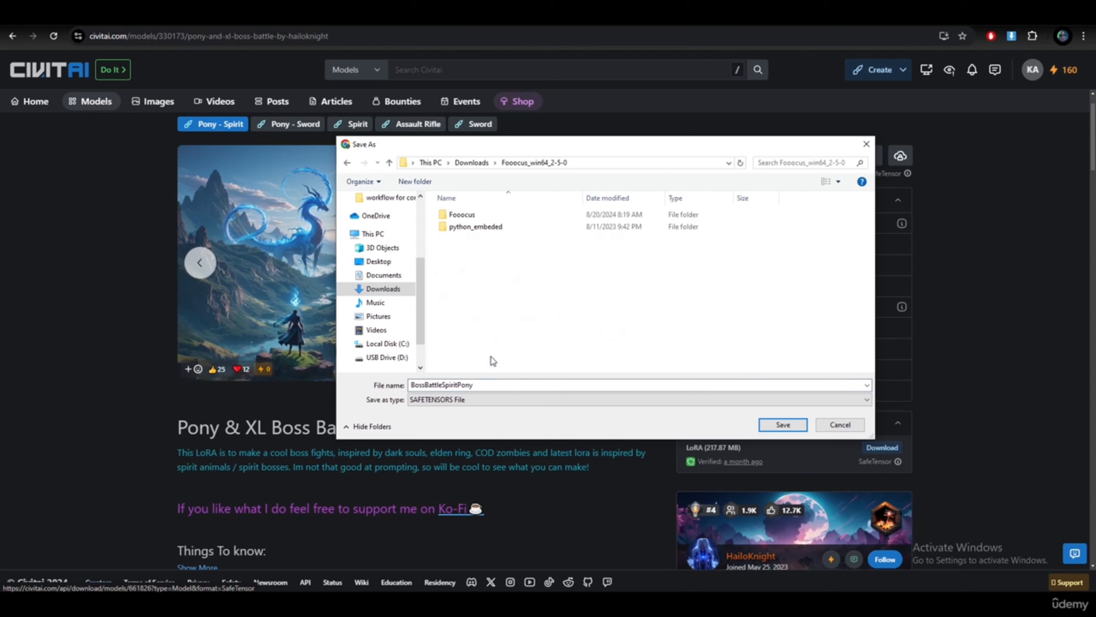
pyautogui.doubleClick(479, 215)
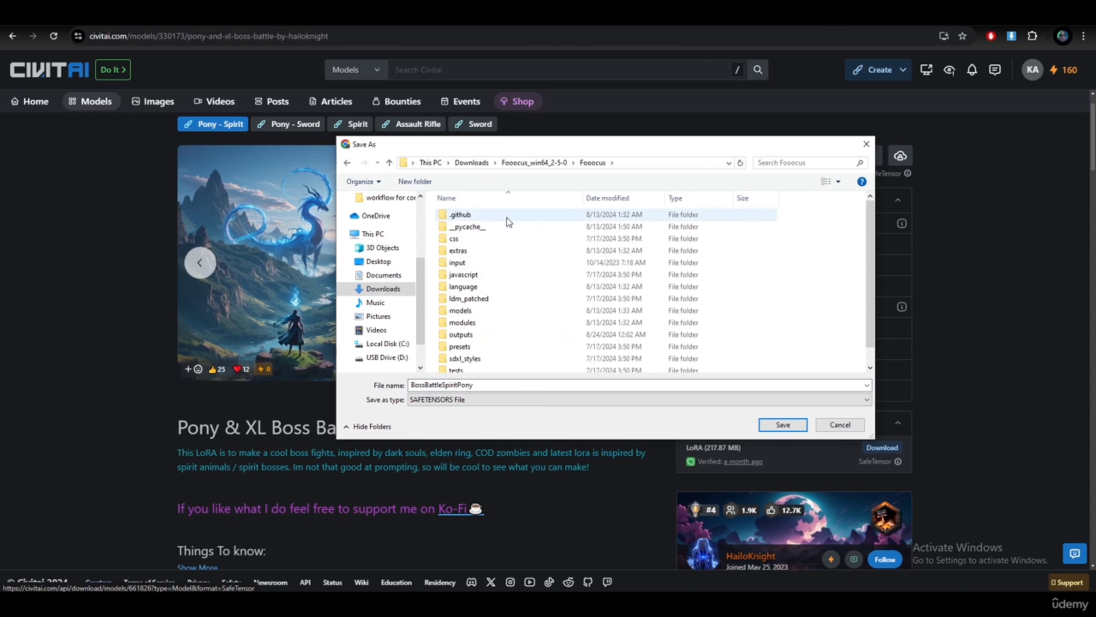
pyautogui.doubleClick(464, 310)
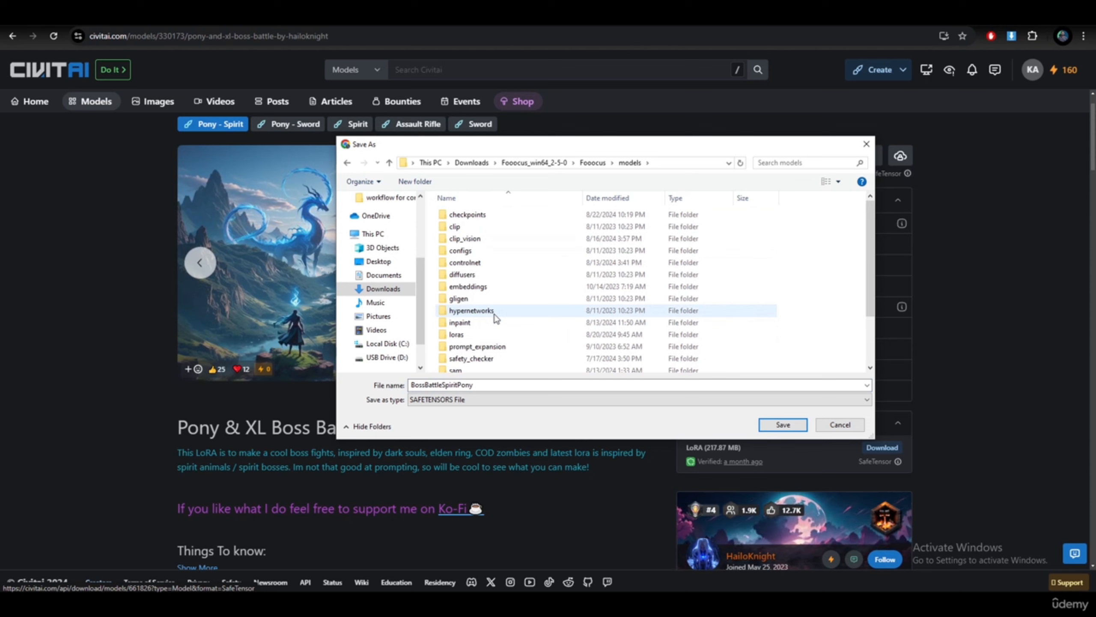
pyautogui.click(461, 335)
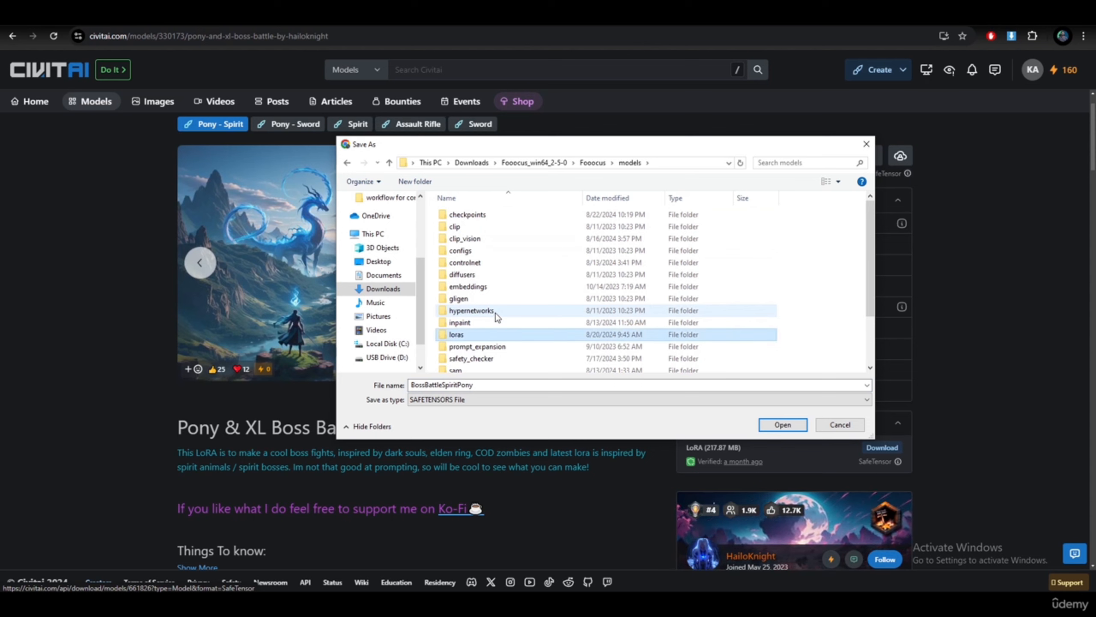
pyautogui.doubleClick(466, 337)
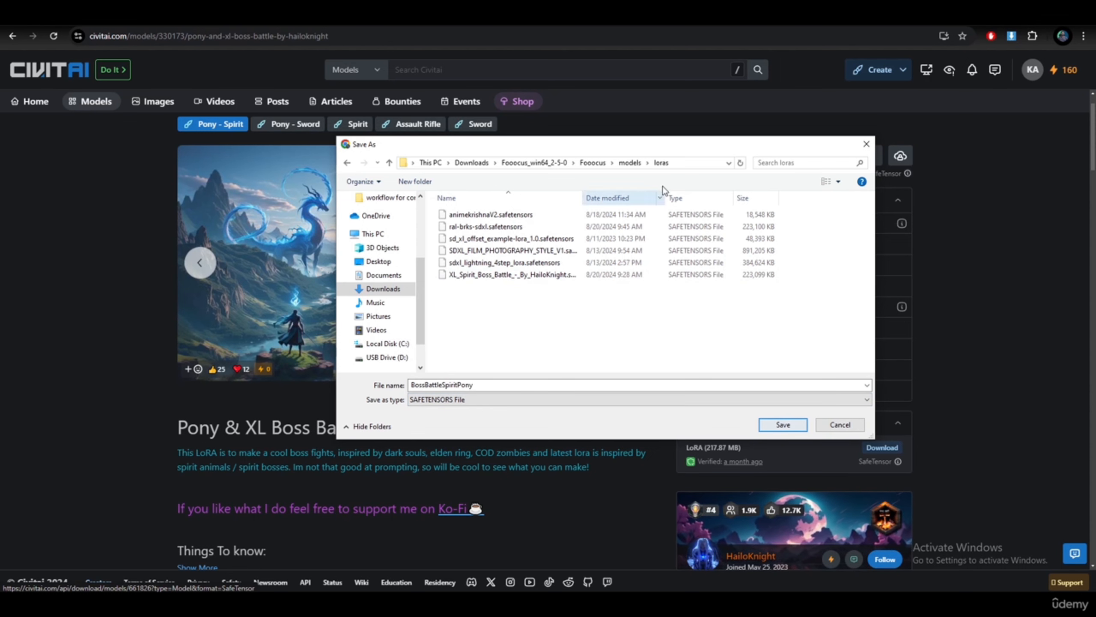
pyautogui.moveTo(684, 152); pyautogui.dragTo(550, 143)
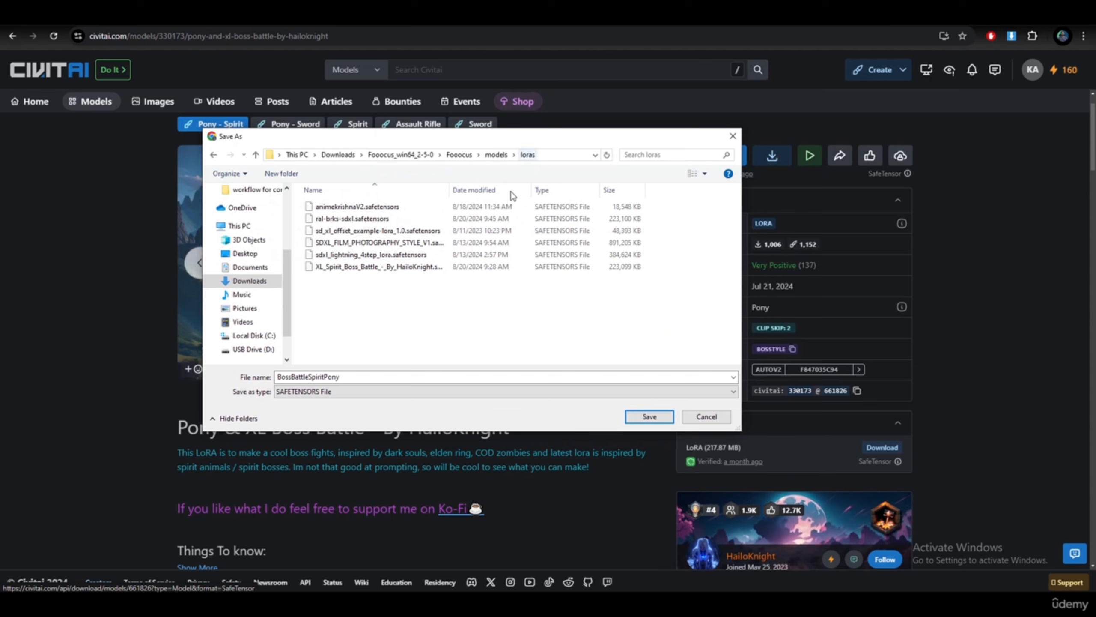
pyautogui.moveTo(443, 141); pyautogui.dragTo(628, 114)
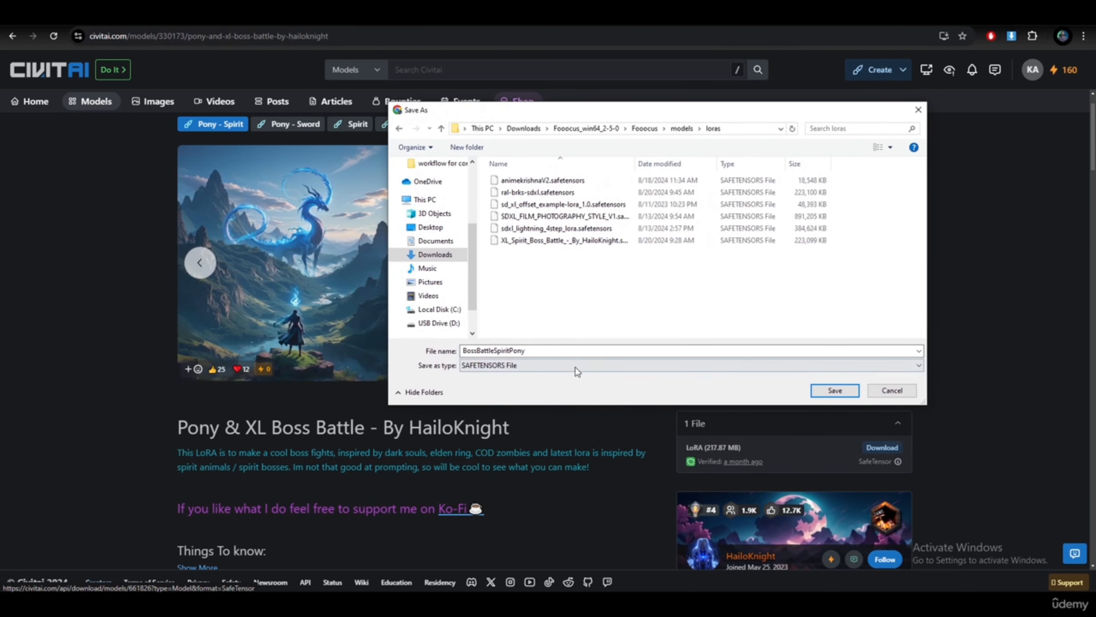
pyautogui.click(834, 390)
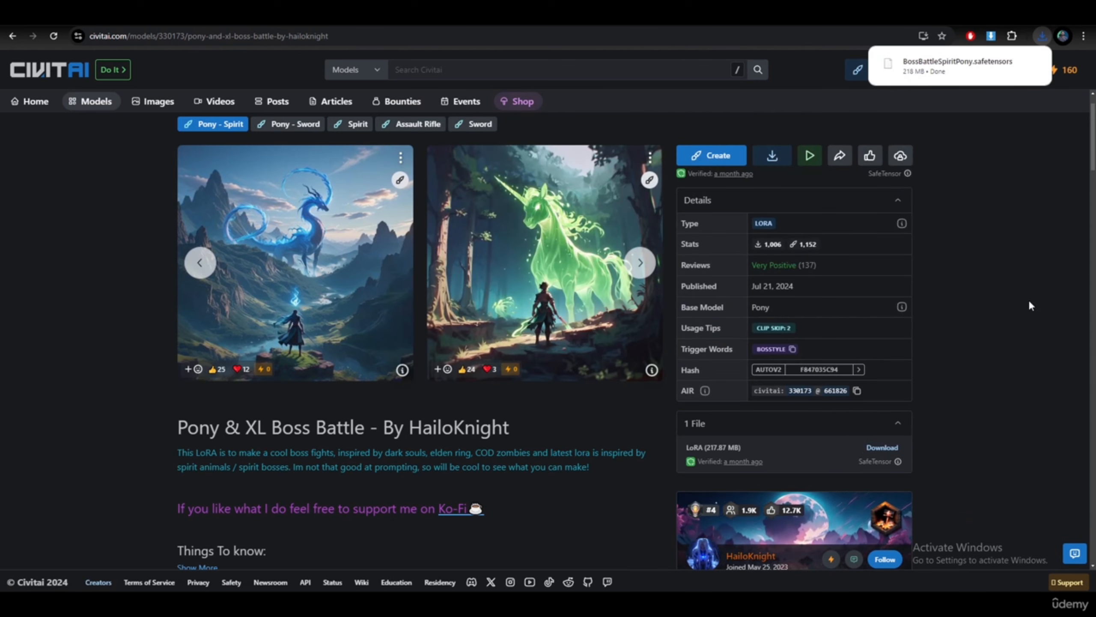
# - Copy the trigger word BOSSTYLE from the LoRA's details
pyautogui.moveTo(681, 349); pyautogui.dragTo(717, 350)
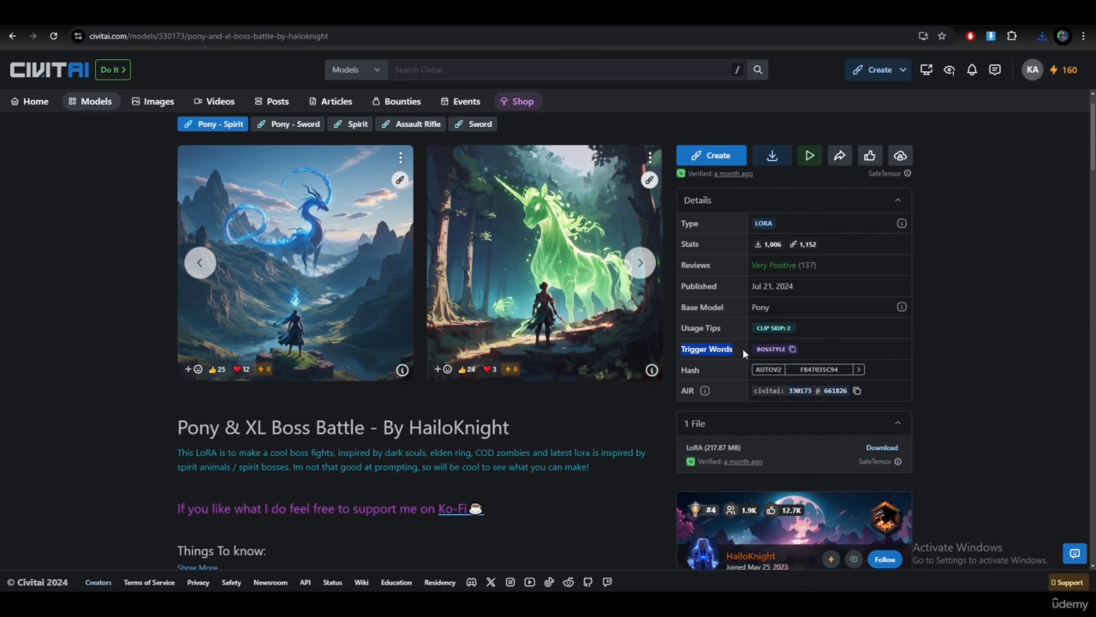
pyautogui.click(791, 352)
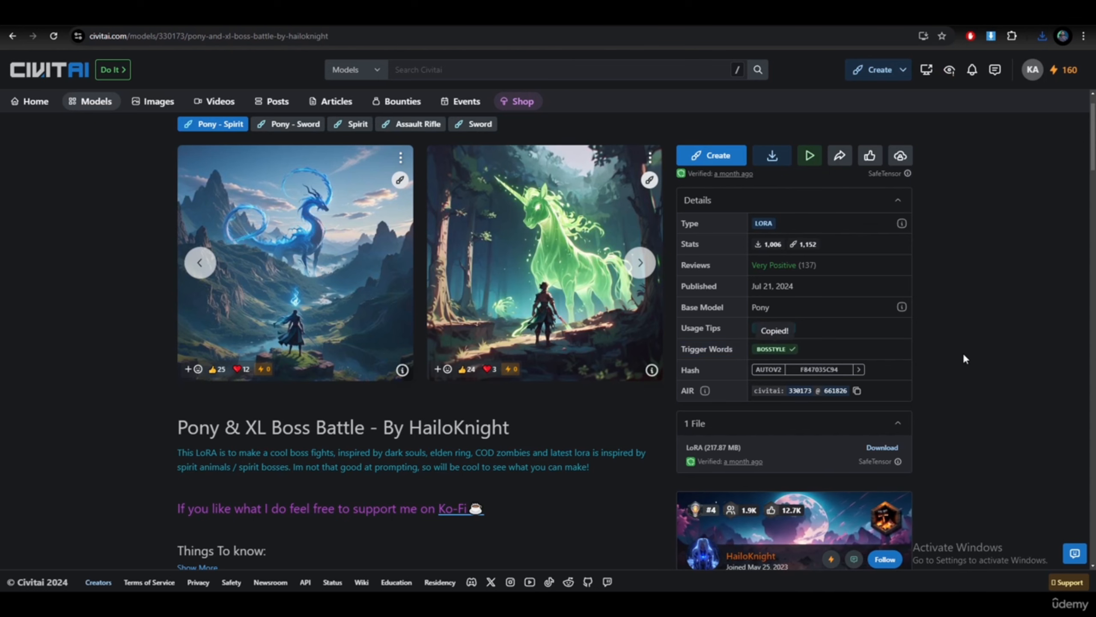
# - Switch to the Articles and resources Google Doc and paste the copied BOSSTYLE trigger word after "frog jumping into the pond,"
pyautogui.hotkey('alt', 'Tab')
pyautogui.press('Escape')
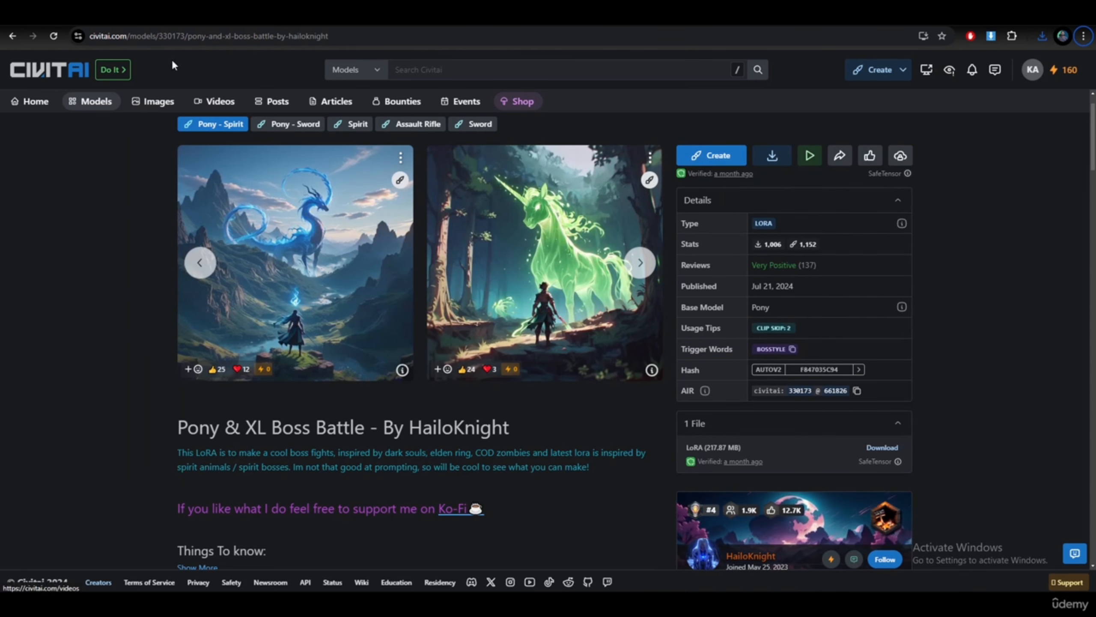
pyautogui.hotkey('ctrl', 't')
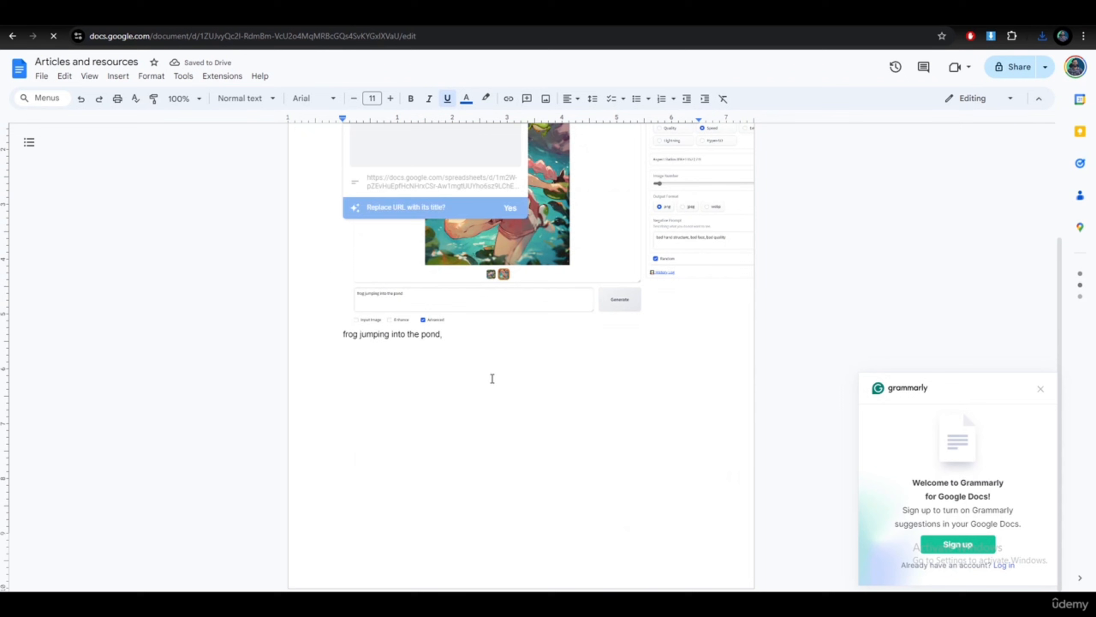
pyautogui.doubleClick(485, 337)
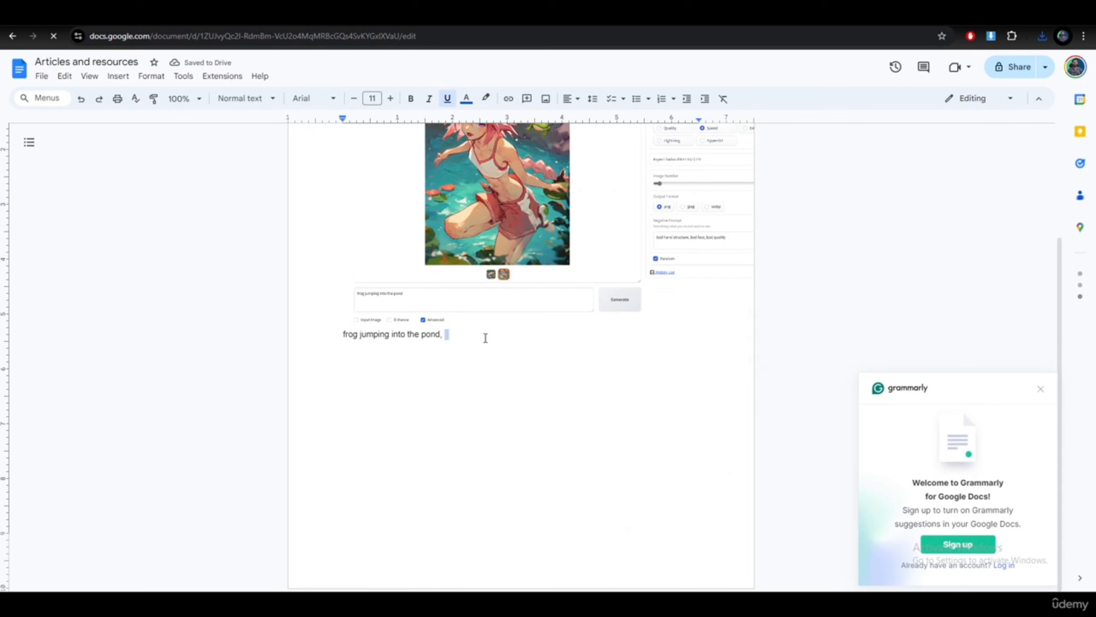
pyautogui.hotkey('ctrl', 'v')
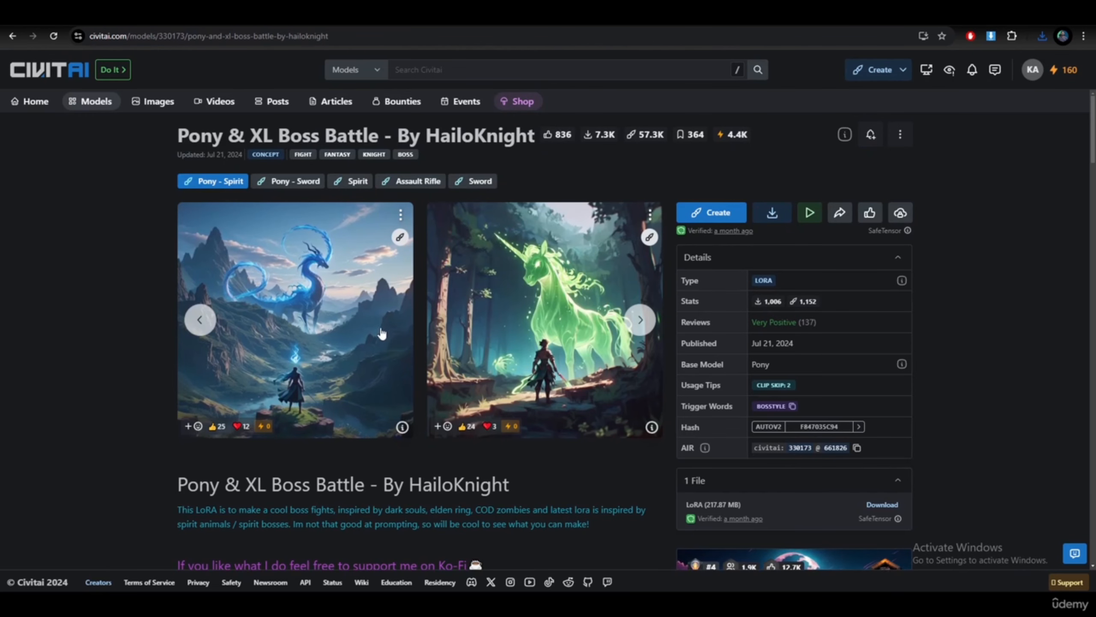
# - Copy the full prompt from Civitai's blue dragon sample image and paste it as the prompt in Fooocus
pyautogui.click(338, 326)
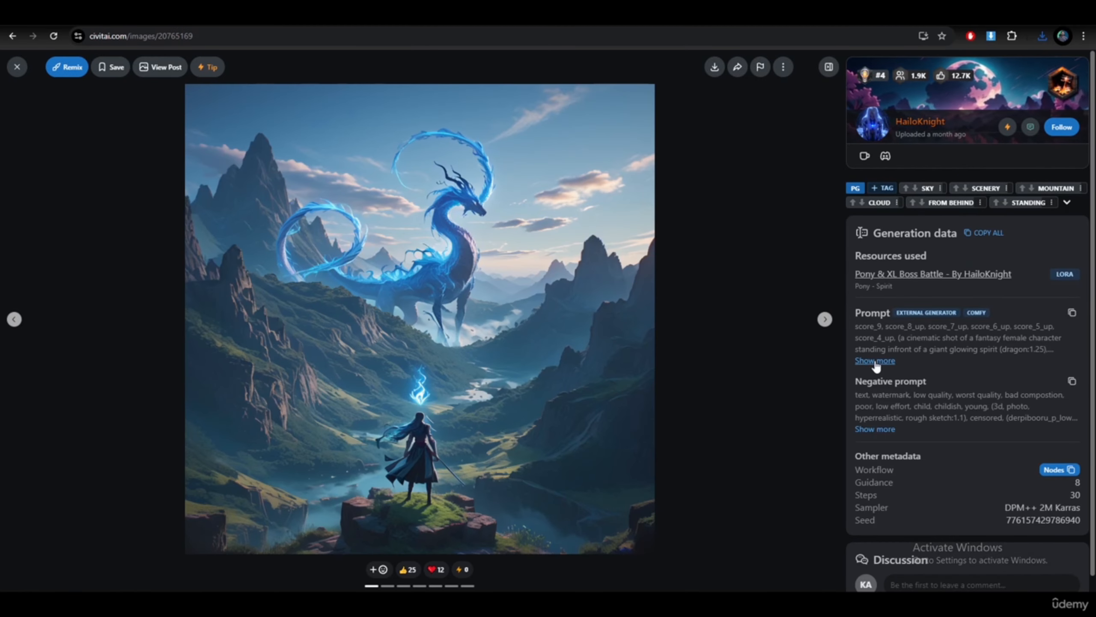
pyautogui.click(875, 361)
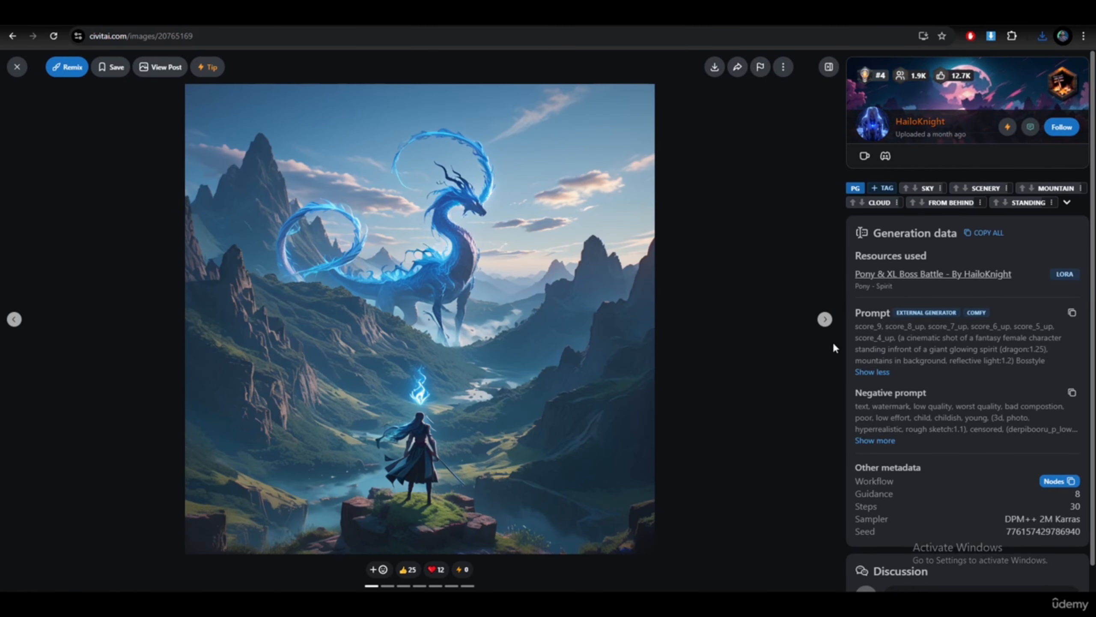
pyautogui.moveTo(856, 326); pyautogui.dragTo(1051, 363)
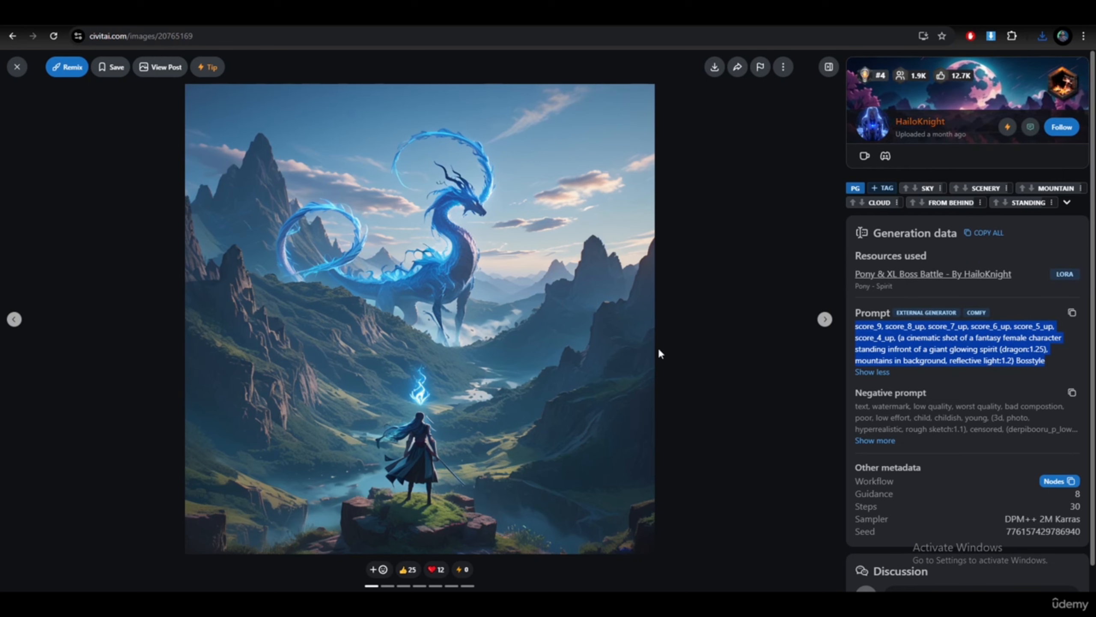
pyautogui.hotkey('alt', 'Tab')
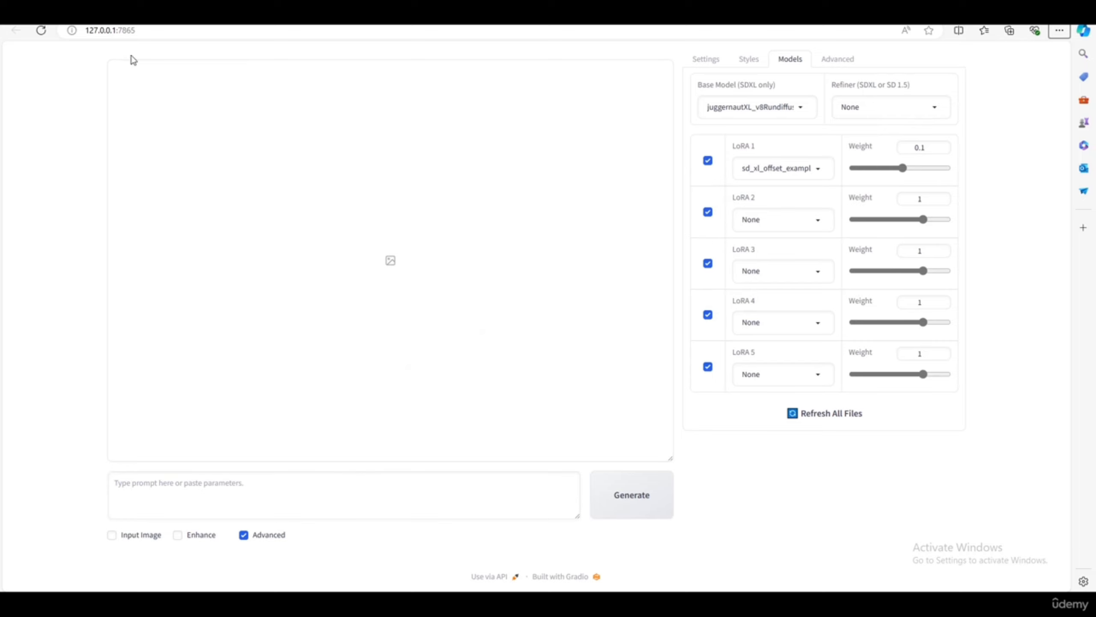
pyautogui.click(331, 502)
pyautogui.hotkey('ctrl', 'v')
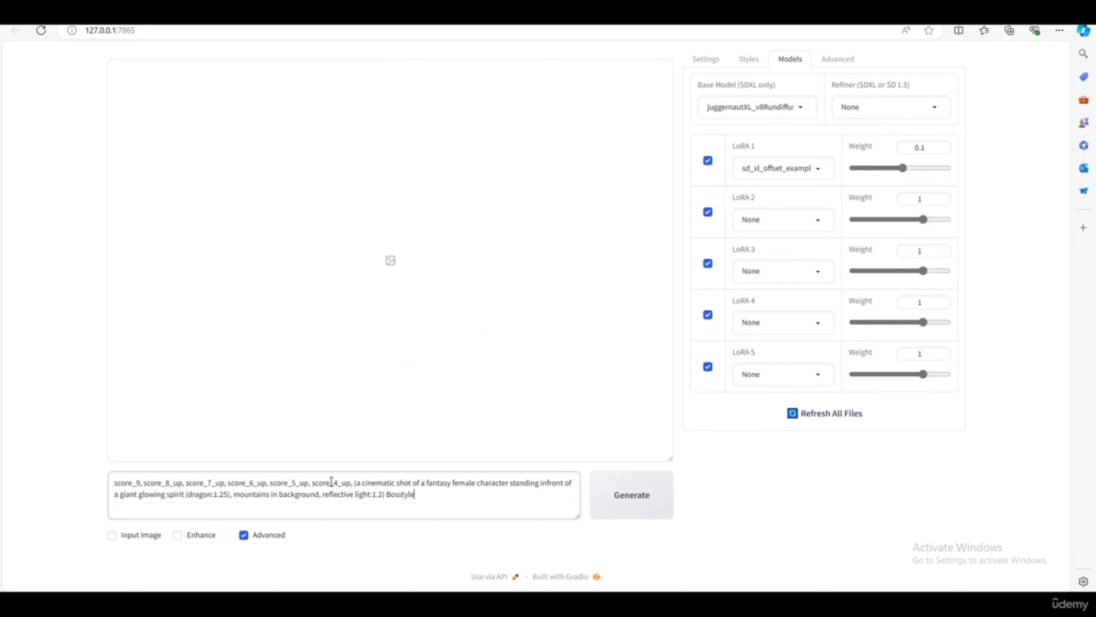
# - Copy the complete negative prompt from the dragon image on Civitai and paste it as the negative prompt in Fooocus
pyautogui.click(706, 60)
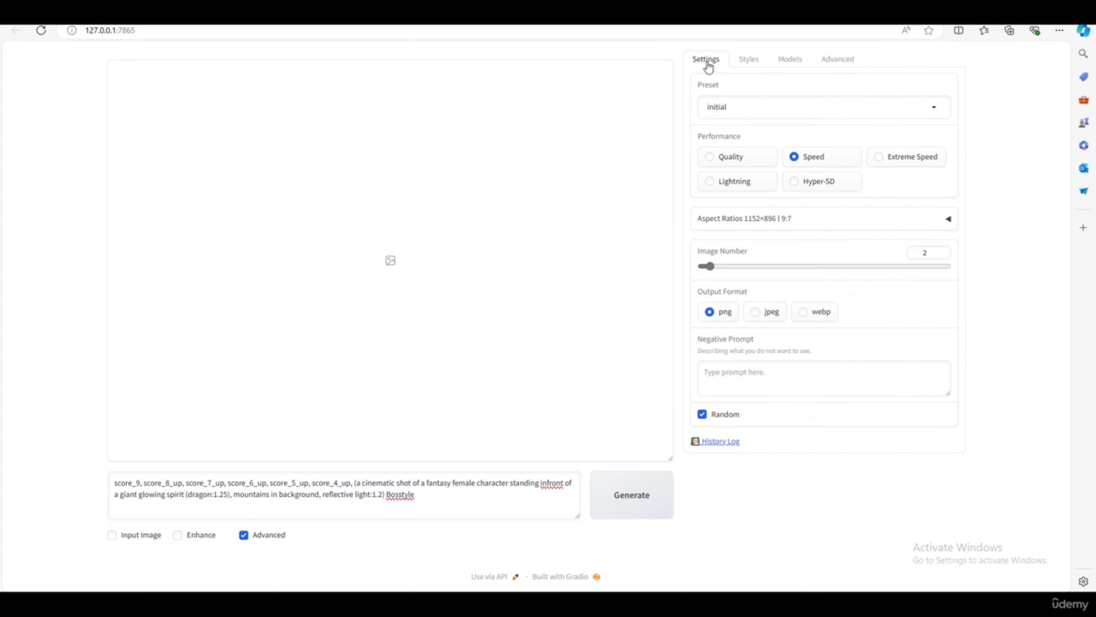
pyautogui.click(766, 376)
pyautogui.hotkey('alt', 'Tab')
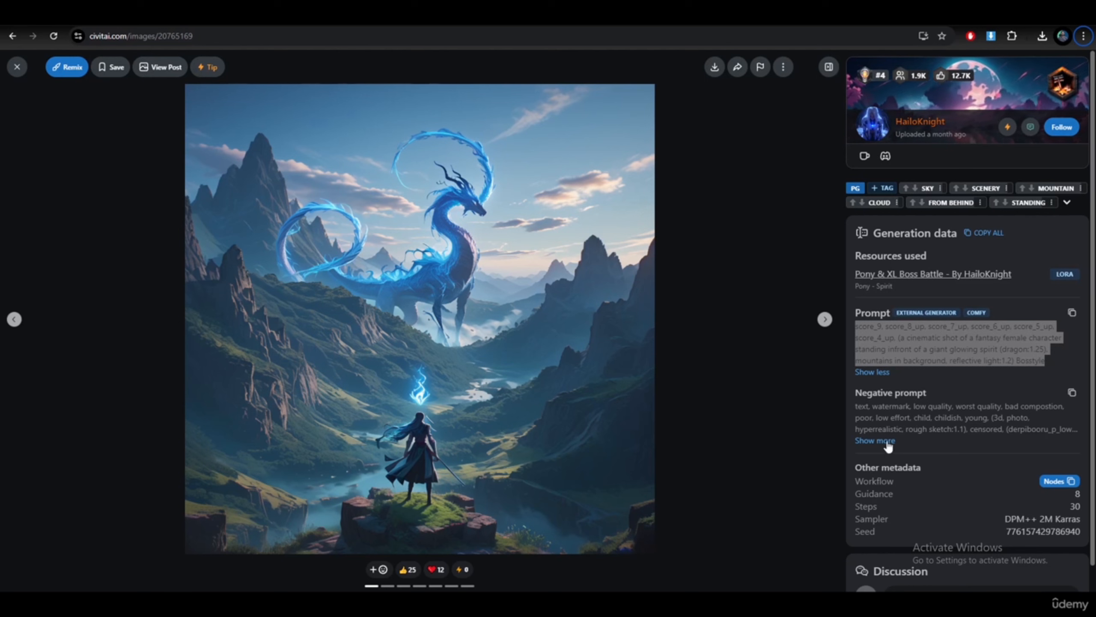
pyautogui.click(856, 408)
pyautogui.moveTo(856, 408); pyautogui.dragTo(993, 441)
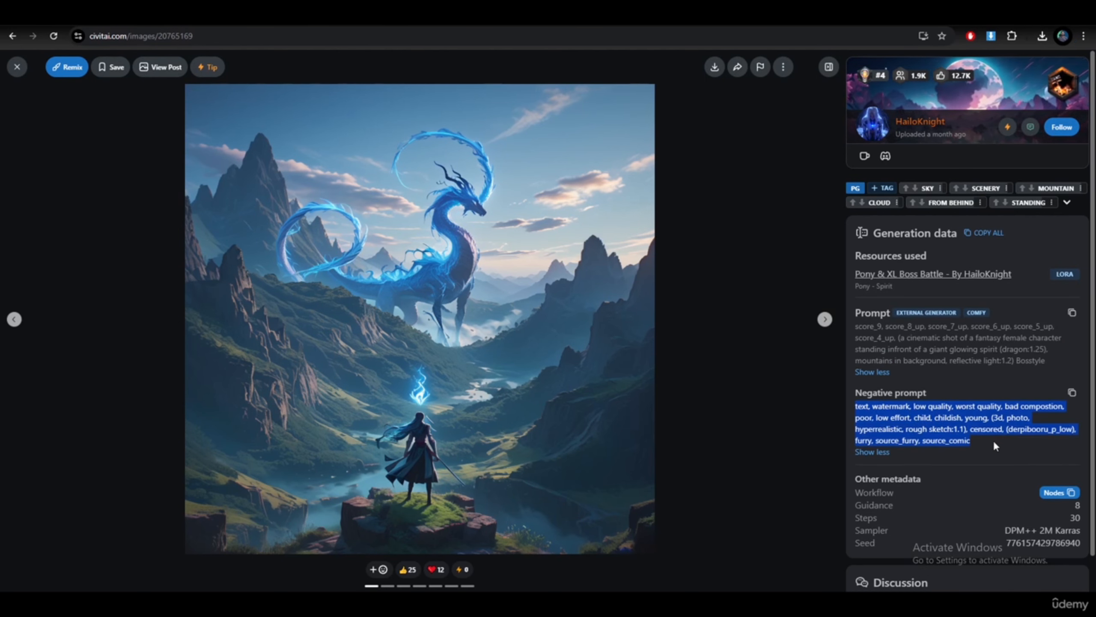
pyautogui.hotkey('alt', 'Tab')
pyautogui.click(739, 372)
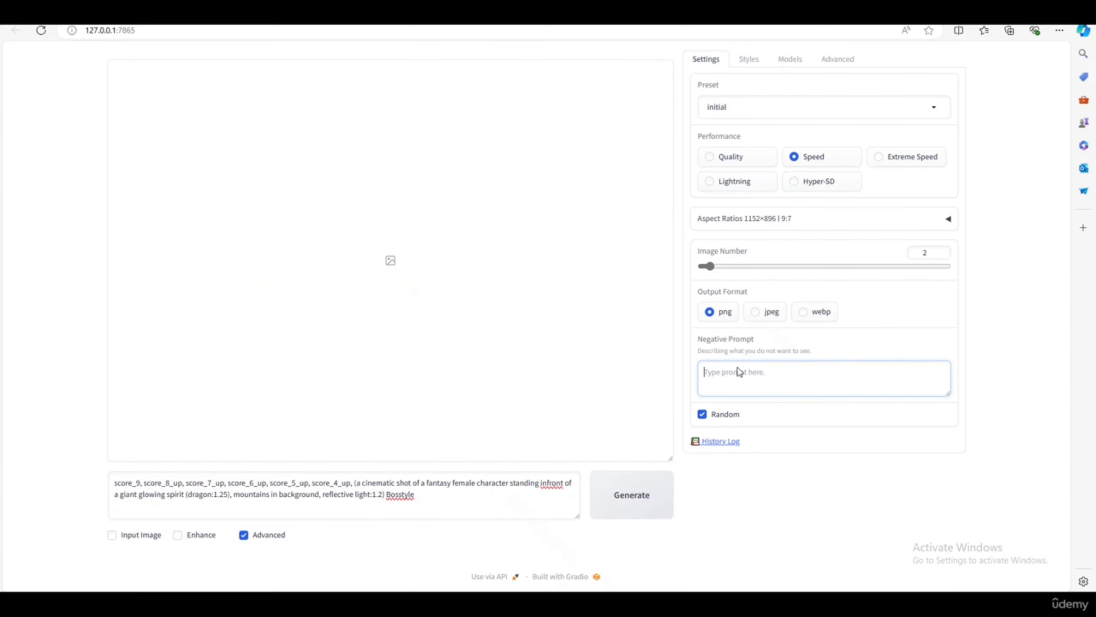
pyautogui.hotkey('ctrl', 'v')
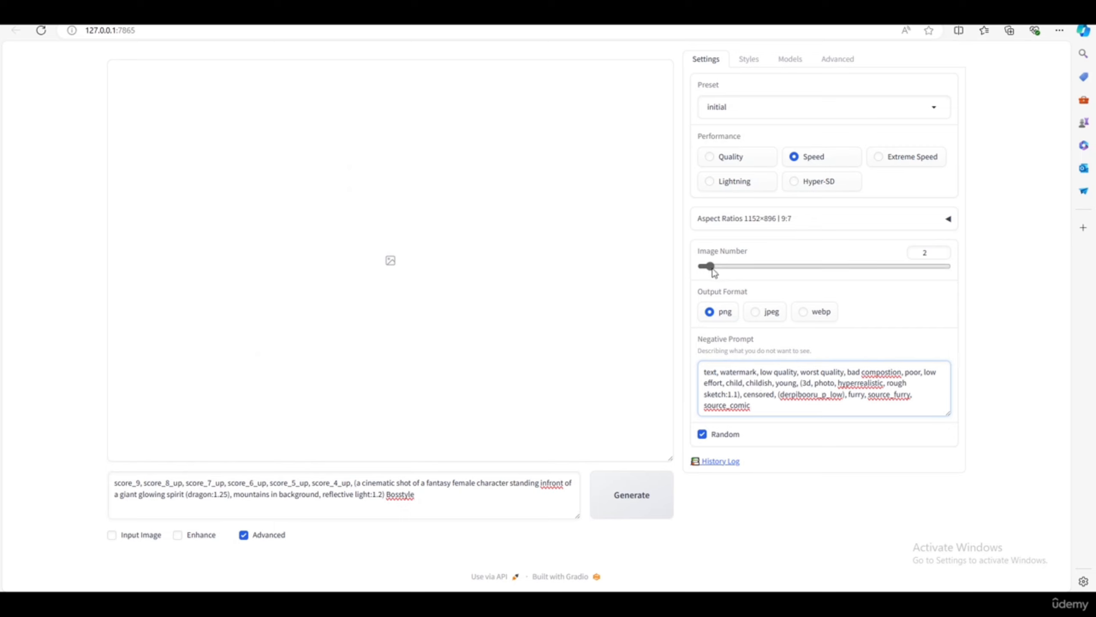
pyautogui.click(1011, 240)
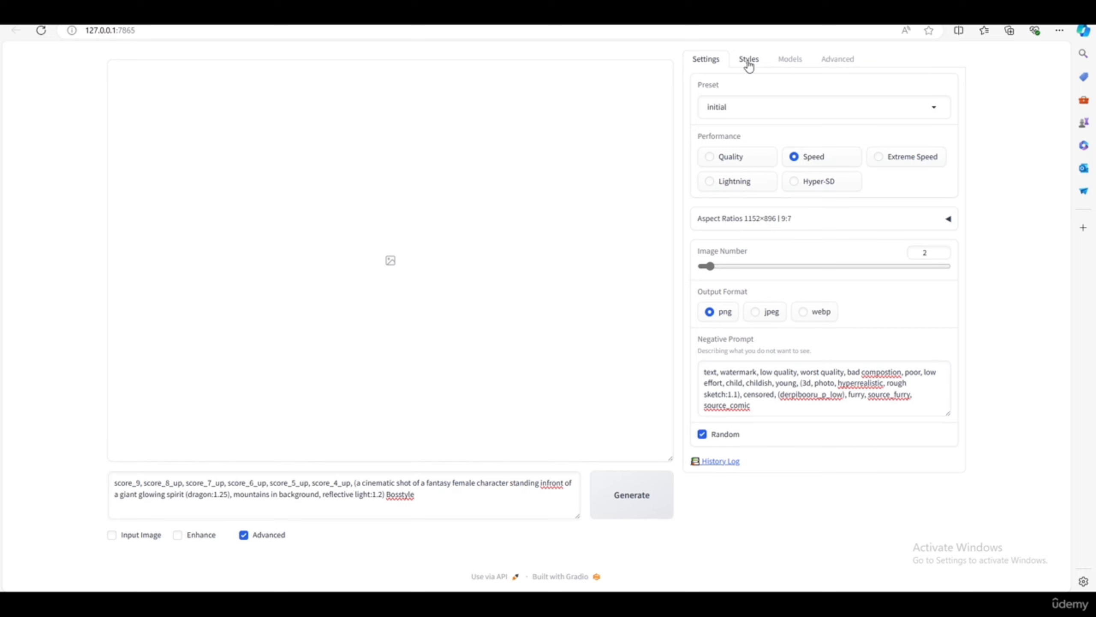
pyautogui.click(738, 105)
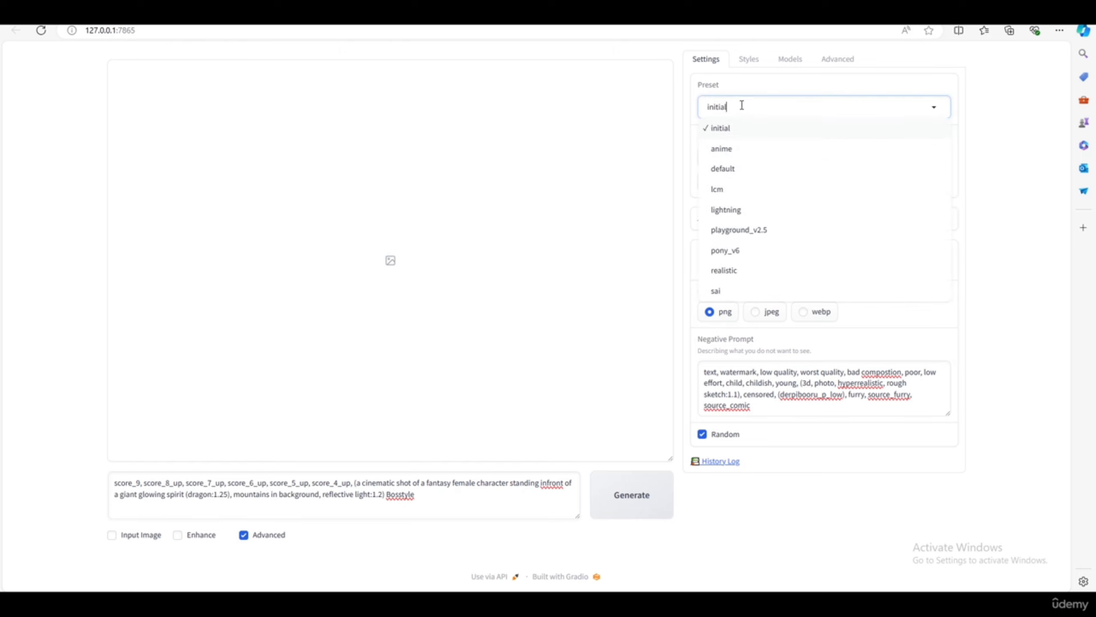
pyautogui.click(1011, 139)
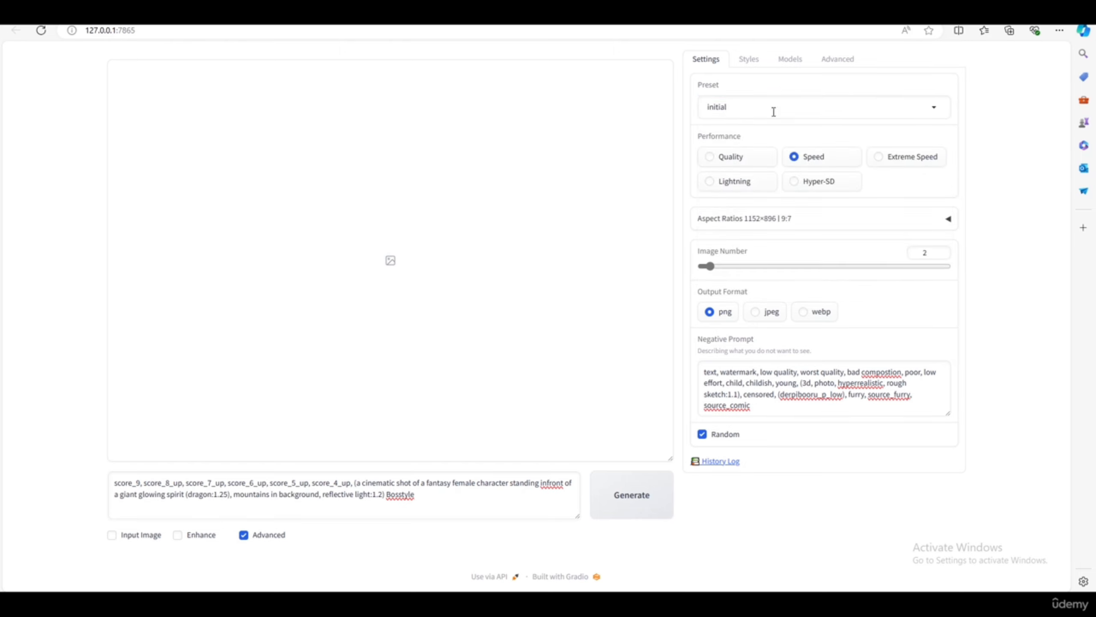
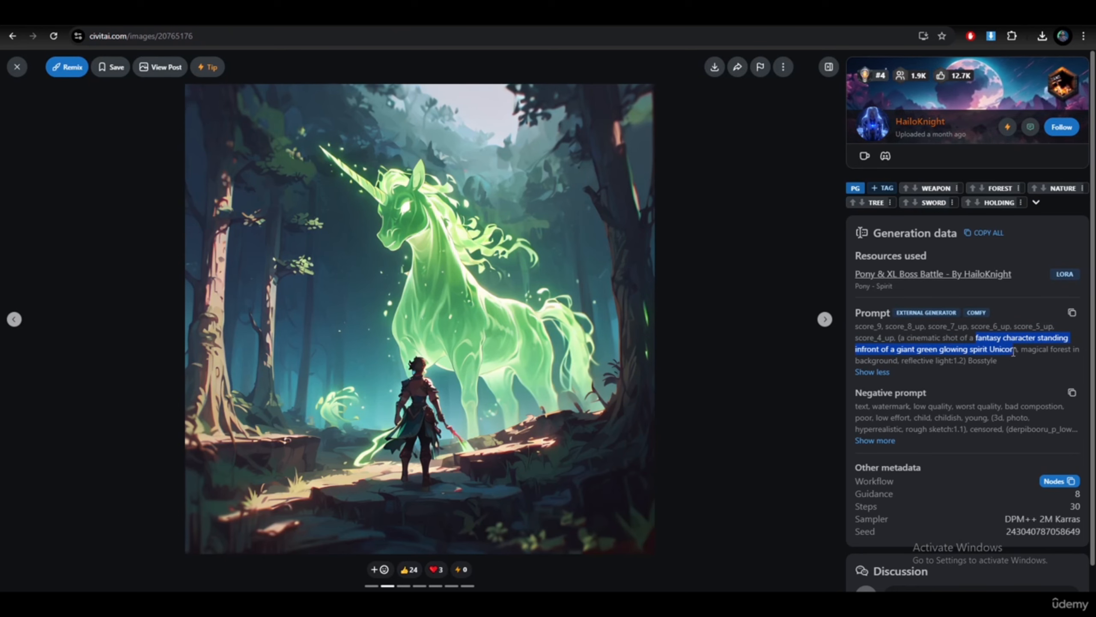
# - In Fooocus, replace the prompt text before the final bosstyle with "fantasy character standing infront of a giant green glowing spirit Unicorn"
pyautogui.hotkey('alt', 'Tab')
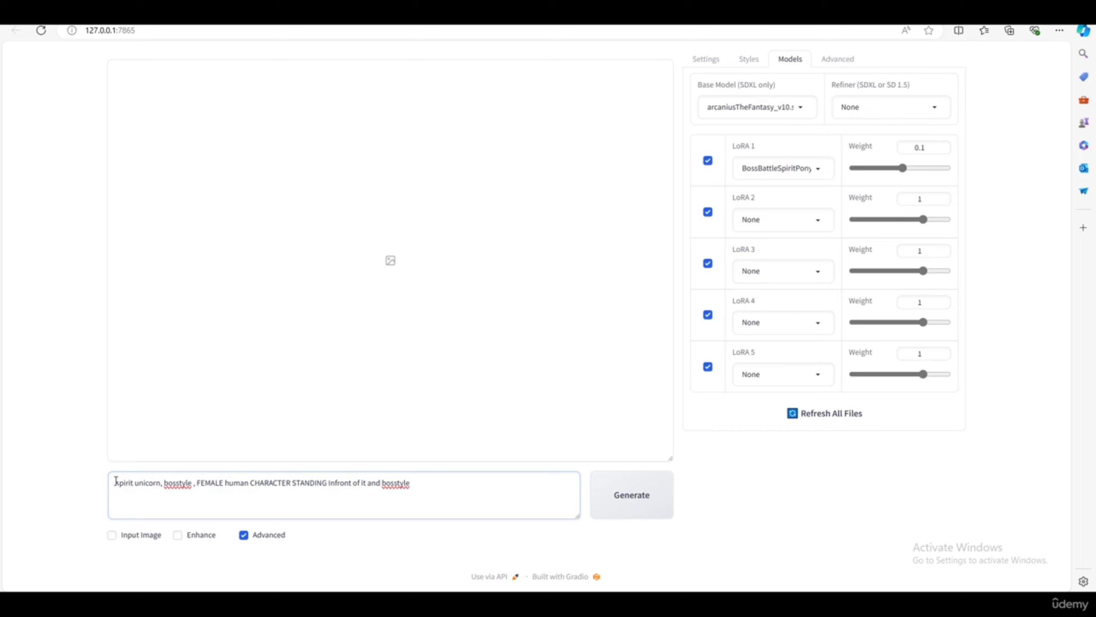
pyautogui.moveTo(116, 480); pyautogui.dragTo(382, 482)
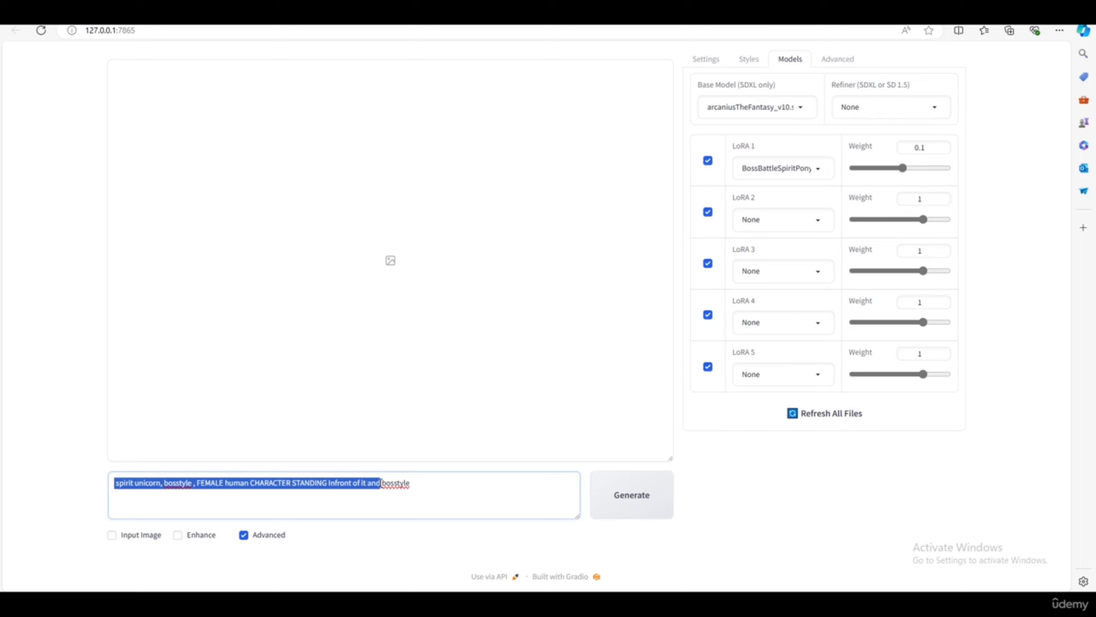
pyautogui.write('fantasy character standing infront of a giant green glowing spirit Unicorn')
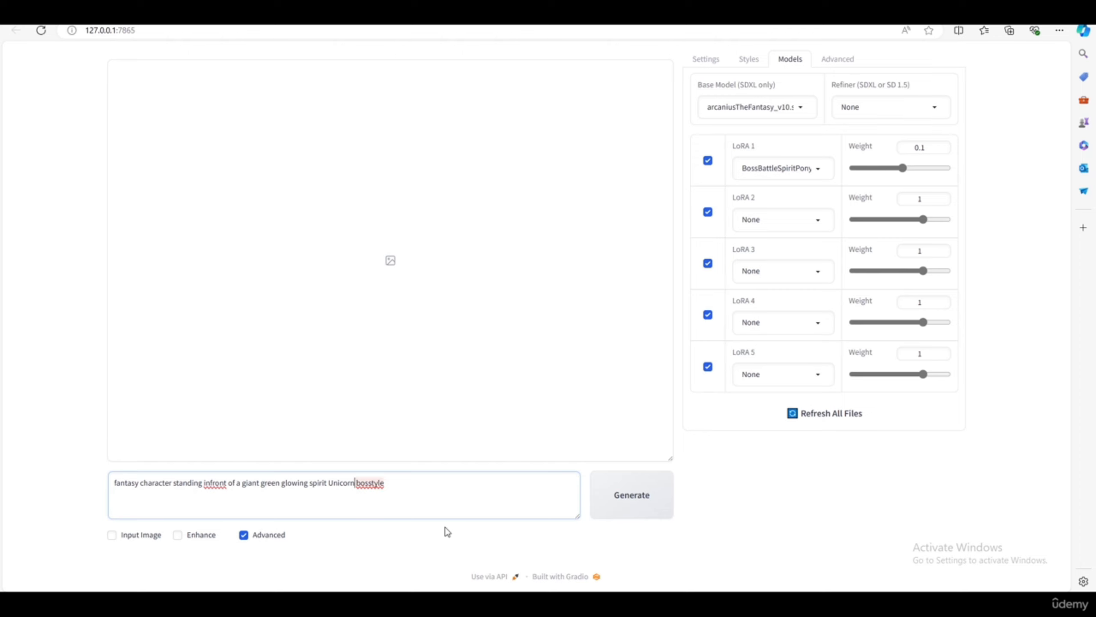
# - Copy "magical forest in background" from Civitai's unicorn prompt, separate Unicorn and bosstyle with a comma in Fooocus, and append the copied phrase
pyautogui.hotkey('alt', 'Tab')
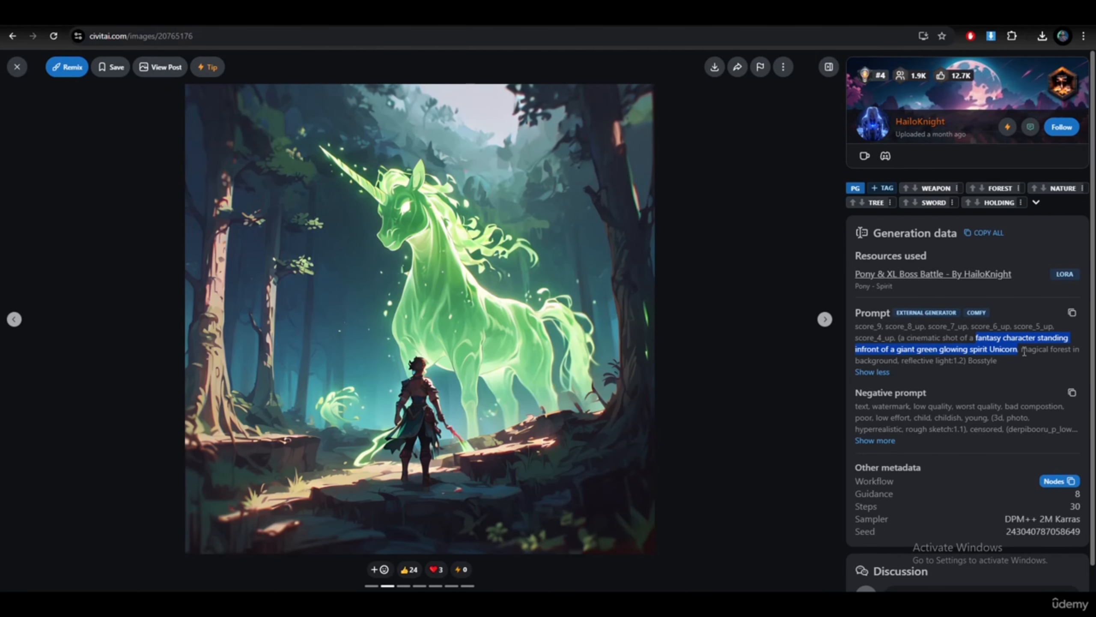
pyautogui.moveTo(1024, 352); pyautogui.dragTo(897, 359)
pyautogui.hotkey('ctrl', 'c')
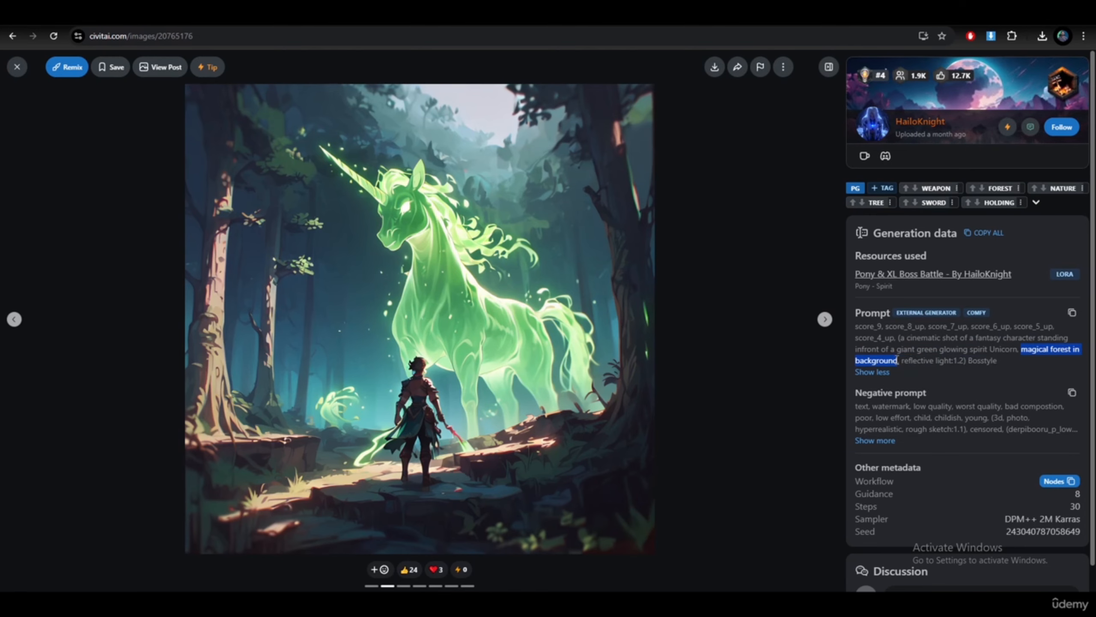
pyautogui.hotkey('alt', 'Tab')
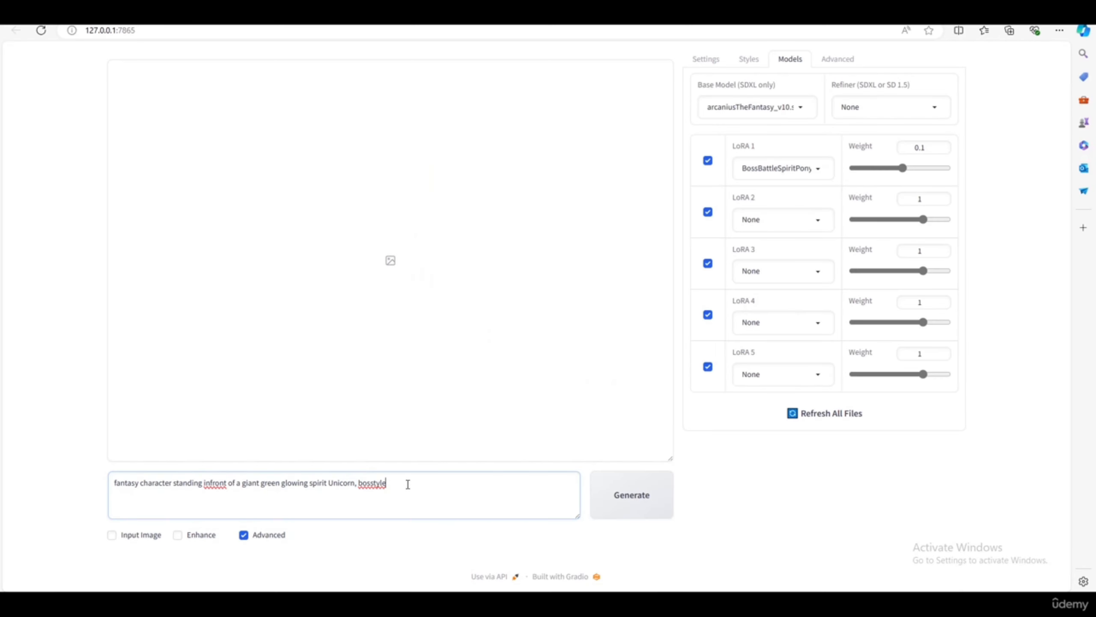
pyautogui.click(407, 484)
pyautogui.hotkey('ctrl', 'v')
# - Copy the trigger word Bosstyle from Civitai's unicorn prompt and paste it over bosstyle in the Fooocus prompt
pyautogui.hotkey('alt', 'Tab')
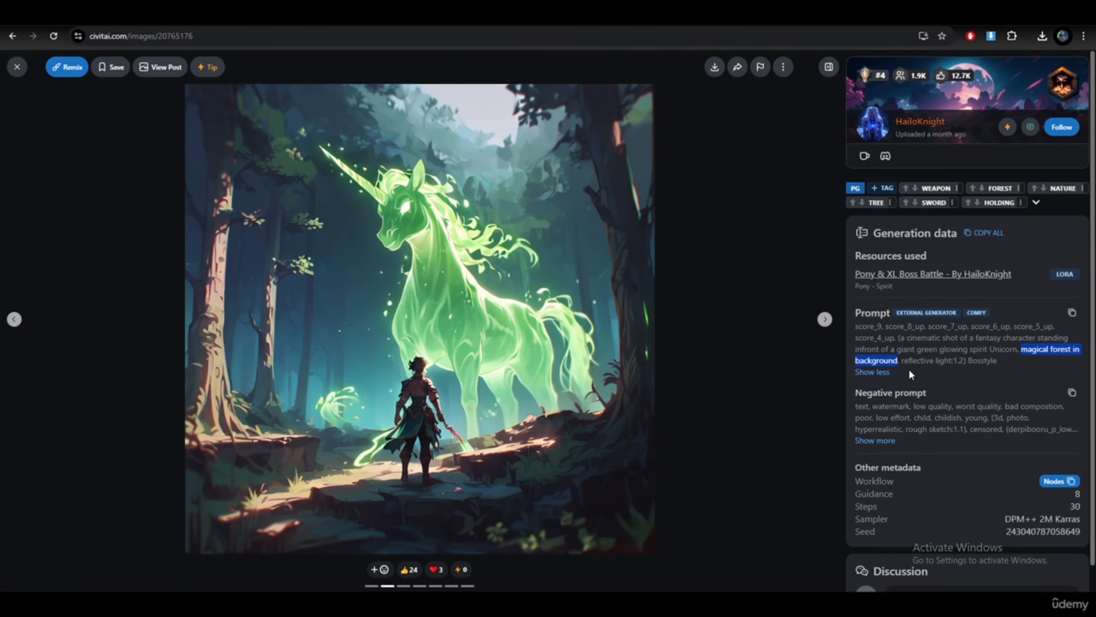
pyautogui.moveTo(968, 360); pyautogui.dragTo(1016, 361)
pyautogui.hotkey('ctrl', 'c')
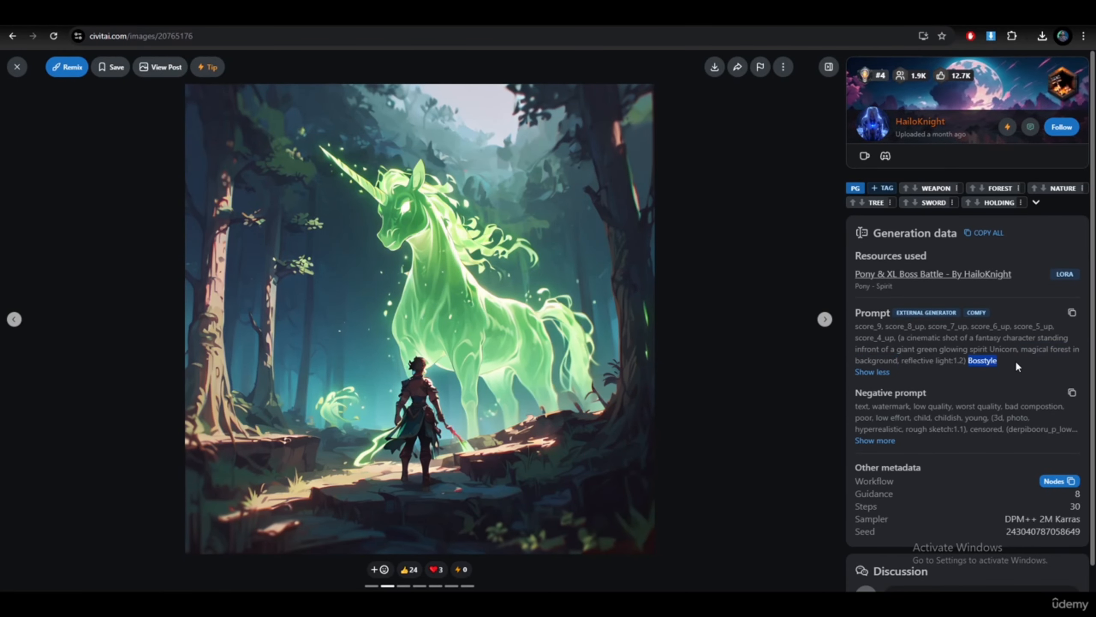
pyautogui.hotkey('alt', 'Tab')
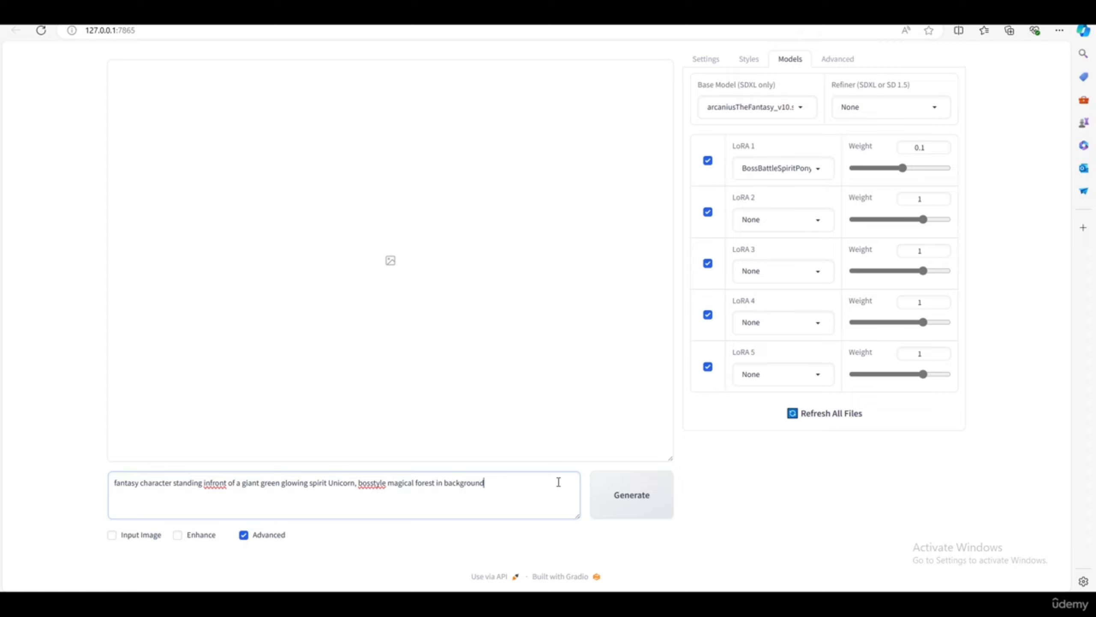
pyautogui.doubleClick(370, 483)
pyautogui.hotkey('ctrl', 'v')
# - Generate the green spirit unicorn image and inspect the result enlarged before closing the full view
pyautogui.click(640, 499)
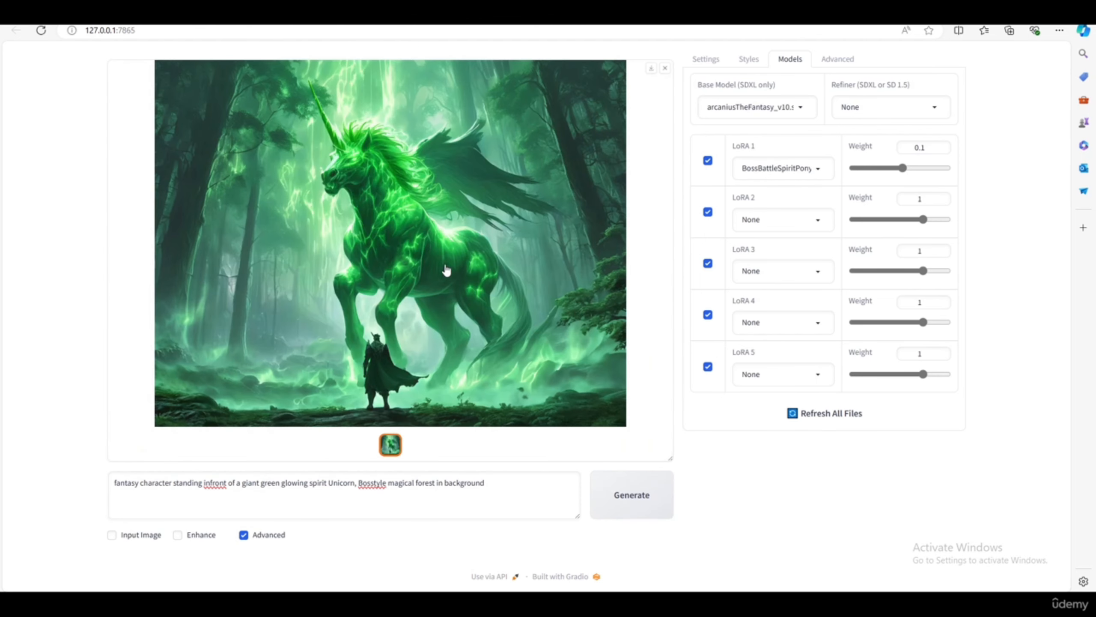
pyautogui.click(475, 376)
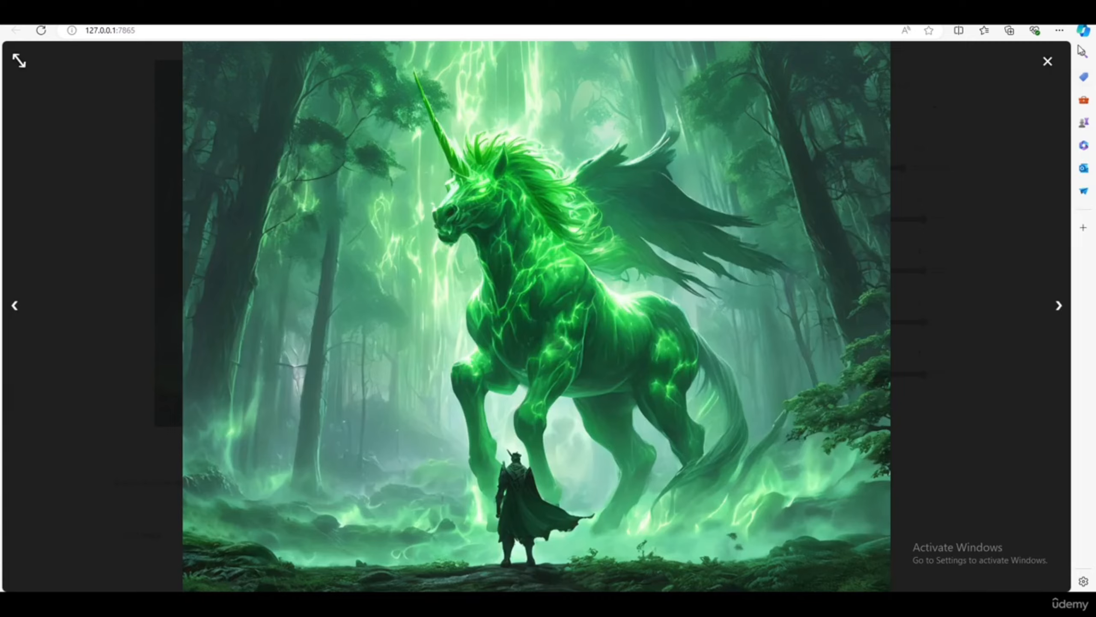
pyautogui.click(1047, 63)
# - Replace Unicorn with cat in the prompt, generate the image and open the result in the gallery
pyautogui.click(124, 486)
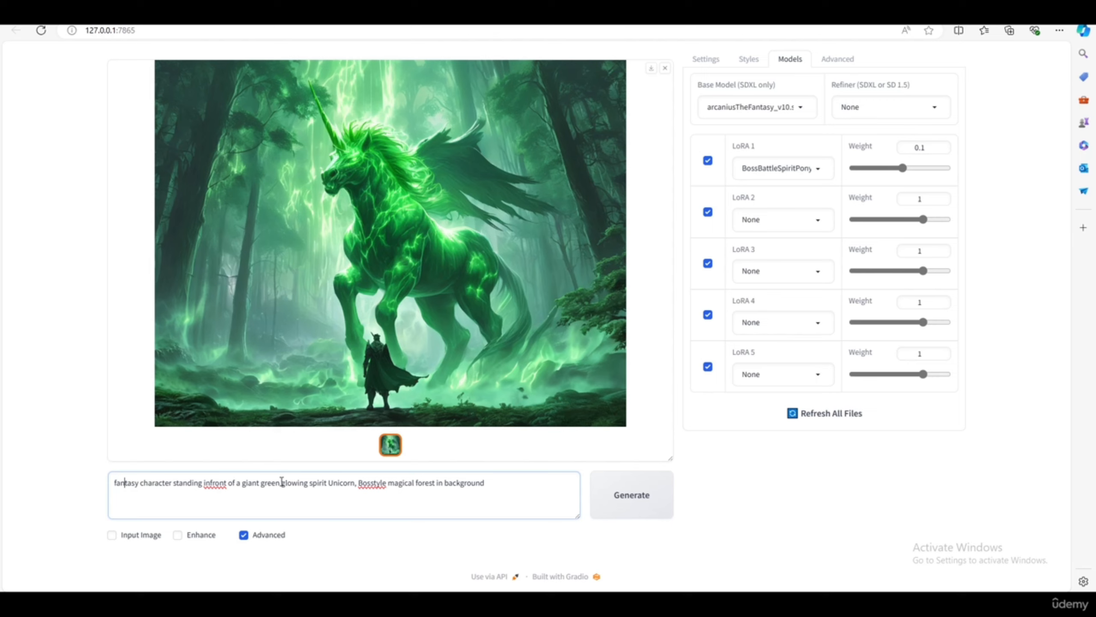
pyautogui.doubleClick(336, 482)
pyautogui.write('dra')
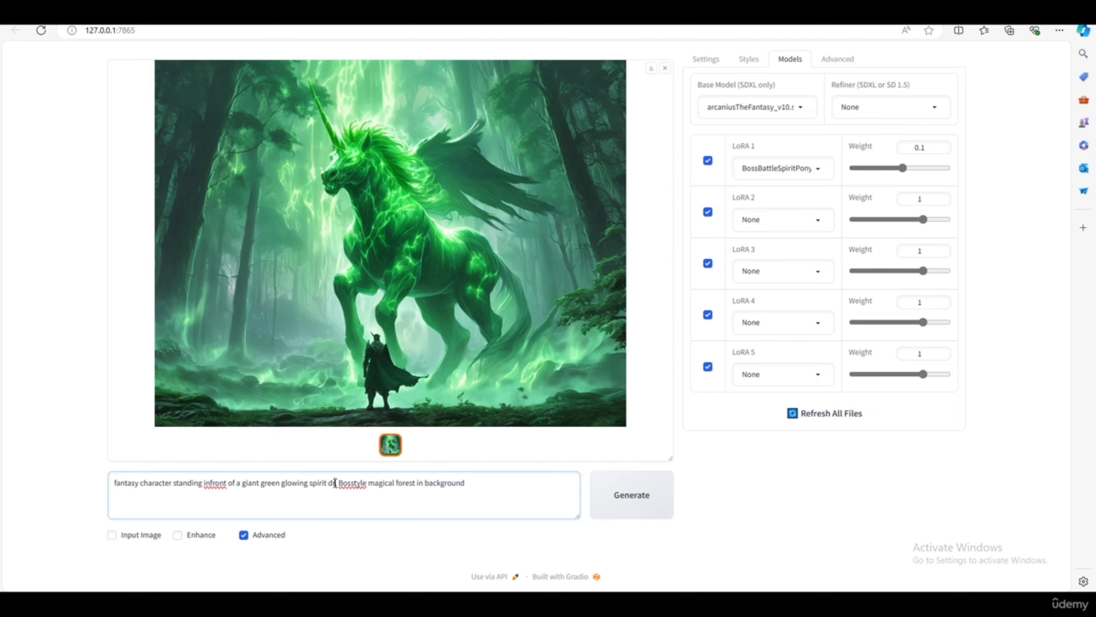
pyautogui.press('BackSpace')
pyautogui.press('BackSpace')
pyautogui.press('BackSpace')
pyautogui.press('BackSpace')
pyautogui.write('cat')
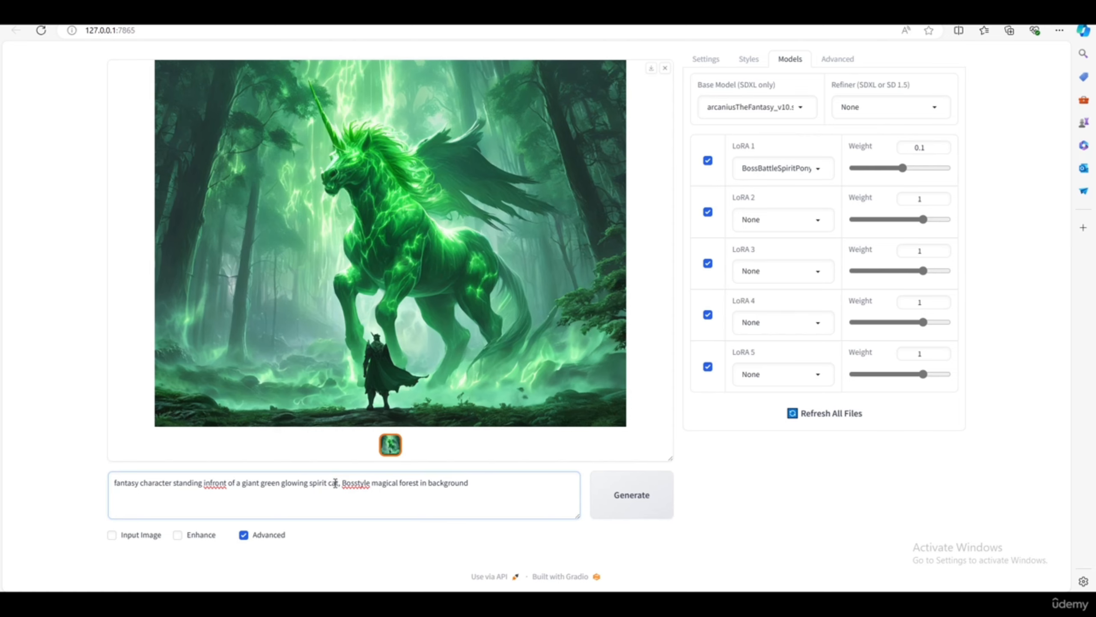
pyautogui.hotkey('ctrl', 'Return')
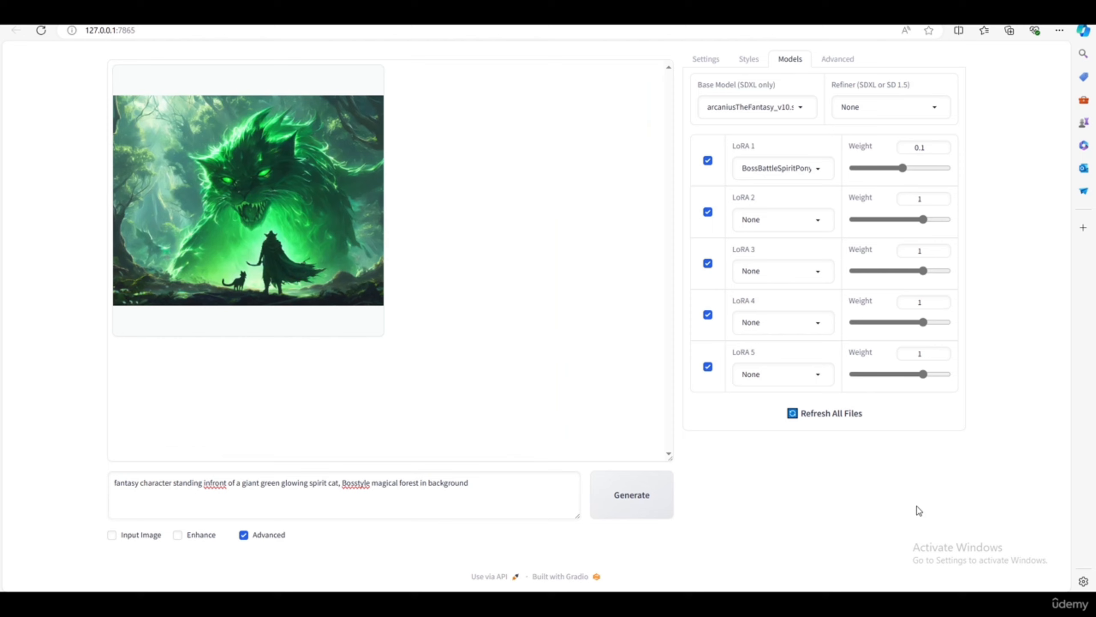
pyautogui.click(379, 283)
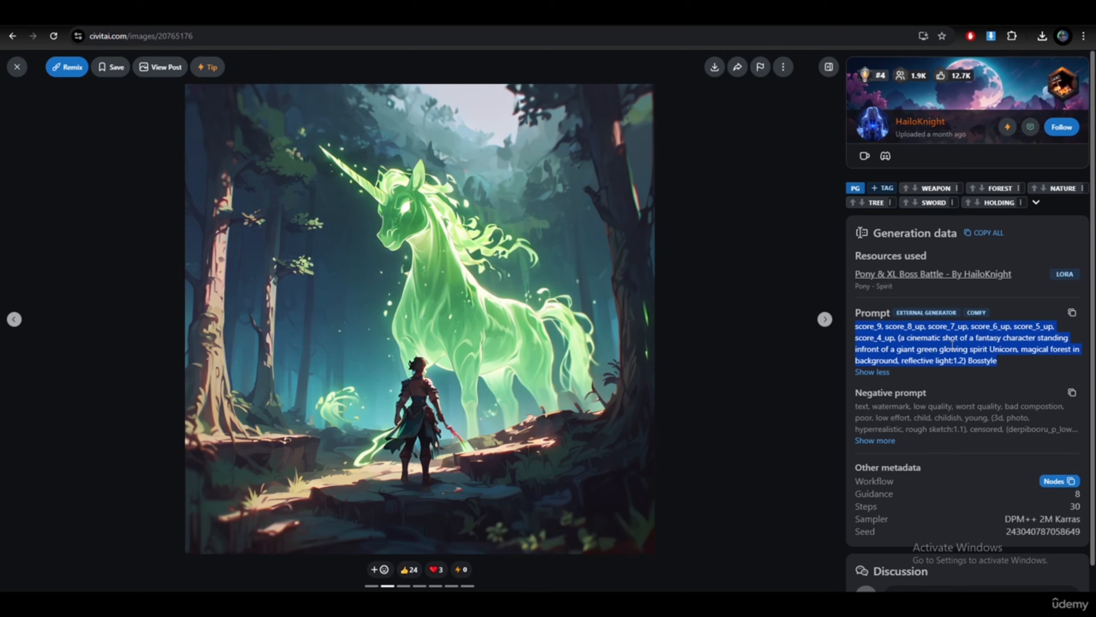
pyautogui.hotkey('alt', 'Tab')
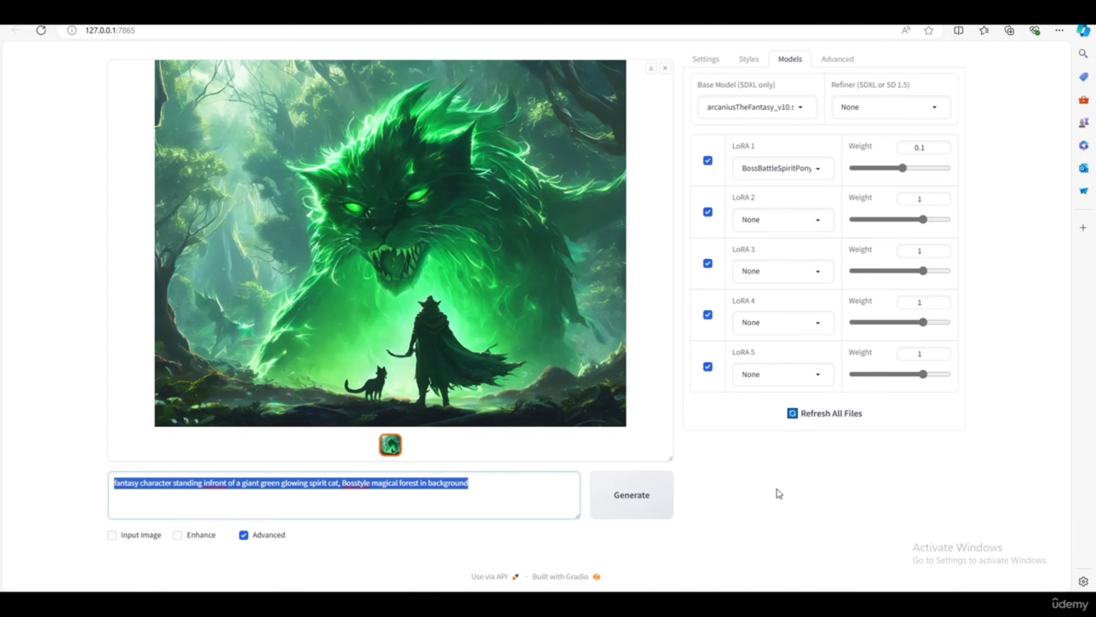
pyautogui.click(869, 510)
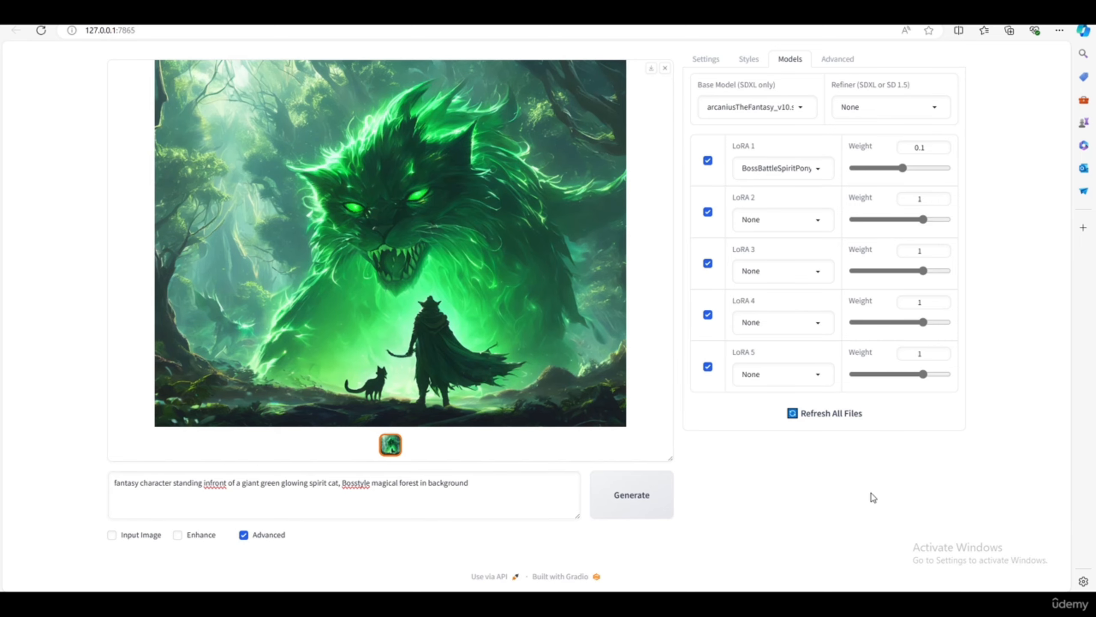
pyautogui.click(823, 165)
pyautogui.click(801, 108)
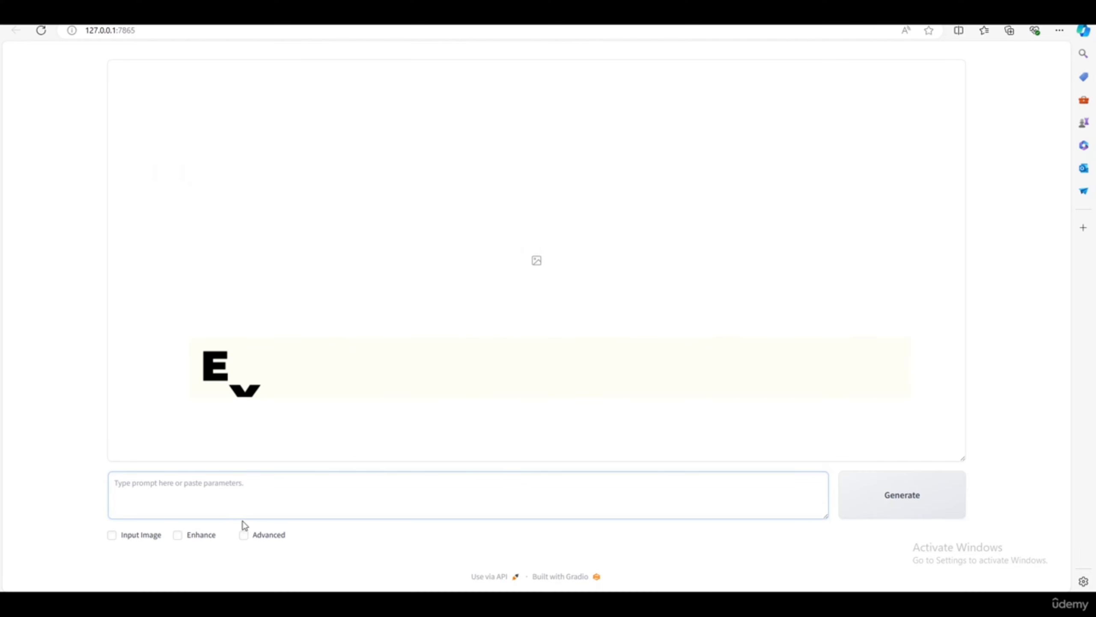
# - Show the model settings in Fooocus and review the available base models and the choices for LoRA 1
pyautogui.click(784, 60)
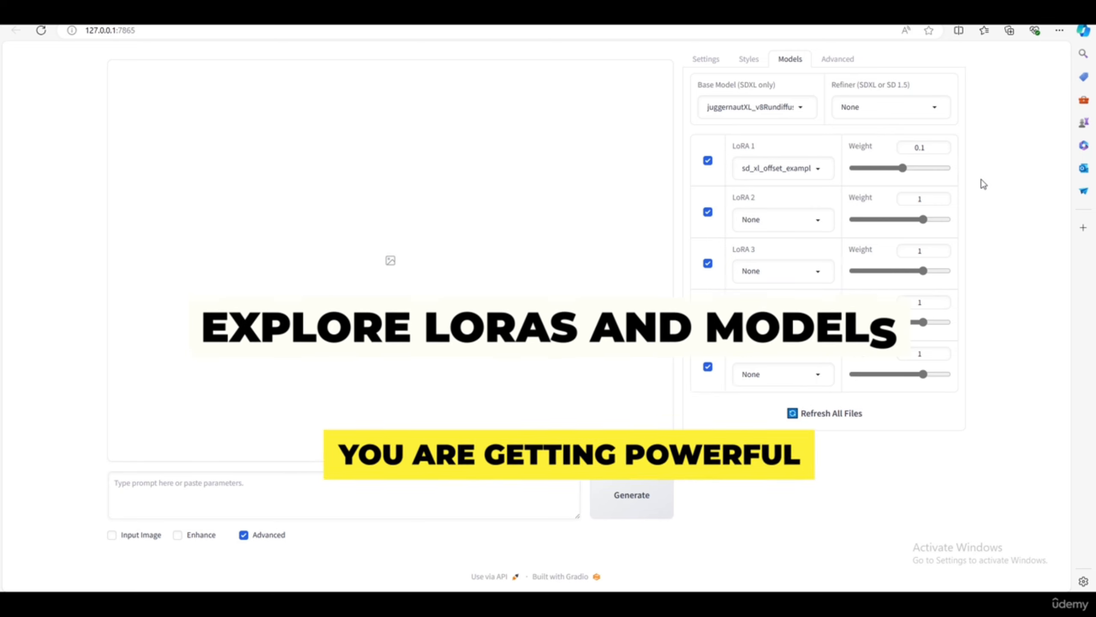
pyautogui.click(784, 107)
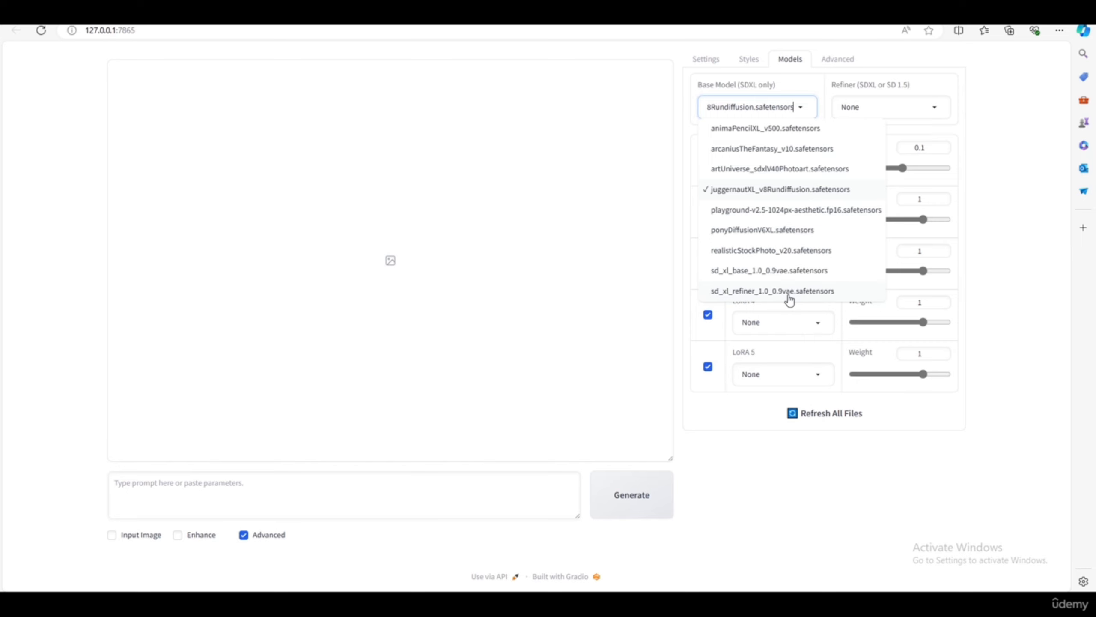
pyautogui.click(1043, 241)
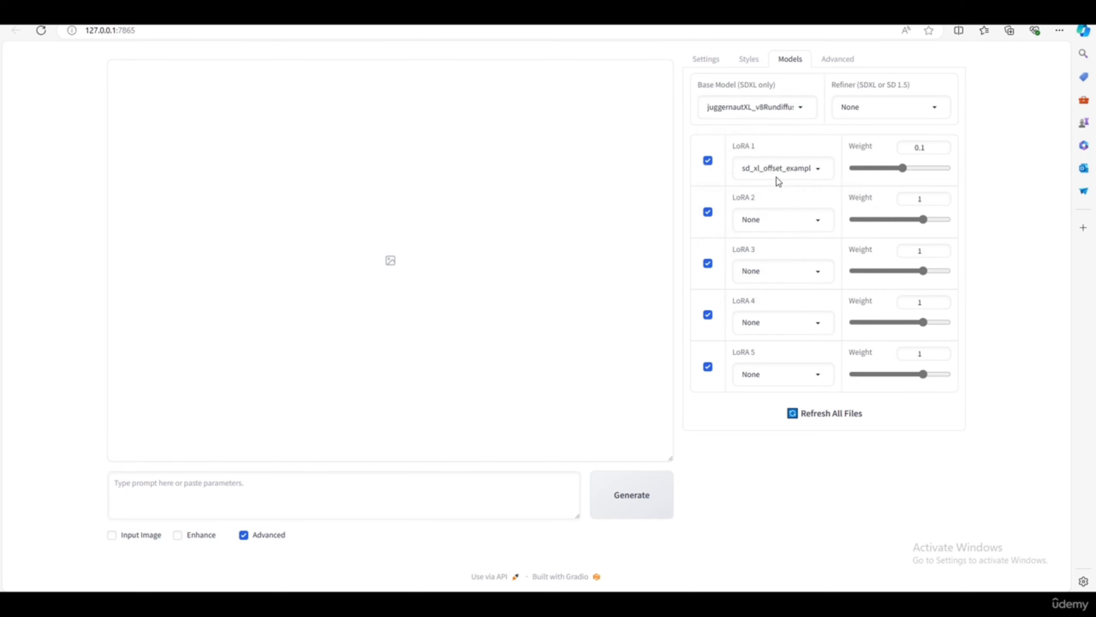
pyautogui.click(790, 169)
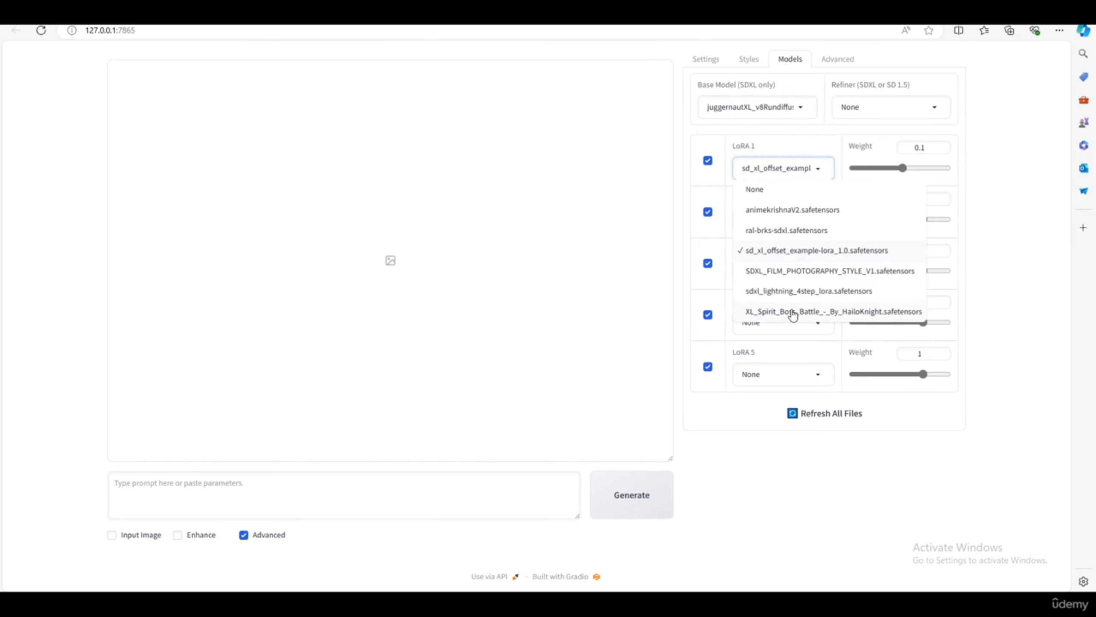
# - Switch to Civitai, close the pirate ship image and search the models for "loras"
pyautogui.hotkey('alt', 'Tab')
pyautogui.click(819, 239)
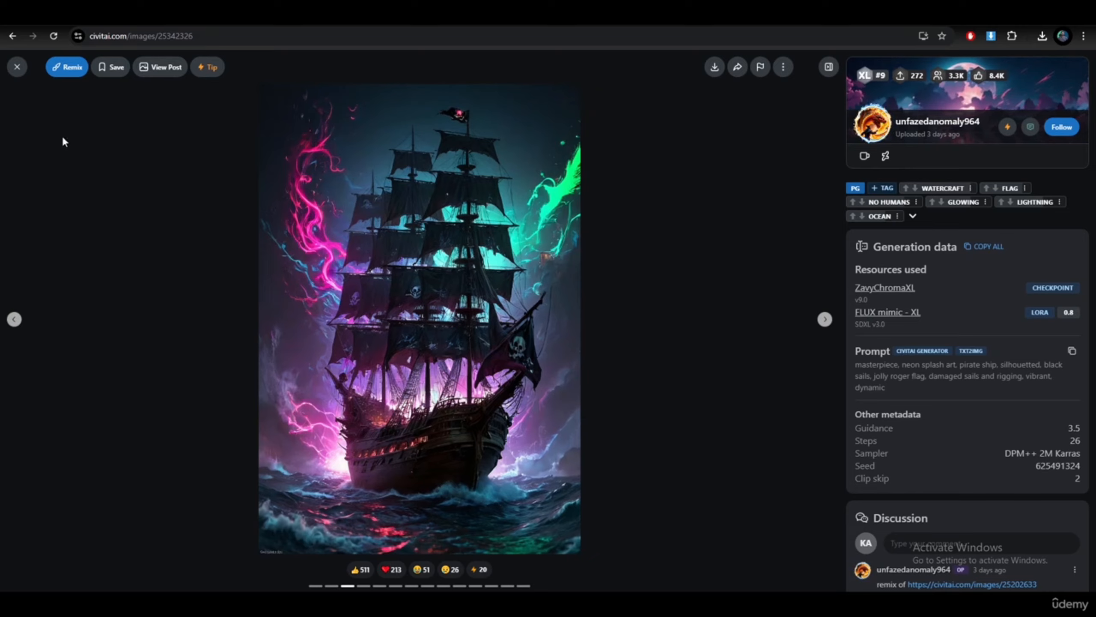
pyautogui.click(17, 69)
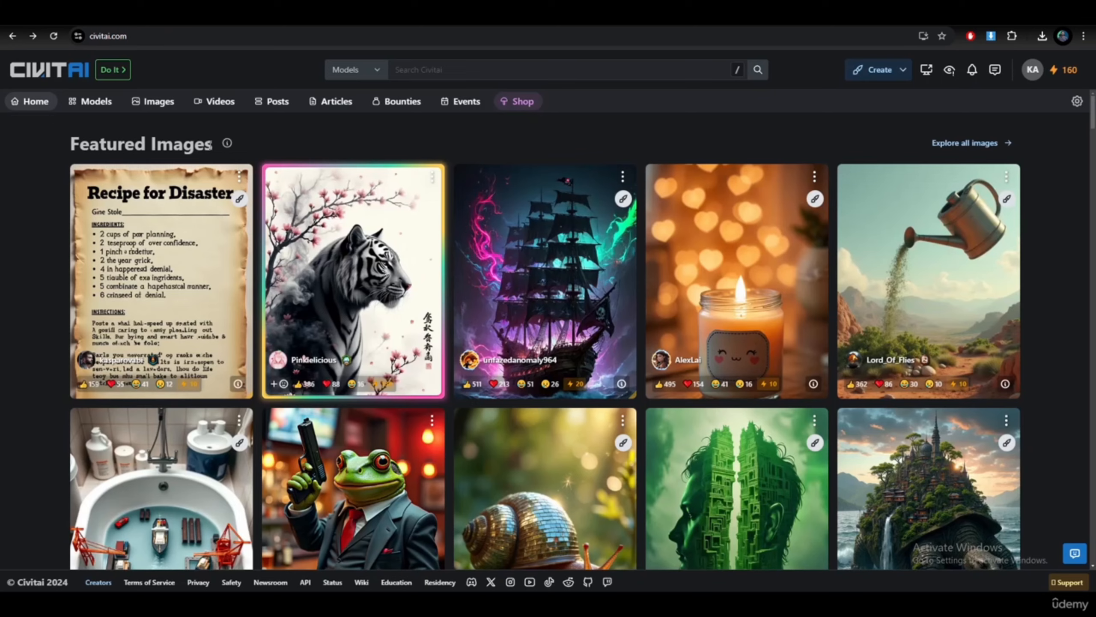
pyautogui.click(451, 72)
pyautogui.write('lo')
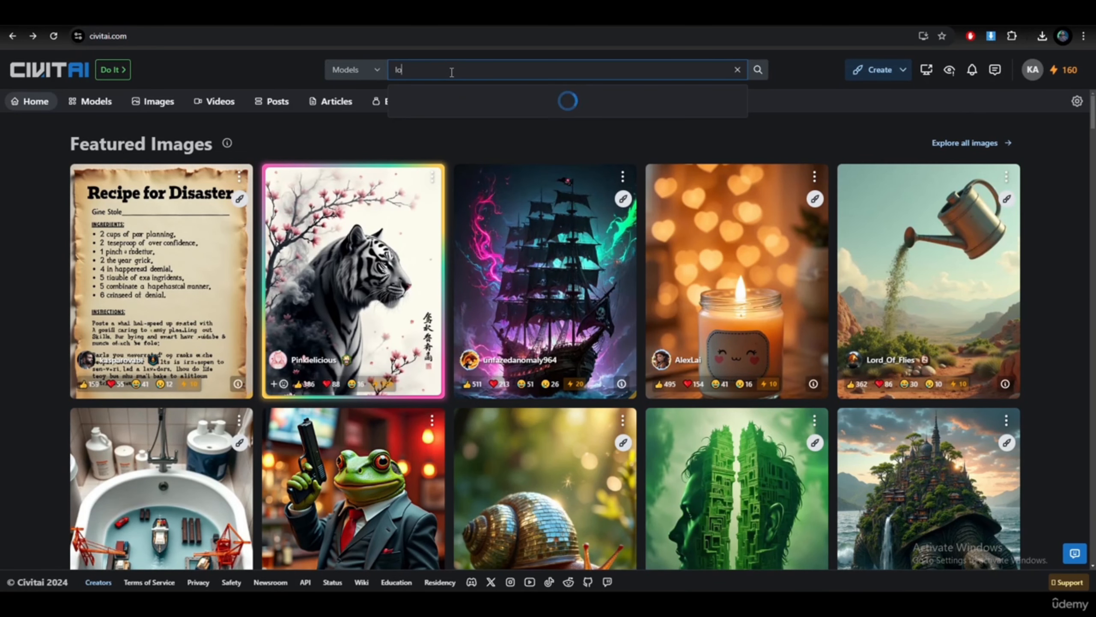
pyautogui.write('ras')
pyautogui.press('Return')
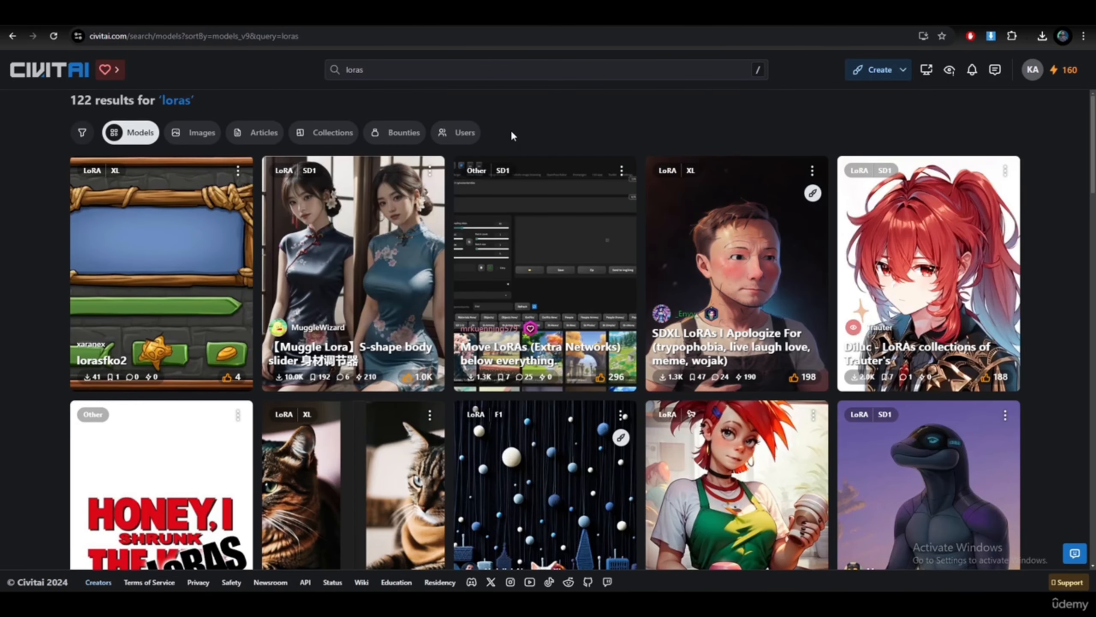
# - Browse the search results for a fantasy style and open the Nioh XL style LoRas model
pyautogui.scroll(-5, 521, 236)
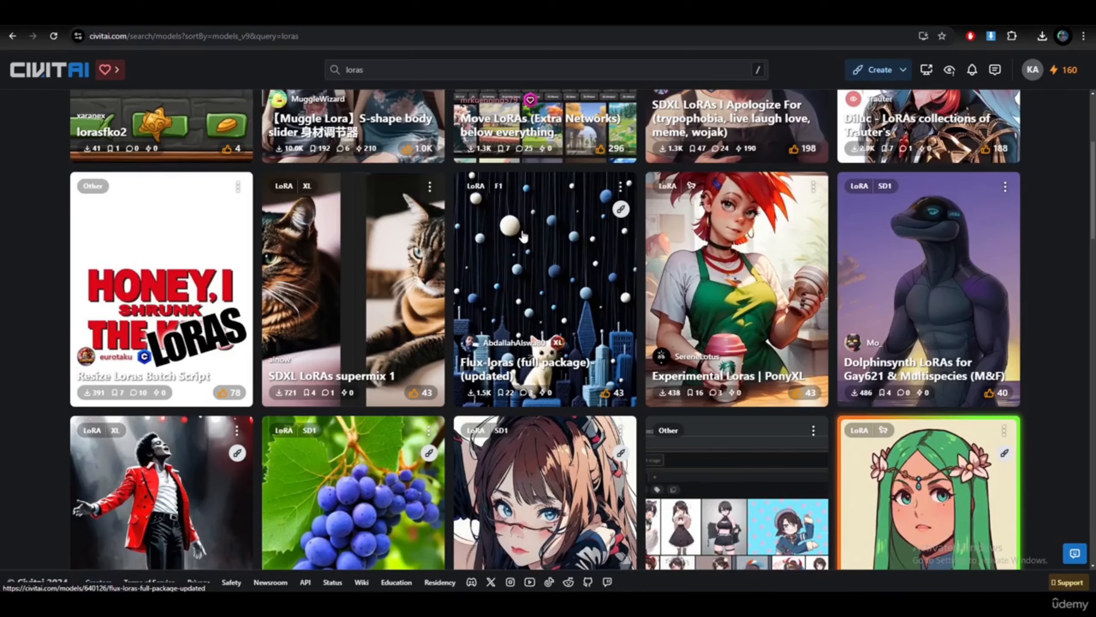
pyautogui.scroll(-7, 524, 237)
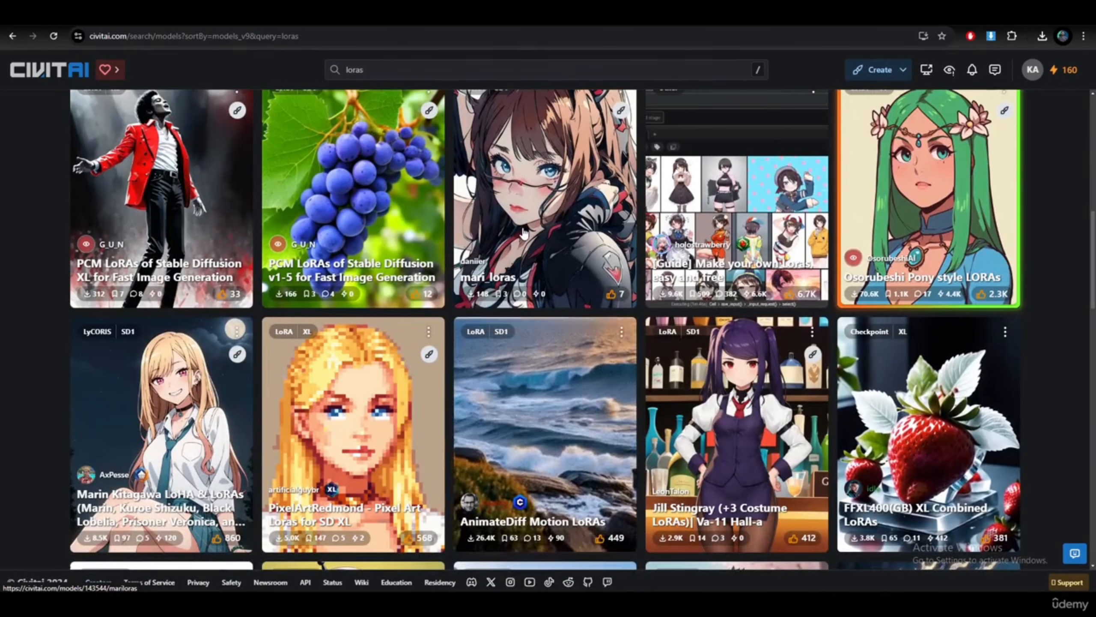
pyautogui.scroll(-1, 523, 236)
pyautogui.scroll(-4, 523, 236)
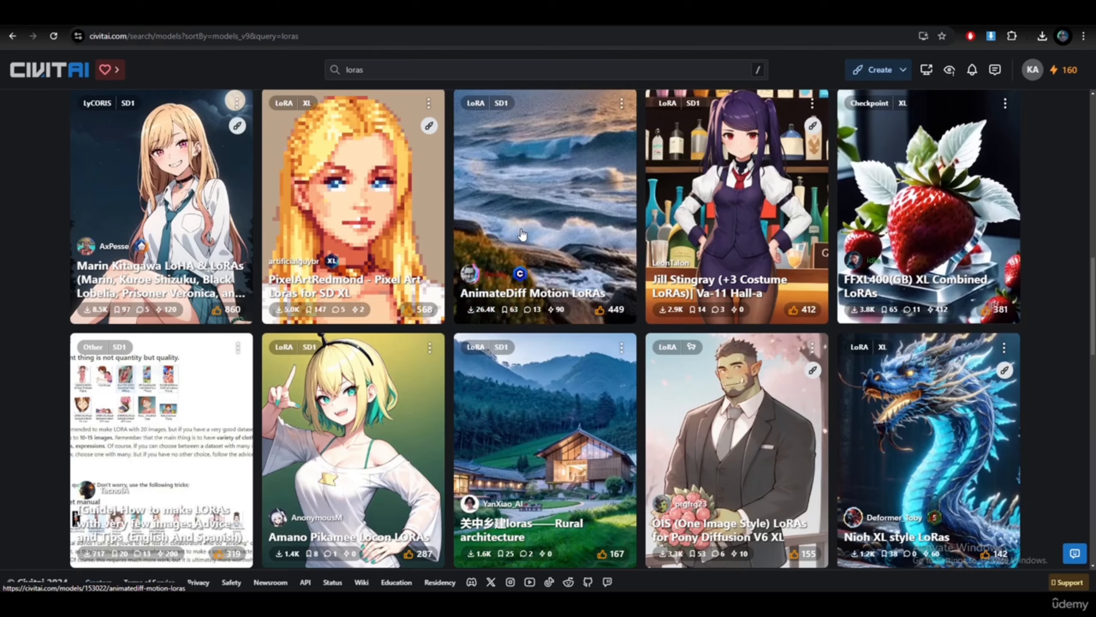
pyautogui.scroll(-5, 523, 236)
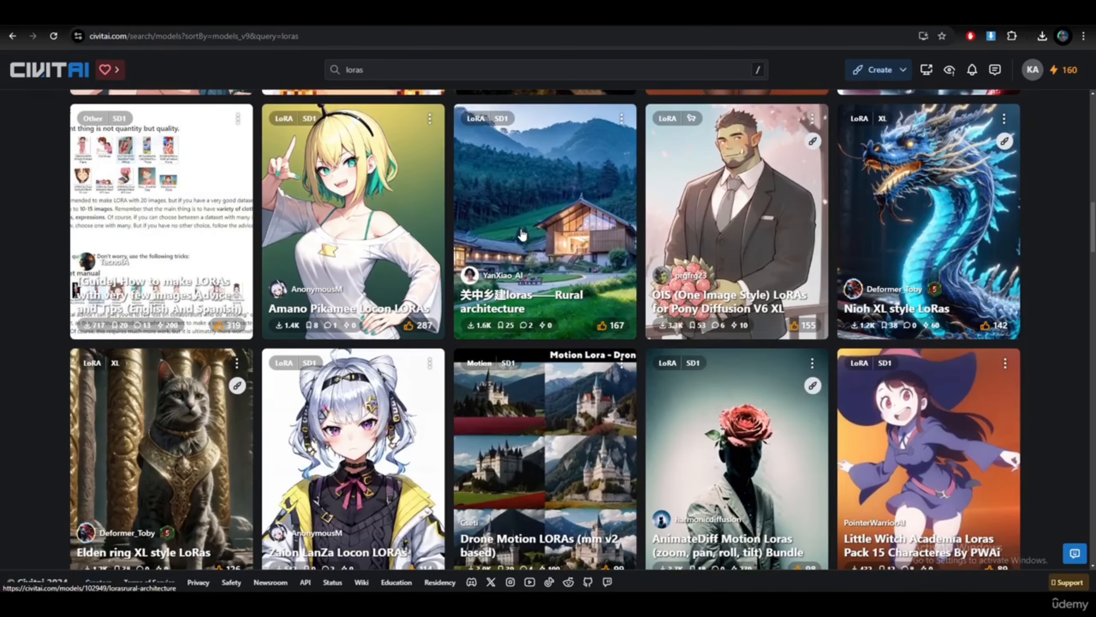
pyautogui.click(890, 195)
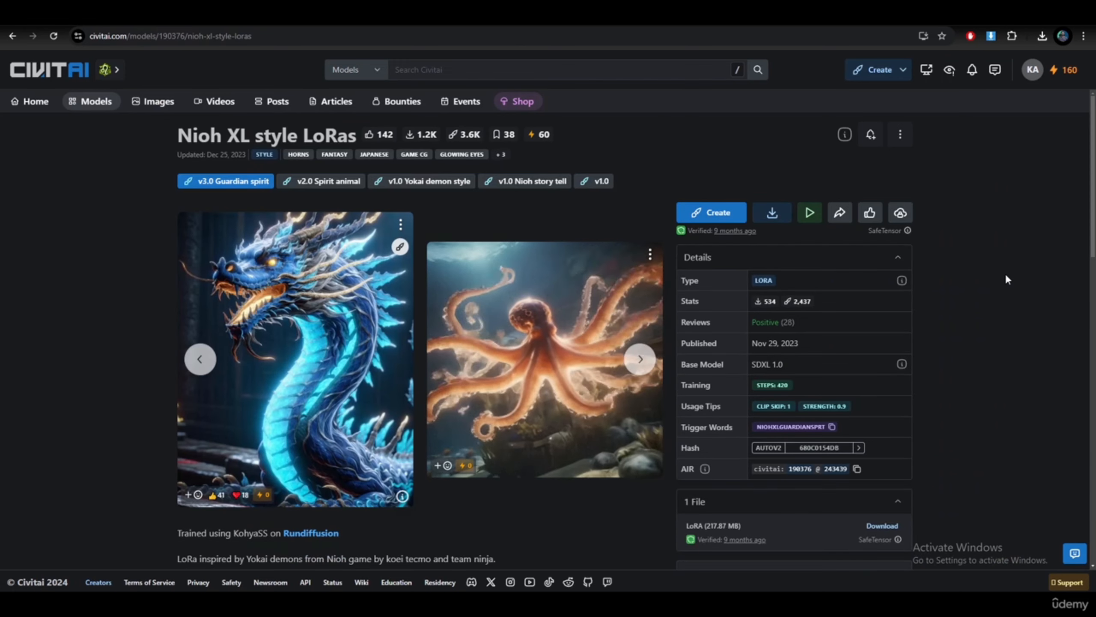
# - Examine the Nioh XL LoRA's description, type, base model and sample images
pyautogui.scroll(-2, 1006, 274)
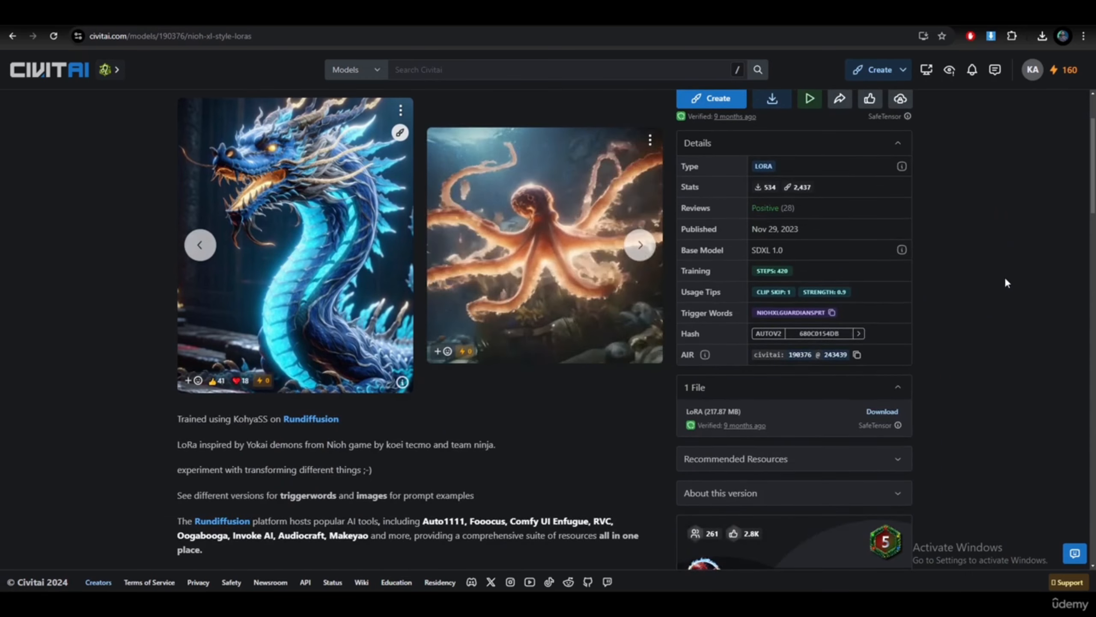
pyautogui.scroll(2, 1004, 279)
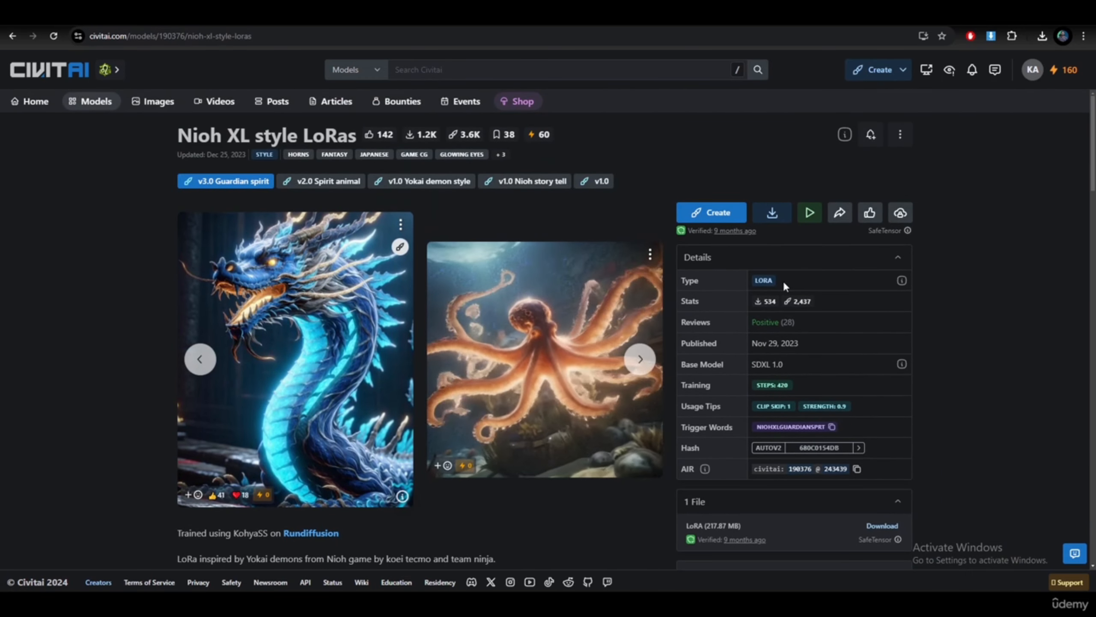
pyautogui.doubleClick(708, 285)
pyautogui.moveTo(686, 364); pyautogui.dragTo(717, 364)
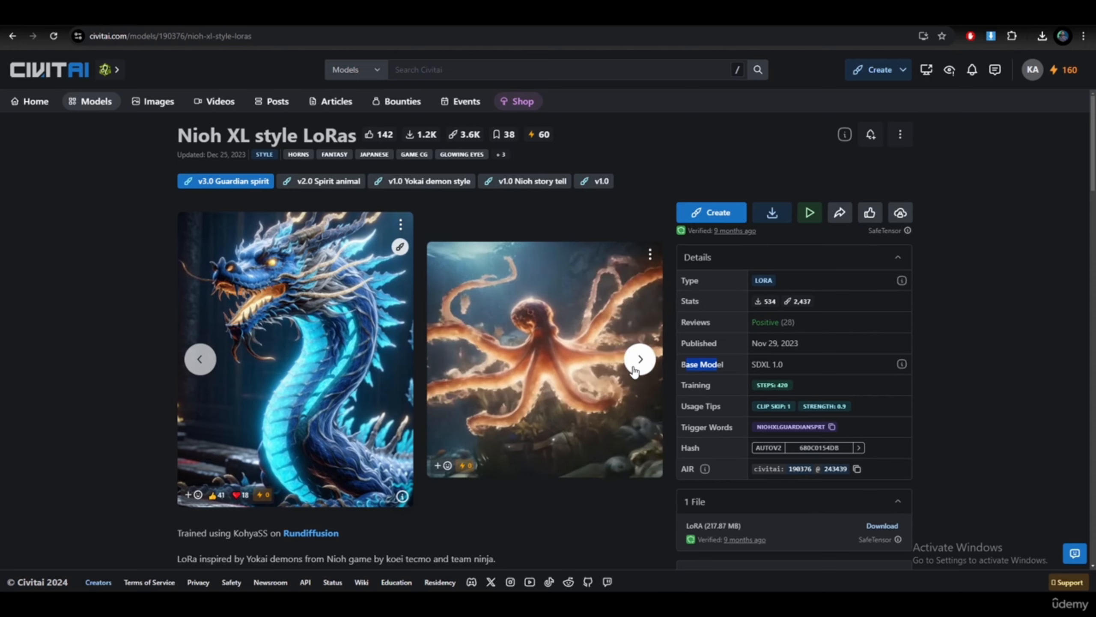
pyautogui.click(633, 369)
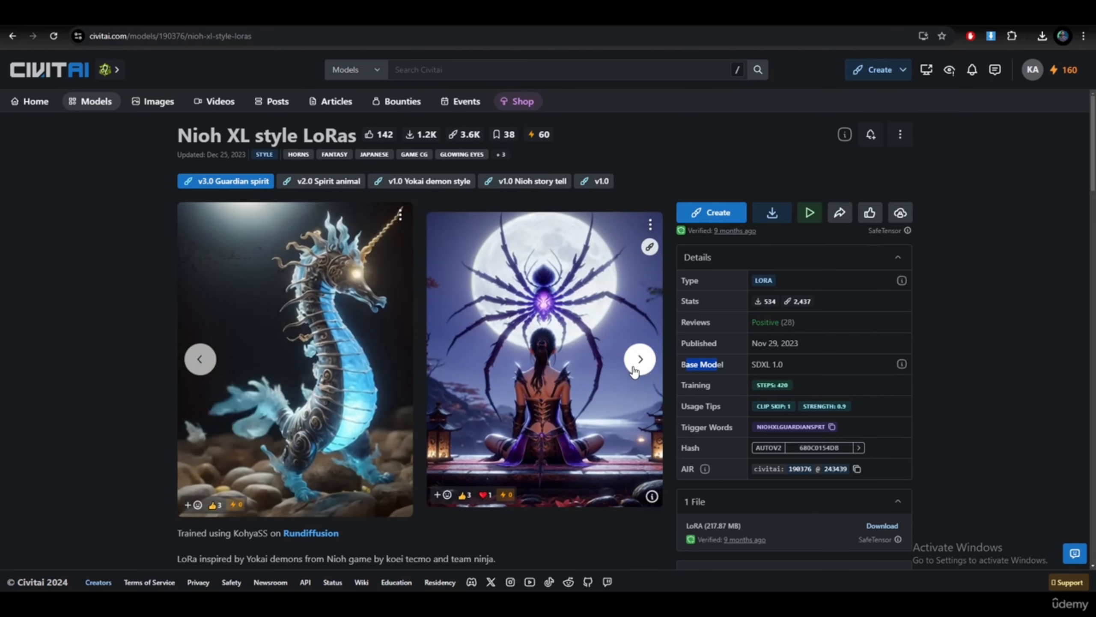
pyautogui.click(633, 370)
pyautogui.click(633, 369)
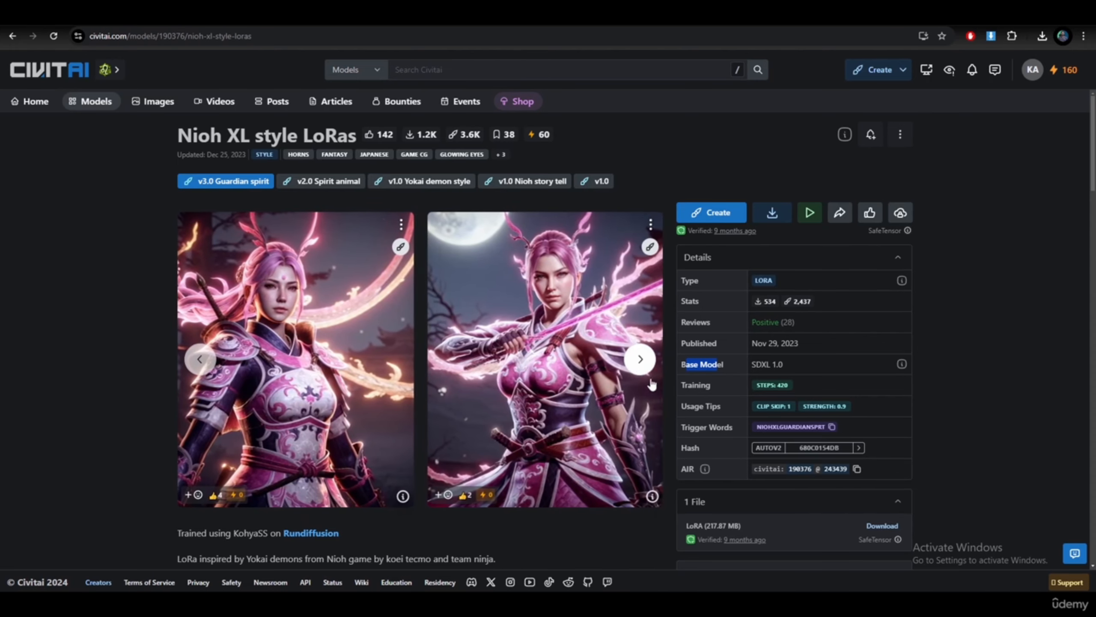
pyautogui.moveTo(752, 364); pyautogui.dragTo(774, 364)
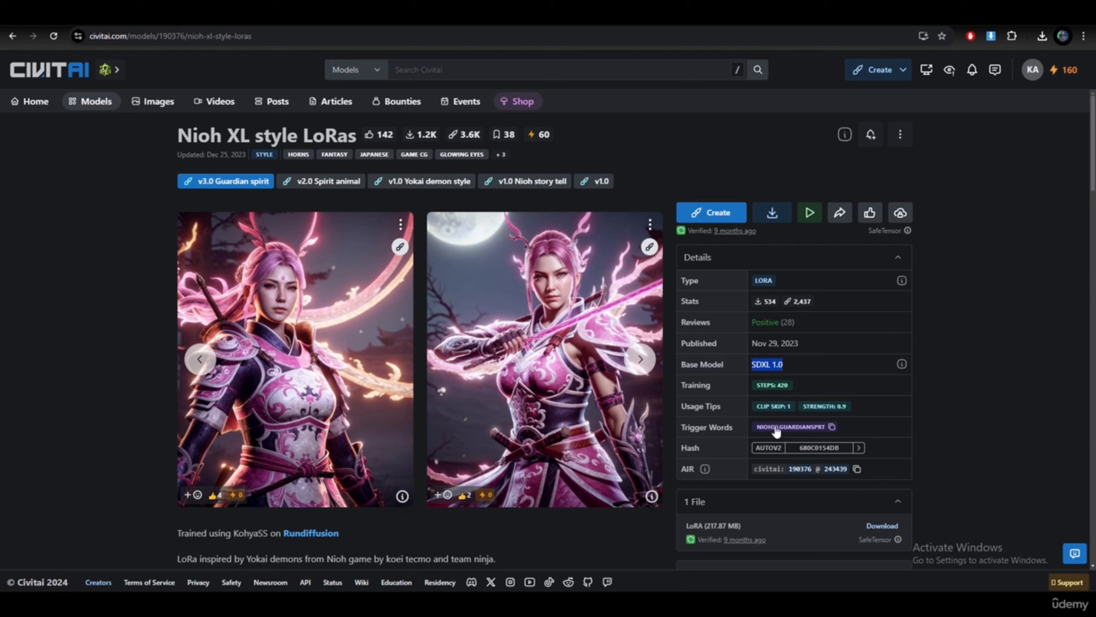
# - Copy the trigger word niohxlguardiansprt and the model name Nioh XL style LoRas into the Articles and resources document
pyautogui.click(796, 428)
pyautogui.moveTo(219, 138); pyautogui.dragTo(357, 141)
pyautogui.hotkey('ctrl', 'c')
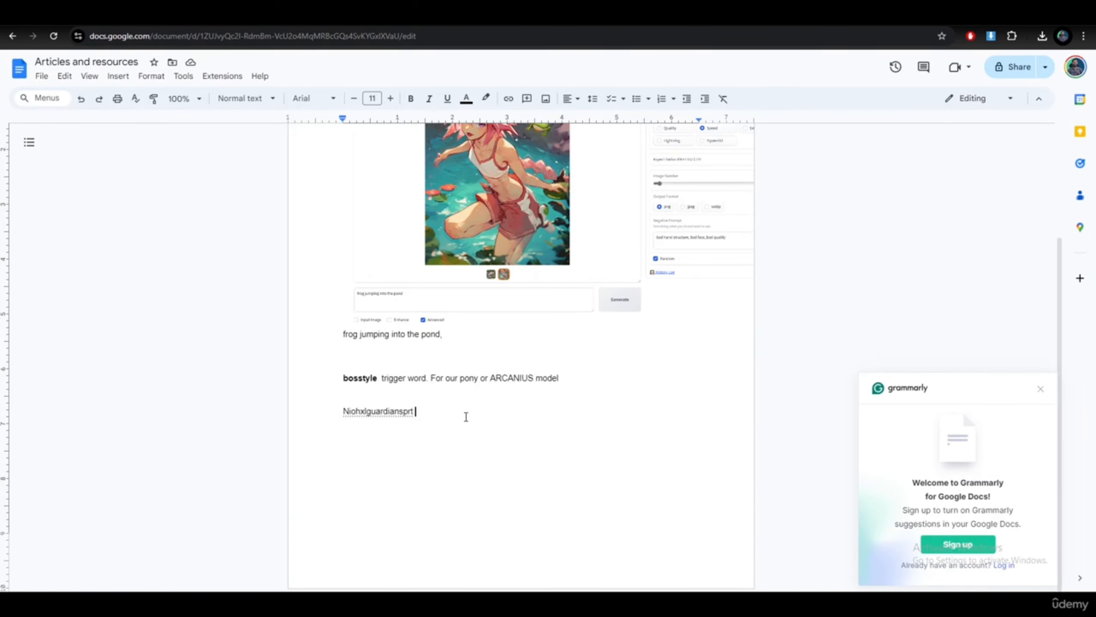
pyautogui.hotkey('ctrl', 'v')
pyautogui.press('Return')
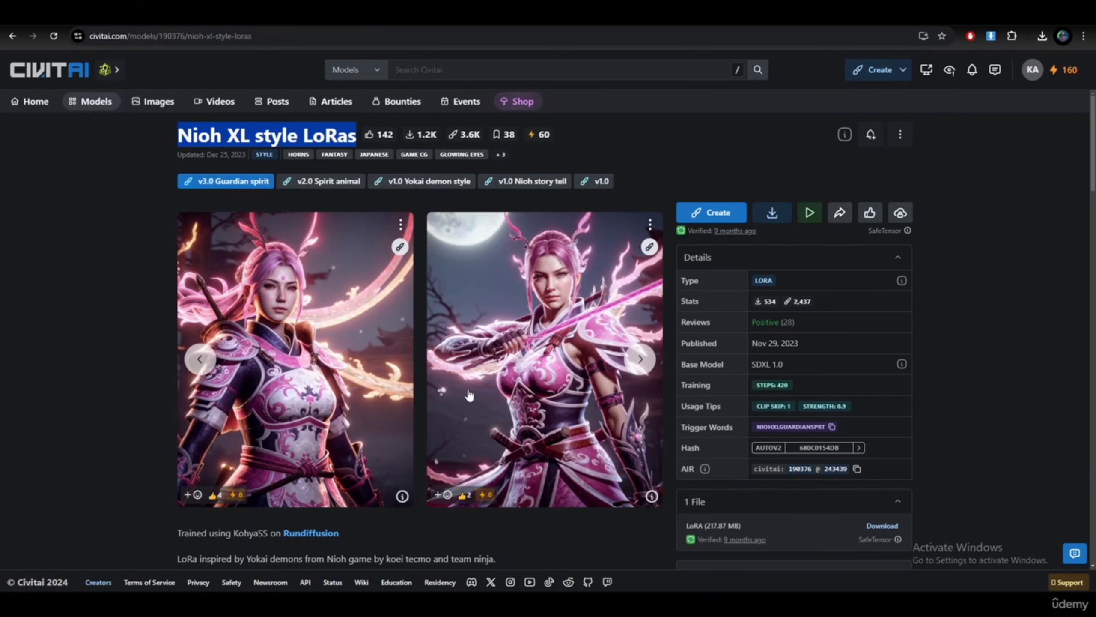
# - Download the Nioh XL LoRA as niohxlguardiansprt-step00000420 into the Fooocus models/loras folder
pyautogui.scroll(-5, 928, 367)
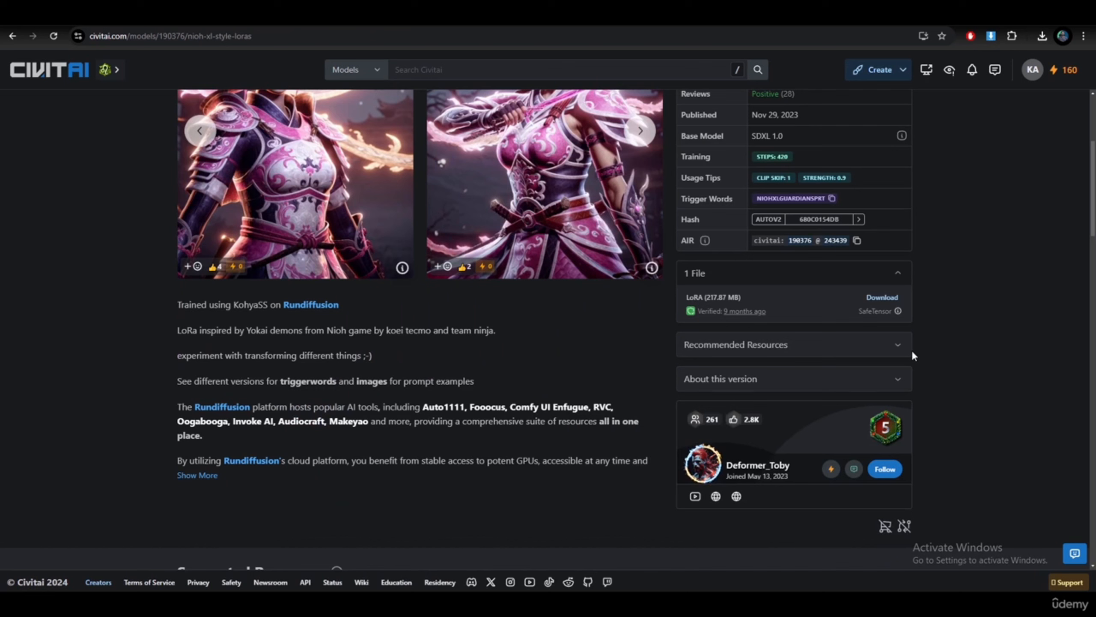
pyautogui.click(882, 298)
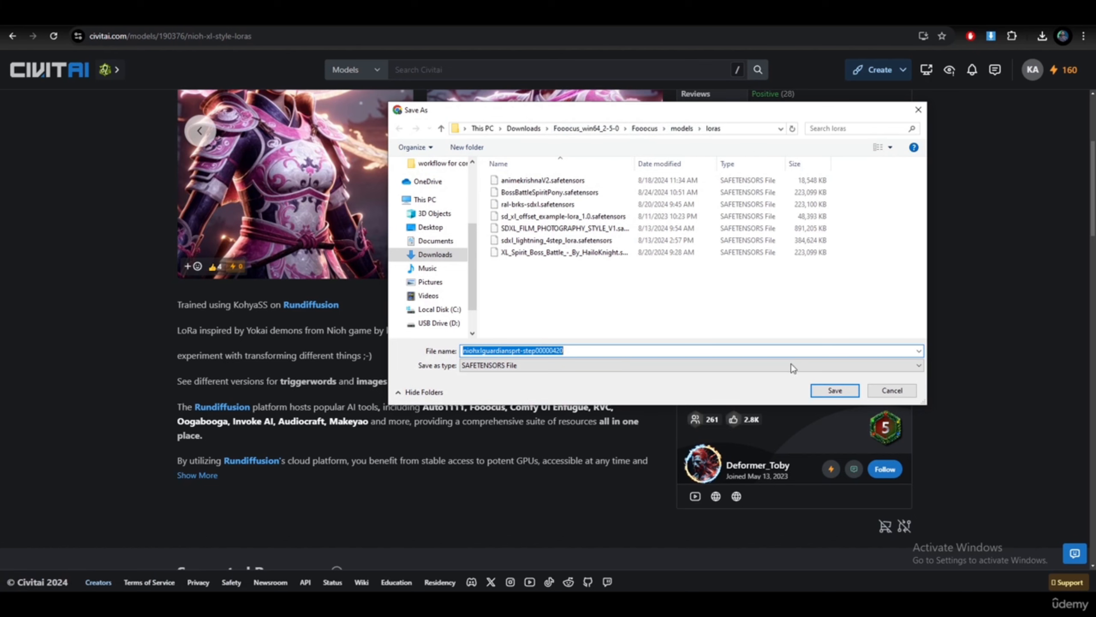
pyautogui.click(834, 391)
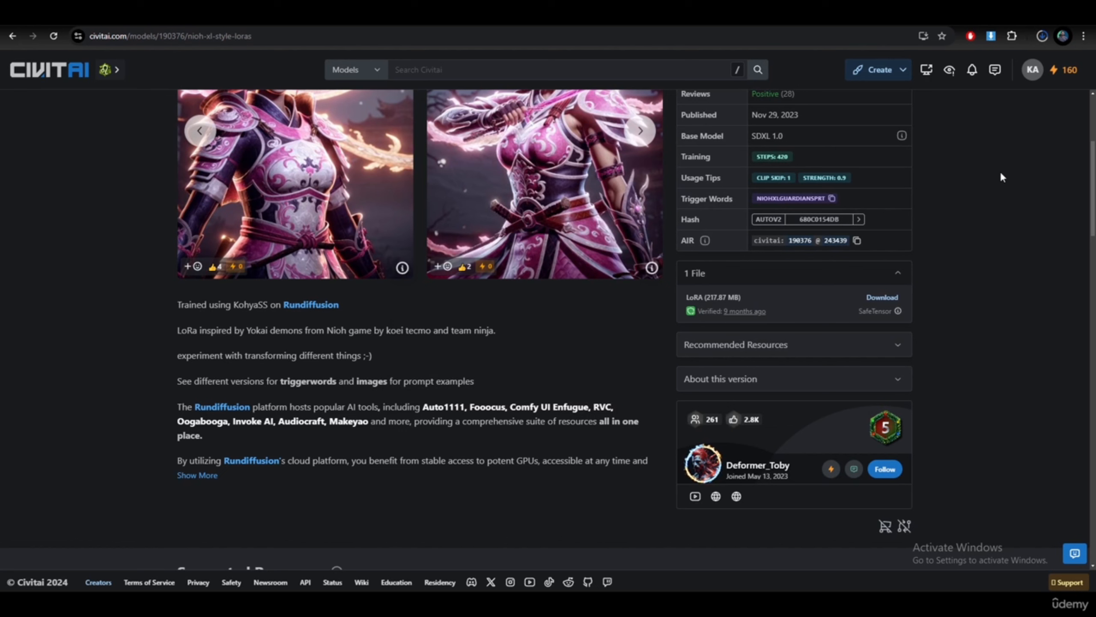
pyautogui.scroll(3, 1000, 177)
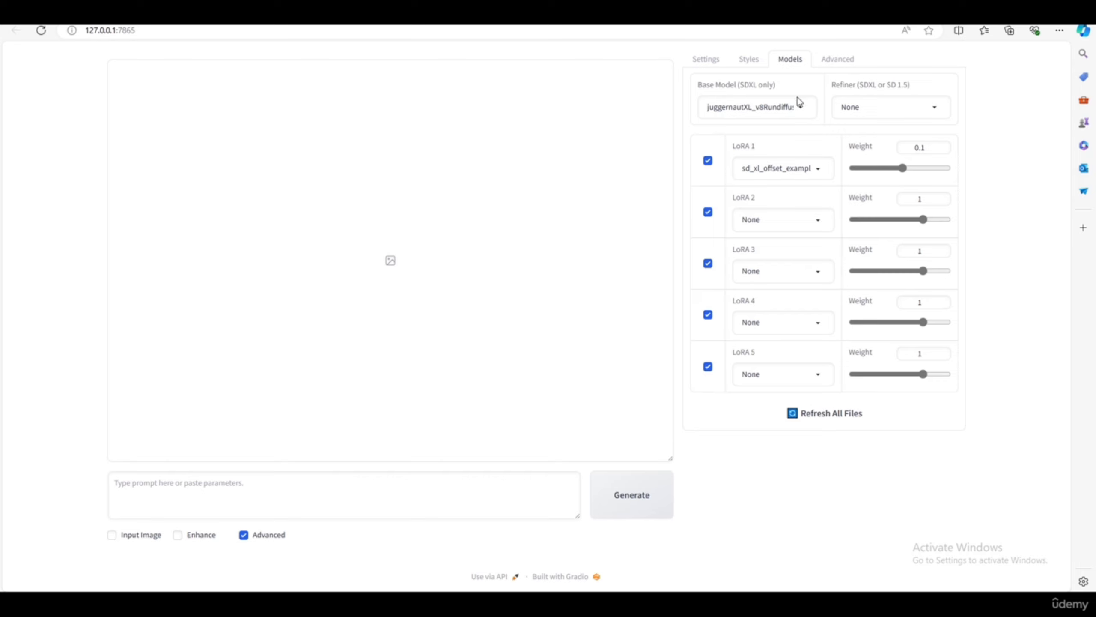
# - Refresh the model files in Fooocus and set LoRA 1 to niohxlguardiansprt-step00000420.safetensors
pyautogui.click(817, 173)
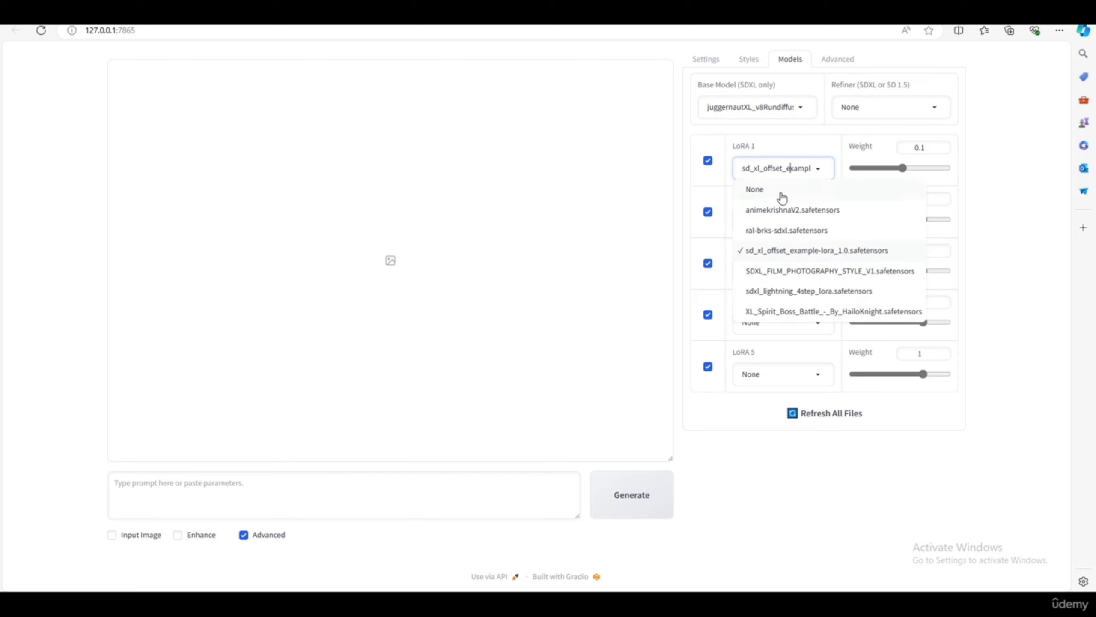
pyautogui.click(796, 415)
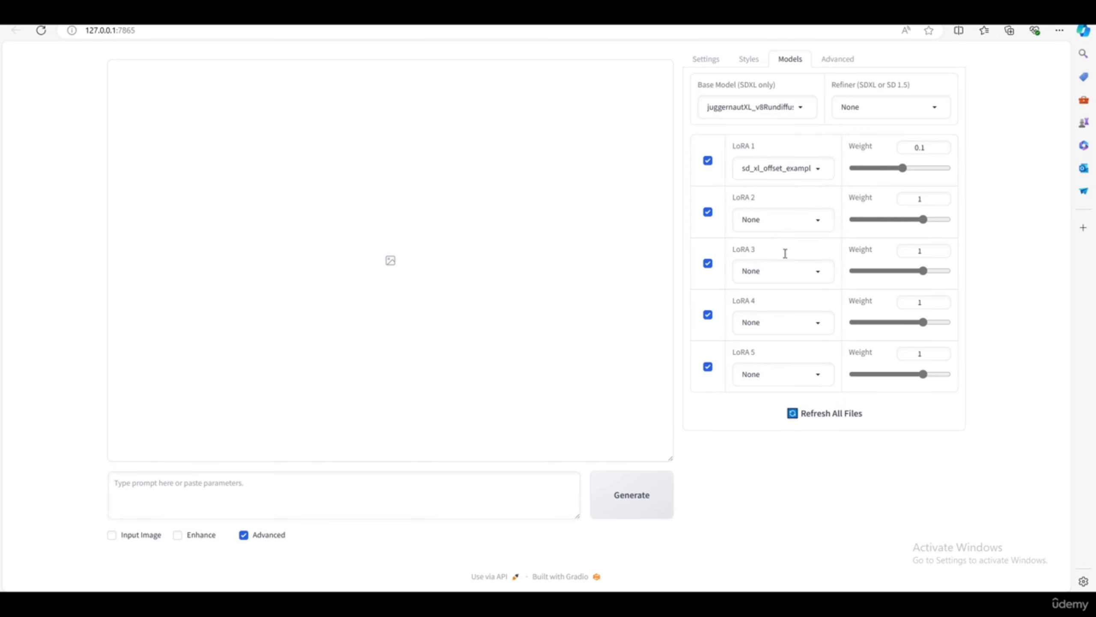
pyautogui.click(794, 170)
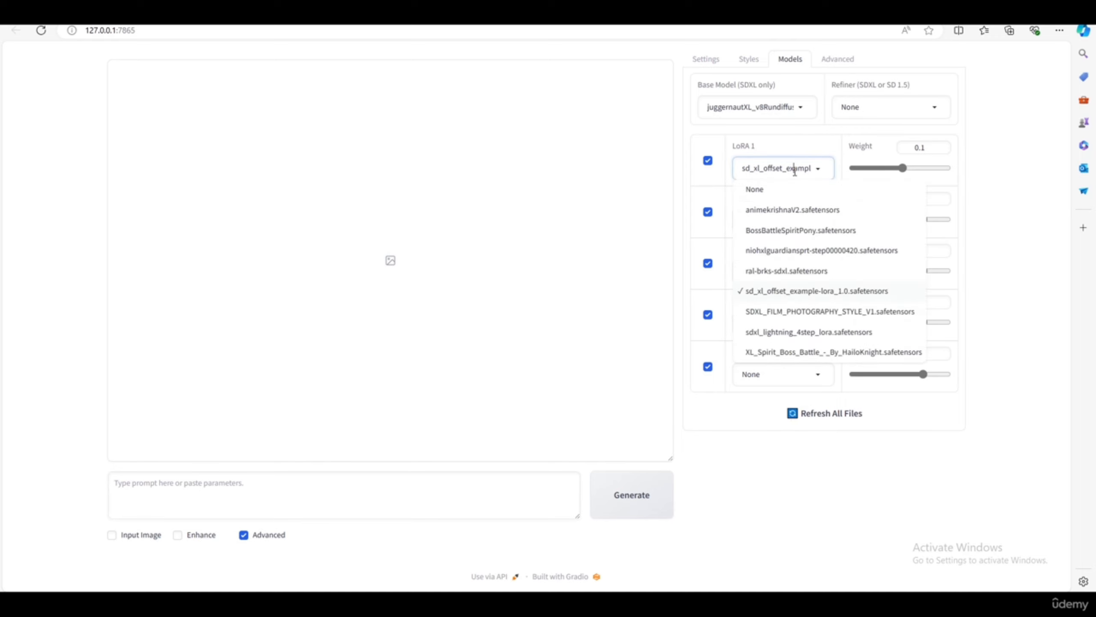
pyautogui.click(790, 251)
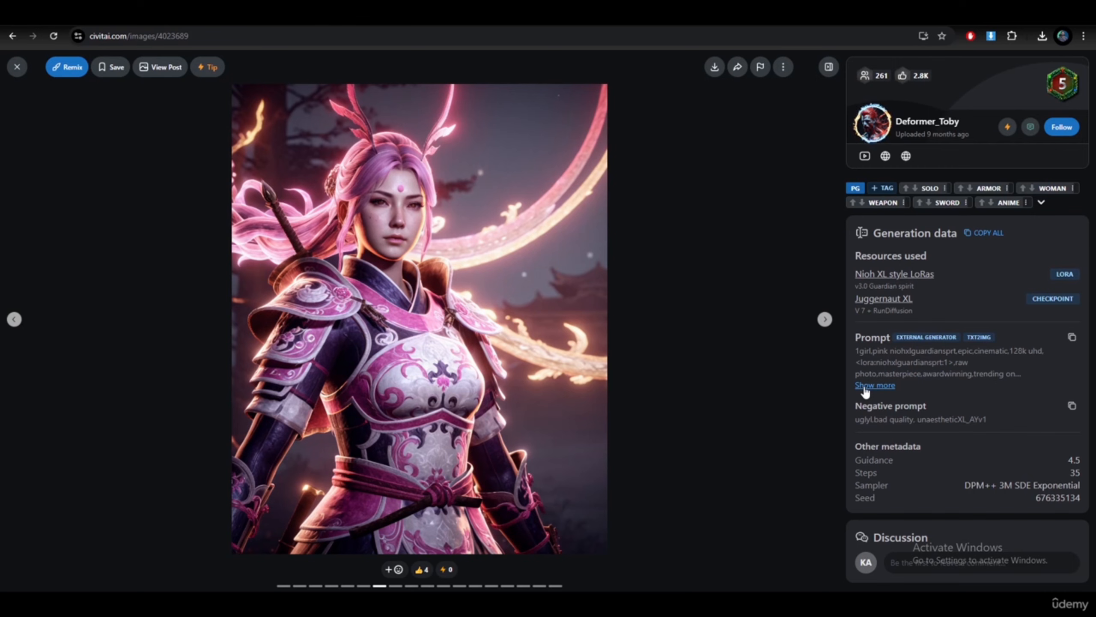
# - Examine further Nioh XL sample images and their generation data, and return to the LoRA's model page
pyautogui.click(825, 320)
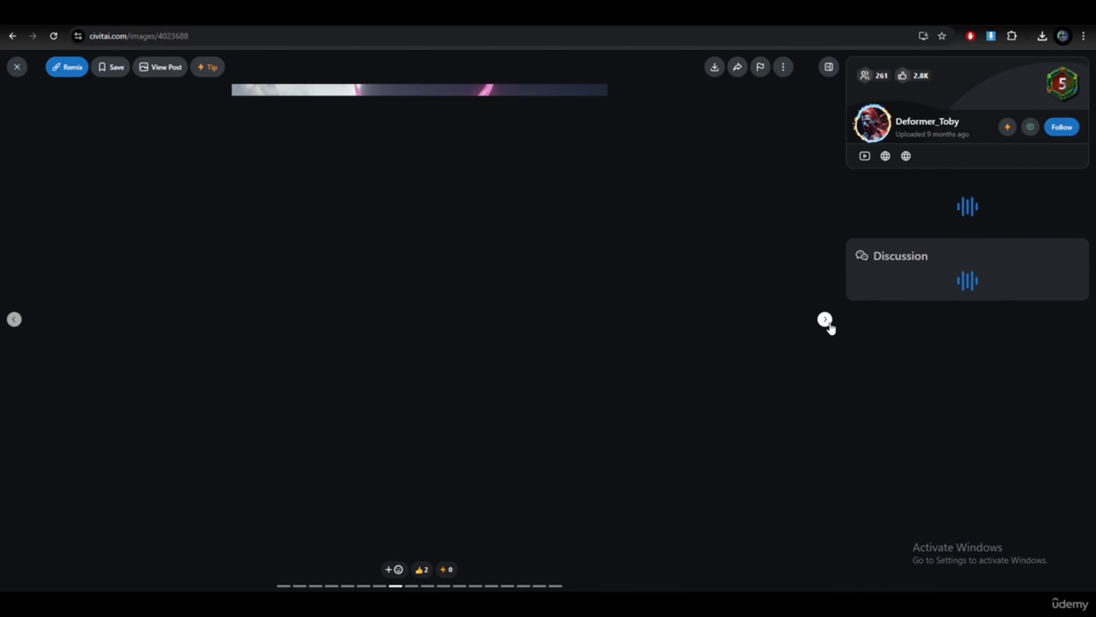
pyautogui.click(826, 320)
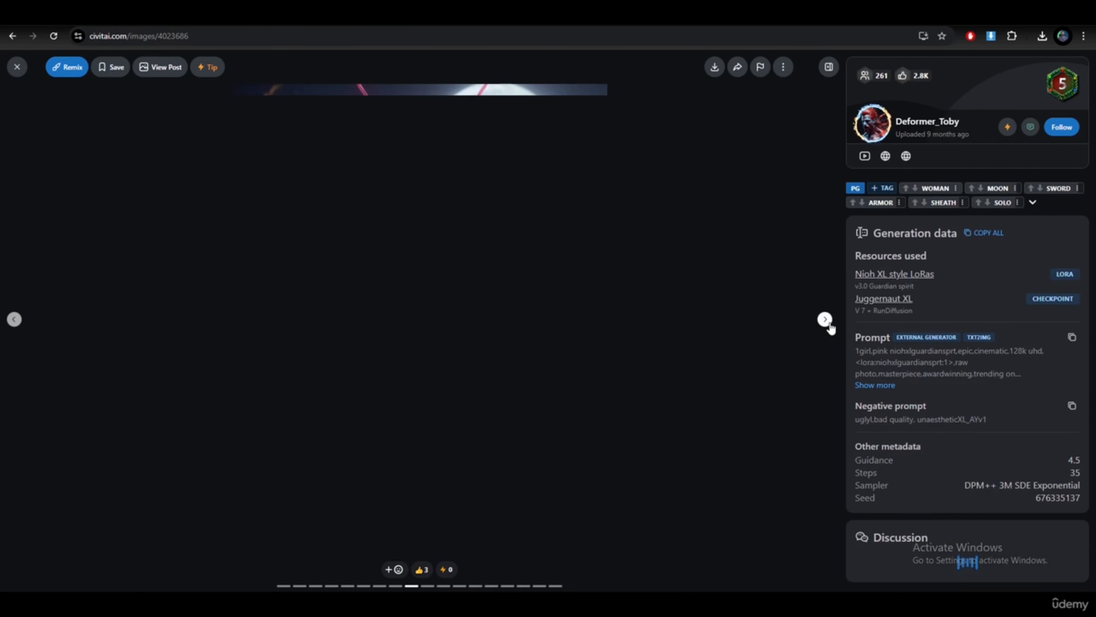
pyautogui.click(825, 320)
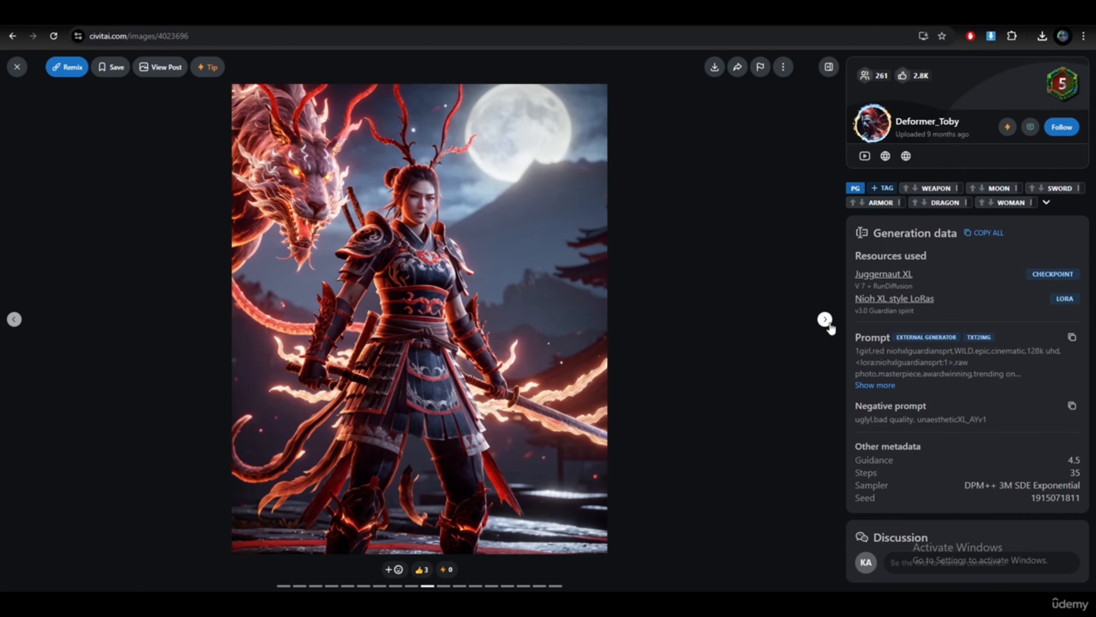
pyautogui.click(11, 74)
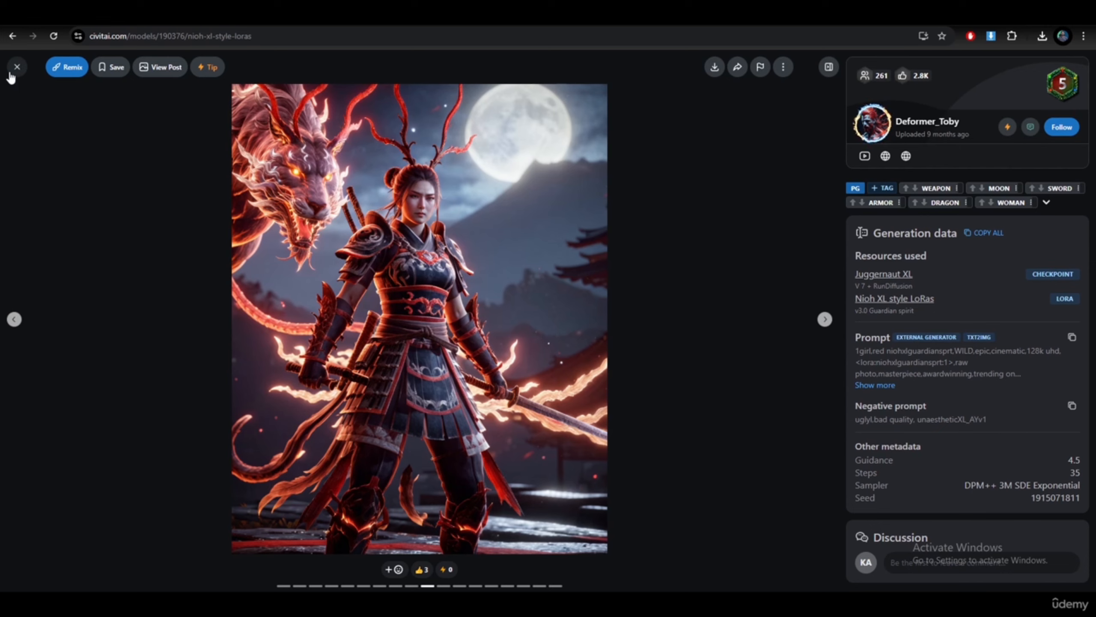
pyautogui.click(13, 37)
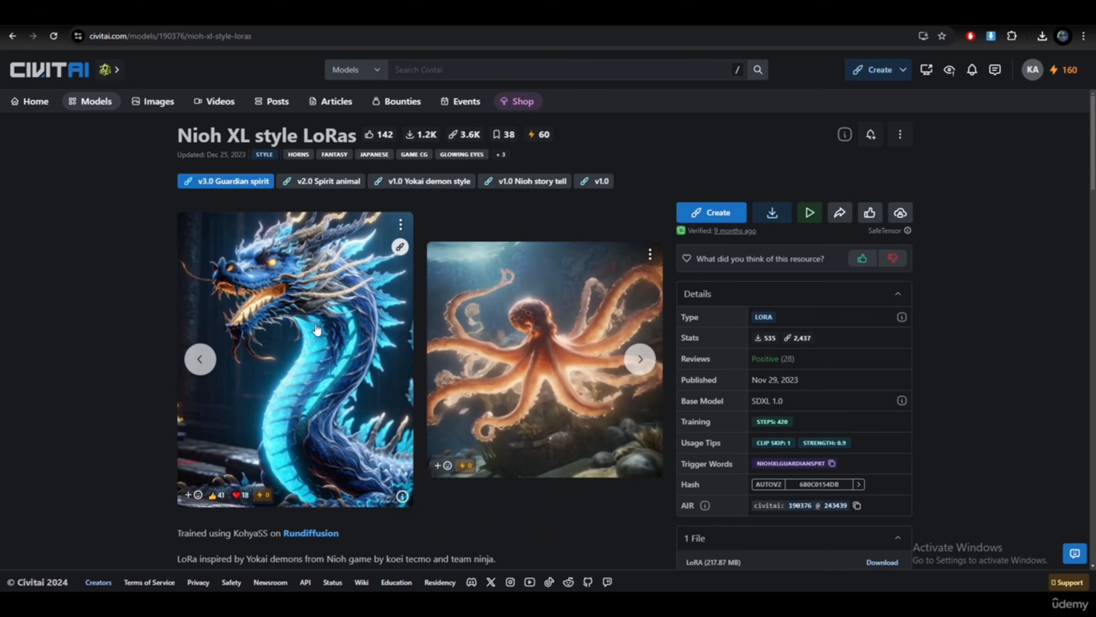
# - Copy the prompt of the sample image with the girl sitting next to a purple spider into the Fooocus prompt
pyautogui.click(640, 358)
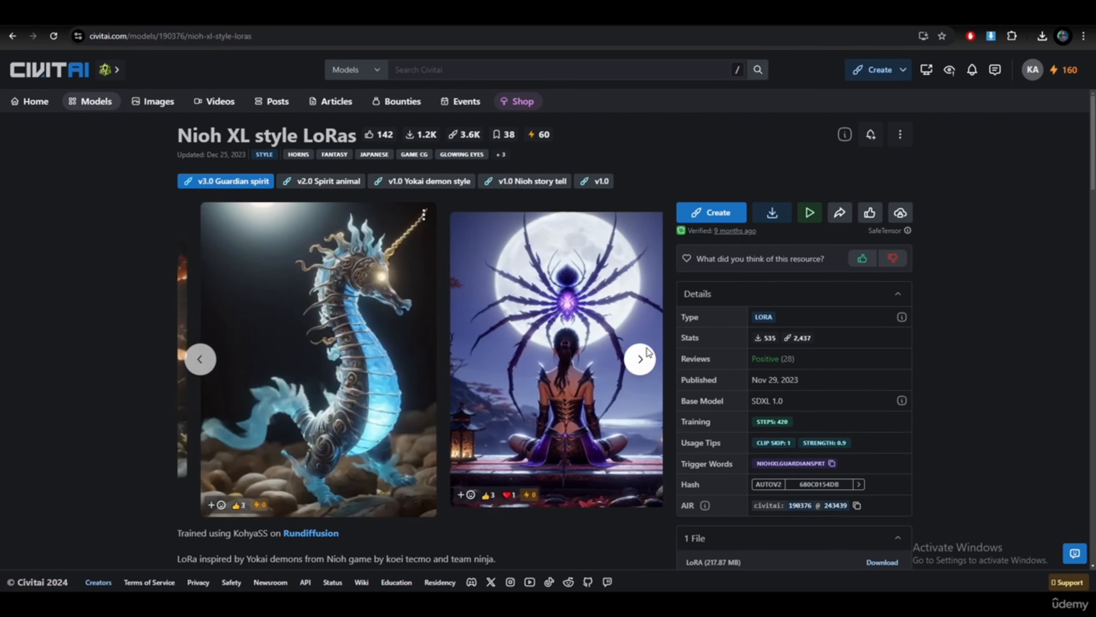
pyautogui.click(553, 354)
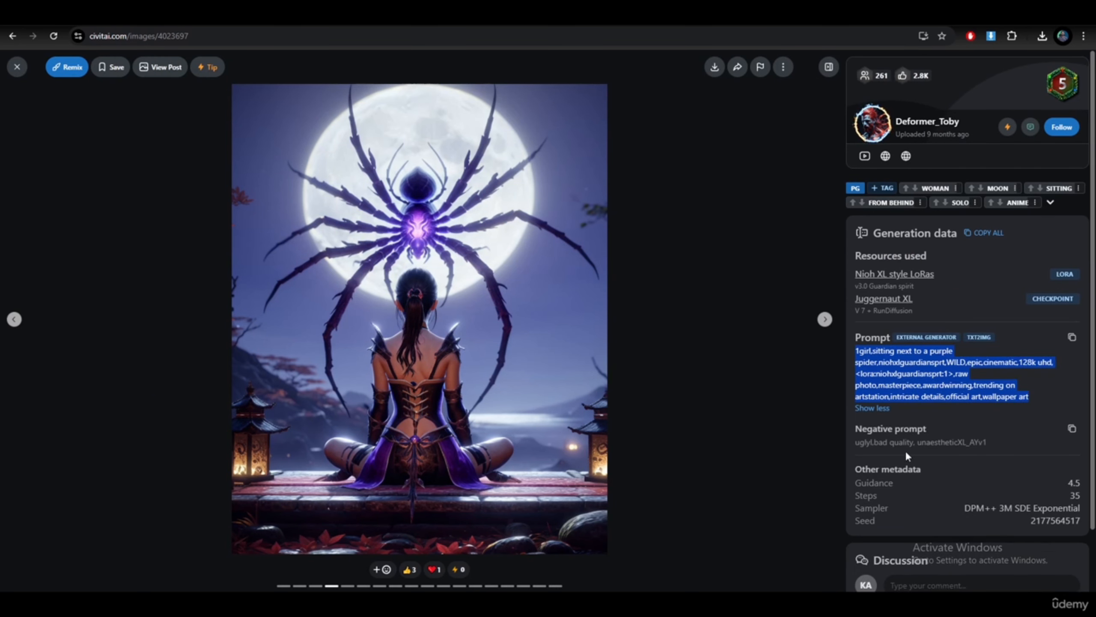
pyautogui.hotkey('alt', 'Tab')
pyautogui.click(270, 498)
pyautogui.hotkey('ctrl', 'v')
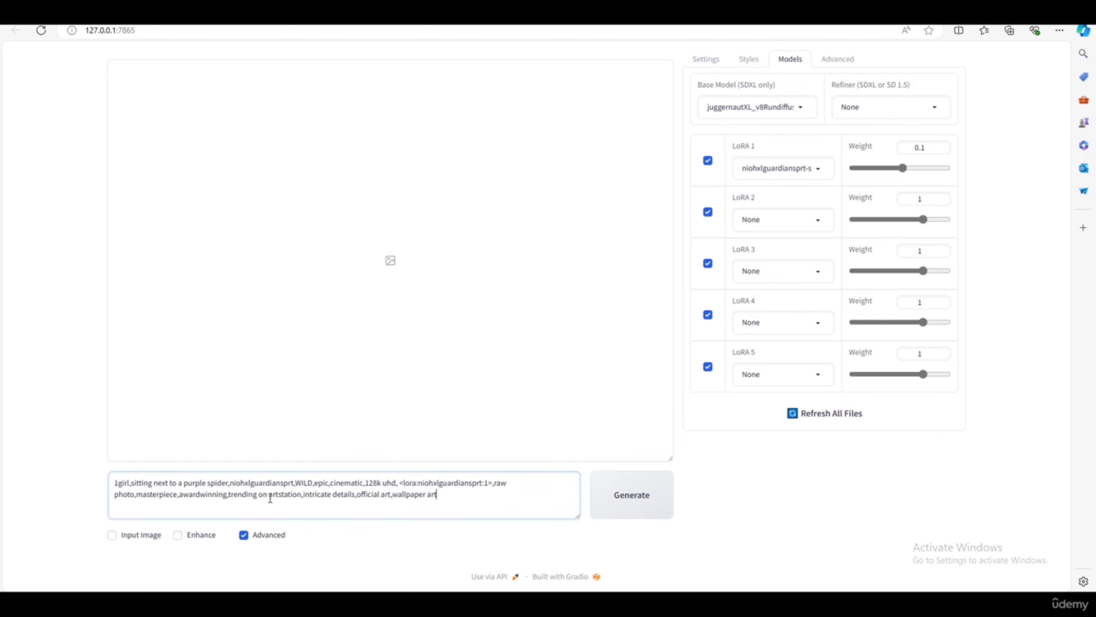
# - Copy the spider image's negative prompt "uglyl,bad quality, unaestheticXL_AYv1" from Civitai into the Fooocus negative prompt and generate the image
pyautogui.click(705, 59)
pyautogui.click(764, 382)
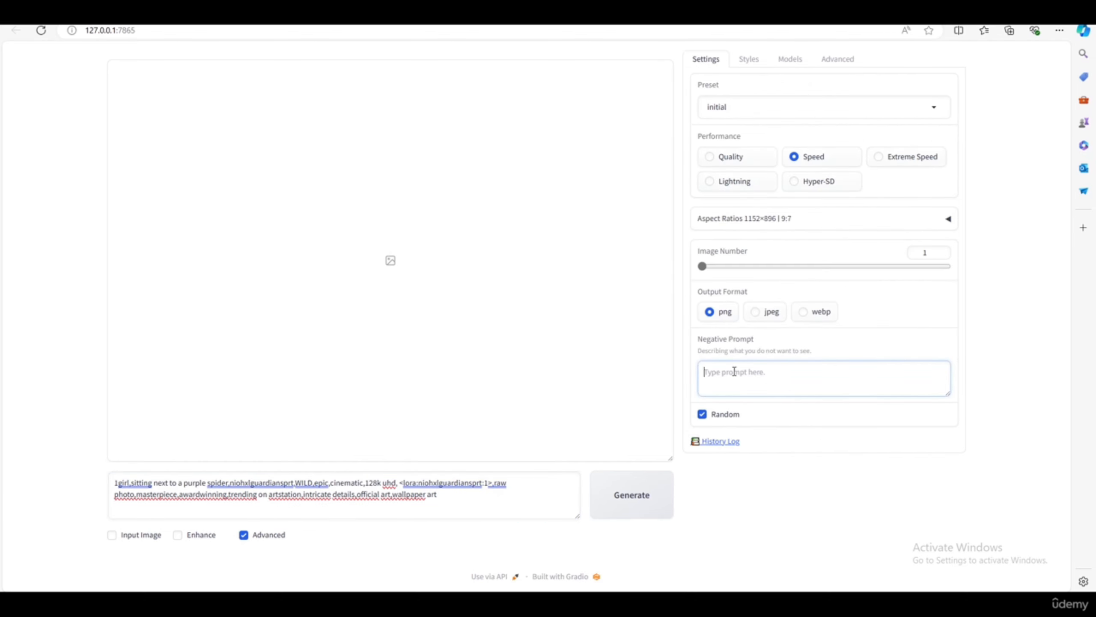
pyautogui.hotkey('alt', 'Tab')
pyautogui.tripleClick(877, 442)
pyautogui.hotkey('ctrl', 'c')
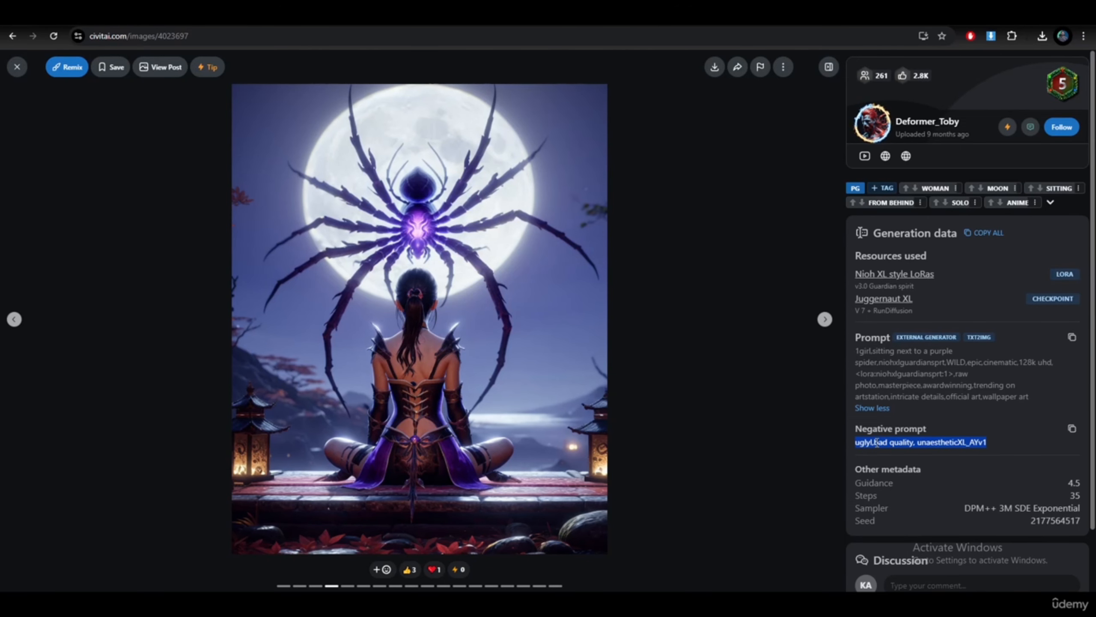
pyautogui.hotkey('alt', 'Tab')
pyautogui.hotkey('ctrl', 'v')
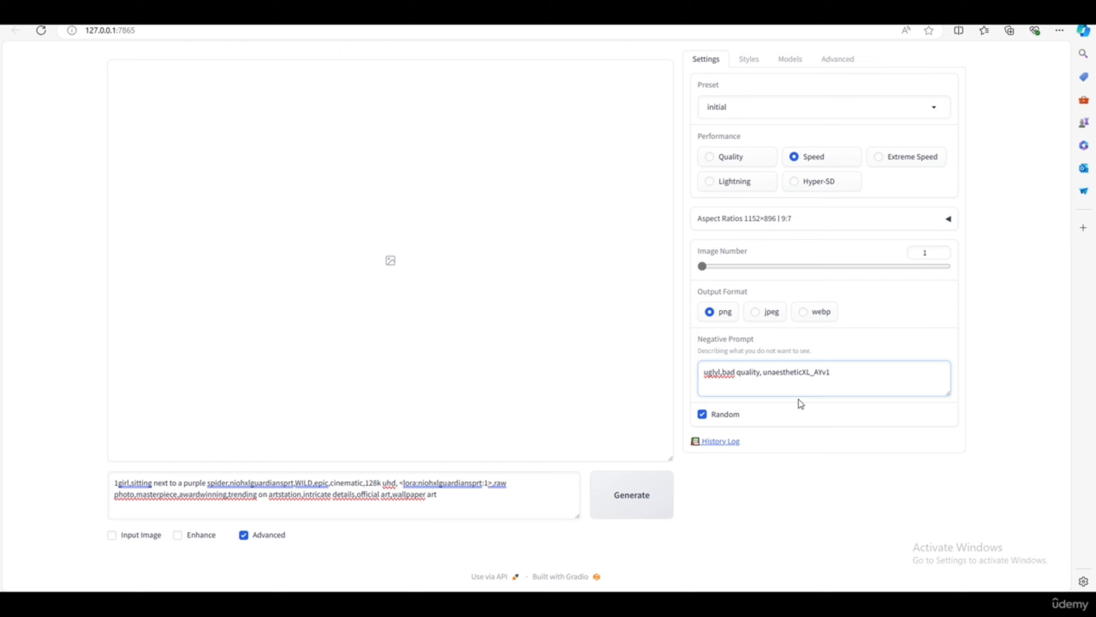
pyautogui.click(625, 505)
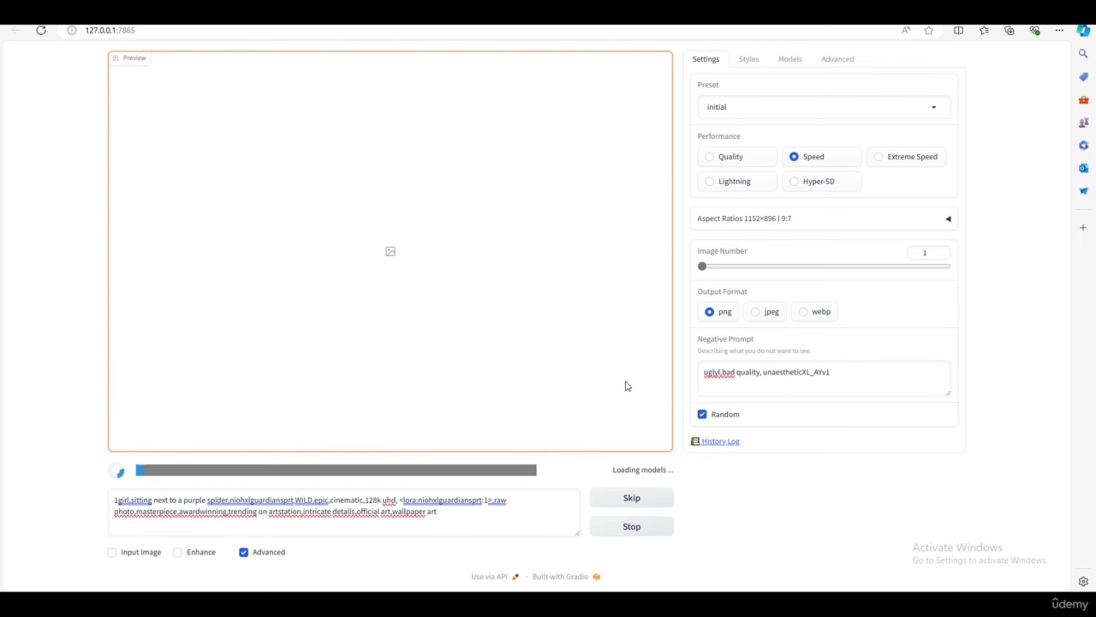
# - Compare the generated image with the Civitai original and check its listed resources against the base models available in Fooocus
pyautogui.click(783, 69)
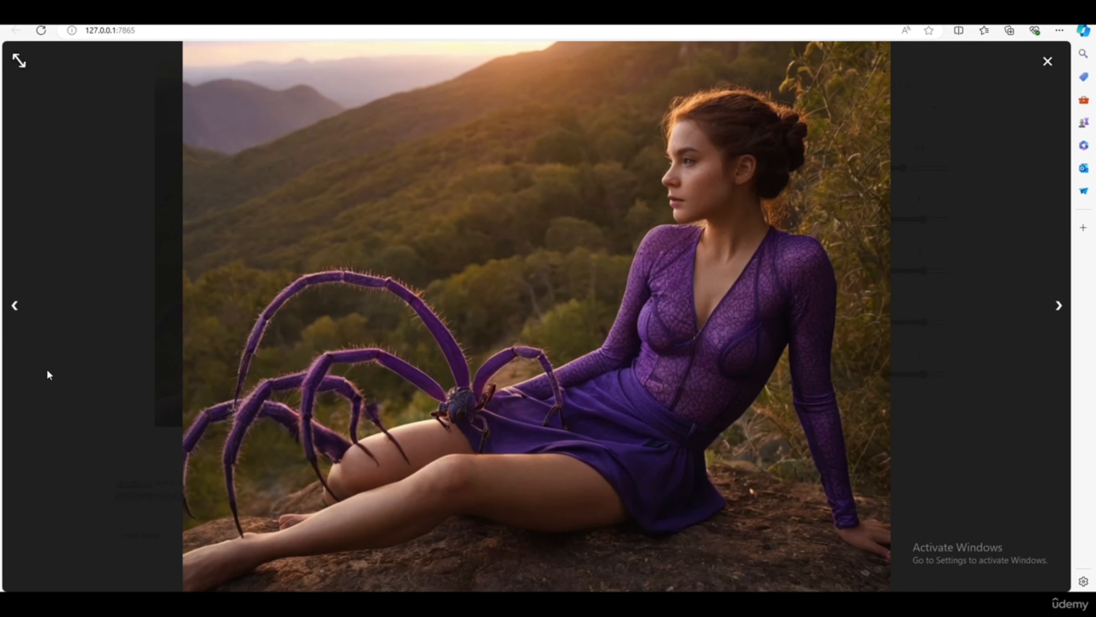
pyautogui.click(49, 370)
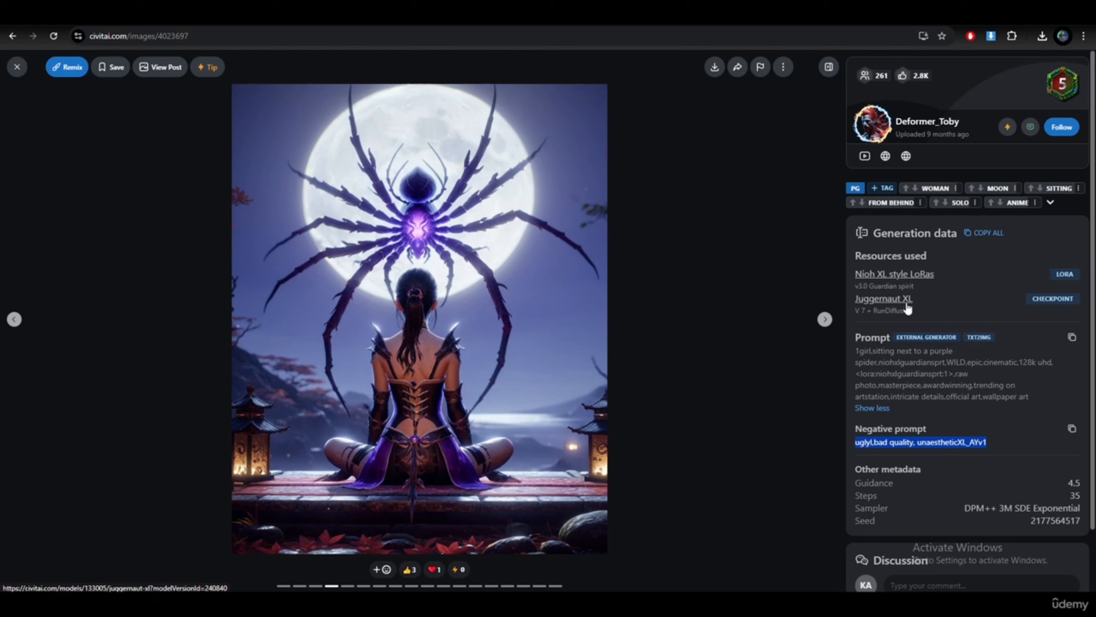
pyautogui.click(902, 276)
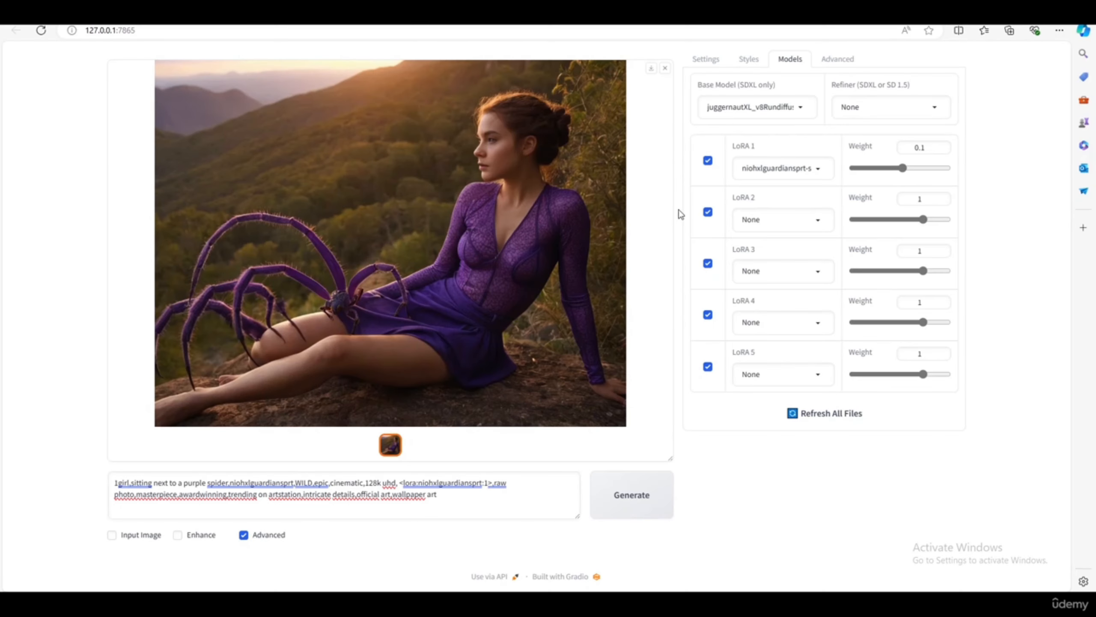
pyautogui.click(795, 110)
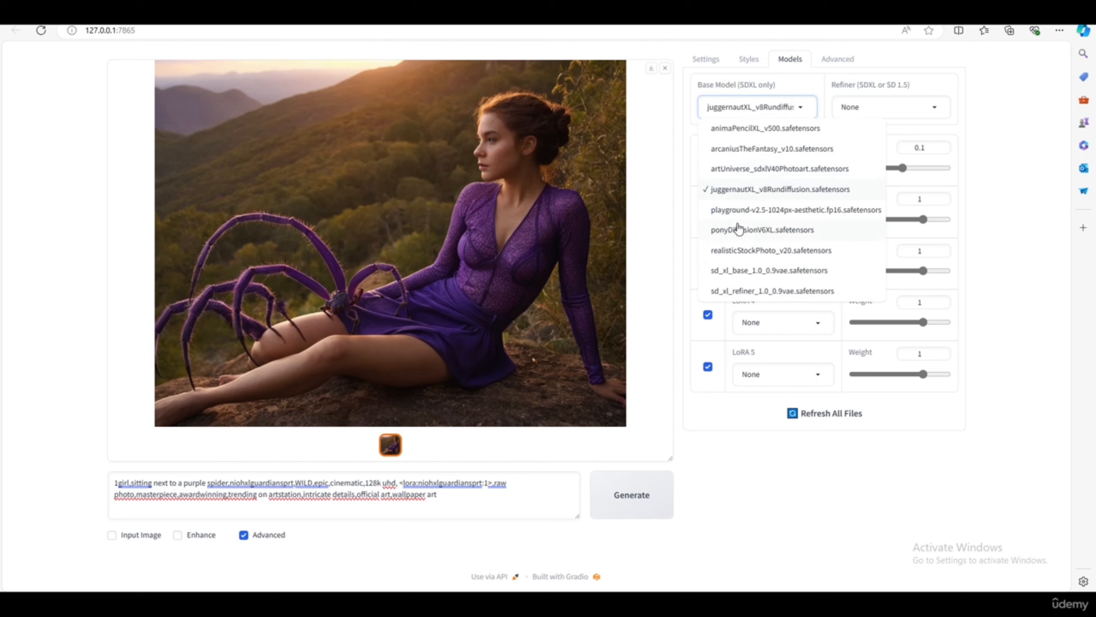
pyautogui.click(976, 226)
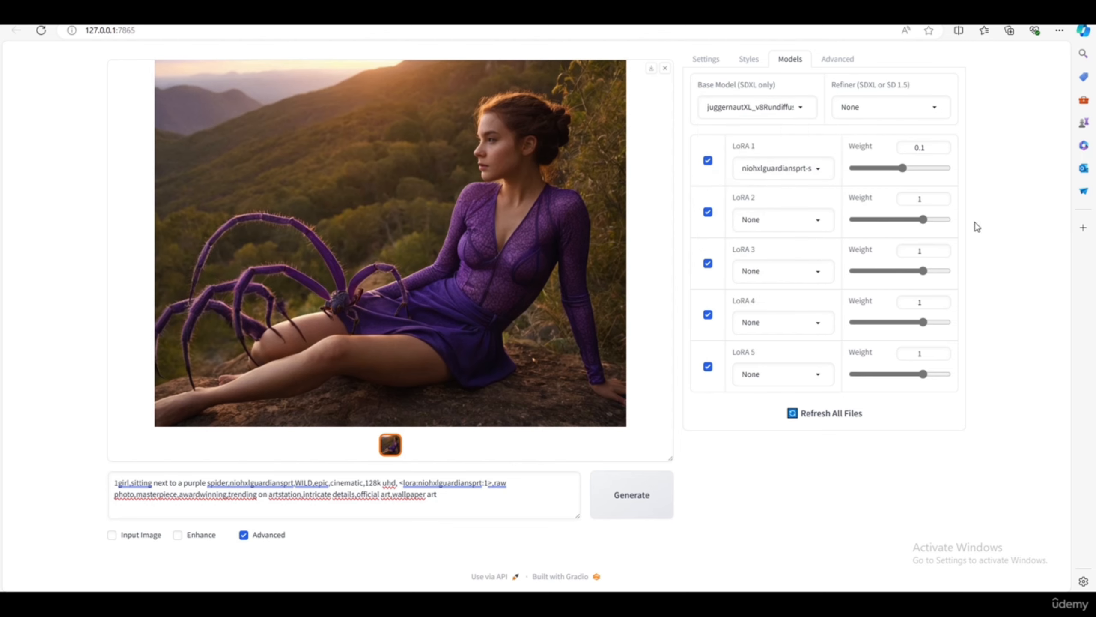
# - Set the LoRA 1 weight to 0.8 and generate the purple spider image again
pyautogui.click(903, 172)
pyautogui.doubleClick(901, 146)
pyautogui.write('0.8')
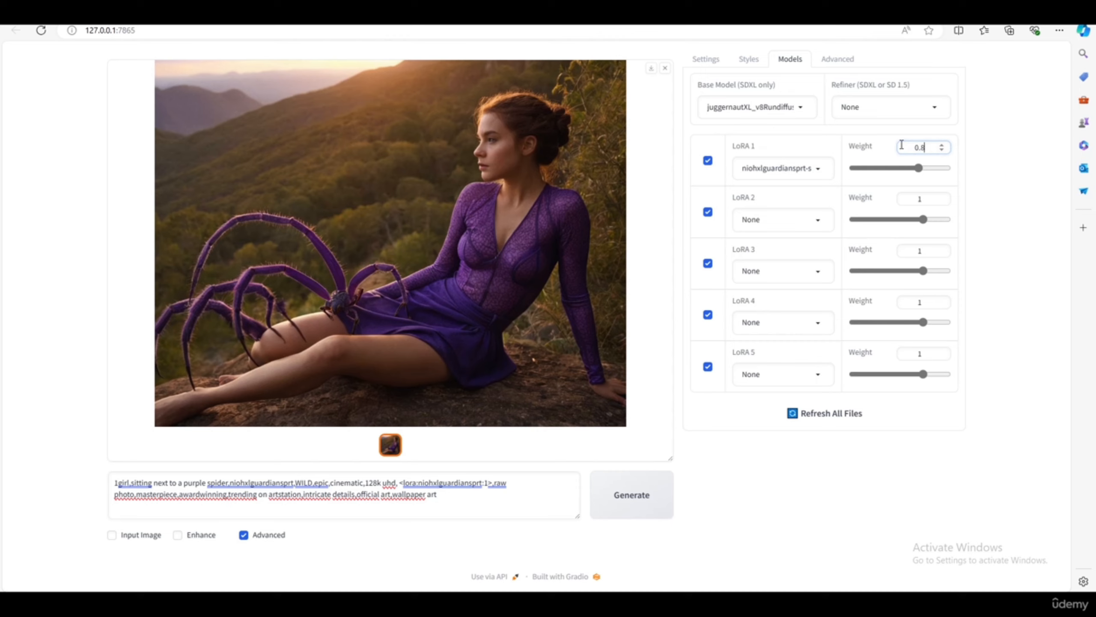
pyautogui.click(1020, 185)
pyautogui.click(638, 501)
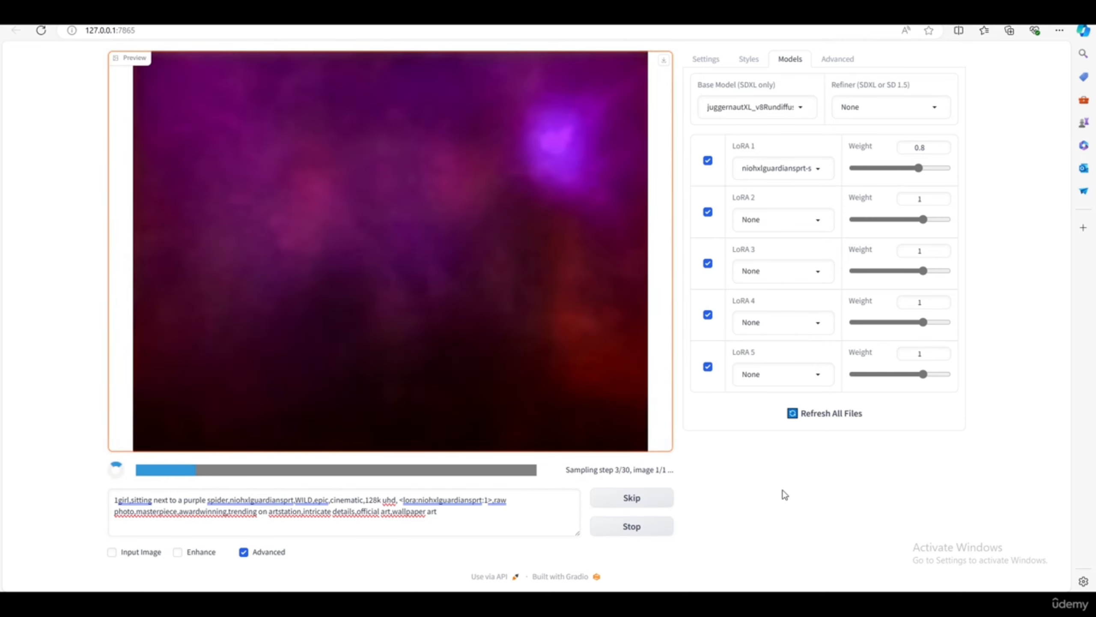
# - View the generated image of the woman and purple spider enlarged, close it, and open the LoRA 1 weight for editing
pyautogui.click(424, 250)
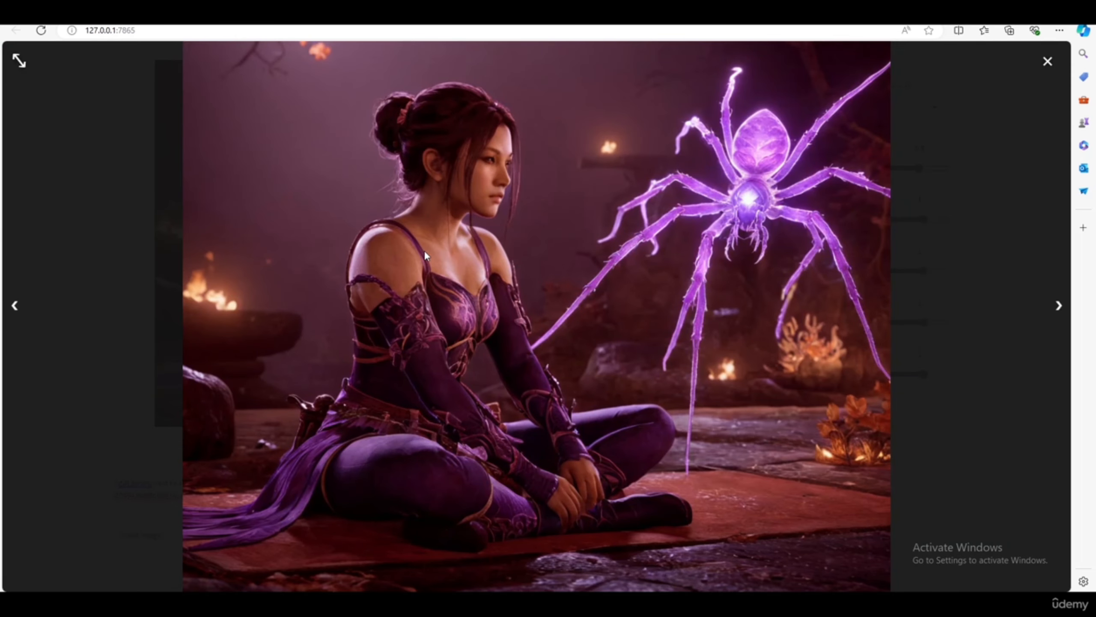
pyautogui.click(45, 263)
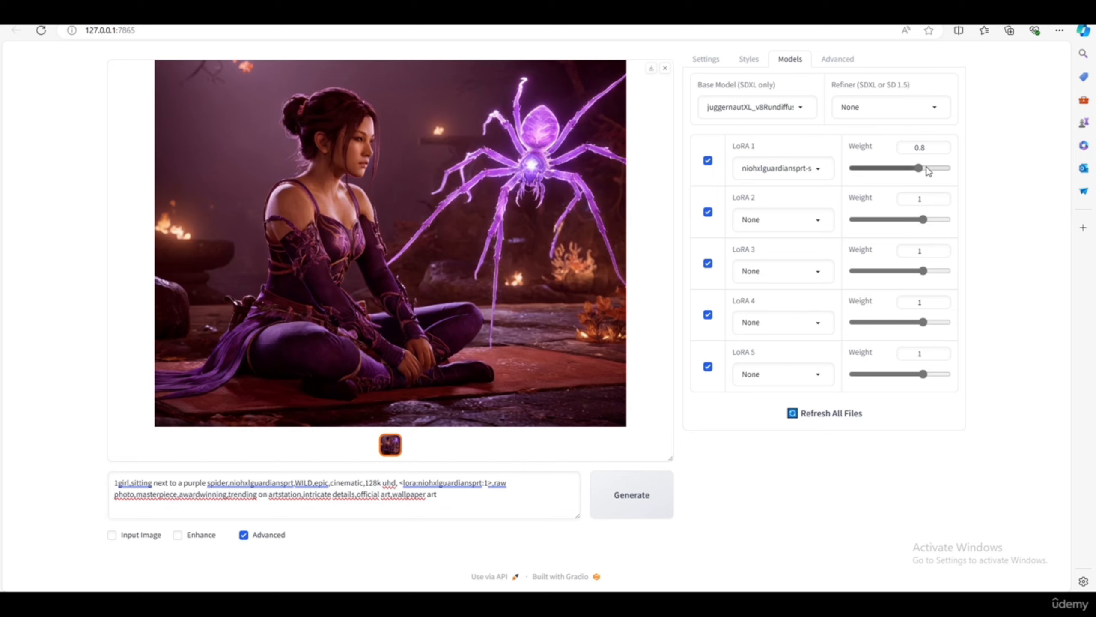
pyautogui.click(925, 146)
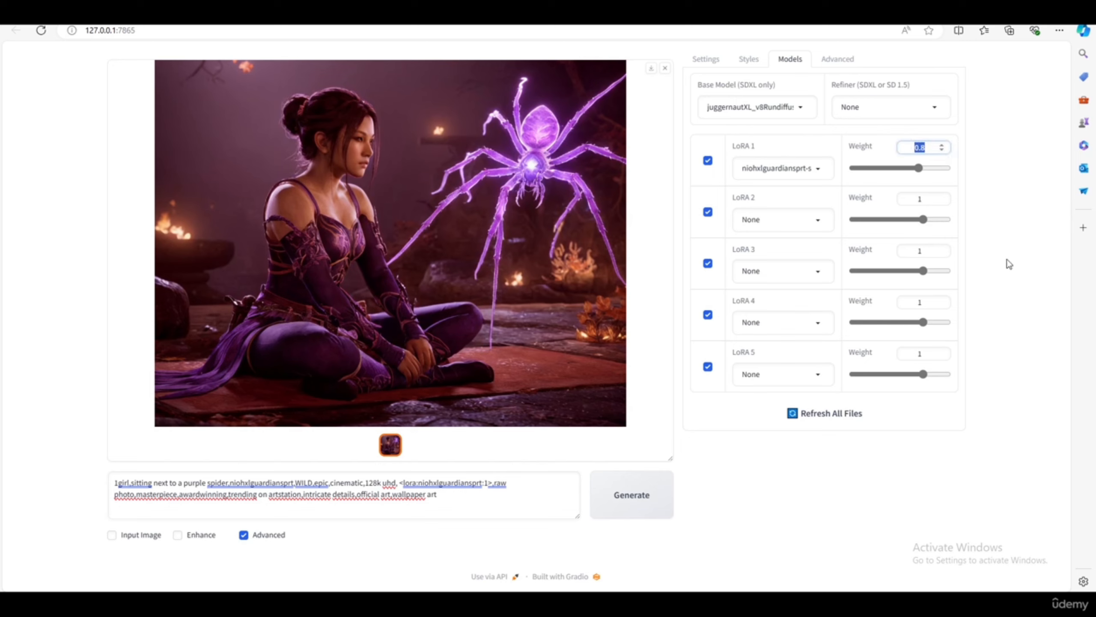
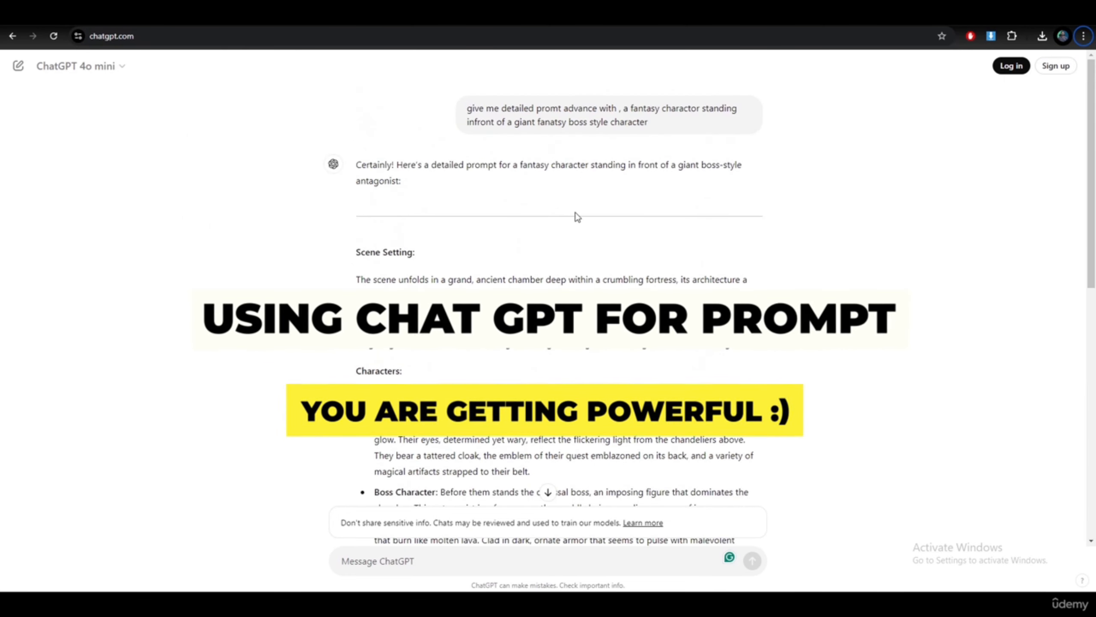
# - In ChatGPT, review the fantasy boss request and select the answer from Scene Setting through the end of Atmosphere and Tone
pyautogui.moveTo(467, 107); pyautogui.dragTo(701, 124)
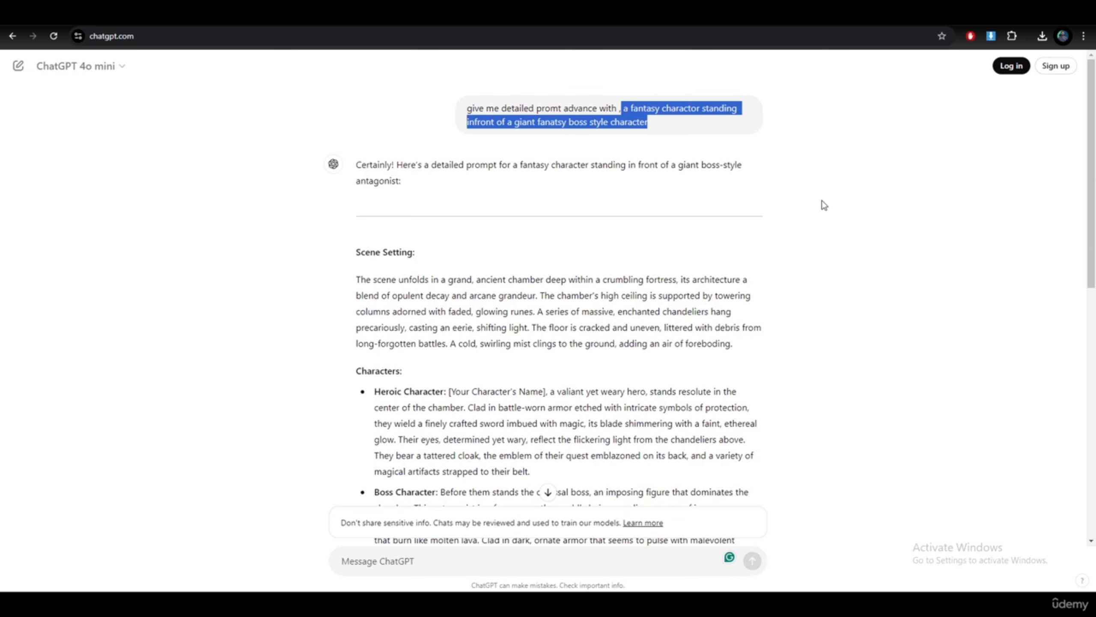
pyautogui.scroll(-3, 673, 213)
pyautogui.scroll(2, 673, 207)
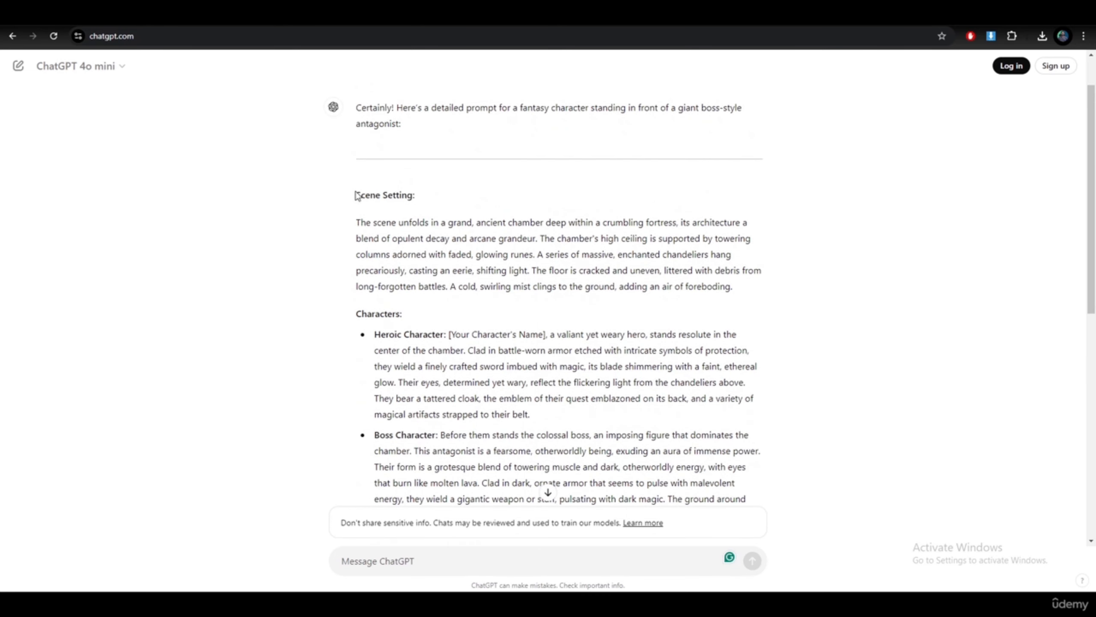
pyautogui.moveTo(357, 196); pyautogui.dragTo(652, 406)
pyautogui.scroll(-5, 500, 242)
pyautogui.scroll(-3, 504, 245)
pyautogui.scroll(-2, 666, 408)
pyautogui.scroll(-2, 656, 407)
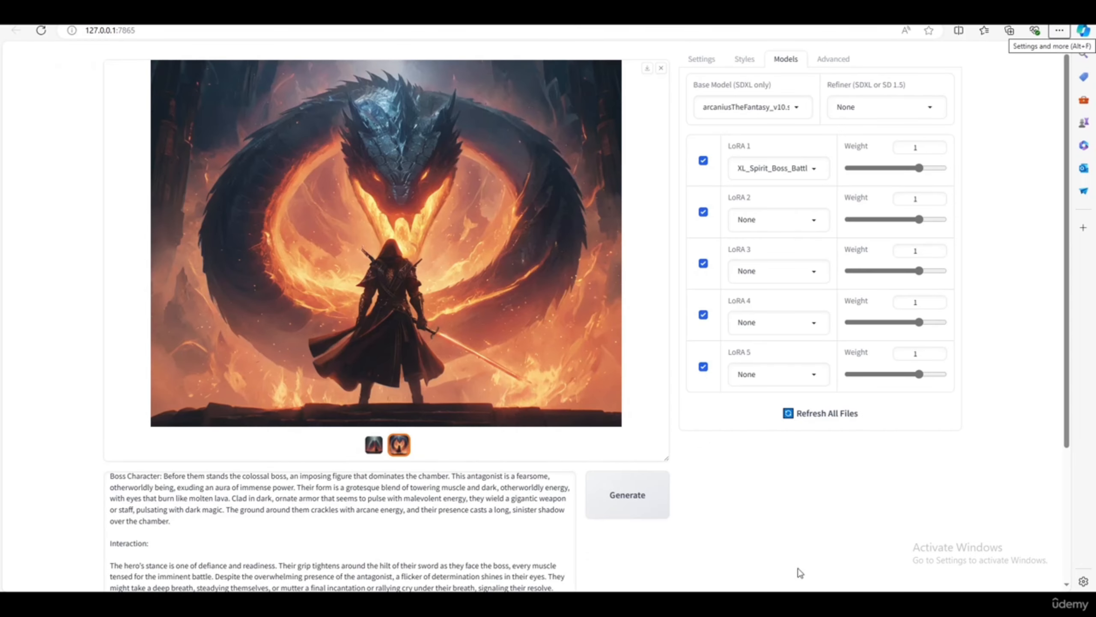
# - In Fooocus, examine the pasted prompt, highlight its opening trigger word "bosstyle", and show the first generated image
pyautogui.scroll(-4, 712, 511)
pyautogui.scroll(3, 303, 395)
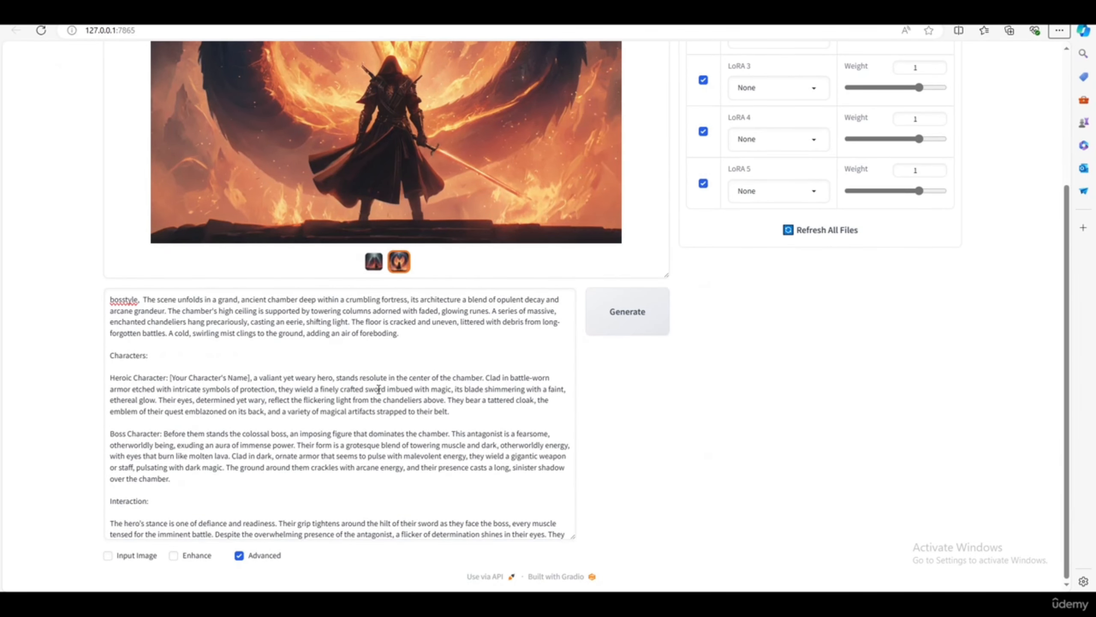
pyautogui.moveTo(110, 299); pyautogui.dragTo(131, 301)
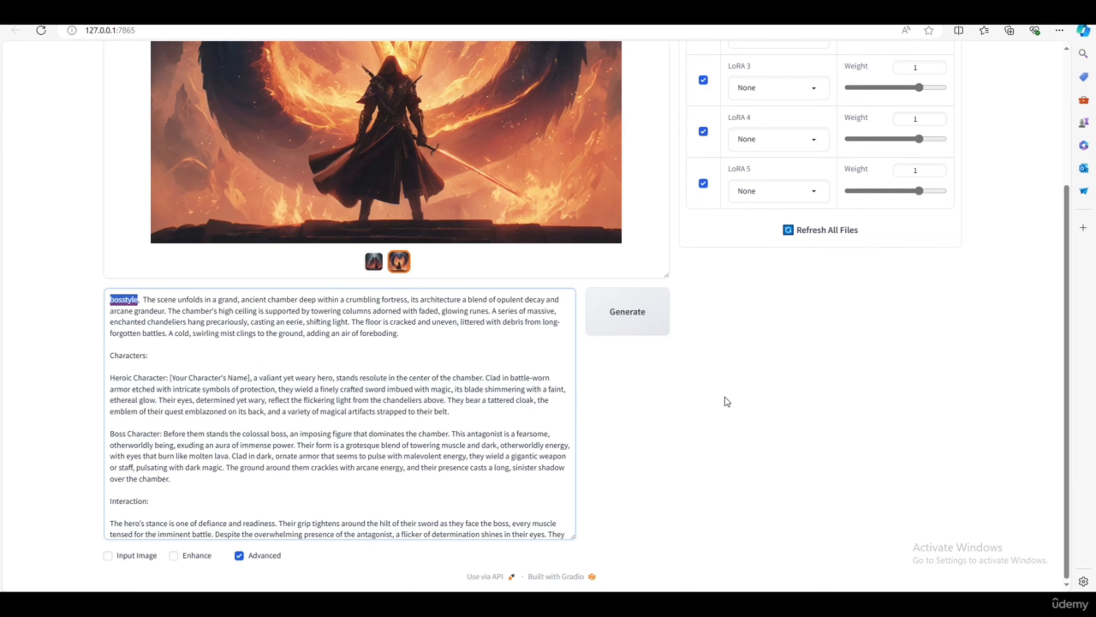
pyautogui.scroll(4, 733, 446)
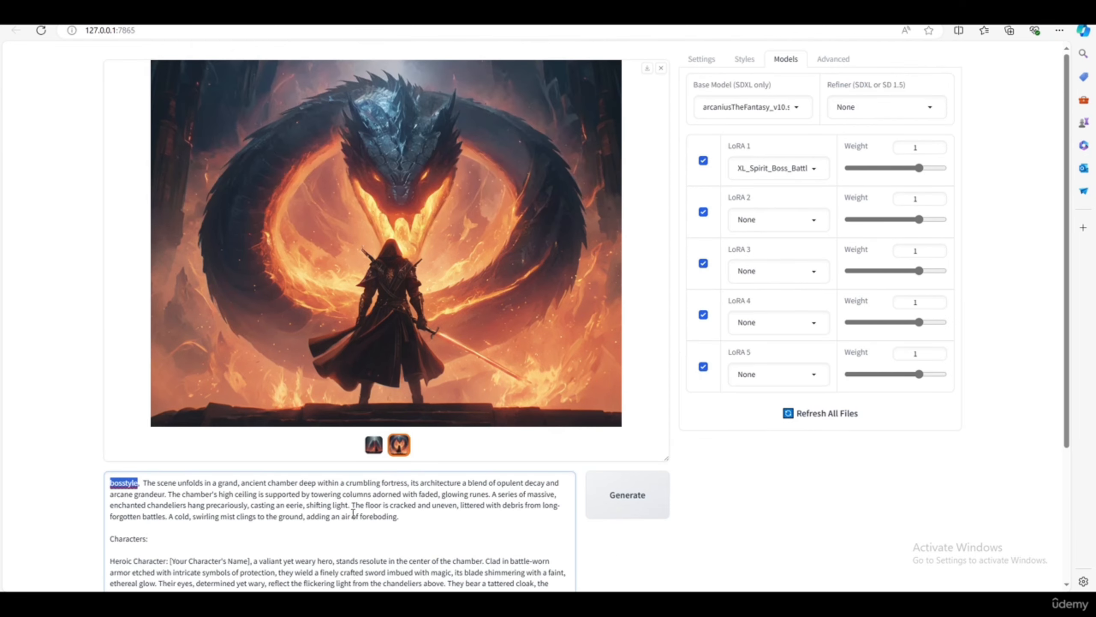
pyautogui.scroll(-4, 645, 561)
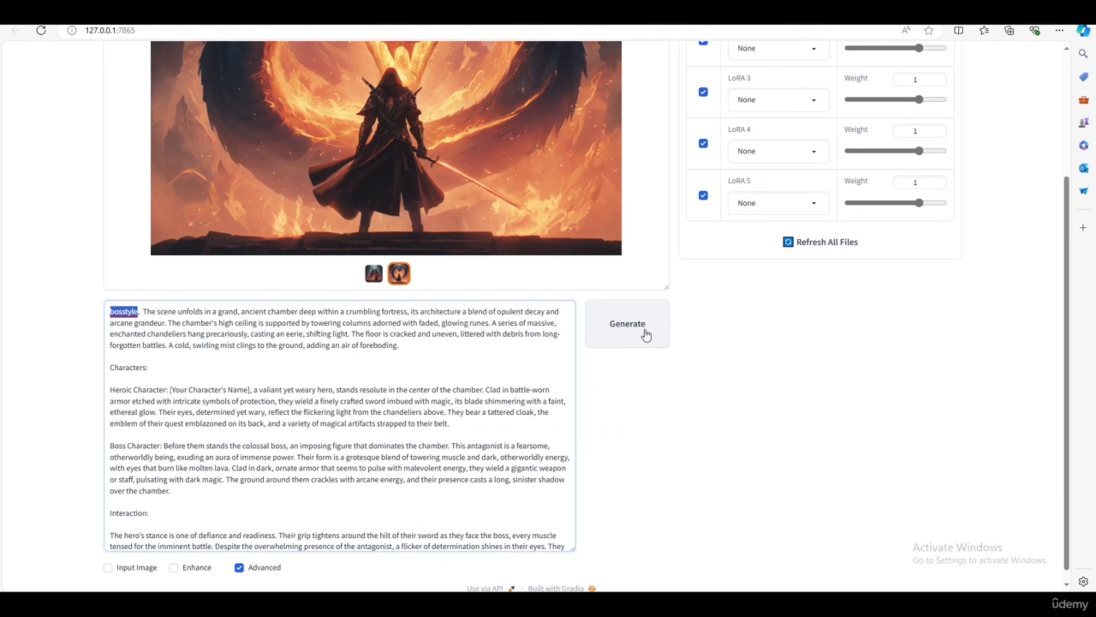
pyautogui.scroll(4, 364, 279)
pyautogui.click(373, 445)
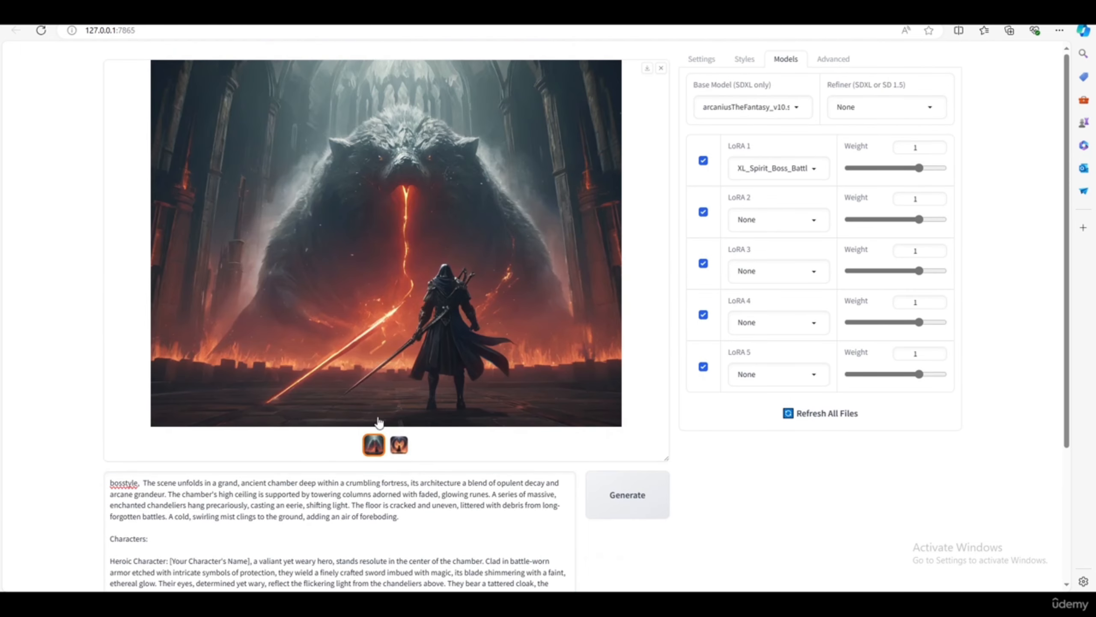
# - In the 2024-08-24 outputs folder, view the boss images from 2024-08-24_11-33-21_9810.png through 2024-08-24_11-40-41_4666.png, and close the viewer
pyautogui.hotkey('alt', 'Tab')
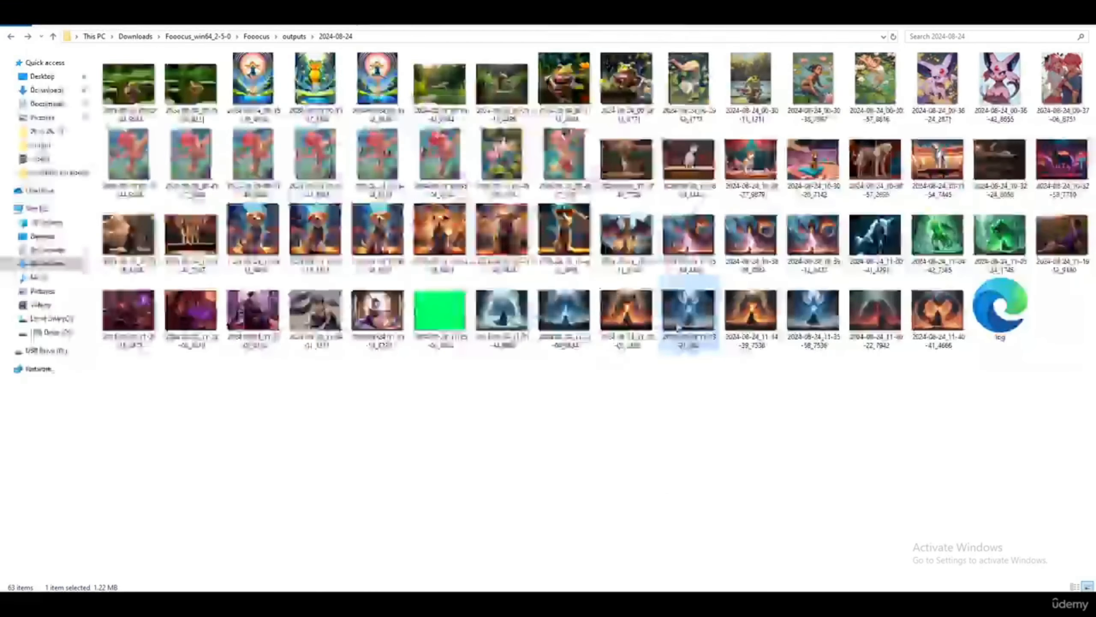
pyautogui.doubleClick(690, 311)
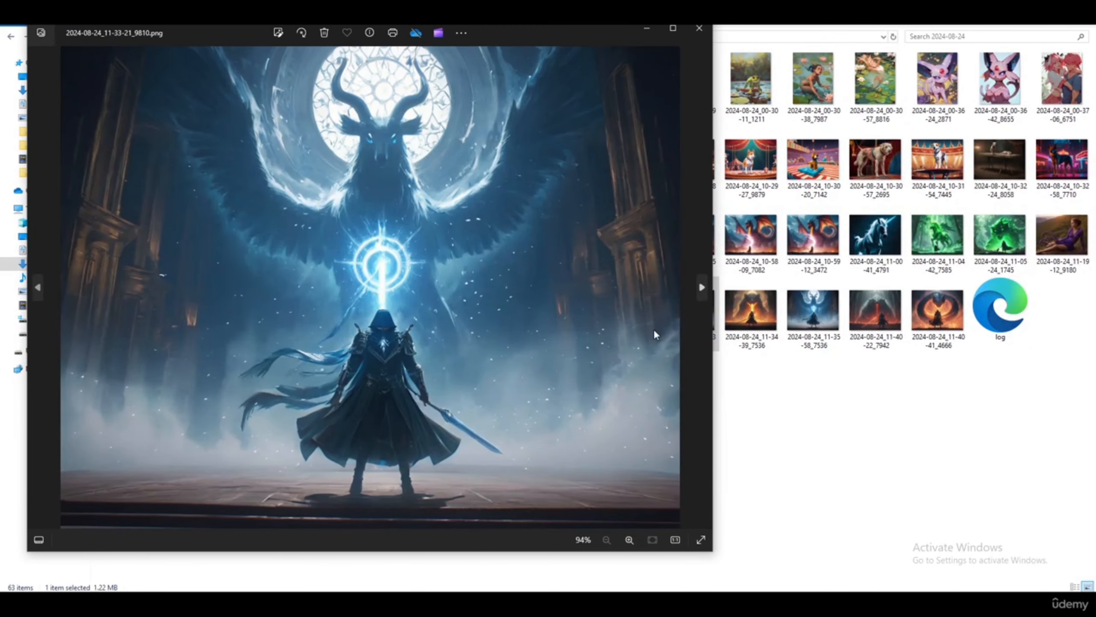
pyautogui.click(702, 295)
pyautogui.click(700, 293)
pyautogui.click(700, 293)
pyautogui.click(700, 293)
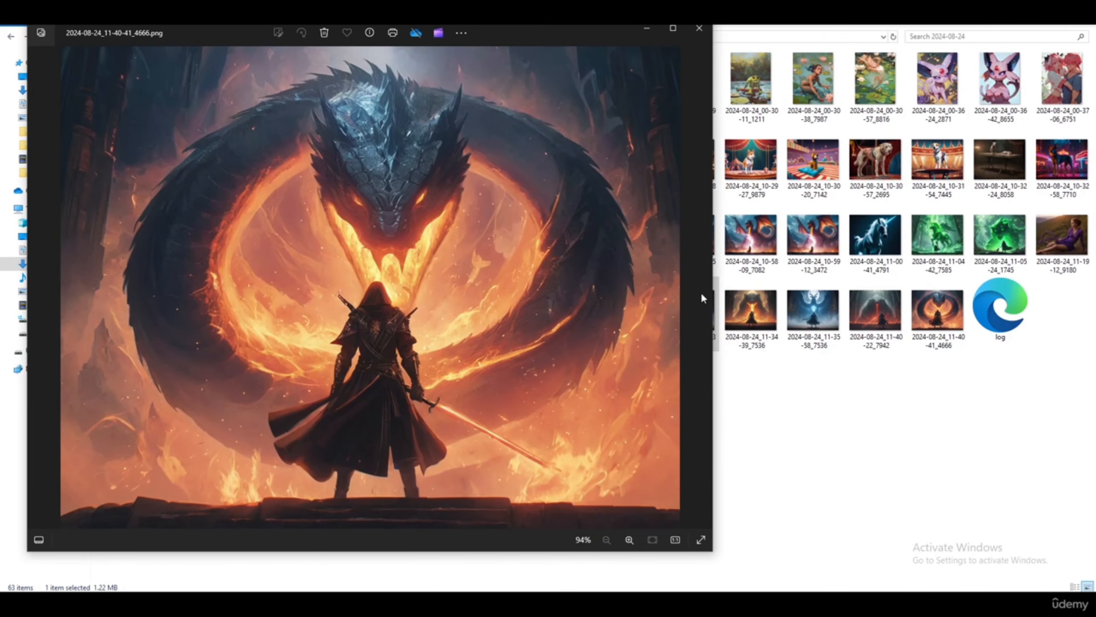
pyautogui.click(699, 30)
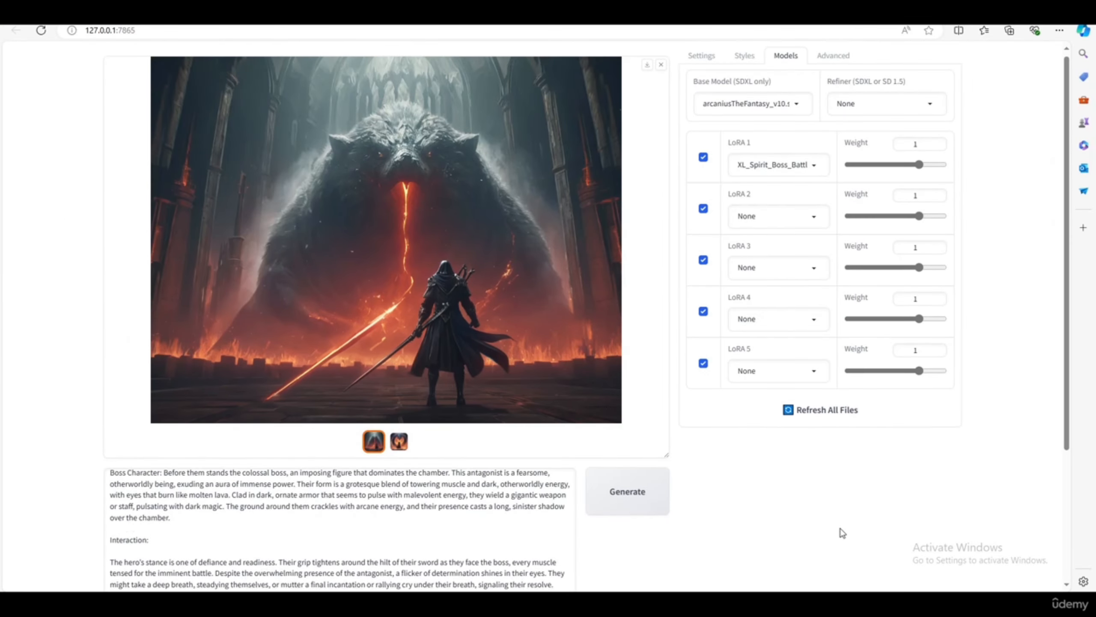
# - Back in Fooocus, enable Enhance below the prompt and review its Upscale or Variation options
pyautogui.scroll(-4, 837, 529)
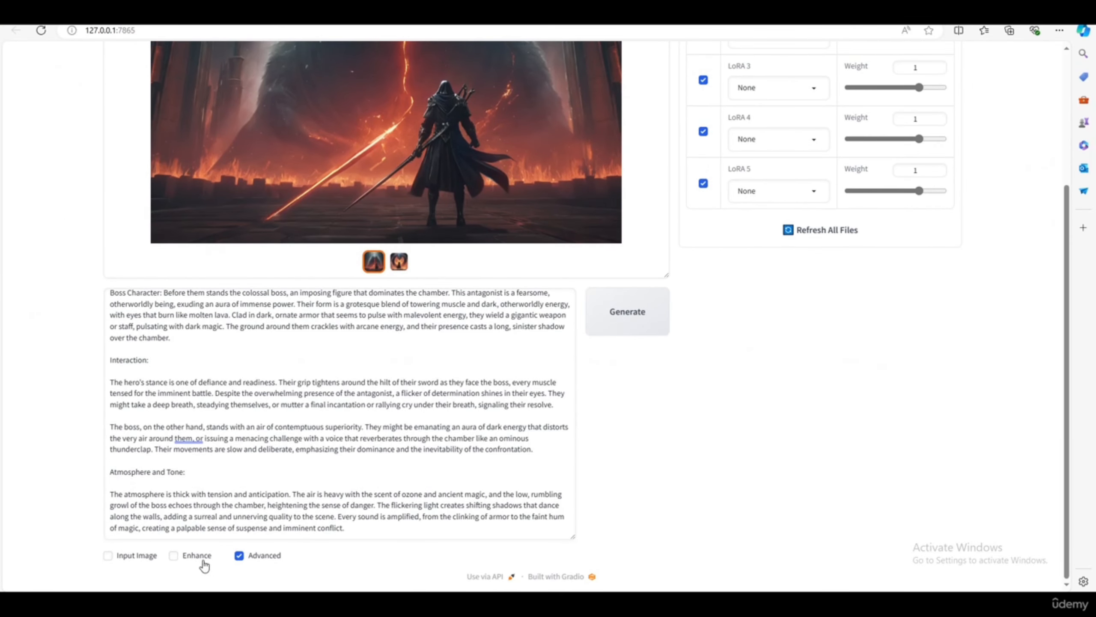
pyautogui.click(174, 555)
pyautogui.scroll(-5, 417, 527)
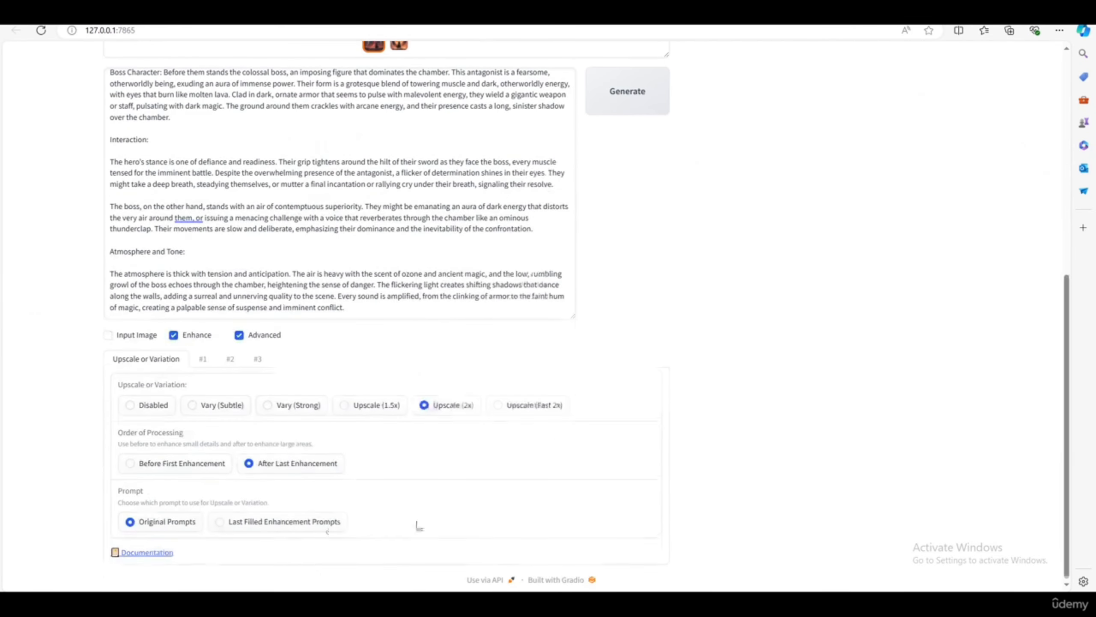
pyautogui.scroll(8, 775, 399)
pyautogui.scroll(-5, 448, 523)
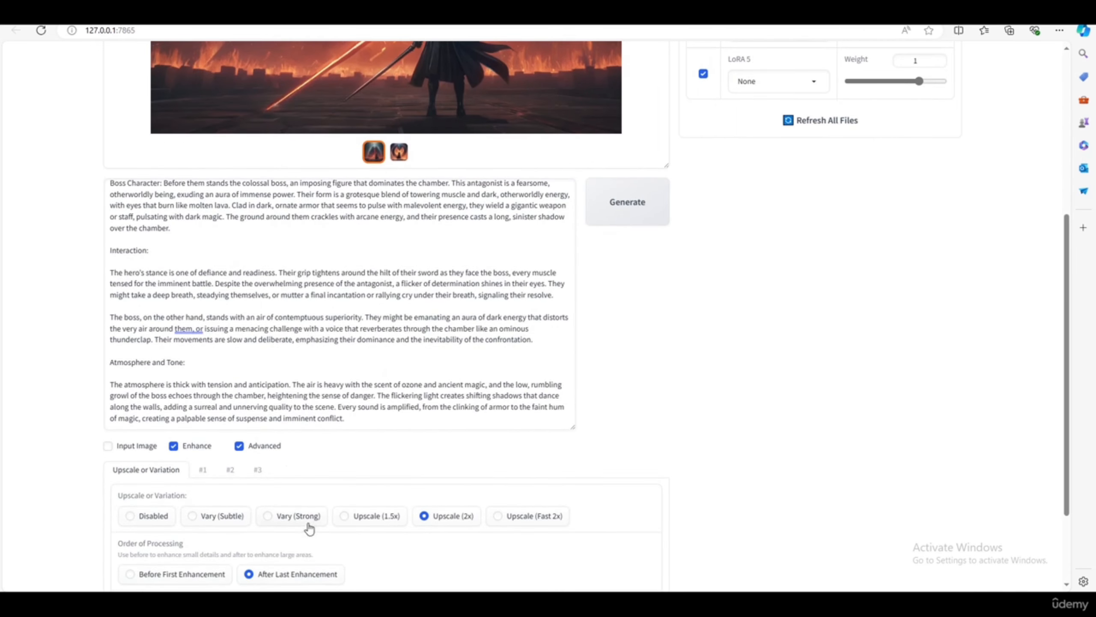
pyautogui.scroll(6, 849, 429)
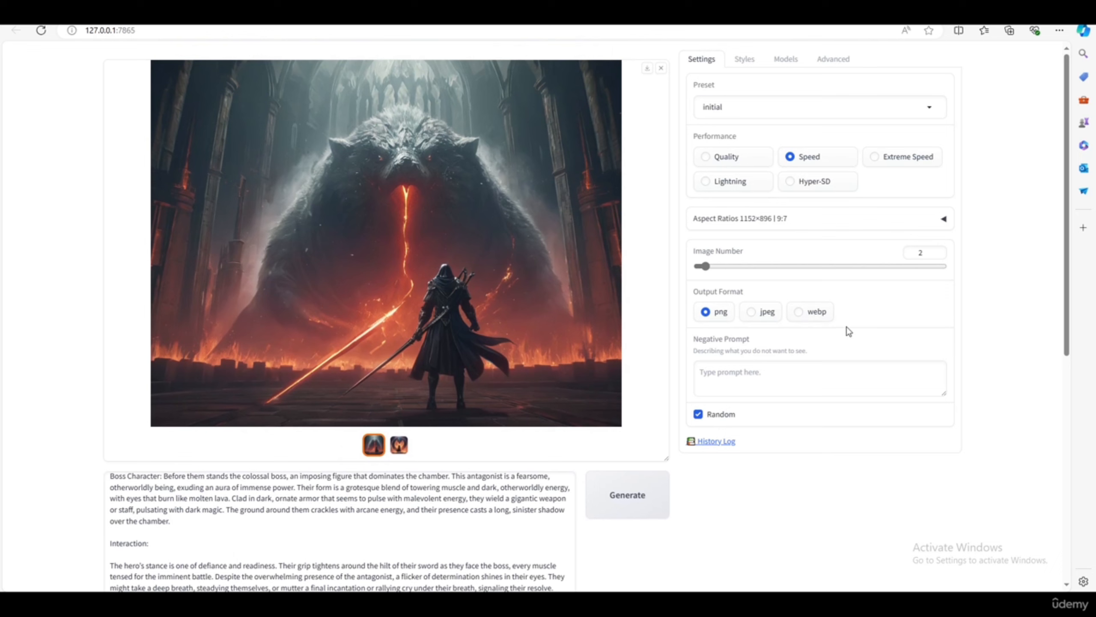
# - Review the Styles and Models settings and show the LoRA files available for LoRA 1
pyautogui.click(745, 61)
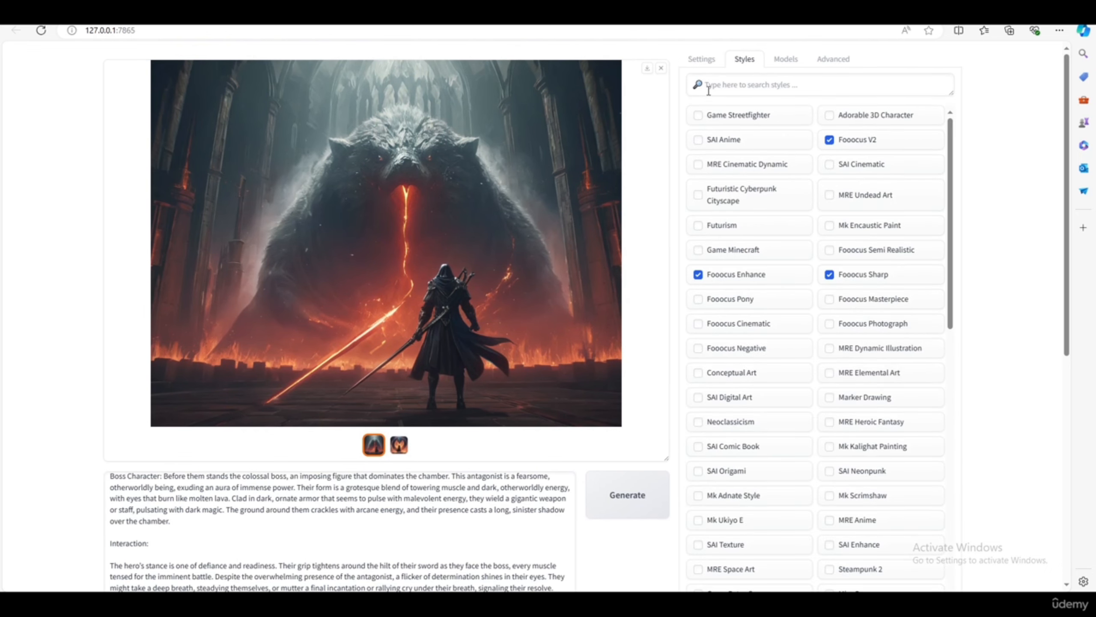
pyautogui.click(784, 63)
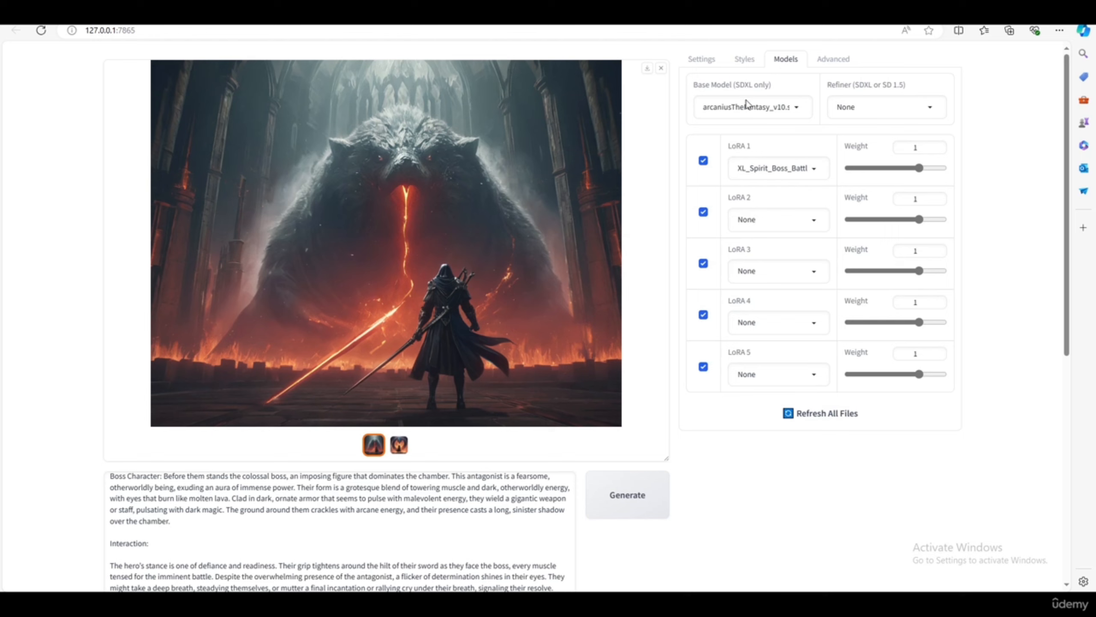
pyautogui.click(770, 173)
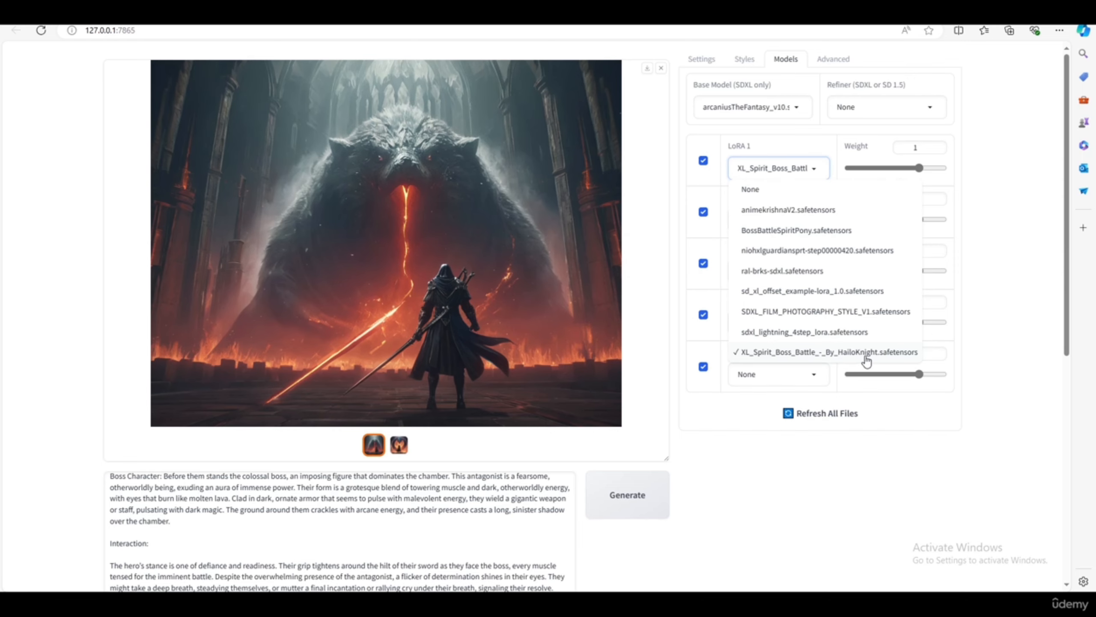
# - Switch to Civitai in Chrome and search the models for "xl spirit bosstyle"
pyautogui.hotkey('alt', 'Tab')
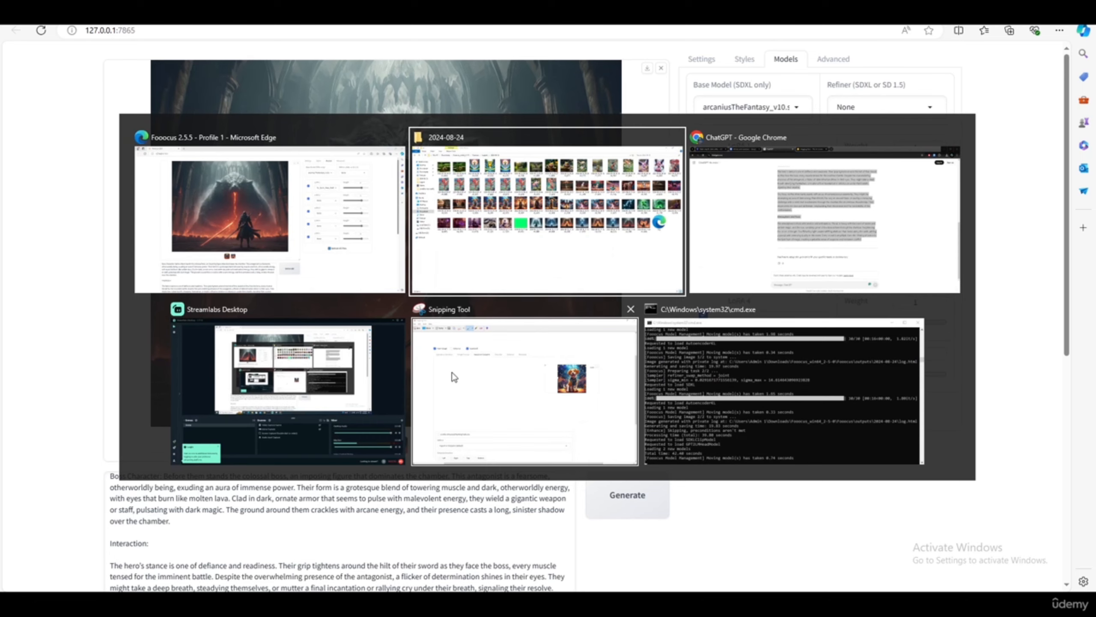
pyautogui.click(761, 230)
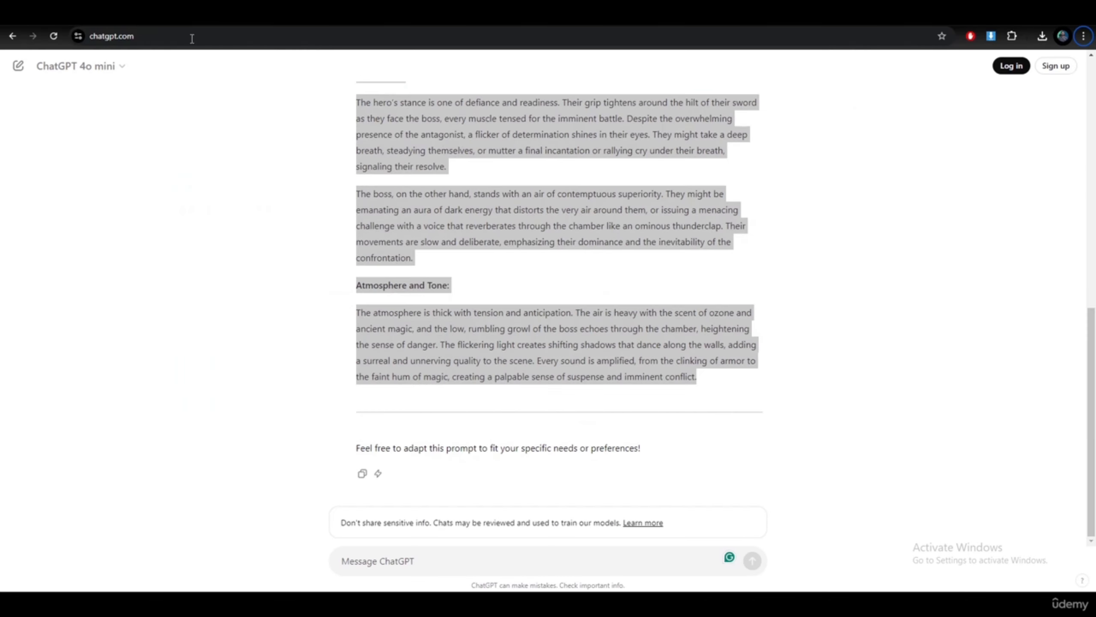
pyautogui.click(172, 16)
pyautogui.click(409, 72)
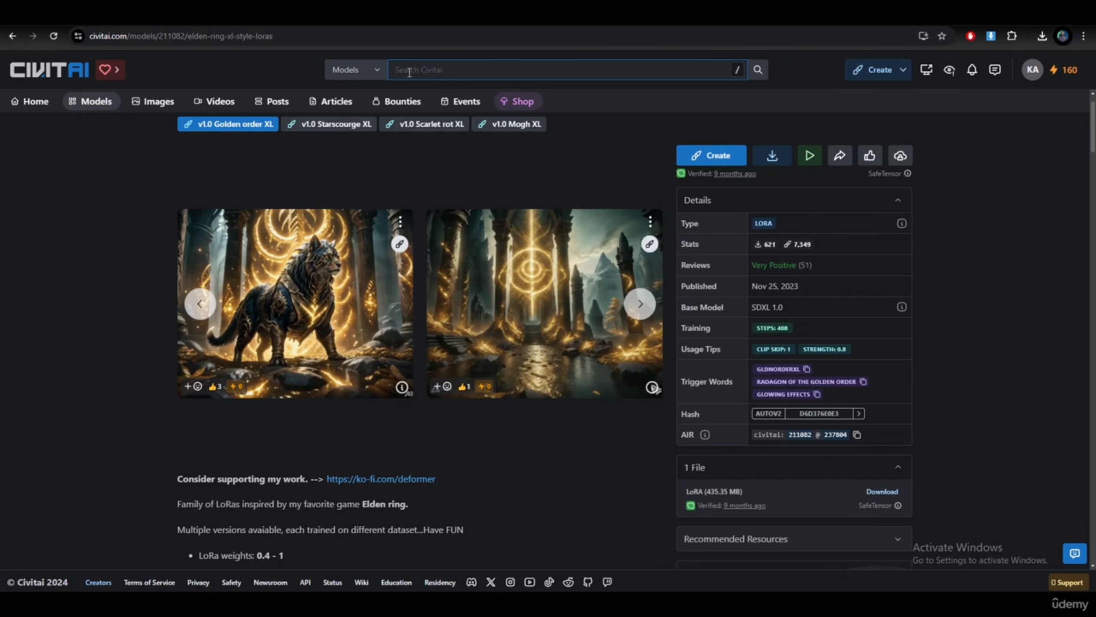
pyautogui.write('xl spi')
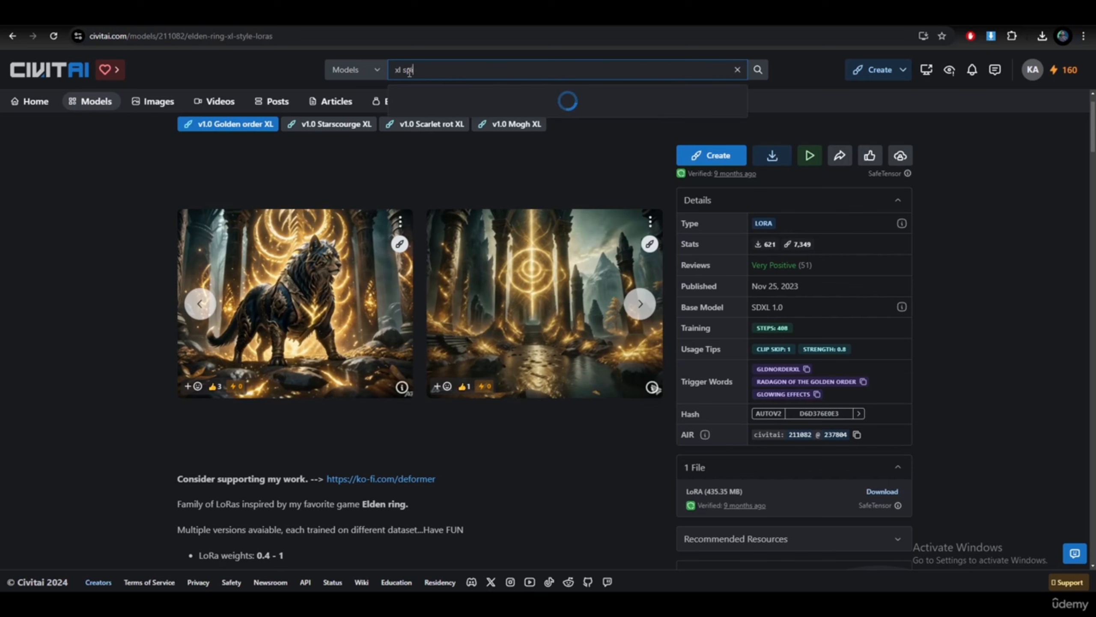
pyautogui.write('rit bosstyle')
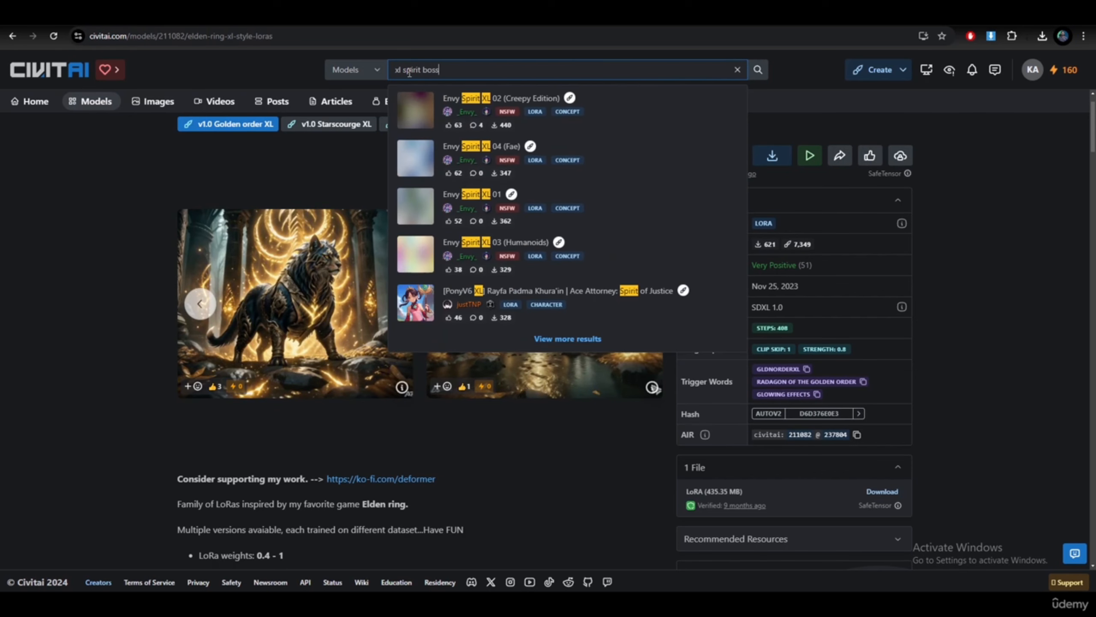
pyautogui.press('Return')
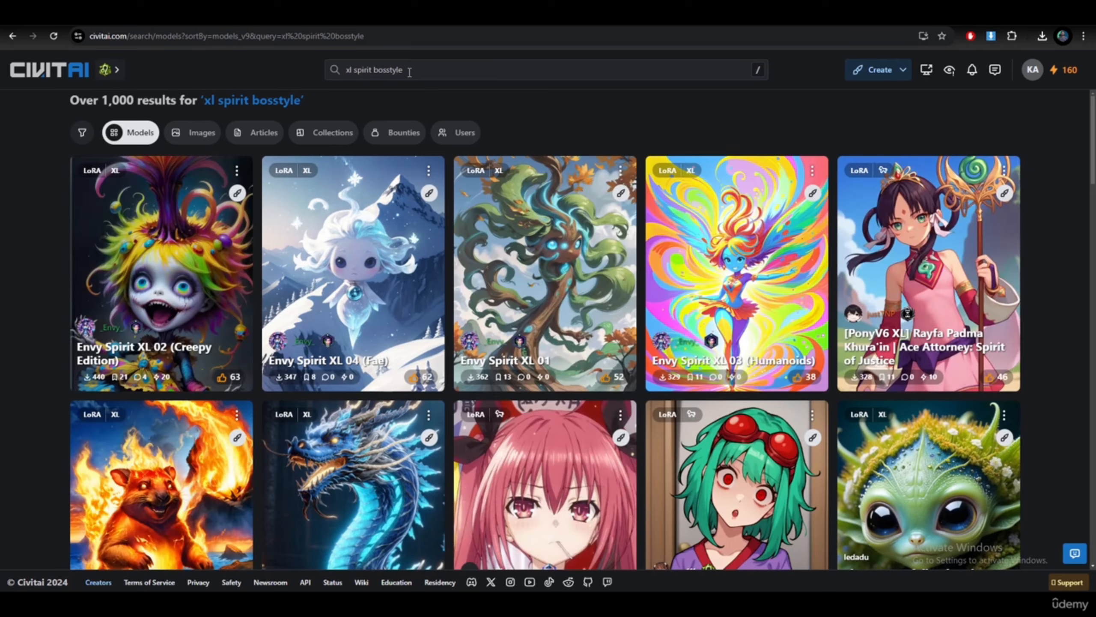
# - Open the XL Fantasy Knights LoRA from the search results, examine its page, and open the sample image of the green-sword knight
pyautogui.scroll(-4, 407, 155)
pyautogui.scroll(-5, 400, 212)
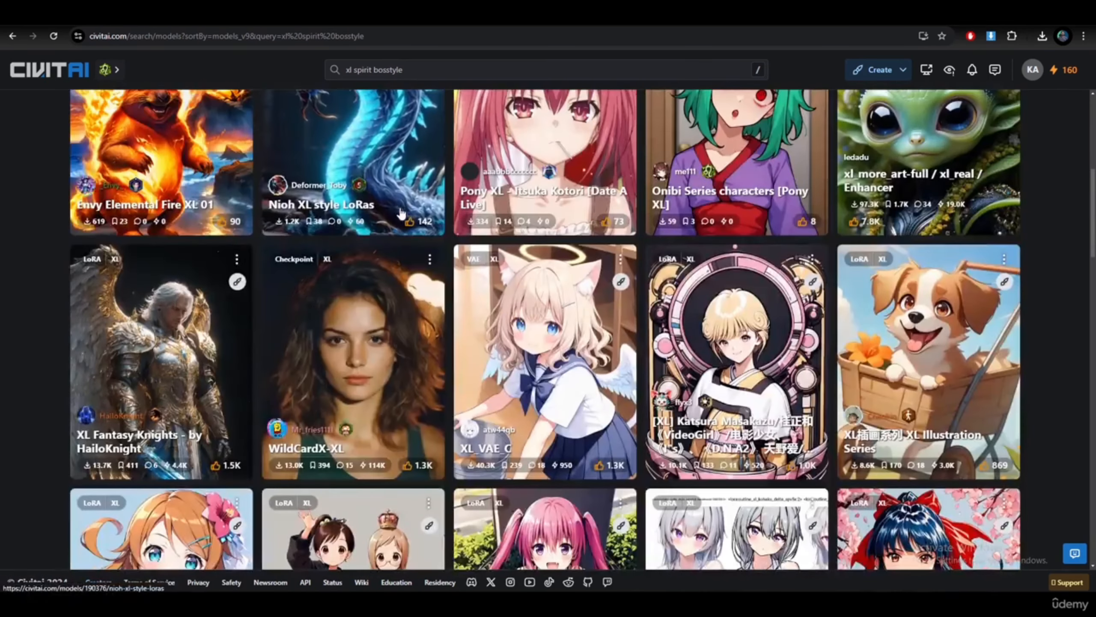
pyautogui.click(145, 337)
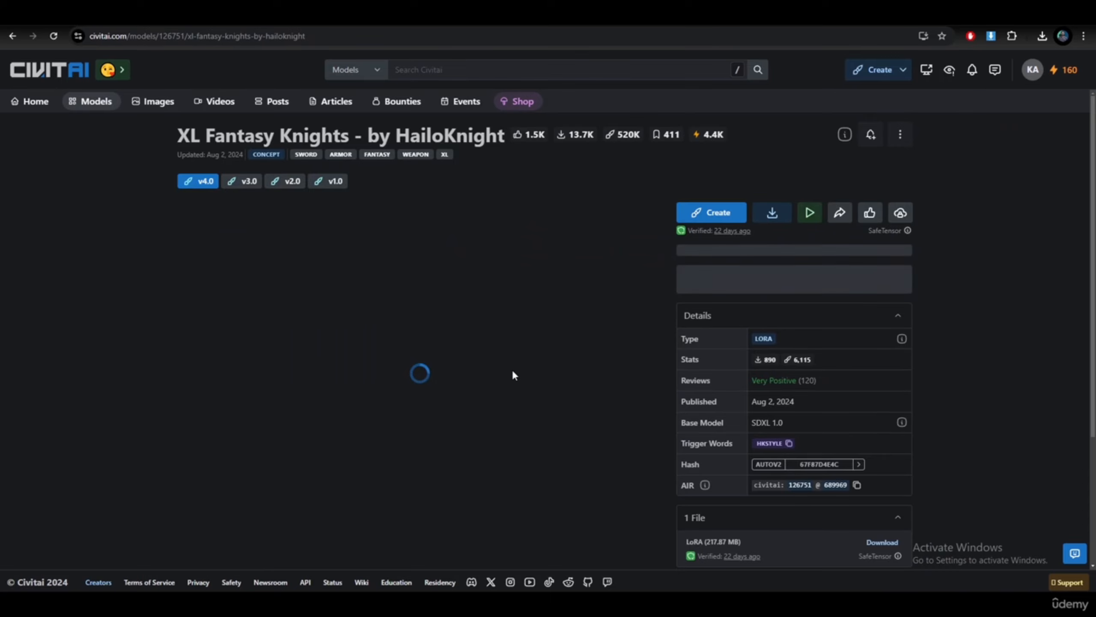
pyautogui.scroll(-8, 512, 369)
pyautogui.scroll(-5, 846, 414)
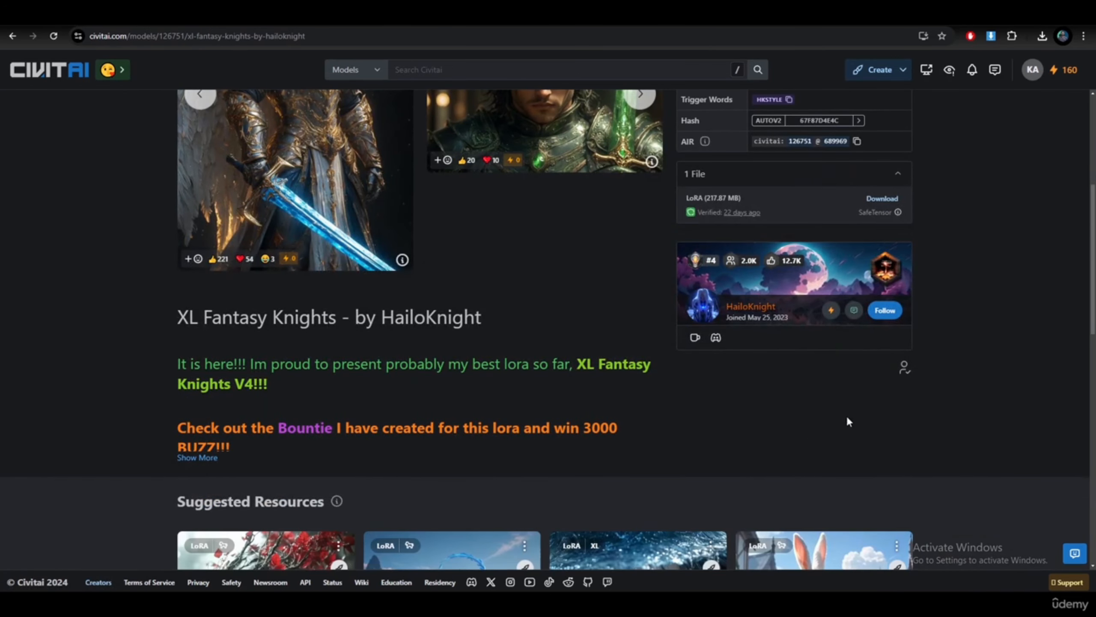
pyautogui.scroll(-4, 994, 406)
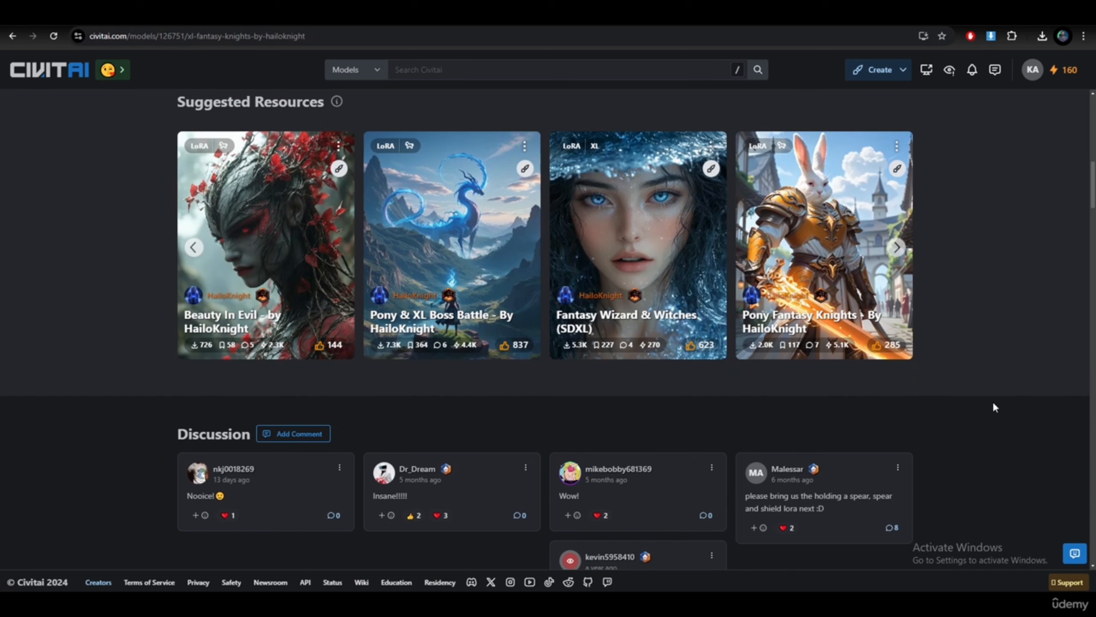
pyautogui.scroll(13, 994, 405)
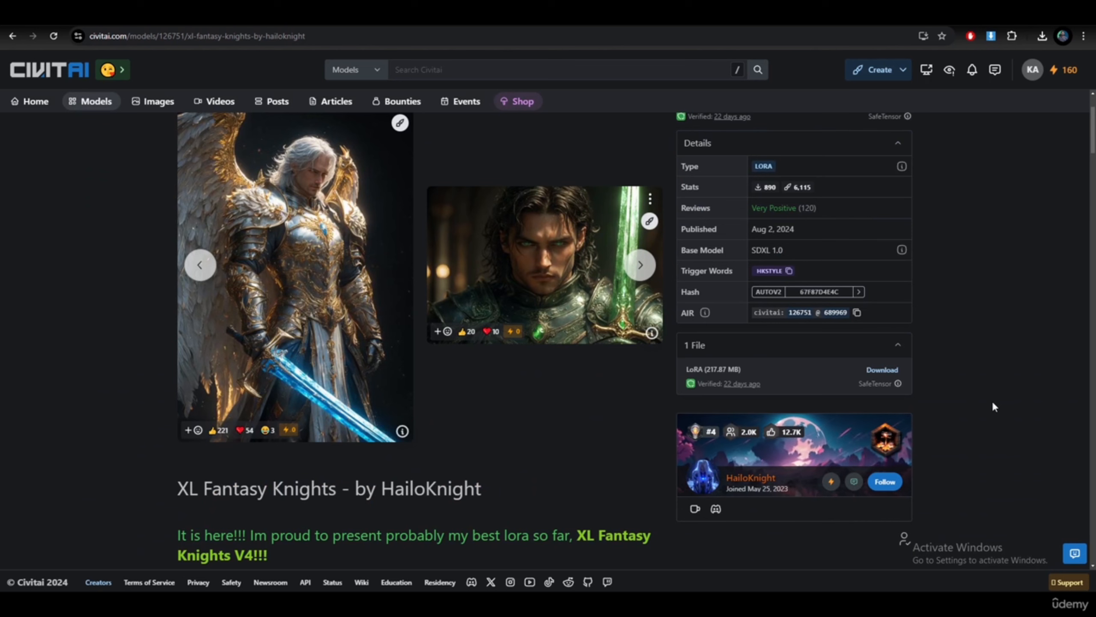
pyautogui.click(663, 268)
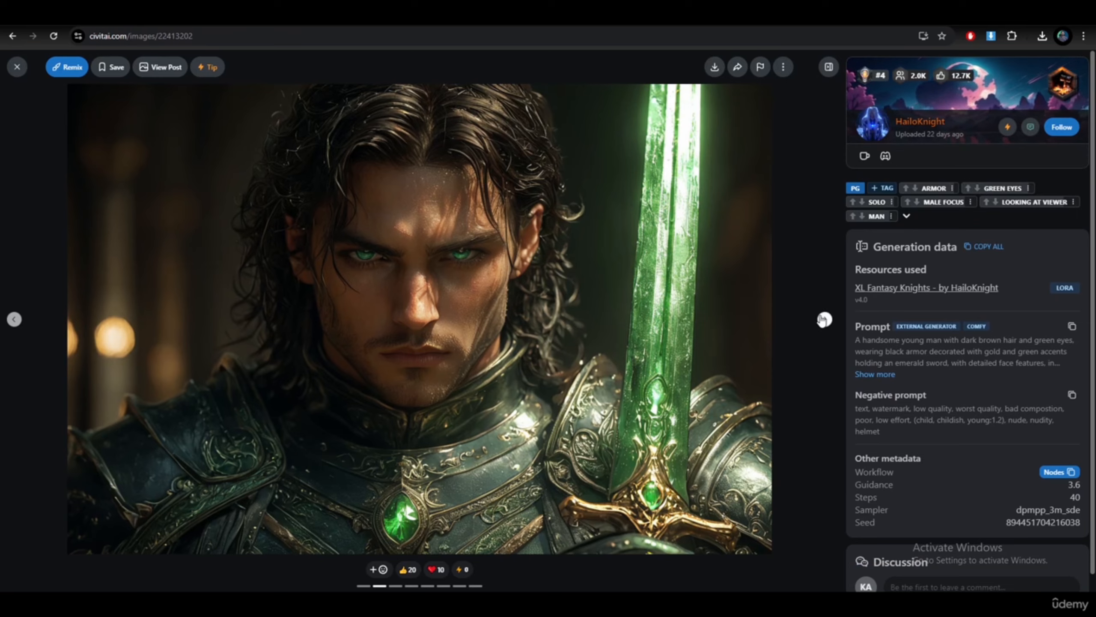
# - Browse the two sample images after the green-sword knight: the white-armored woman and the red-eyed winged warrior
pyautogui.click(824, 319)
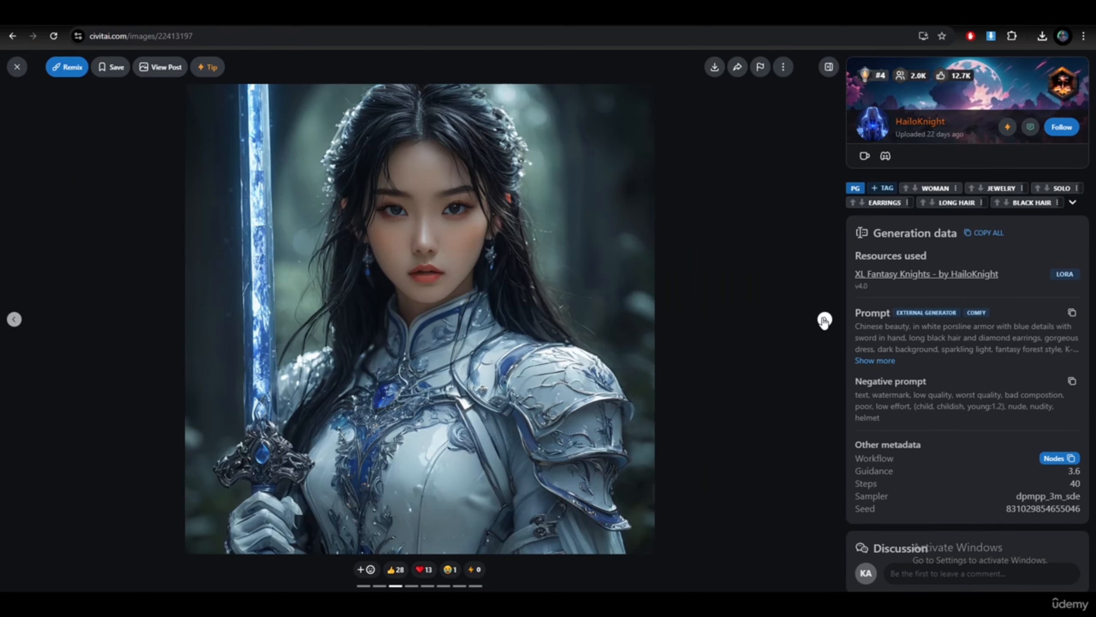
pyautogui.click(824, 320)
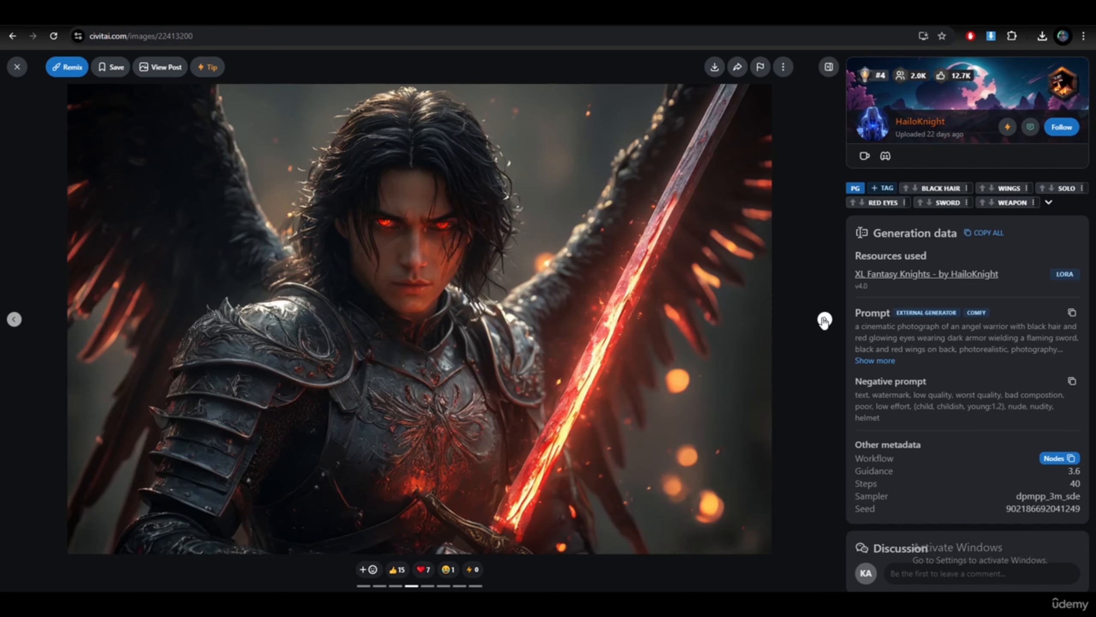
# - Return to the XL Fantasy Knights page and save its v4.0 LoRA file as XLFantasyKnightsV4 in Fooocus's models\loras folder
pyautogui.click(907, 283)
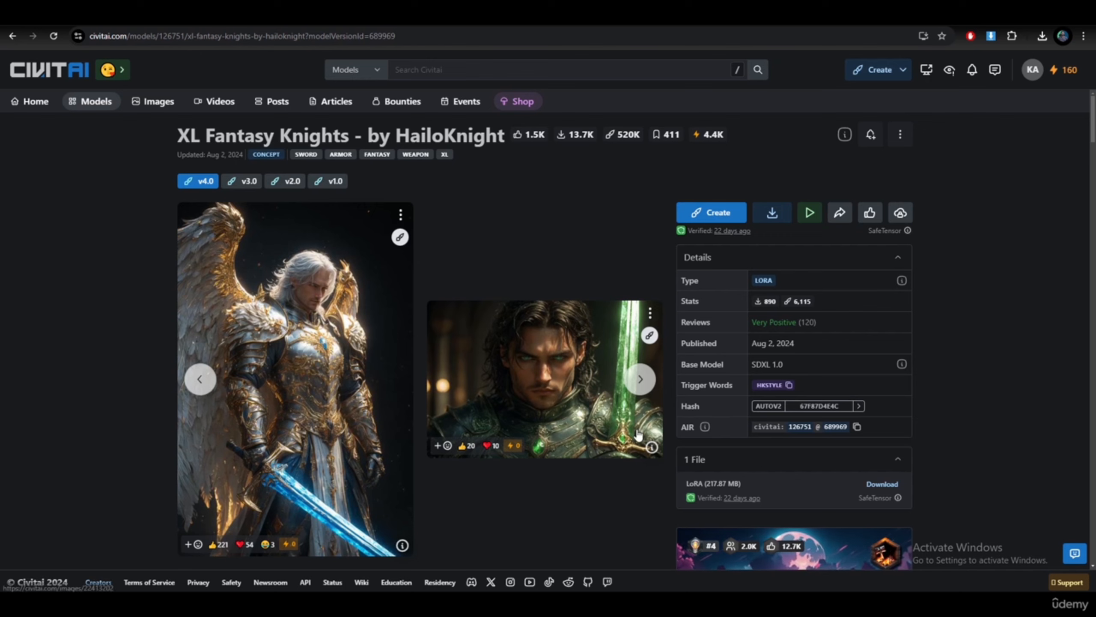
pyautogui.click(788, 385)
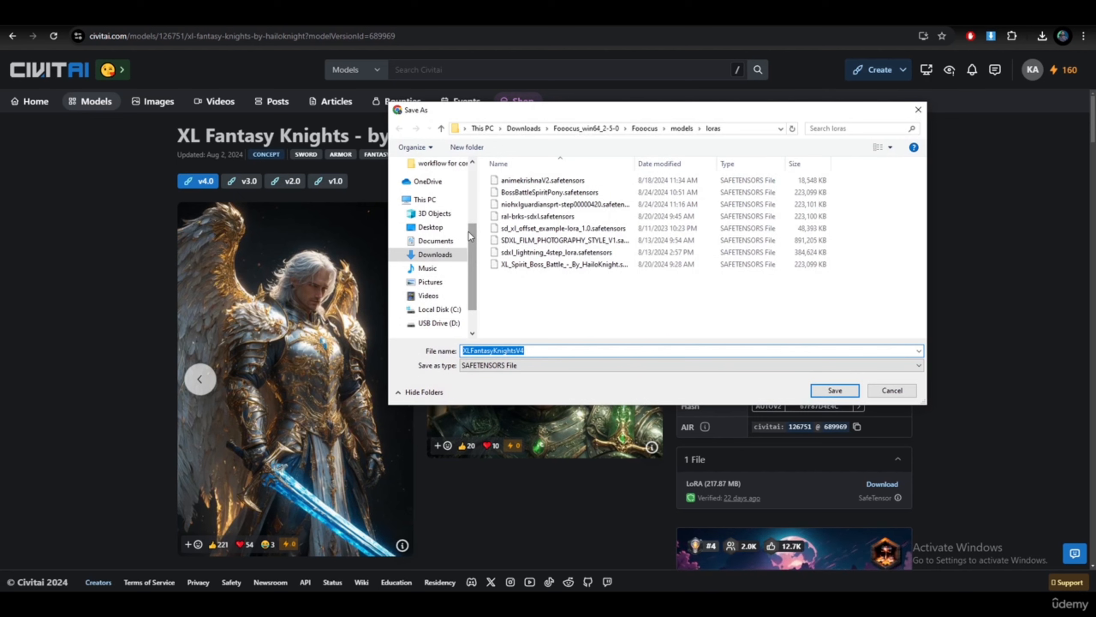
pyautogui.click(834, 390)
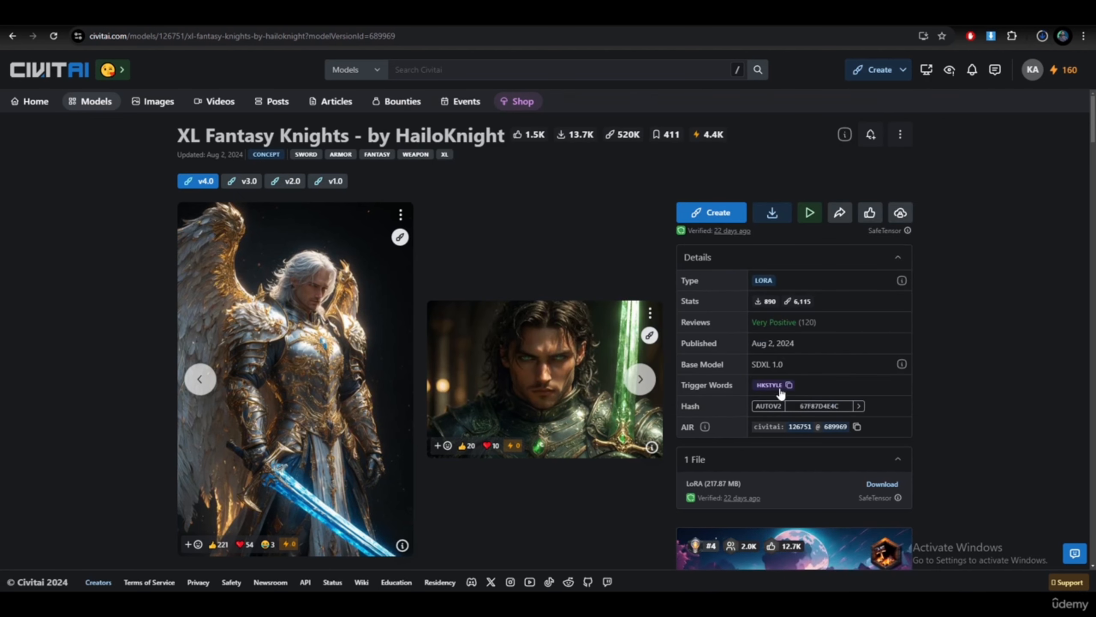
# - In the Google Docs document "Articles and resources", record the trigger word Hkstyle followed by the XL Fantasy Knights model title copied from Civitai
pyautogui.click(214, 15)
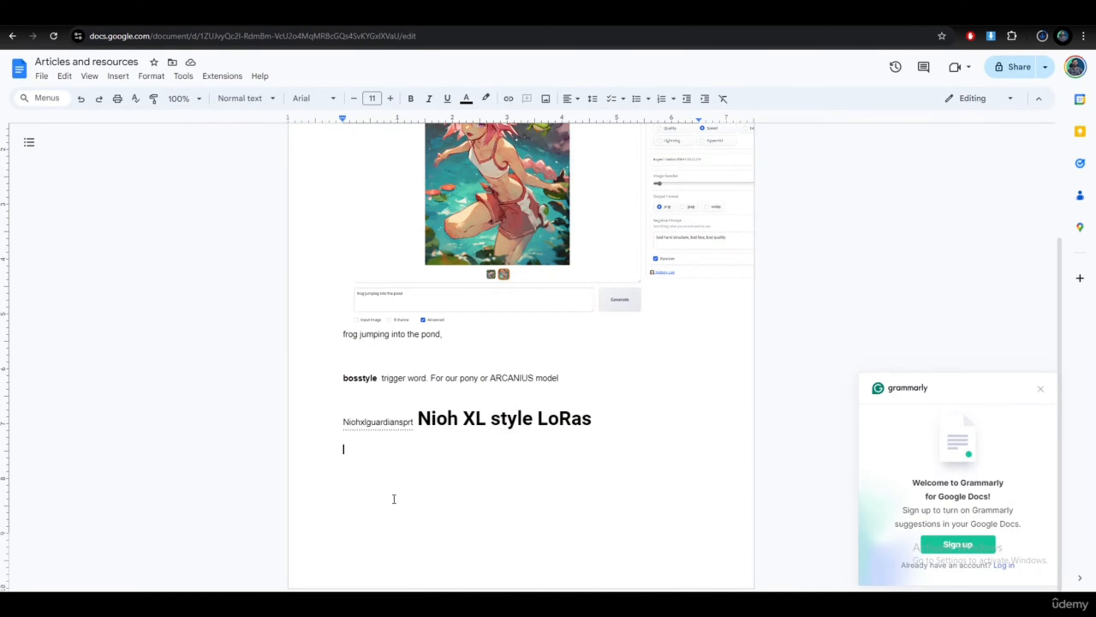
pyautogui.hotkey('ctrl', 'v')
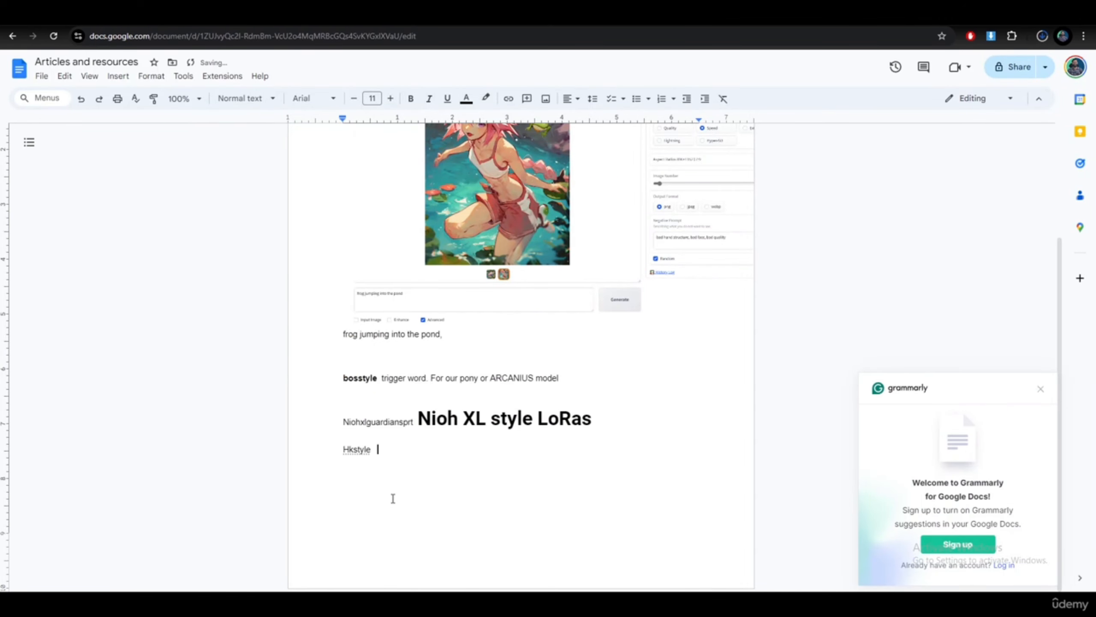
pyautogui.click(218, 17)
pyautogui.moveTo(178, 135); pyautogui.dragTo(509, 144)
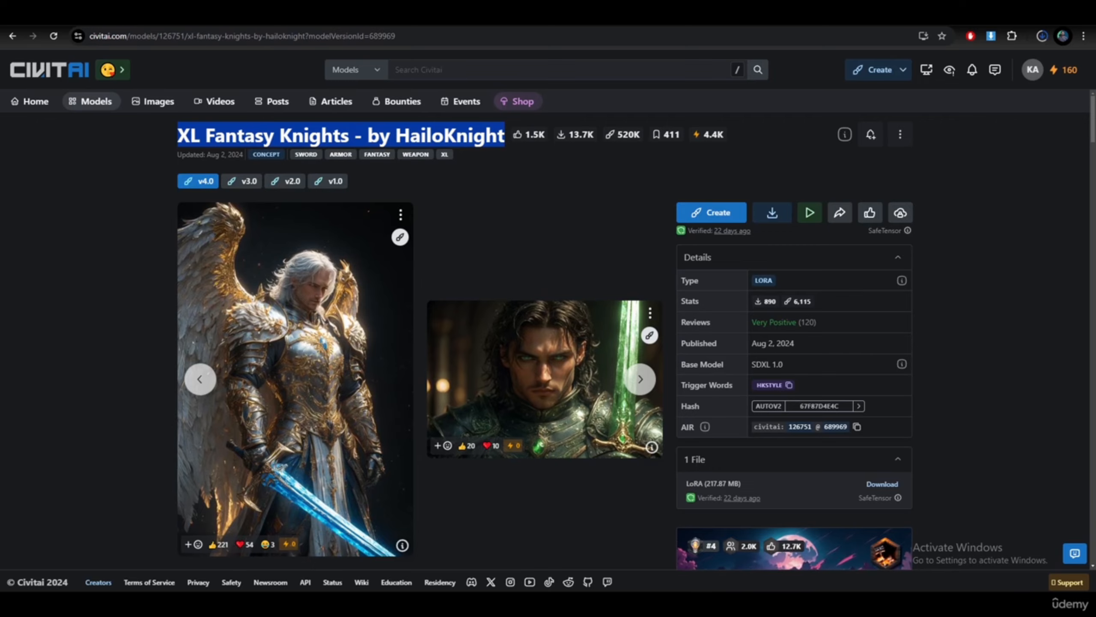
pyautogui.click(214, 17)
pyautogui.hotkey('ctrl', 'v')
pyautogui.press('Return')
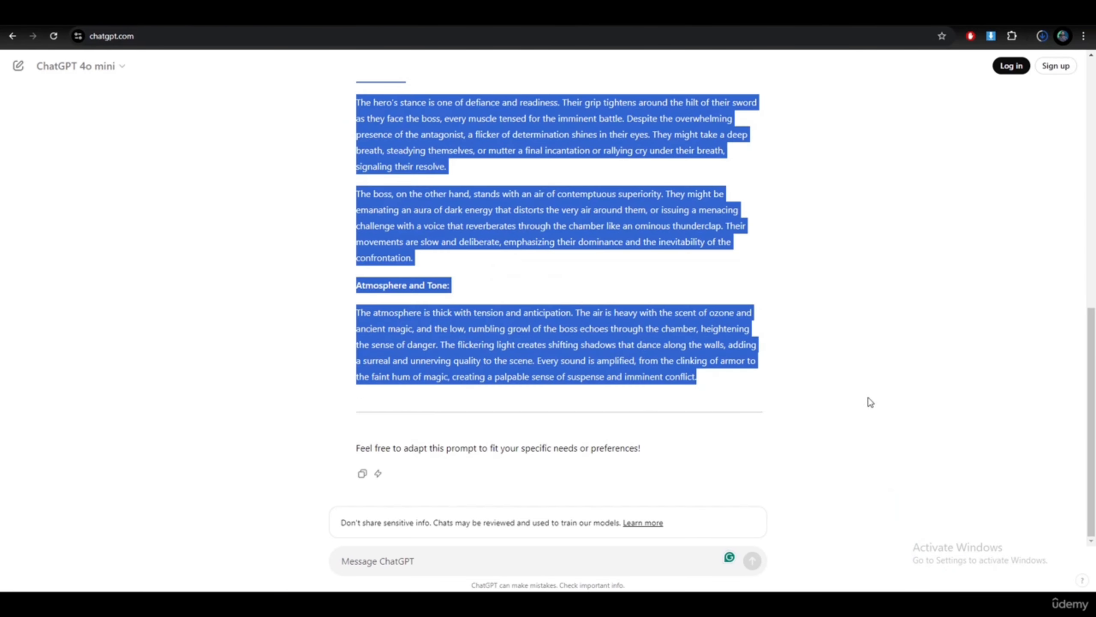
# - Switch to Fooocus, refresh all model files, and show the LoRA files available for LoRA 1
pyautogui.hotkey('alt', 'Tab')
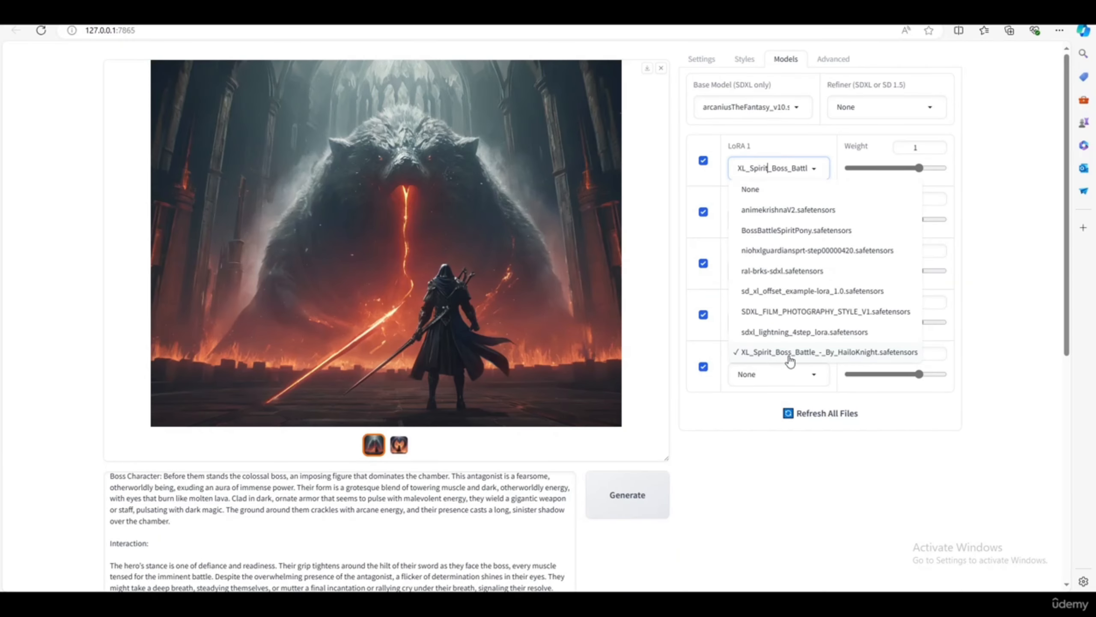
pyautogui.click(880, 361)
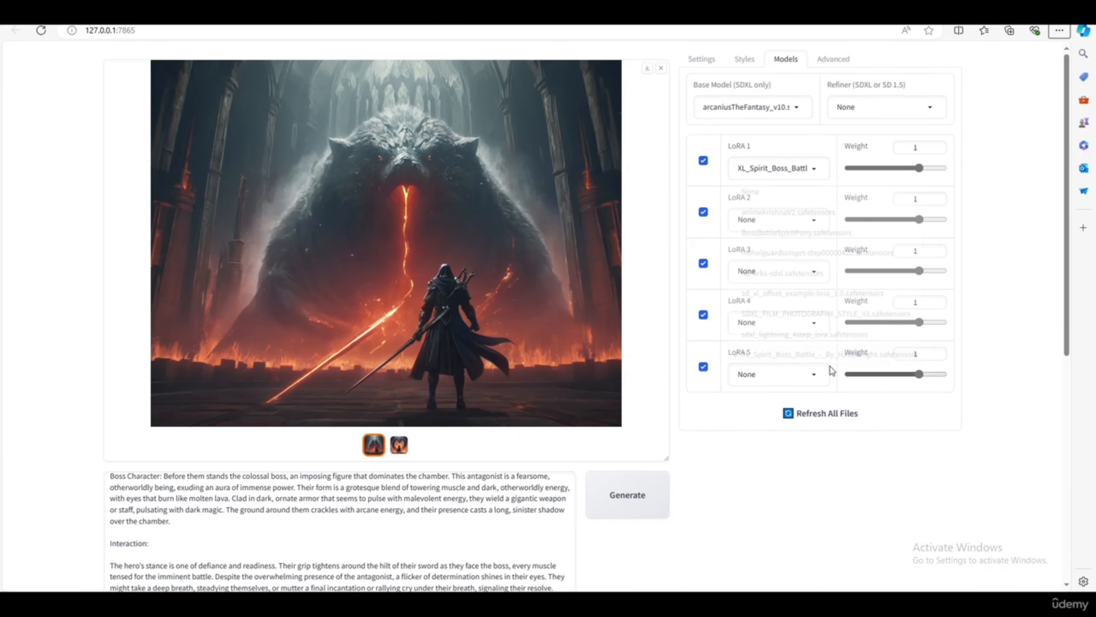
pyautogui.click(797, 168)
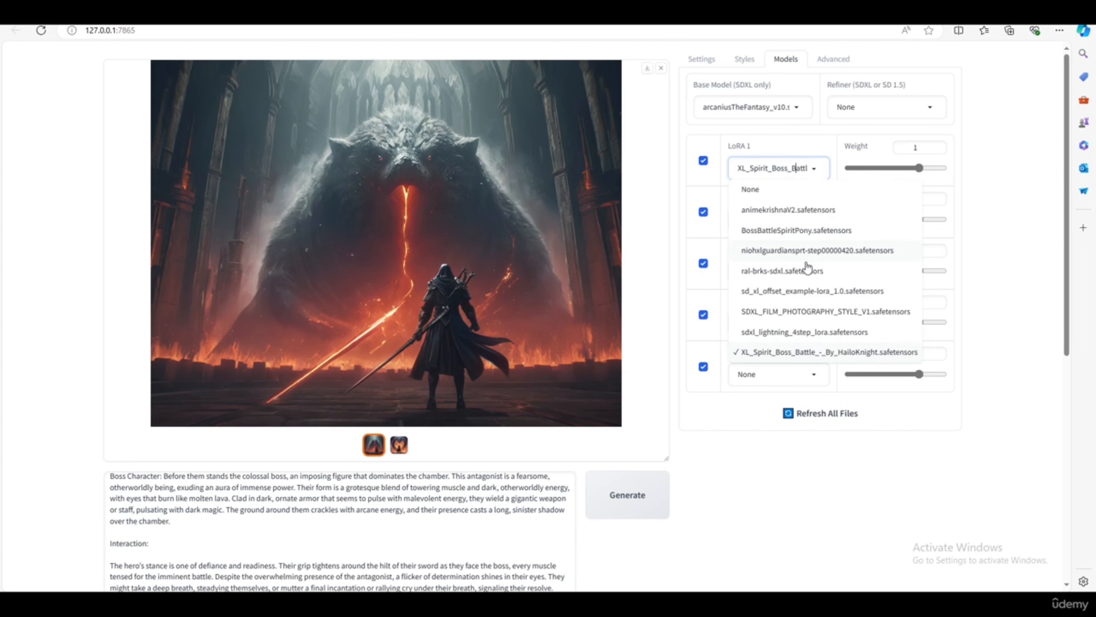
pyautogui.click(804, 432)
pyautogui.click(802, 171)
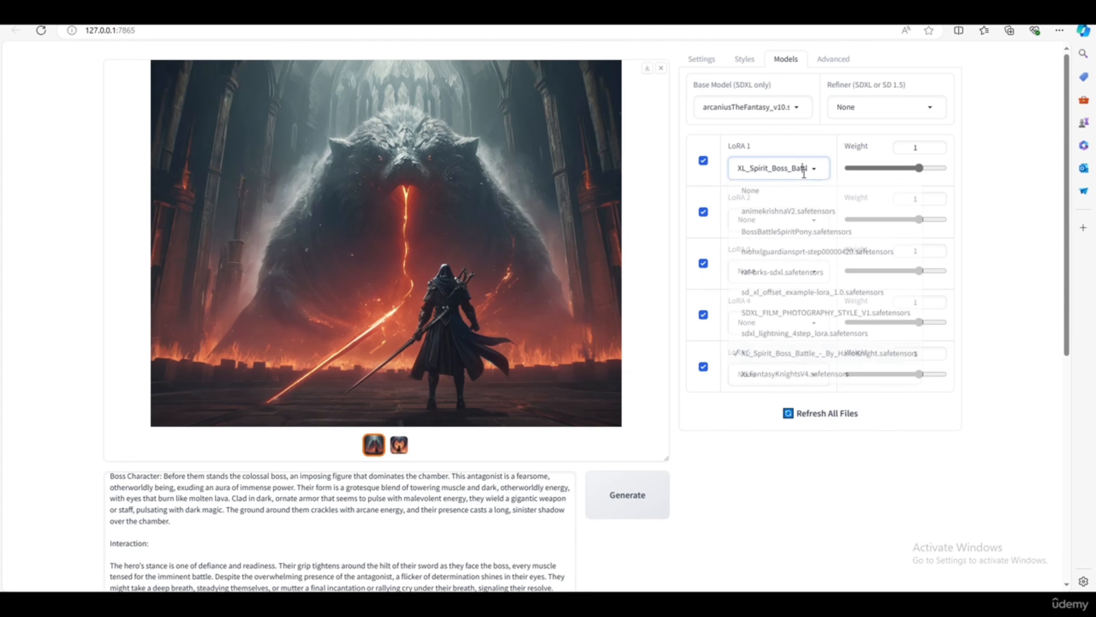
# - Switch to the Civitai home page in Chrome and search the models for "spirit boss battle"
pyautogui.hotkey('alt', 'Tab')
pyautogui.click(537, 199)
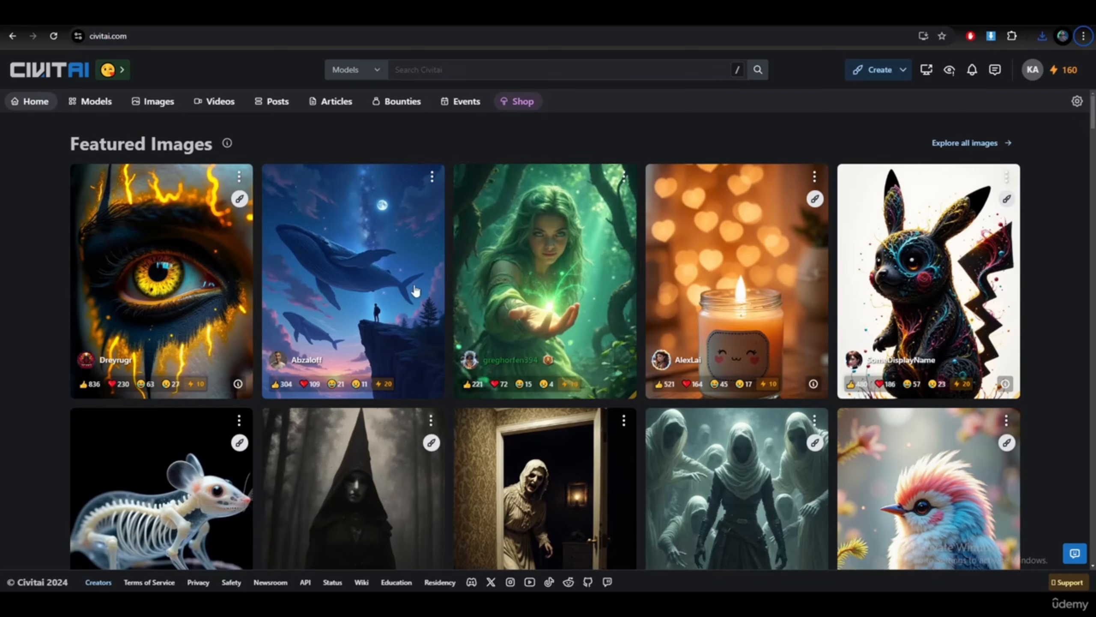
pyautogui.click(421, 75)
pyautogui.write('s')
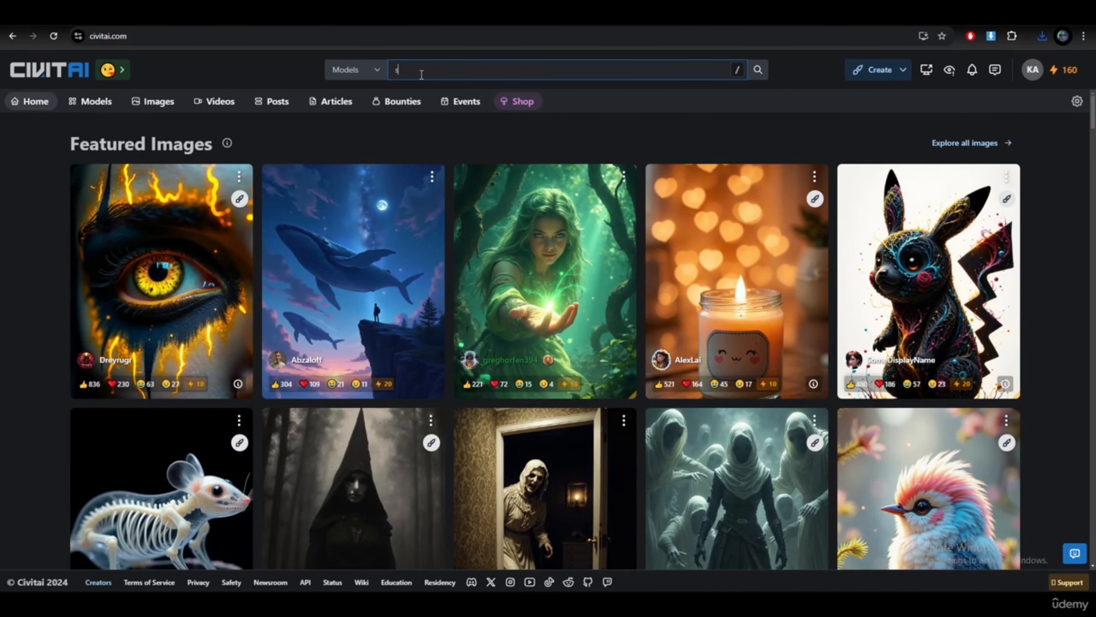
pyautogui.write('pirit')
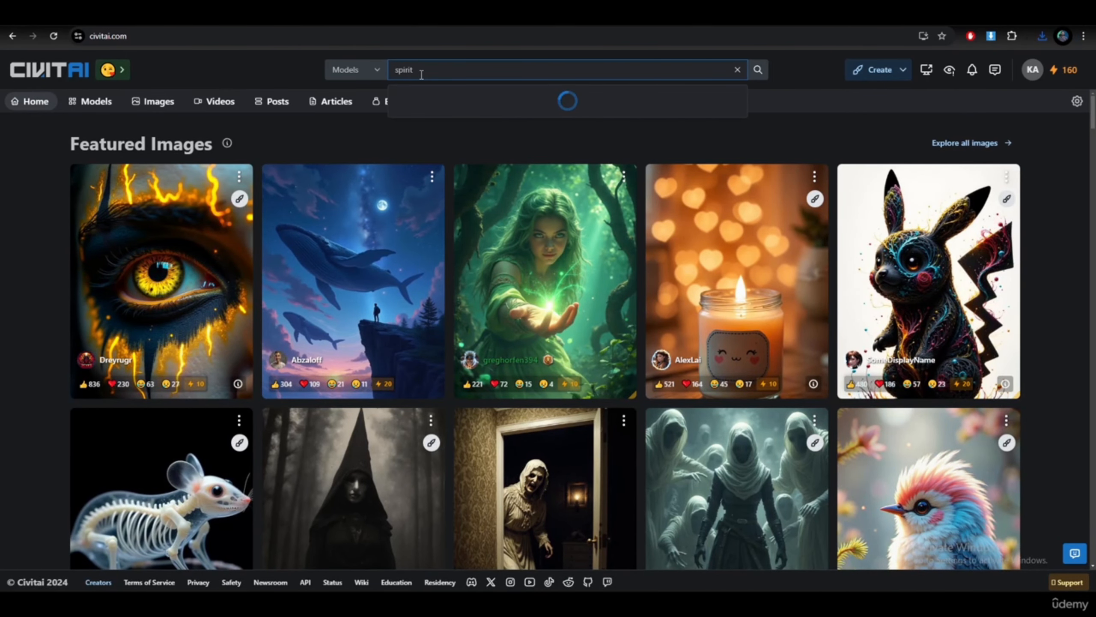
pyautogui.write(' boss')
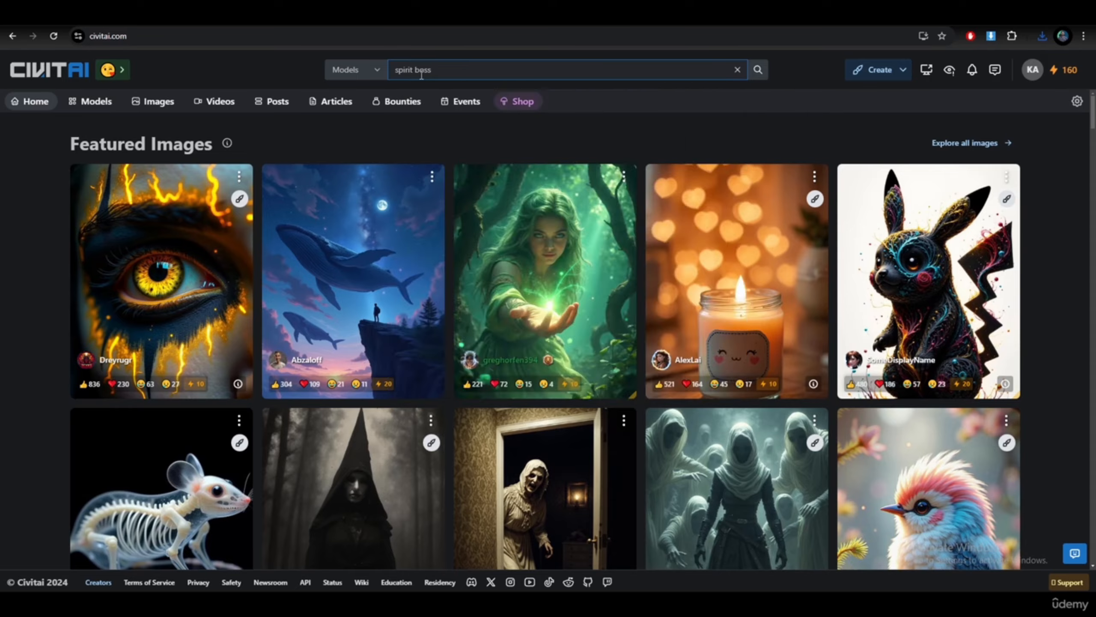
pyautogui.hotkey('alt', 'Tab')
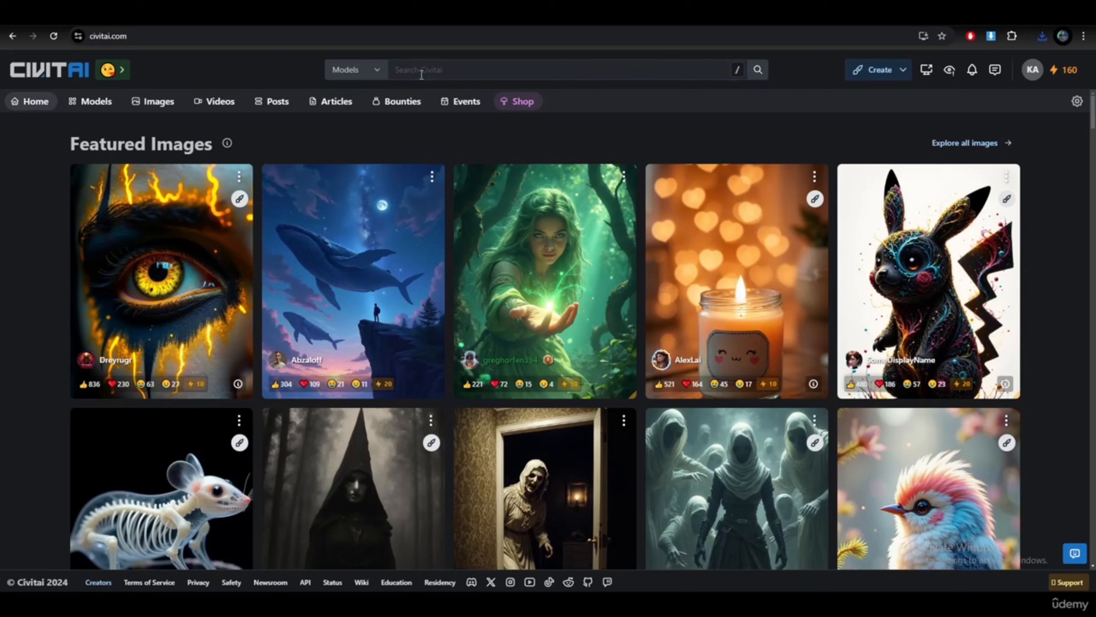
pyautogui.click(422, 75)
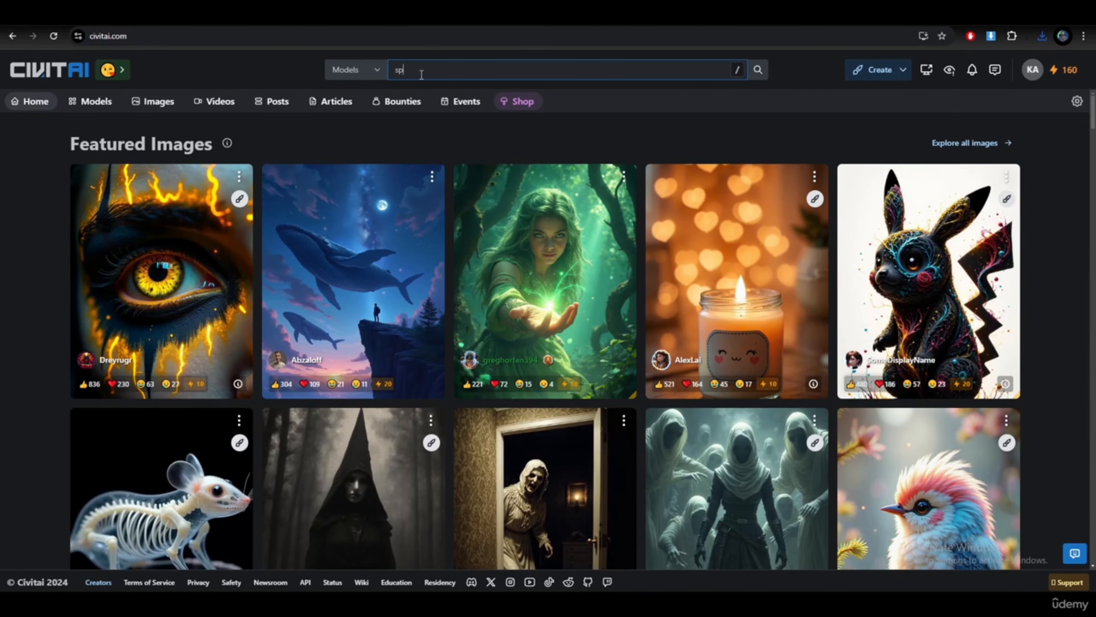
pyautogui.write('spirit bos')
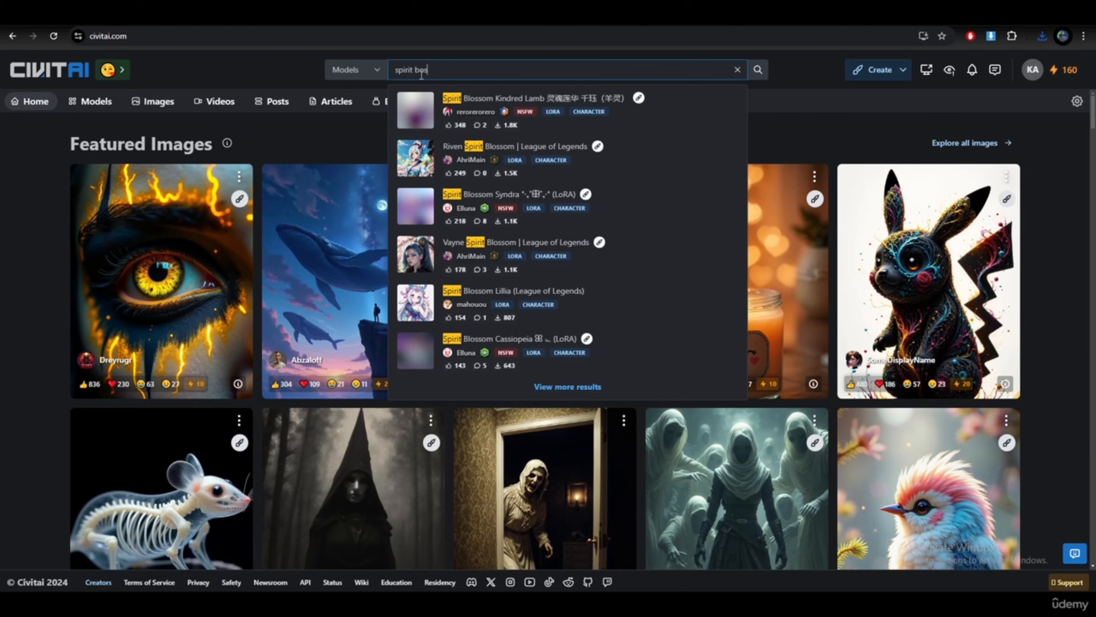
pyautogui.write('s battle')
pyautogui.press('Return')
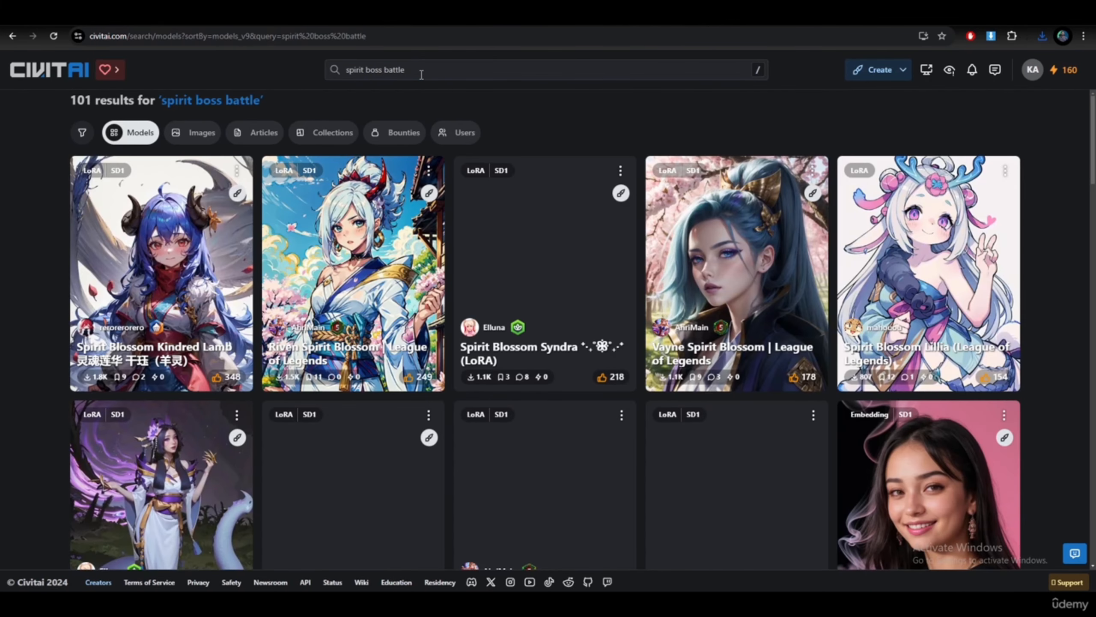
# - Look through the "spirit boss battle" model results to the end of the list for a suitable boss-battle LoRA
pyautogui.scroll(-1, 532, 149)
pyautogui.scroll(-9, 532, 149)
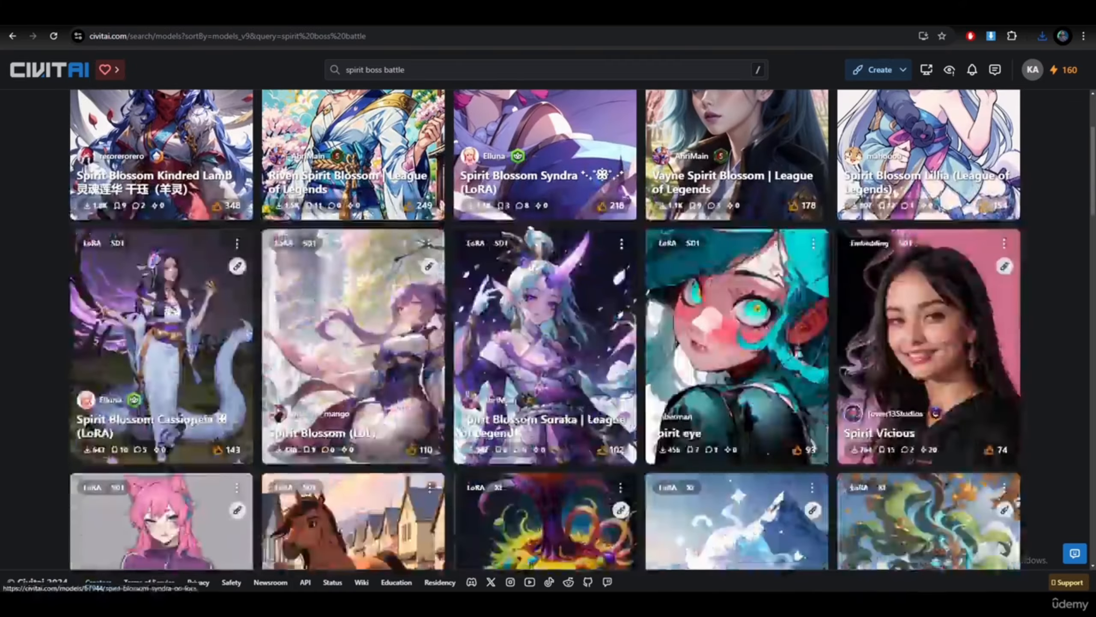
pyautogui.scroll(-5, 516, 265)
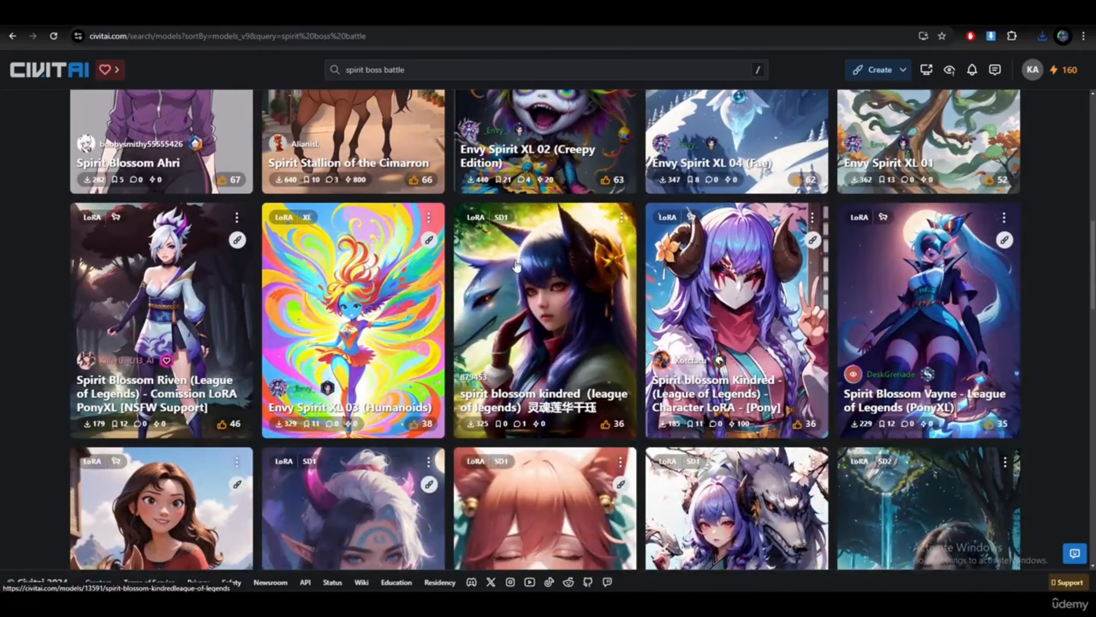
pyautogui.scroll(-5, 517, 266)
pyautogui.scroll(-6, 516, 266)
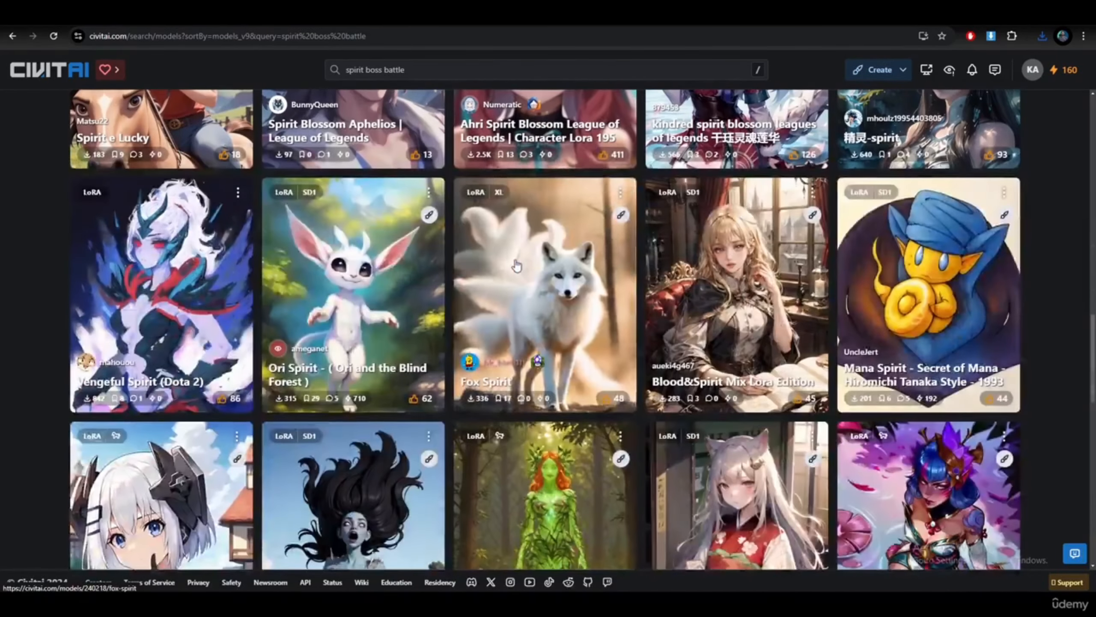
pyautogui.scroll(-7, 516, 266)
pyautogui.scroll(-8, 516, 265)
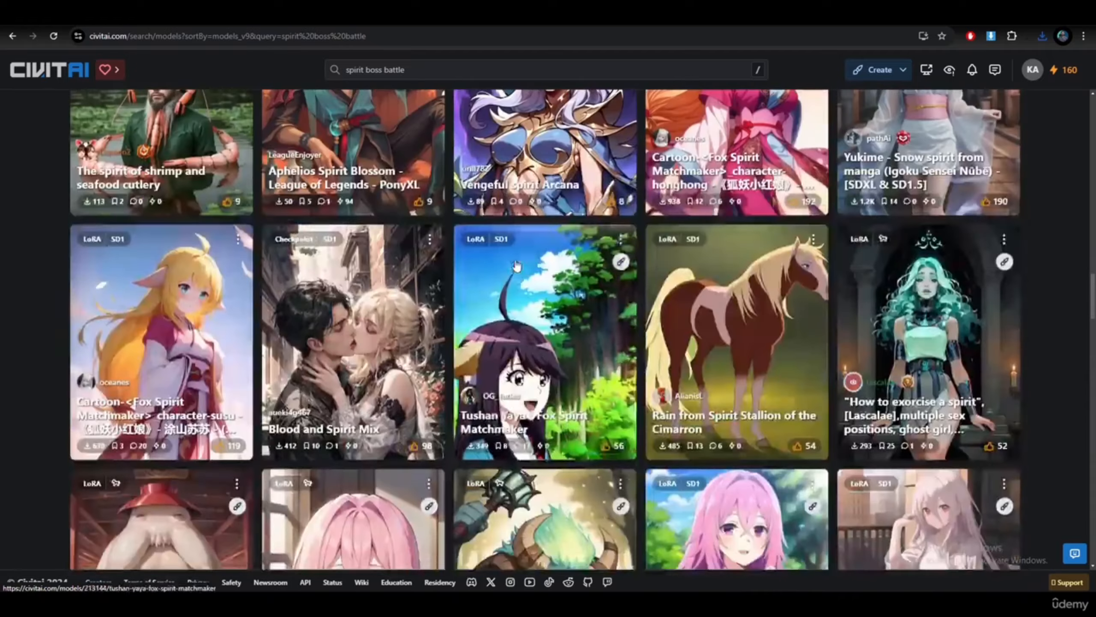
pyautogui.scroll(-4, 516, 265)
pyautogui.scroll(-5, 516, 265)
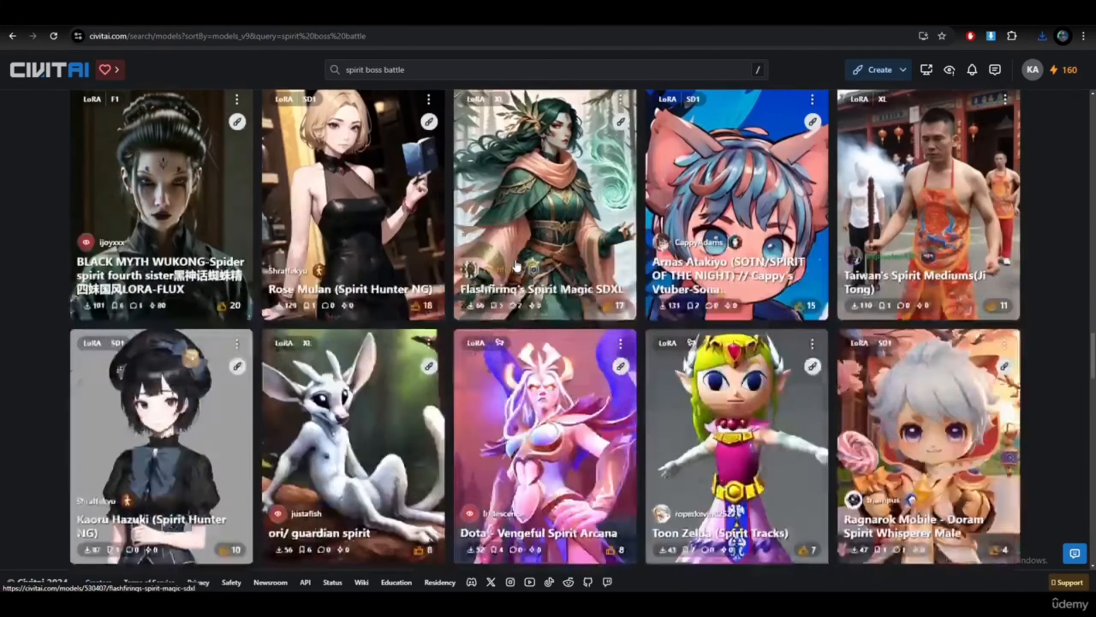
pyautogui.scroll(-5, 516, 265)
pyautogui.scroll(-10, 516, 266)
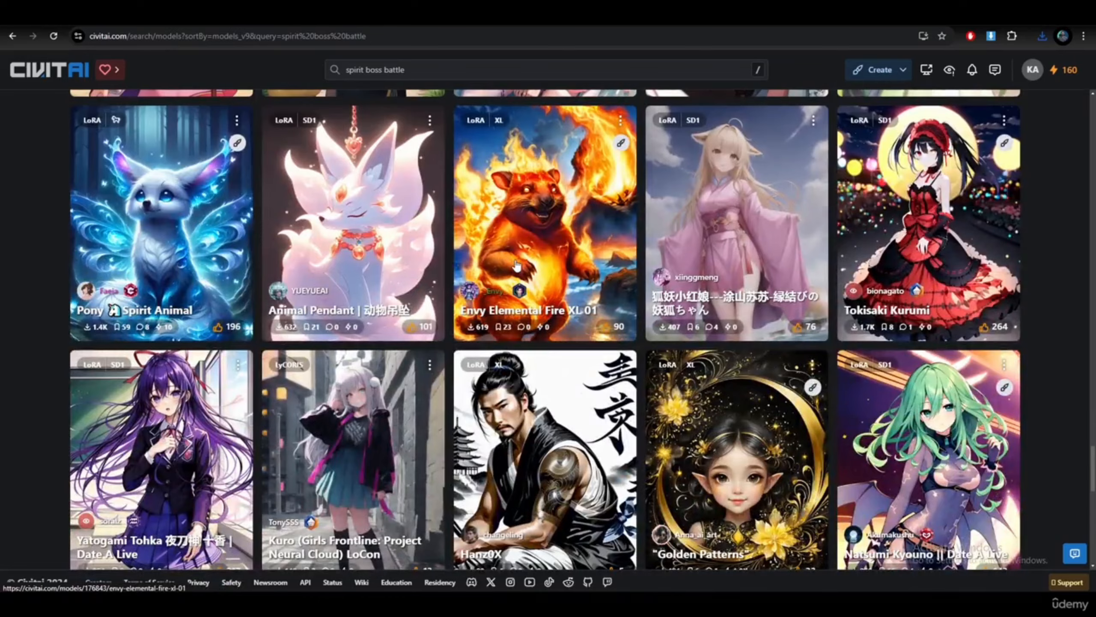
pyautogui.scroll(-5, 516, 265)
pyautogui.scroll(-5, 516, 265)
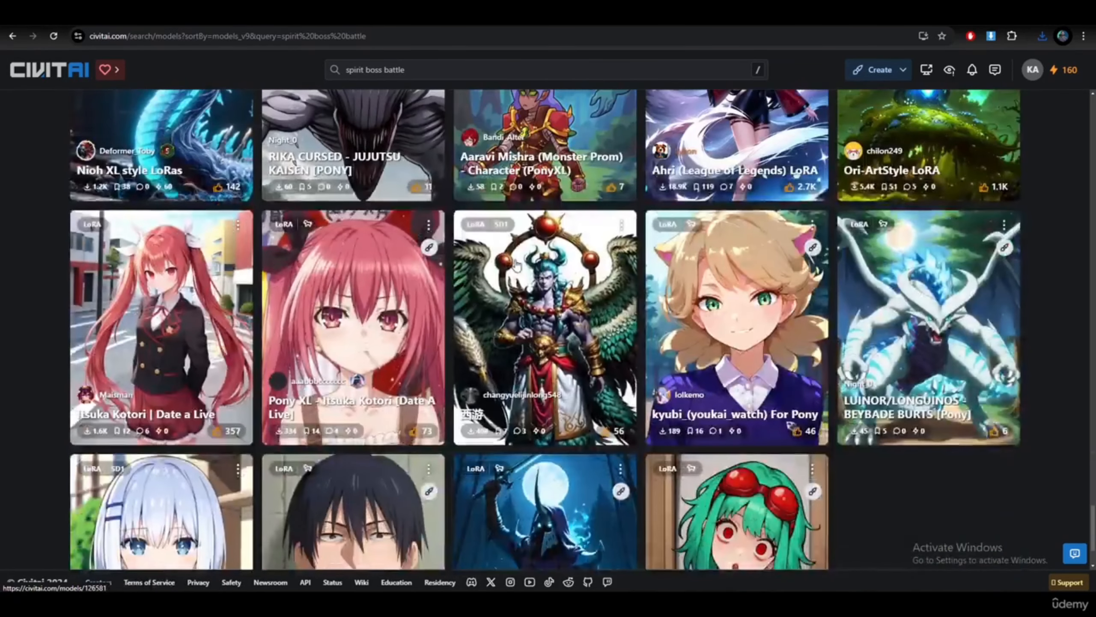
pyautogui.scroll(-3, 517, 265)
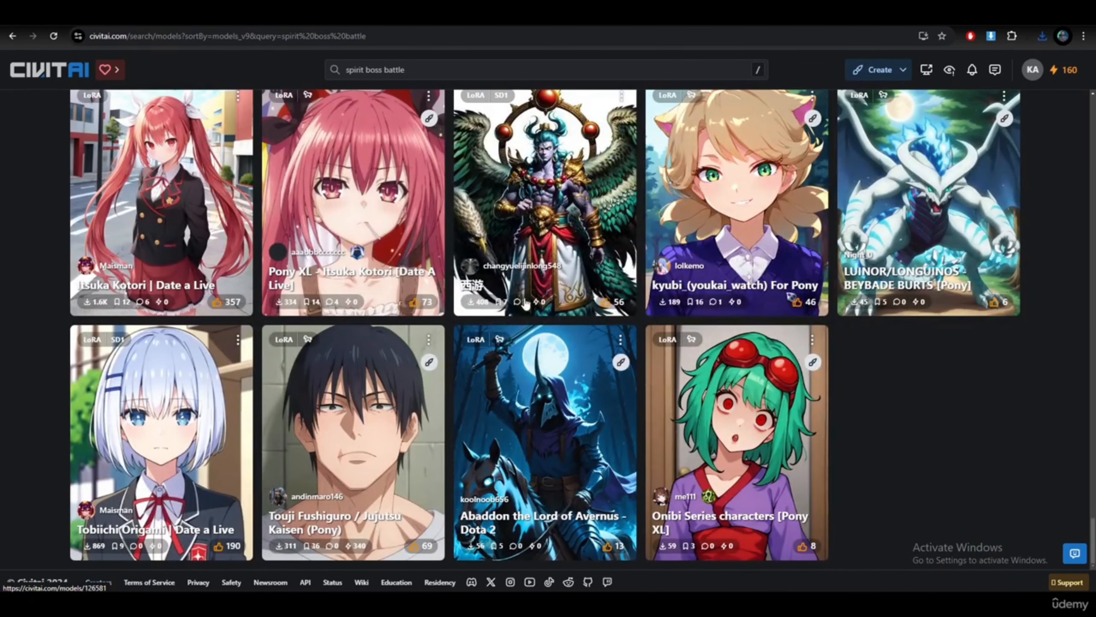
# - Replace the Civitai search text with "boss battle"
pyautogui.write('/')
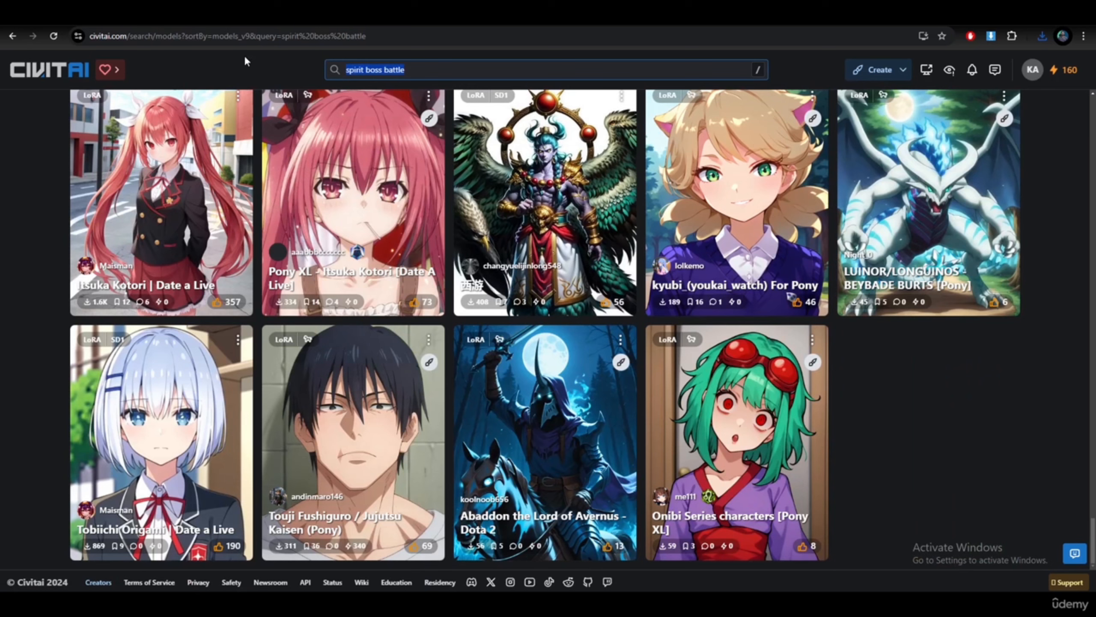
pyautogui.write('bb')
pyautogui.press('BackSpace')
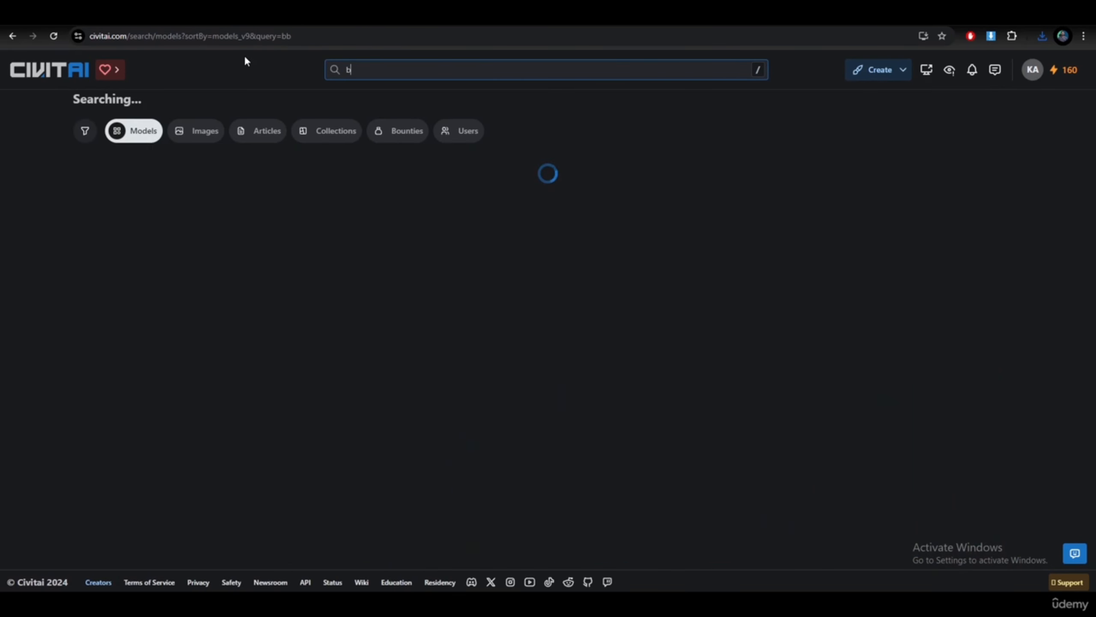
pyautogui.write('oss ba')
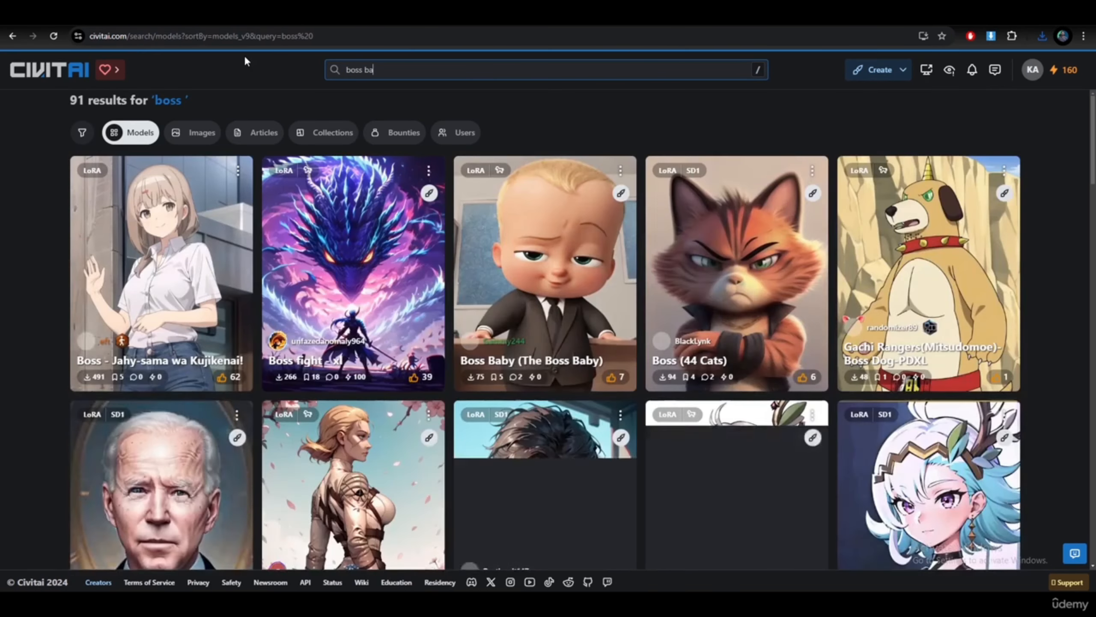
pyautogui.write('ttle')
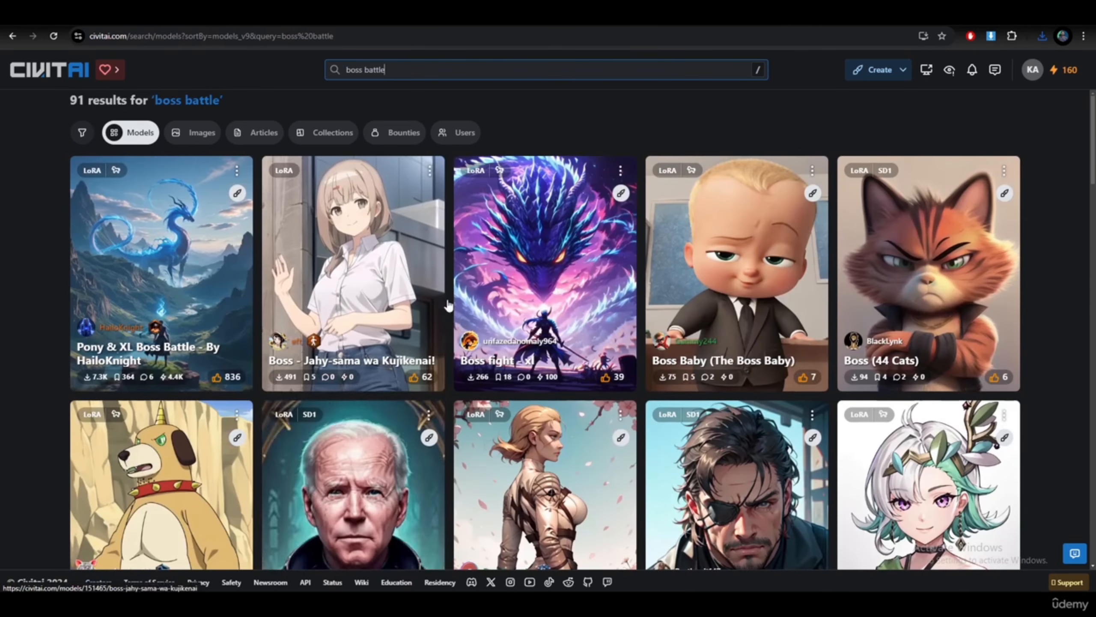
# - Open the "Boss fight - xl" LoRA from the search results and examine its page
pyautogui.click(565, 281)
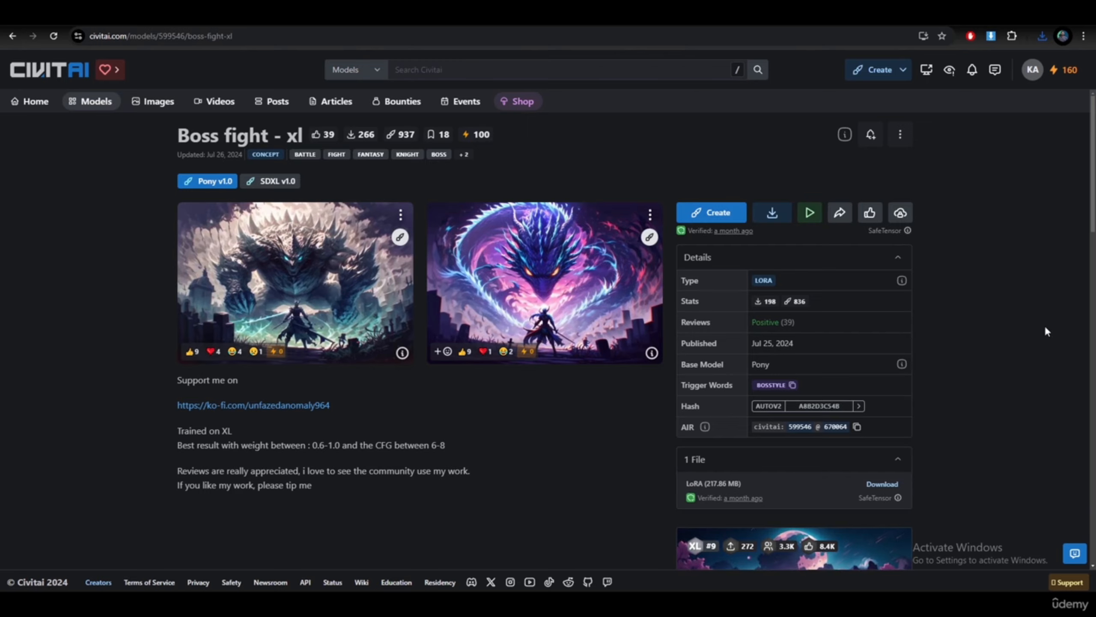
pyautogui.scroll(-4, 1046, 328)
pyautogui.scroll(4, 1042, 322)
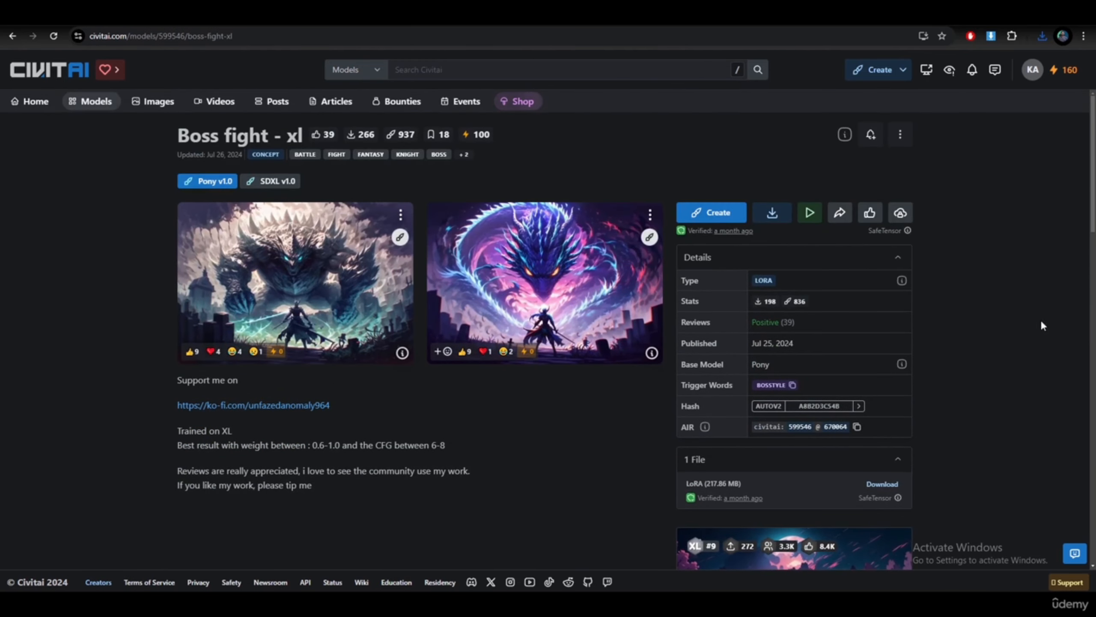
# - Highlight the "Boss fight - xl" model title and look over the rest of its page
pyautogui.moveTo(175, 137); pyautogui.dragTo(305, 135)
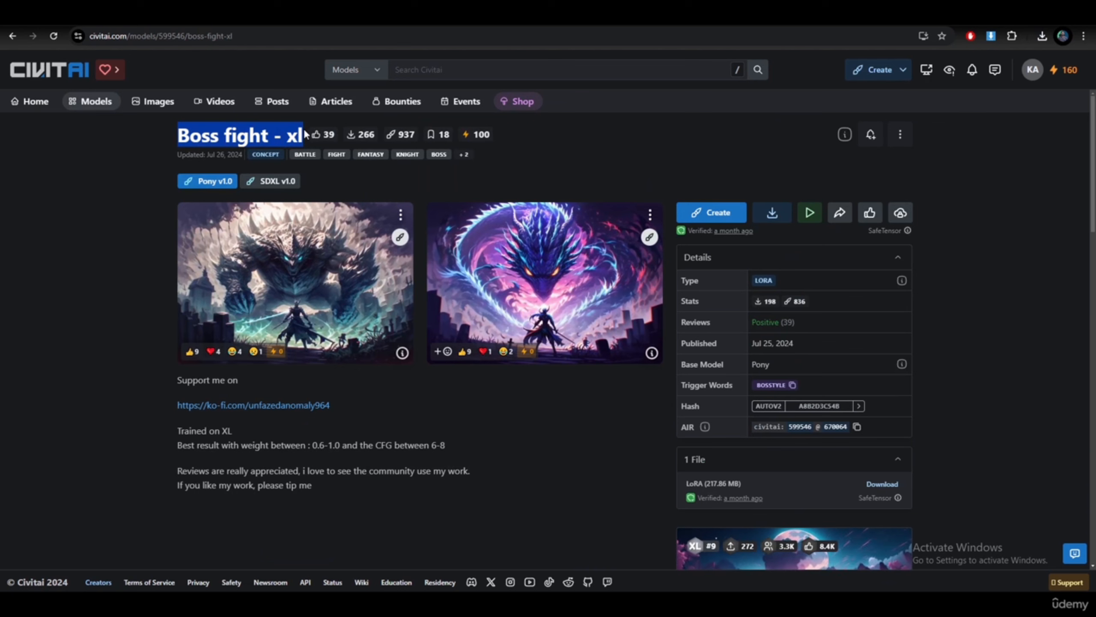
pyautogui.scroll(-5, 906, 415)
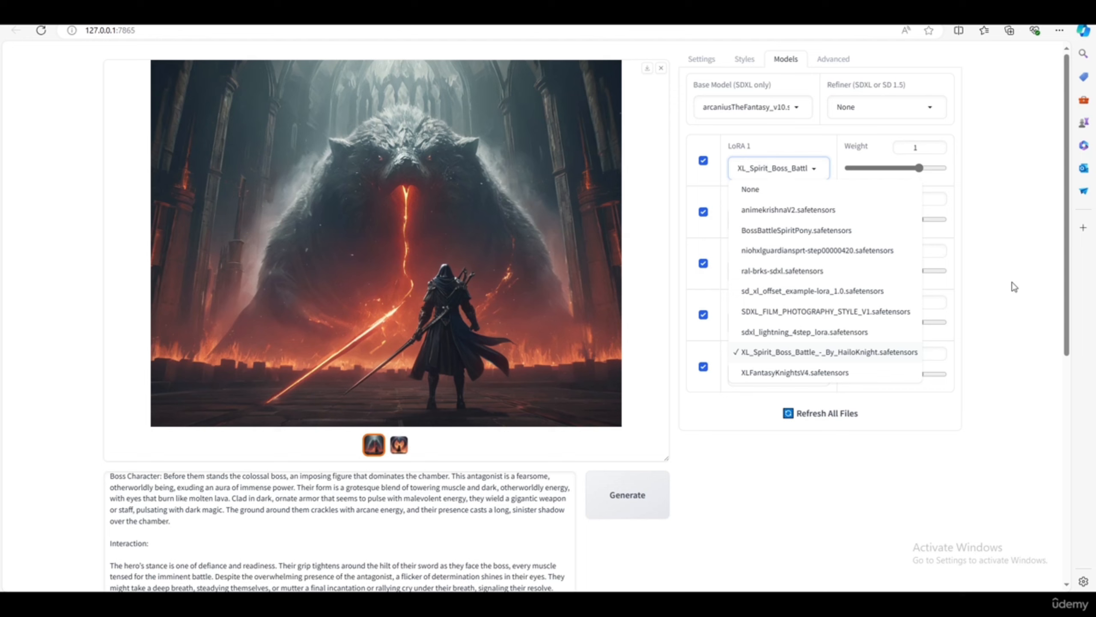
# - Switch to Fooocus, set LoRA 1 to BossBattleSpiritPony.safetensors and generate the images
pyautogui.click(808, 425)
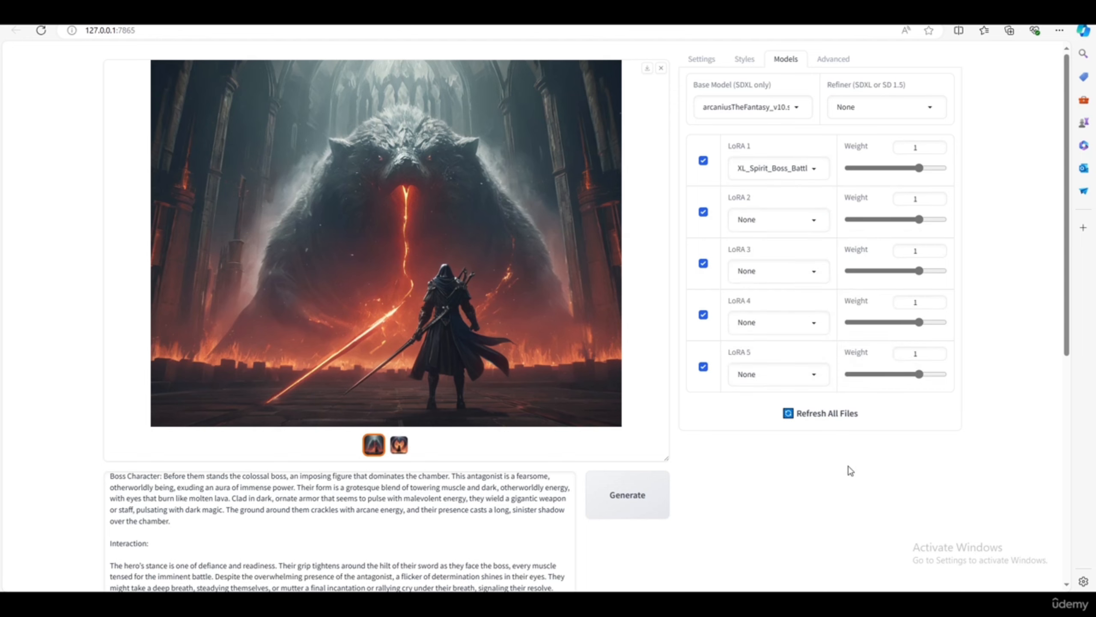
pyautogui.click(799, 169)
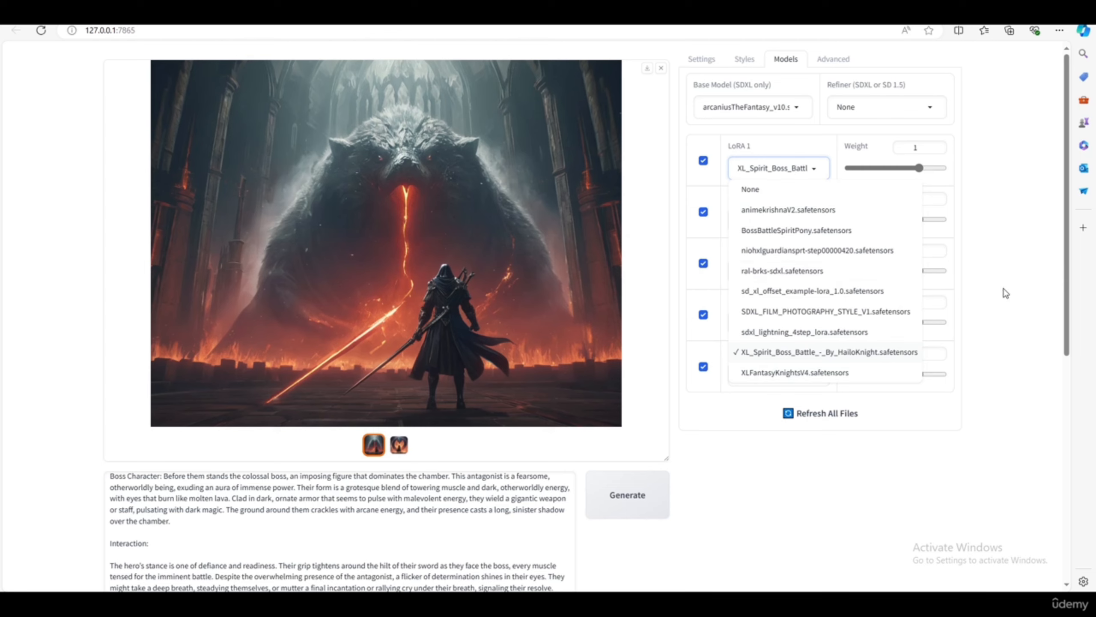
pyautogui.click(797, 230)
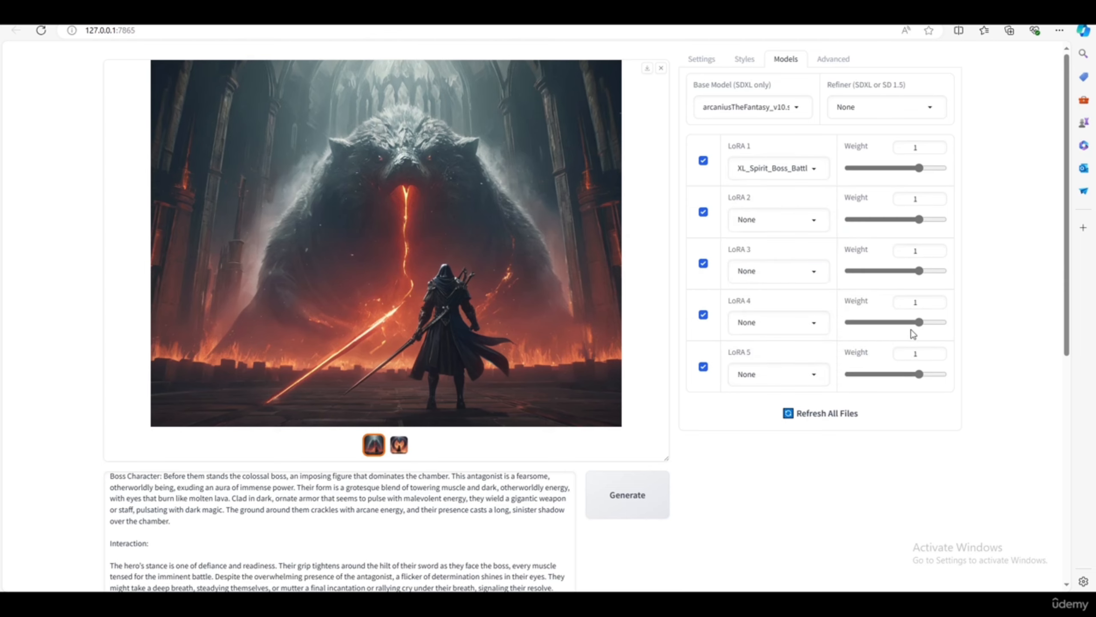
pyautogui.click(617, 504)
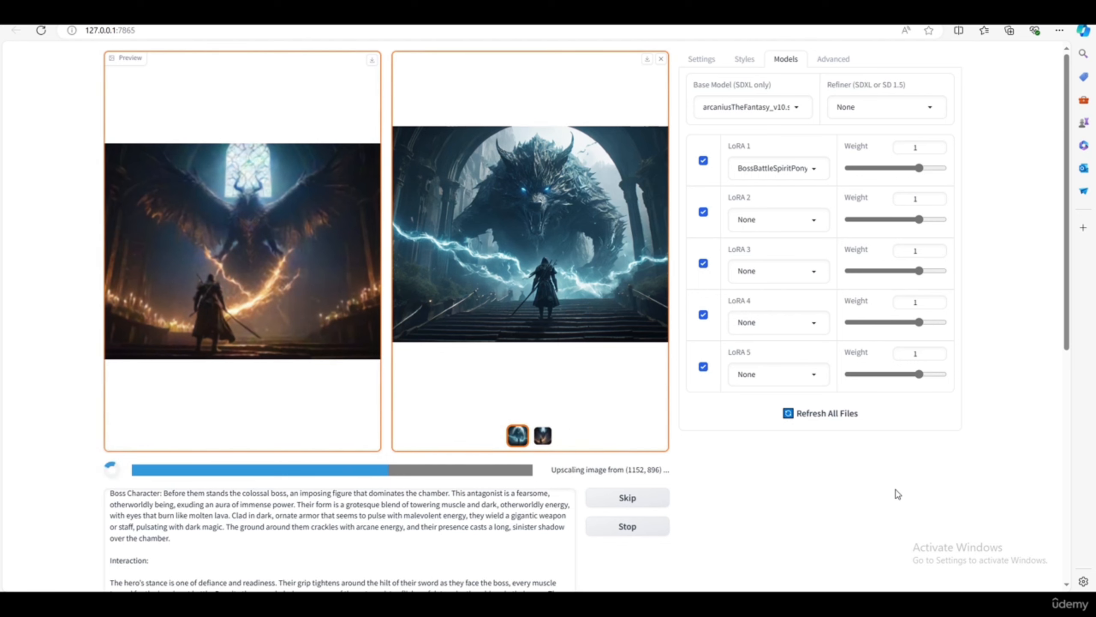
# - Check the Upscale or Variation settings of the Enhance section below the prompt
pyautogui.scroll(-5, 898, 493)
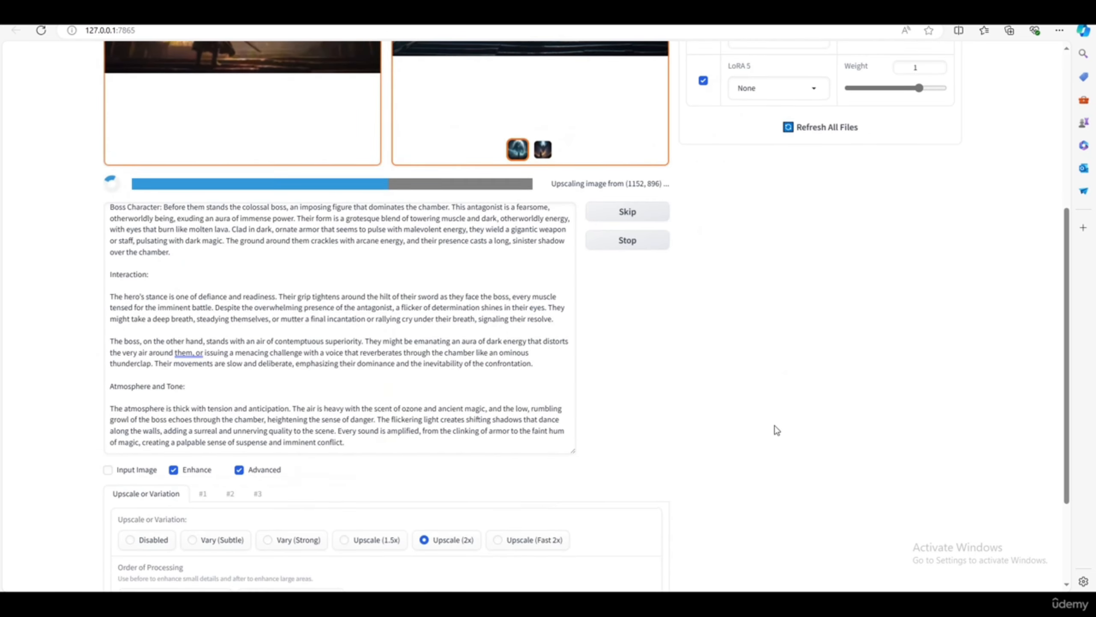
pyautogui.scroll(-3, 760, 431)
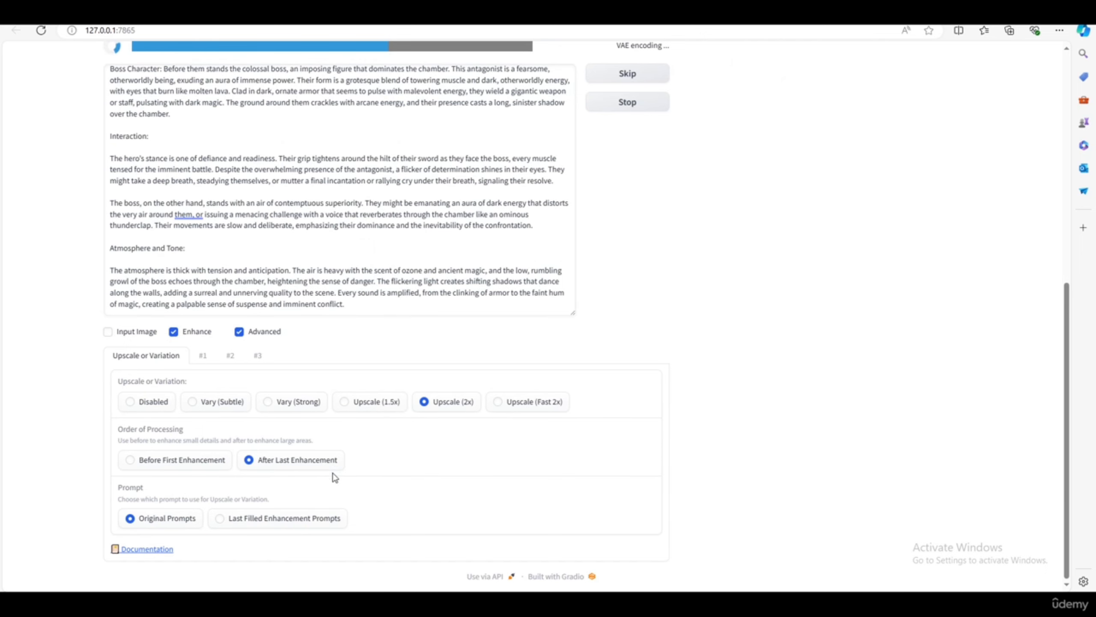
pyautogui.scroll(9, 783, 445)
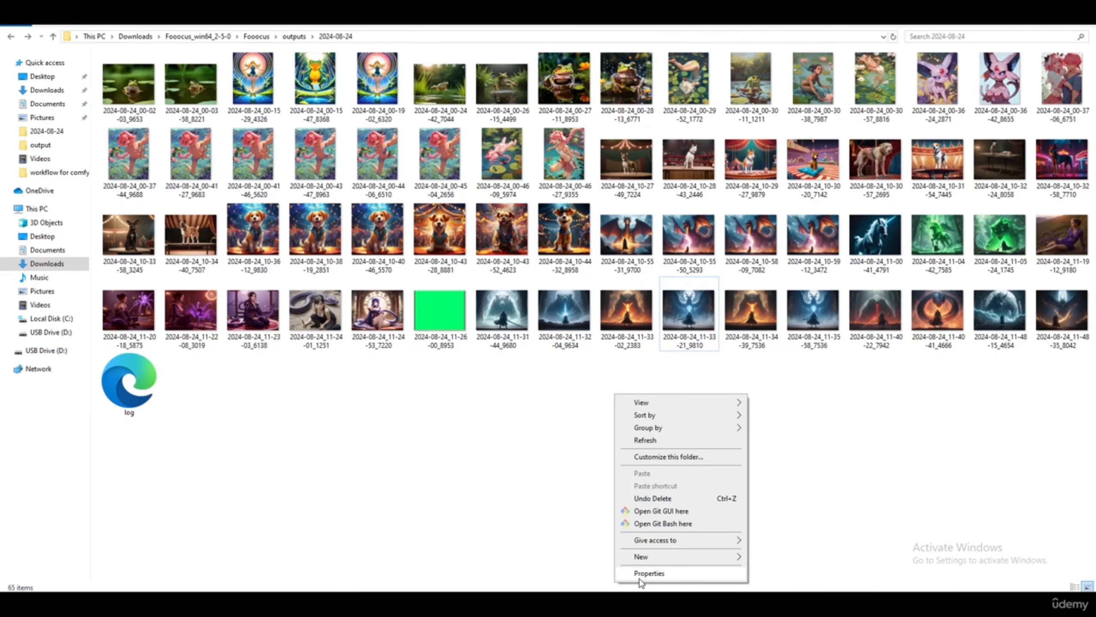
# - Refresh the 2024-08-24 outputs folder and compare the new images 2024-08-24_11-48-15_4654 and 2024-08-24_11-48-35_8042
pyautogui.click(645, 439)
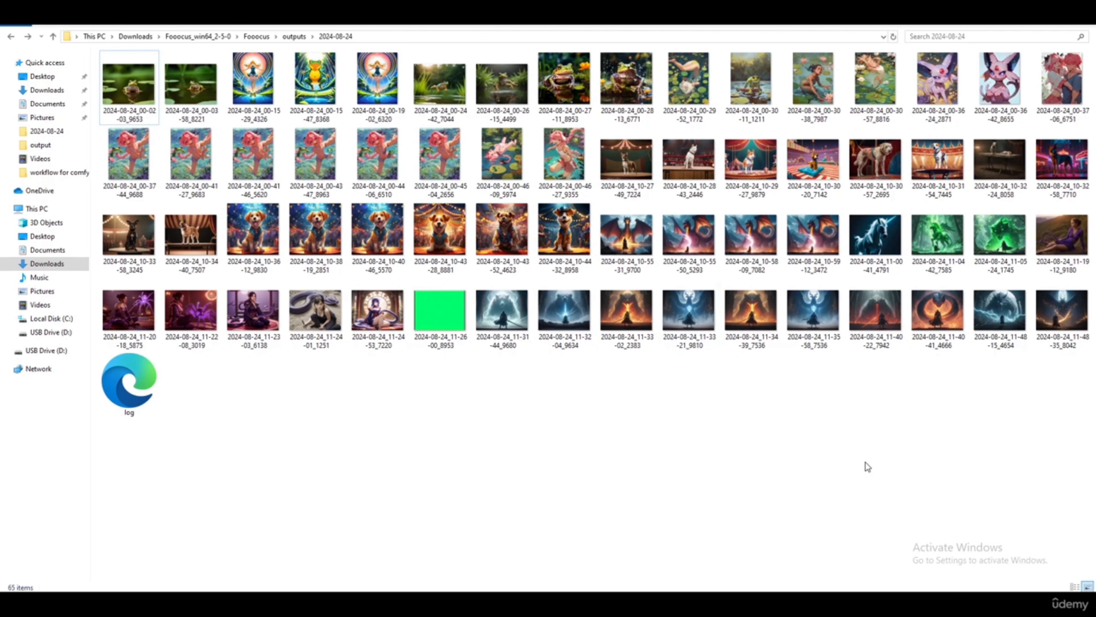
pyautogui.doubleClick(1000, 318)
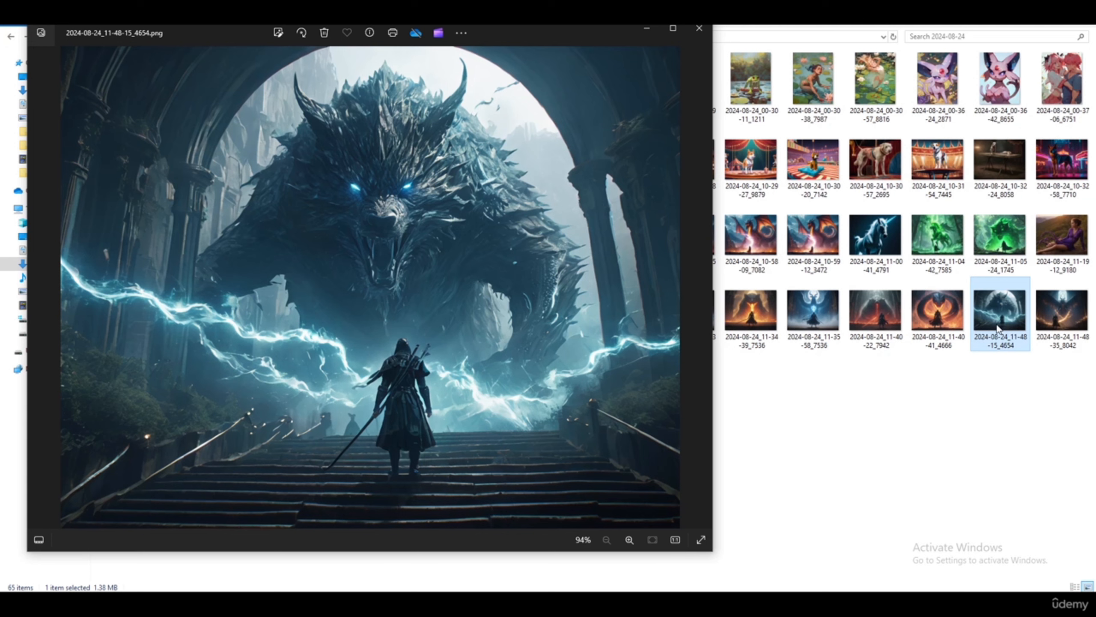
pyautogui.press('Right')
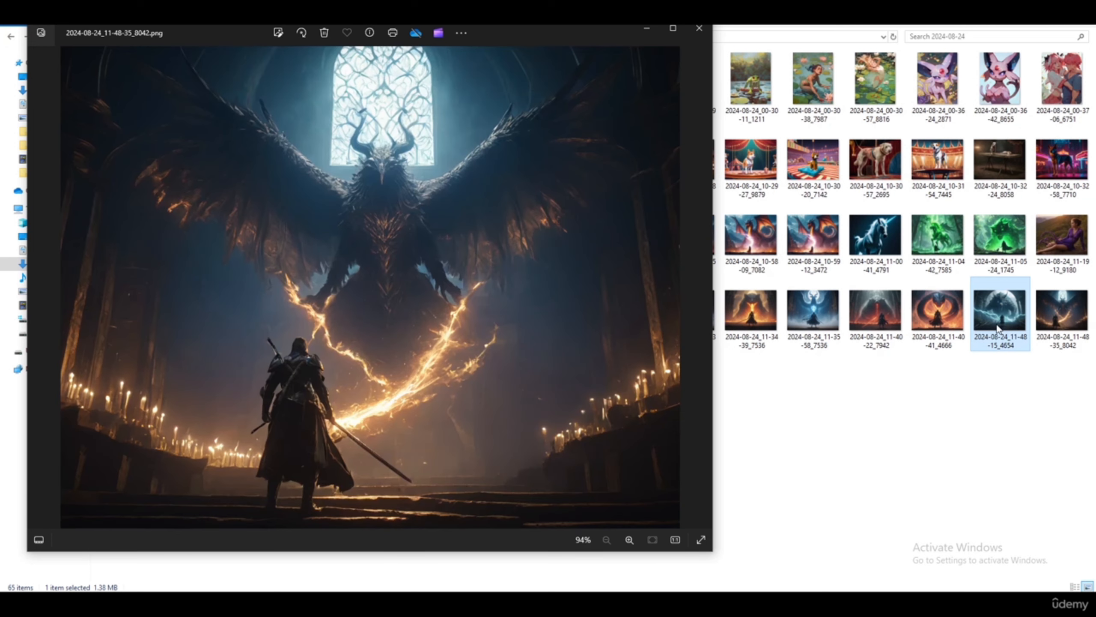
pyautogui.press('Left')
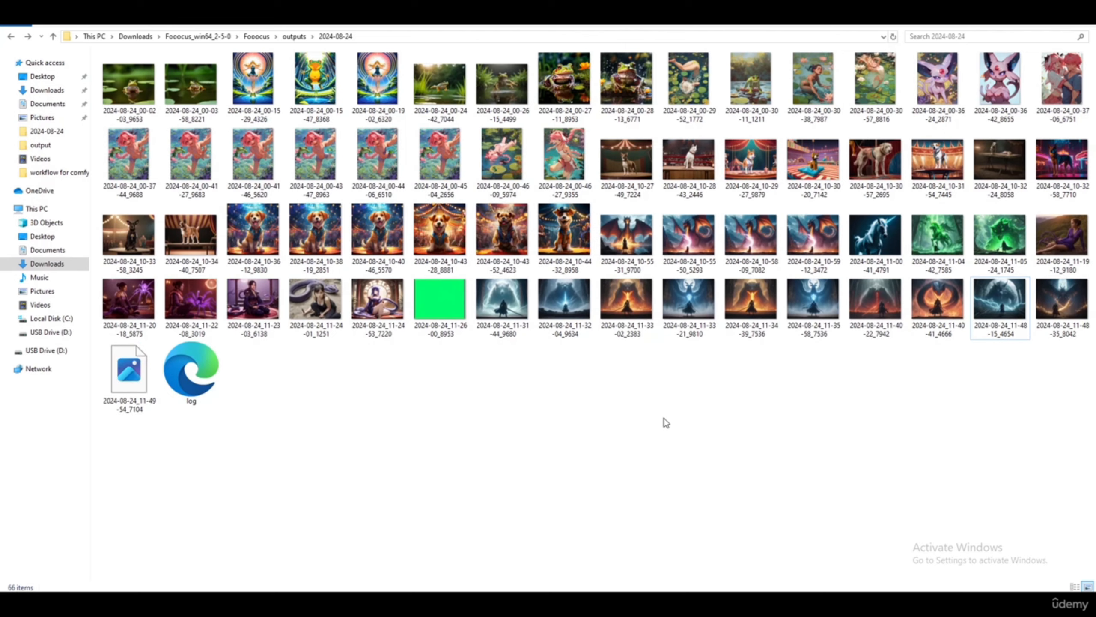
# - Open the image 2024-08-24_11-49-54_7104 from the outputs folder and inspect its boss and hero details up close
pyautogui.doubleClick(129, 369)
pyautogui.scroll(3, 473, 264)
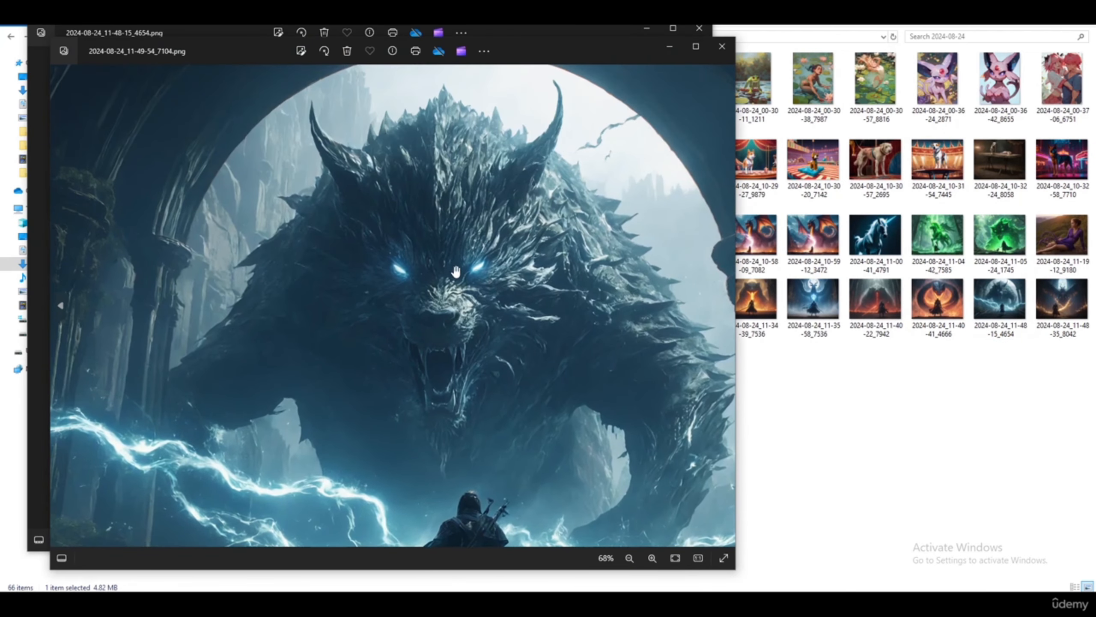
pyautogui.scroll(-3, 473, 343)
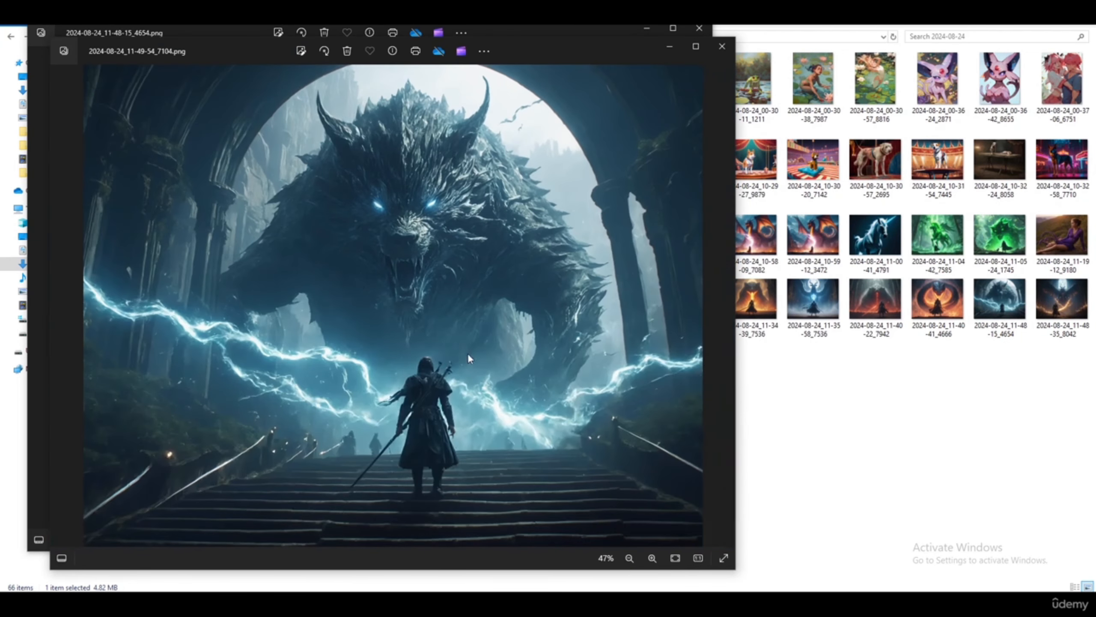
pyautogui.scroll(5, 441, 408)
pyautogui.moveTo(441, 408); pyautogui.dragTo(478, 223)
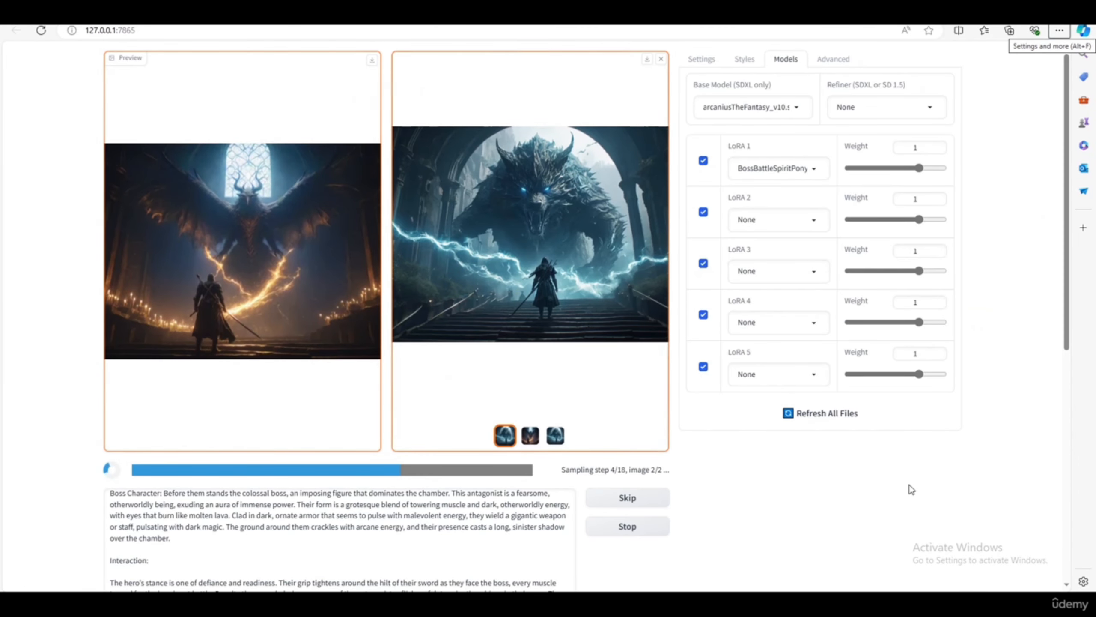
# - Return to Fooocus and read through the bosstyle prompt from its opening scene to the Atmosphere and Tone section, along with the enhancement settings
pyautogui.scroll(-4, 911, 489)
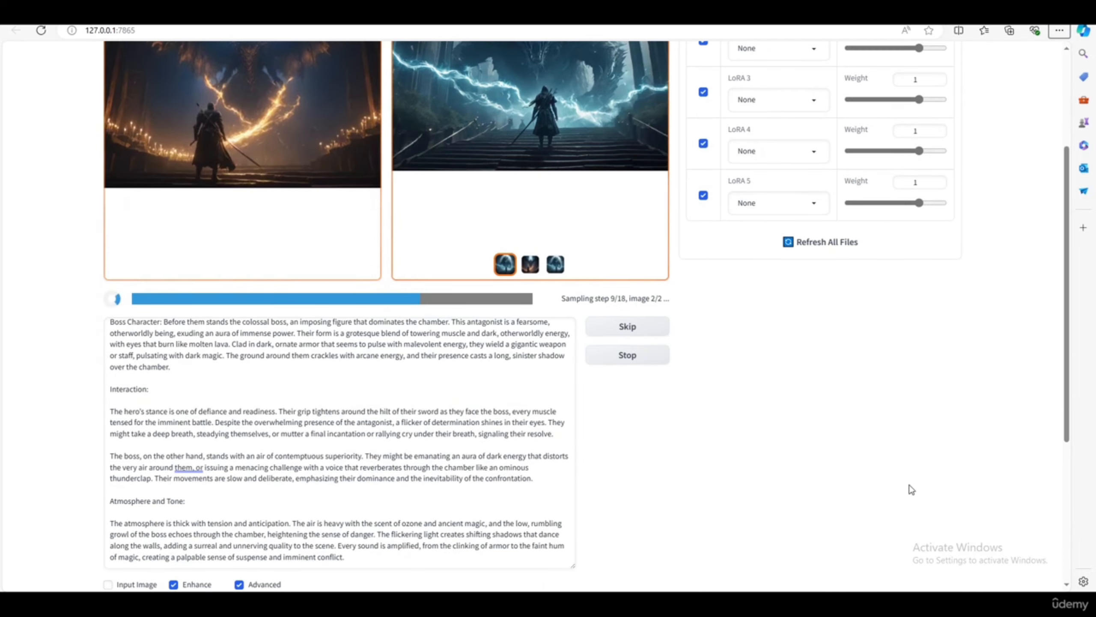
pyautogui.scroll(7, 403, 429)
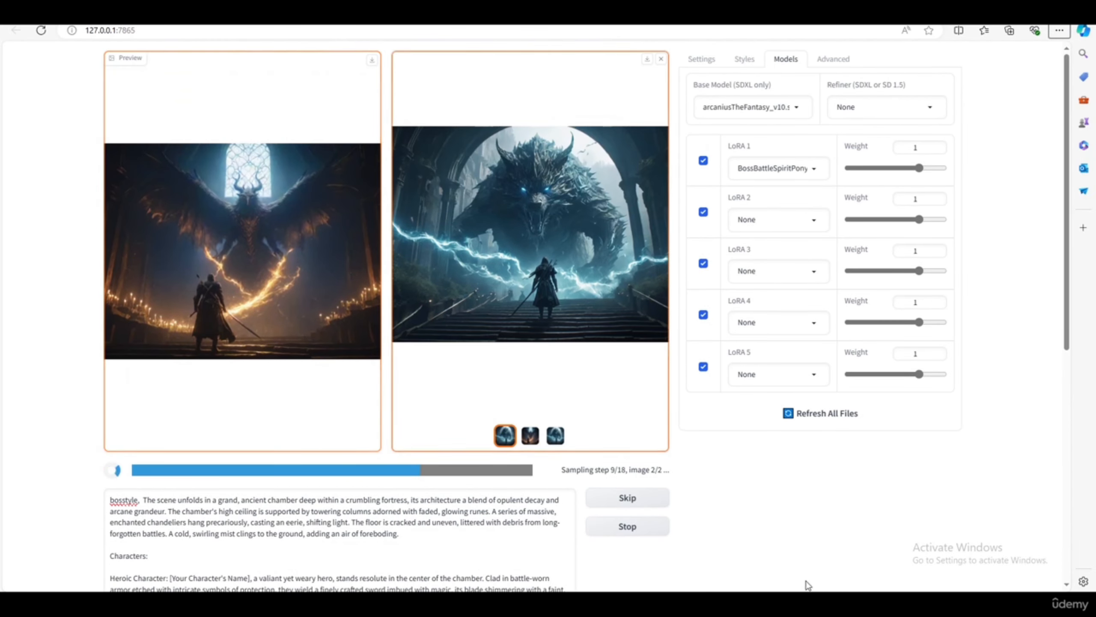
pyautogui.scroll(-6, 747, 482)
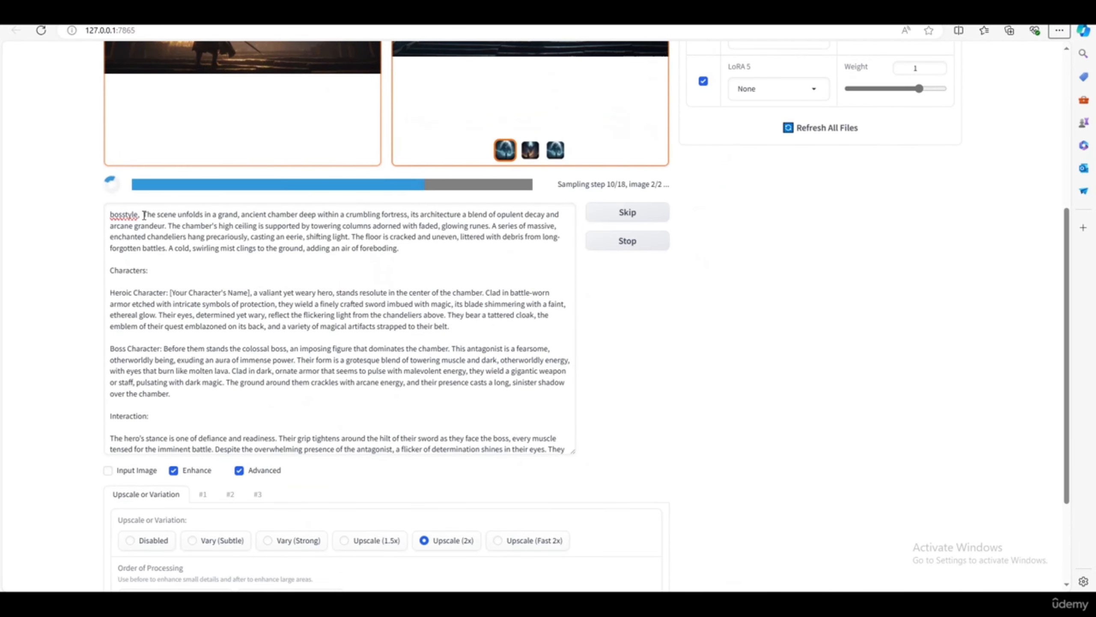
pyautogui.moveTo(143, 215); pyautogui.dragTo(516, 413)
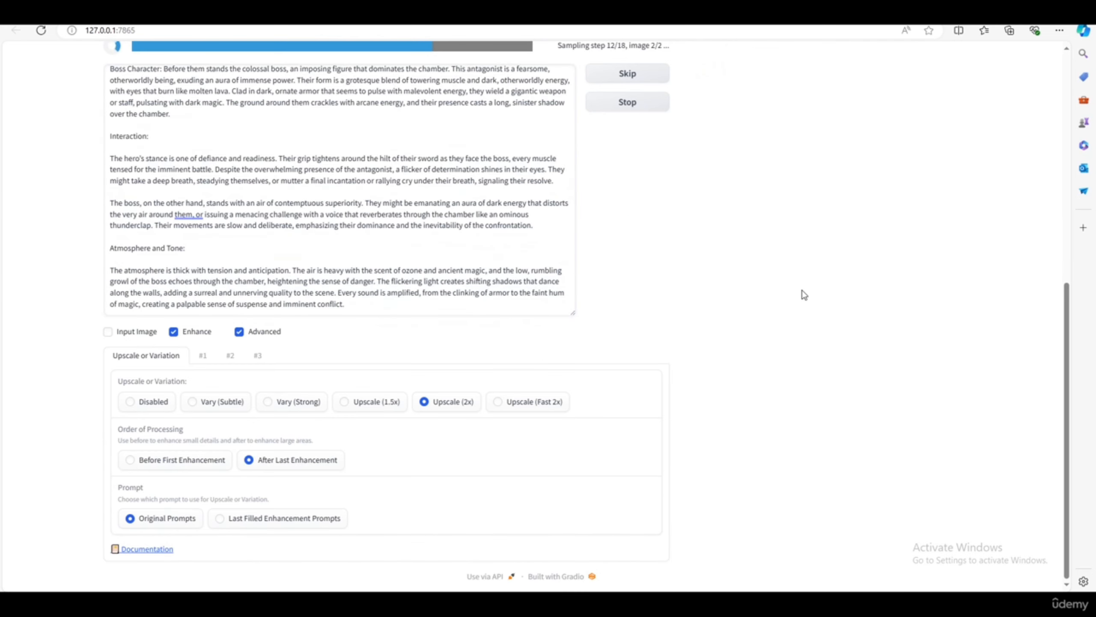
pyautogui.scroll(1, 803, 296)
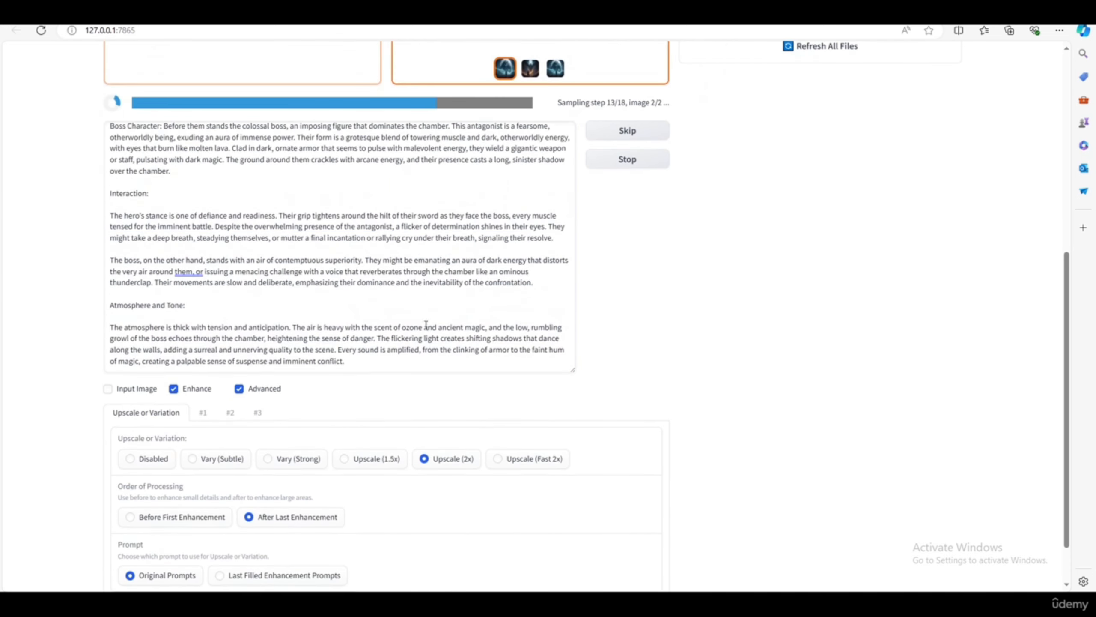
pyautogui.scroll(1, 263, 317)
pyautogui.scroll(2, 263, 317)
pyautogui.scroll(1, 320, 258)
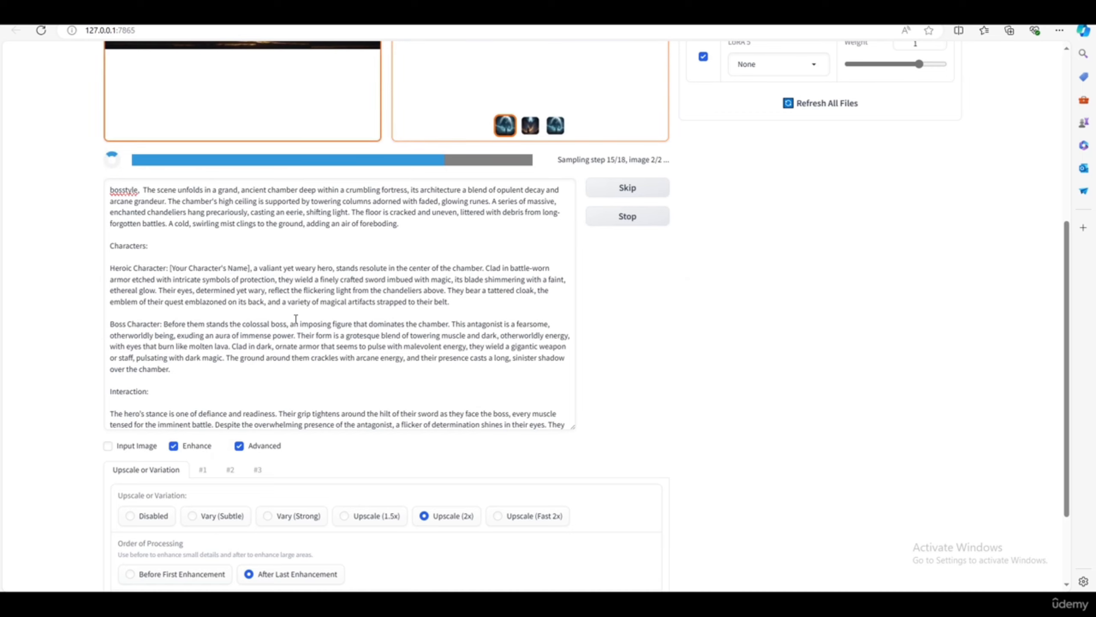
pyautogui.scroll(-2, 296, 319)
pyautogui.scroll(-1, 296, 318)
pyautogui.scroll(-2, 215, 335)
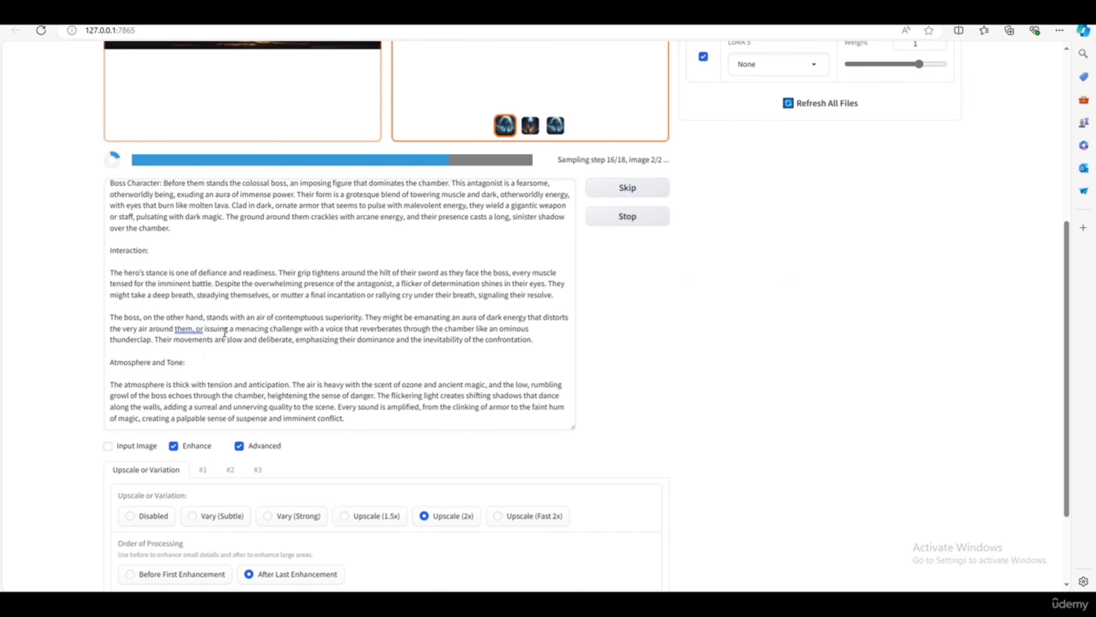
pyautogui.scroll(-2, 215, 335)
pyautogui.scroll(1, 705, 338)
pyautogui.scroll(7, 705, 338)
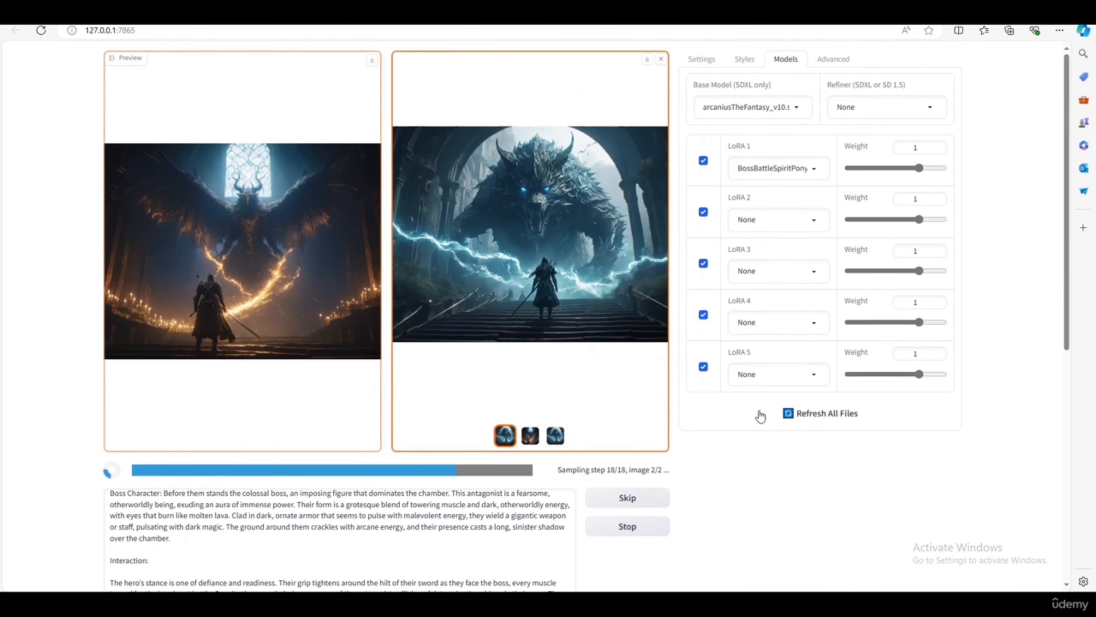
# - Examine the image 2024-08-24_11-51-16_7104.png from the outputs folder up close, around the knight and the horned winged boss
pyautogui.scroll(-3, 565, 276)
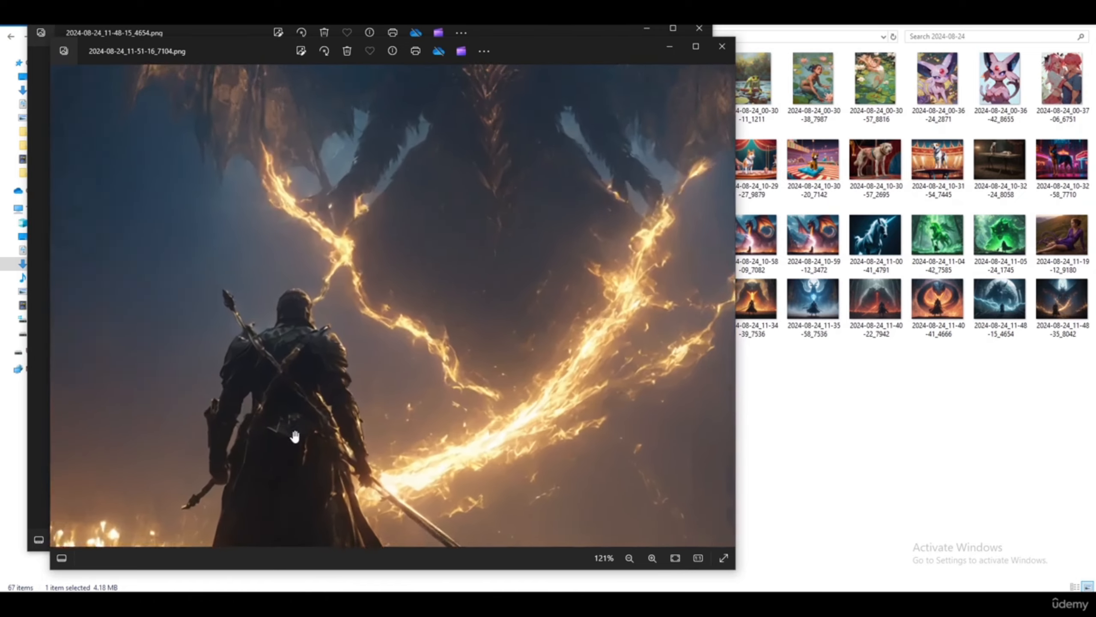
pyautogui.scroll(-2, 295, 436)
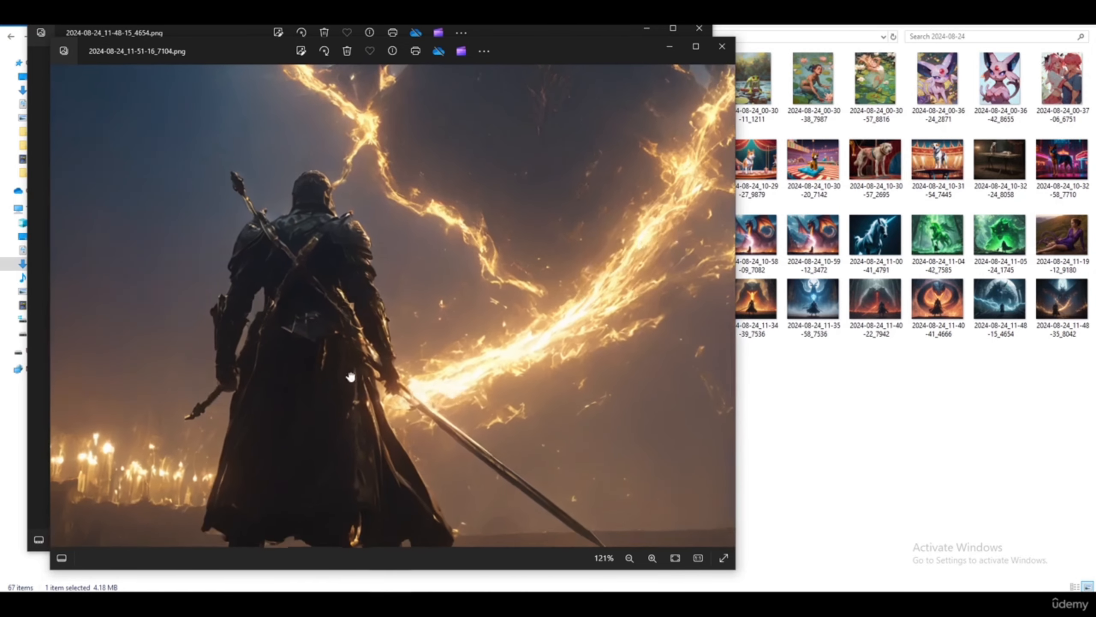
pyautogui.scroll(-4, 464, 379)
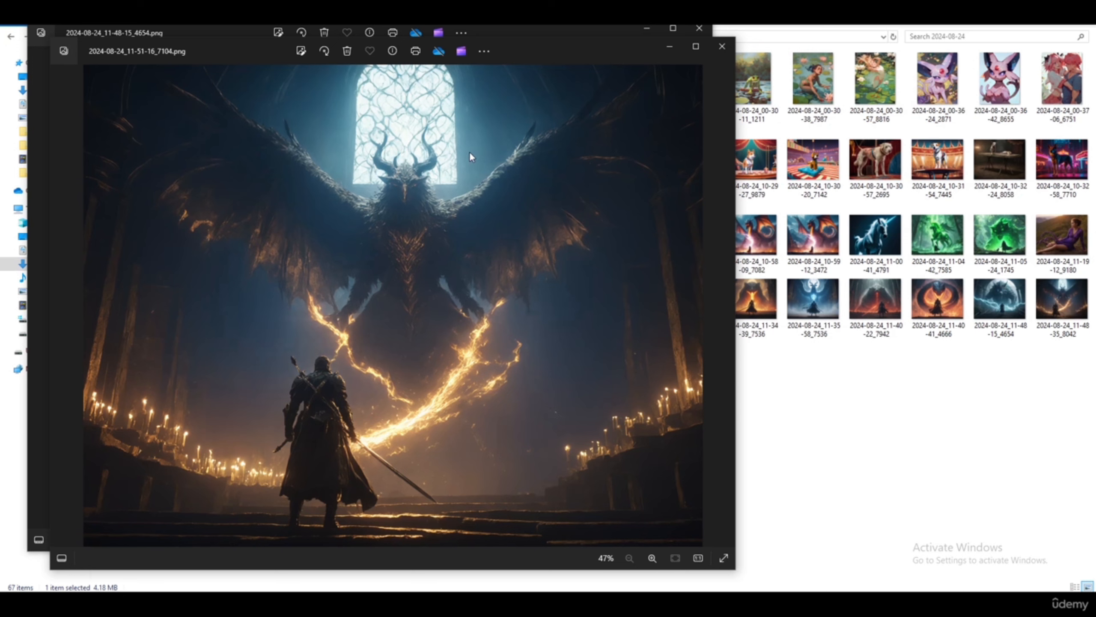
pyautogui.scroll(5, 431, 266)
pyautogui.scroll(-5, 526, 389)
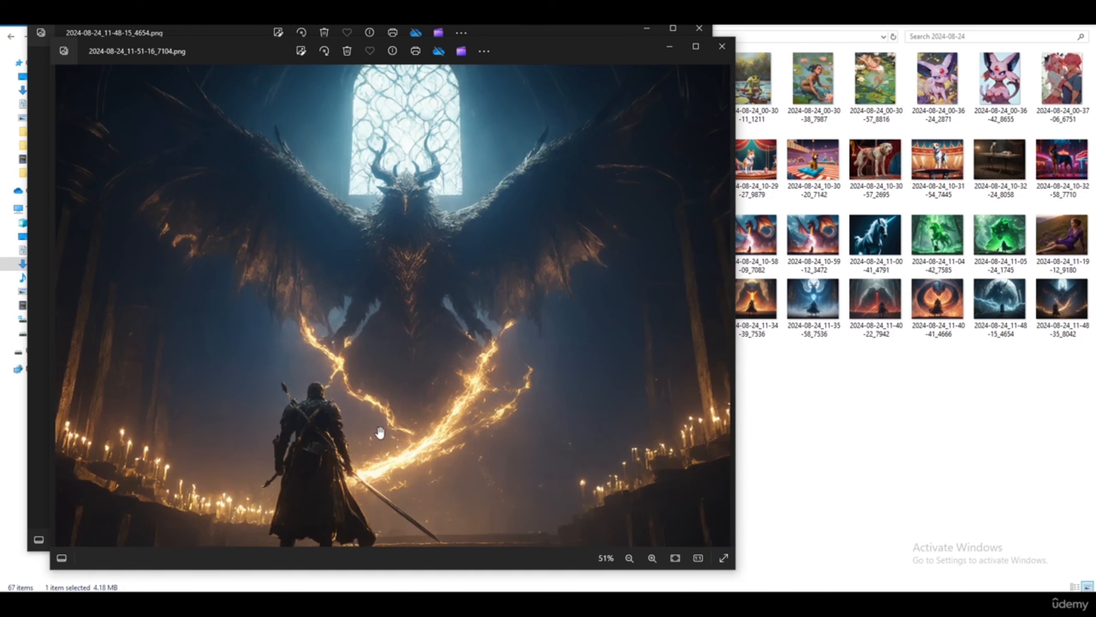
pyautogui.scroll(-1, 325, 408)
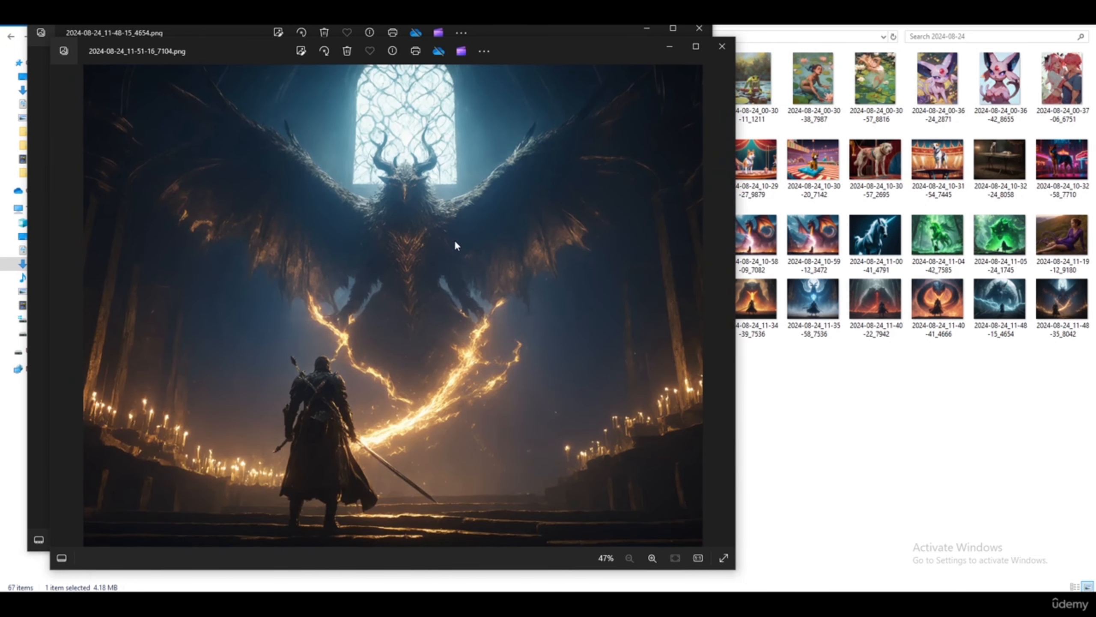
pyautogui.scroll(5, 428, 343)
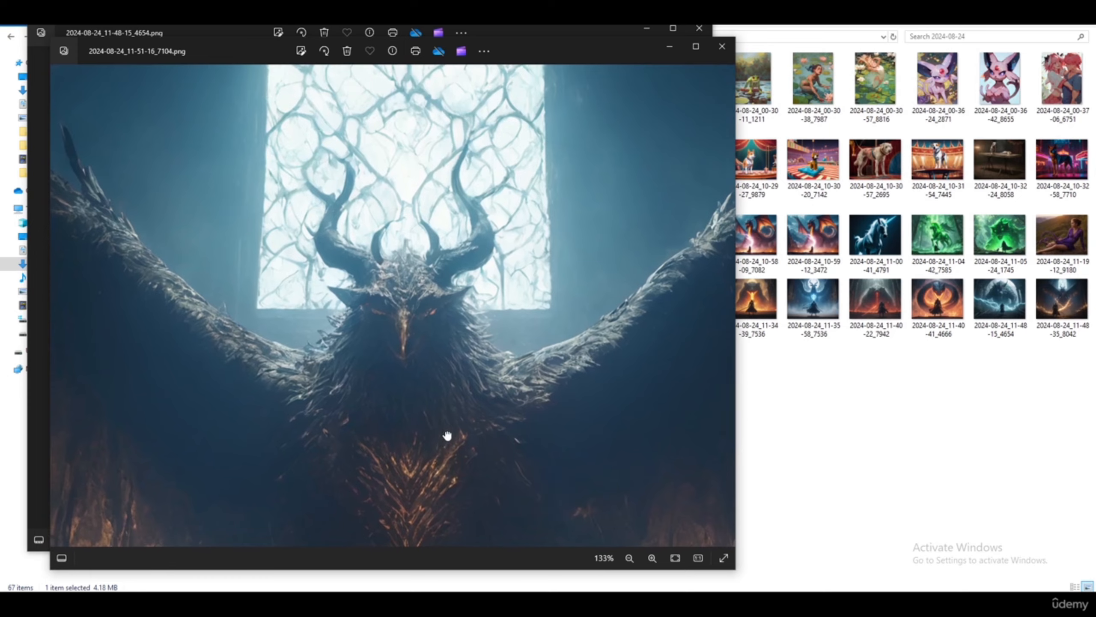
pyautogui.scroll(-5, 447, 434)
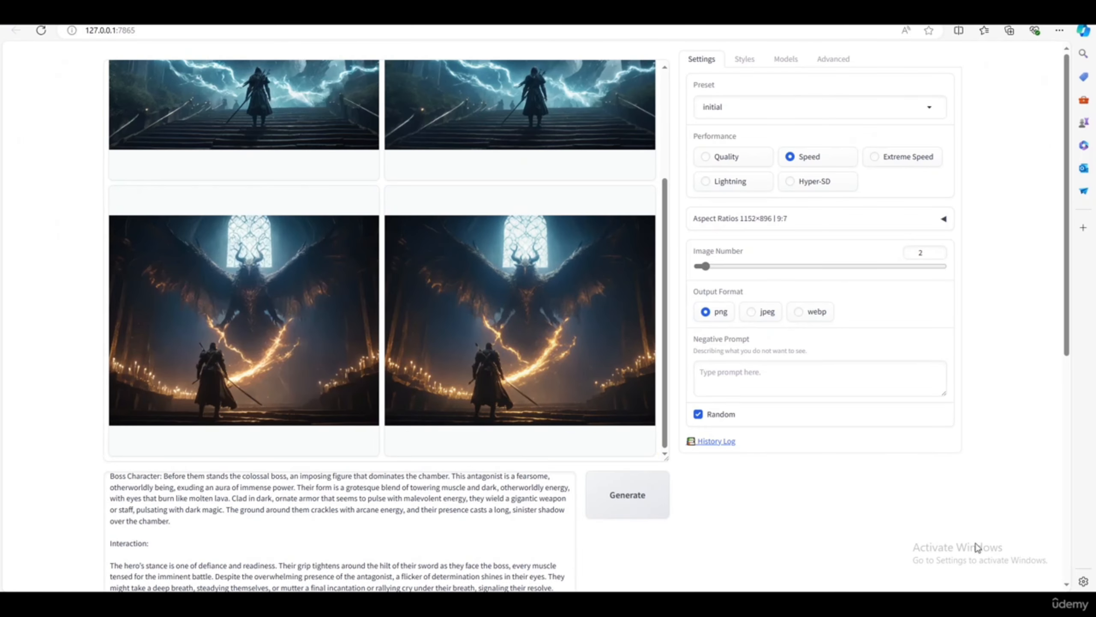
# - Go back to Fooocus and review the generated image gallery together with the upscale, processing order and prompt options
pyautogui.scroll(-8, 974, 549)
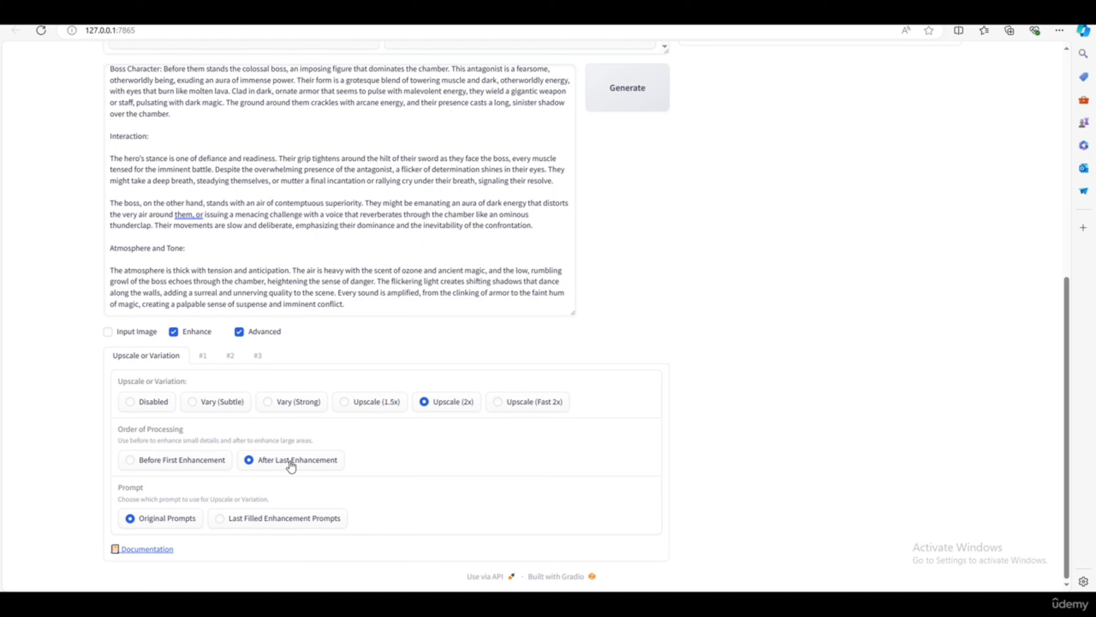
pyautogui.scroll(10, 626, 553)
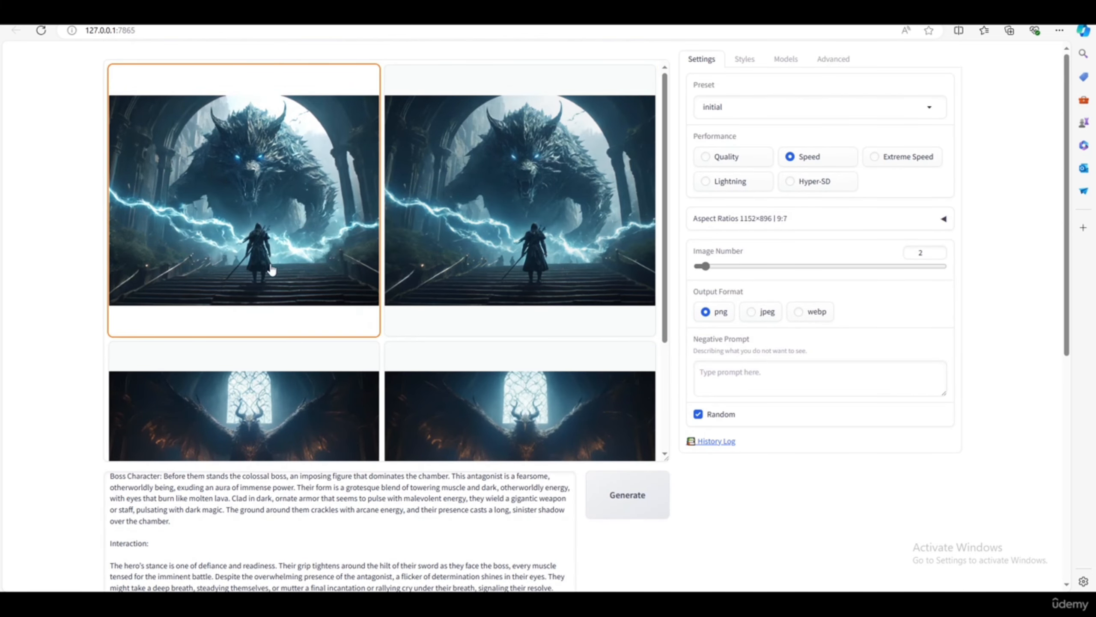
pyautogui.scroll(-3, 235, 252)
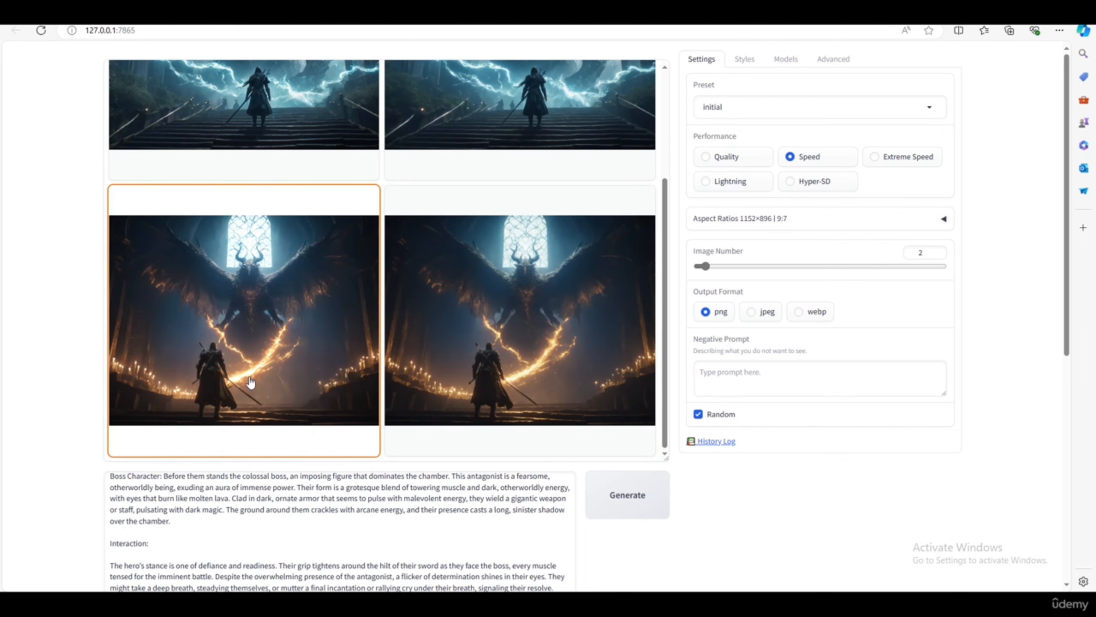
pyautogui.scroll(-5, 994, 411)
pyautogui.scroll(-2, 994, 411)
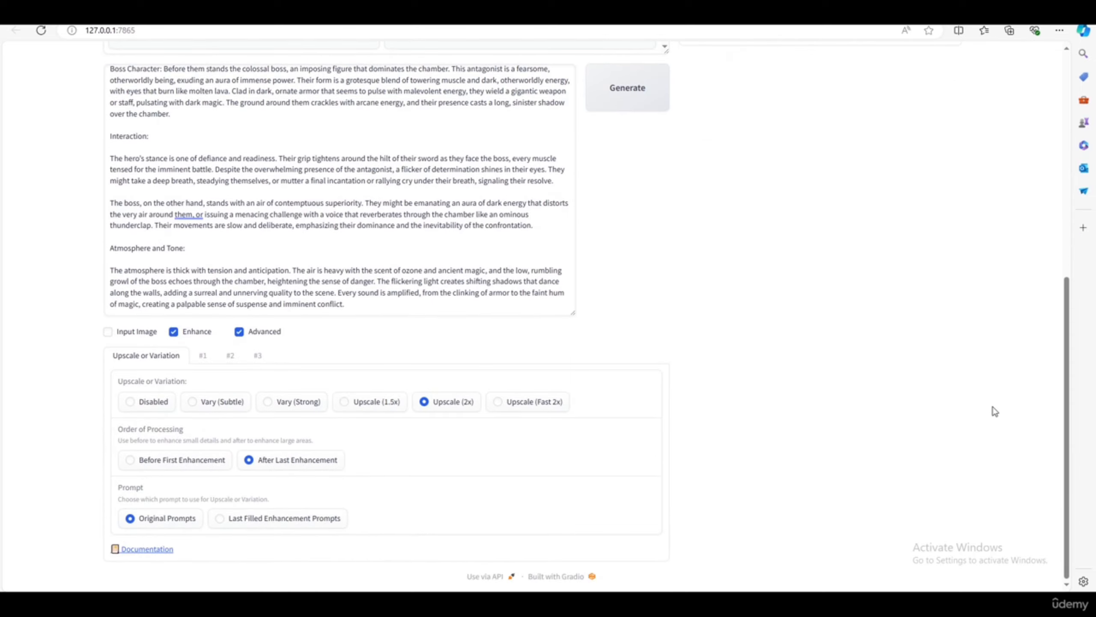
# - Review the generation settings together with the base model and LoRA selected for the boss-battle images
pyautogui.scroll(7, 994, 411)
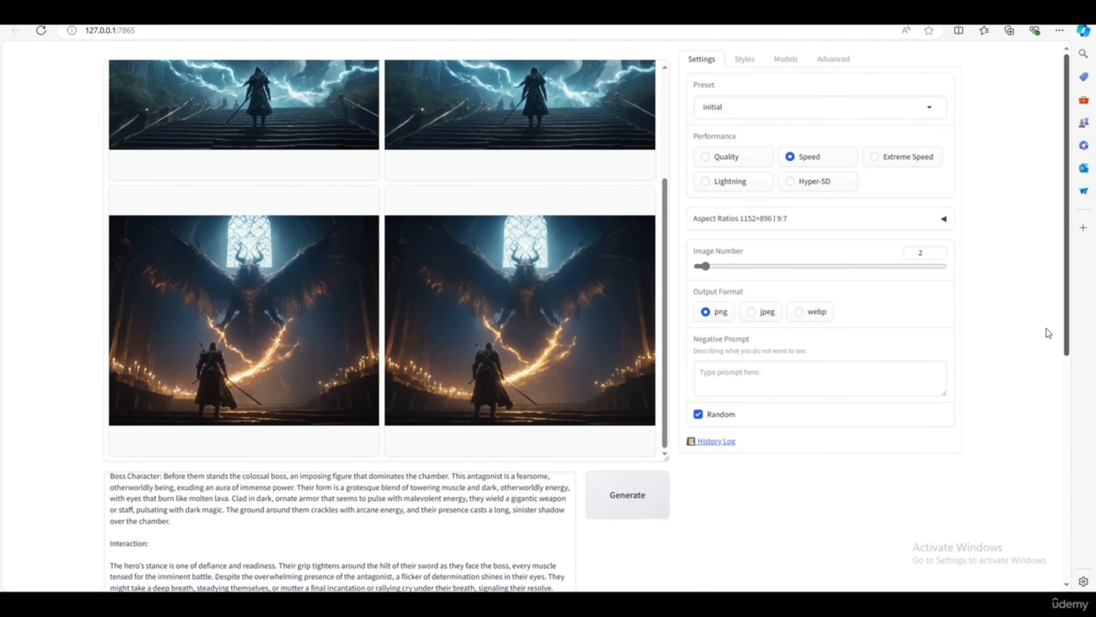
pyautogui.scroll(-7, 794, 229)
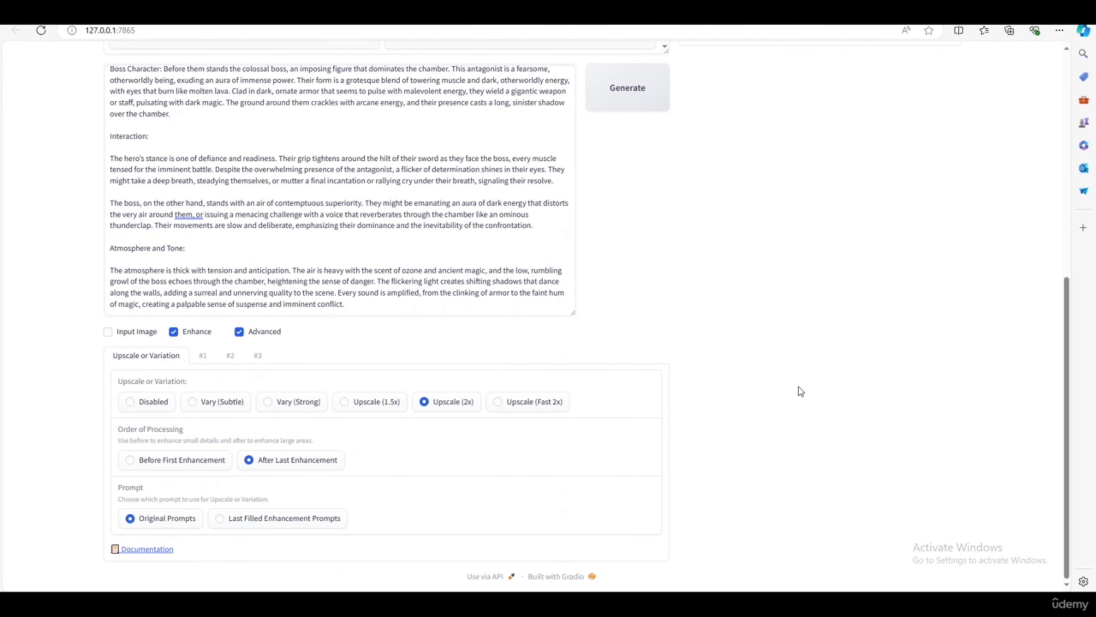
pyautogui.scroll(7, 813, 385)
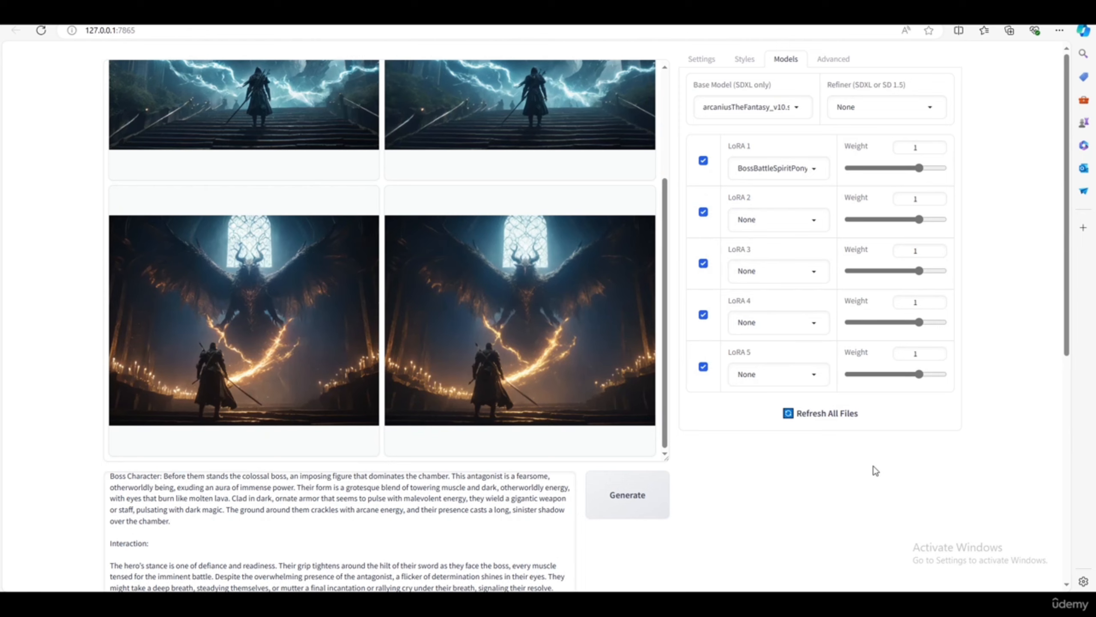
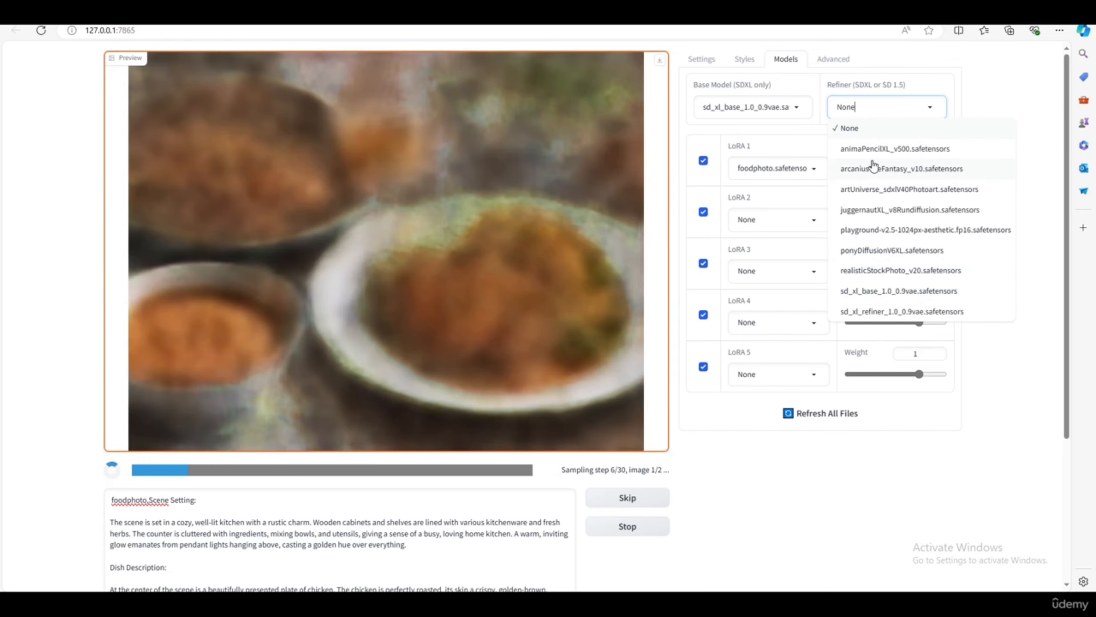
# - Set the refiner to sd_xl_base_1.0_0.9vae.safetensors while the food image is being generated
pyautogui.click(1030, 198)
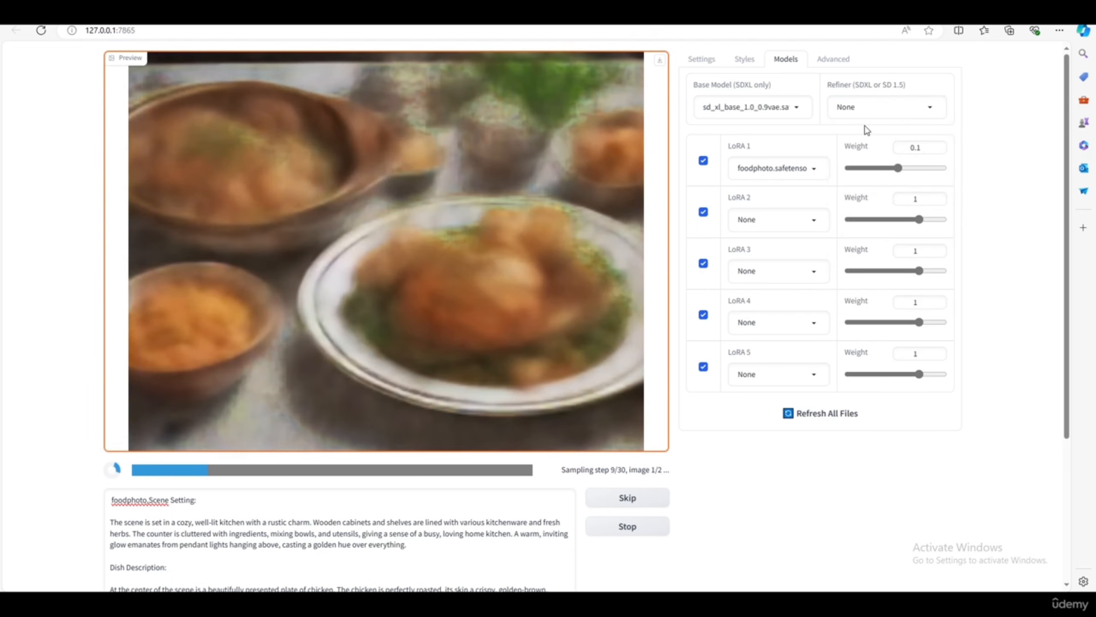
pyautogui.click(870, 110)
pyautogui.click(893, 291)
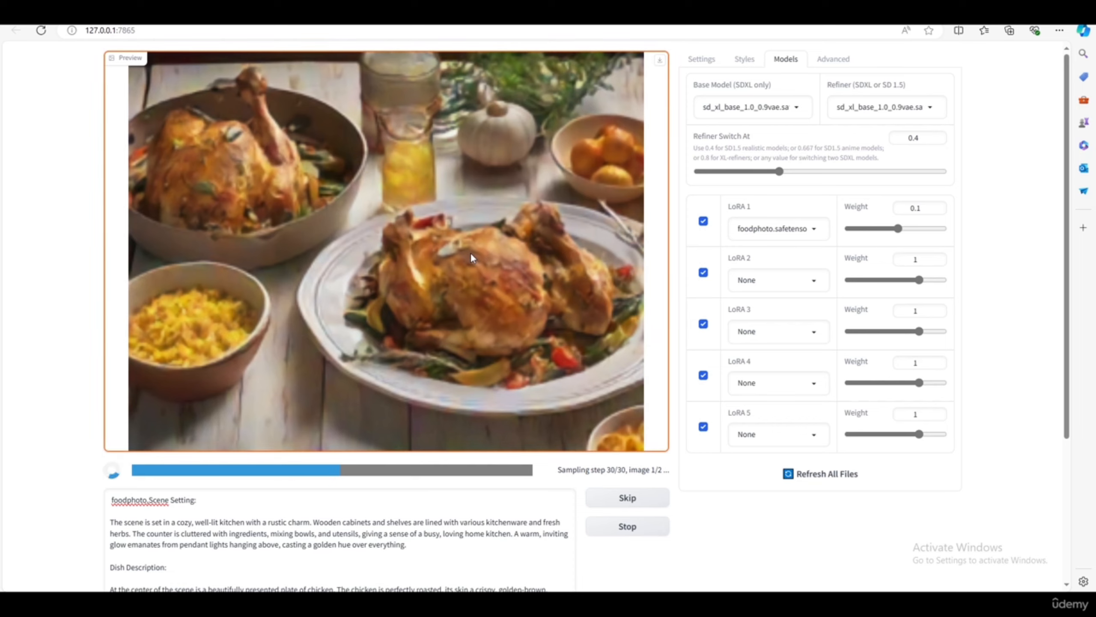
# - Look at the Civitai burger reference image, then return to Fooocus and inspect the finished roast chicken image at full size
pyautogui.hotkey('alt', 'Tab')
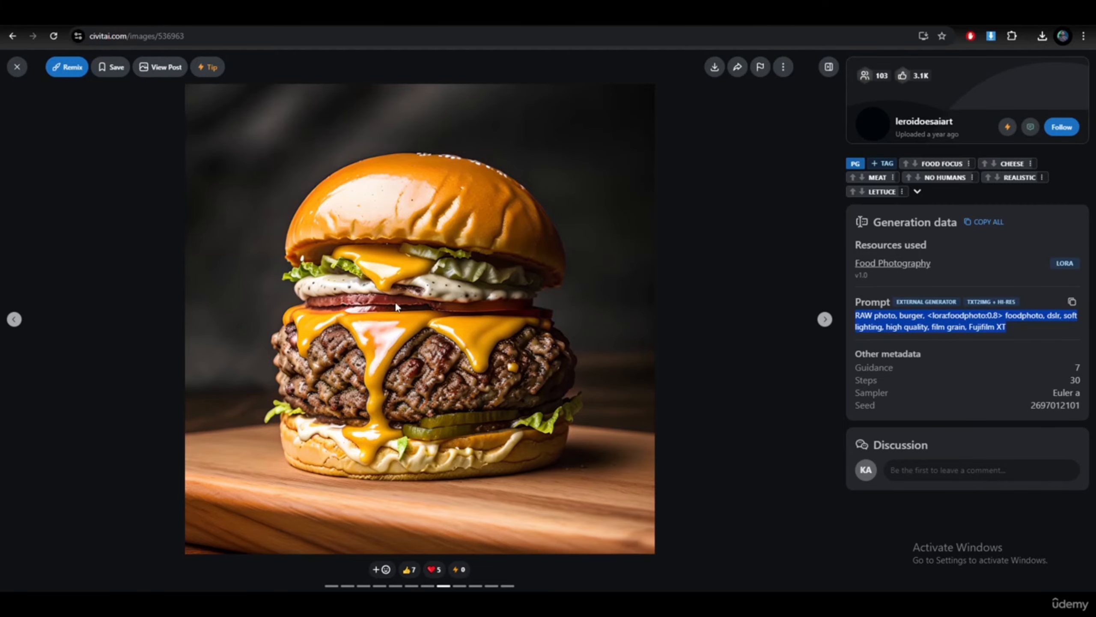
pyautogui.hotkey('alt', 'Tab')
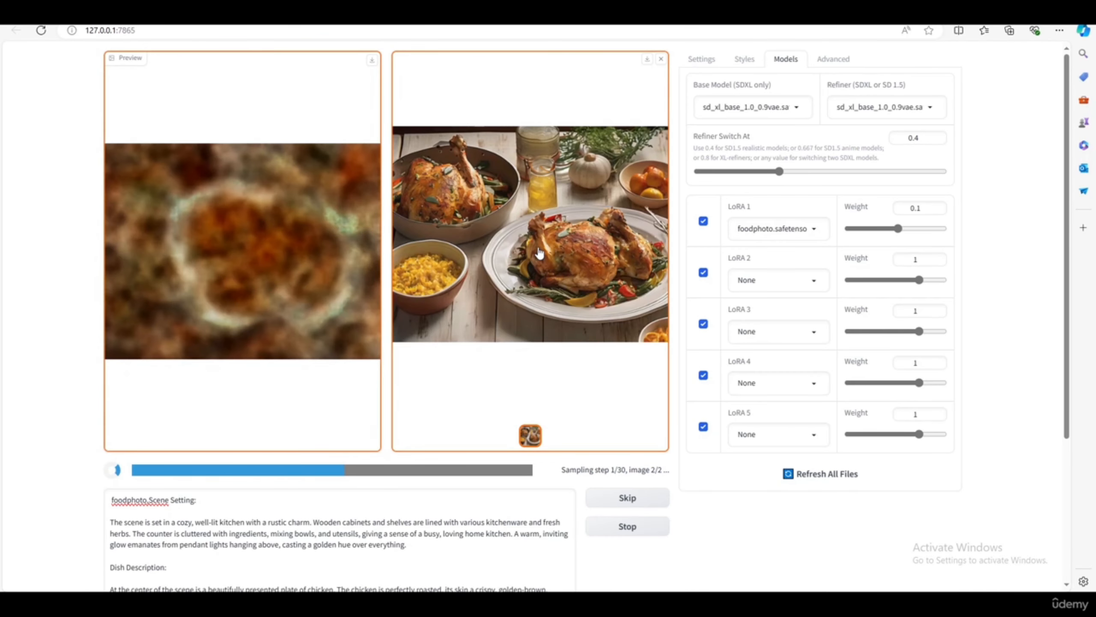
pyautogui.click(489, 210)
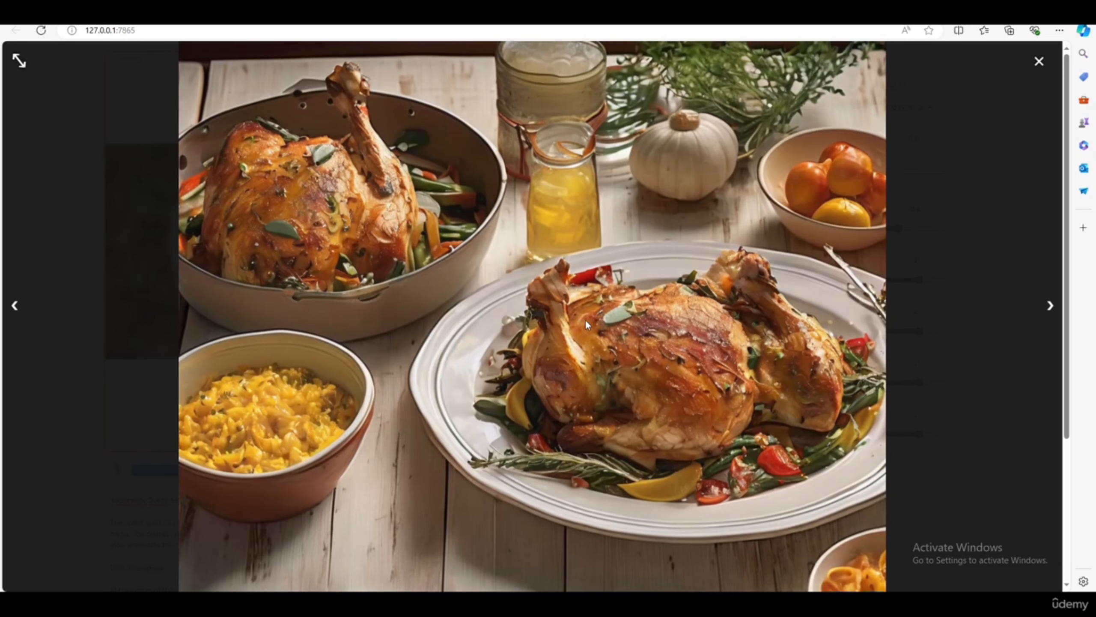
pyautogui.click(982, 234)
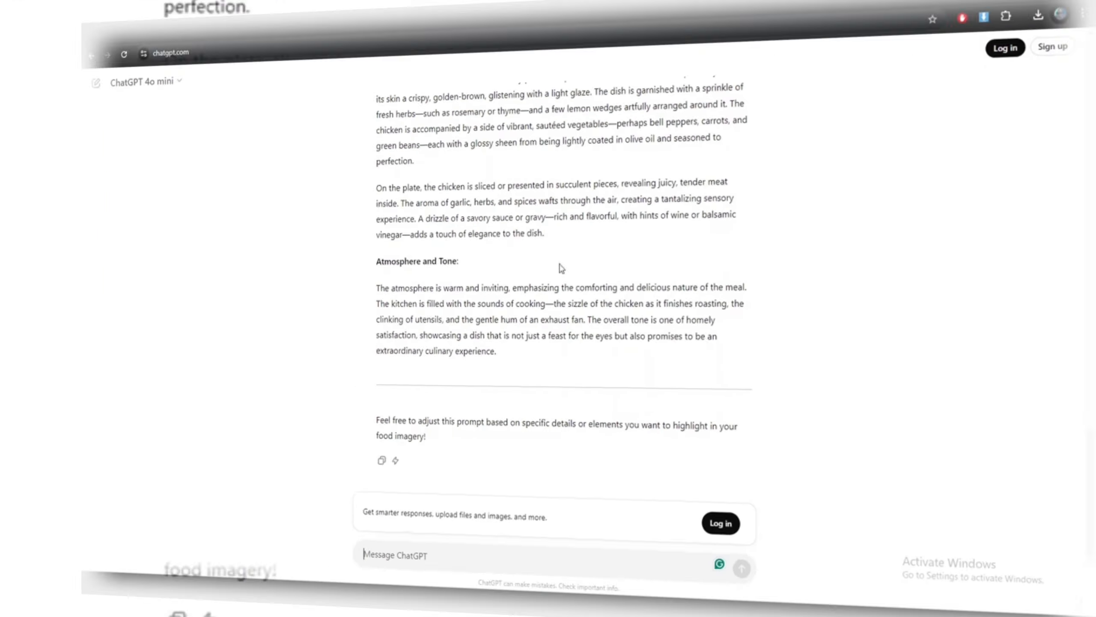
# - Copy the ChatGPT chicken prompt from Scene Setting through Atmosphere and Tone, then switch past the Civitai Food Photography page to Fooocus
pyautogui.scroll(7, 396, 240)
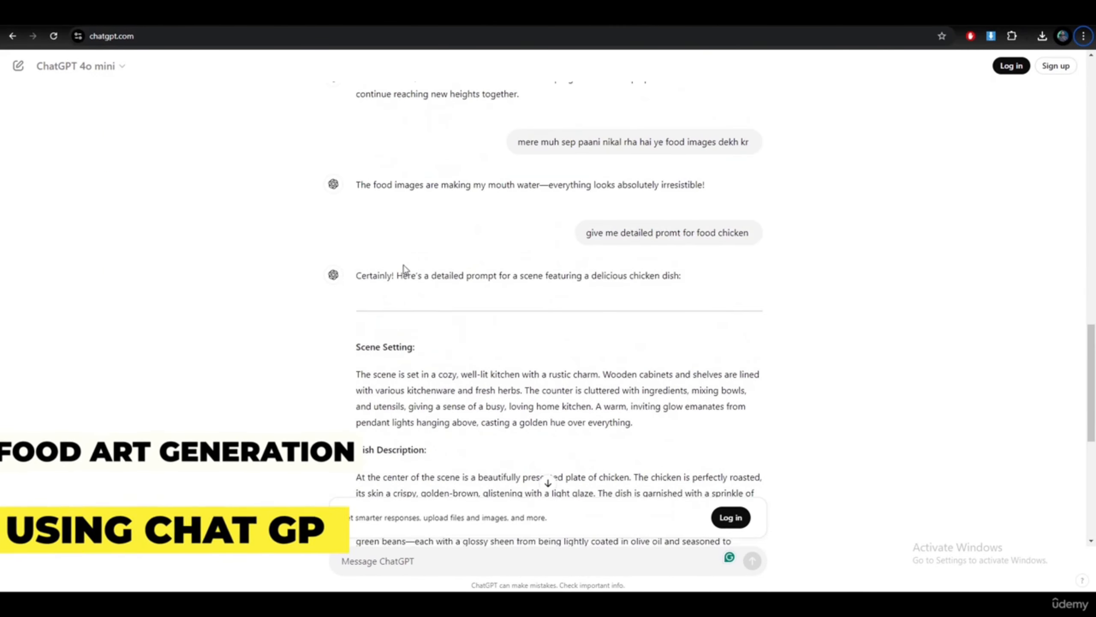
pyautogui.scroll(-7, 431, 302)
pyautogui.moveTo(357, 345); pyautogui.dragTo(585, 355)
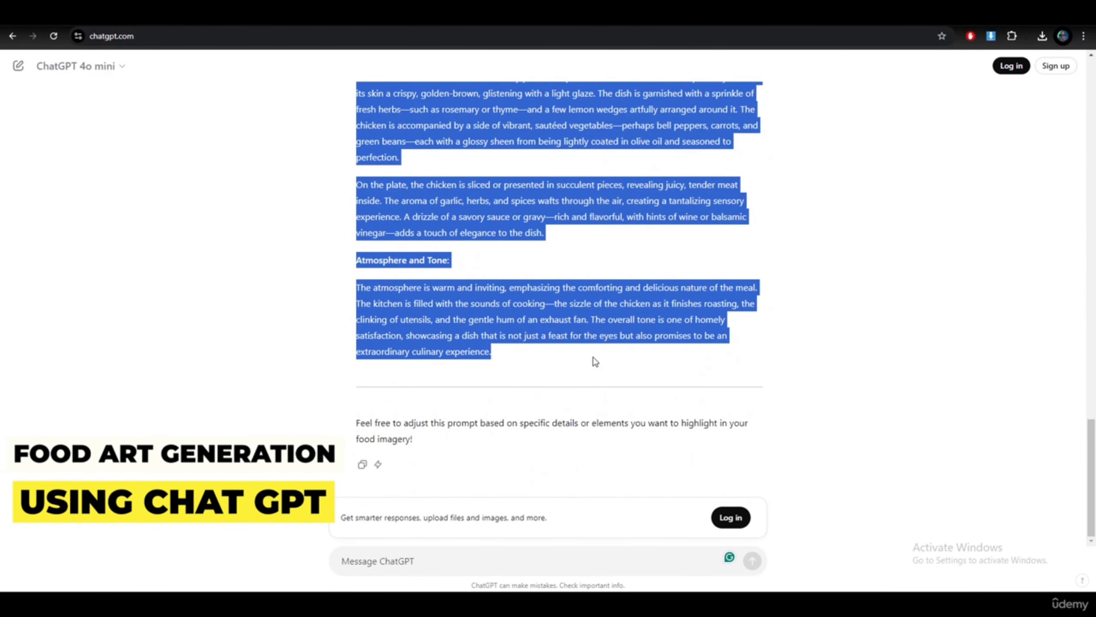
pyautogui.hotkey('alt', 'Tab')
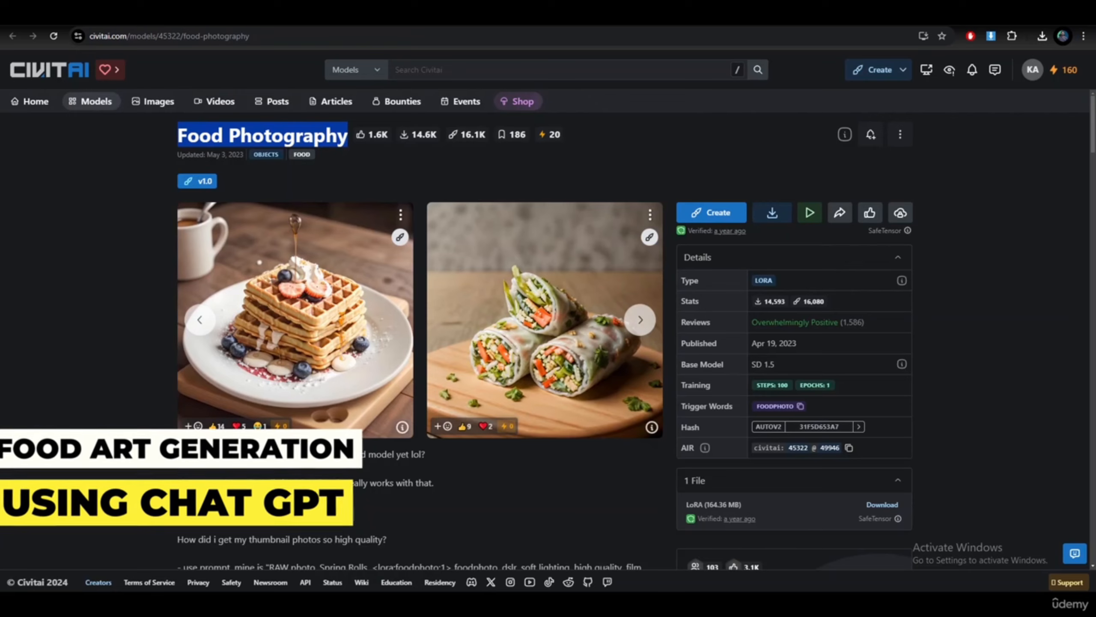
pyautogui.hotkey('alt', 'Tab')
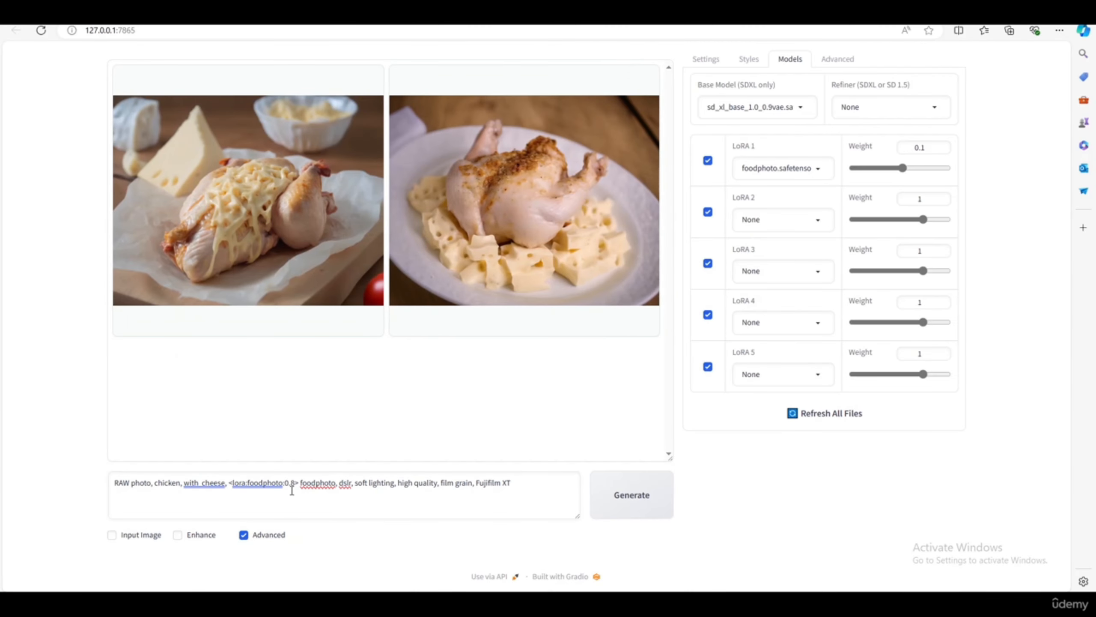
# - Replace the prompt text after "foodphoto," with the copied kitchen scene description and delete "RAW photo, chicken, with cheese, <lora:foodphoto:0.8>" before it
pyautogui.click(294, 492)
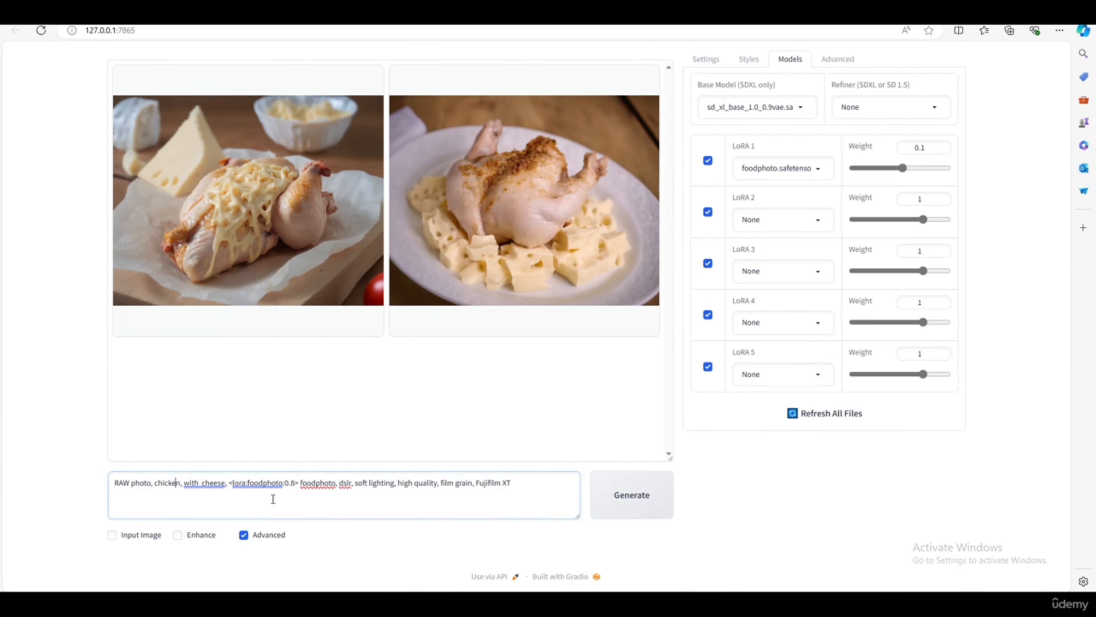
pyautogui.moveTo(339, 484); pyautogui.dragTo(525, 497)
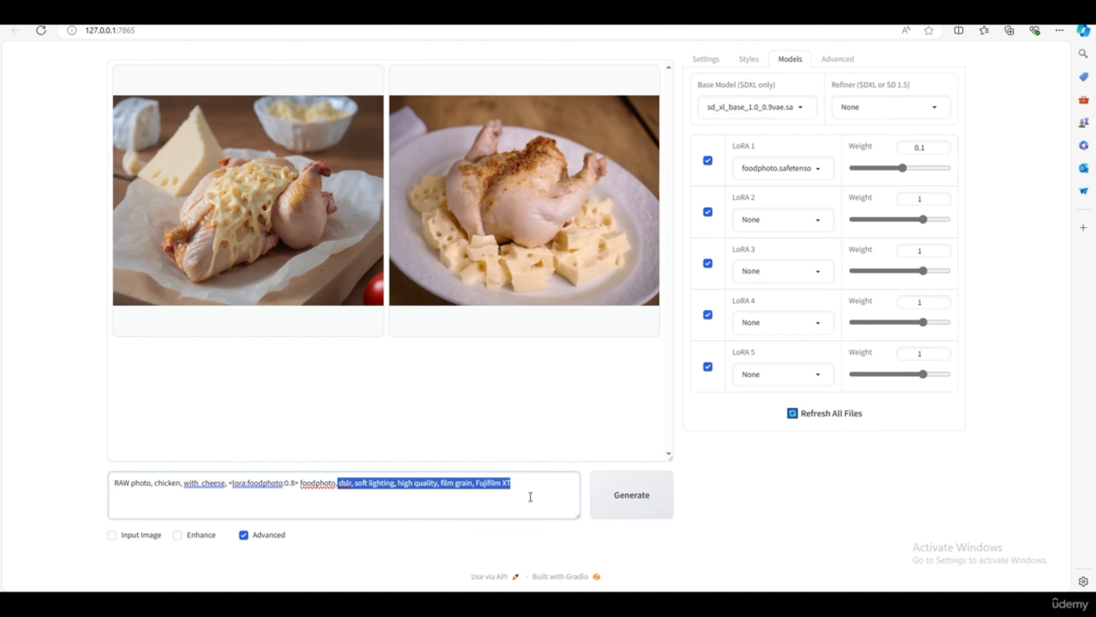
pyautogui.write('Scene Setting:  The scene is set in a cozy, well-lit kitchen with a rustic charm. Wooden cabinets and shelves are lined with various kitchenware and fresh herbs. The counter is cluttered with ingredients, mixing bowls, and utensils, giving a sense of a busy, loving home kitchen. A warm, inviting glow emanates from pendant lights hanging above, casting a golden hue over everything.  Dish Description:  At the center of the scene is a beautifully presented plate of chicken. The chicken is perfectly roasted, its skin a crispy, golden-brown, glistening with a light glaze. The dish is garnished with a sprinkle of fresh herbs—such as rosemary or thyme—and a few lemon wedges artfully arranged around it. The chicken is accompanied by a side of vibrant, sautéed vegetables—perhaps bell peppers, carrots, and green beans—each with a glossy sheen from being lightly coated in olive oil and seasoned to perfection.  On the plate, the chicken is sliced or presented in succulent pieces, revealing juicy, tender meat inside. The aroma of garlic, herbs, and spices wafts through the air, creating a tantalizing sensory experience. A drizzle of a savory sauce or gravy—rich and flavorful, with hints of wine or balsamic vinegar—adds a touch of elegance to the dish.  Atmosphere and Tone:  The atmosphere is warm and inviting, emphasizing the comforting and delicious nature of the meal. The kitchen is filled with the sounds of cooking—the sizzle of the chicken as it finishes roasting, the clinking of utensils, and the gentle hum of an exhaust fan. The overall tone is one of homely satisfaction, showcasing a dish that is not just a feast for the eyes but also promises to be an extraordinary culinary experience.')
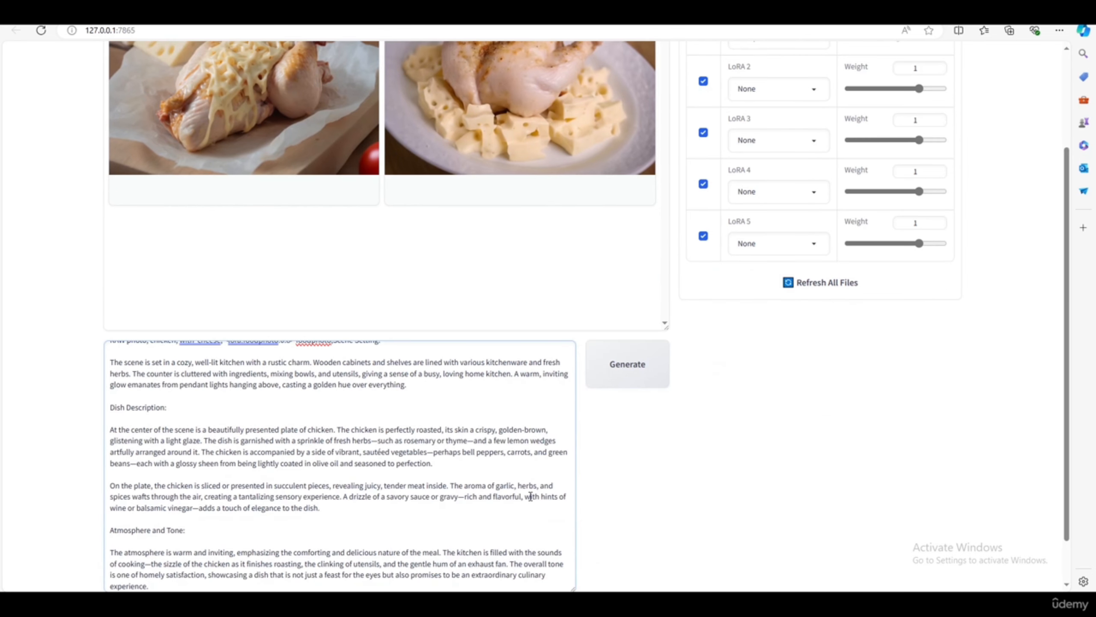
pyautogui.scroll(3, 251, 413)
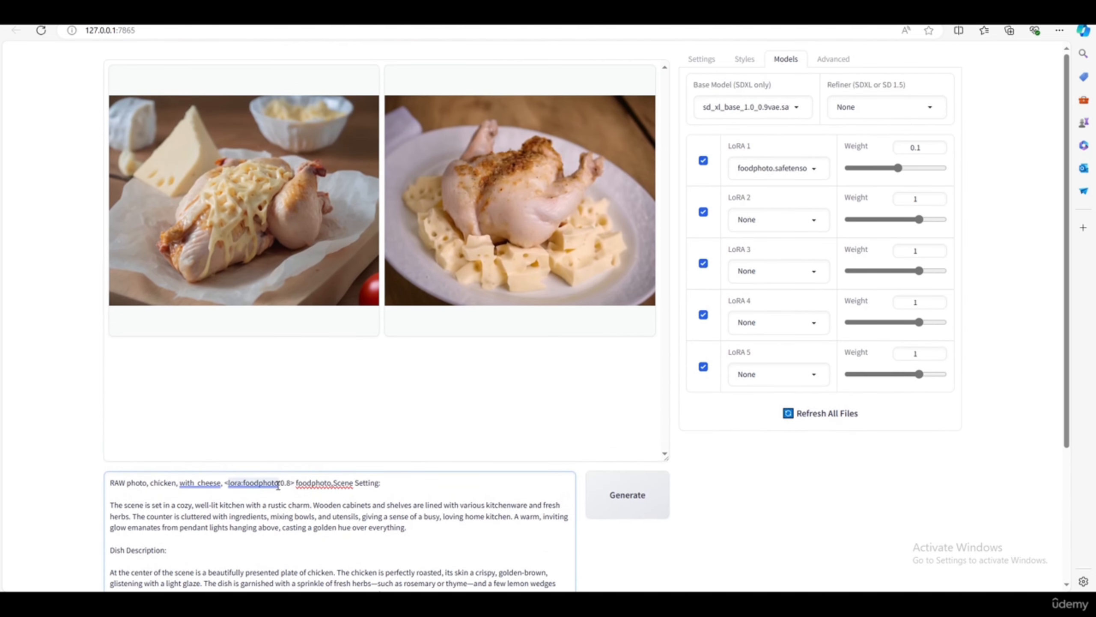
pyautogui.moveTo(285, 480); pyautogui.dragTo(81, 484)
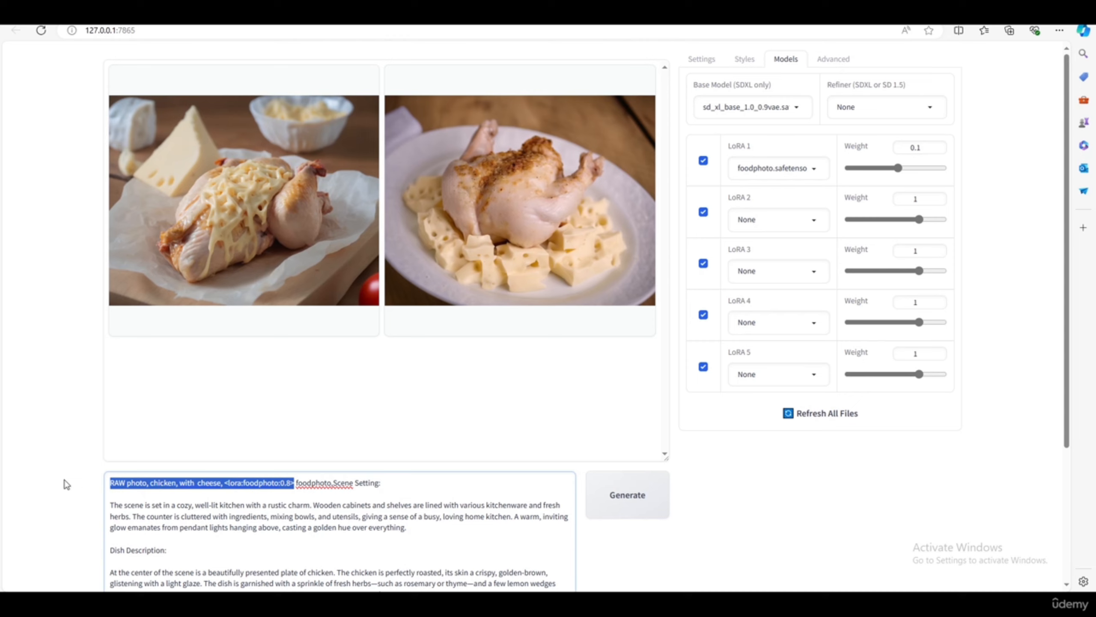
pyautogui.press('BackSpace')
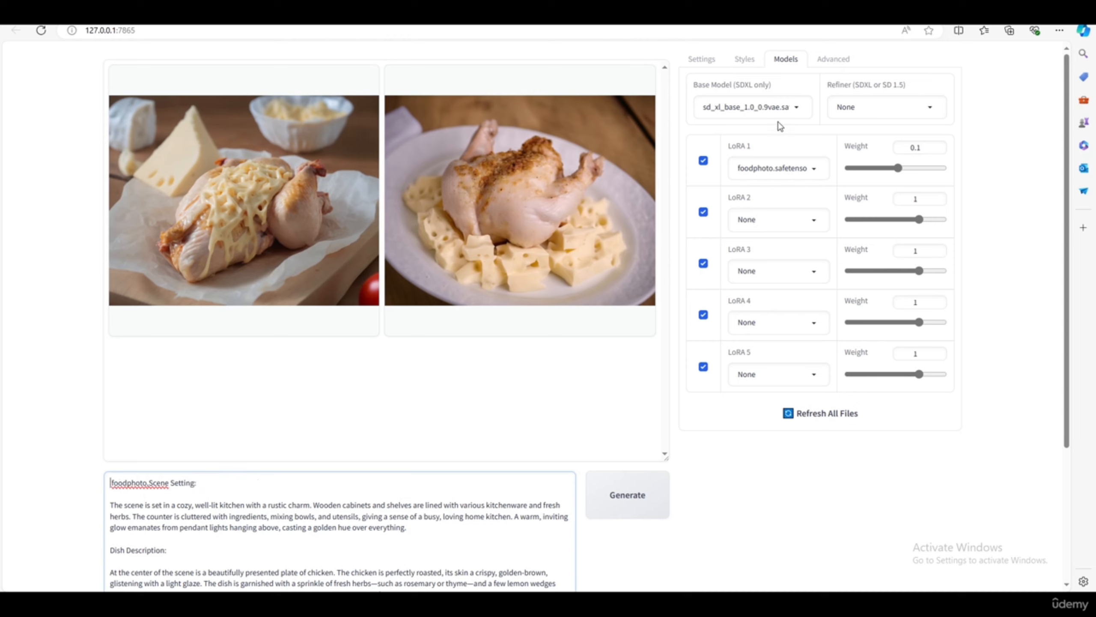
# - Generate images from the foodphoto chicken prompt and choose sd_xl_base_1.0_0.9vae.safetensors as the refiner
pyautogui.click(643, 494)
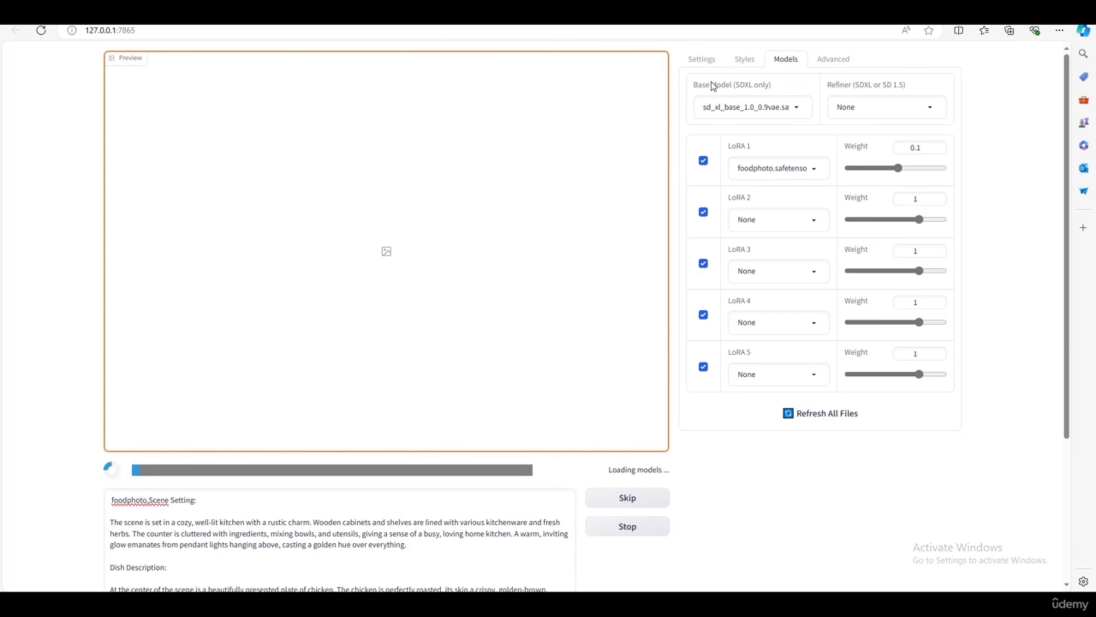
pyautogui.click(758, 108)
pyautogui.click(1009, 271)
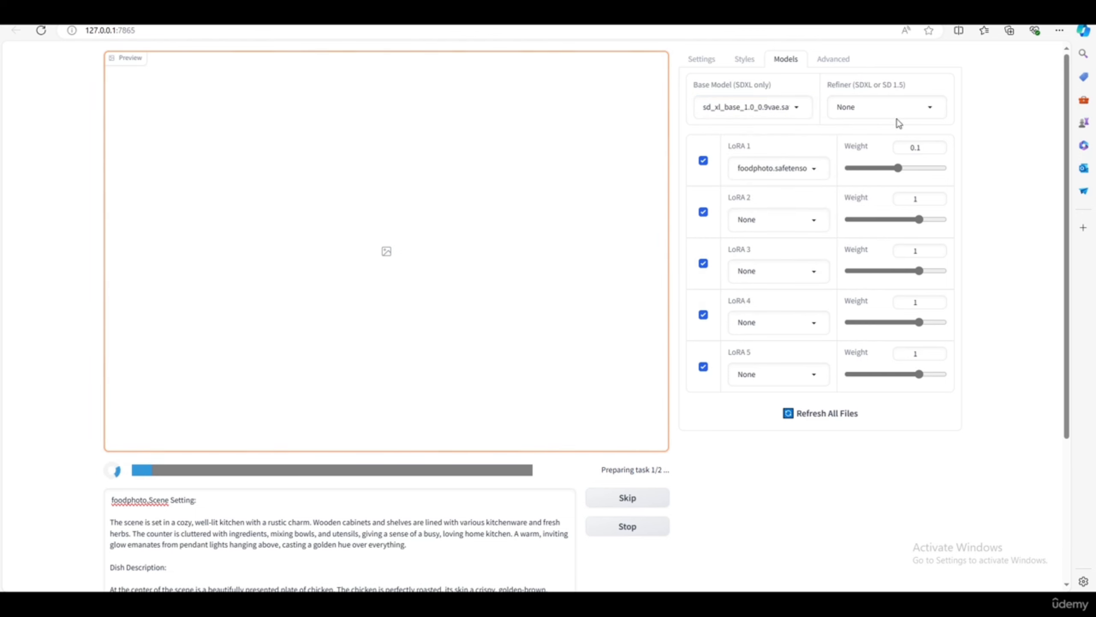
pyautogui.click(876, 111)
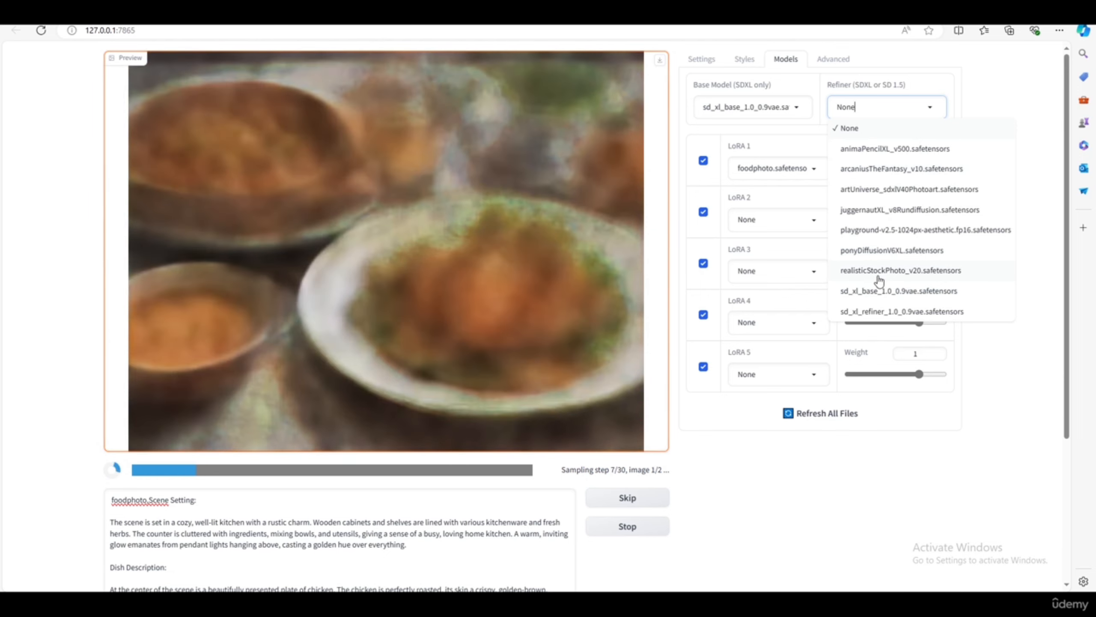
pyautogui.click(866, 129)
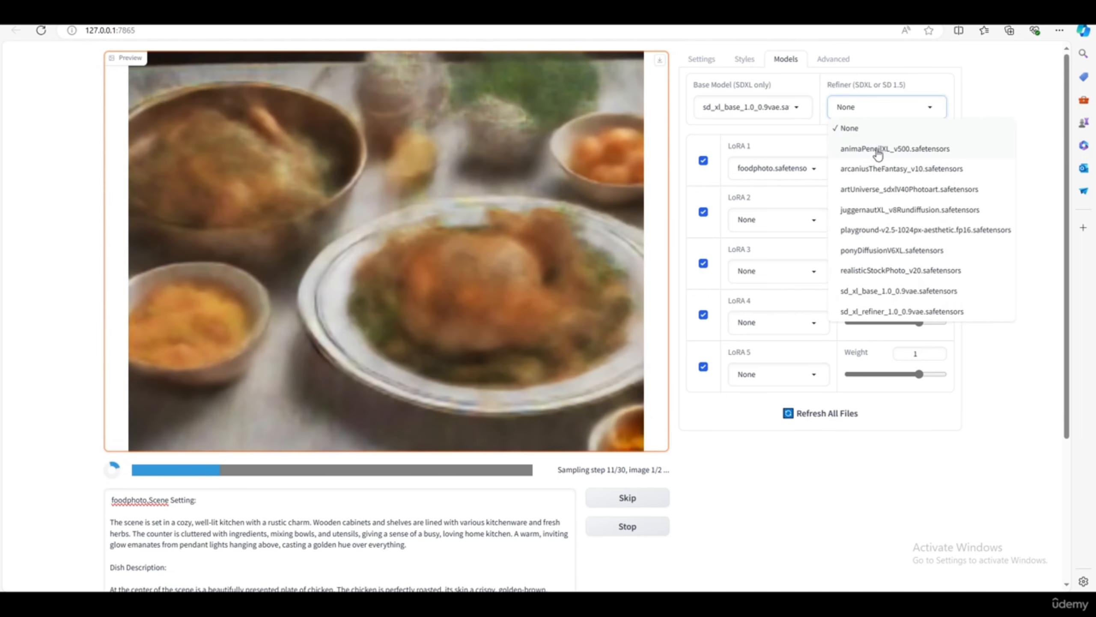
pyautogui.click(876, 292)
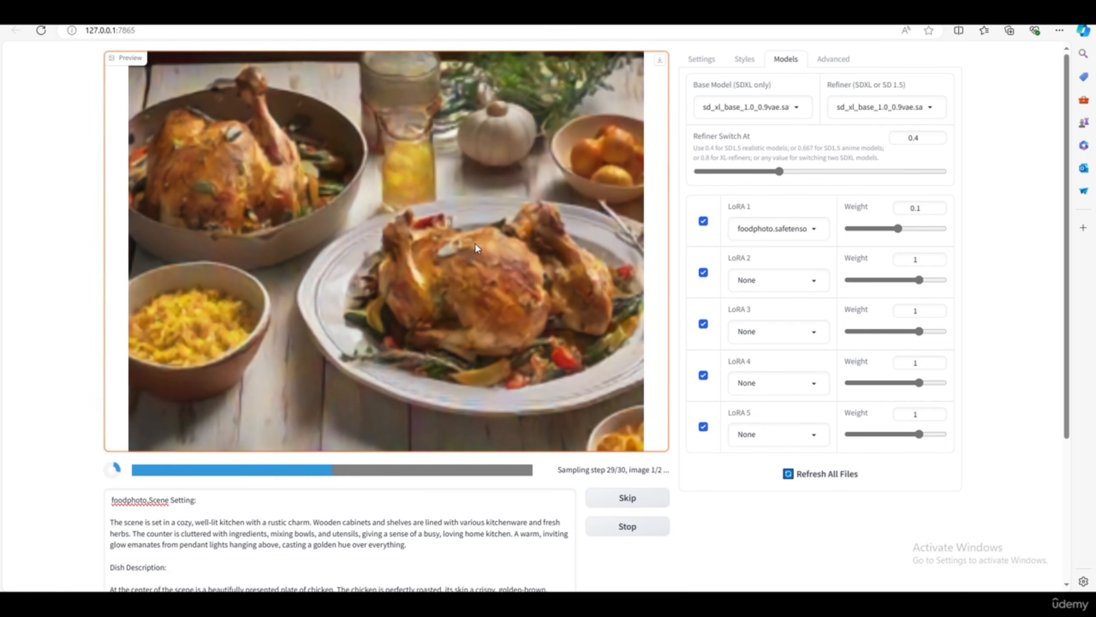
# - Open the first finished roast chicken image at full size, inspect its details and close it
pyautogui.hotkey('alt', 'Tab')
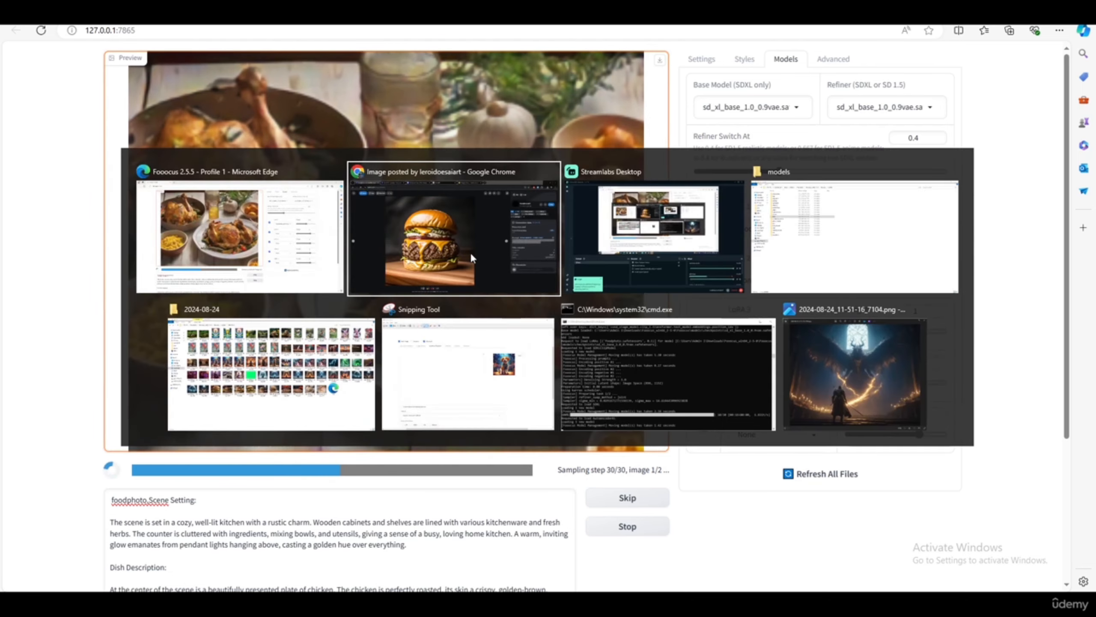
pyautogui.hotkey('alt', 'Tab')
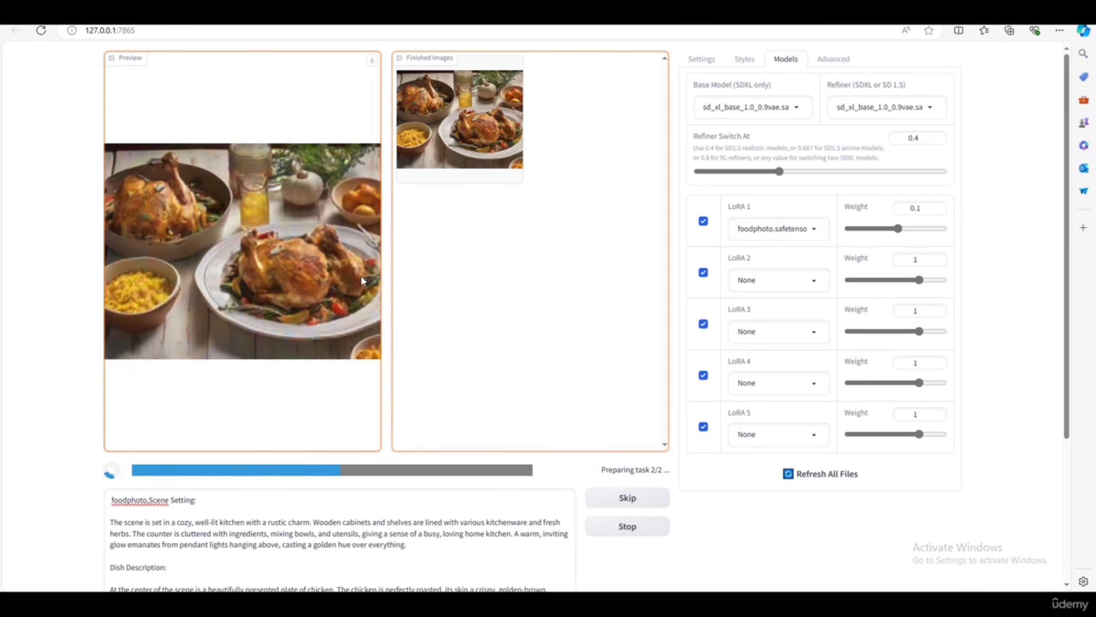
pyautogui.click(581, 322)
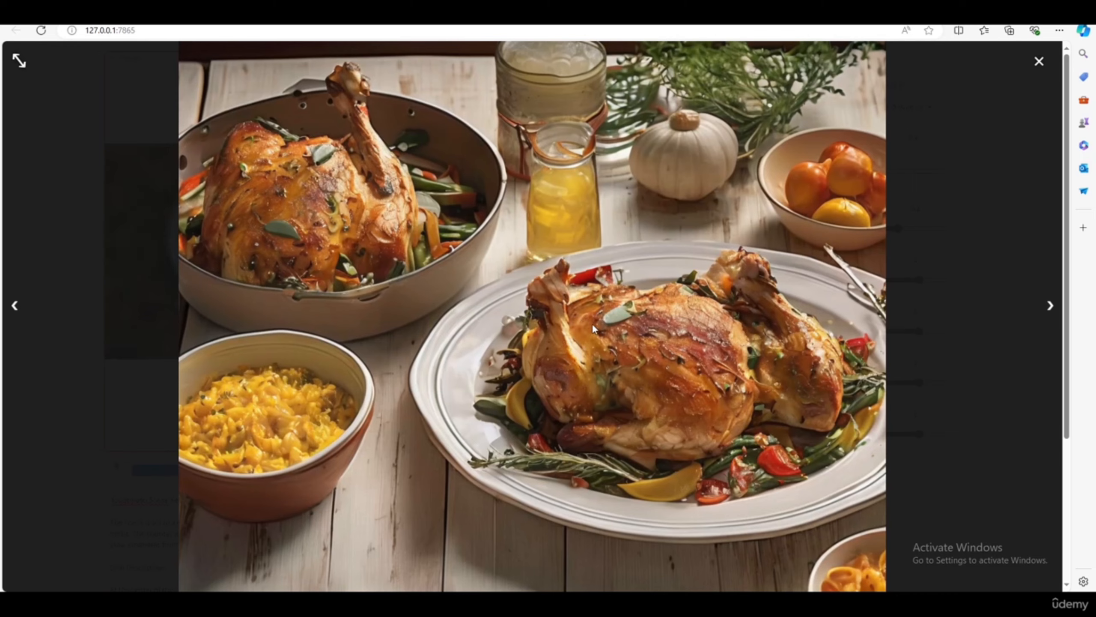
pyautogui.click(982, 234)
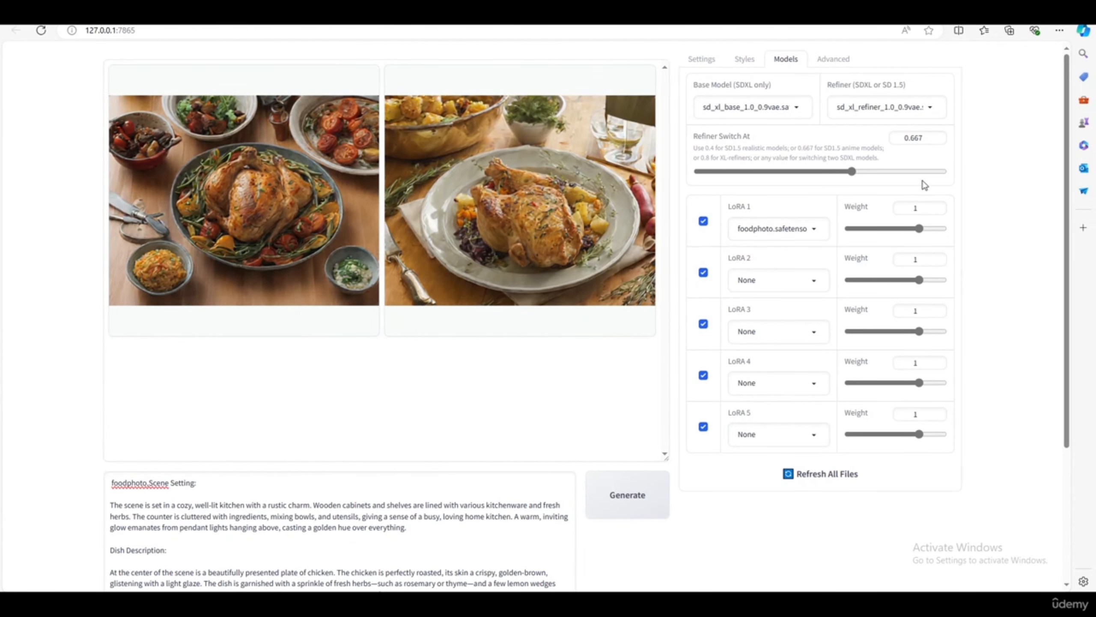
# - Set LoRA 1 to None and open the list of base models
pyautogui.click(783, 223)
pyautogui.click(762, 248)
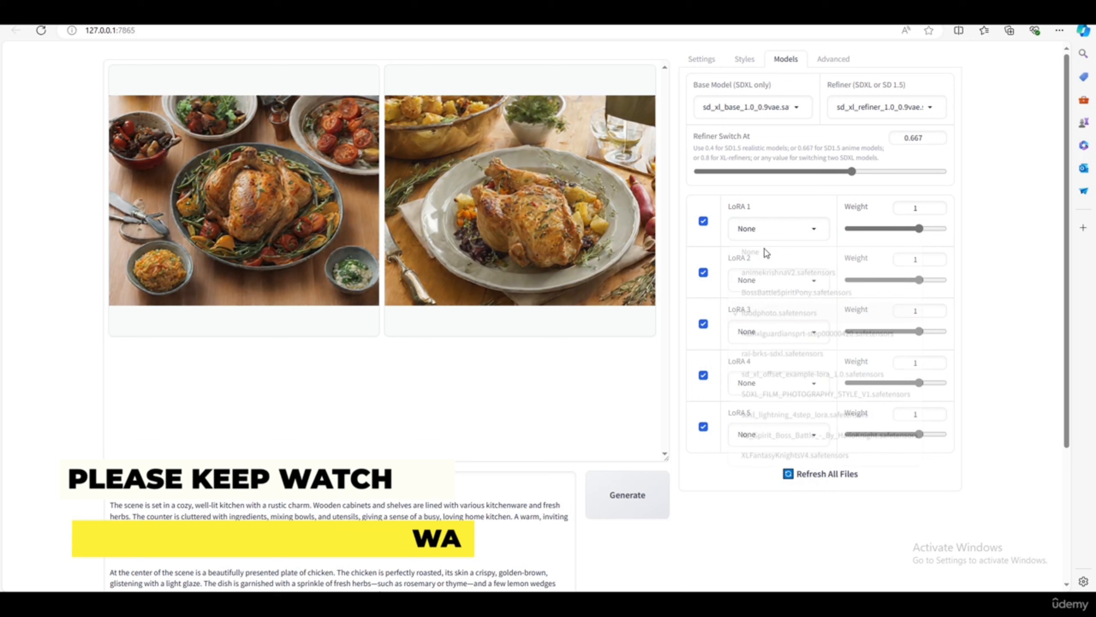
pyautogui.click(796, 107)
# - Reload the initial preset by switching to anime and back, and check the resulting styles, base model and LoRA selections
pyautogui.click(701, 58)
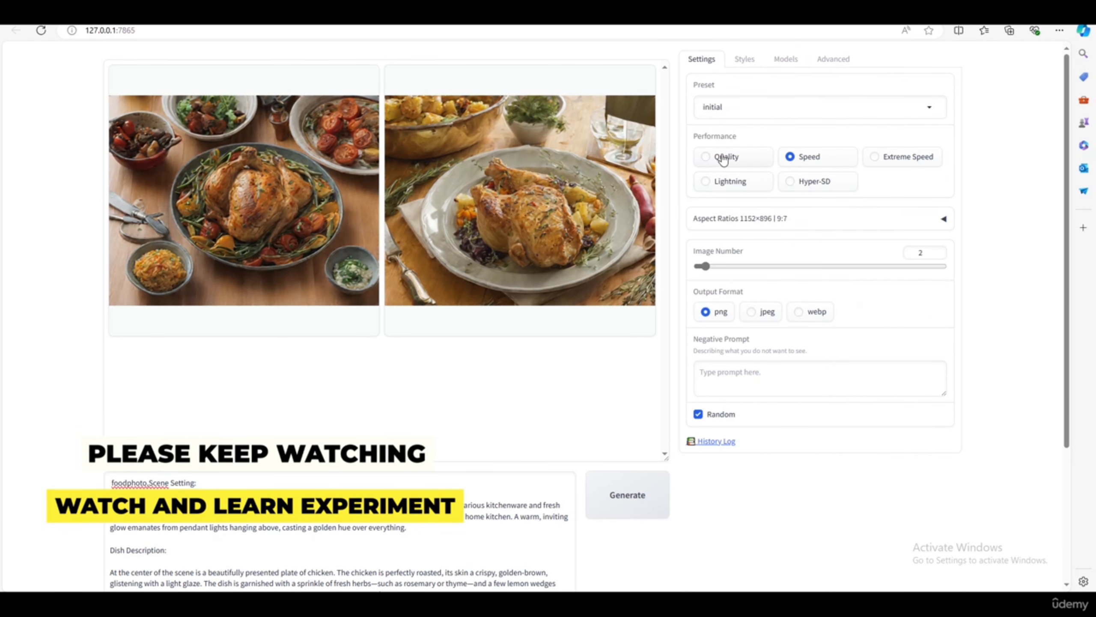
pyautogui.click(725, 108)
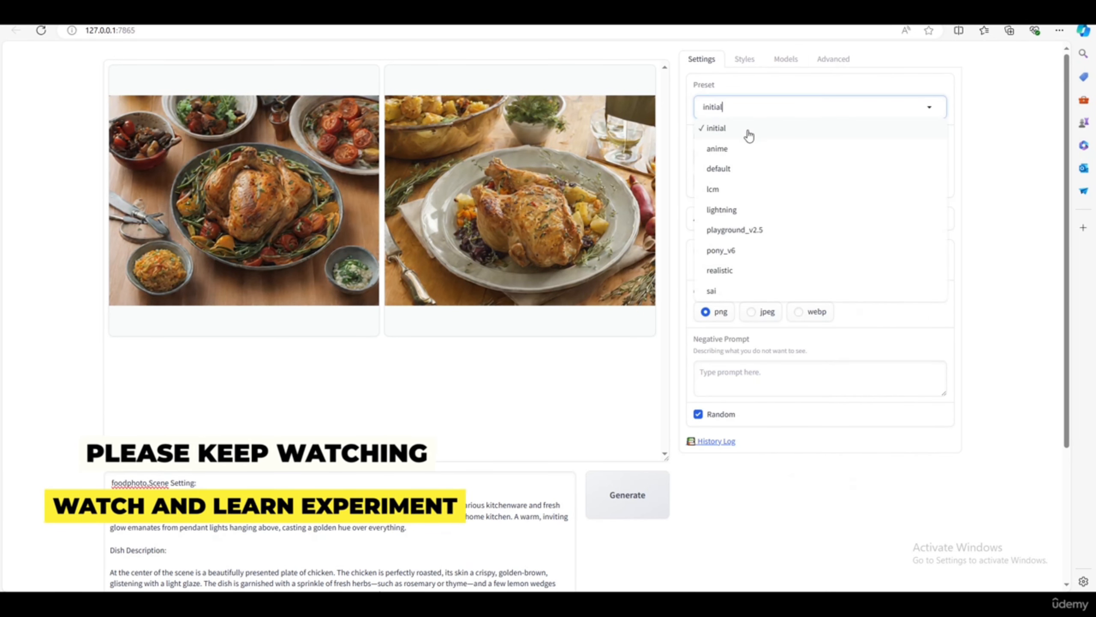
pyautogui.click(719, 149)
pyautogui.click(725, 113)
pyautogui.click(719, 131)
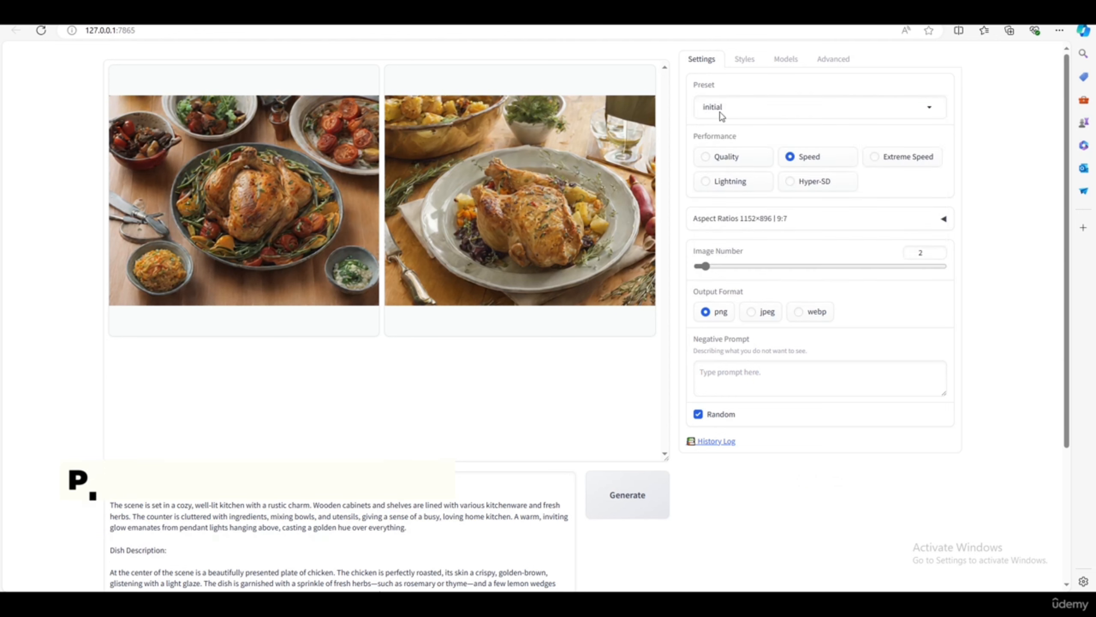
pyautogui.click(745, 59)
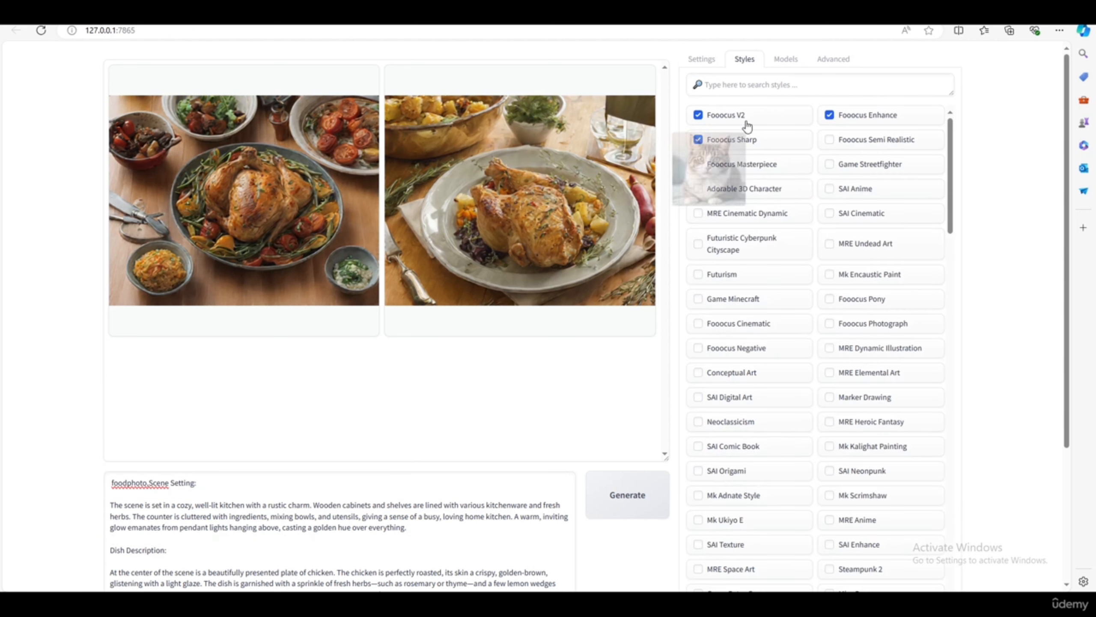
pyautogui.click(785, 60)
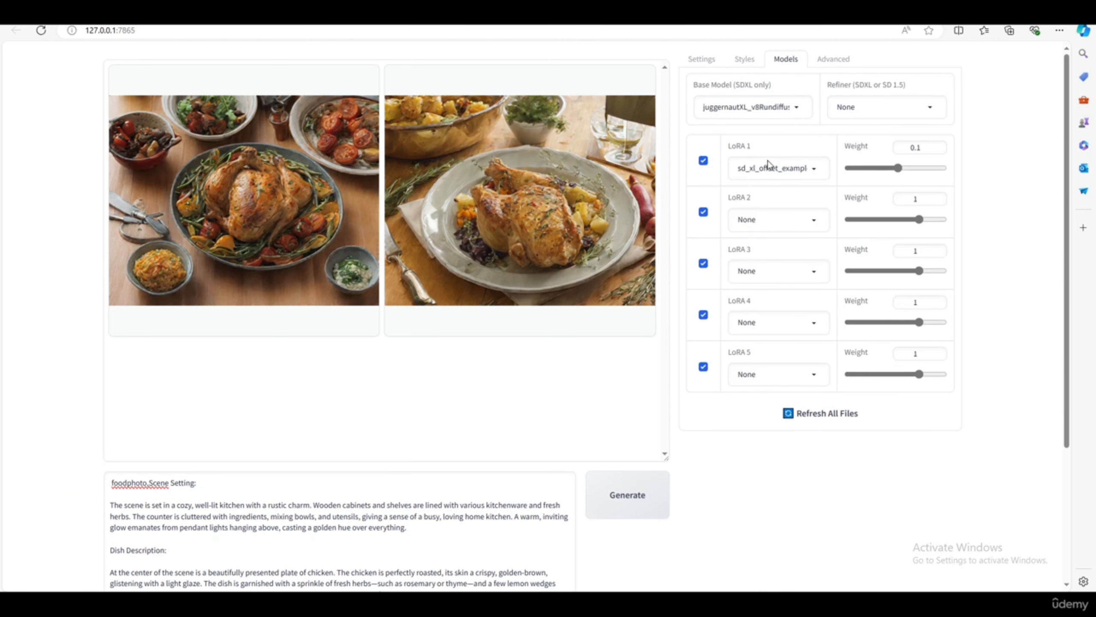
# - Set LoRA 1 to None while keeping the initial preset
pyautogui.click(816, 171)
pyautogui.click(741, 190)
pyautogui.click(833, 60)
pyautogui.click(692, 62)
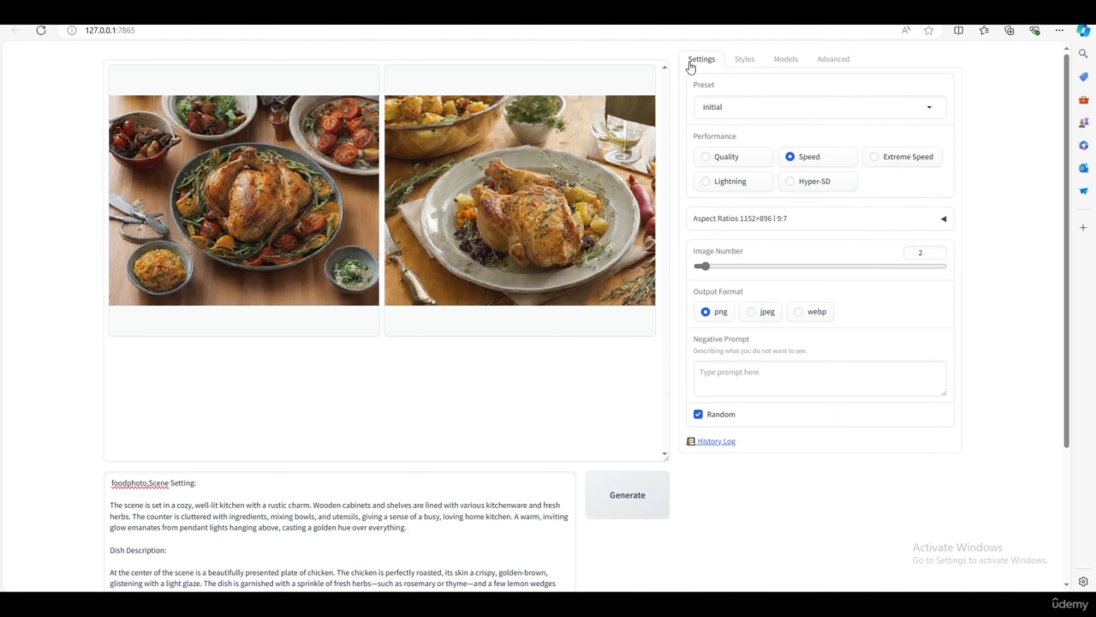
# - Remove the foodphoto keyword from the start of the prompt, generate the images and view the first one at full size
pyautogui.scroll(-4, 683, 435)
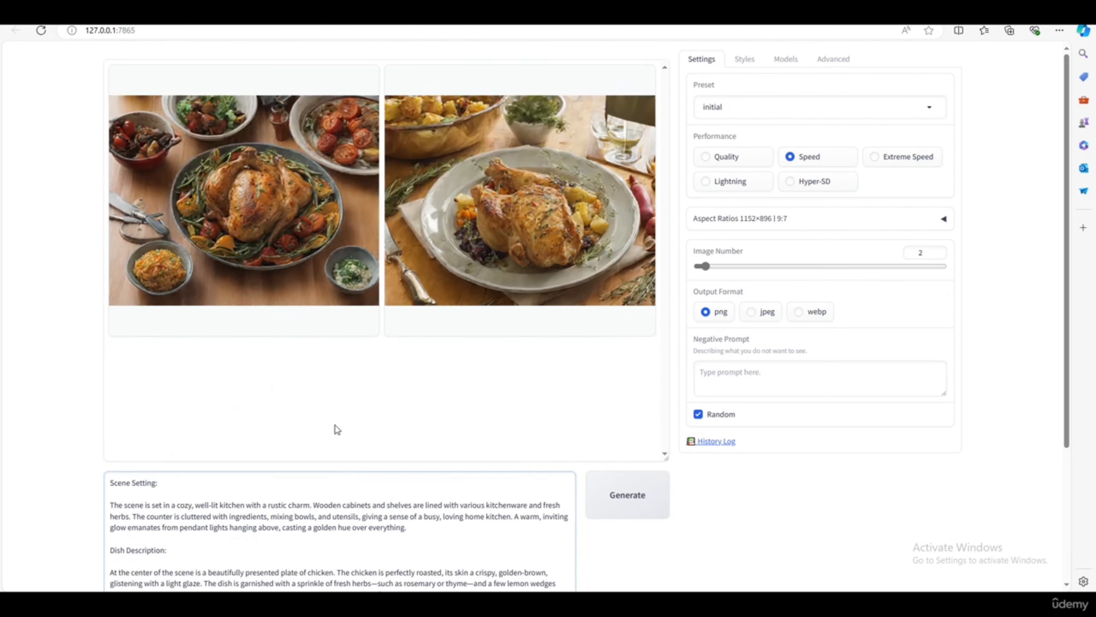
pyautogui.click(627, 496)
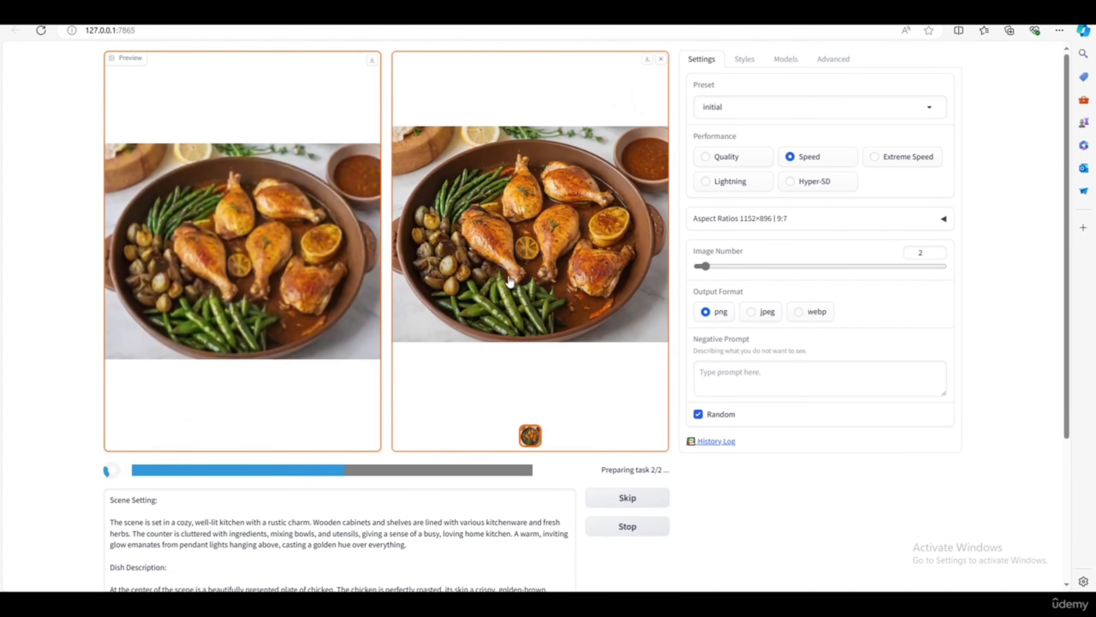
pyautogui.click(510, 281)
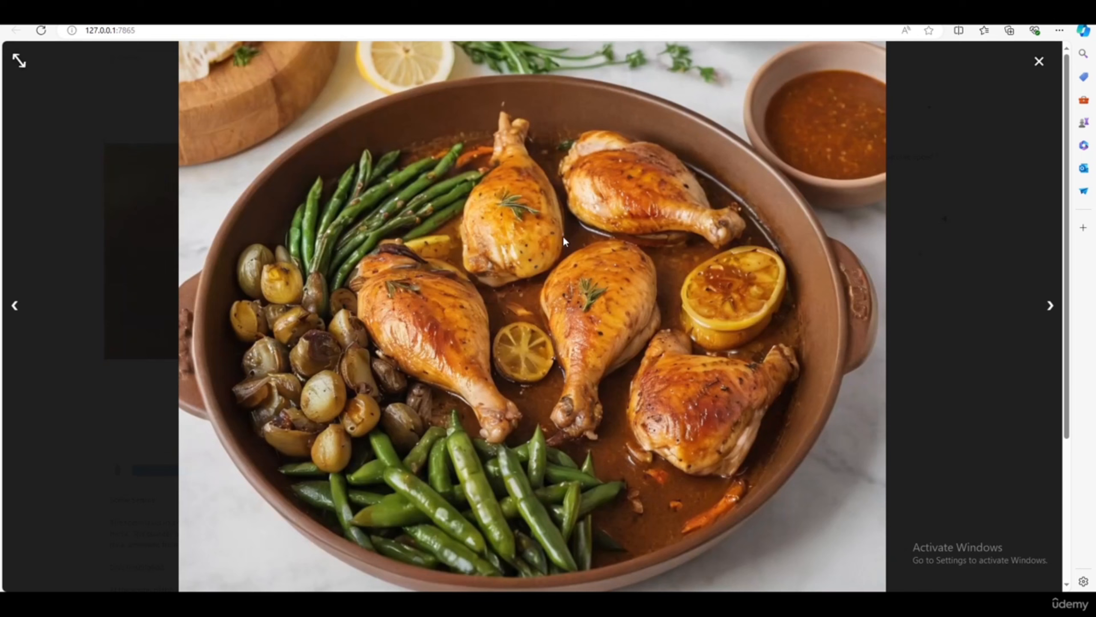
pyautogui.click(638, 413)
# - Load the realistic preset and inspect the second finished image, the whole chicken in a black pot, at full size
pyautogui.click(815, 107)
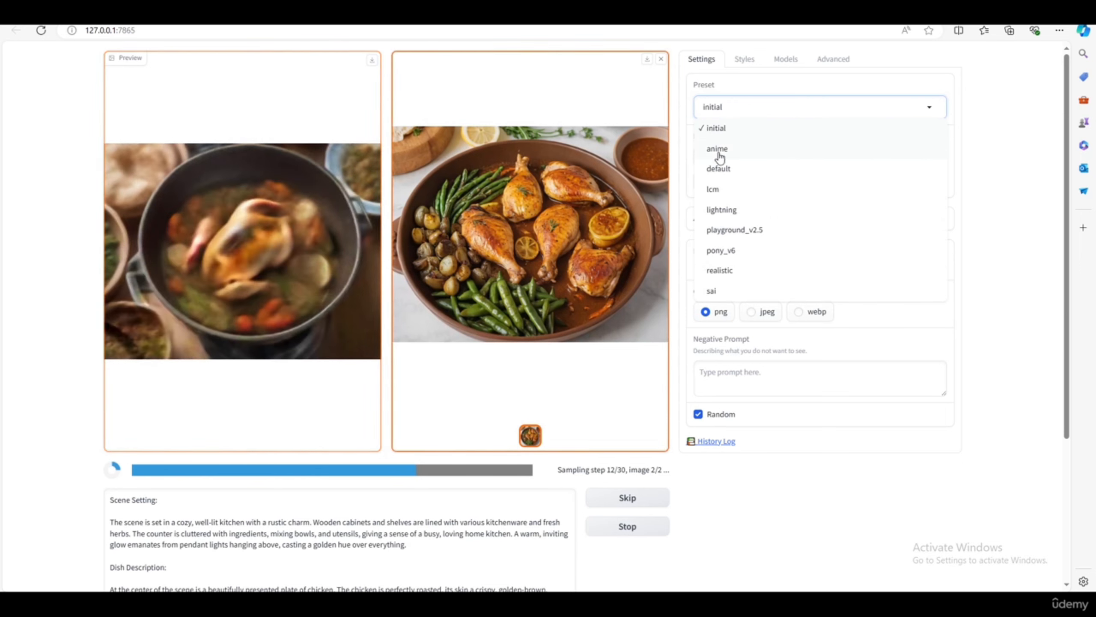
pyautogui.click(720, 270)
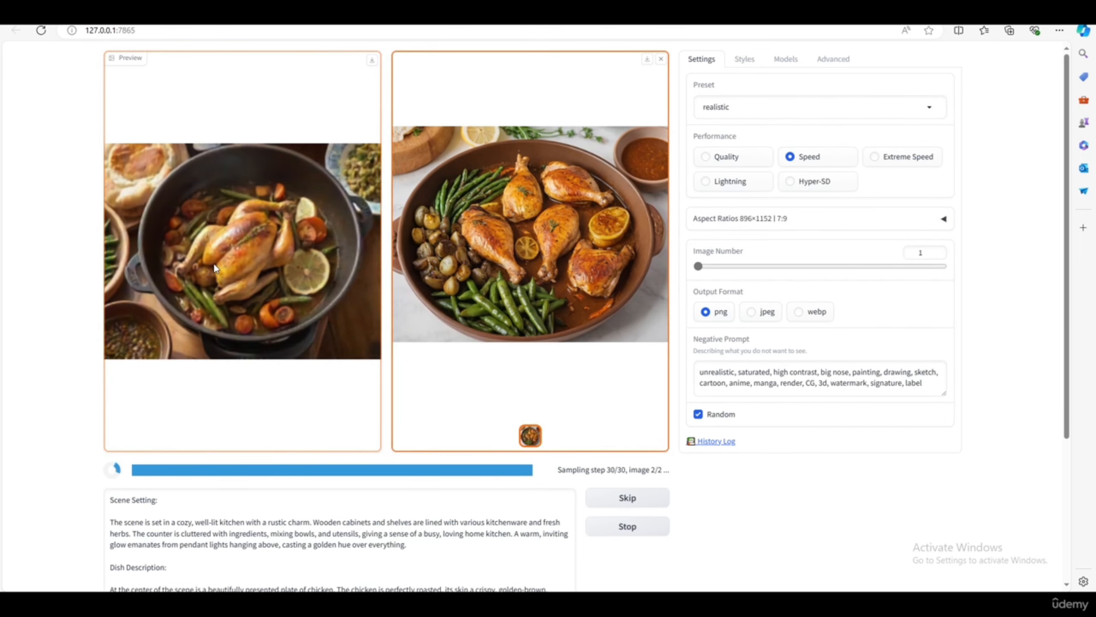
pyautogui.click(578, 302)
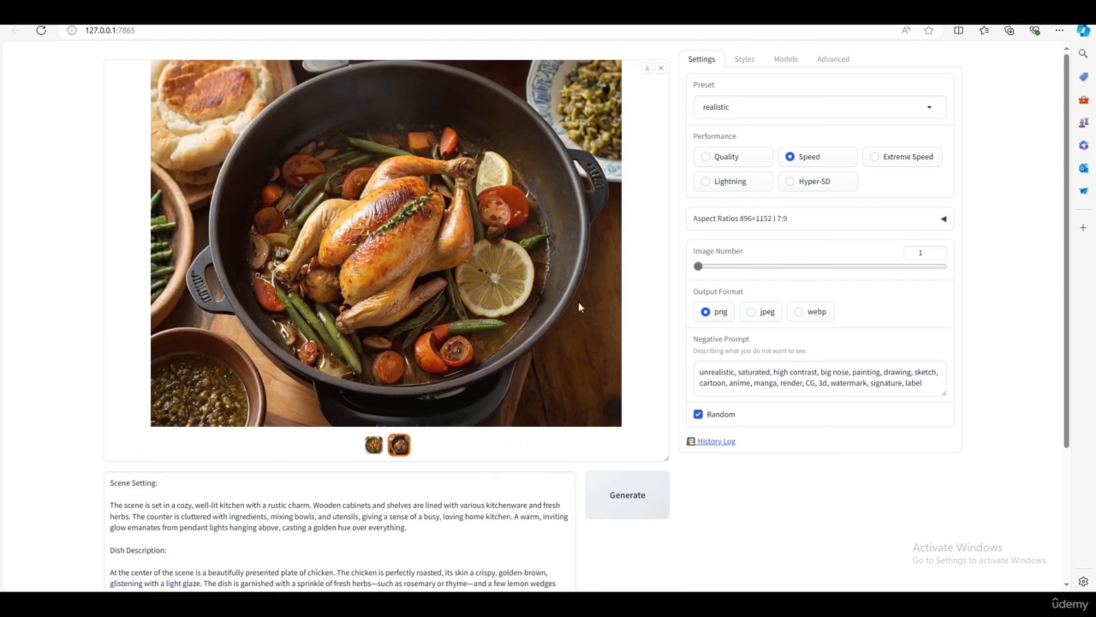
pyautogui.click(483, 267)
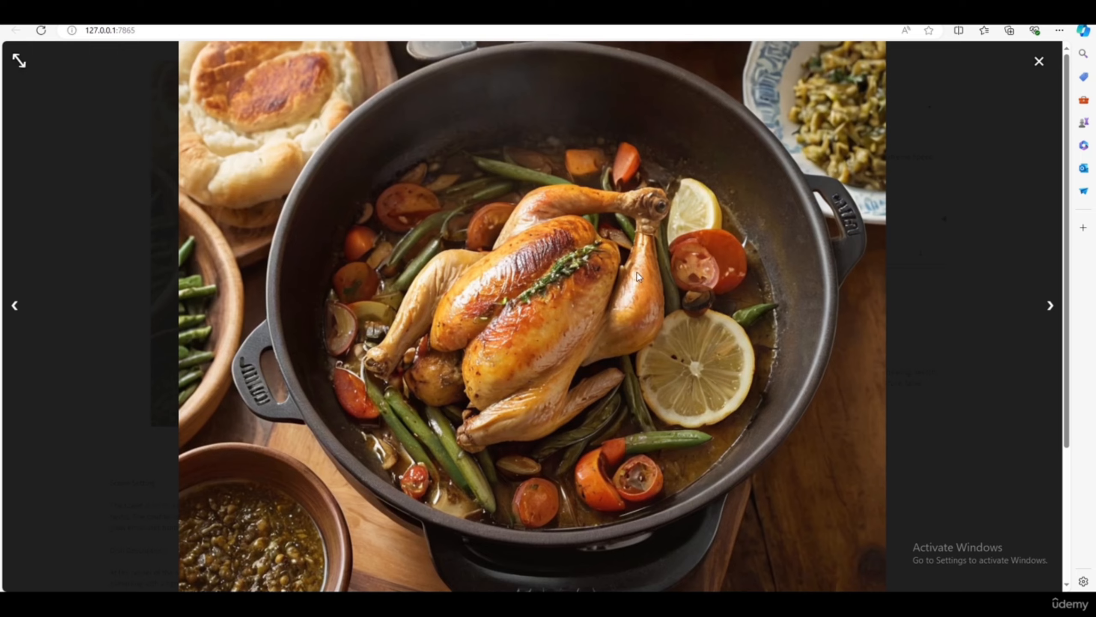
pyautogui.click(129, 423)
# - Generate the chicken scene with the realistic preset and inspect the result at full size
pyautogui.hotkey('ctrl', 'Return')
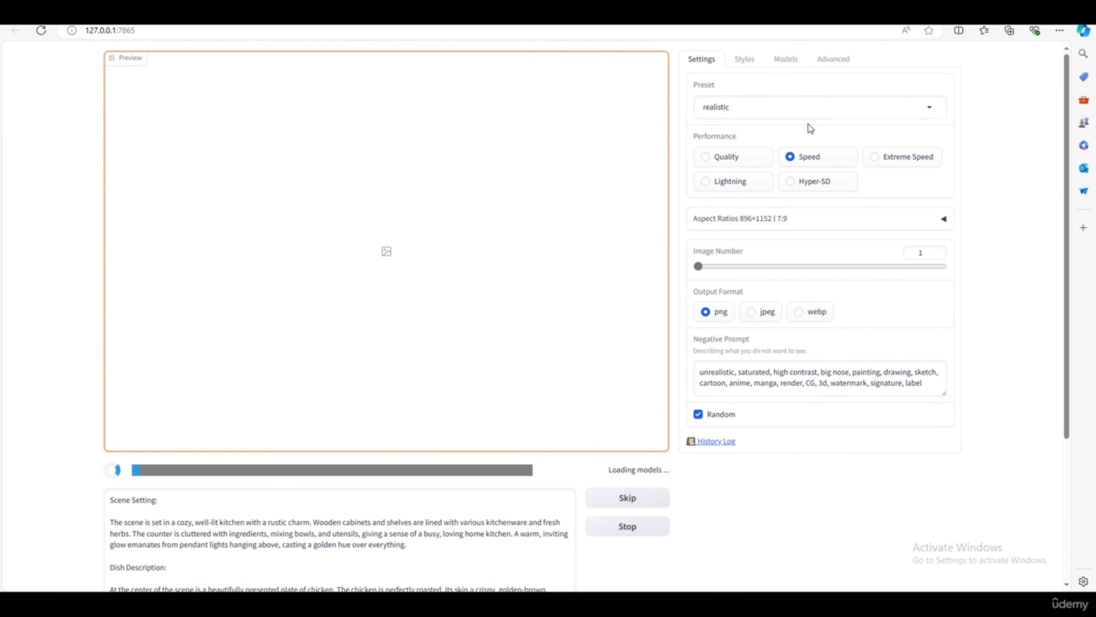
pyautogui.click(758, 61)
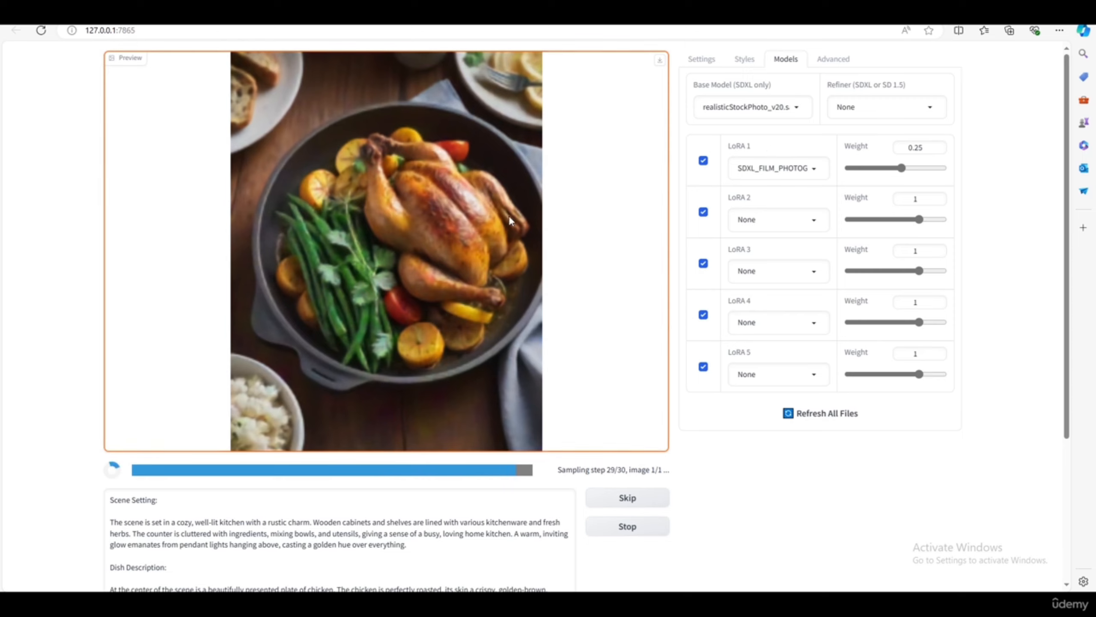
pyautogui.scroll(2, 367, 299)
pyautogui.click(309, 265)
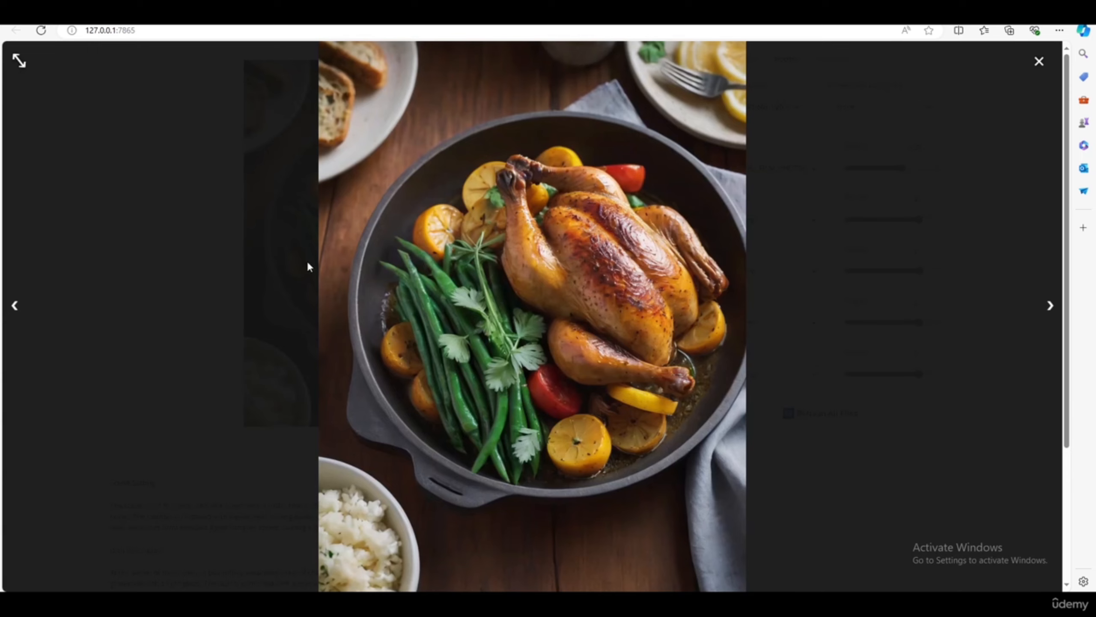
pyautogui.click(159, 282)
# - Replace the whole prompt with "burger with chicken standing beside it, with sad face" and generate the image
pyautogui.scroll(-4, 323, 393)
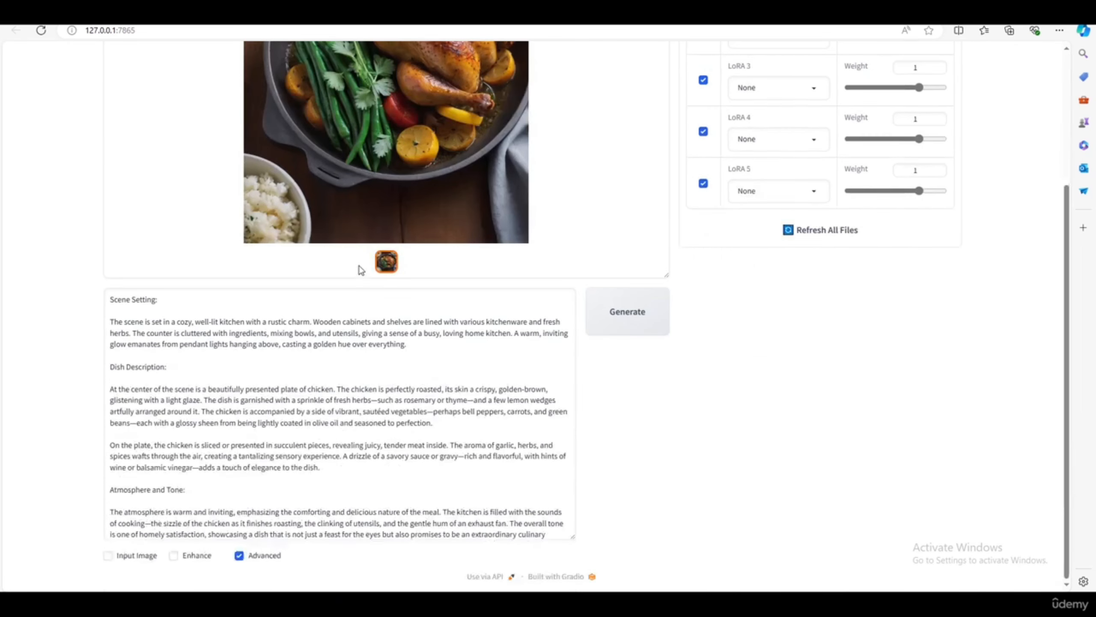
pyautogui.scroll(2, 360, 269)
pyautogui.scroll(-3, 103, 353)
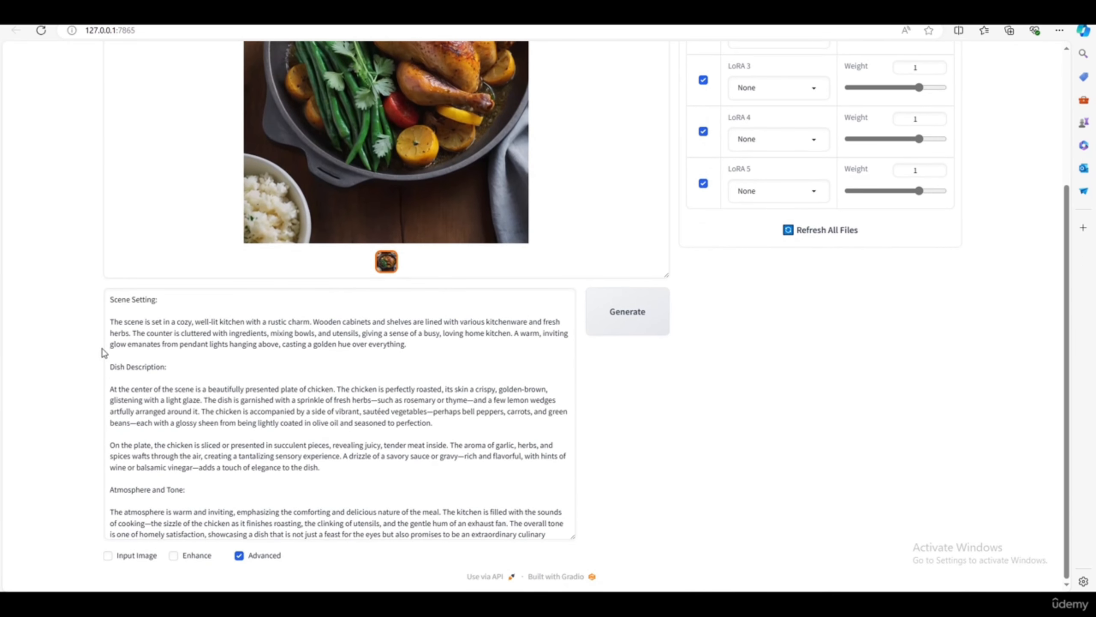
pyautogui.click(188, 389)
pyautogui.hotkey('ctrl', 'a')
pyautogui.press('BackSpace')
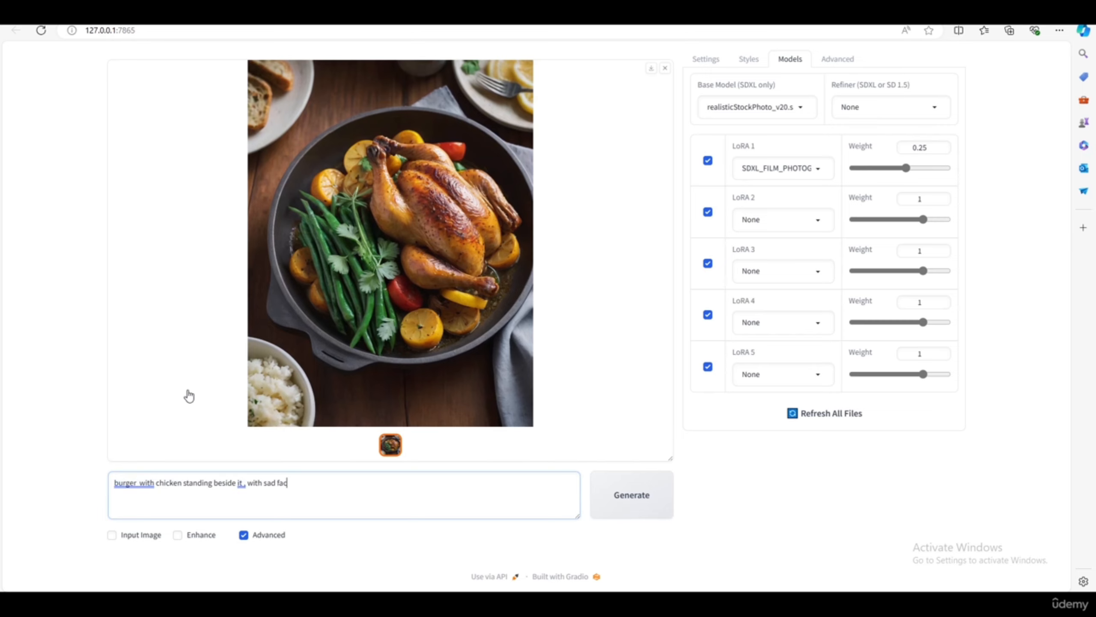
pyautogui.write('e')
pyautogui.hotkey('ctrl', 'Return')
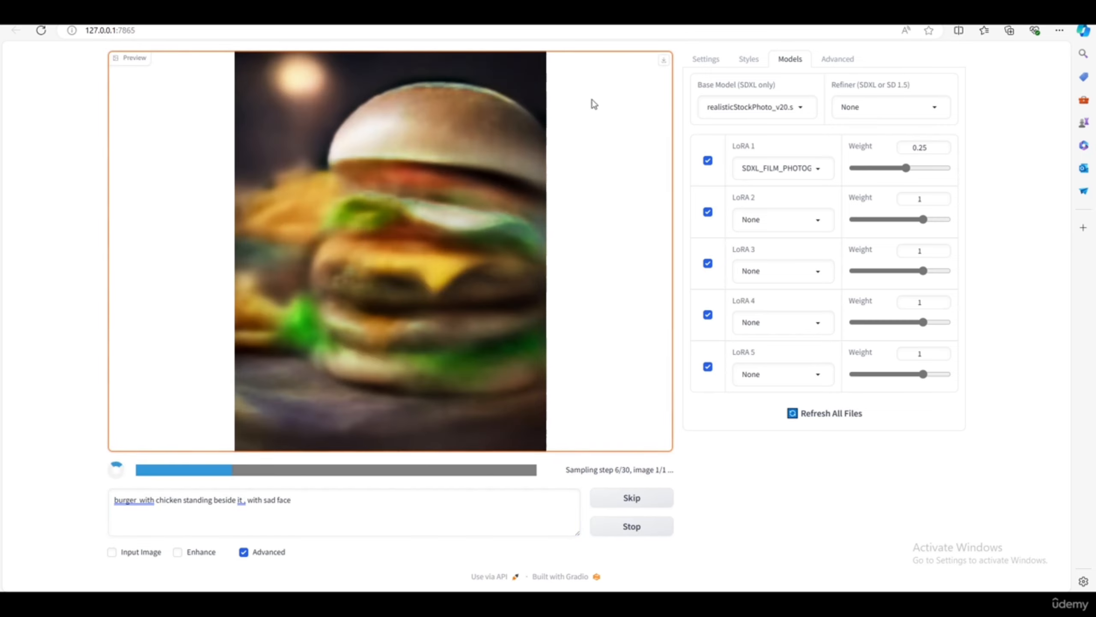
# - Deselect all active styles, including Fooocus Photograph and Fooocus Negative
pyautogui.click(702, 59)
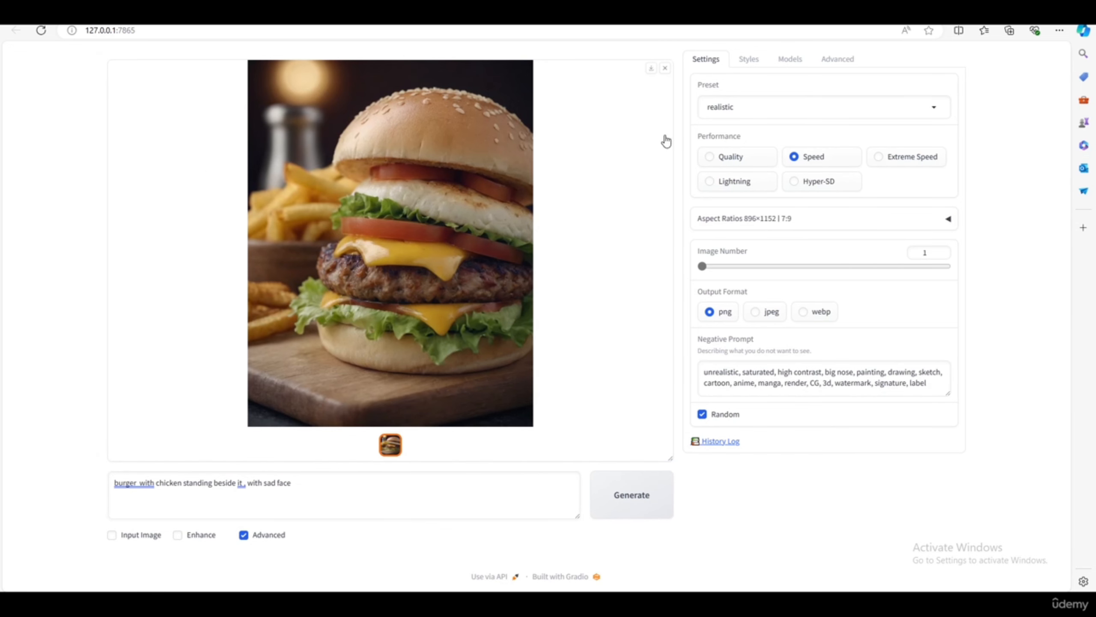
pyautogui.moveTo(304, 497); pyautogui.dragTo(45, 458)
pyautogui.click(749, 58)
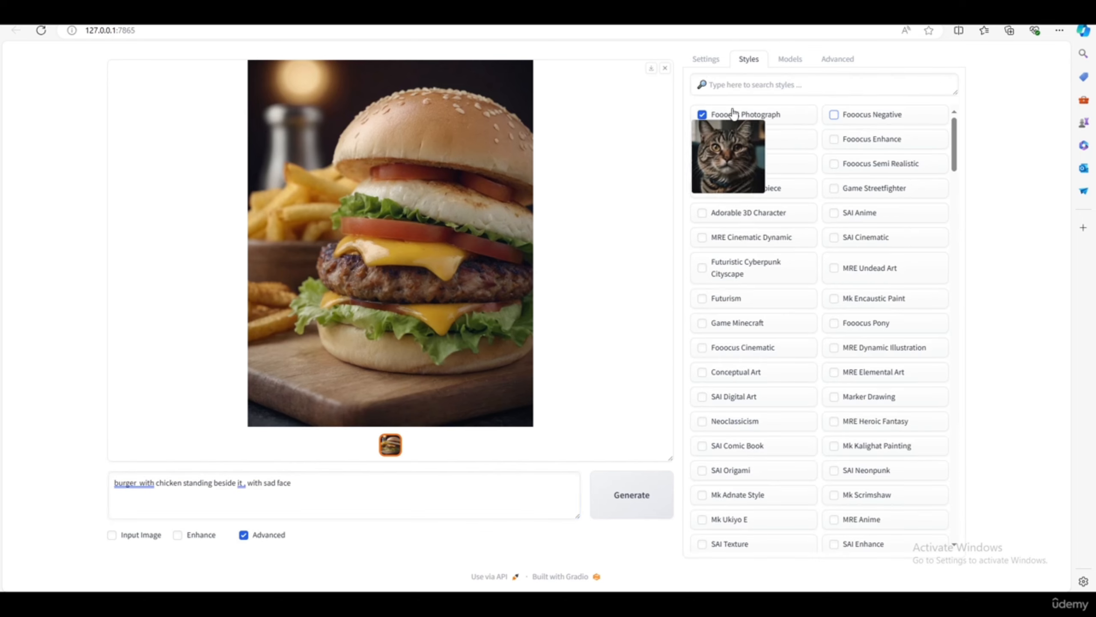
pyautogui.click(777, 59)
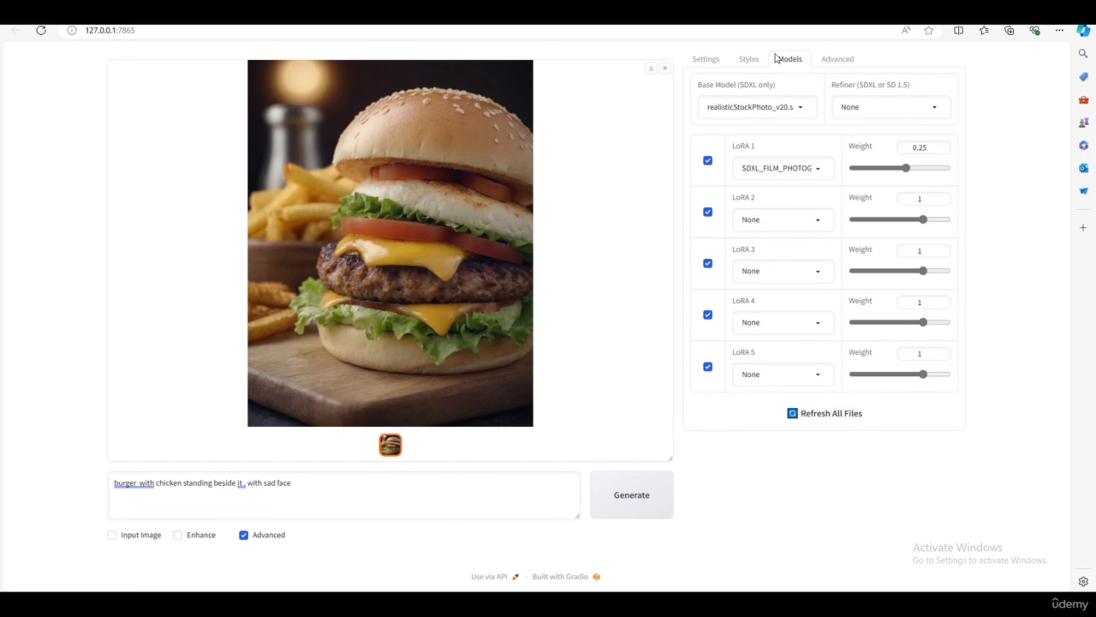
# - Choose a different base model and set LoRA 1 to None
pyautogui.click(800, 108)
pyautogui.click(772, 213)
pyautogui.click(794, 168)
pyautogui.click(766, 195)
pyautogui.click(707, 59)
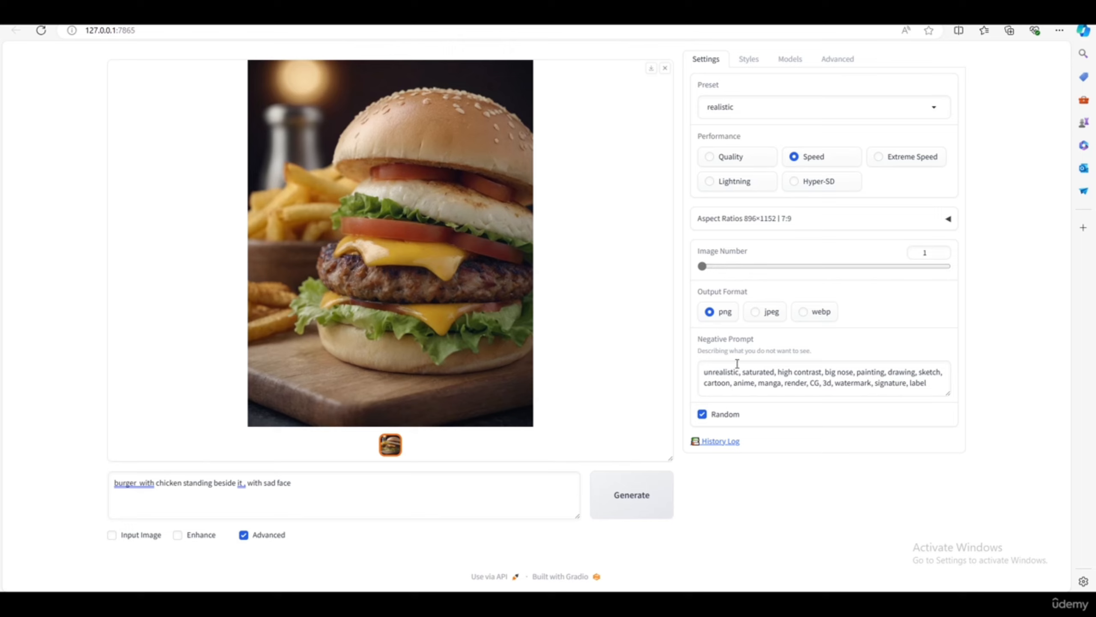
# - Clear the negative prompt and generate the burger image again
pyautogui.click(737, 382)
pyautogui.hotkey('ctrl', 'a')
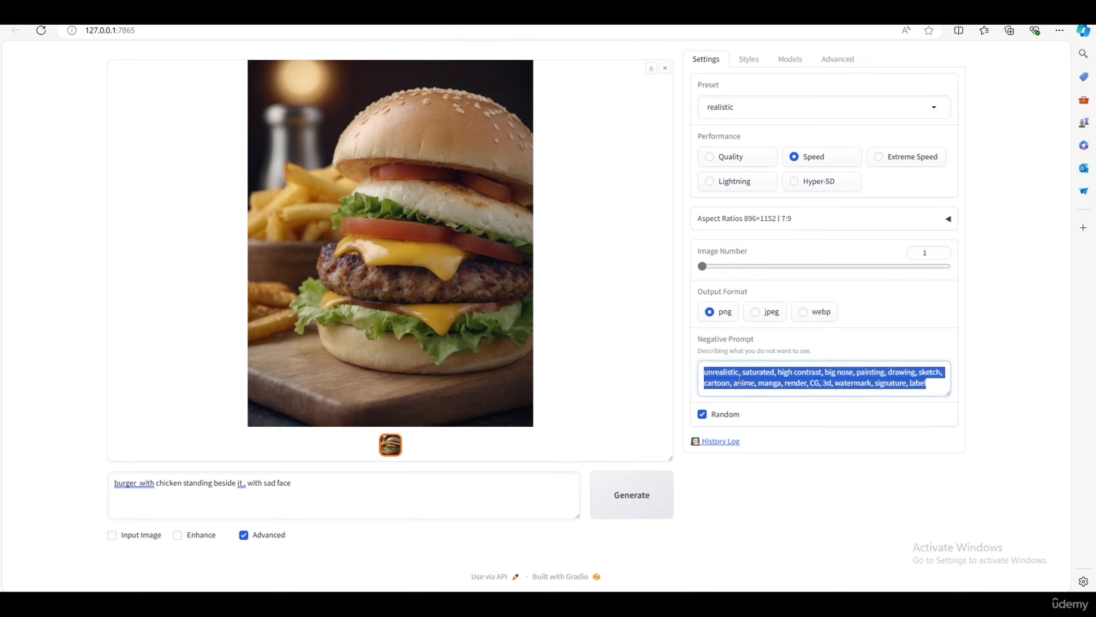
pyautogui.press('BackSpace')
pyautogui.click(621, 505)
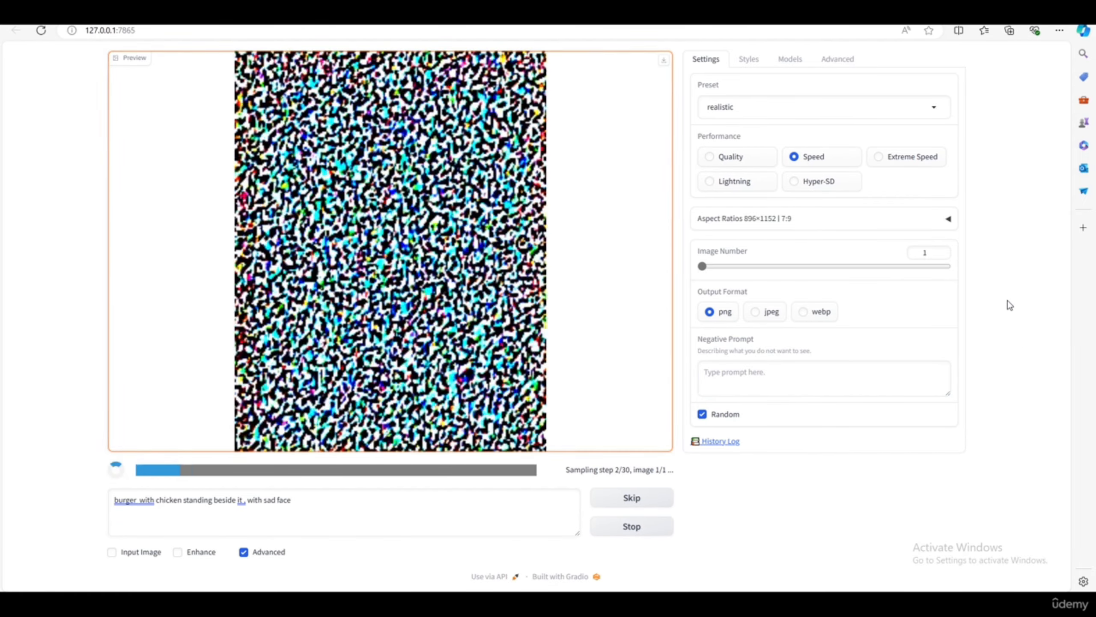
# - Load the playground_v2.5 preset and check its style, base model and LoRA selections
pyautogui.click(749, 60)
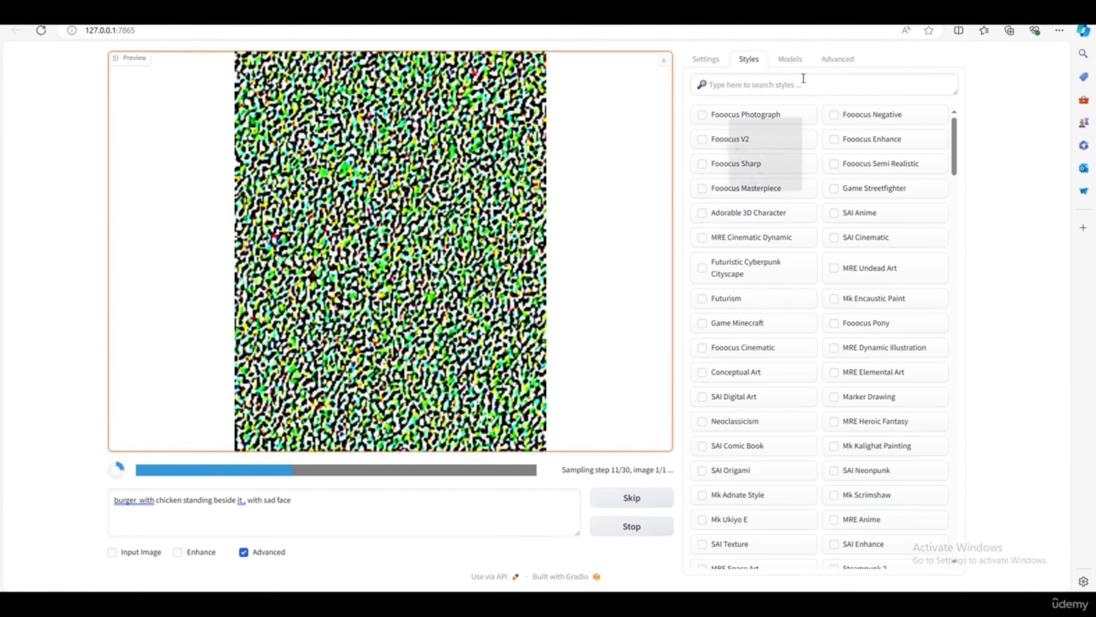
pyautogui.click(790, 60)
pyautogui.click(750, 62)
pyautogui.click(719, 65)
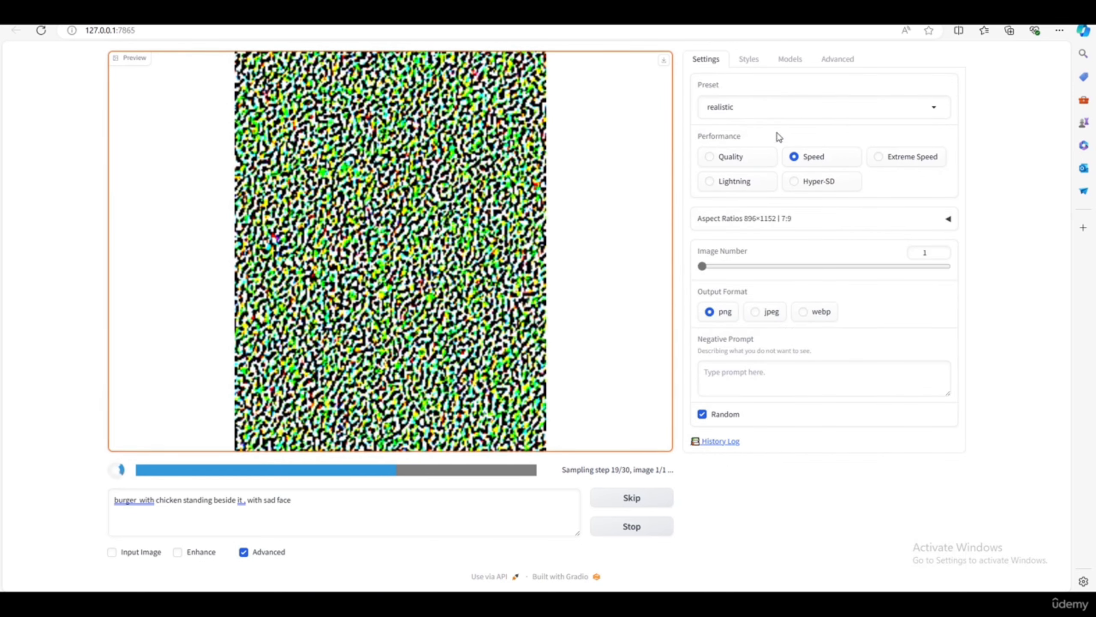
pyautogui.click(799, 108)
pyautogui.click(741, 229)
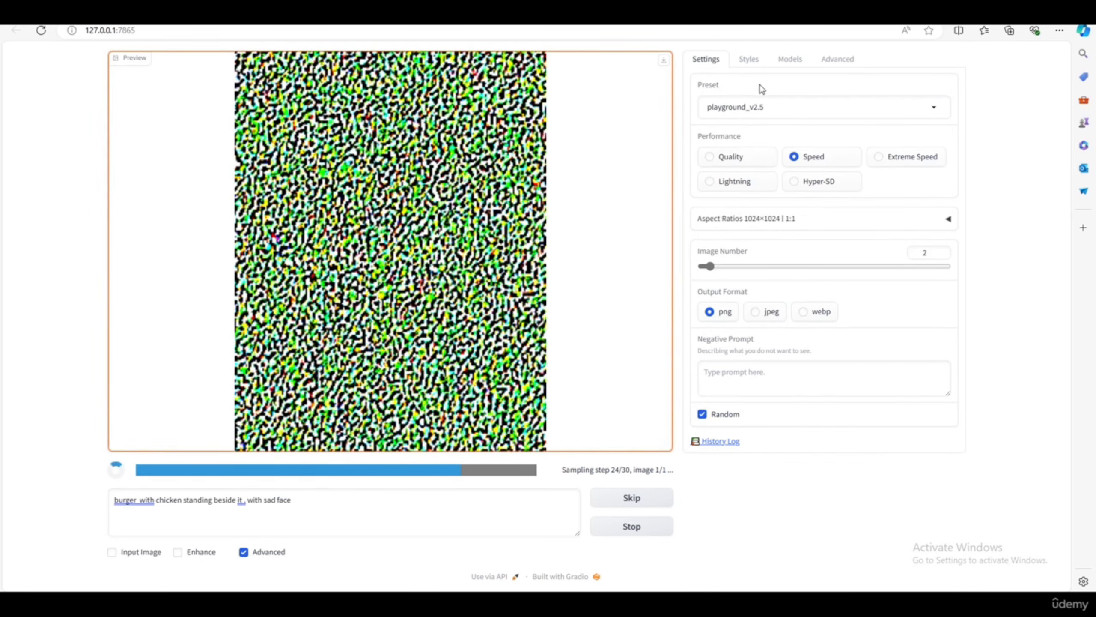
pyautogui.click(750, 63)
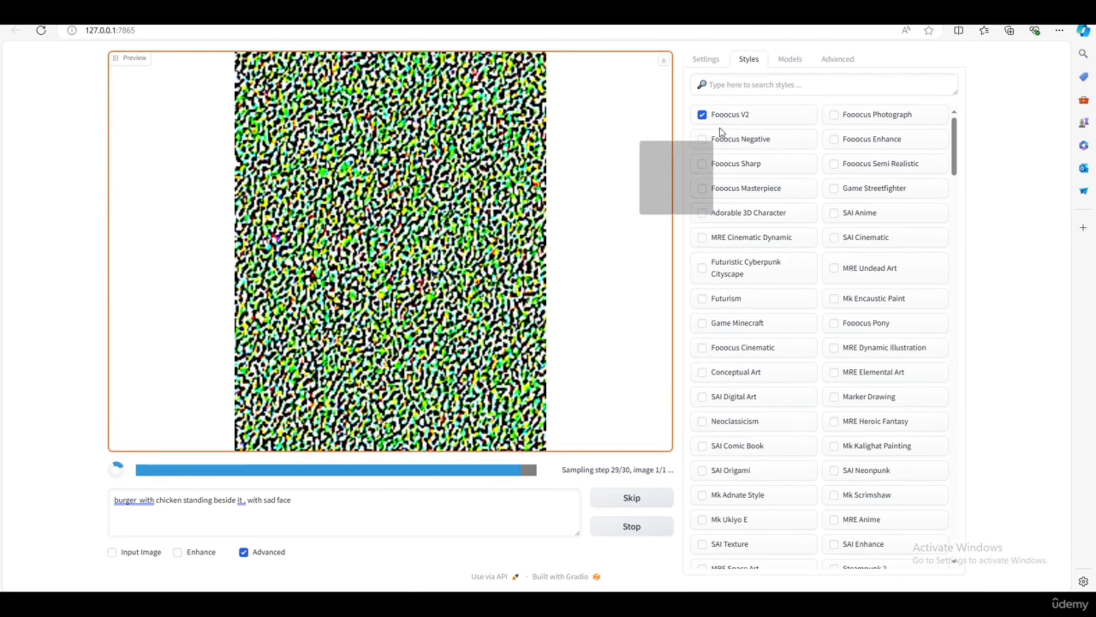
pyautogui.click(790, 60)
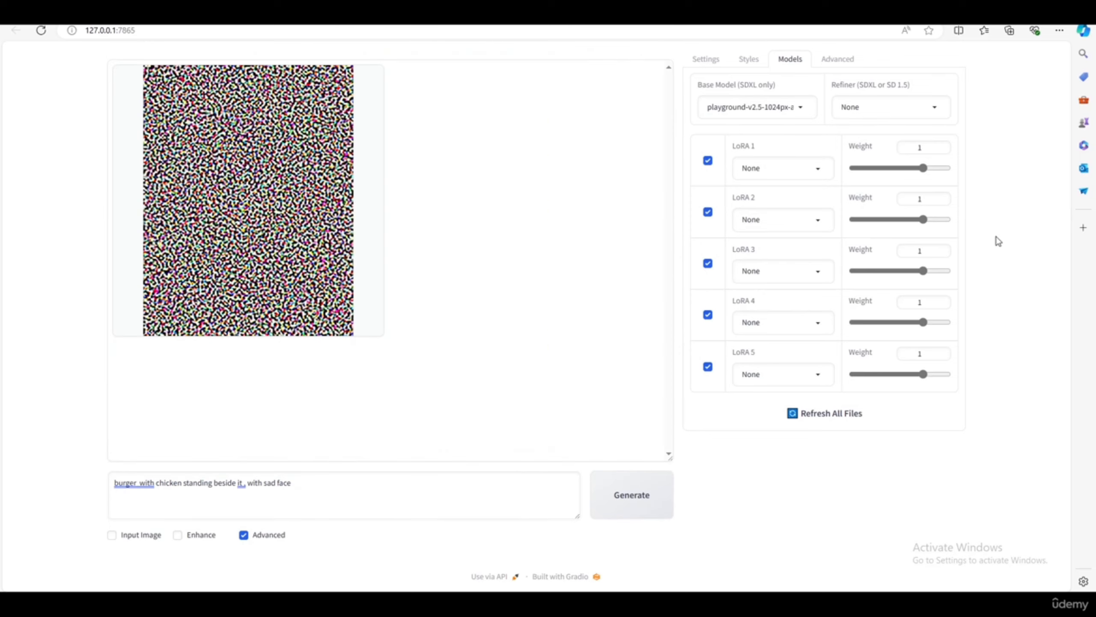
# - Generate the burger image with the playground_v2.5 preset and inspect the result at full size
pyautogui.click(617, 512)
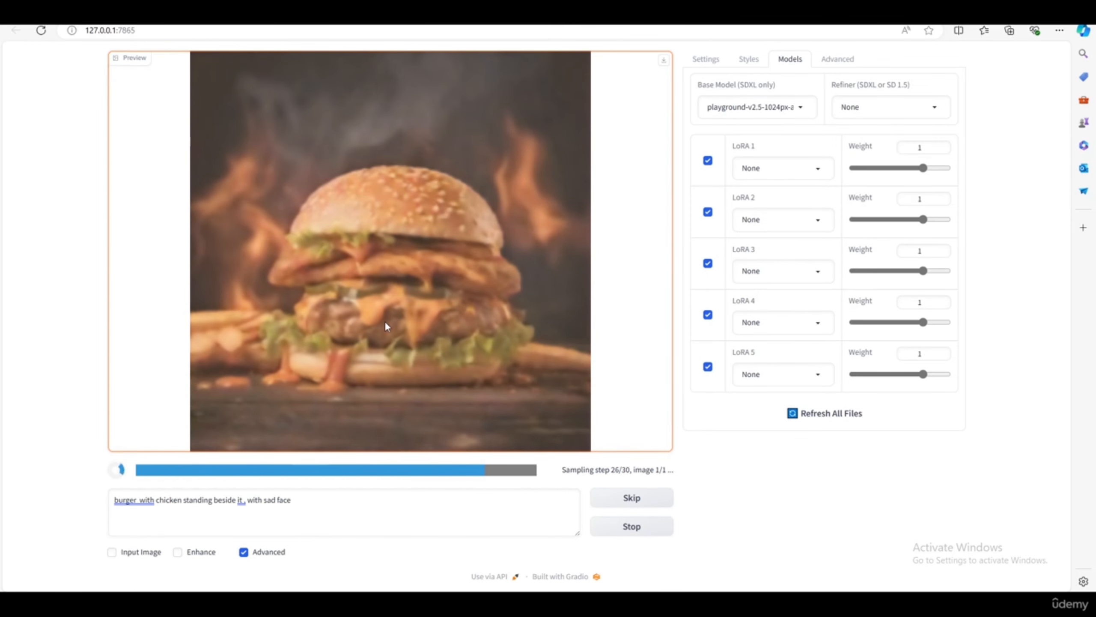
pyautogui.click(396, 340)
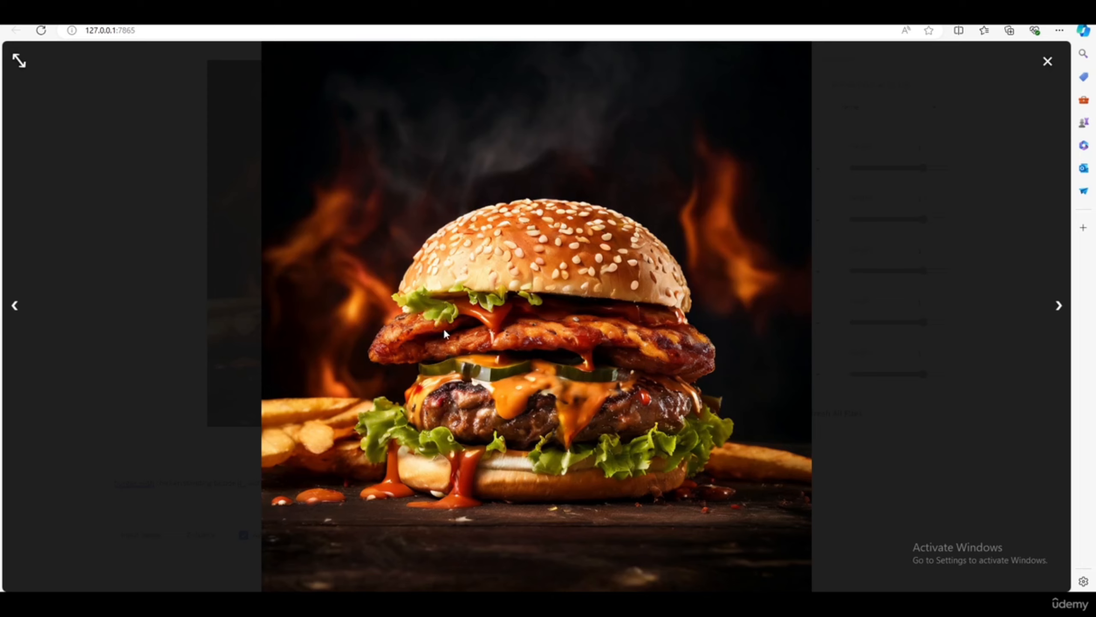
pyautogui.click(171, 409)
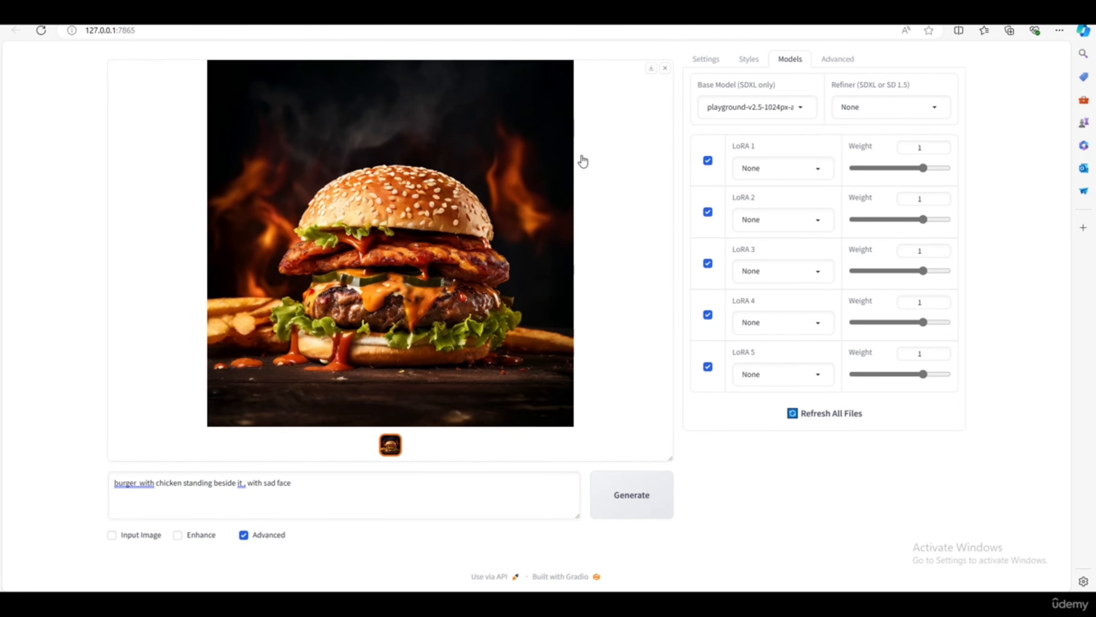
# - Replace the Fooocus V2 style with SAI Anime and generate the burger image
pyautogui.click(750, 63)
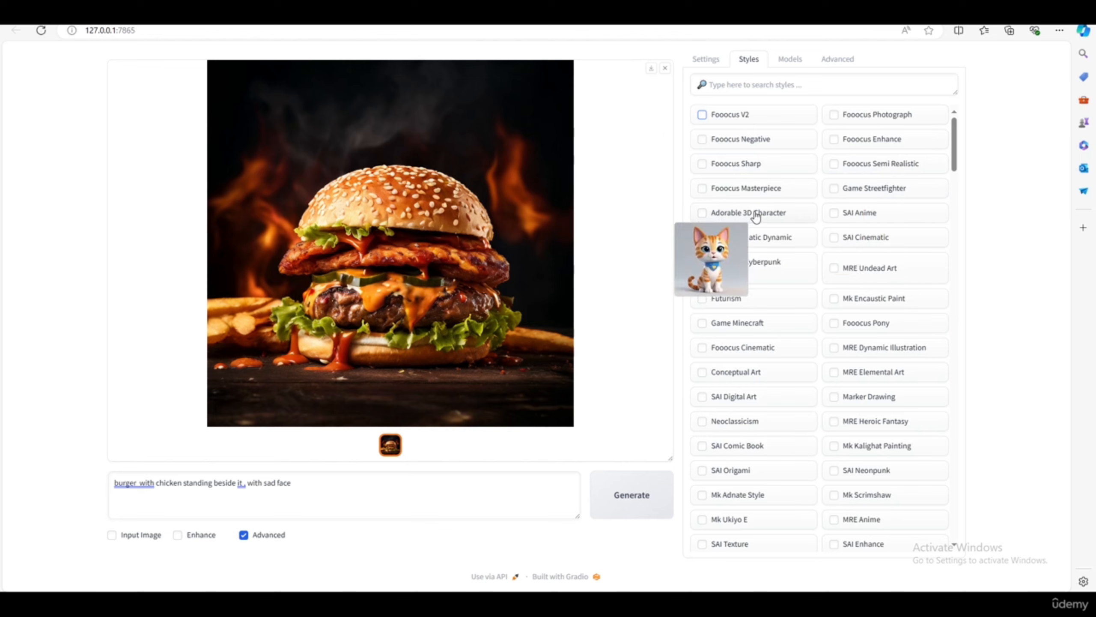
pyautogui.click(751, 190)
pyautogui.click(734, 193)
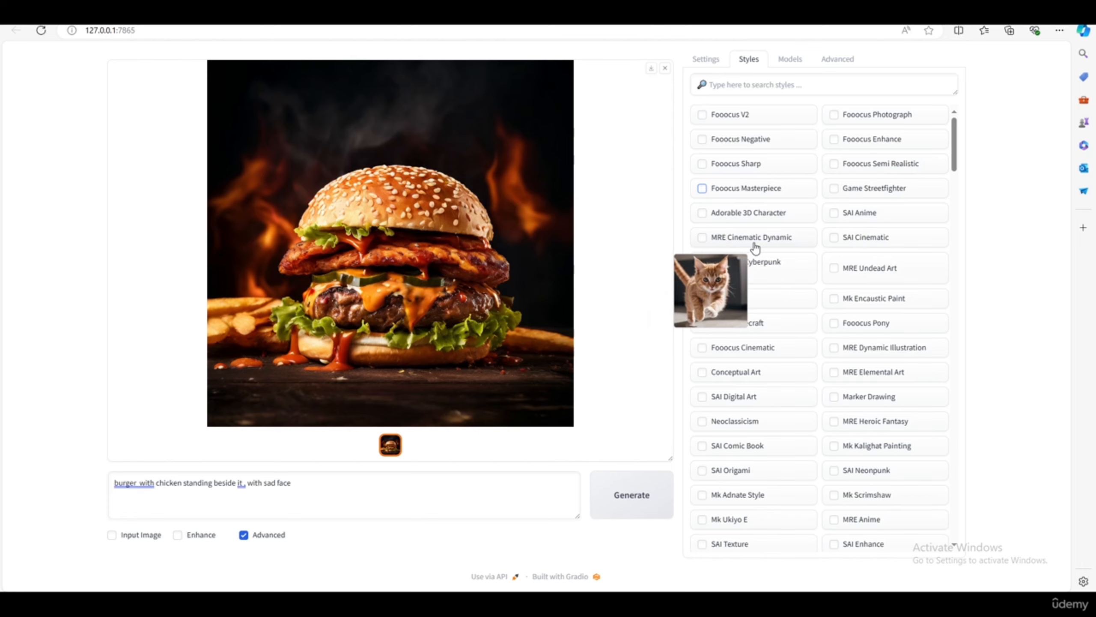
pyautogui.click(859, 216)
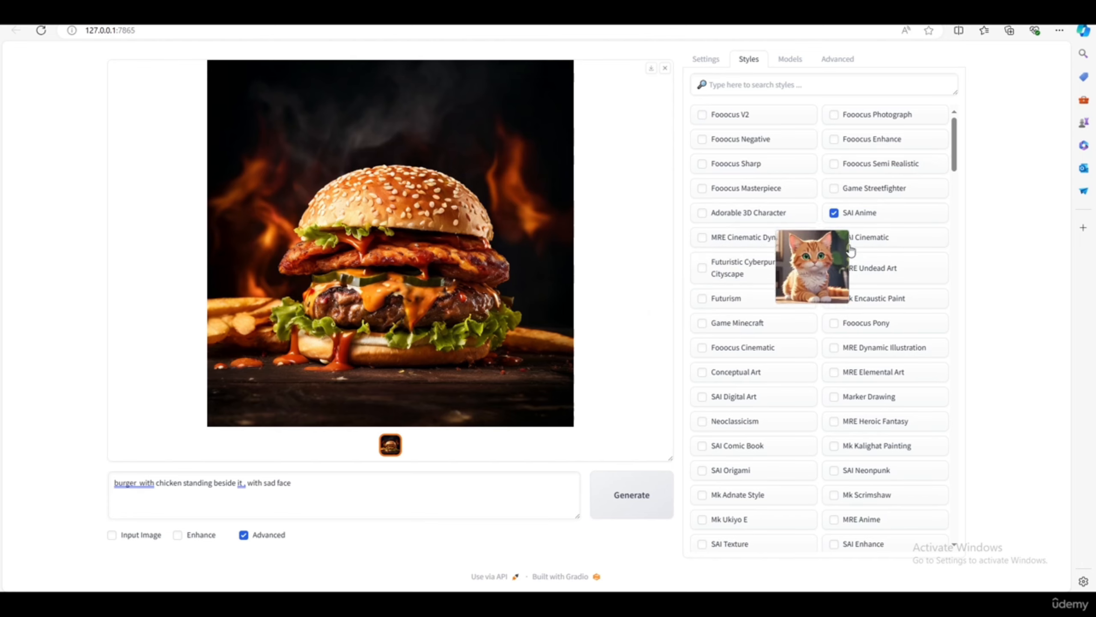
pyautogui.click(631, 495)
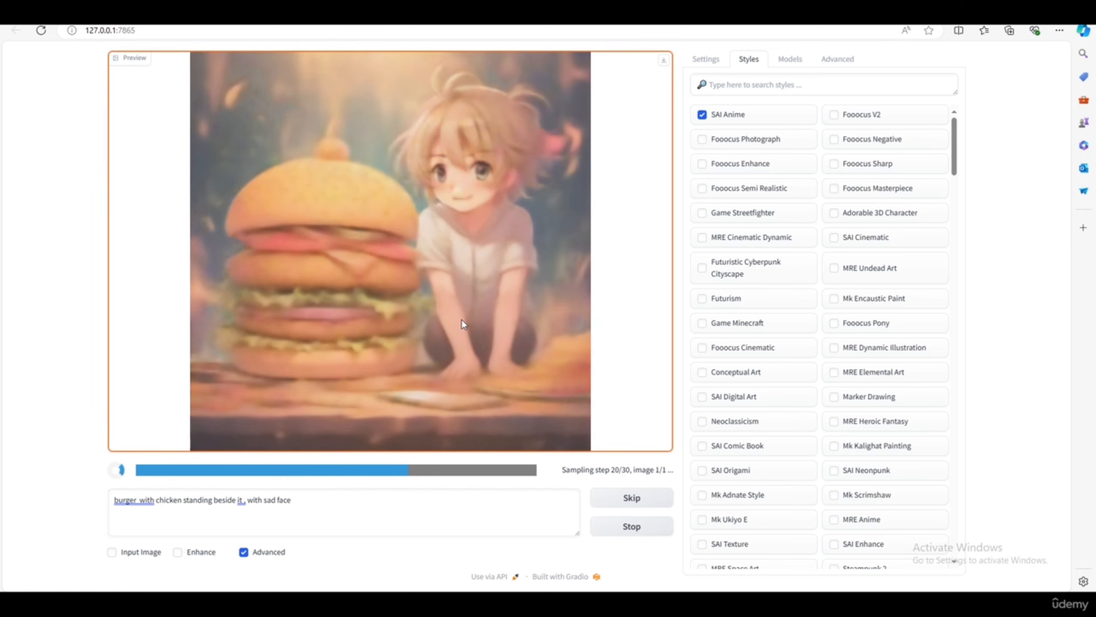
# - Switch the style from SAI Anime to Fooocus Photograph and rewrite the prompt's beginning as "burger in between, chicken"
pyautogui.click(716, 119)
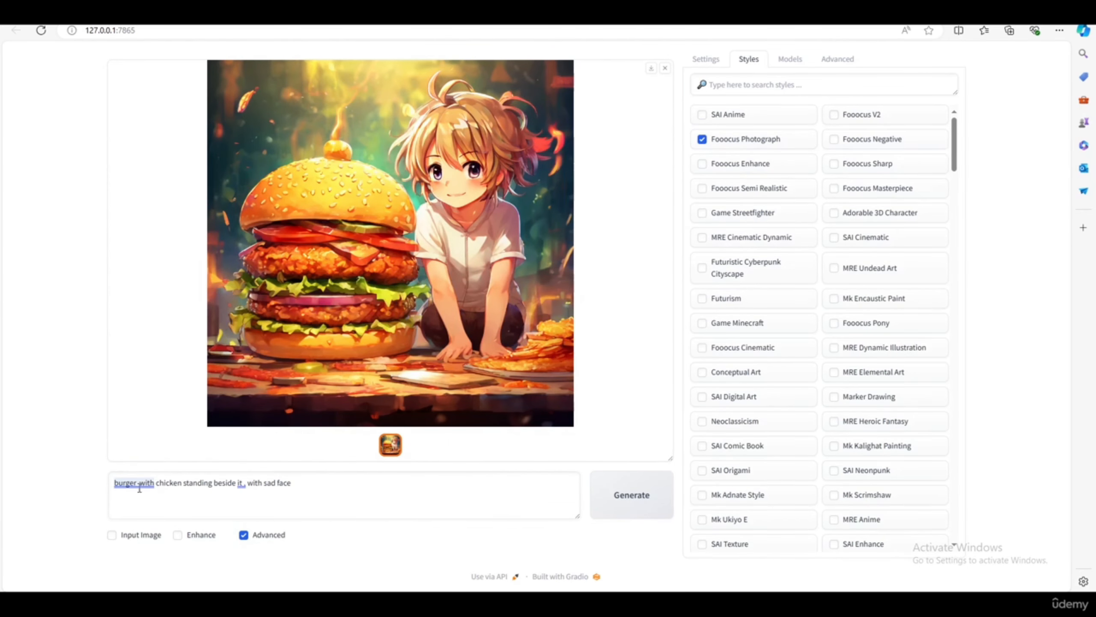
pyautogui.doubleClick(147, 482)
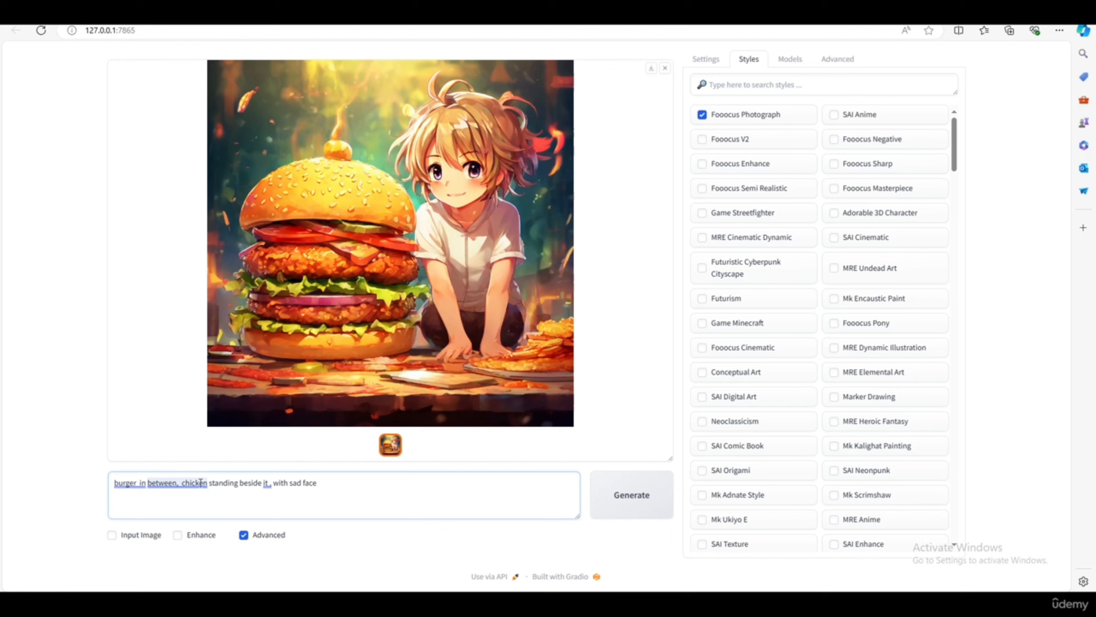
pyautogui.write('chi')
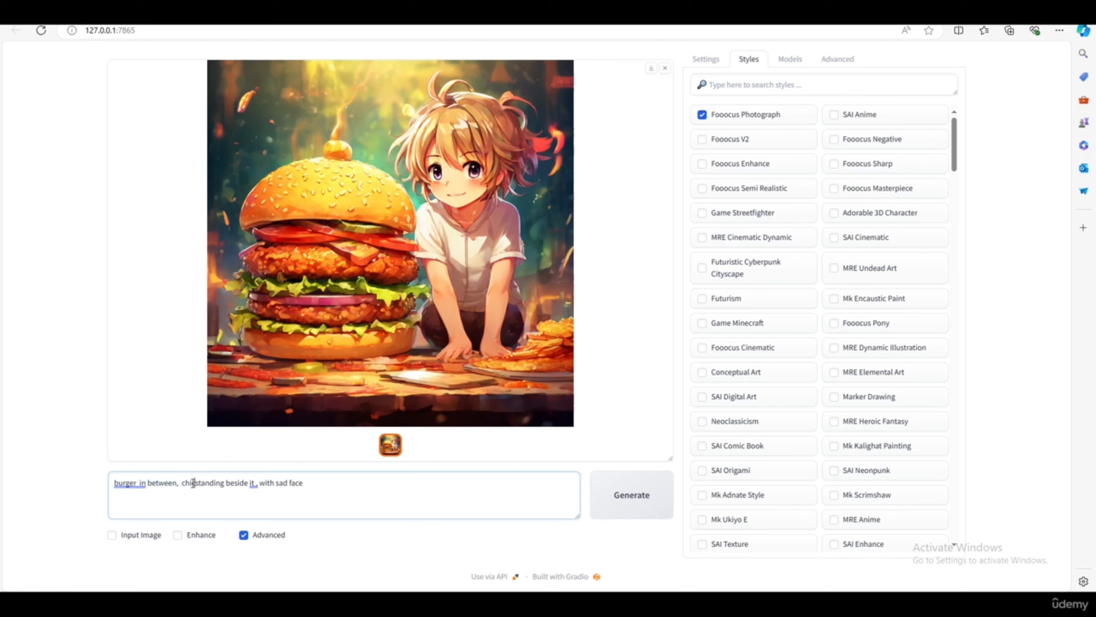
pyautogui.write('cken')
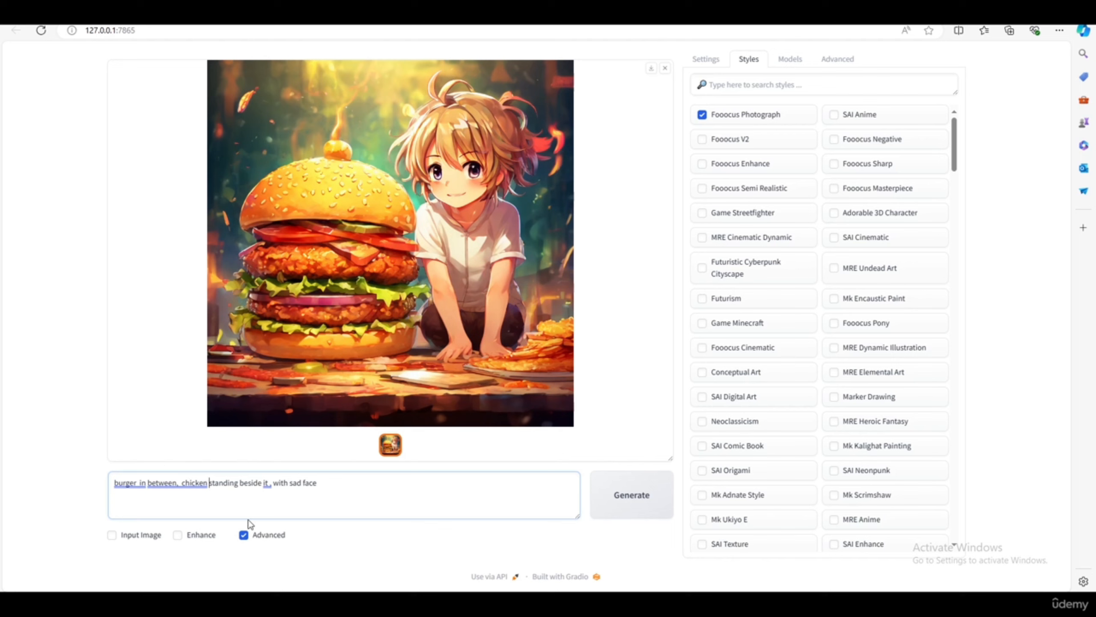
# - Finish the prompt as "burger in between, chicken standing on a table , sad face" and generate the image
pyautogui.click(186, 482)
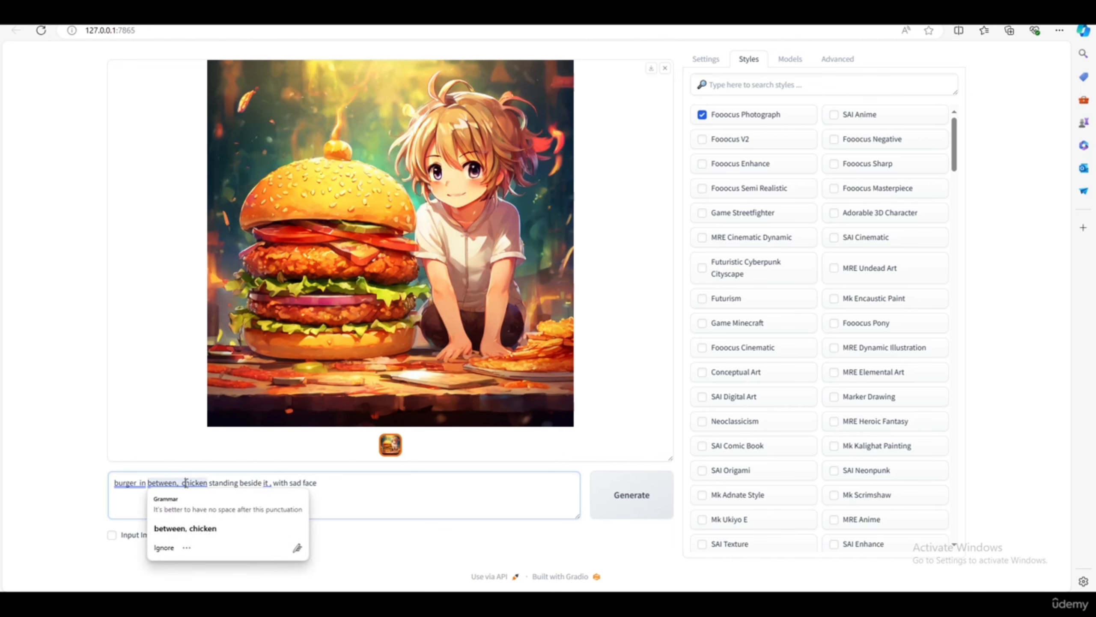
pyautogui.rightClick(186, 485)
pyautogui.click(190, 486)
pyautogui.rightClick(190, 487)
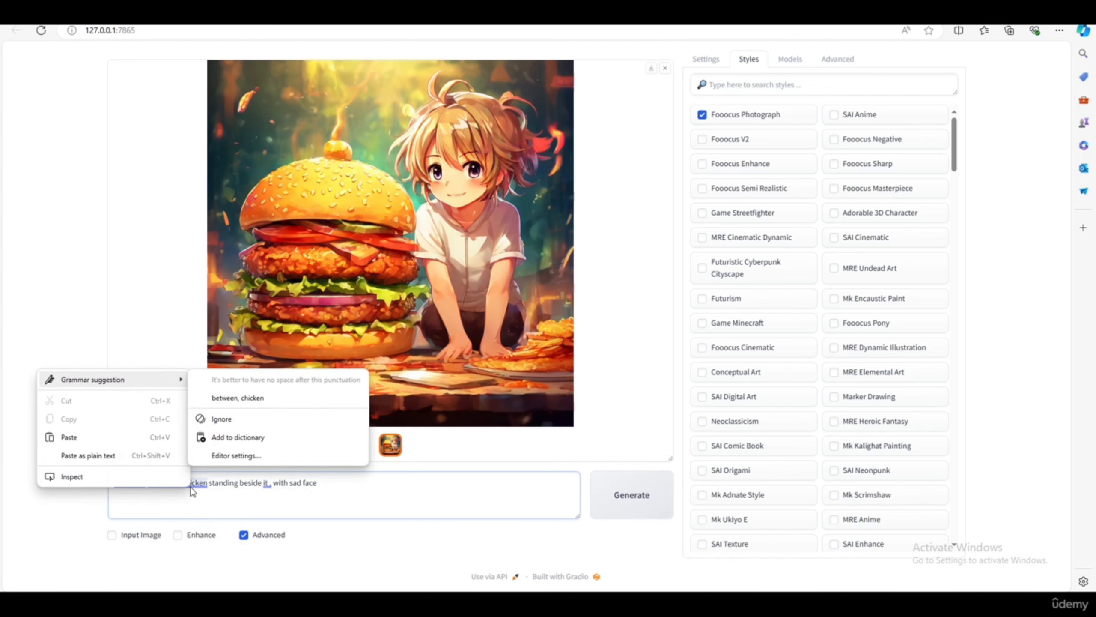
pyautogui.rightClick(190, 487)
pyautogui.click(190, 487)
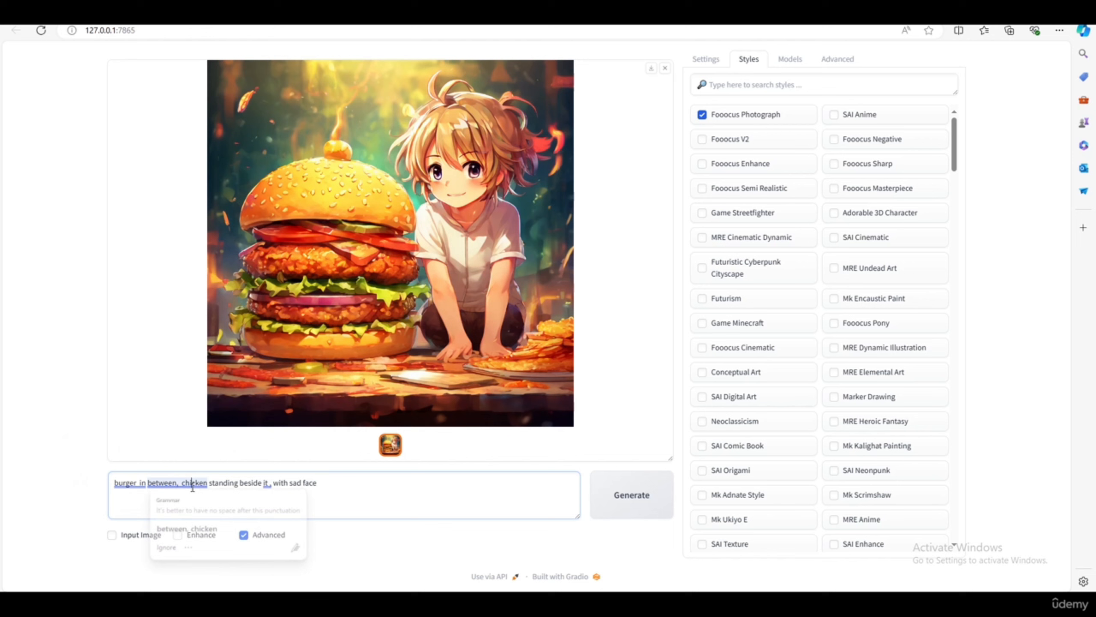
pyautogui.click(180, 527)
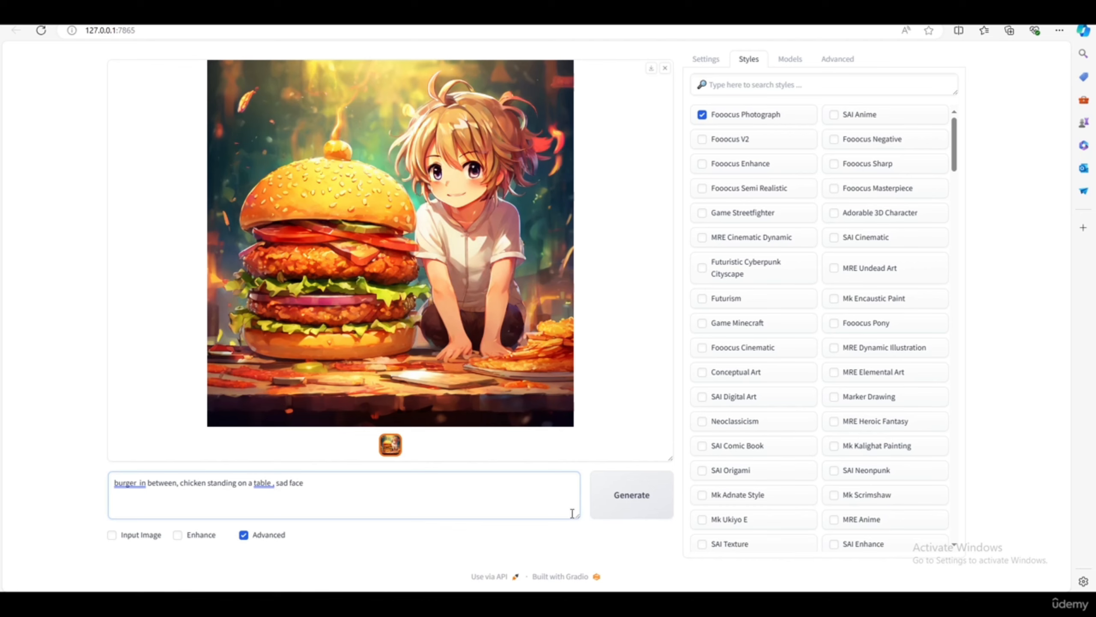
pyautogui.click(608, 511)
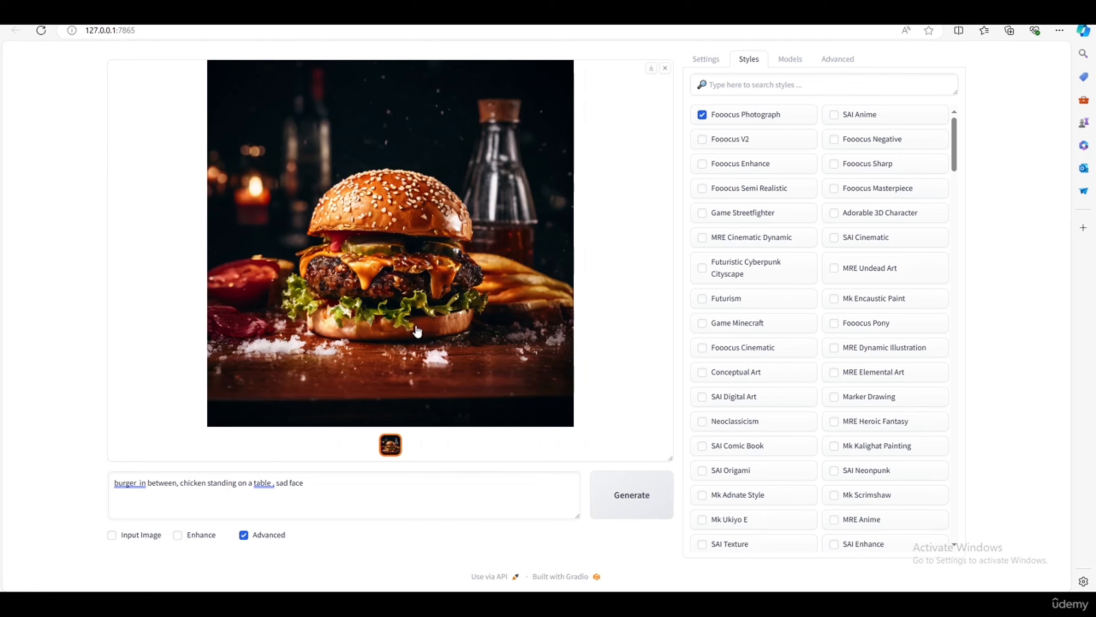
# - Add "alive" before "chicken" in the prompt, regenerate the image and inspect it at full size
pyautogui.click(180, 483)
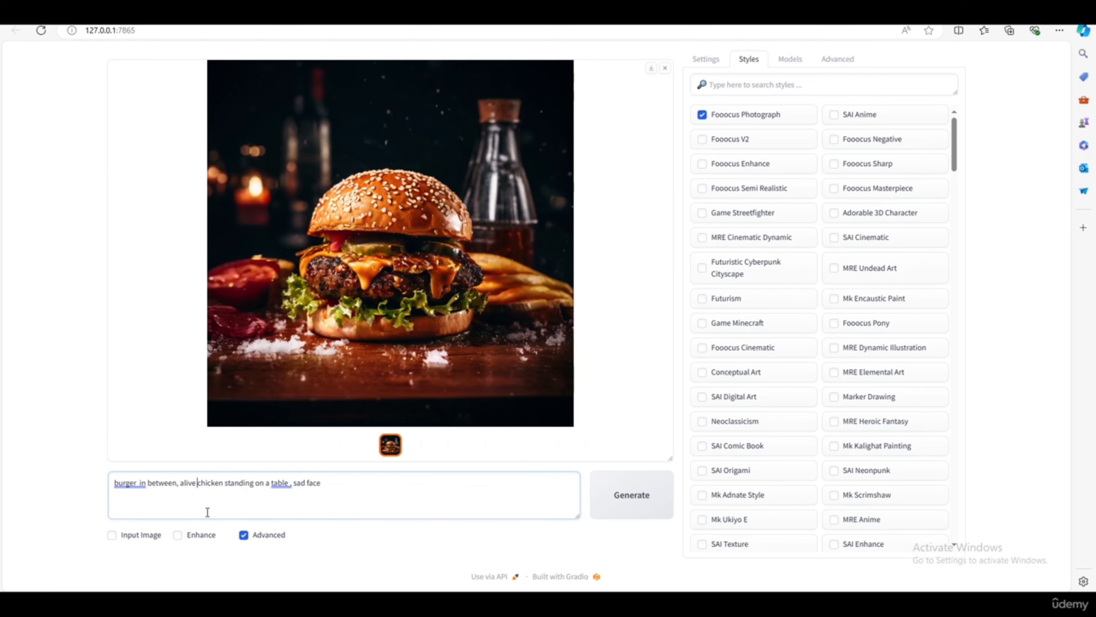
pyautogui.hotkey('ctrl', 'Return')
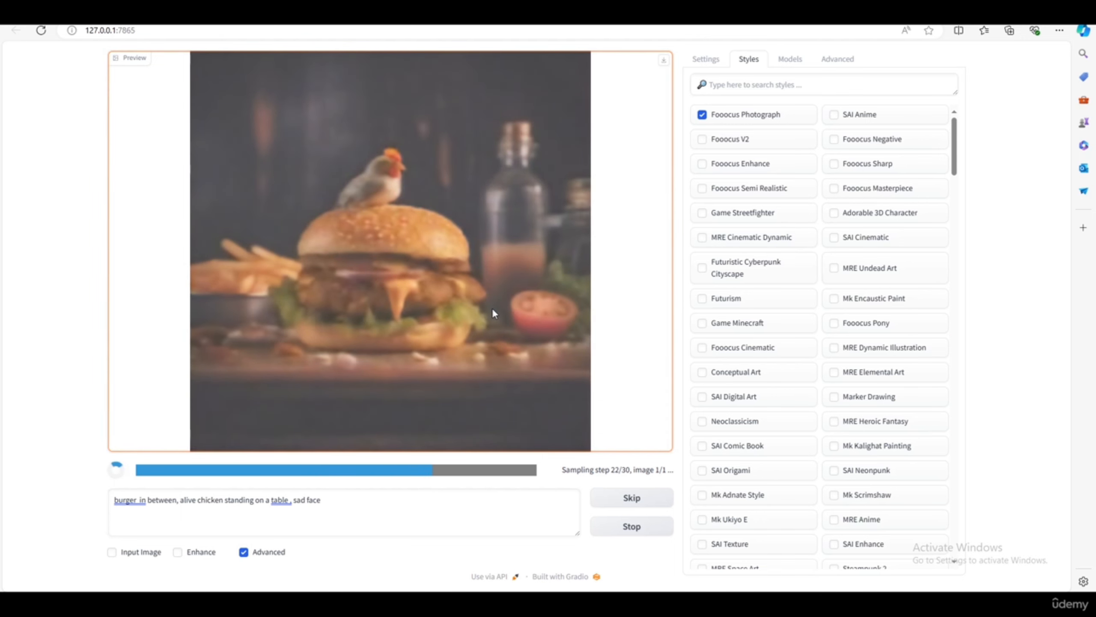
pyautogui.click(462, 265)
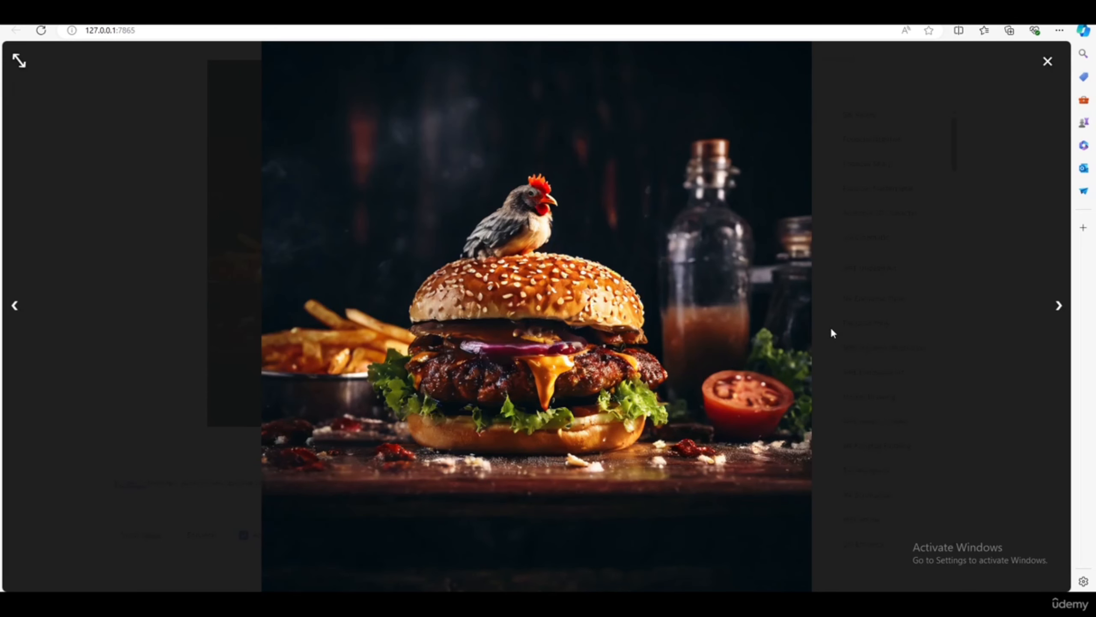
pyautogui.click(894, 343)
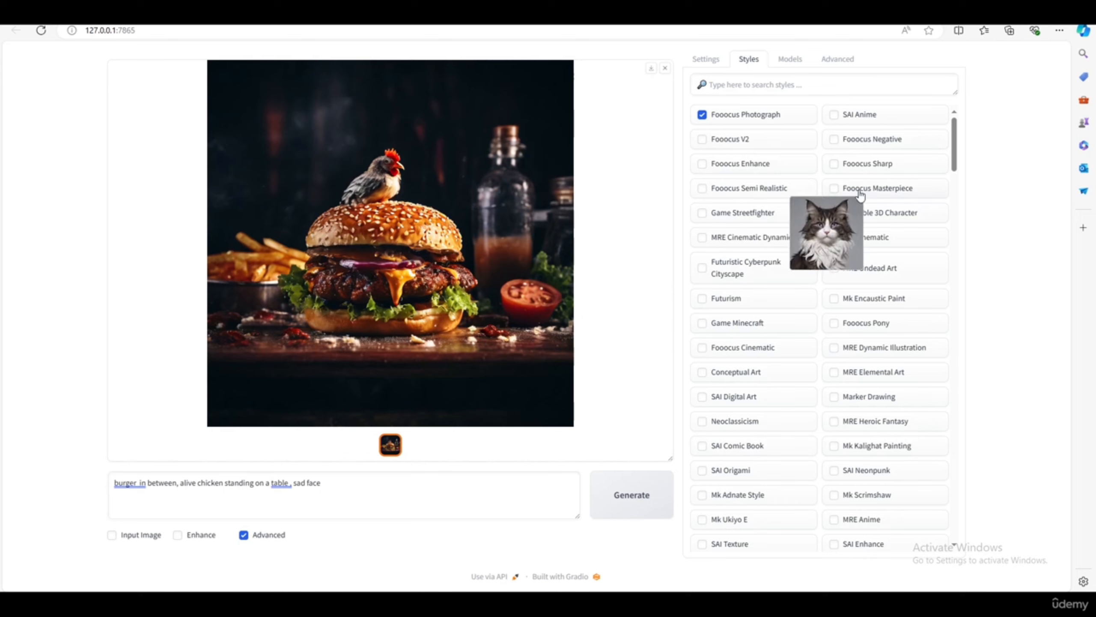
# - Replace the Fooocus Photograph style with Game Minecraft, generate the image and inspect it at full size
pyautogui.click(785, 116)
pyautogui.click(757, 140)
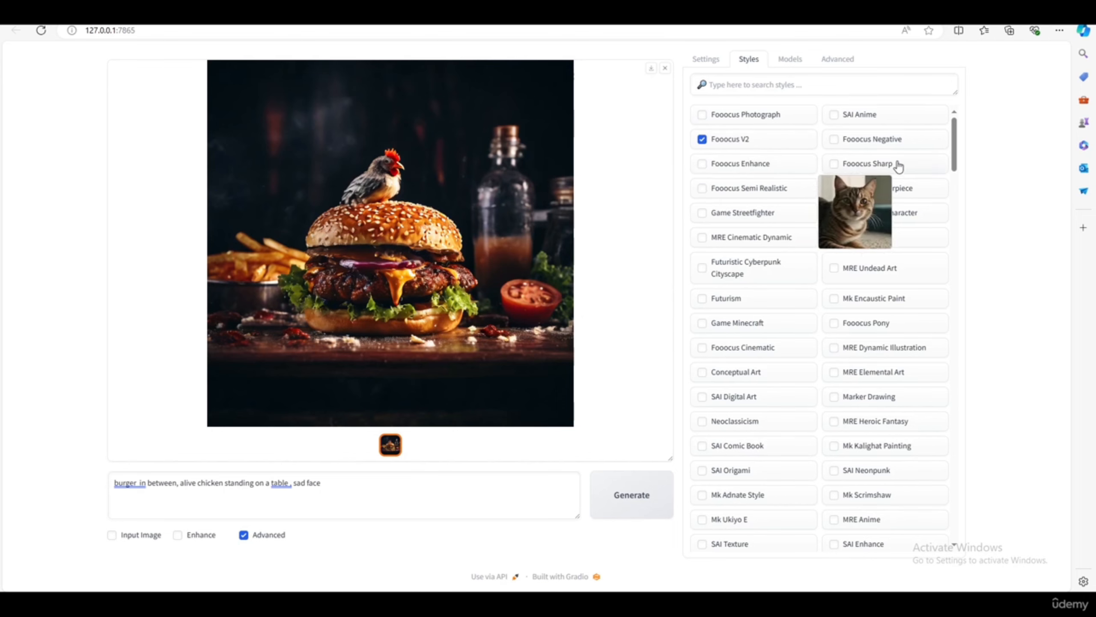
pyautogui.click(758, 140)
pyautogui.click(862, 146)
pyautogui.click(862, 146)
pyautogui.click(868, 169)
pyautogui.click(868, 170)
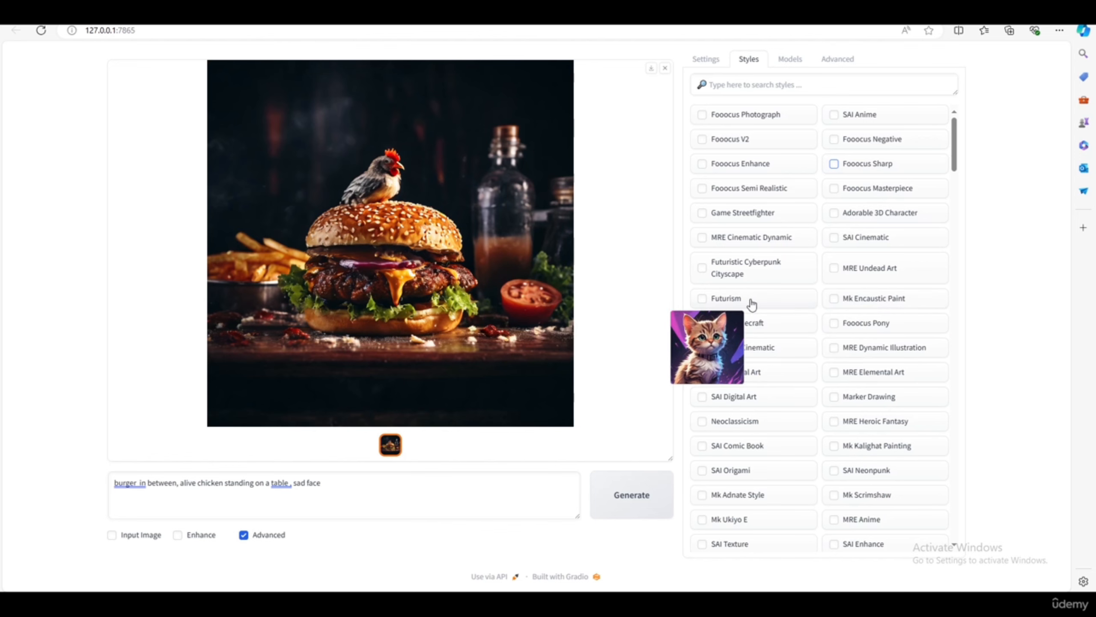
pyautogui.click(734, 322)
pyautogui.click(632, 494)
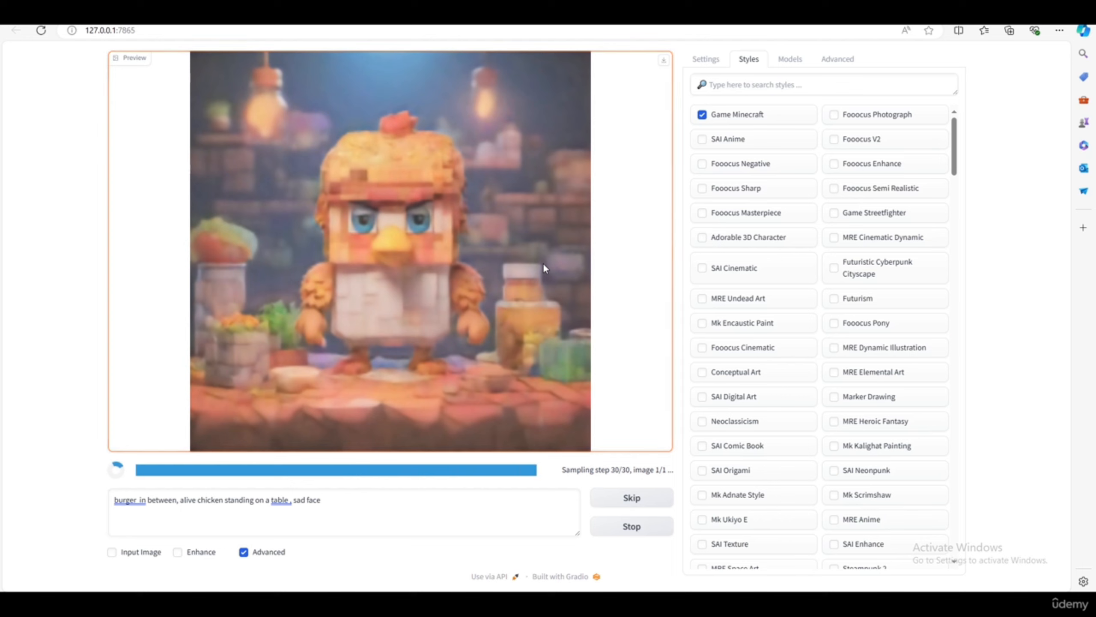
pyautogui.click(543, 263)
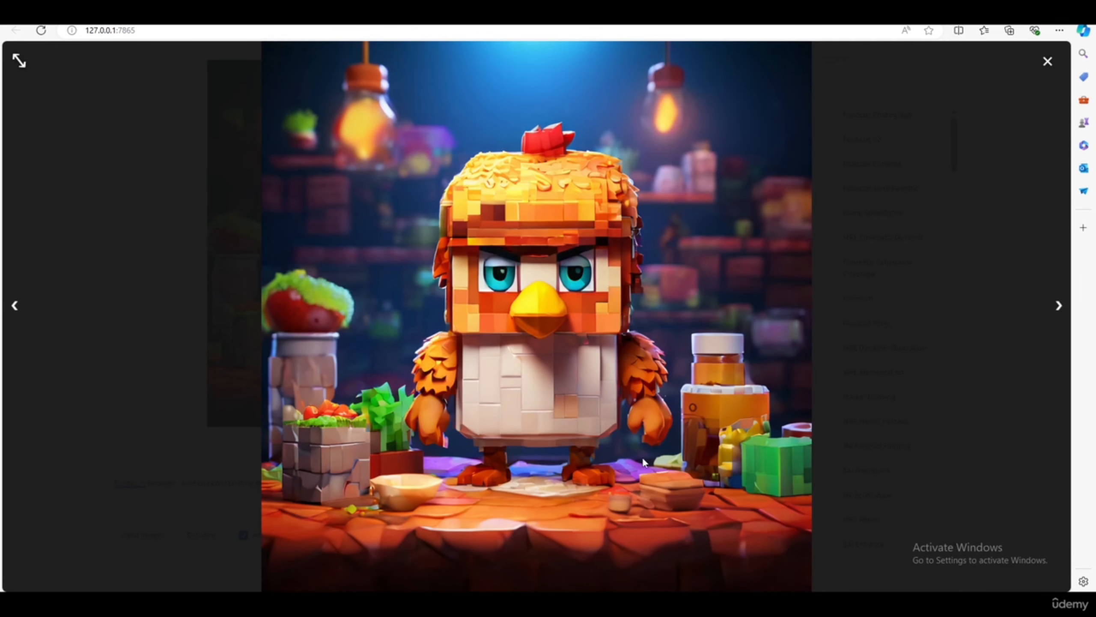
pyautogui.click(931, 351)
# - Combine the SAI Lowpoly style with Game Minecraft and generate the image
pyautogui.click(632, 501)
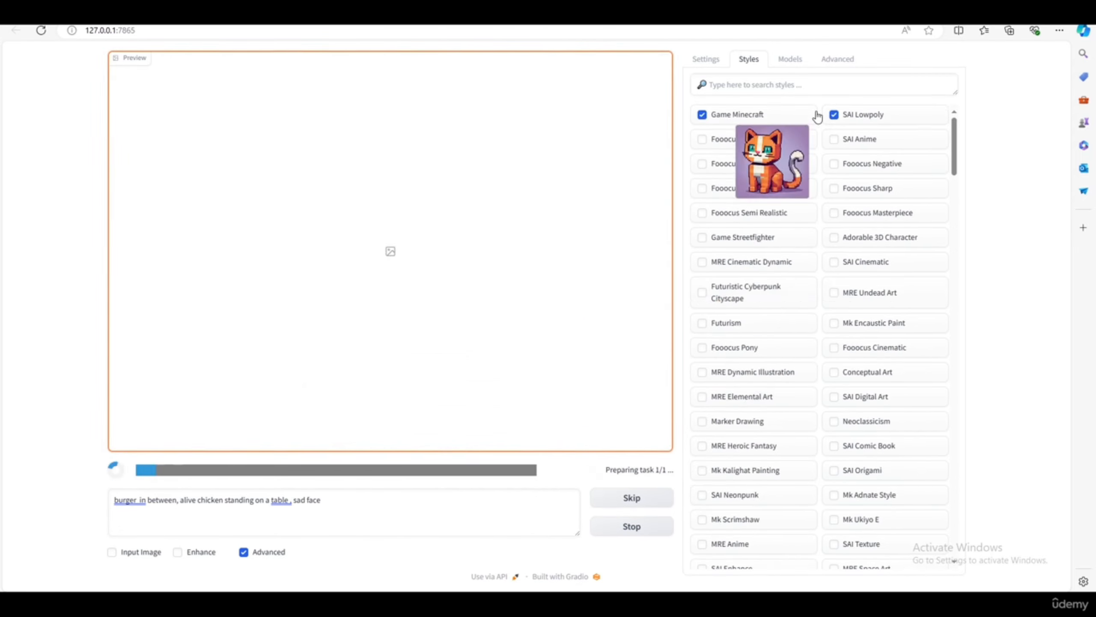
pyautogui.scroll(-15, 896, 367)
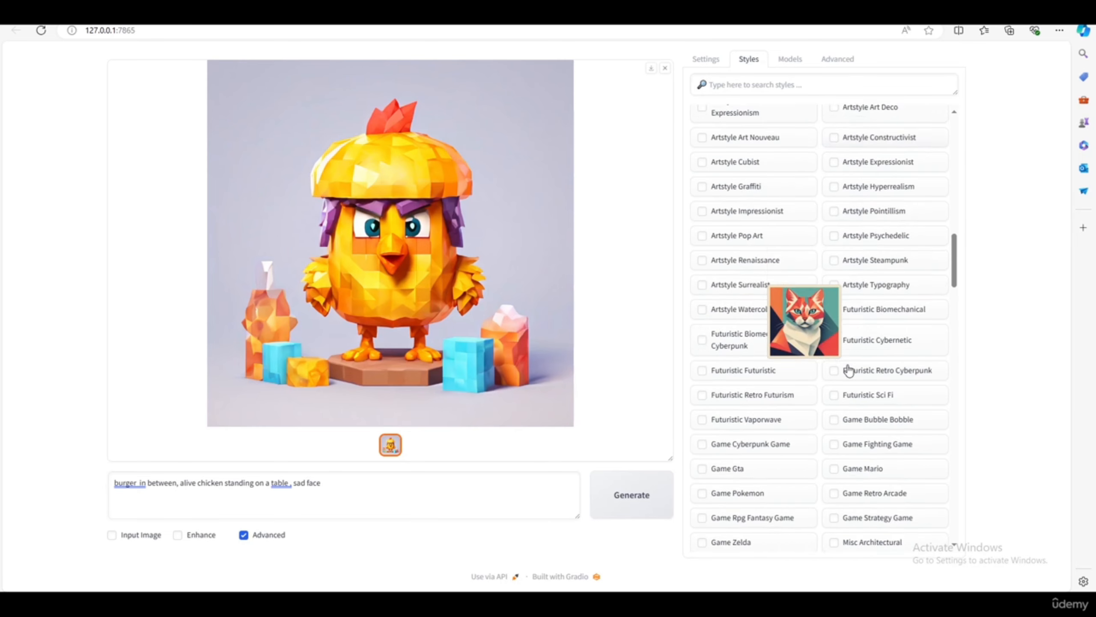
# - Set the base model to animaPencilXL_v500 and review the preset, style, LoRA and advanced settings
pyautogui.click(790, 59)
pyautogui.click(770, 107)
pyautogui.click(748, 147)
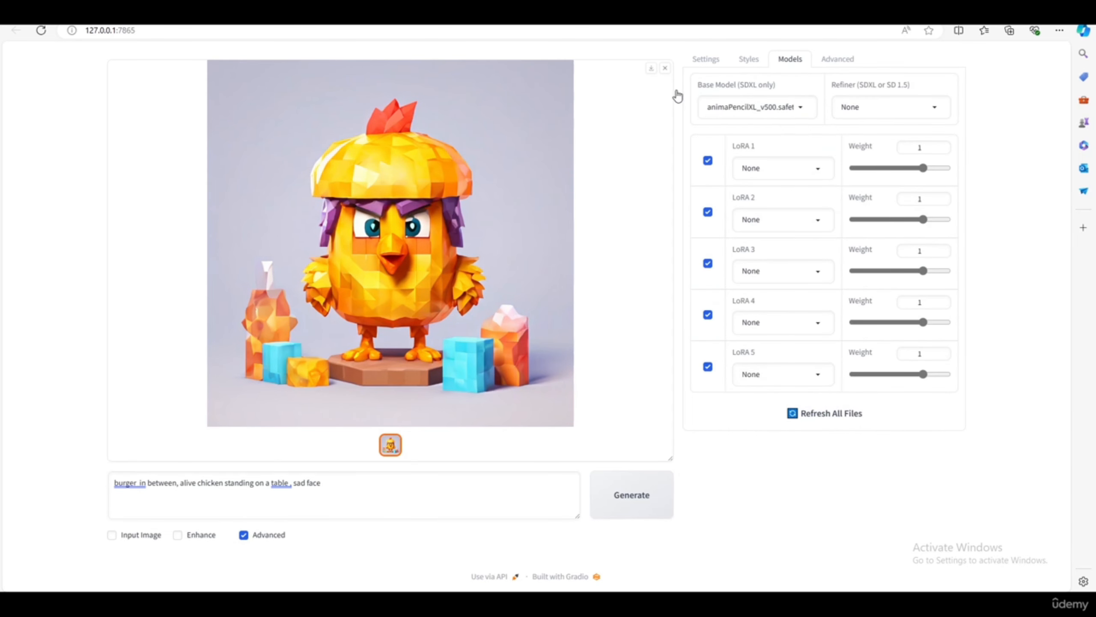
pyautogui.click(748, 64)
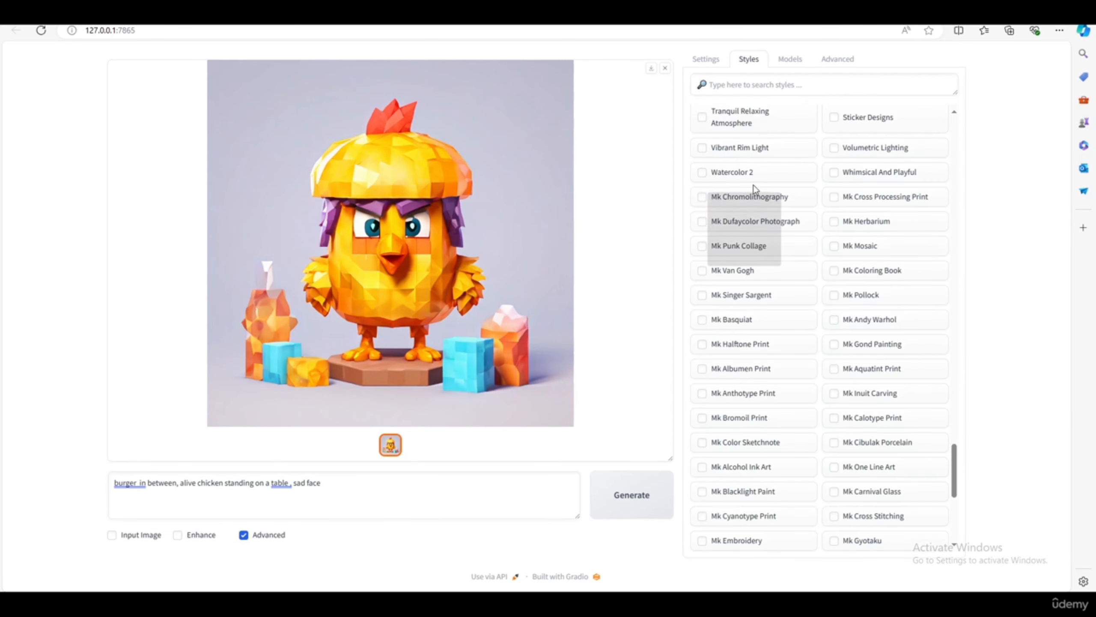
pyautogui.click(714, 65)
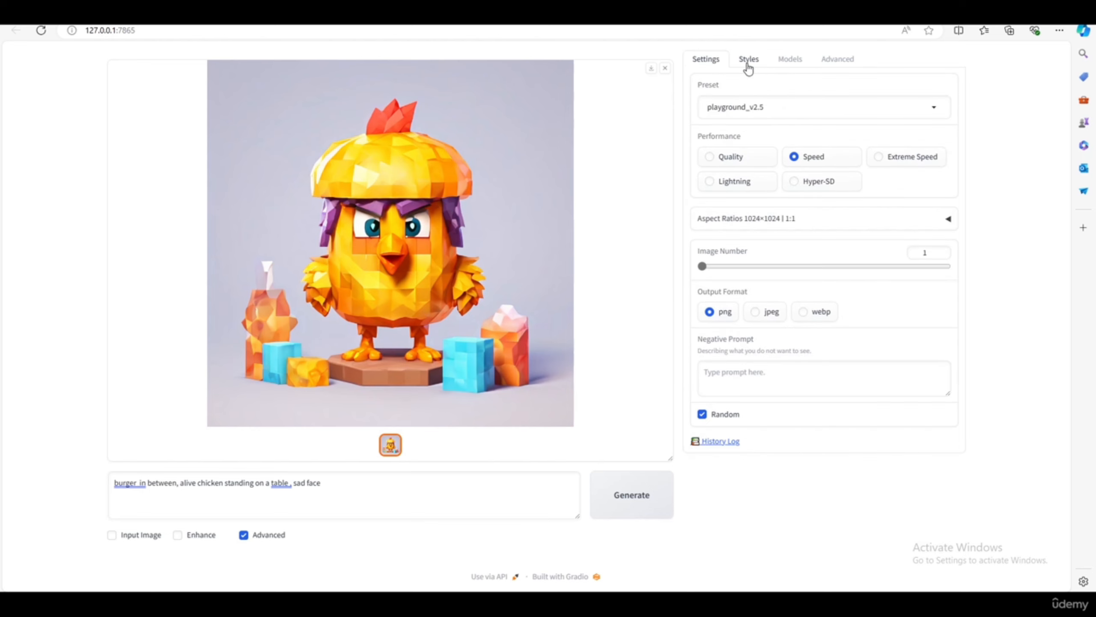
pyautogui.click(749, 65)
pyautogui.scroll(5, 873, 183)
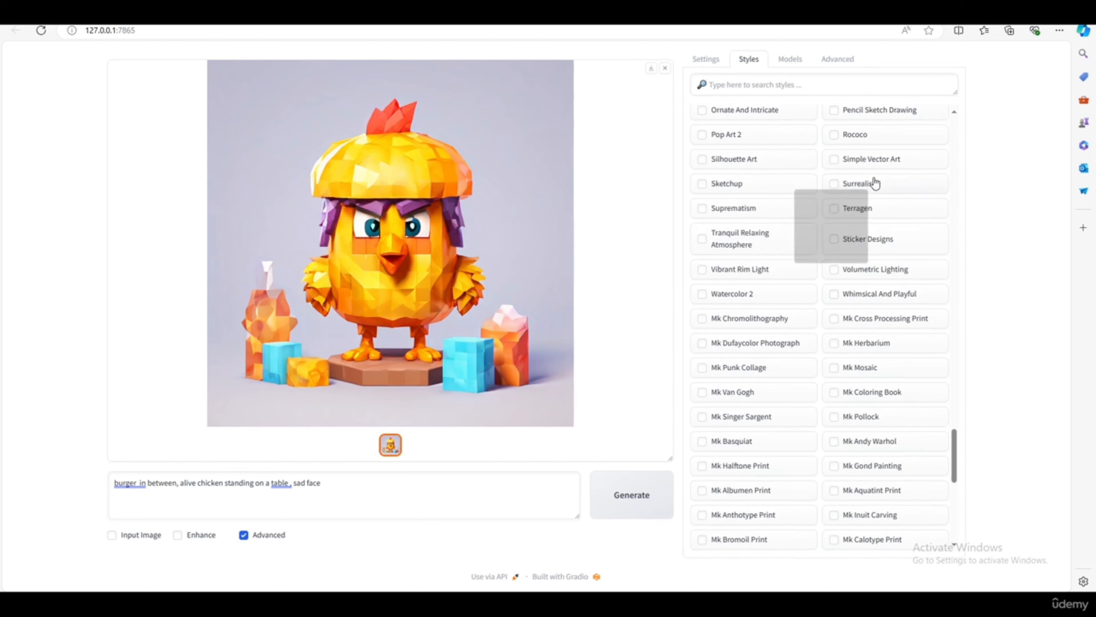
pyautogui.click(789, 57)
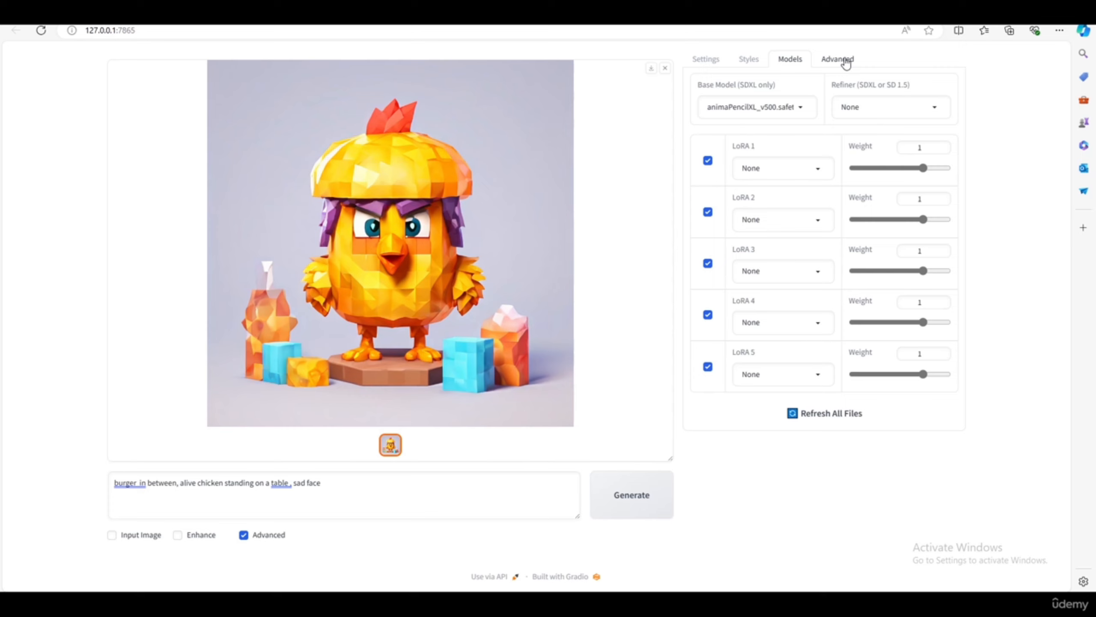
pyautogui.click(846, 63)
# - Try generating the chicken and burger image with the animaPencilXL_v500 base model, rechecking the model selection, and stop the generation
pyautogui.click(625, 501)
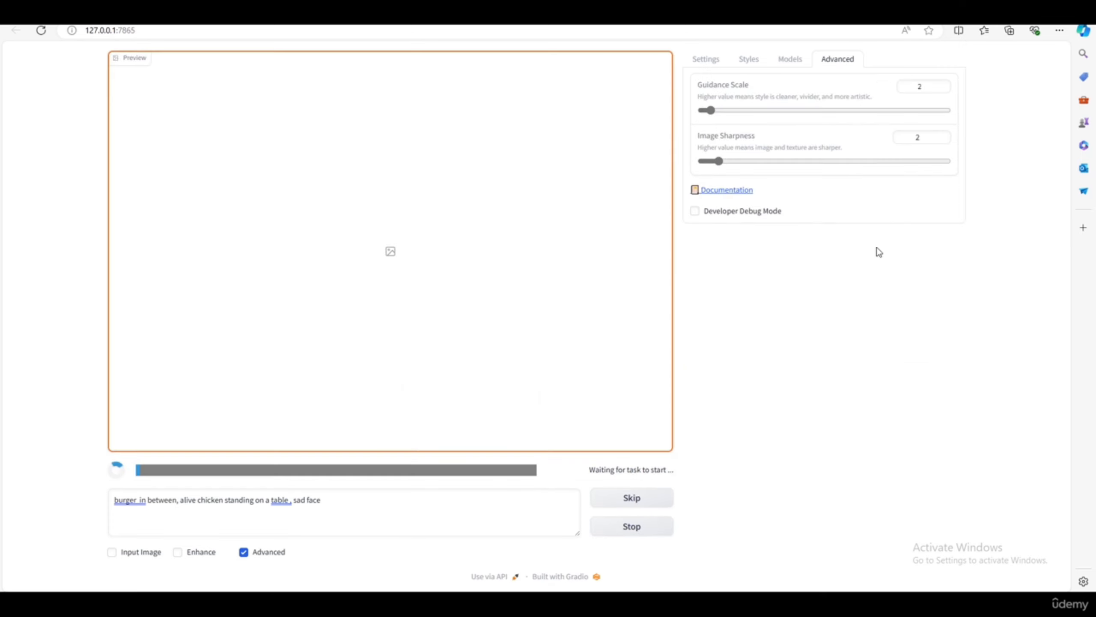
pyautogui.click(748, 59)
pyautogui.scroll(6, 831, 247)
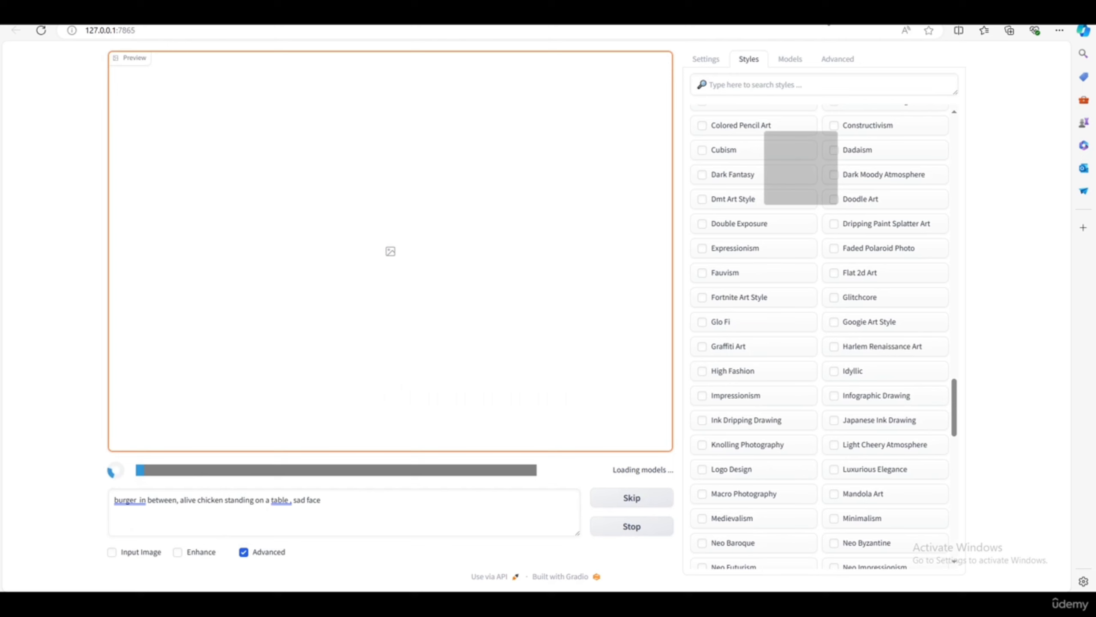
pyautogui.click(793, 61)
pyautogui.click(757, 107)
pyautogui.click(931, 139)
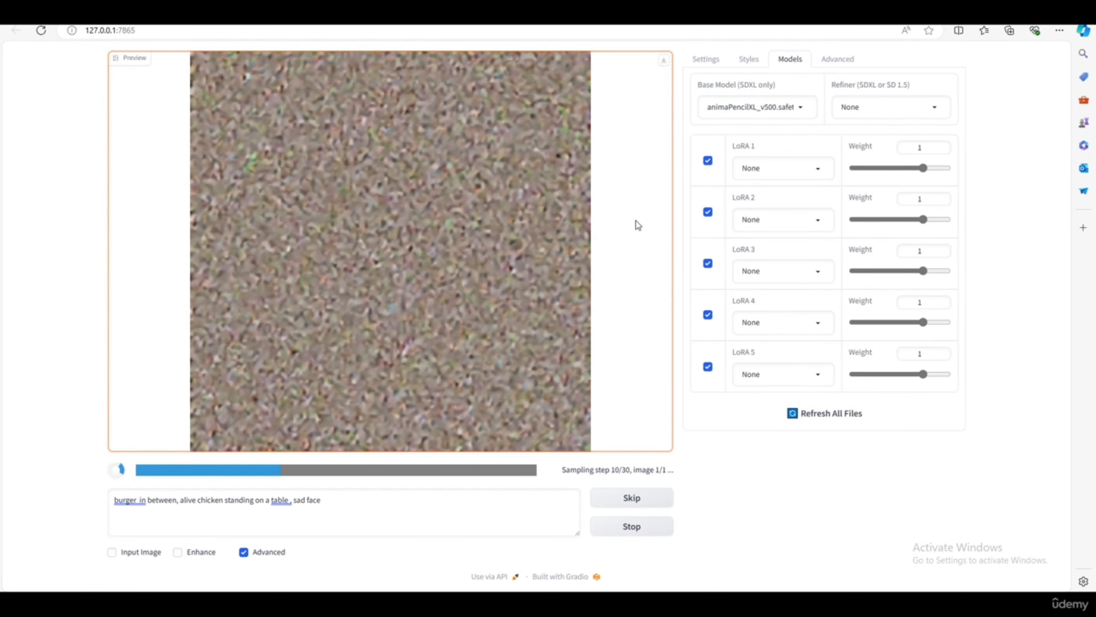
pyautogui.click(629, 526)
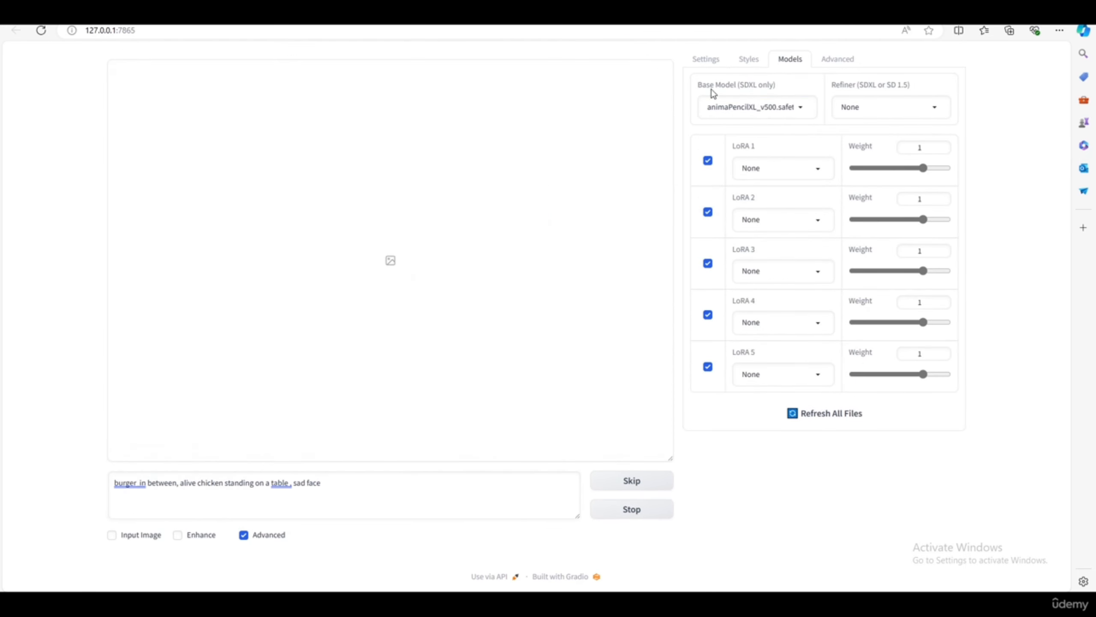
# - Load the anime preset
pyautogui.click(706, 58)
pyautogui.click(755, 107)
pyautogui.click(728, 149)
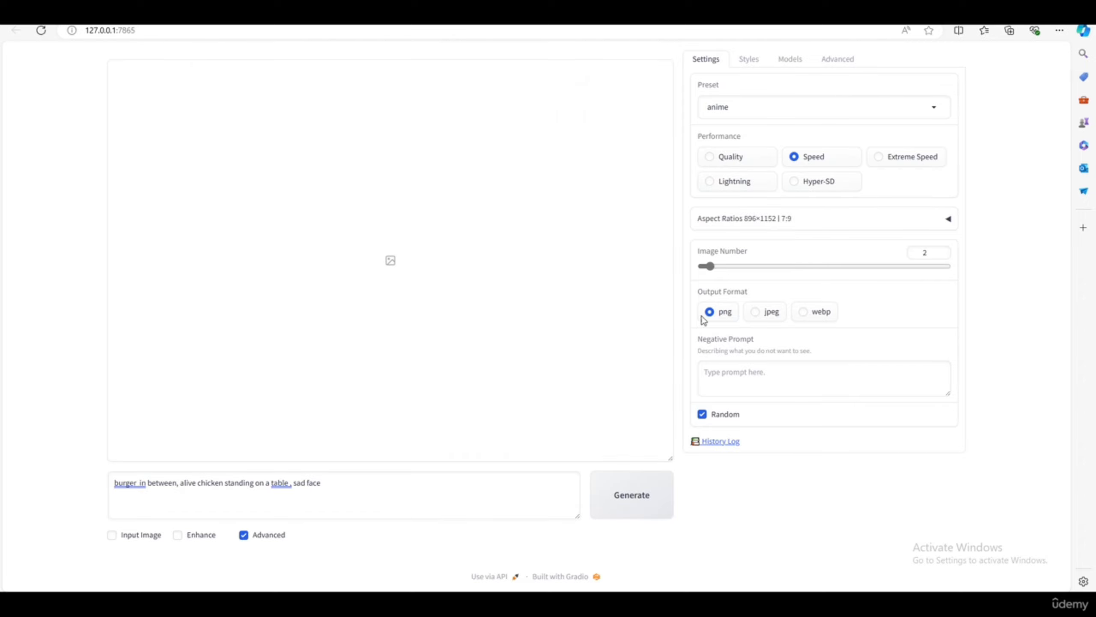
# - Clear the Fooocus Semi Realistic, Fooocus V2 and Fooocus Masterpiece styles and generate the image with the anime preset
pyautogui.click(742, 64)
pyautogui.scroll(12, 807, 208)
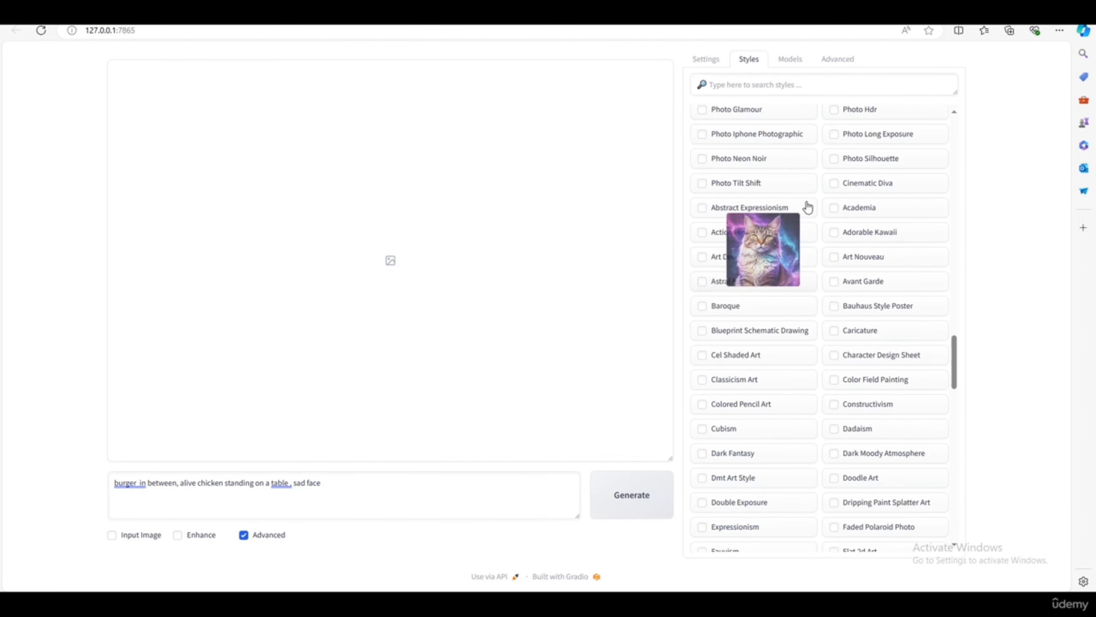
pyautogui.moveTo(961, 315); pyautogui.dragTo(949, 93)
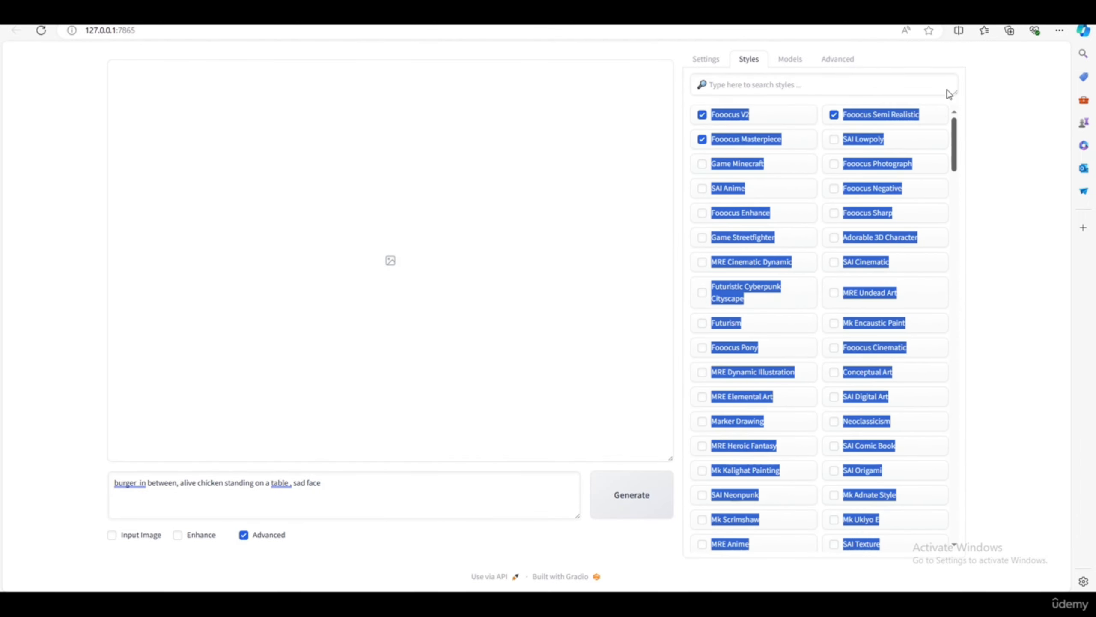
pyautogui.click(994, 209)
pyautogui.click(836, 117)
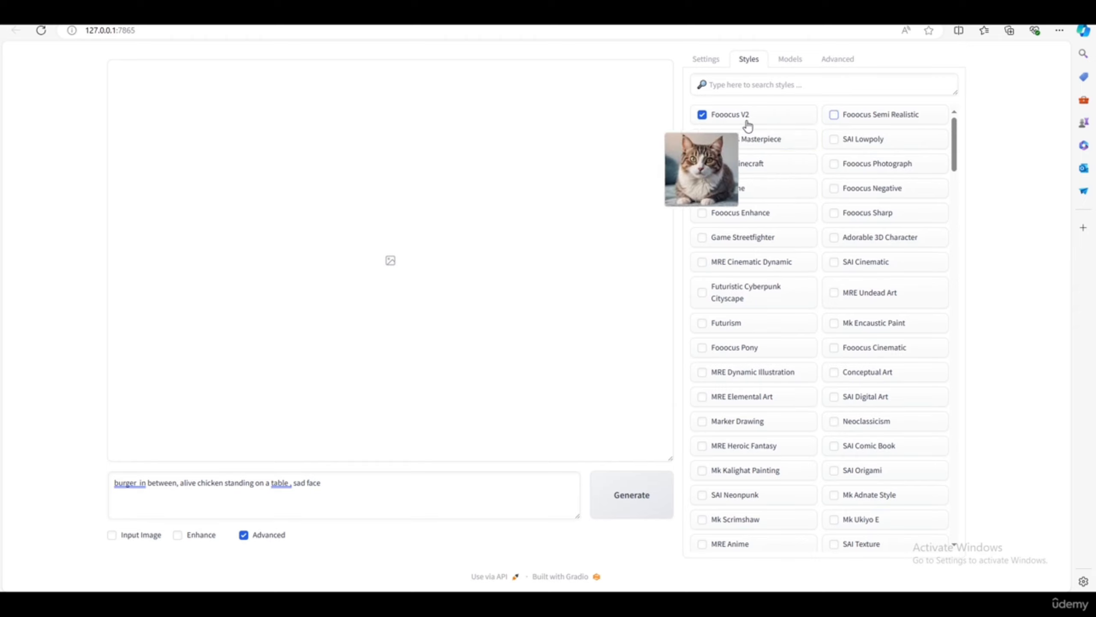
pyautogui.click(748, 117)
pyautogui.click(744, 141)
pyautogui.click(789, 59)
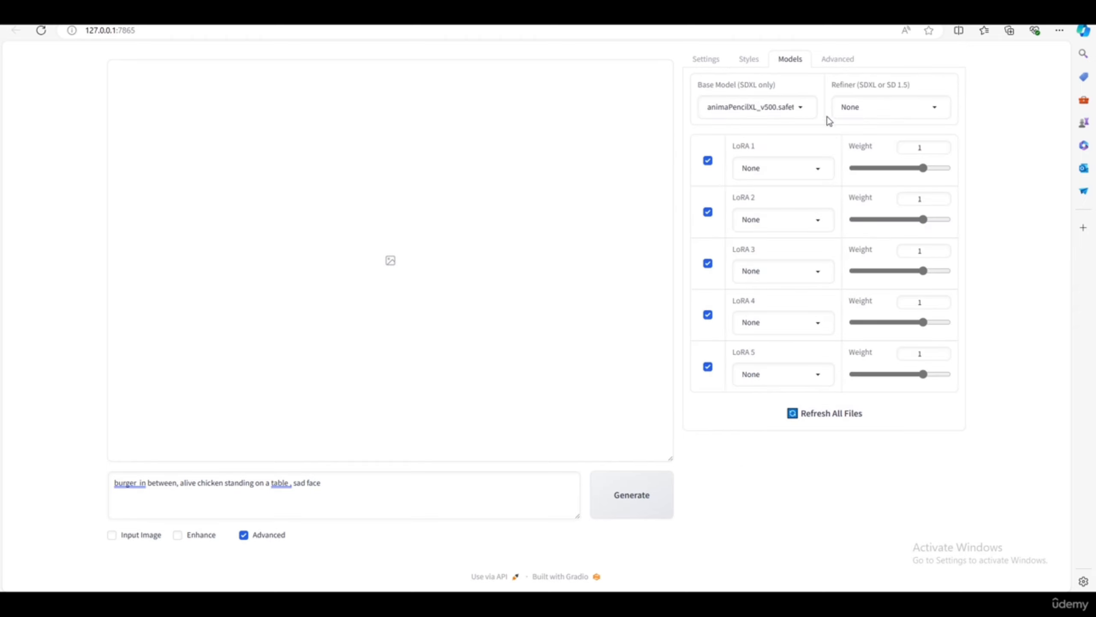
pyautogui.click(621, 509)
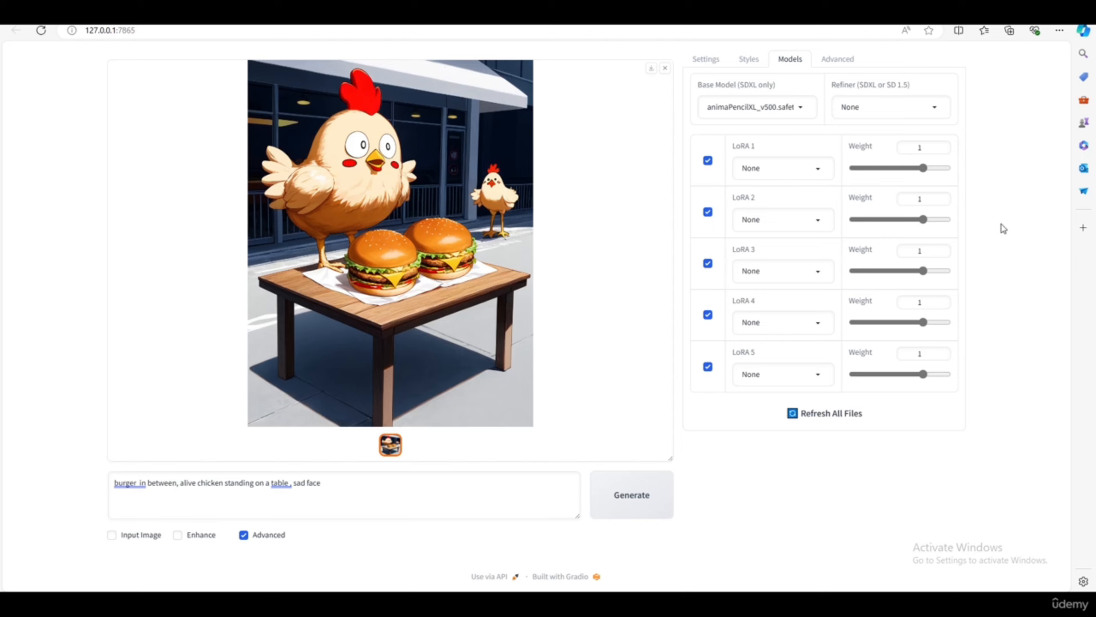
# - Switch to the browser window showing the SDXL Food Pets LoRA page on Civitai
pyautogui.hotkey('alt', 'Tab')
pyautogui.click(765, 257)
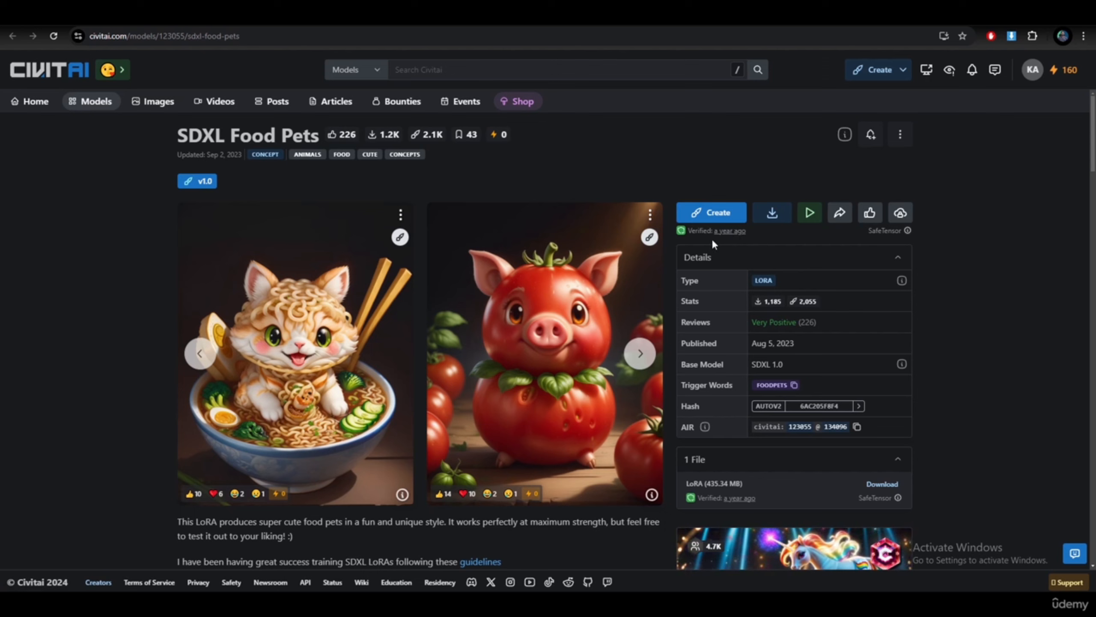
# - Copy the SDXL Food Pets trigger word for the Articles and resources document and save the LoRA as FoodPets in the loras folder
pyautogui.click(794, 385)
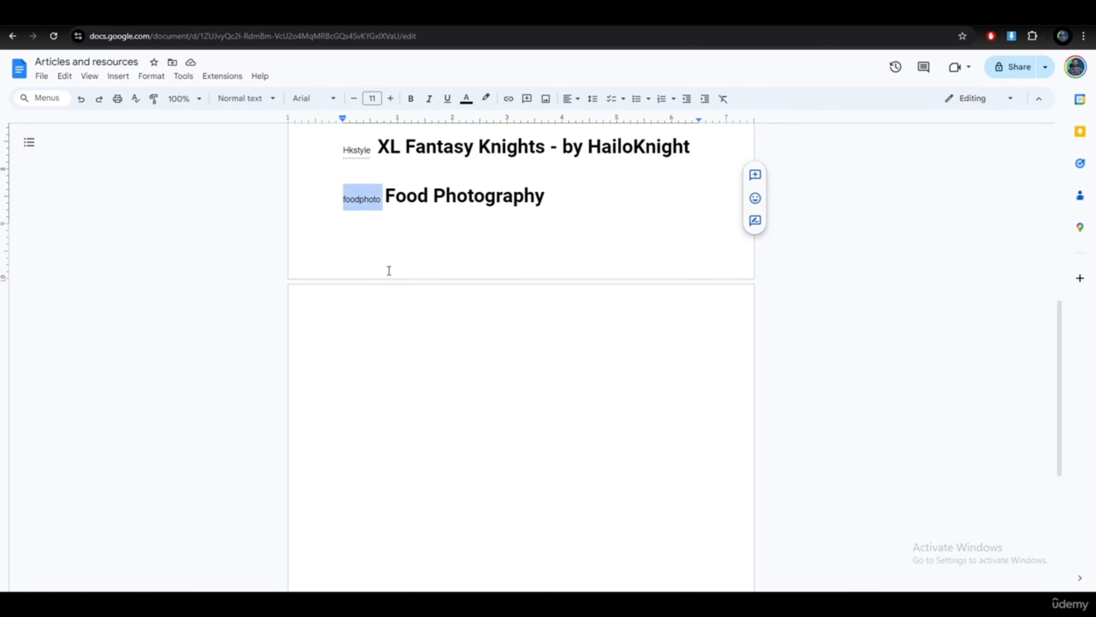
pyautogui.click(389, 270)
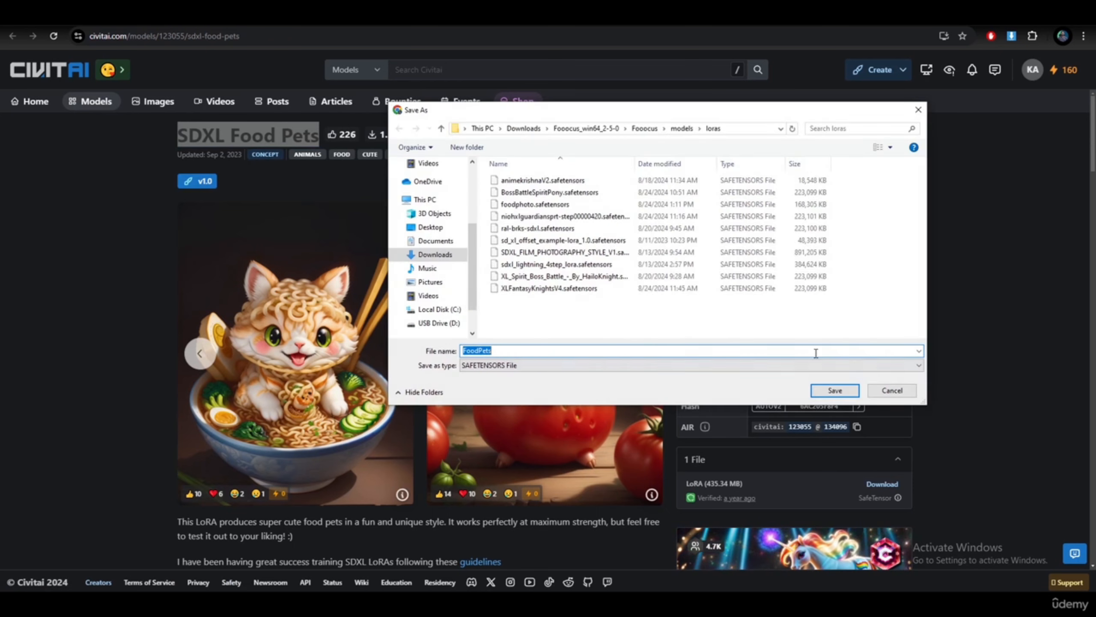
pyautogui.click(834, 387)
# - Open the ramen kitten sample image, expand its full prompt, and open the SD XL checkpoint used for it
pyautogui.scroll(-8, 956, 411)
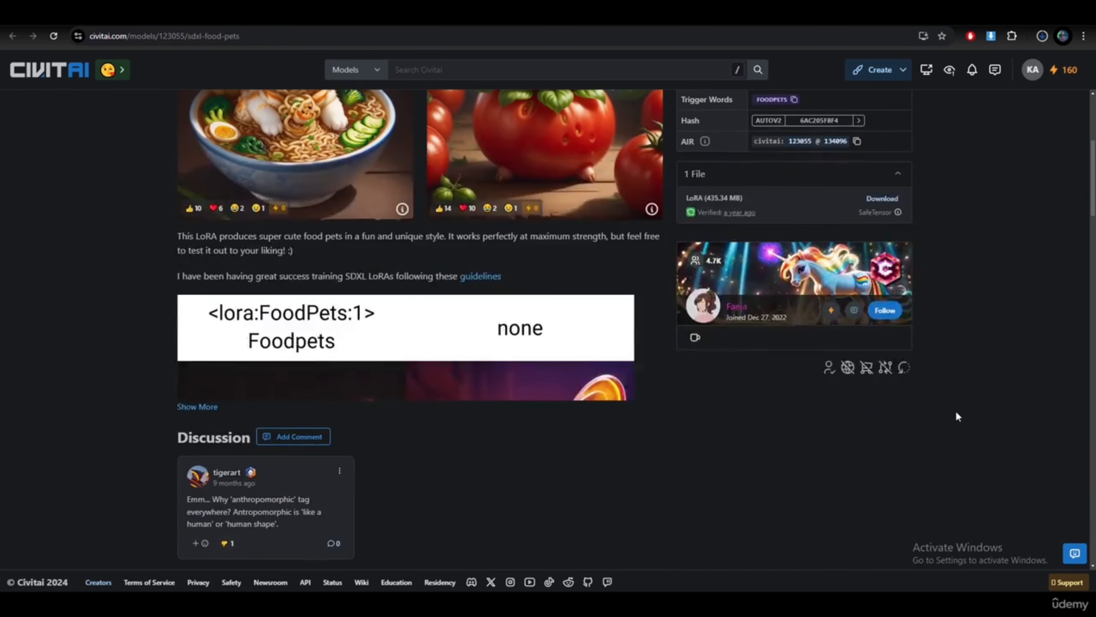
pyautogui.scroll(7, 956, 411)
pyautogui.click(337, 299)
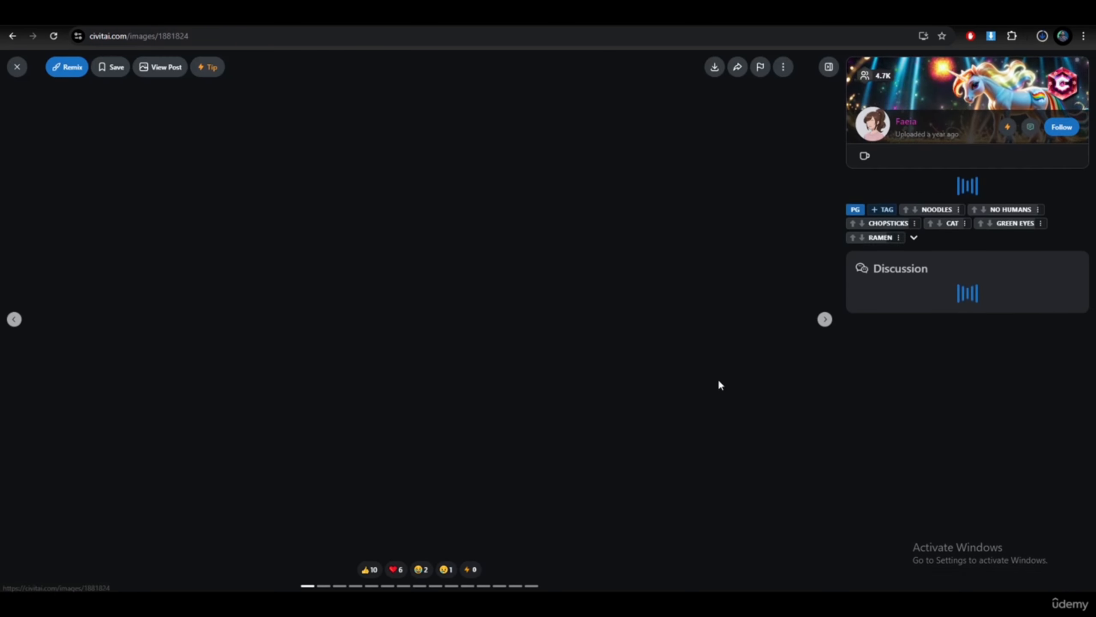
pyautogui.click(870, 424)
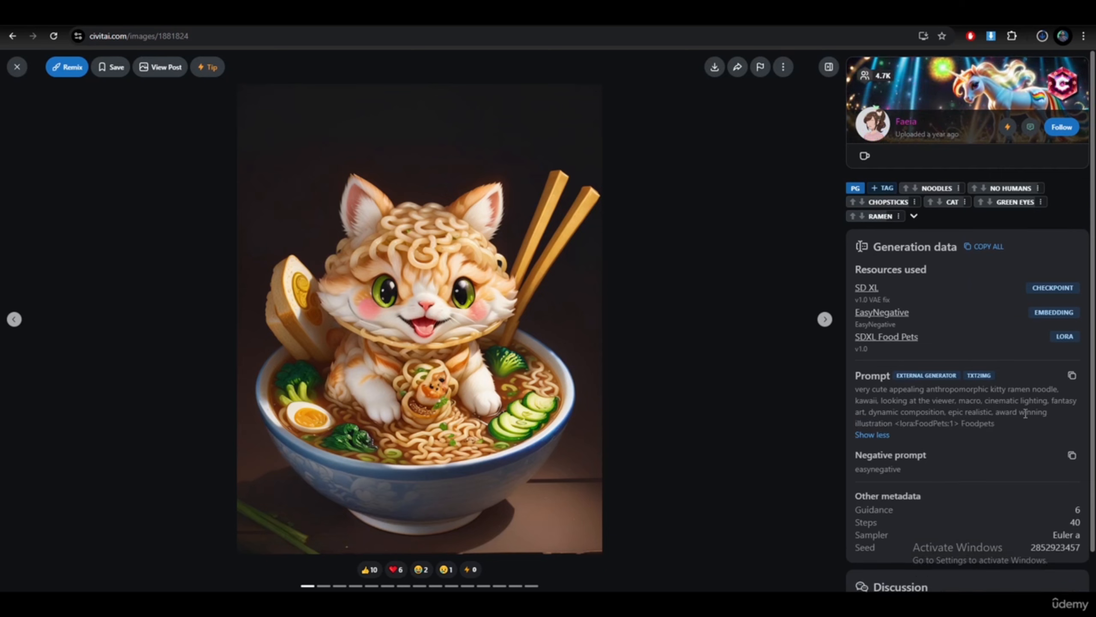
pyautogui.scroll(-1, 1007, 428)
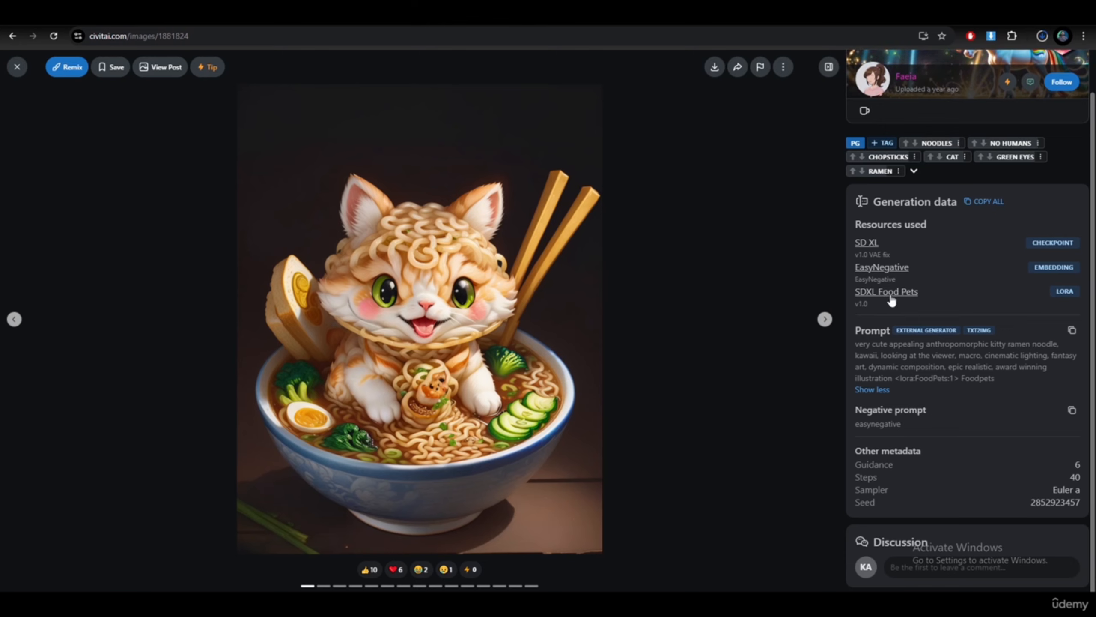
pyautogui.click(869, 243)
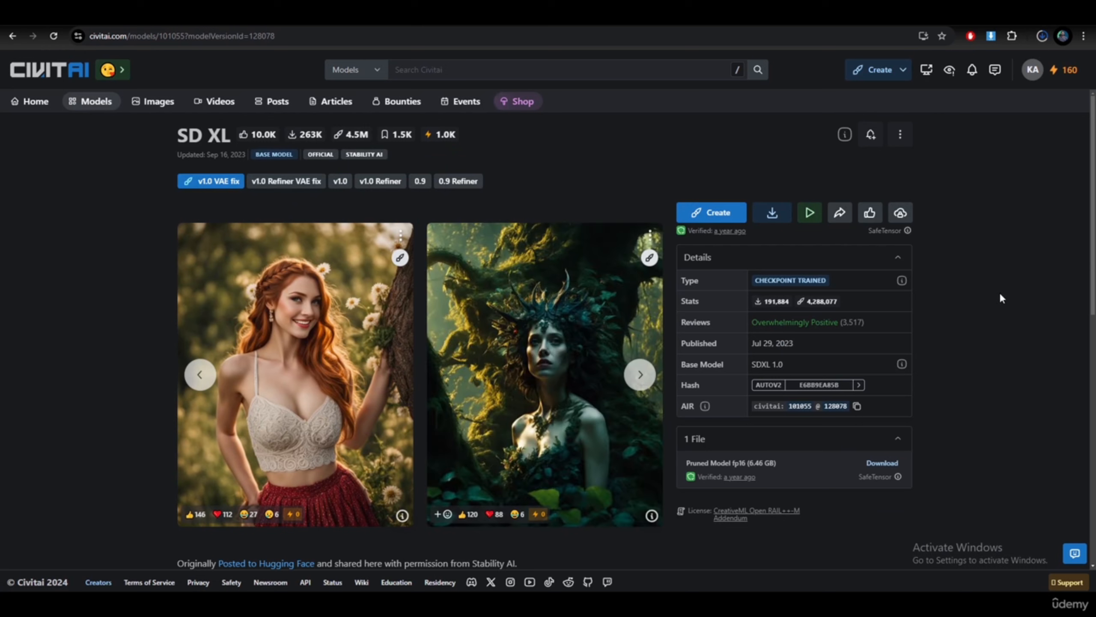
pyautogui.scroll(-5, 888, 372)
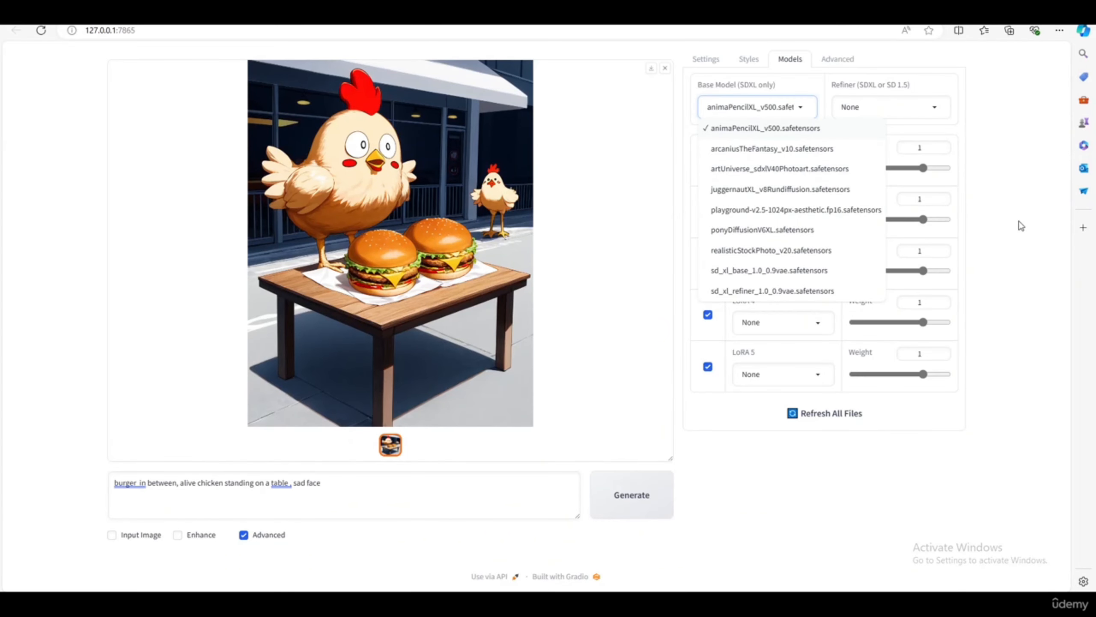
# - Switch to Fooocus and check the SDXL-only note on the base model setting
pyautogui.click(1020, 207)
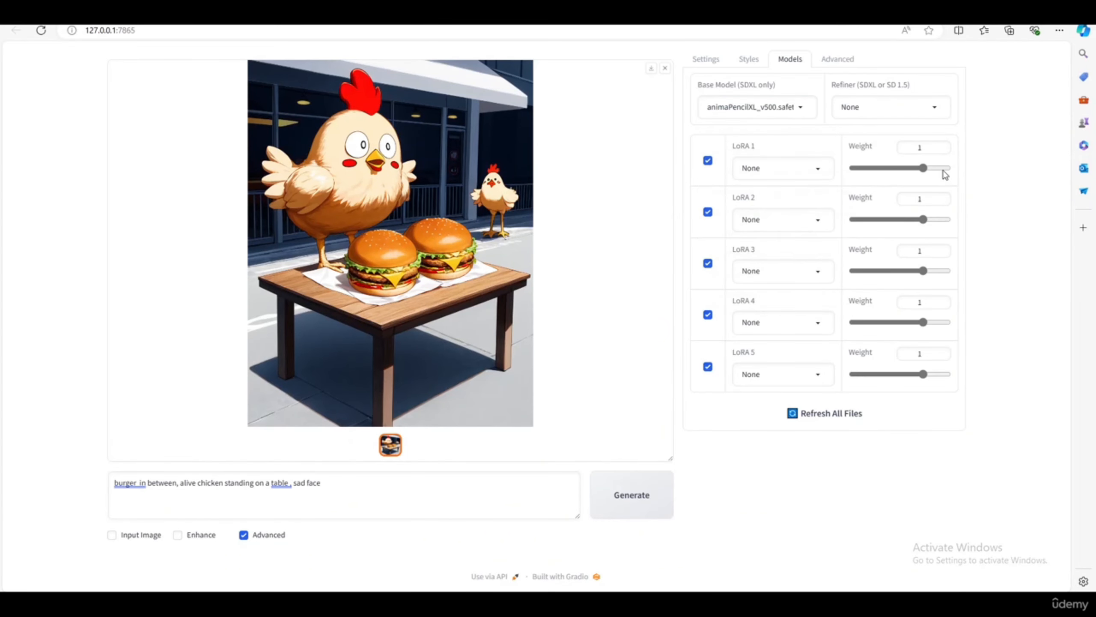
pyautogui.moveTo(739, 85); pyautogui.dragTo(775, 90)
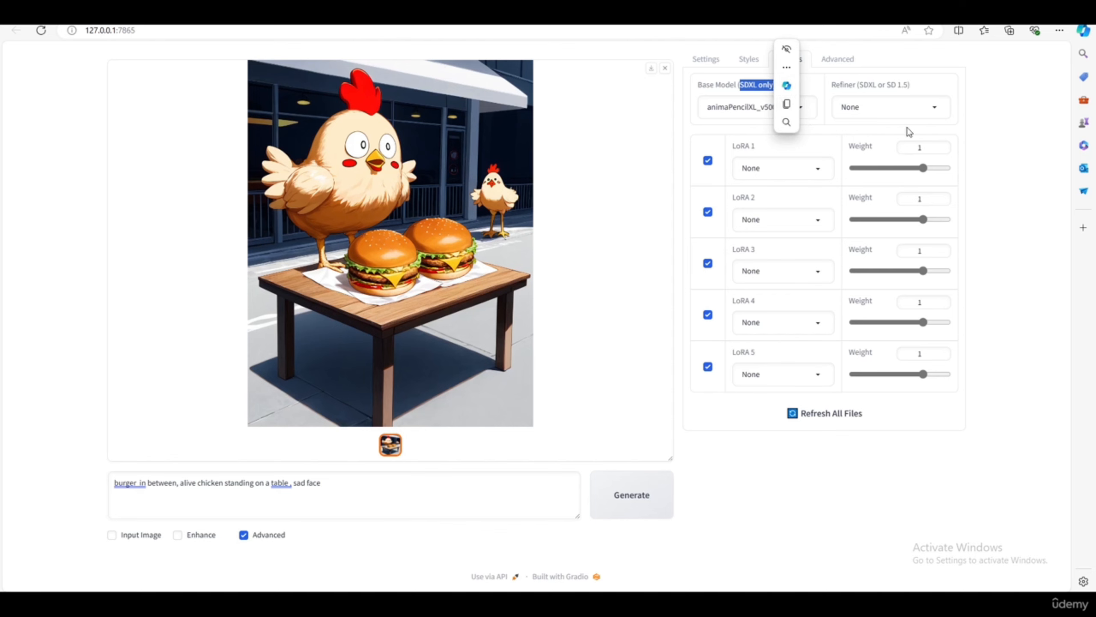
pyautogui.click(1017, 149)
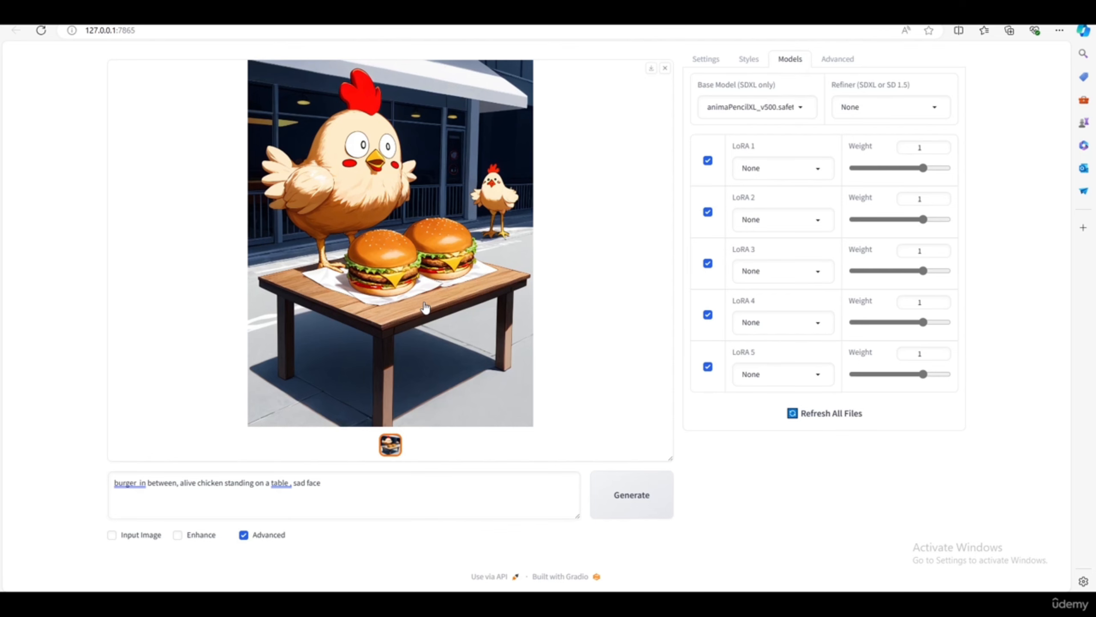
# - Return to the SD XL page on Civitai, browse its sample images and open the glowing cave image
pyautogui.hotkey('alt', 'Tab')
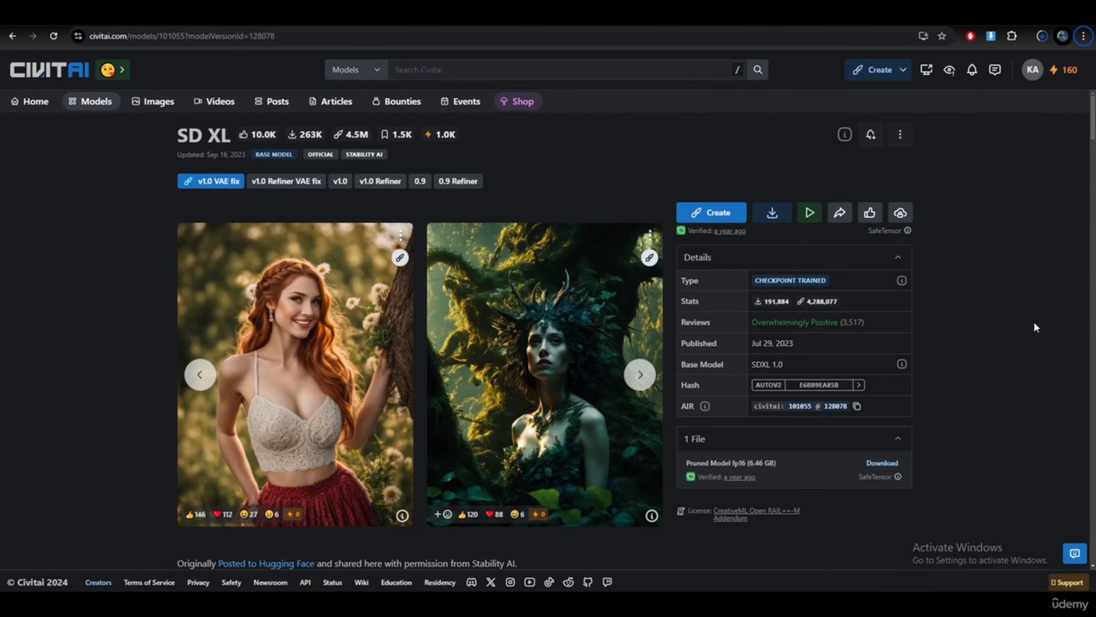
pyautogui.click(640, 374)
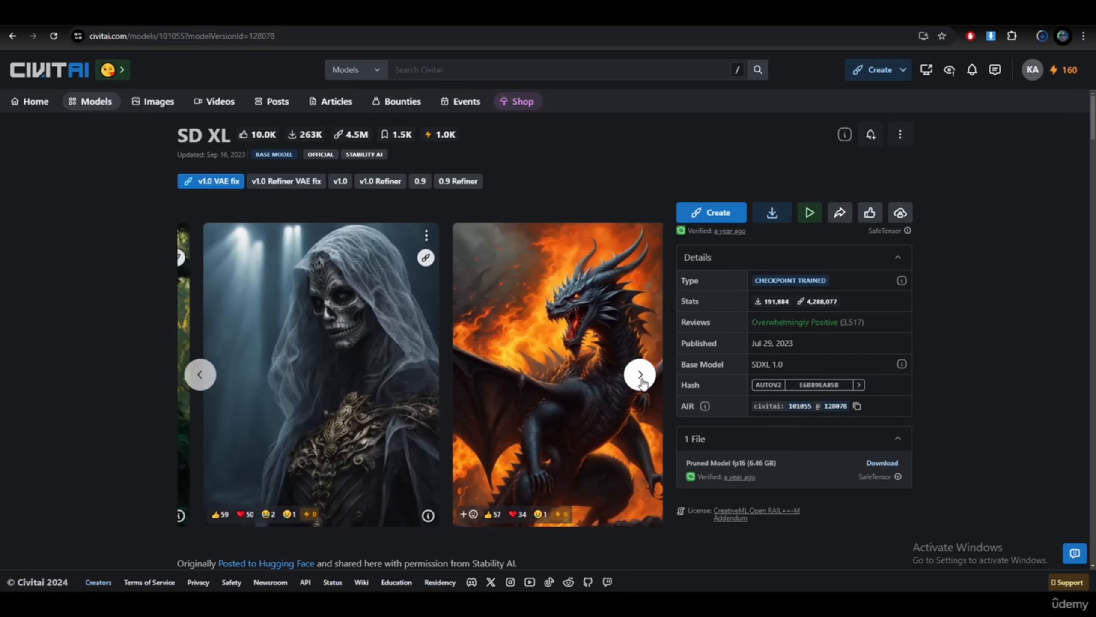
pyautogui.click(640, 375)
pyautogui.click(641, 375)
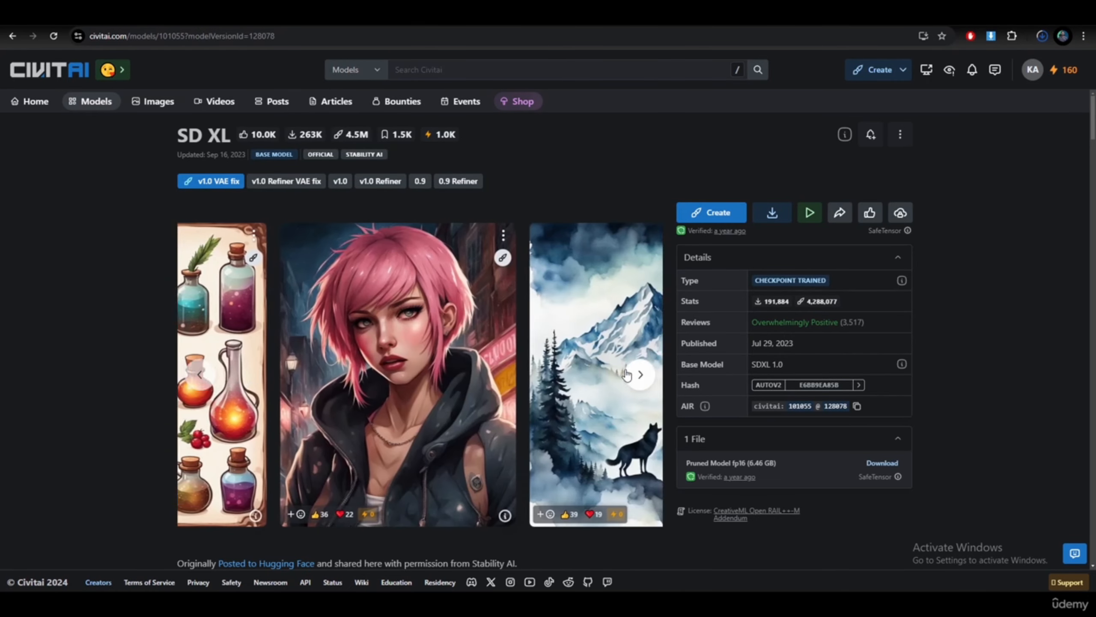
pyautogui.scroll(-3, 619, 367)
pyautogui.click(640, 204)
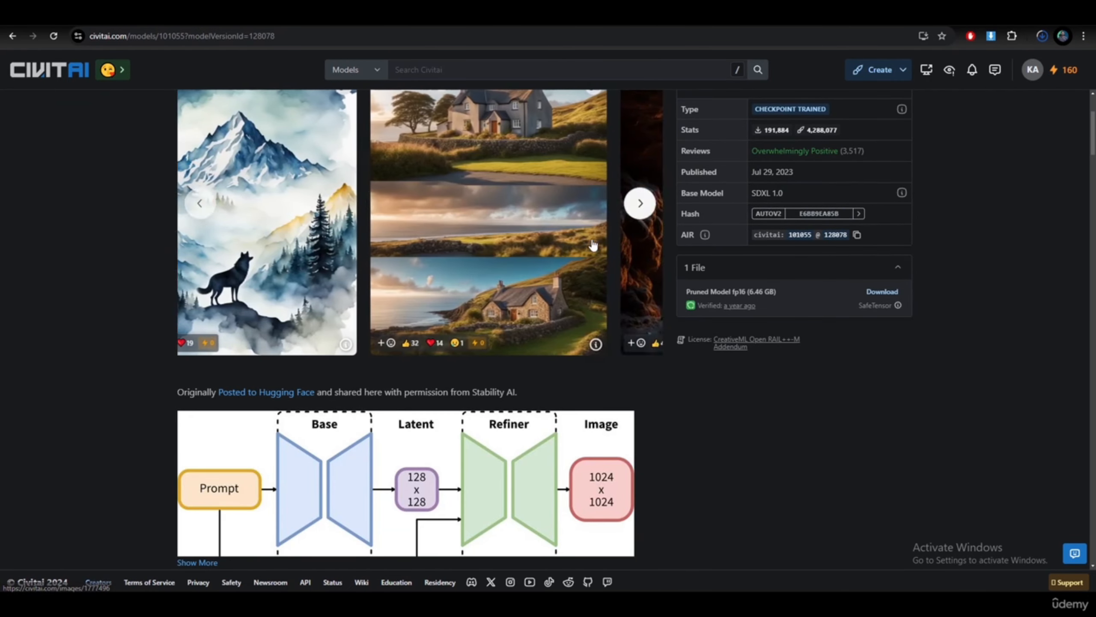
pyautogui.click(593, 242)
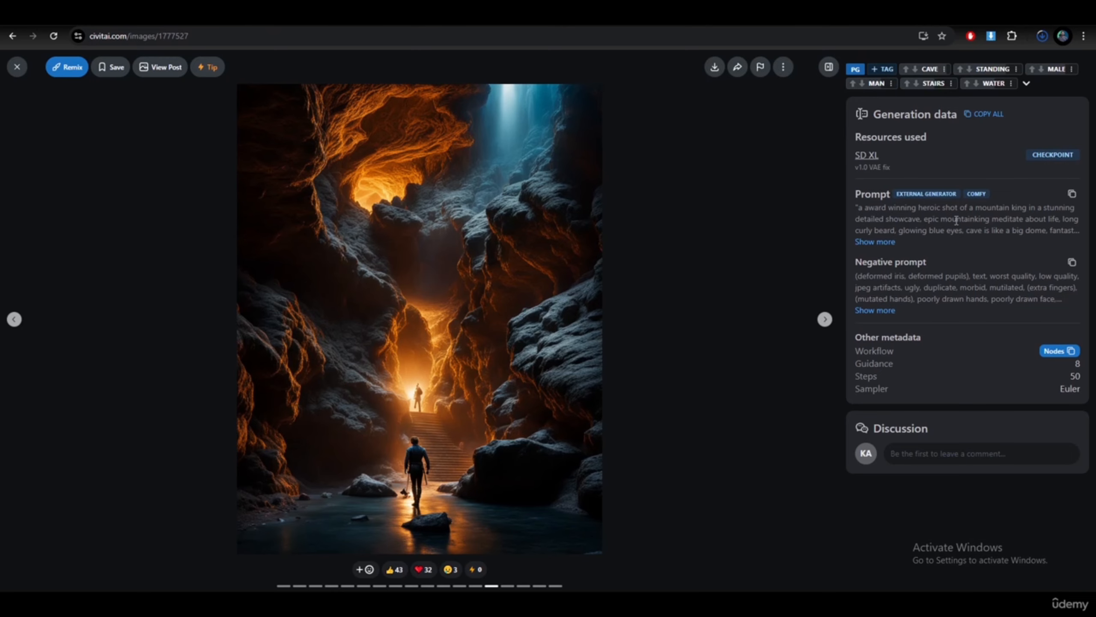
# - Copy the cave image's full mountain king prompt and replace the Fooocus prompt with it
pyautogui.click(875, 241)
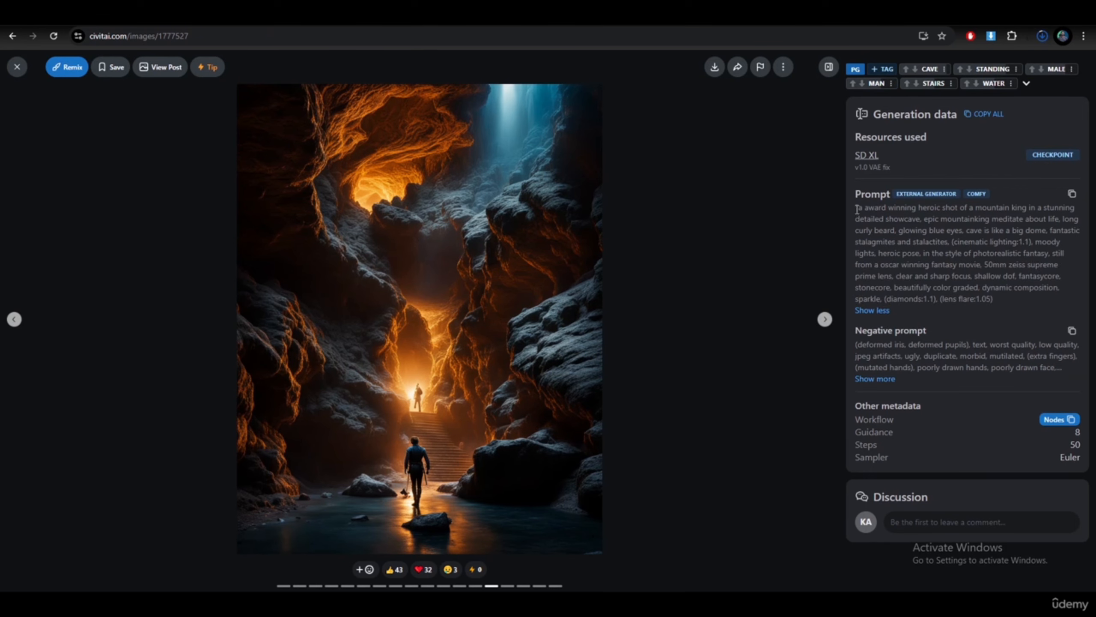
pyautogui.moveTo(857, 209); pyautogui.dragTo(1007, 304)
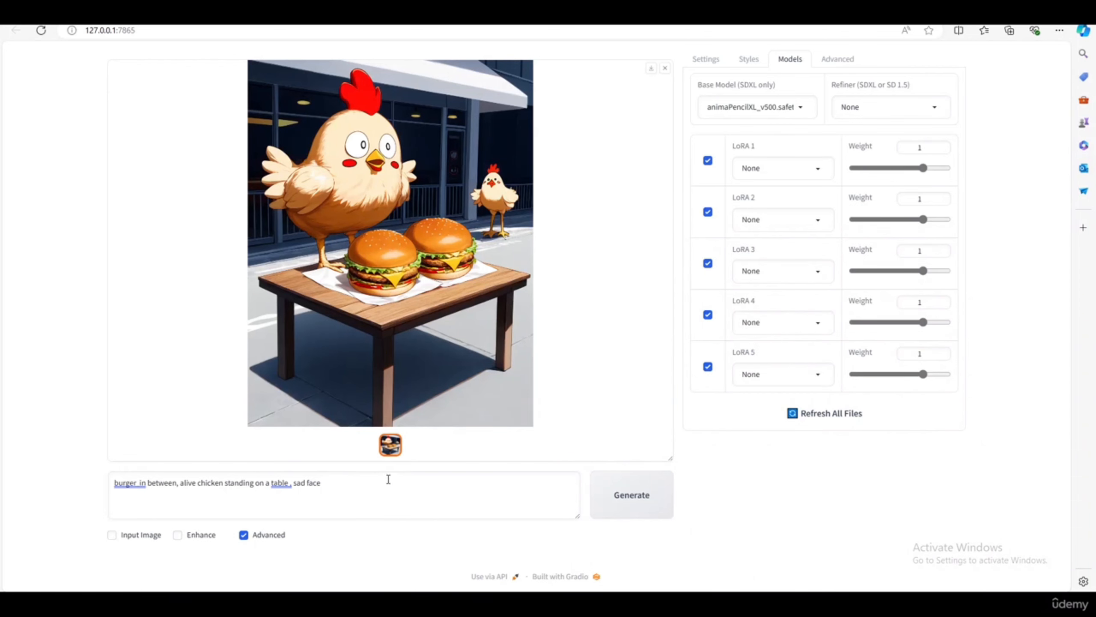
pyautogui.click(389, 479)
pyautogui.hotkey('ctrl', 'a')
pyautogui.write('"a award winning heroic shot of a mountain king in a stunning detailed showcave, epic mountainking meditate about life, long curly beard, glowing blue eyes, cave is like a big dome, fantastic stalagmites and stalactites, (cinematic lighting:1.1), moody lights, heroic pose, in the style of photorealistic fantasy, still from a oscar winning fantasy movie, 50mm zeiss supreme prime lens, clear and sharp focus, shallow dof, fantasycore, stonecore, beautifully color graded, dynamic composition, sparkle, (diamonds:1.1), (lens flare:1.05)')
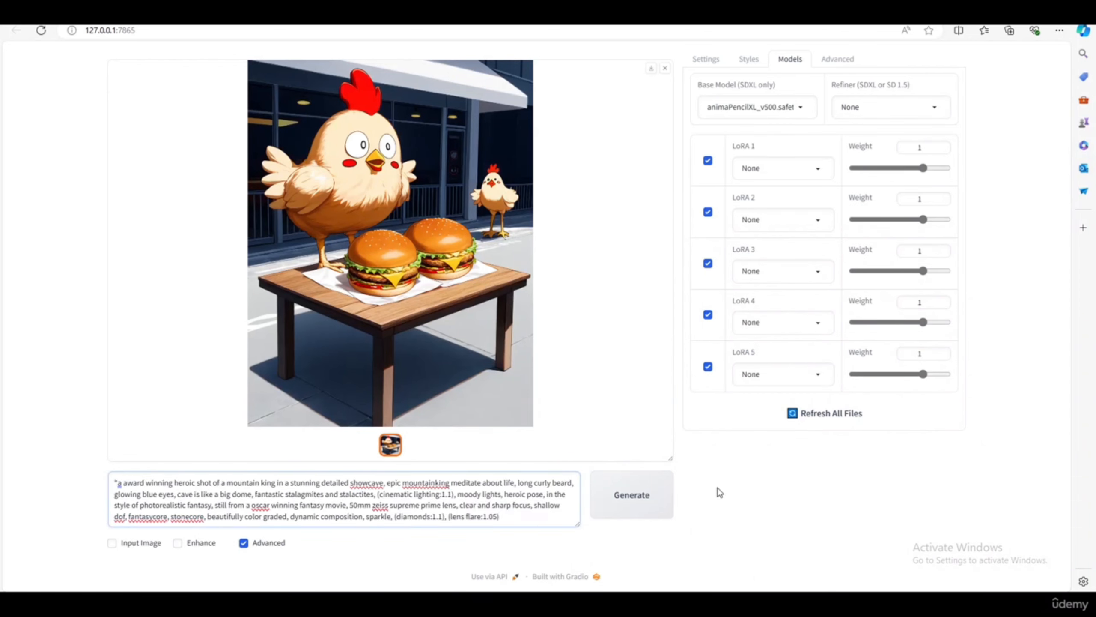
# - Try the sd_xl_base_1.0_0.9vae base model and load the initial preset
pyautogui.click(755, 107)
pyautogui.click(743, 269)
pyautogui.click(706, 58)
pyautogui.click(739, 109)
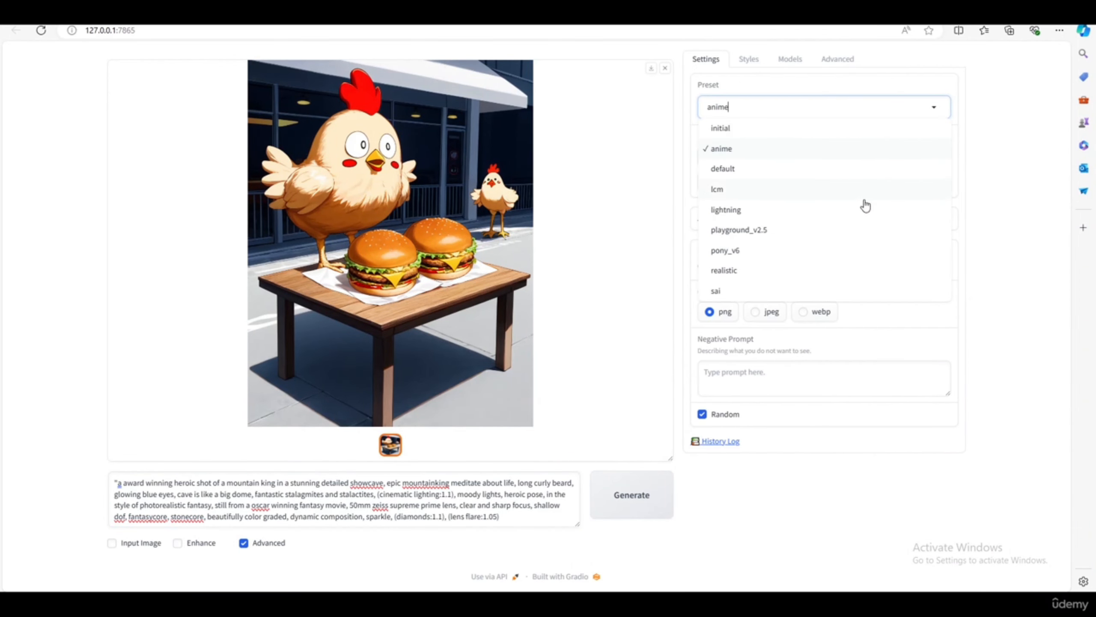
pyautogui.click(790, 128)
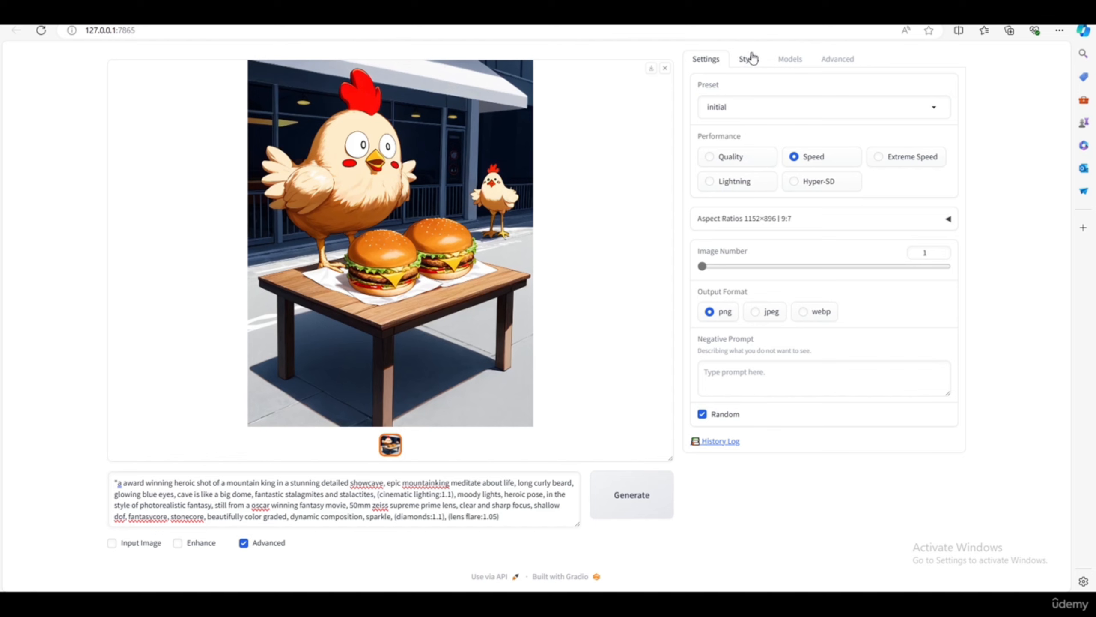
# - Clear the Fooocus V2, Fooocus Sharp and Fooocus Enhance styles
pyautogui.click(749, 59)
pyautogui.click(702, 114)
pyautogui.click(702, 138)
pyautogui.click(833, 114)
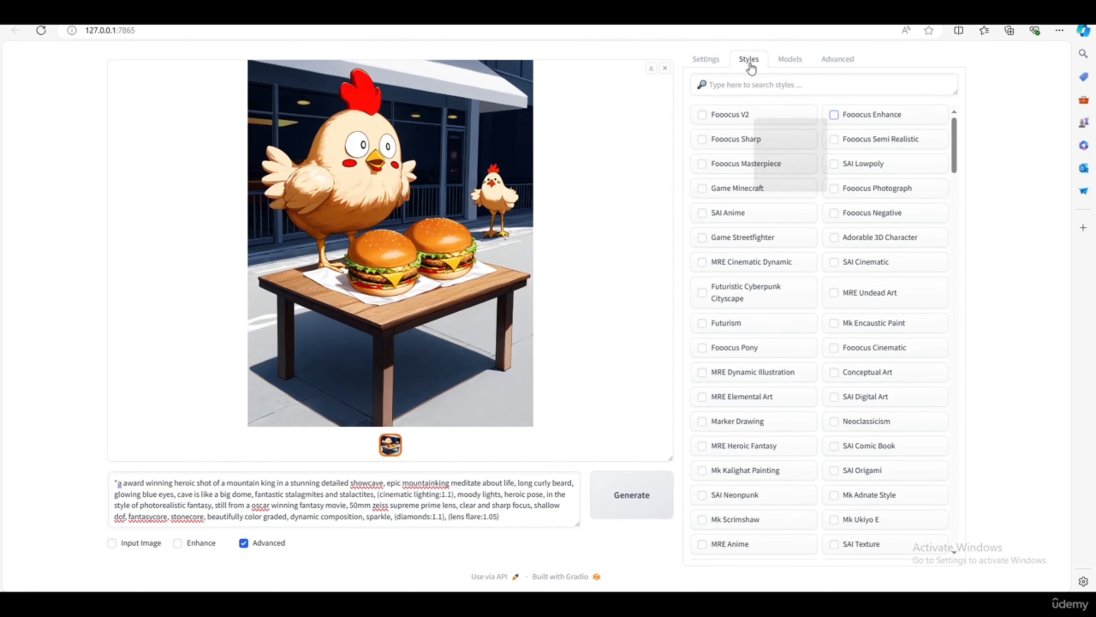
# - Check the base model and LoRA 1 selections without changing them, and generate the mountain king image
pyautogui.click(790, 59)
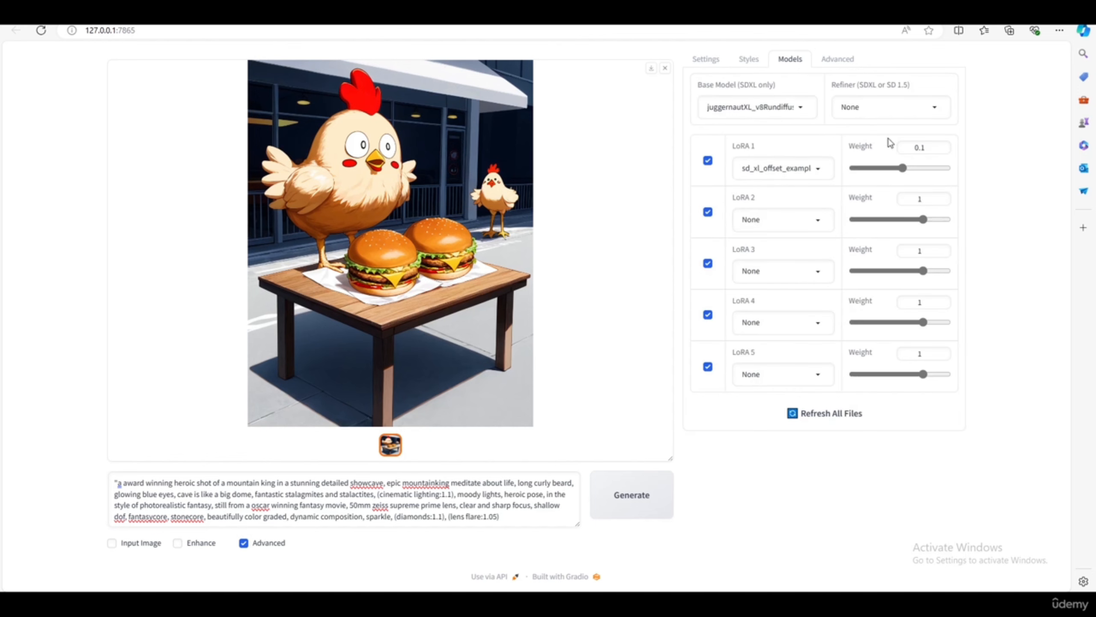
pyautogui.click(777, 164)
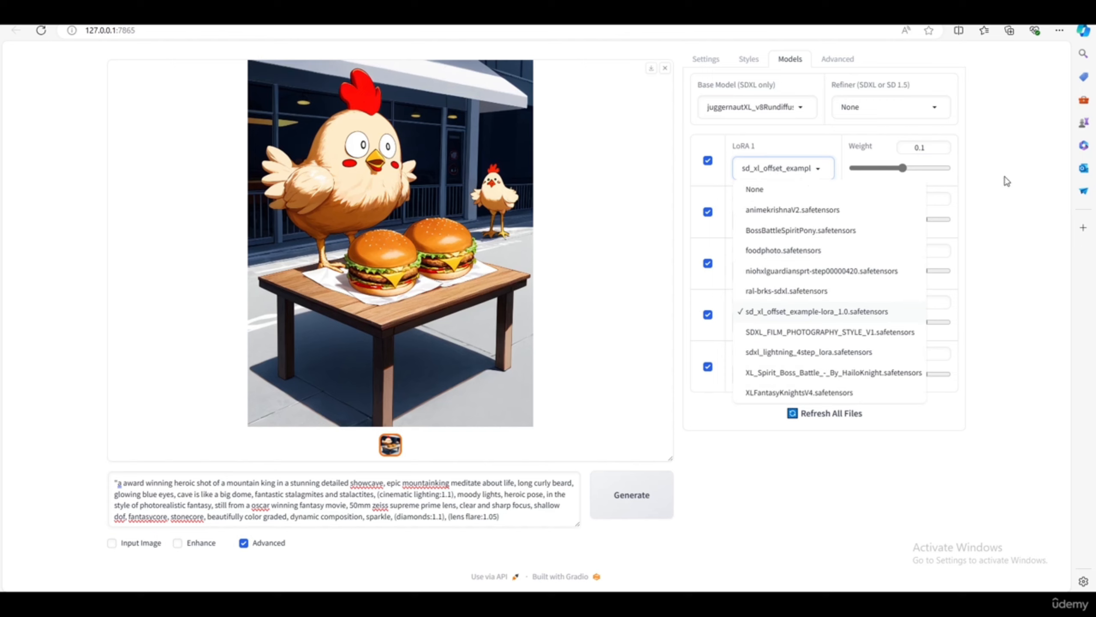
pyautogui.click(1018, 149)
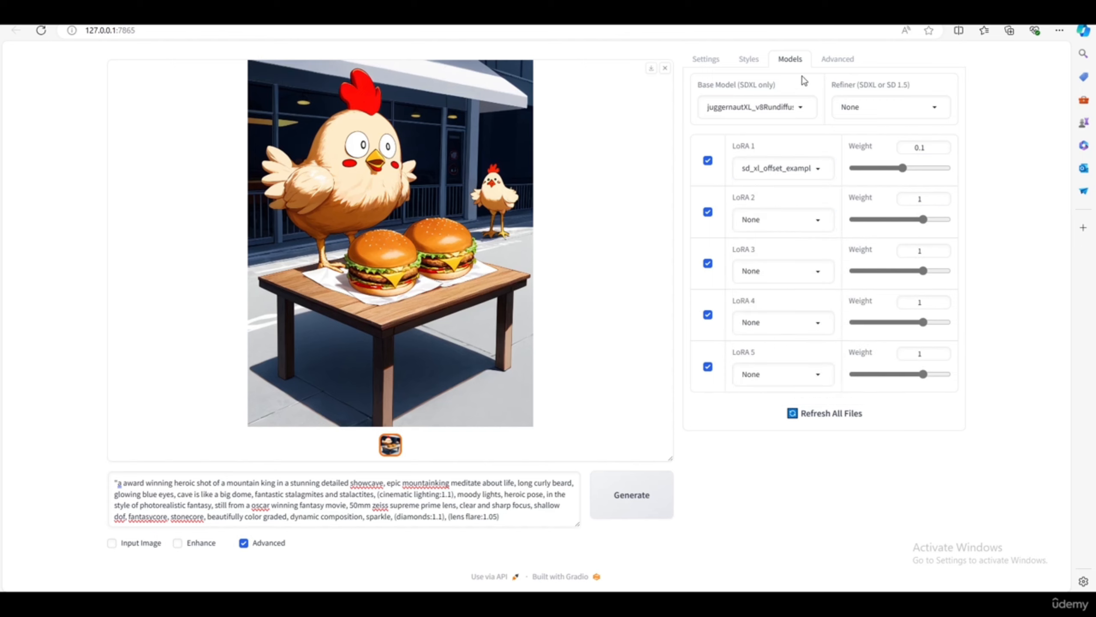
pyautogui.click(625, 511)
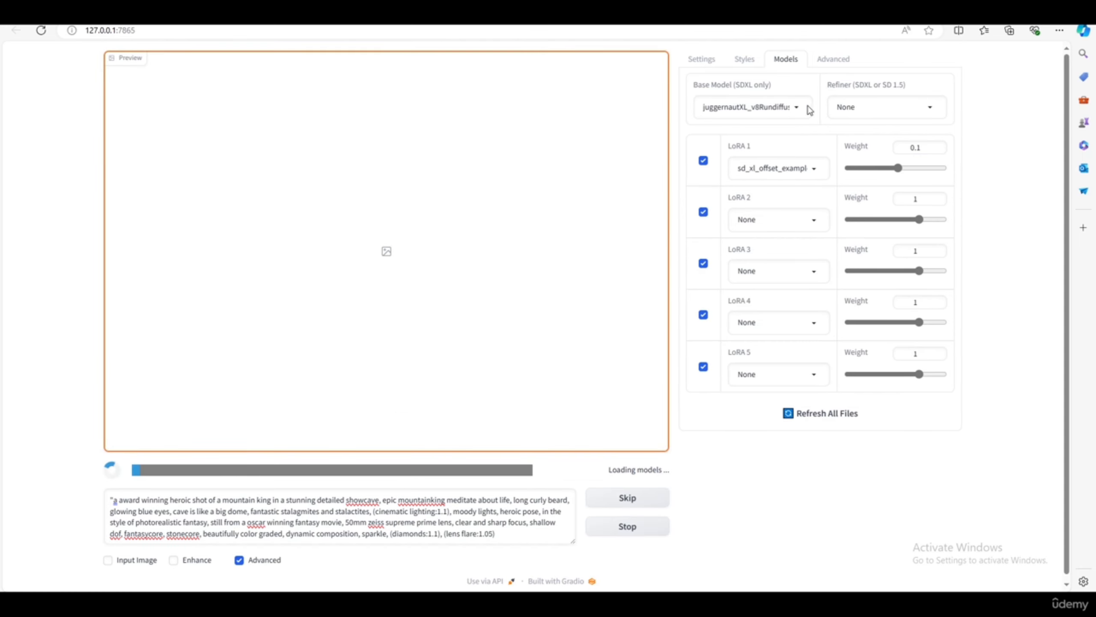
pyautogui.click(790, 107)
pyautogui.click(1005, 206)
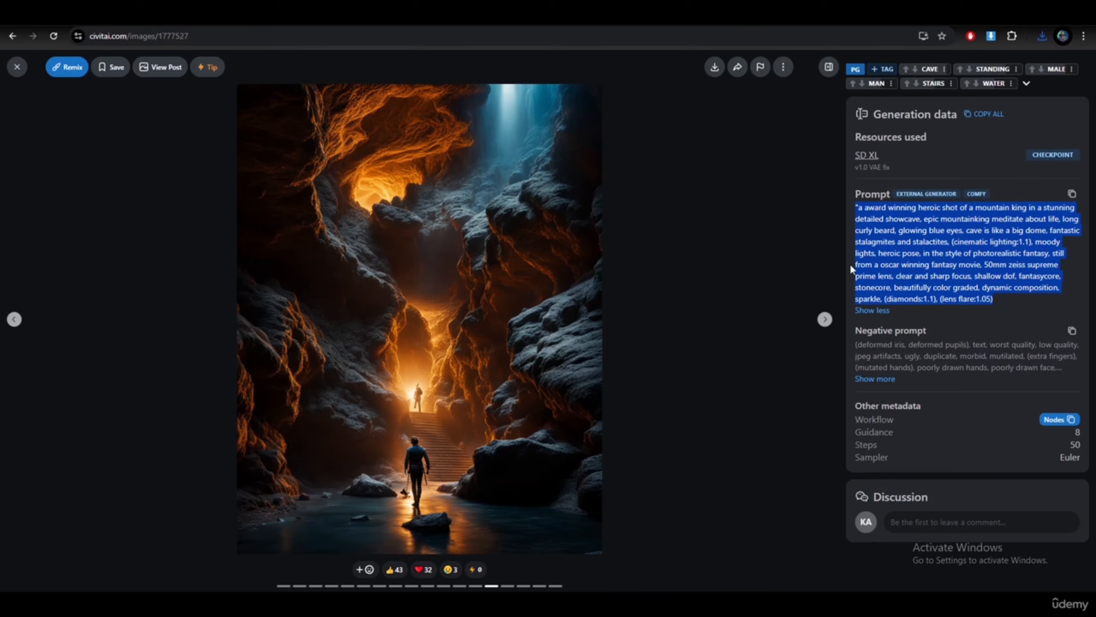
# - Copy the cave image's full negative prompt from Civitai into the Fooocus negative prompt, generate the image and view the result enlarged
pyautogui.click(875, 378)
pyautogui.moveTo(855, 332); pyautogui.dragTo(980, 415)
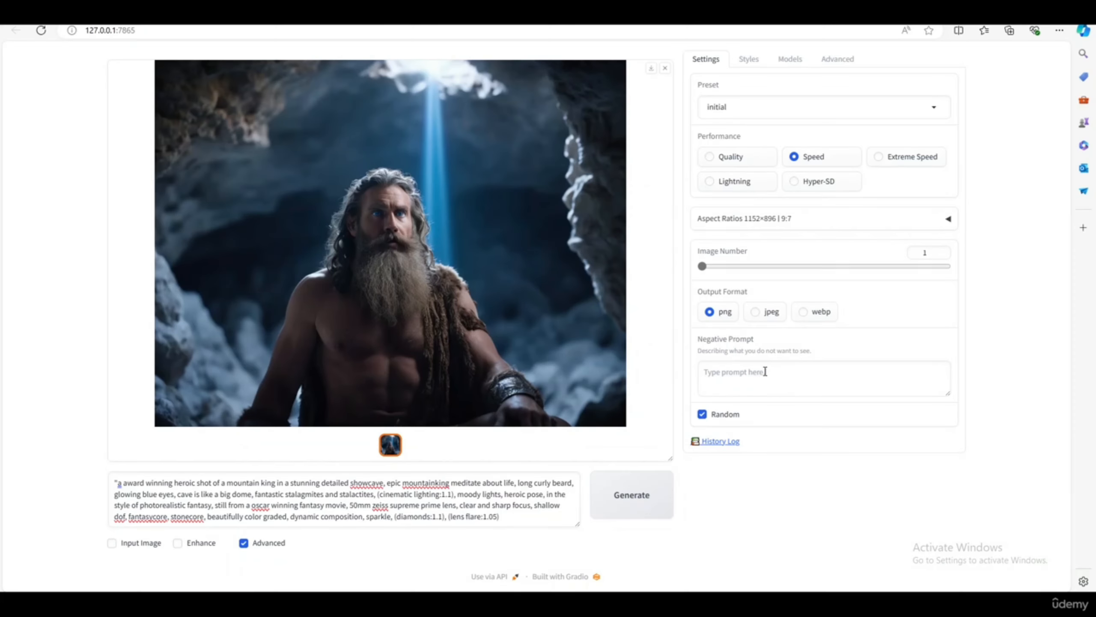
pyautogui.click(769, 371)
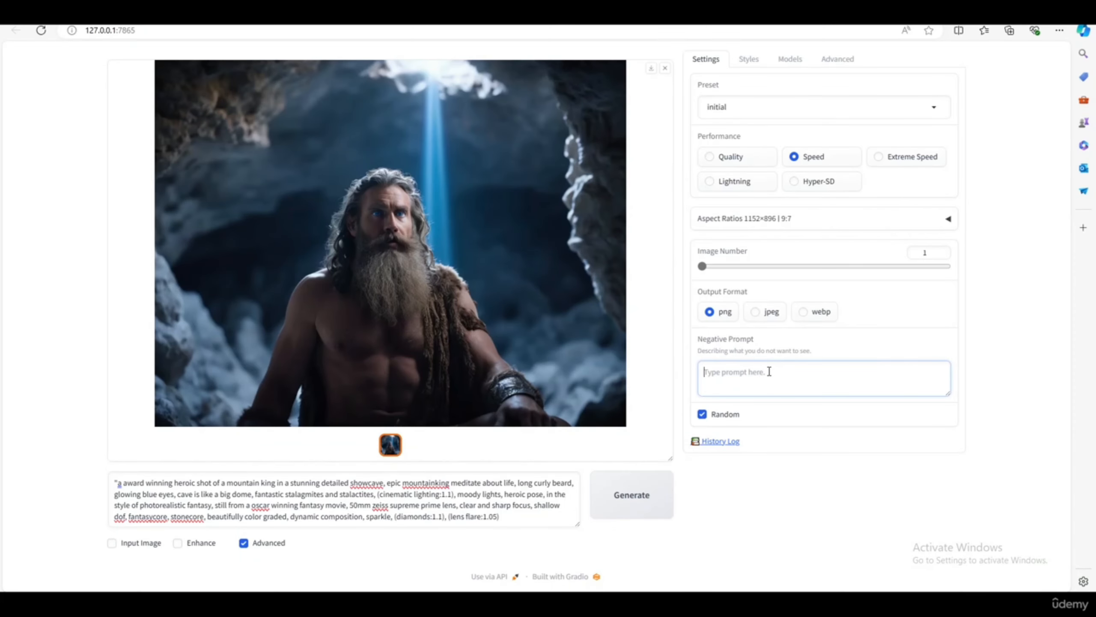
pyautogui.write('"a award winning heroic shot of a mountain king in a stunning detailed showcave, epic mountainking meditate about life, long curly beard, glowing blue eyes, cave is like a big dome, fantastic stalagmites and stalactites, (cinematic lighting:1.1), moody lights, heroic pose, in the style of photorealistic fantasy, still from a oscar winning fantasy movie, 50mm zeiss supreme prime lens, clear and sharp focus, shallow dof, fantasycore, stonecore, beautifully color graded, dynamic composition, sparkle, (diamonds:1.1), (lens flare:1.05)')
pyautogui.click(609, 513)
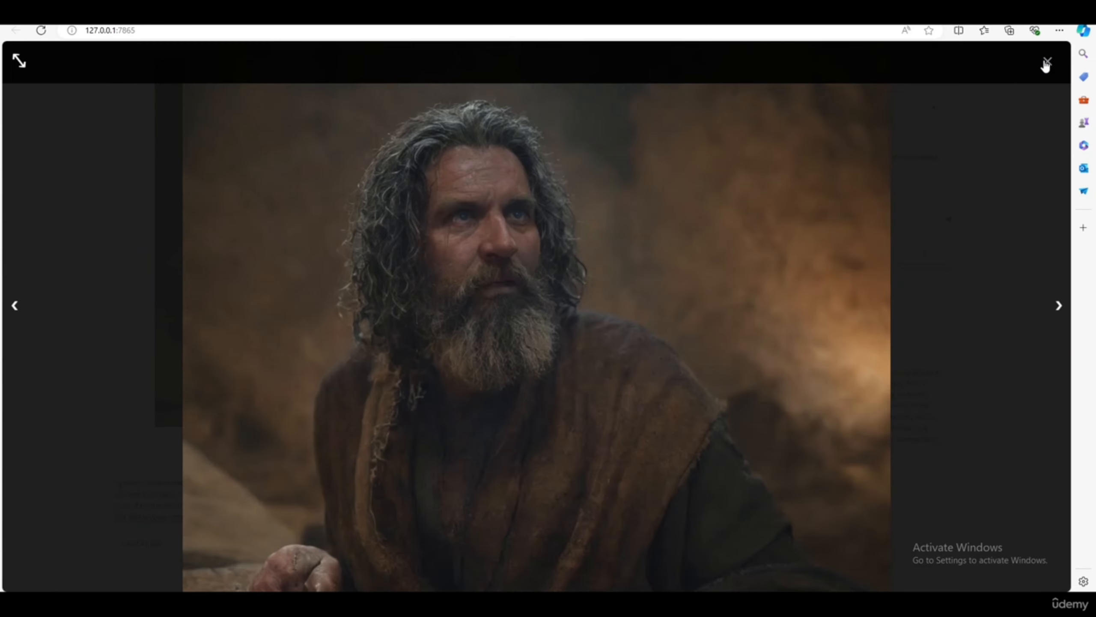
pyautogui.click(1044, 60)
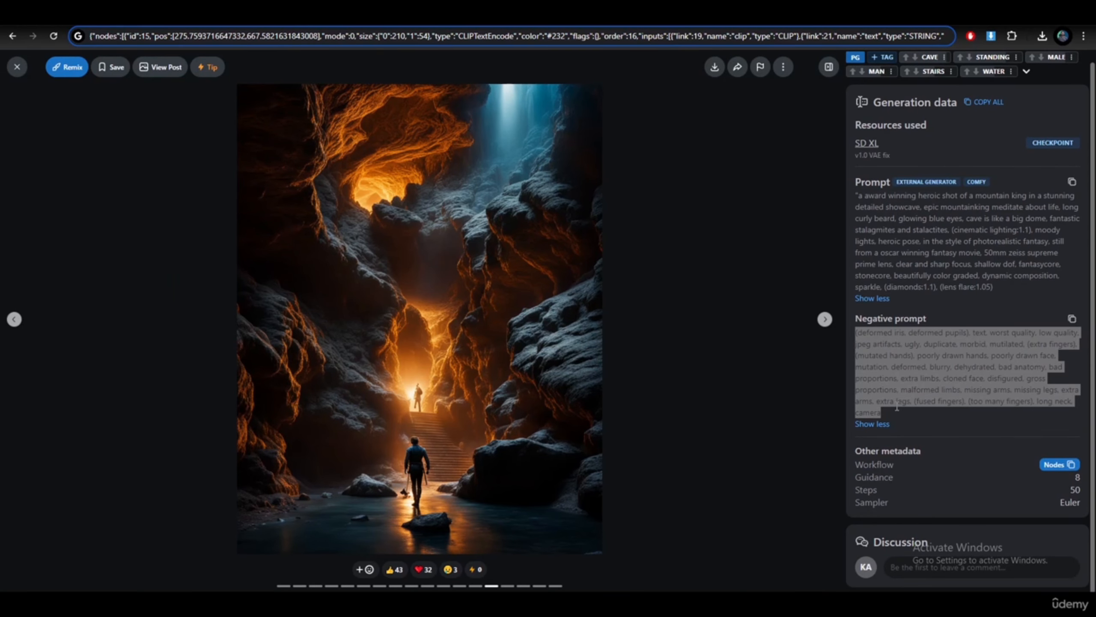
# - Return to the cave image on Civitai and examine its prompt and negative prompt
pyautogui.moveTo(856, 207); pyautogui.dragTo(1039, 309)
pyautogui.click(916, 367)
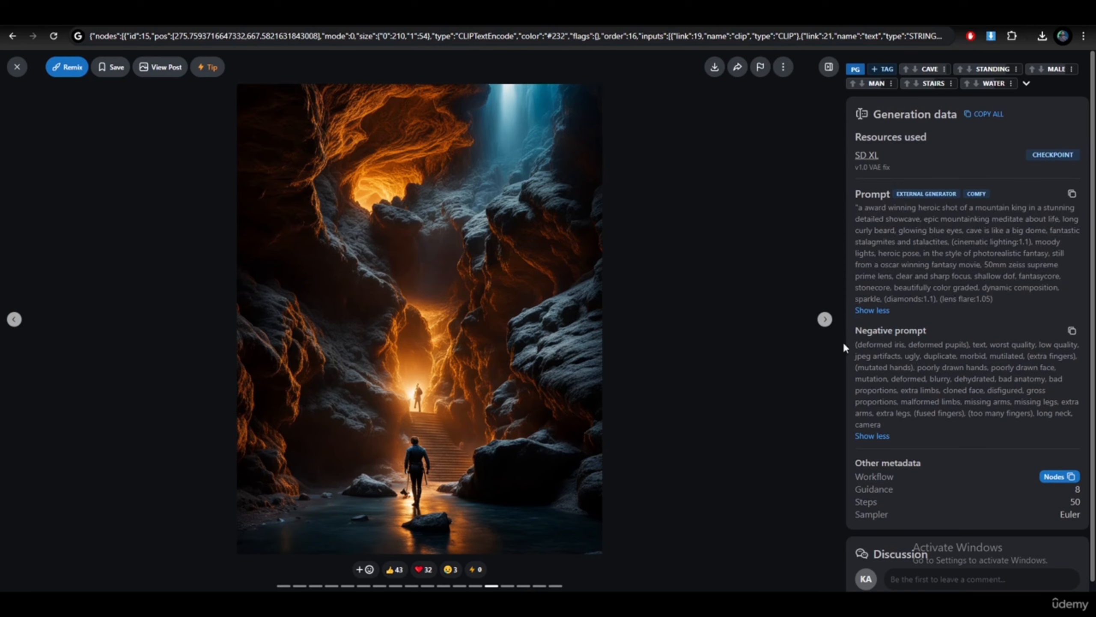
pyautogui.moveTo(846, 348); pyautogui.dragTo(1005, 436)
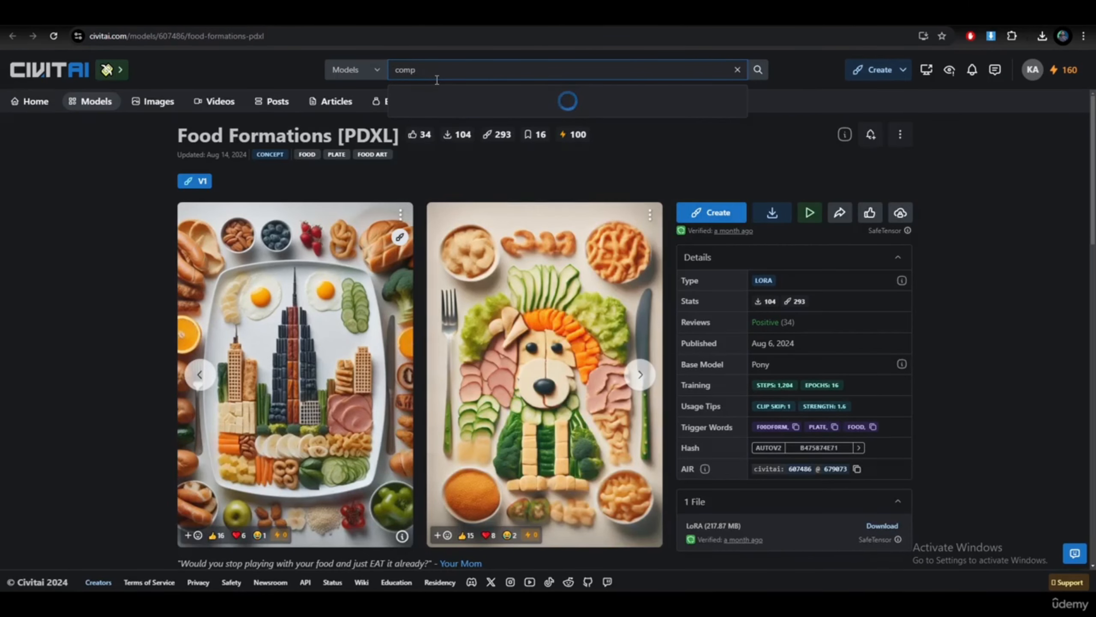
# - Search Civitai models for "comfy ui" and browse the results
pyautogui.write('y ui')
pyautogui.press('Return')
pyautogui.scroll(-3, 344, 361)
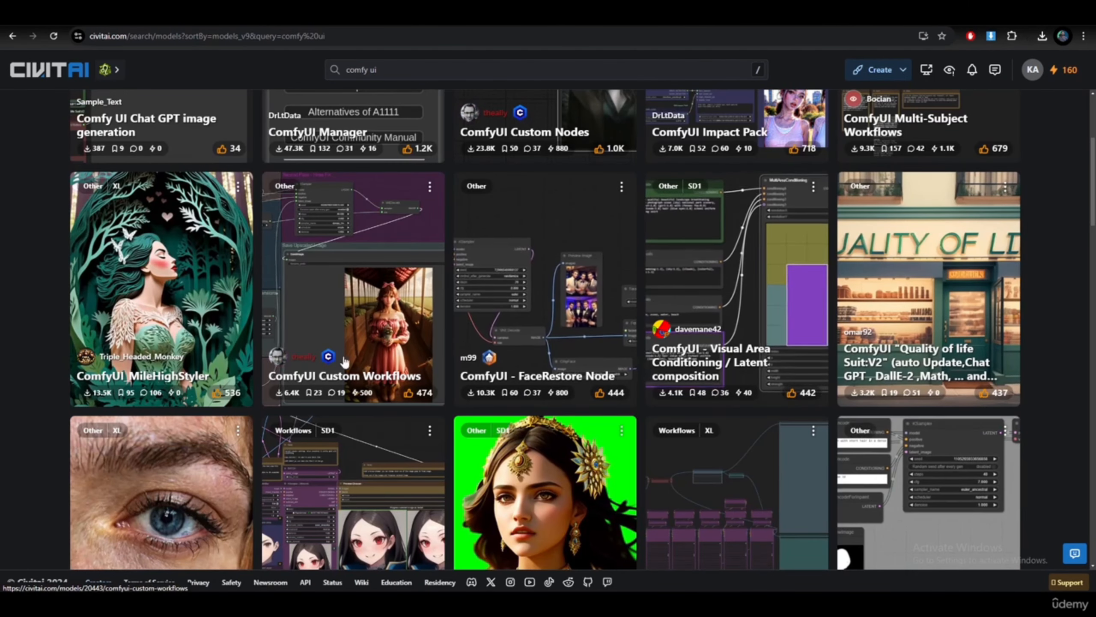
pyautogui.scroll(-9, 343, 362)
pyautogui.scroll(10, 917, 446)
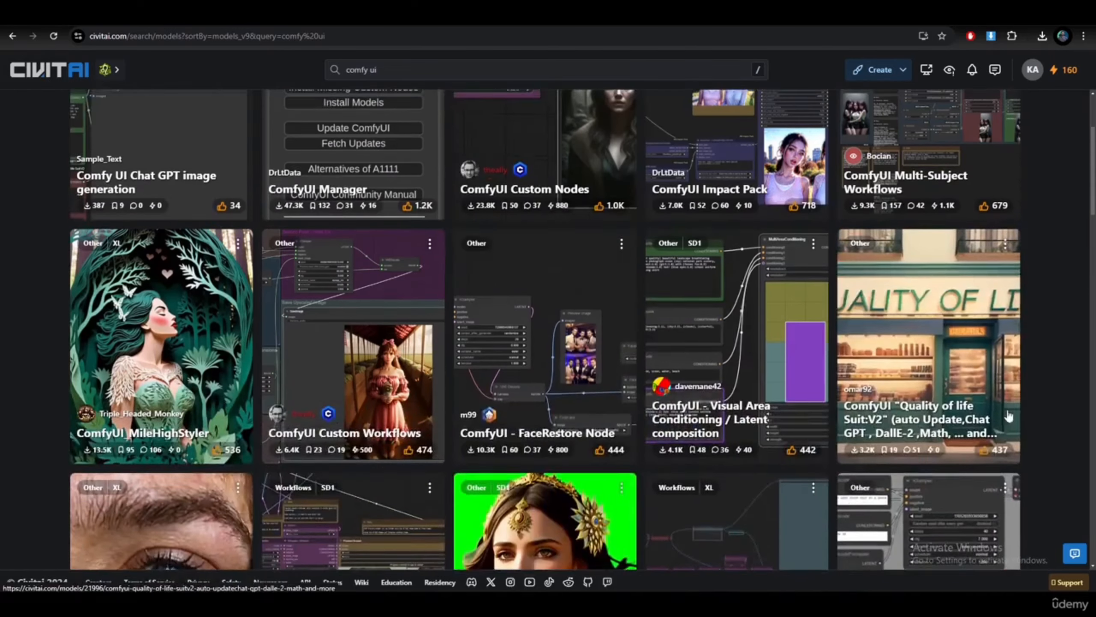
# - Switch to Fooocus, refresh the model files, choose FoodPets.safetensors as LoRA 1 and set the base model to sd_xl_base_1.0_0.9vae.safetensors
pyautogui.scroll(3, 1009, 416)
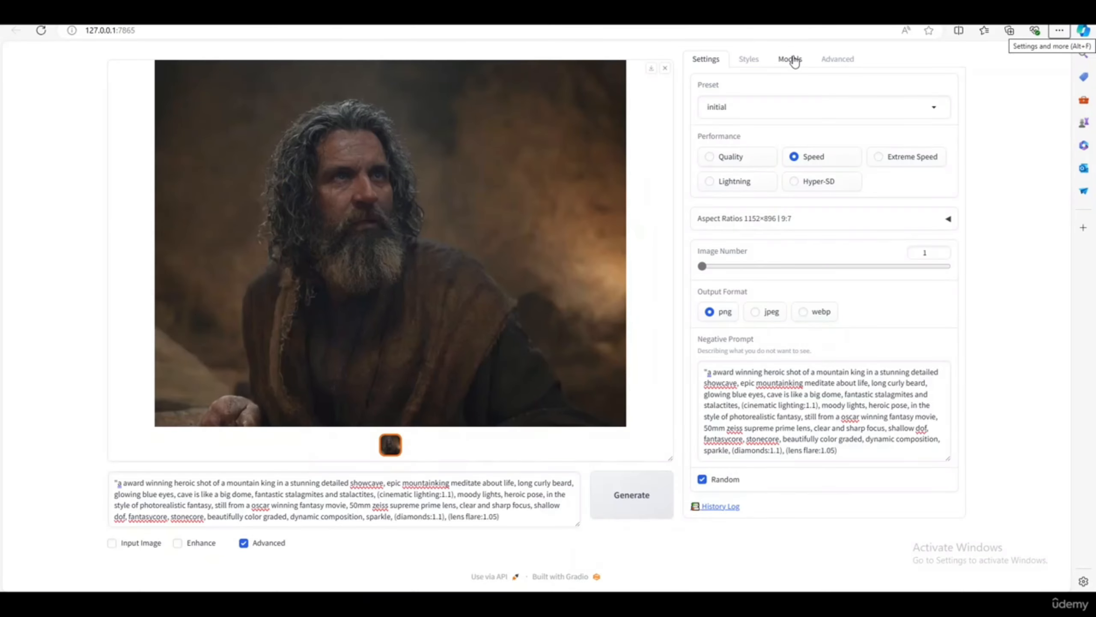
pyautogui.click(790, 59)
pyautogui.click(817, 169)
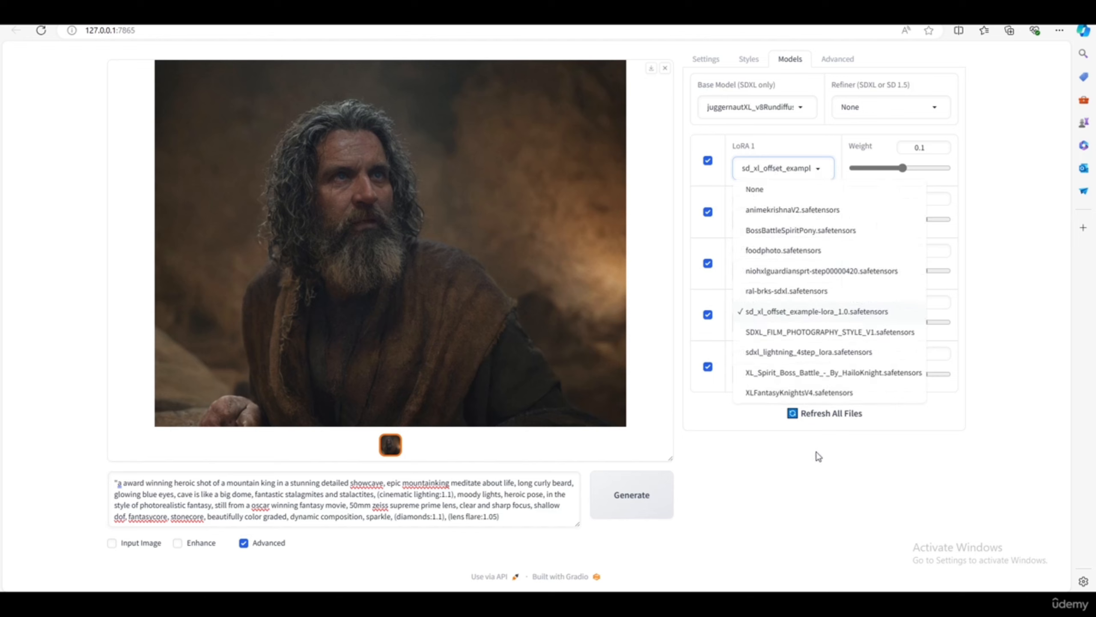
pyautogui.click(817, 415)
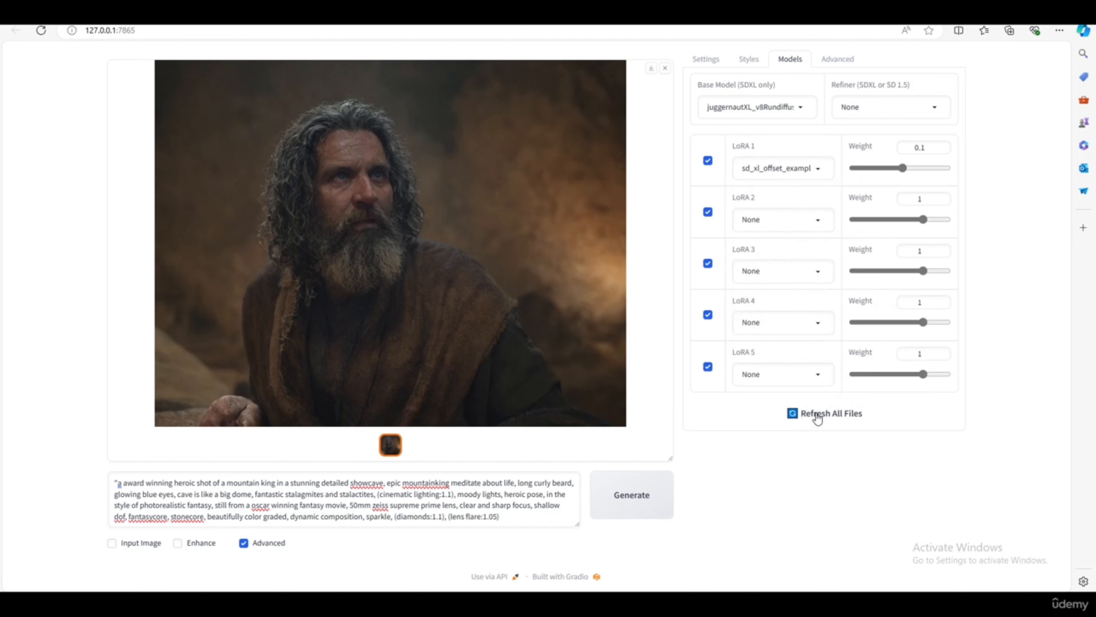
pyautogui.click(805, 167)
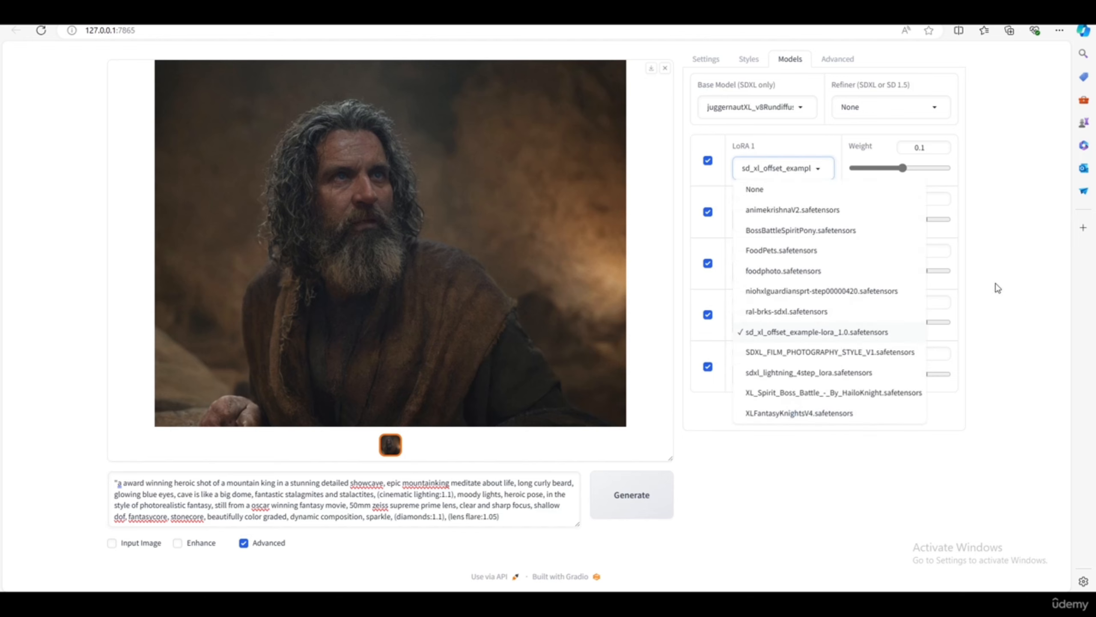
pyautogui.click(782, 251)
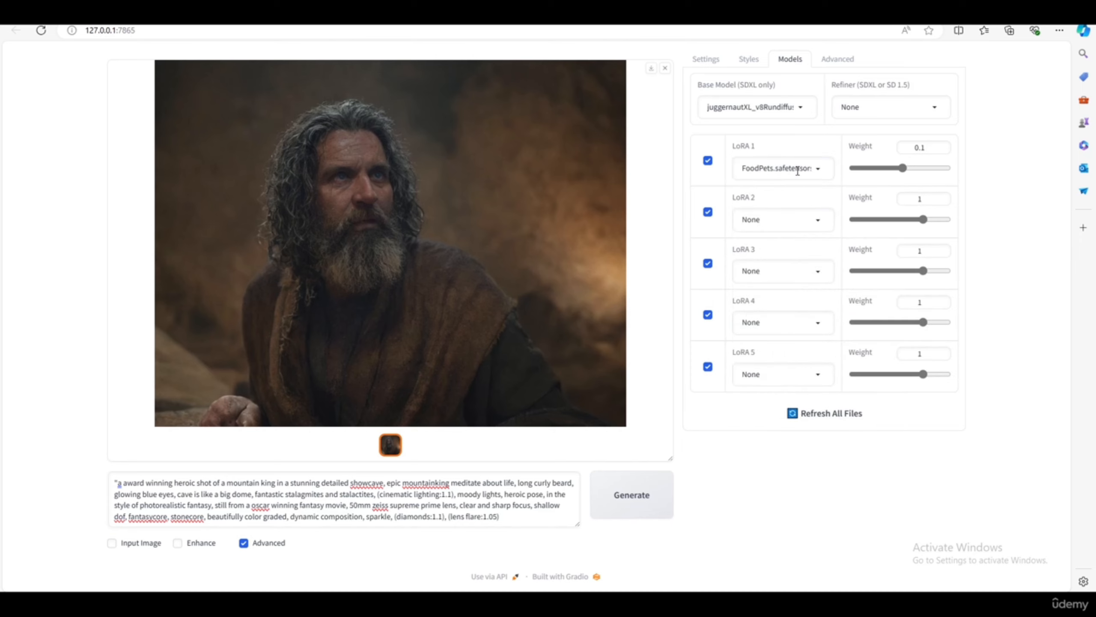
pyautogui.click(739, 111)
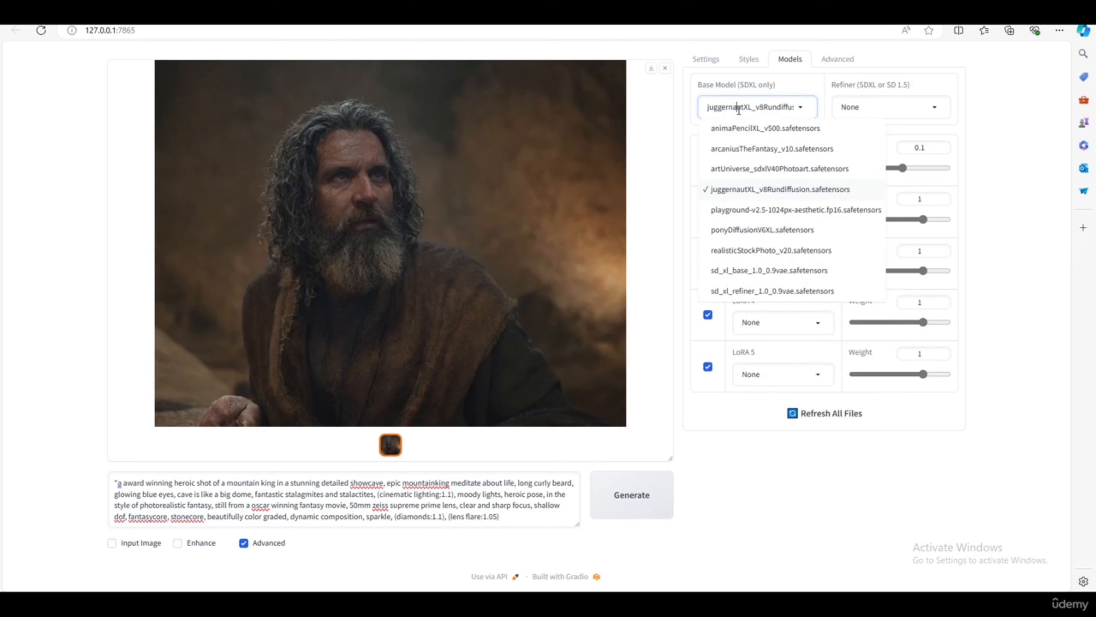
pyautogui.click(752, 271)
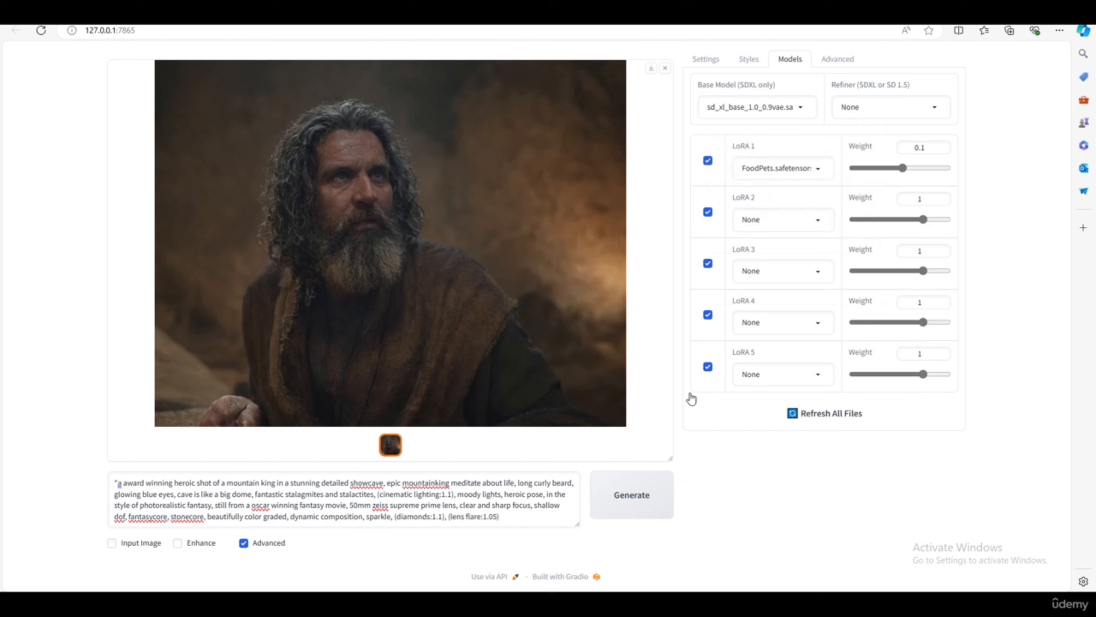
# - Replace the prompt with "cat made of noodles" and generate the image
pyautogui.click(336, 515)
pyautogui.hotkey('ctrl', 'a')
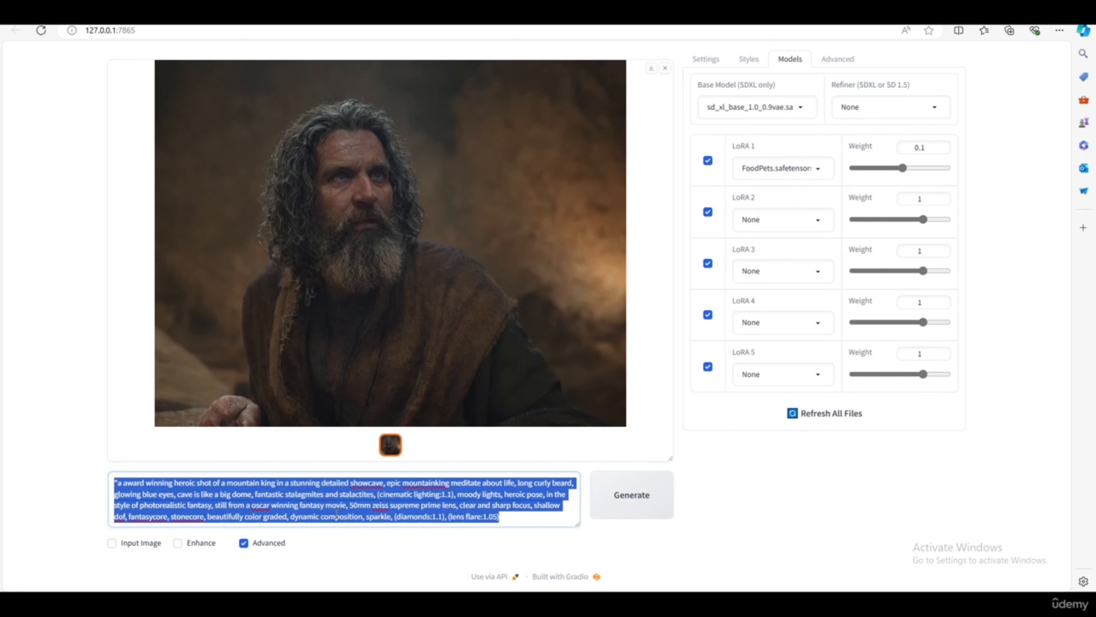
pyautogui.write('cat made of noo')
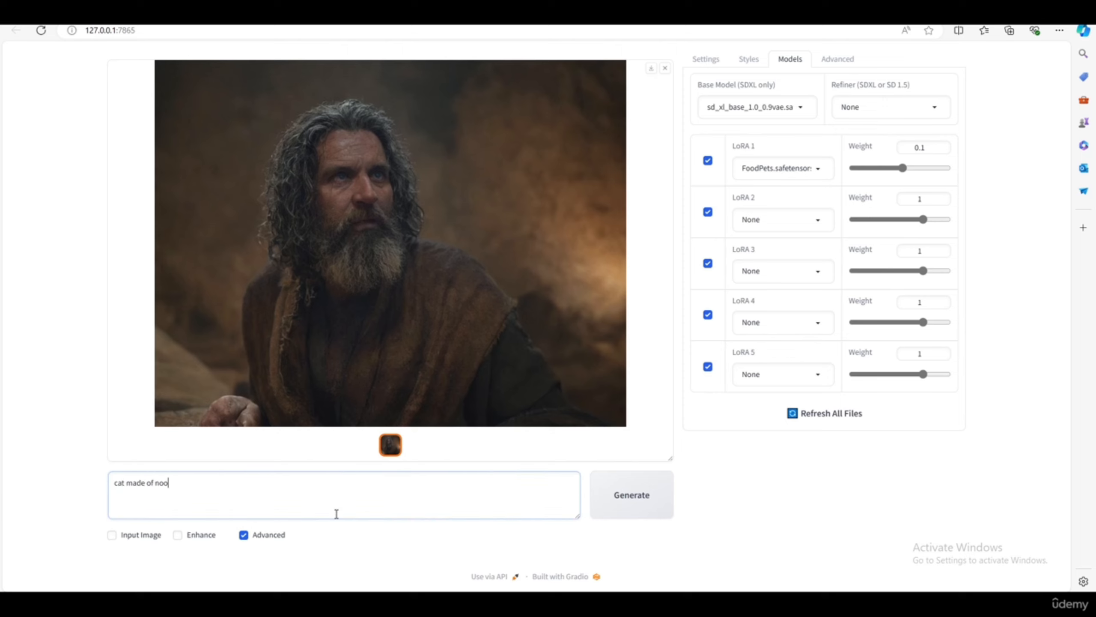
pyautogui.write('dles')
pyautogui.click(632, 494)
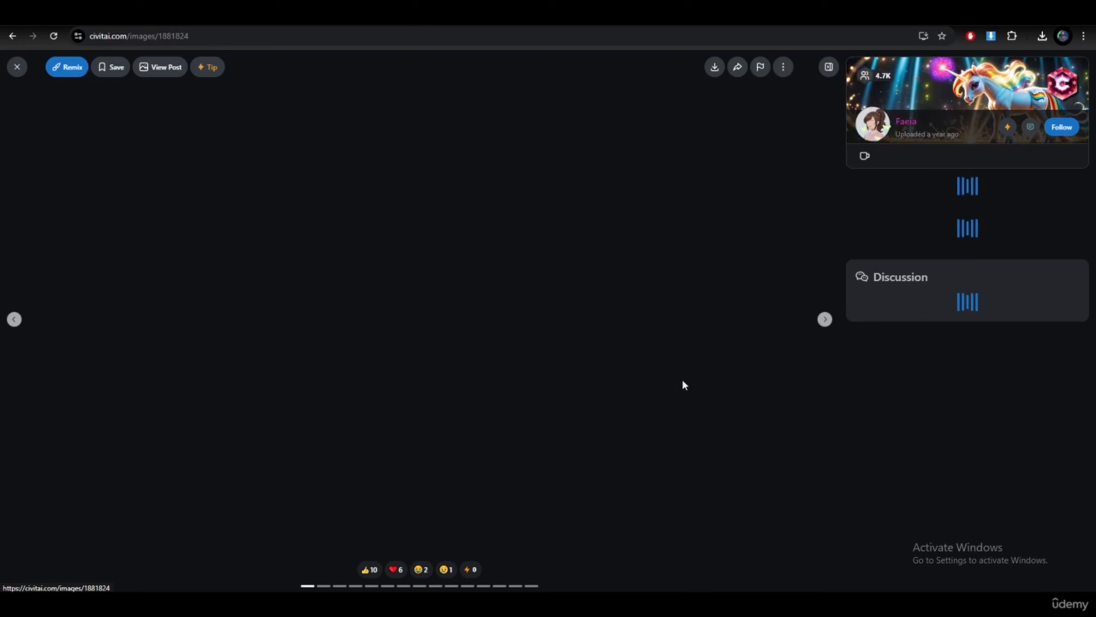
# - Copy the anthropomorphic kitty ramen noodle prompt from Civitai into the Fooocus prompt, clear the negative prompt and generate the image
pyautogui.moveTo(856, 389); pyautogui.dragTo(1036, 392)
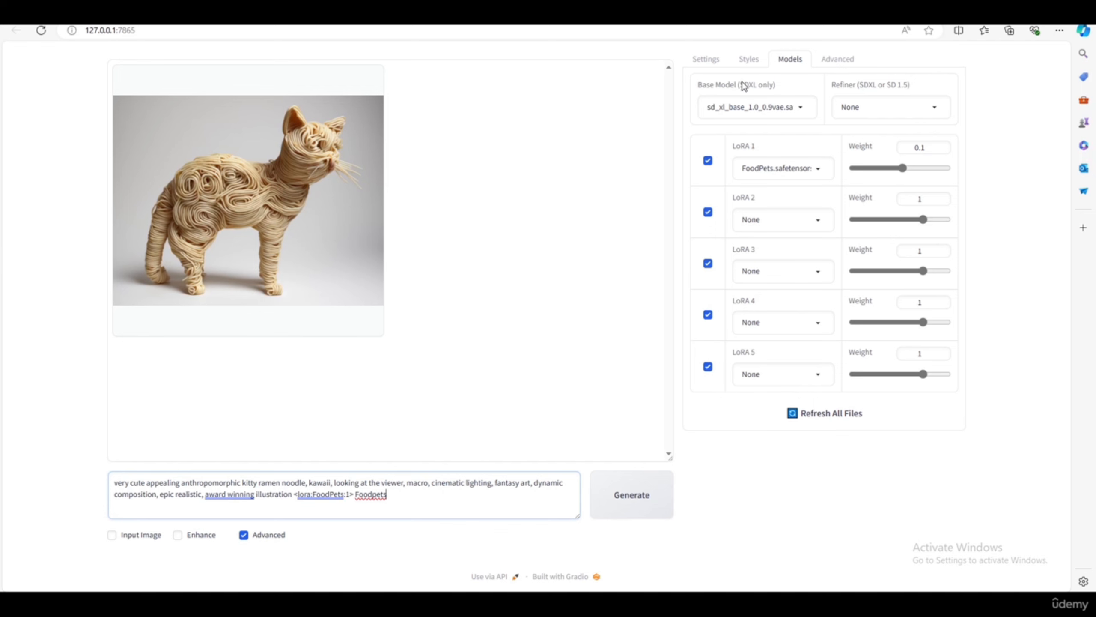
pyautogui.click(706, 59)
pyautogui.click(760, 425)
pyautogui.hotkey('ctrl', 'a')
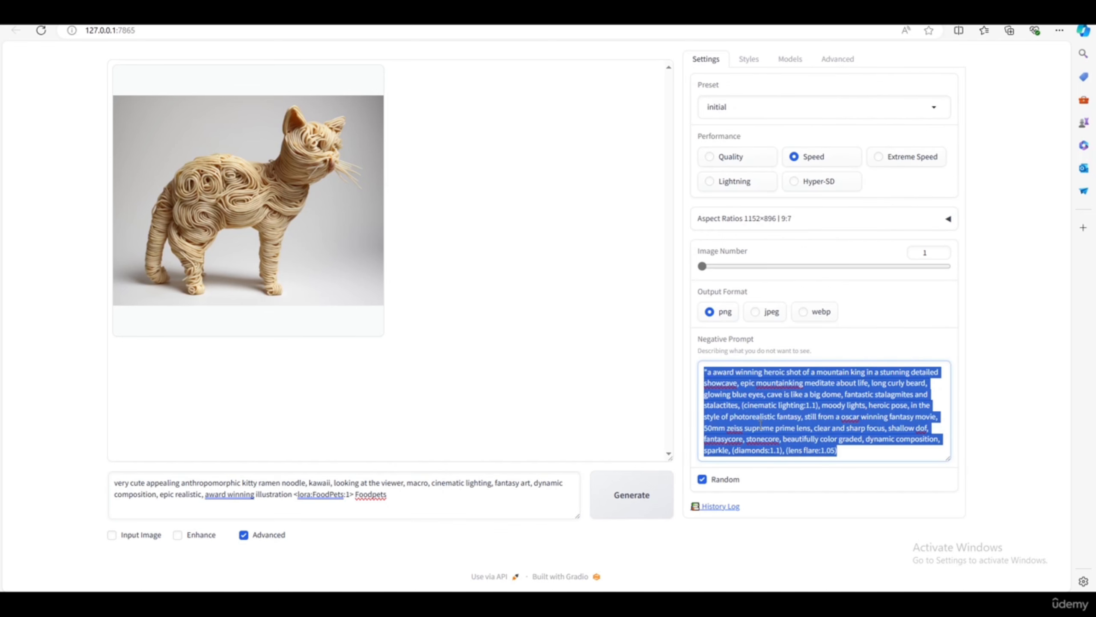
pyautogui.press('BackSpace')
pyautogui.click(632, 494)
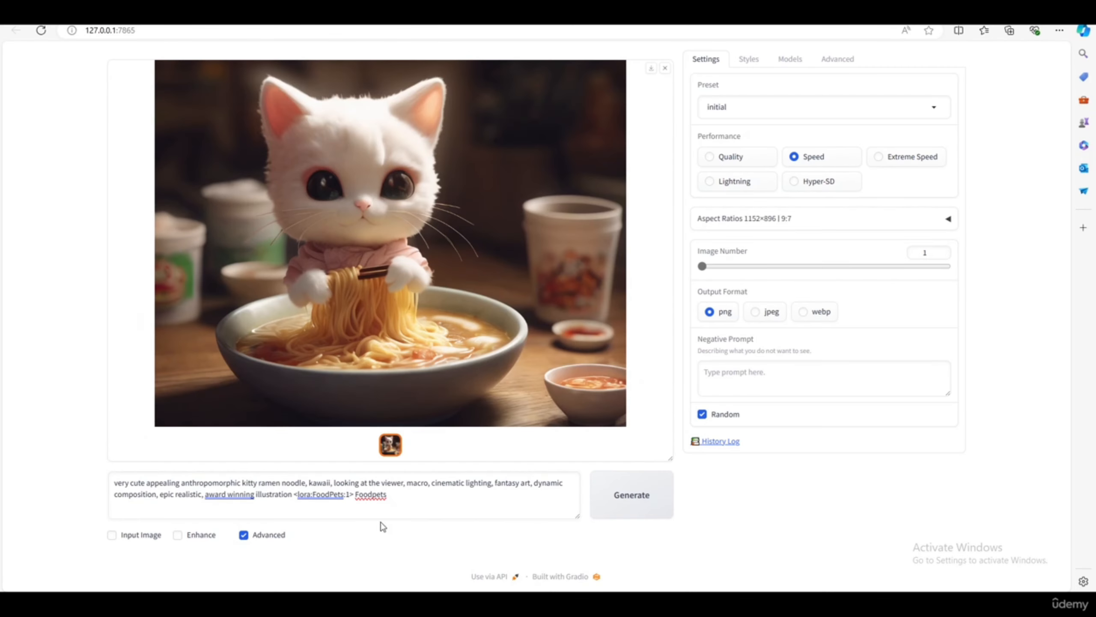
# - Replace the prompt with the "very cute appealing anthropomorphic cute tomato pig" prompt, including <lora:FoodPets:0.7> and Foodpets
pyautogui.click(392, 502)
pyautogui.hotkey('ctrl', 'a')
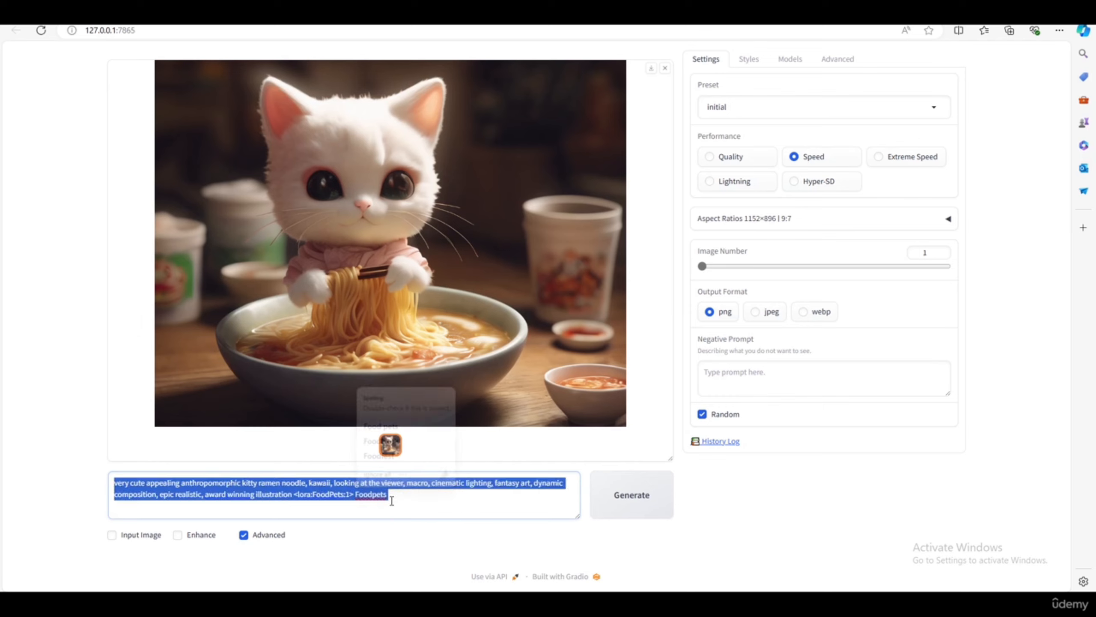
pyautogui.write('very cute appealing anthropomorphic cute tomato pig, kawaii, looking at the viewer, macro, cinematic lighting, fantasy art, dynamic composition, epic realistic, award winning illustration <lora:FoodPets:0.7> Foodpets')
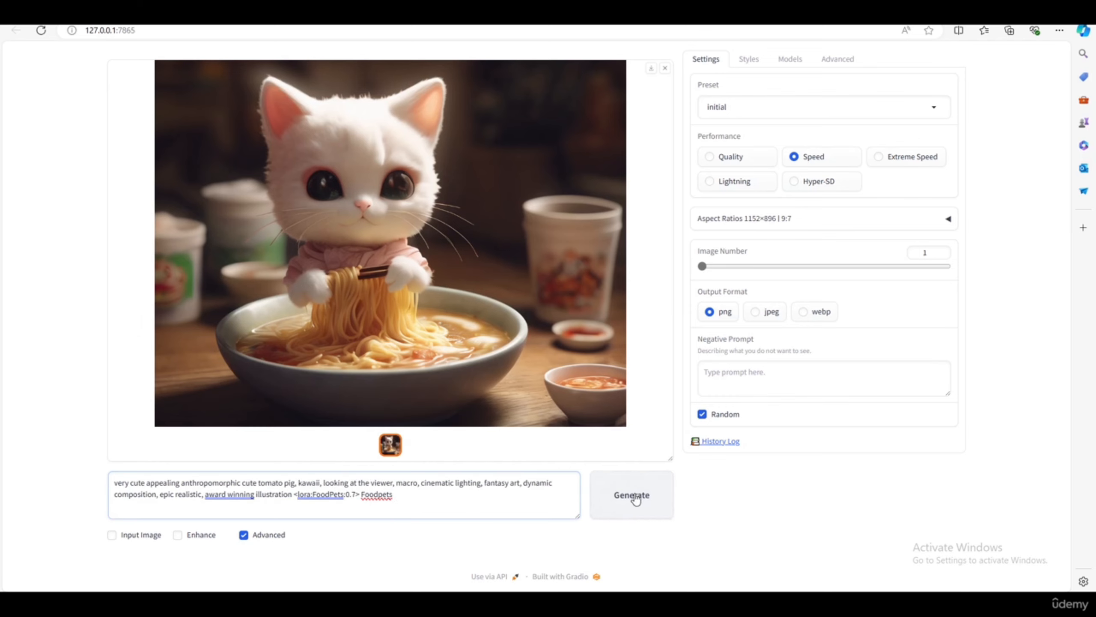
# - Set the LoRA 1 weight to 0.8, keep the sd_xl_base_1.0_0.9vae base model, and generate the tomato pig image
pyautogui.click(828, 63)
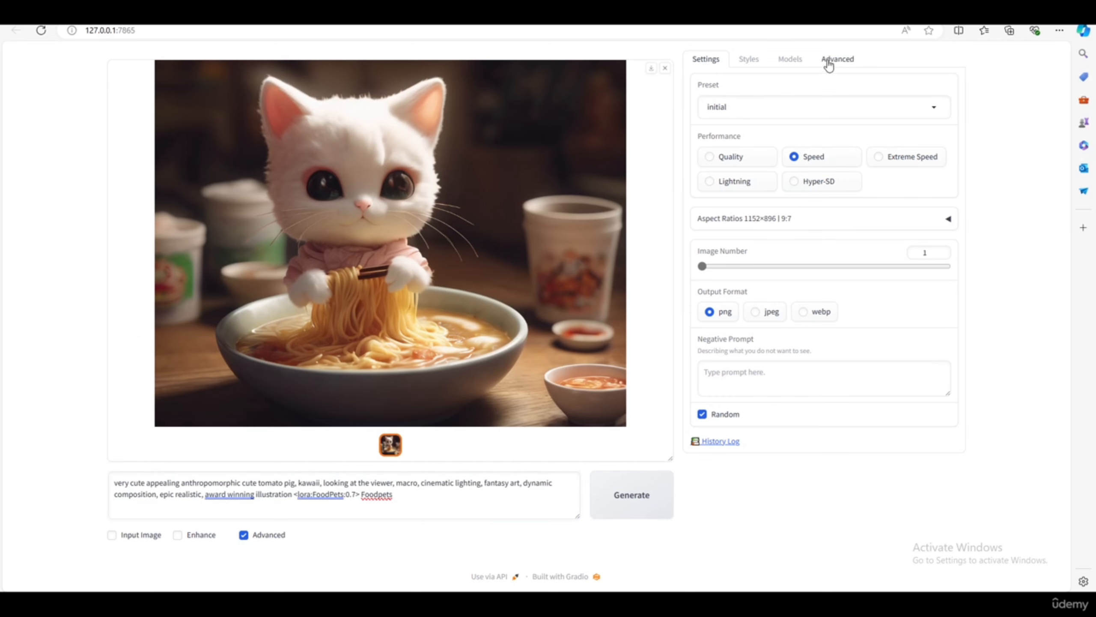
pyautogui.click(792, 60)
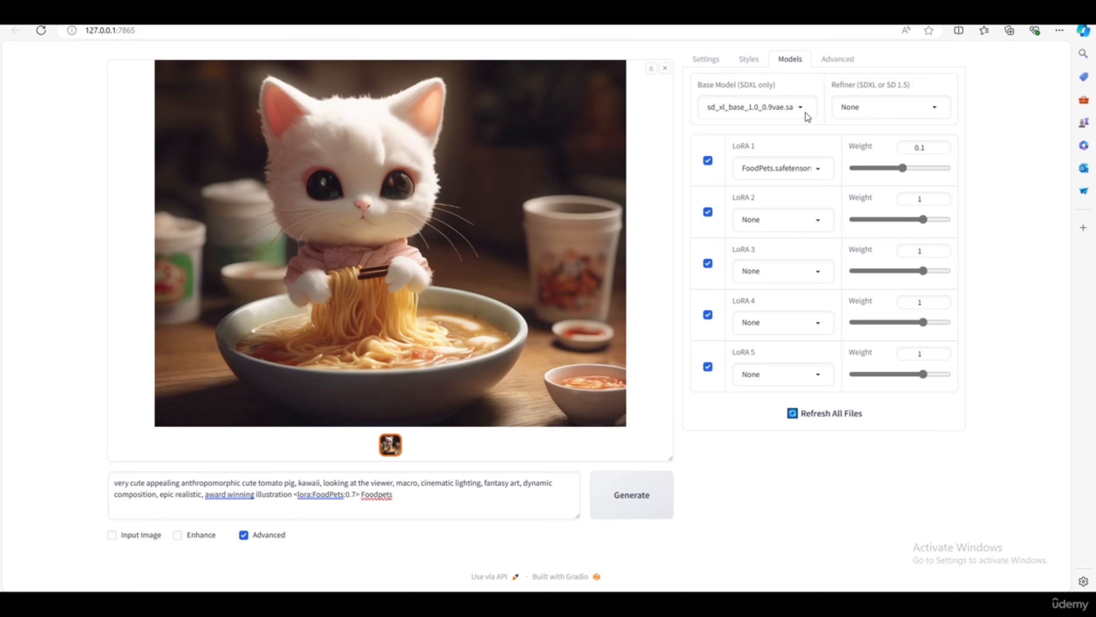
pyautogui.click(898, 106)
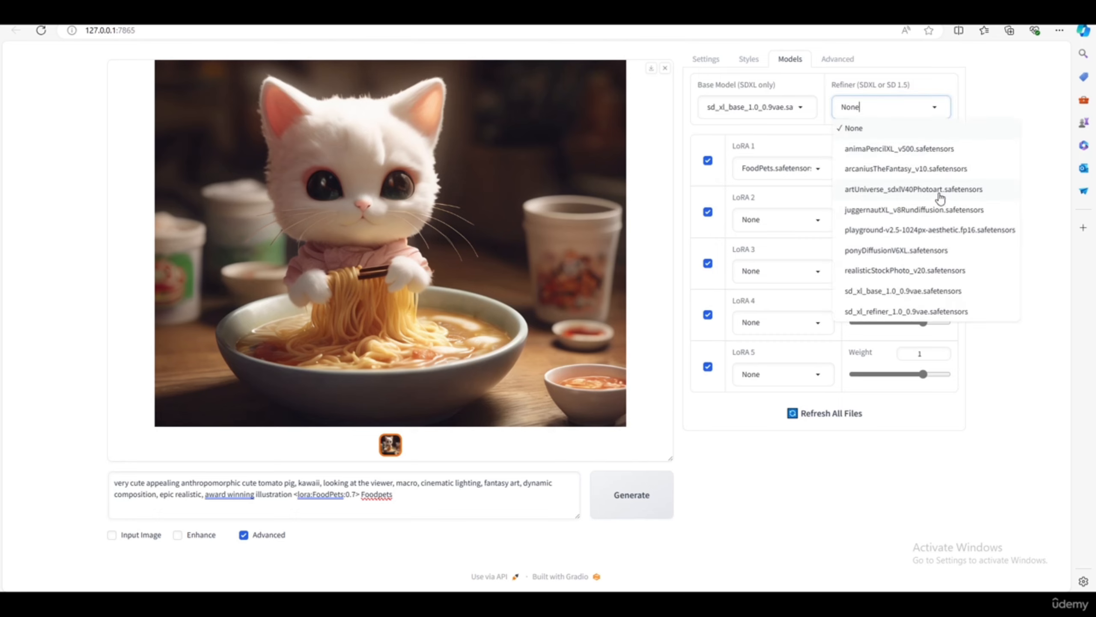
pyautogui.click(1032, 351)
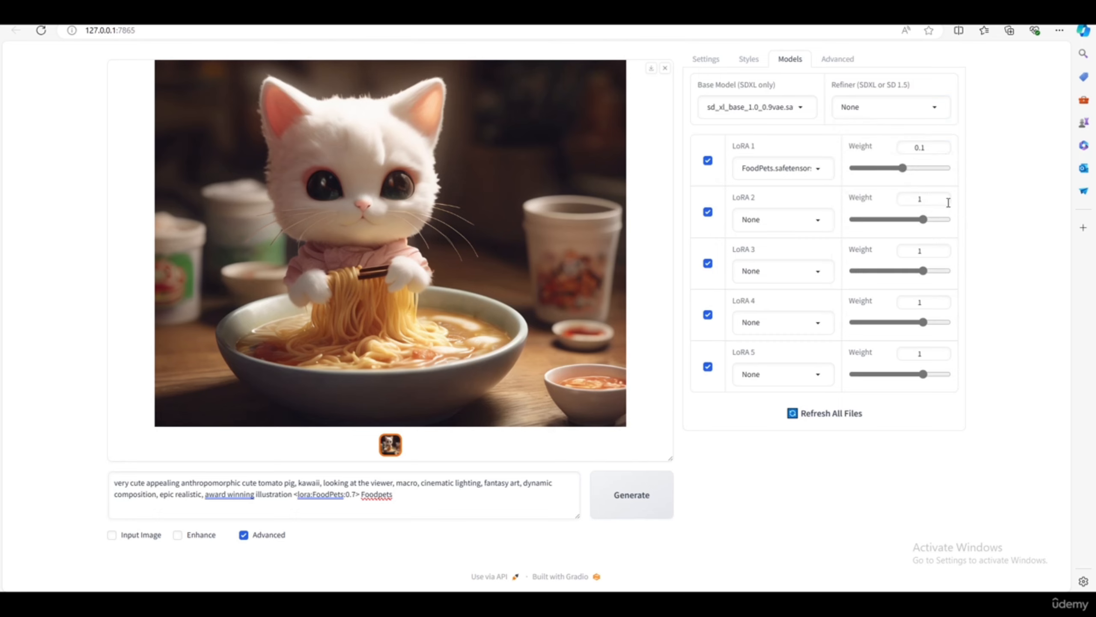
pyautogui.moveTo(923, 148); pyautogui.dragTo(907, 151)
pyautogui.write('0.8')
pyautogui.click(773, 110)
pyautogui.click(736, 274)
pyautogui.click(633, 501)
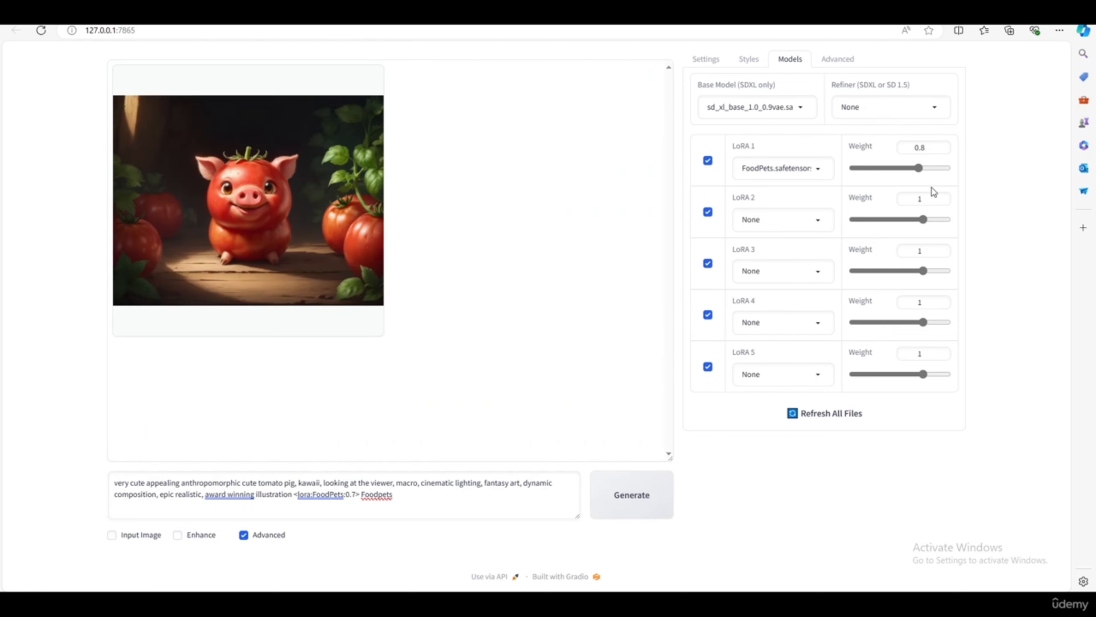
# - View the generated tomato pig image enlarged and close it again
pyautogui.click(313, 209)
pyautogui.click(472, 272)
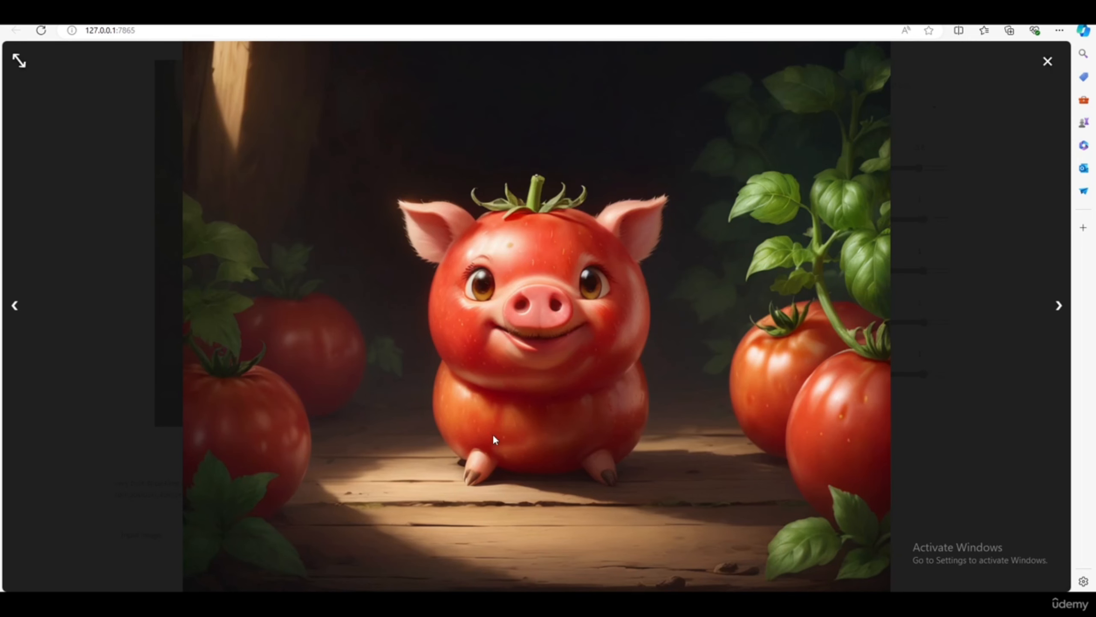
pyautogui.click(958, 352)
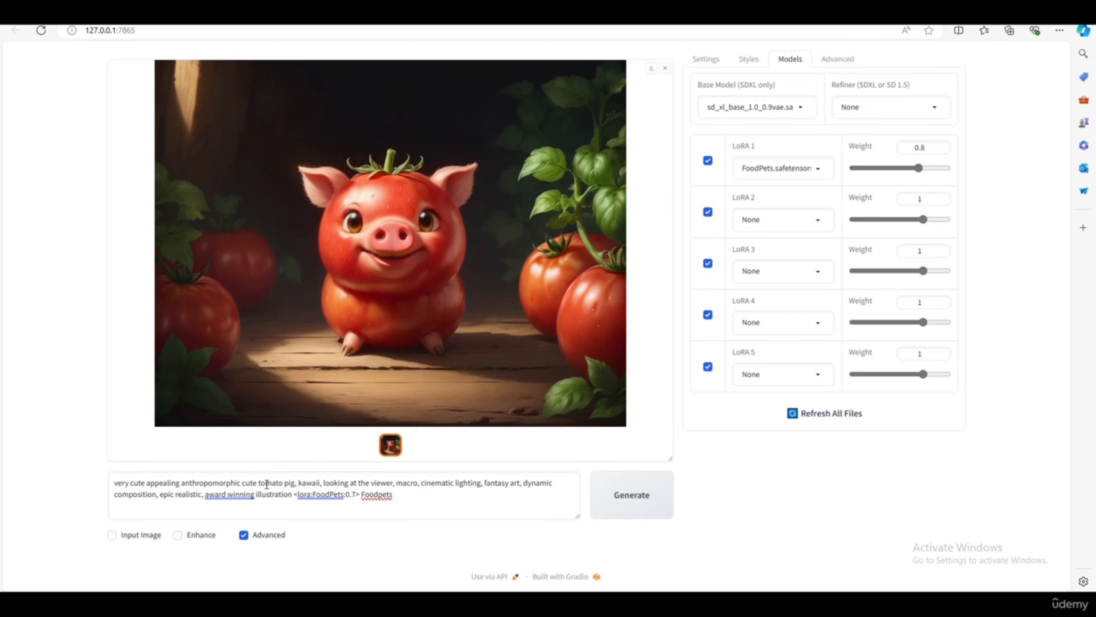
# - Replace "pig" with "cat" in the tomato prompt and generate the image
pyautogui.doubleClick(286, 483)
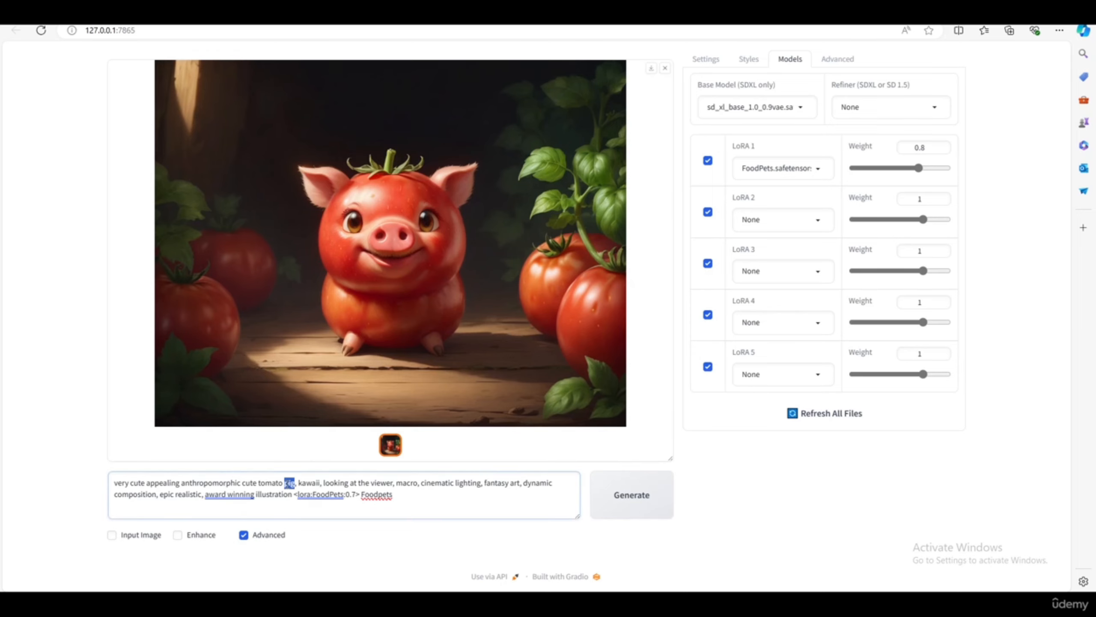
pyautogui.write('cat')
pyautogui.hotkey('ctrl', 'Return')
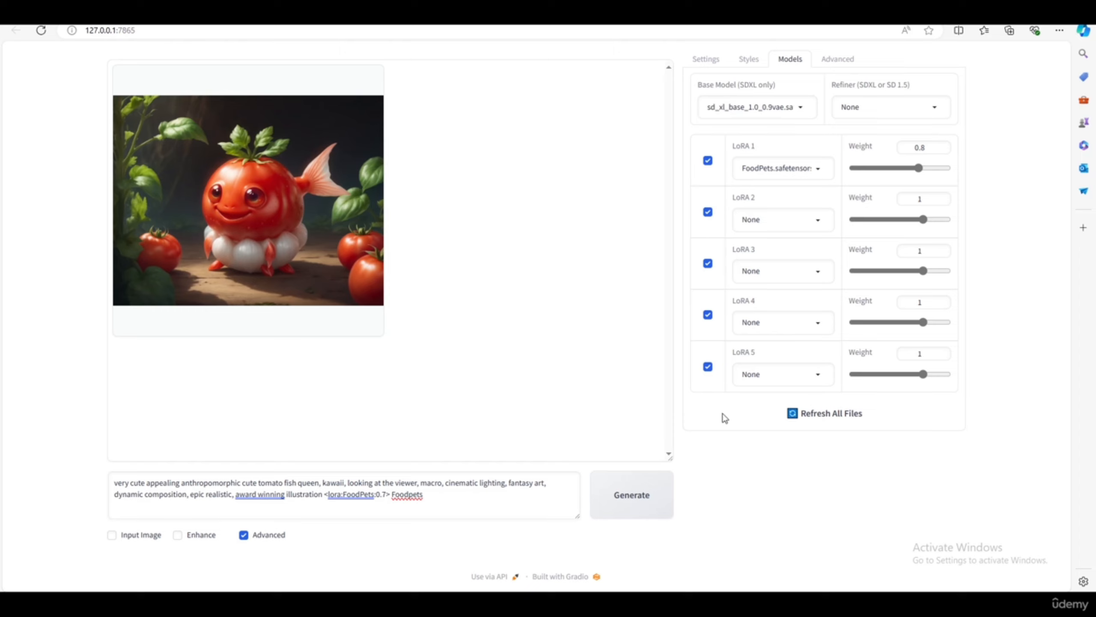
# - Clear the prompt and choose foodphoto.safetensors as LoRA 1, keeping the current base model
pyautogui.click(455, 502)
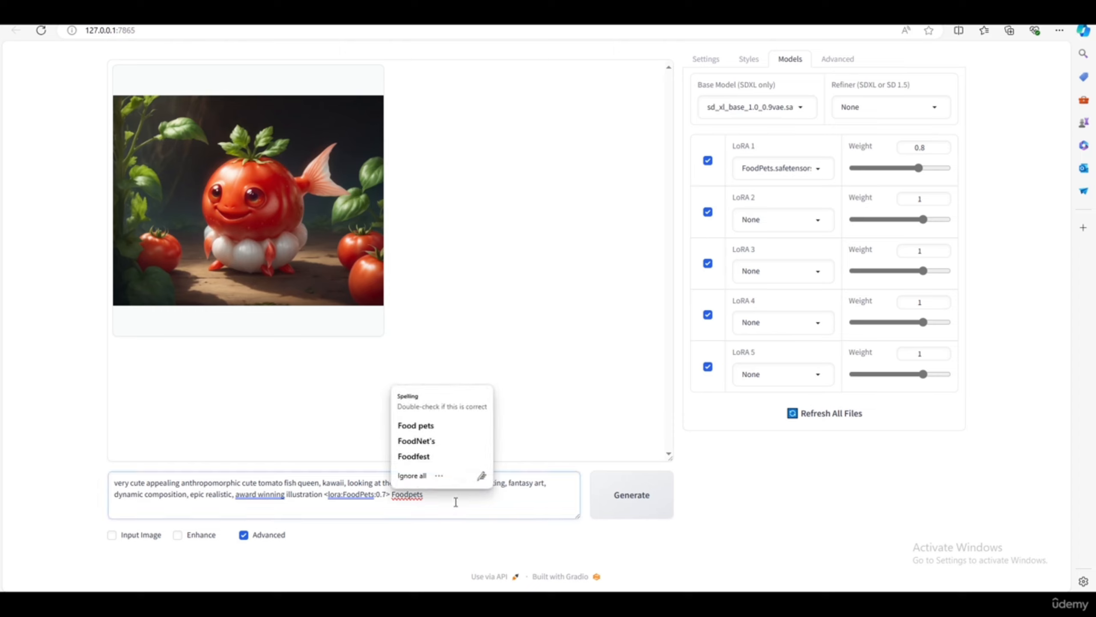
pyautogui.hotkey('ctrl', 'a')
pyautogui.press('BackSpace')
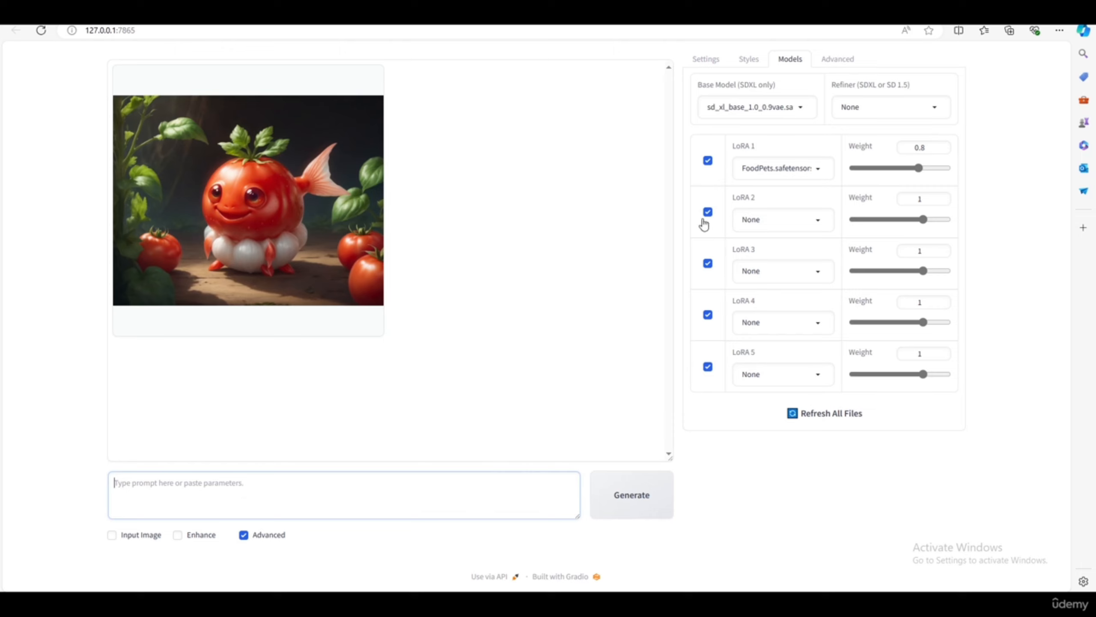
pyautogui.click(773, 168)
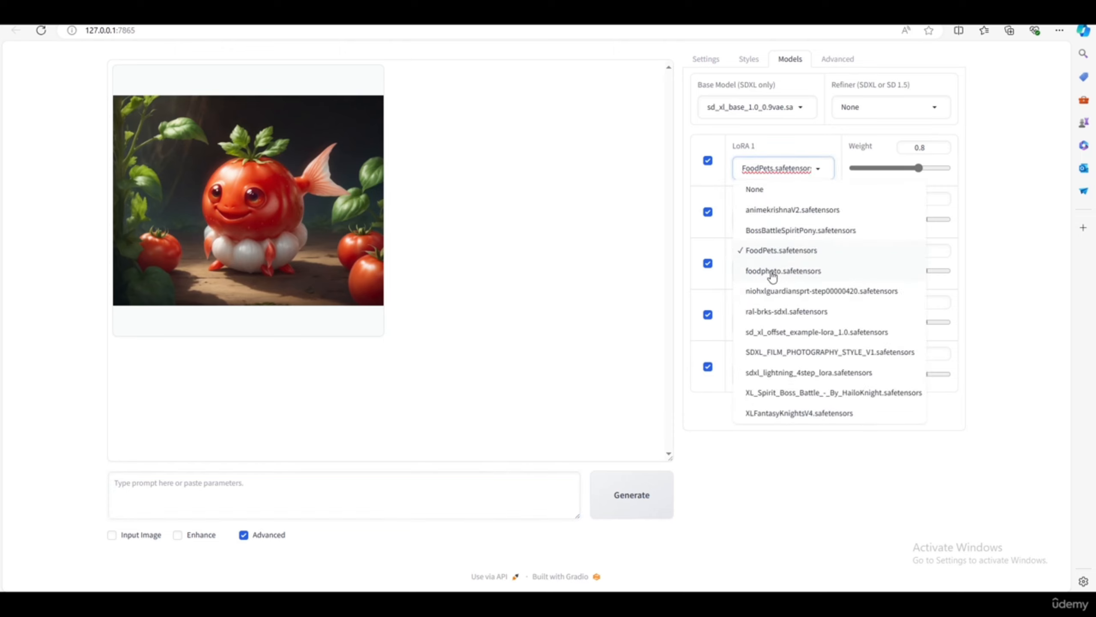
pyautogui.click(770, 272)
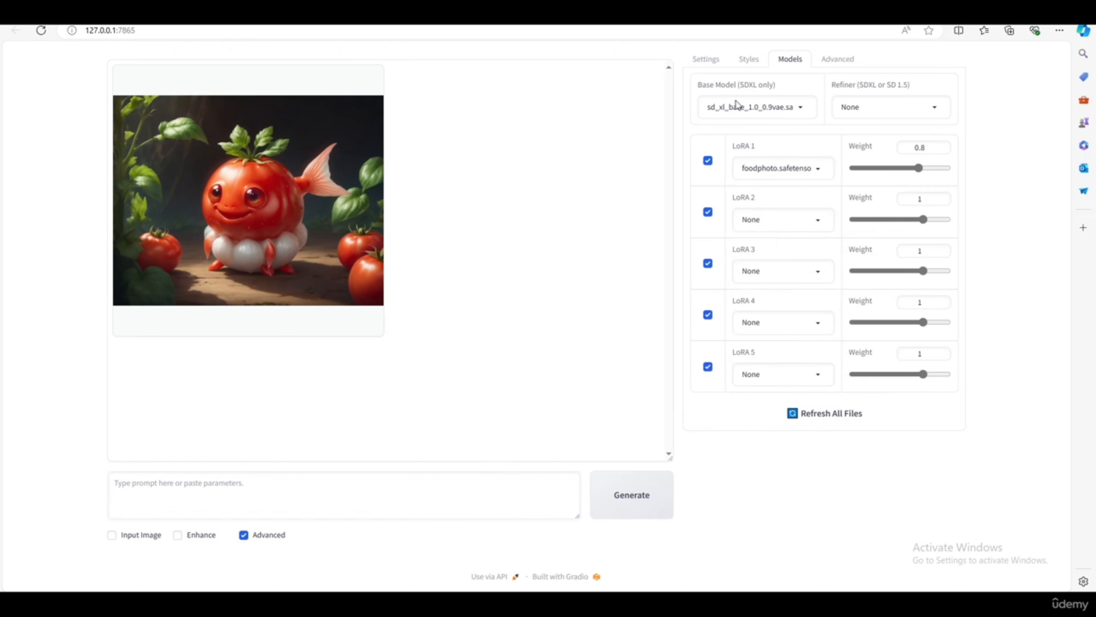
pyautogui.click(764, 107)
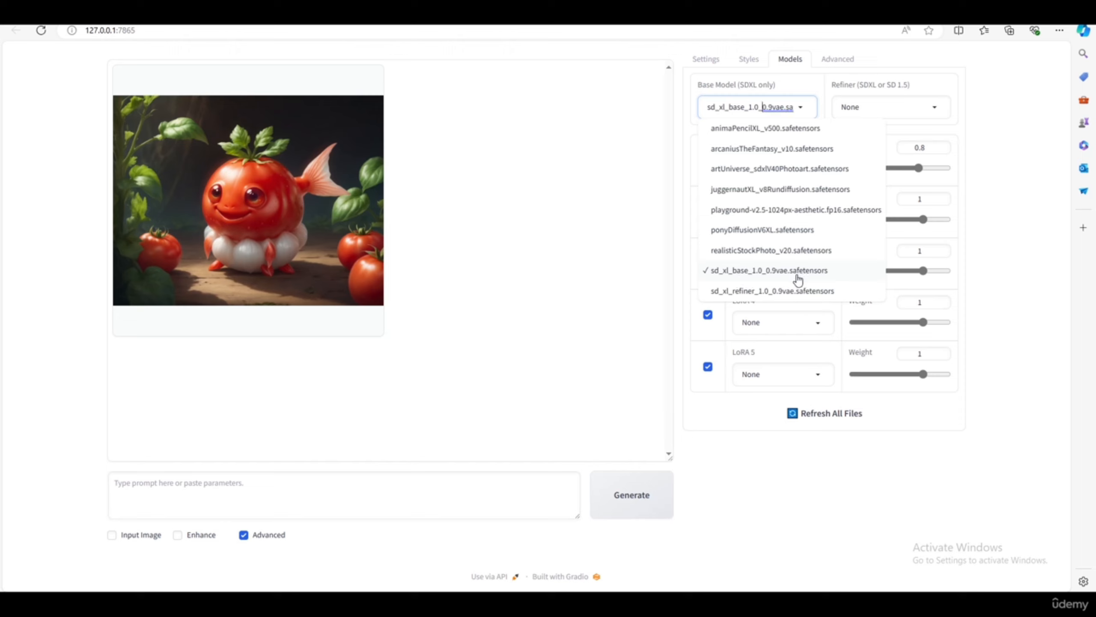
pyautogui.click(1015, 425)
# - Enter the prompt "chicken cooking in a forest with burger rain", generate the image and view the result enlarged
pyautogui.click(289, 482)
pyautogui.write('chicken cooki')
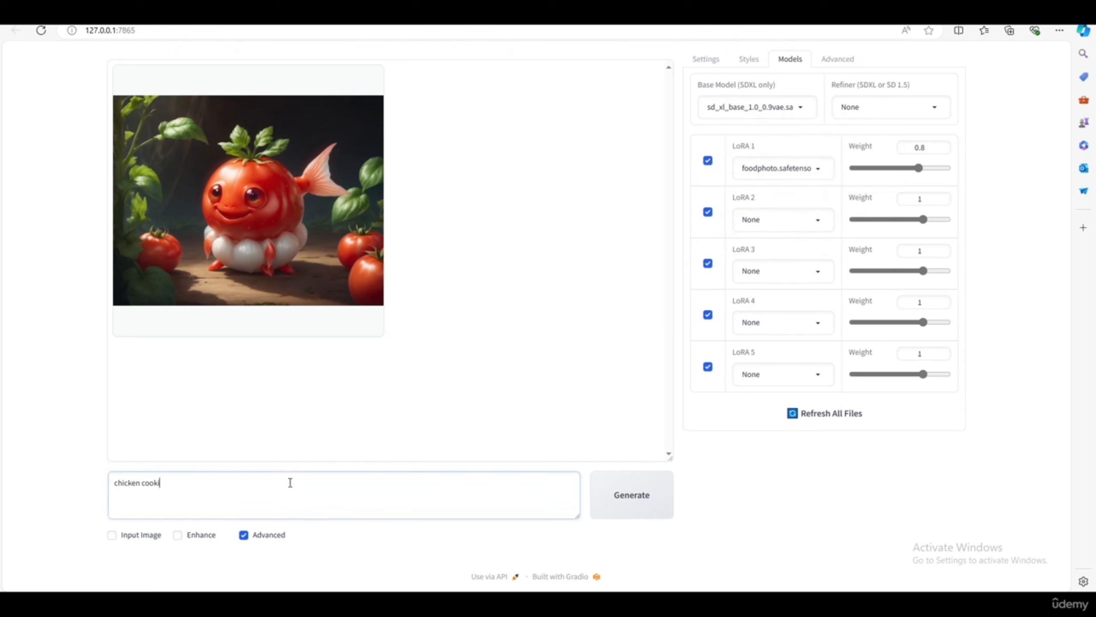
pyautogui.write('forest with burger rain')
pyautogui.hotkey('ctrl', 'Return')
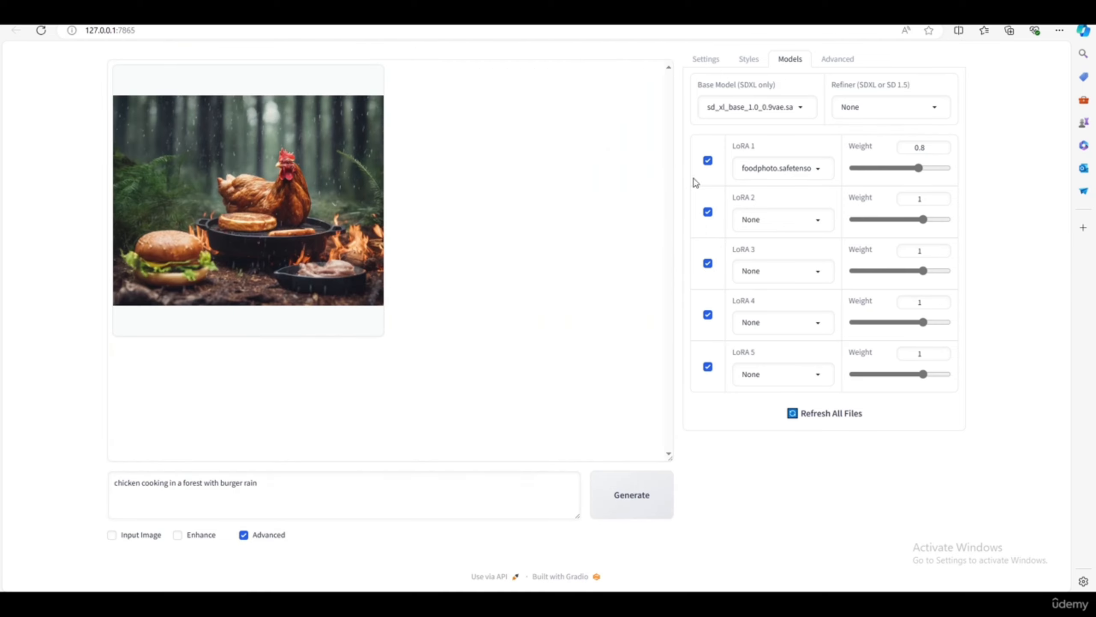
pyautogui.click(256, 195)
pyautogui.click(540, 287)
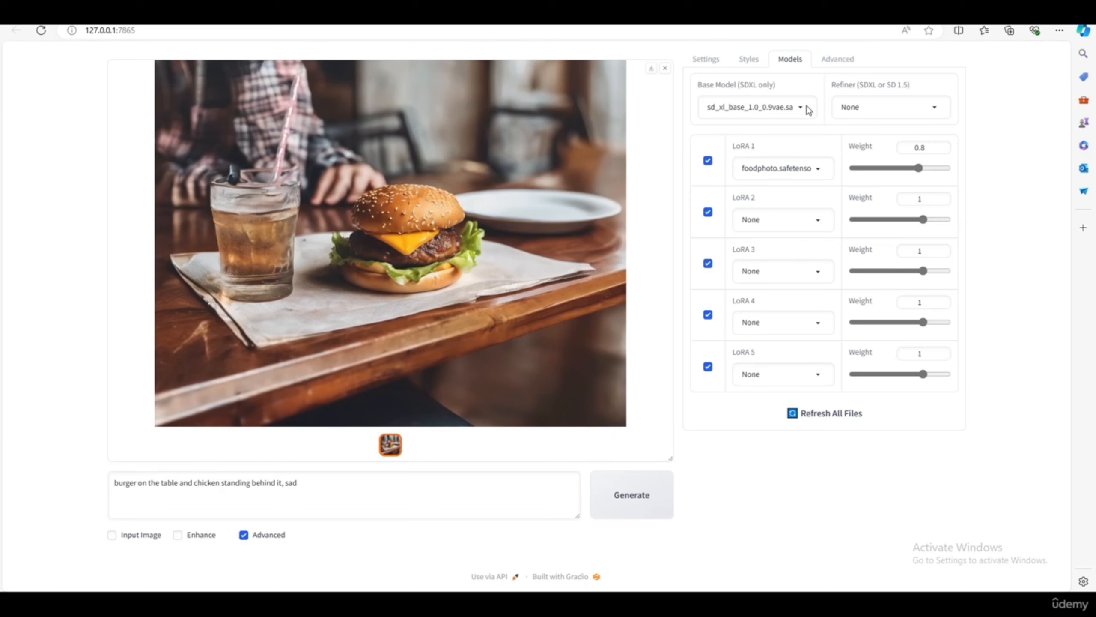
pyautogui.click(800, 107)
pyautogui.click(800, 119)
pyautogui.click(800, 110)
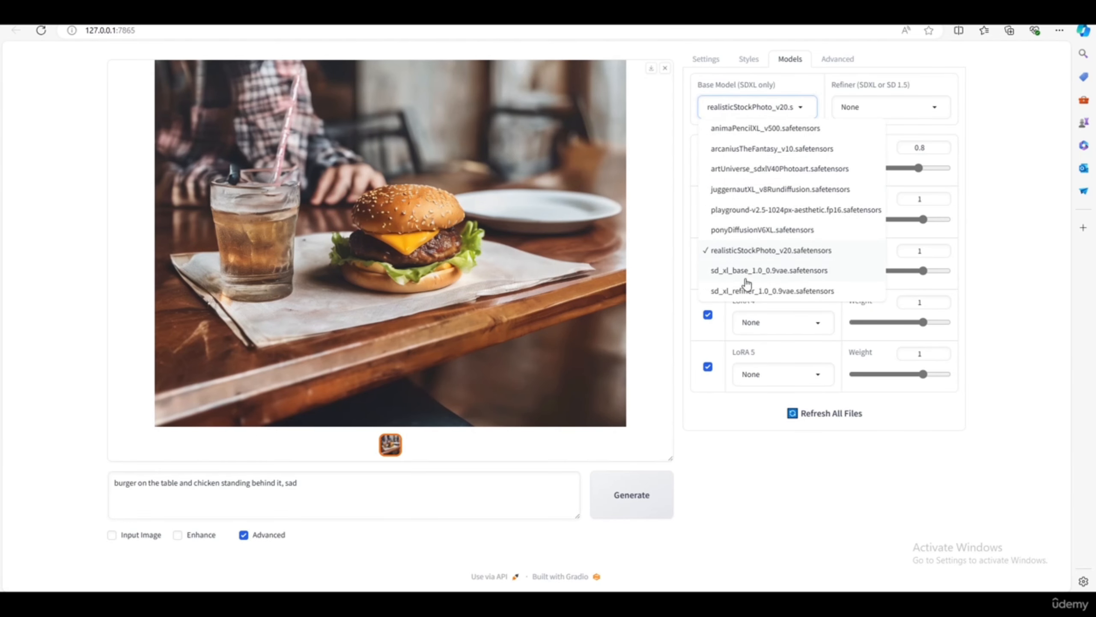
pyautogui.click(744, 276)
# - Set the base model to sd_xl_base_1.0_0.9vae and check the Food Photography trigger word in the Articles and resources document
pyautogui.click(330, 490)
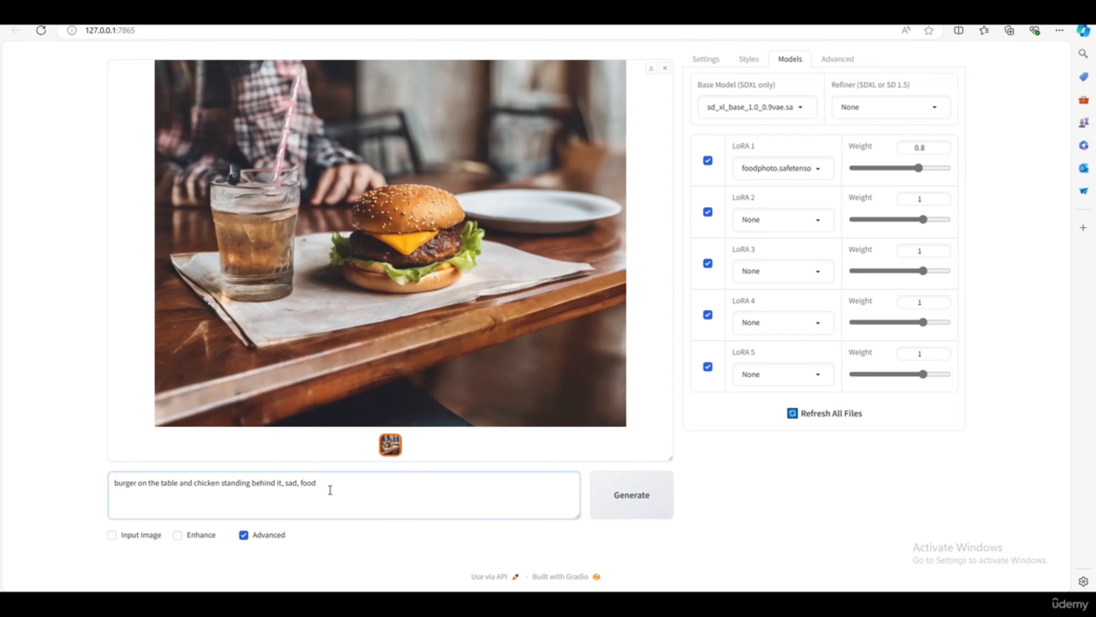
pyautogui.hotkey('alt', 'Tab')
pyautogui.click(518, 20)
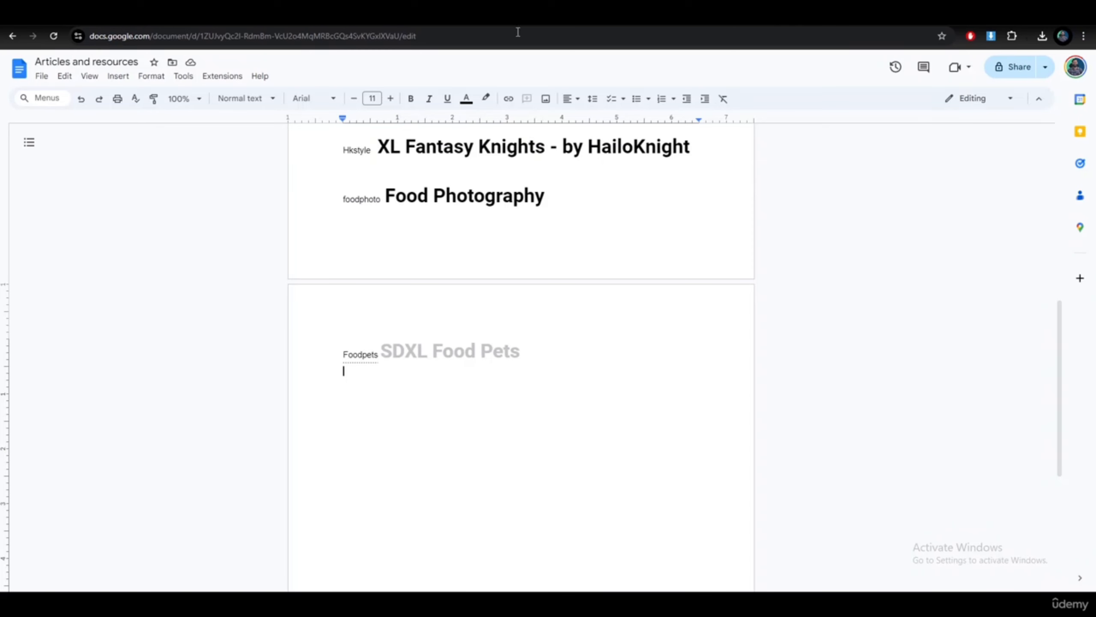
pyautogui.scroll(1, 345, 262)
pyautogui.hotkey('alt', 'Tab')
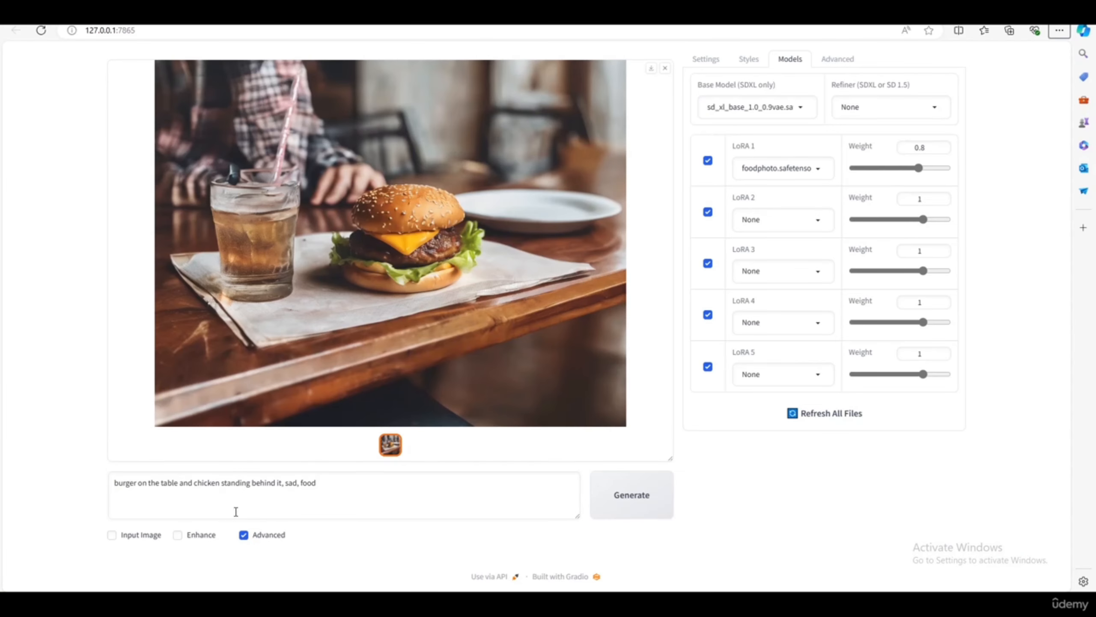
# - Complete the prompt as "burger on the table and chicken standing behind it, sad, foodphoto" and generate the image
pyautogui.click(327, 487)
pyautogui.write('p')
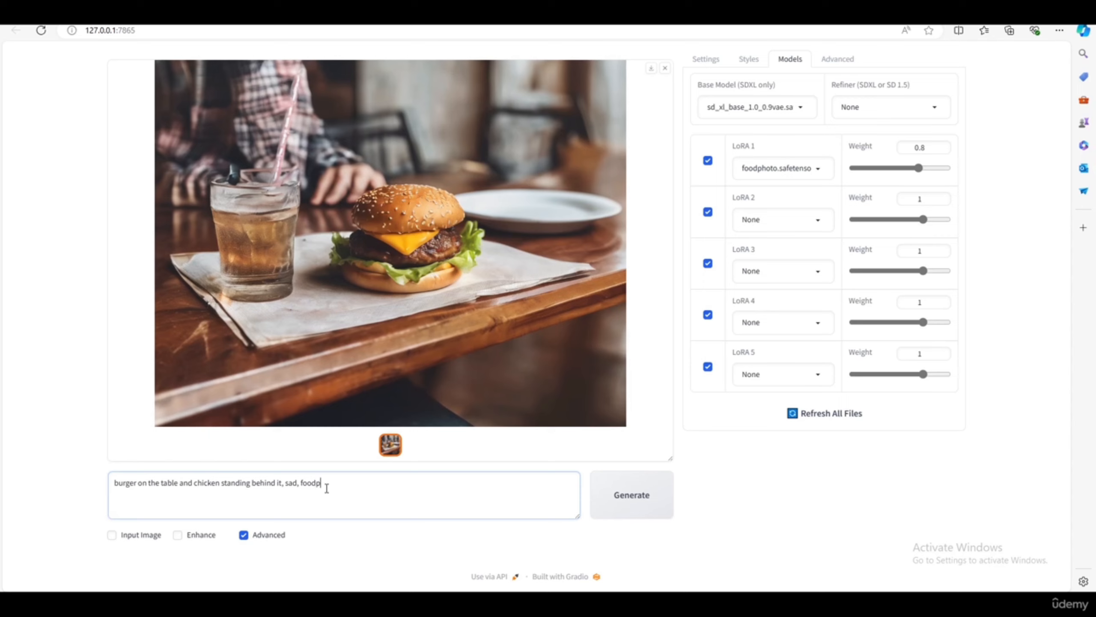
pyautogui.write('hoto')
pyautogui.click(632, 494)
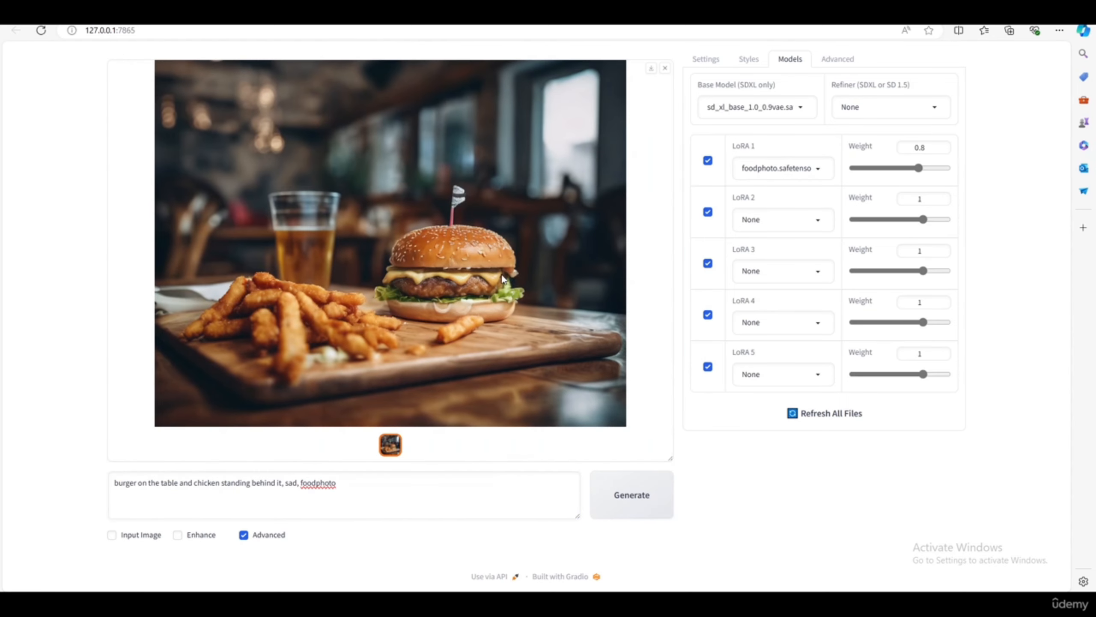
# - View the generated image of the burger and fries enlarged and review the available base models without changing the selection
pyautogui.click(483, 301)
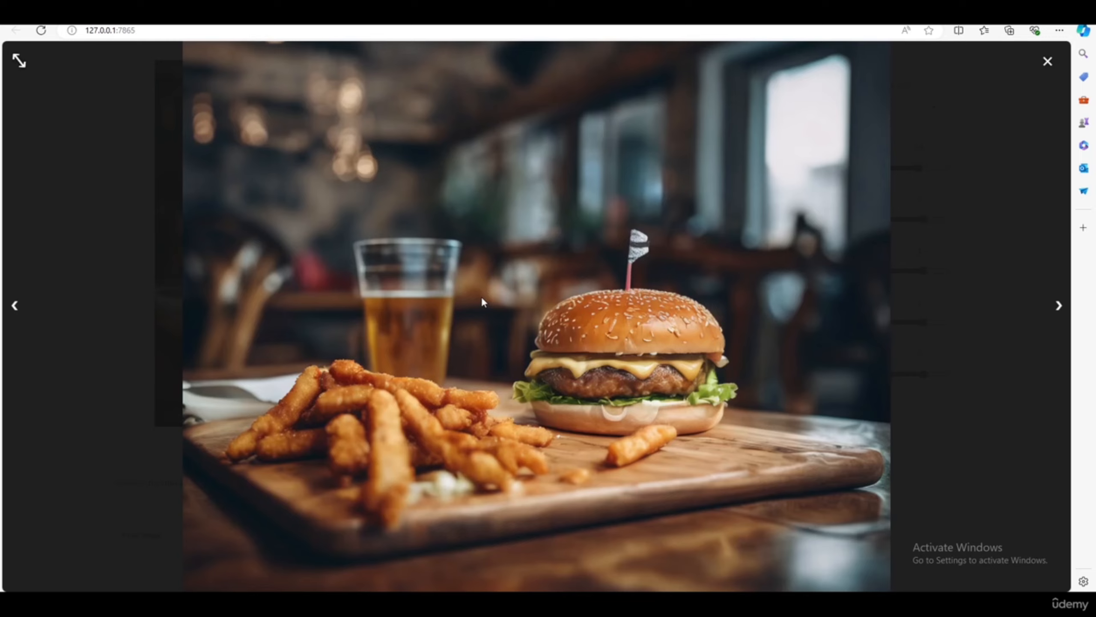
pyautogui.click(948, 308)
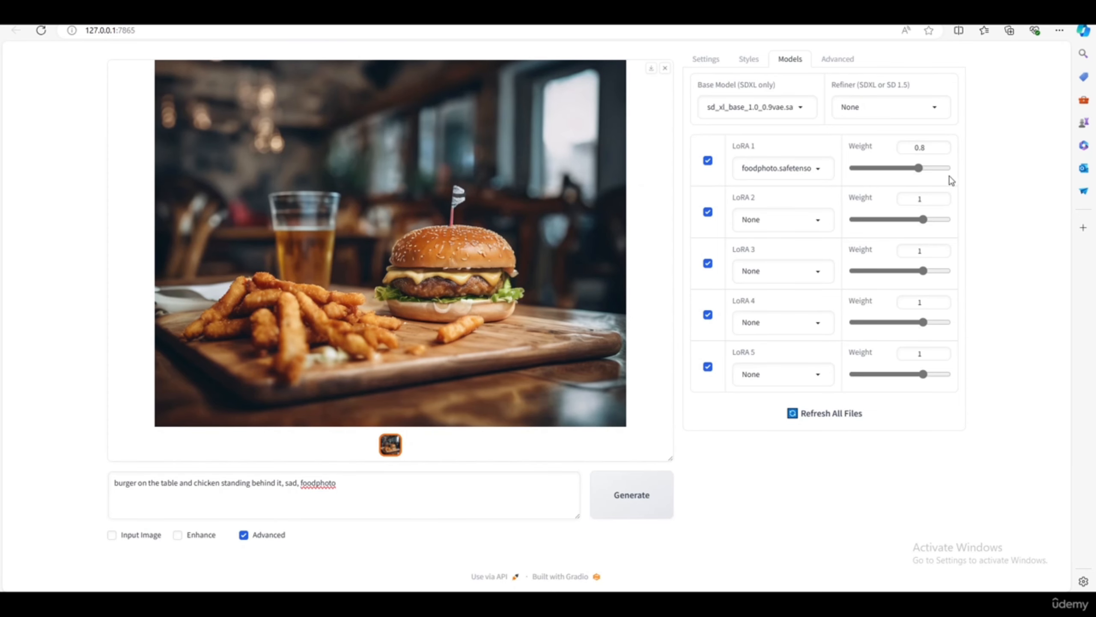
pyautogui.click(755, 105)
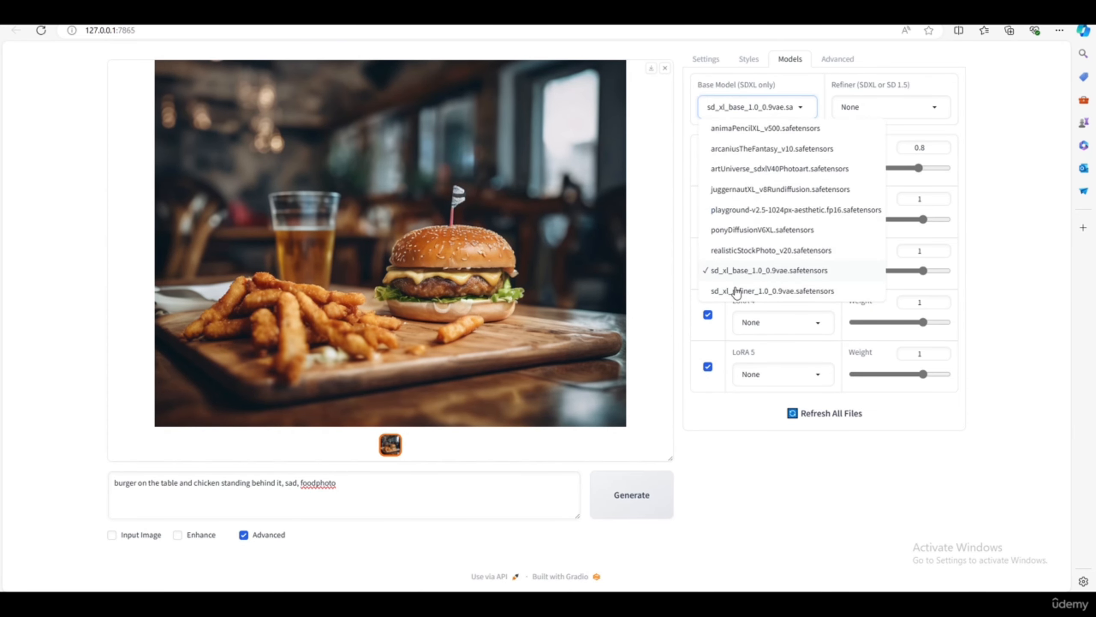
pyautogui.click(656, 252)
pyautogui.click(293, 232)
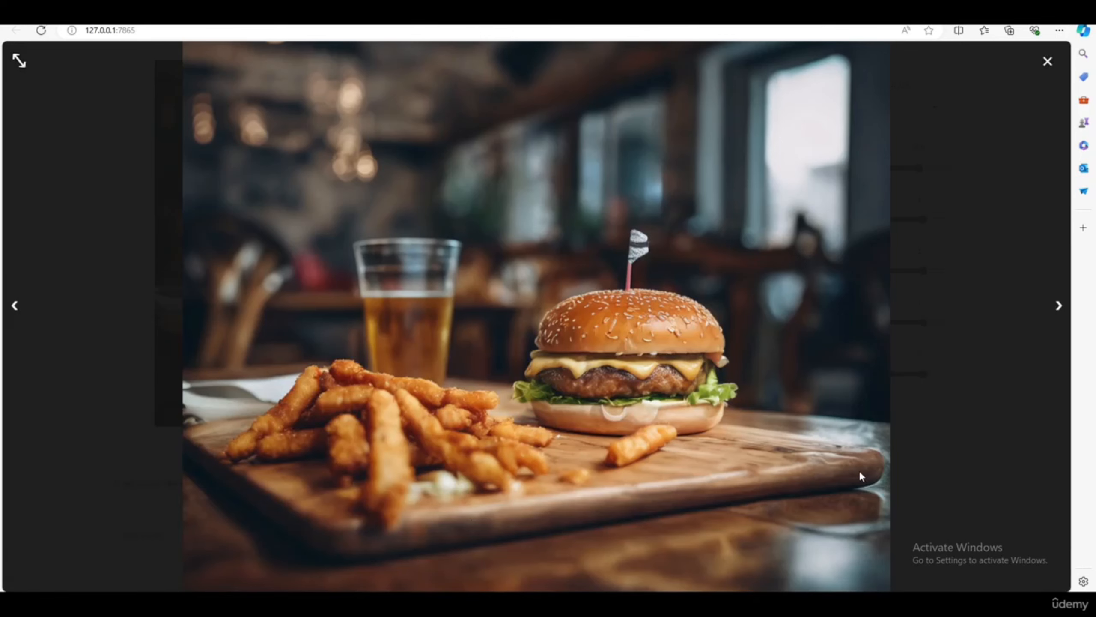
pyautogui.click(960, 443)
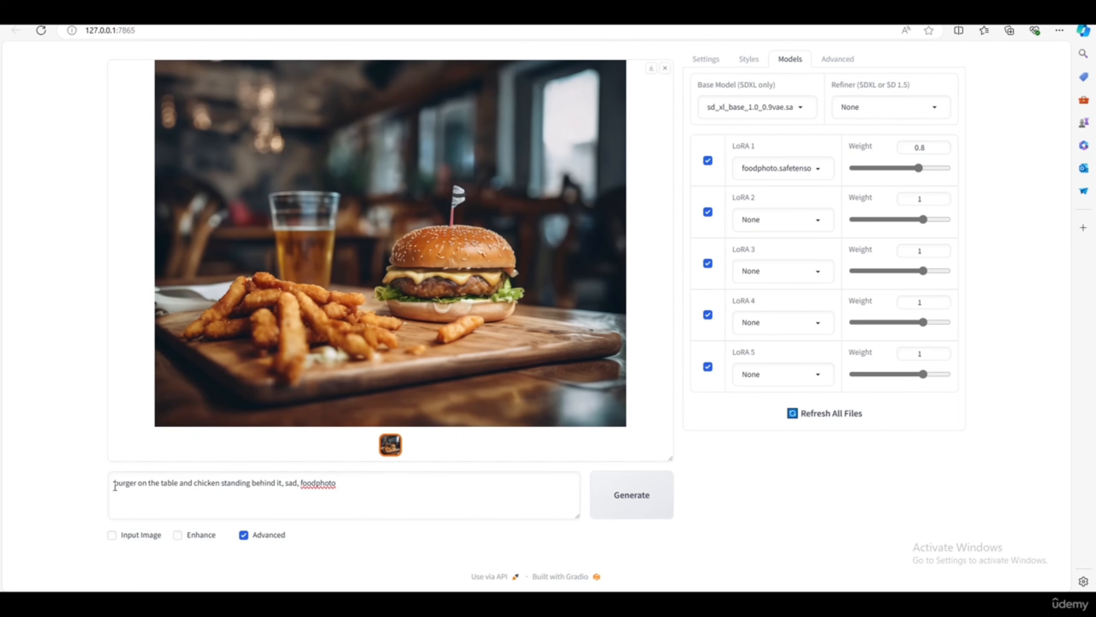
# - Enable the Fooocus Photograph, Fooocus Negative and SAI Cinematic styles, generate the burger image and view the result enlarged
pyautogui.moveTo(114, 482); pyautogui.dragTo(360, 490)
pyautogui.click(131, 504)
pyautogui.click(751, 60)
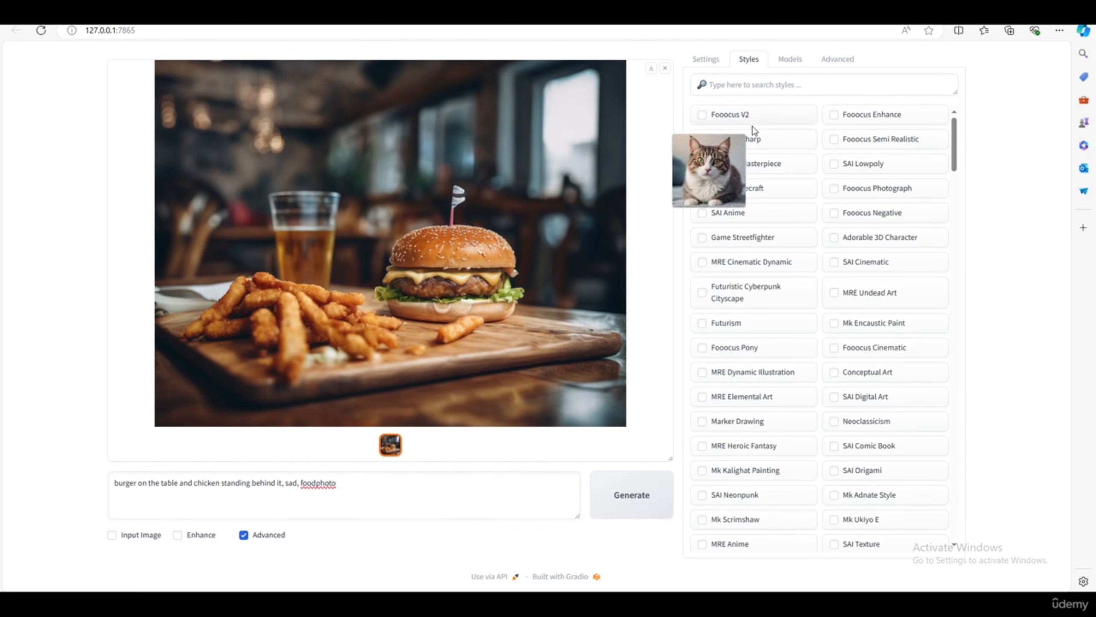
pyautogui.click(888, 194)
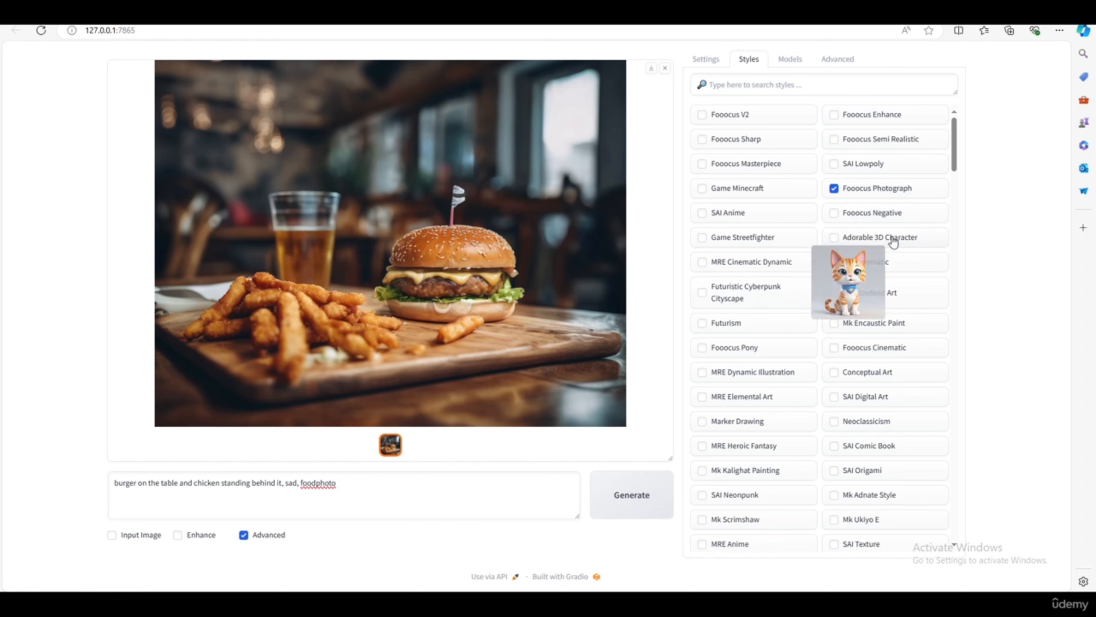
pyautogui.click(880, 214)
pyautogui.click(621, 478)
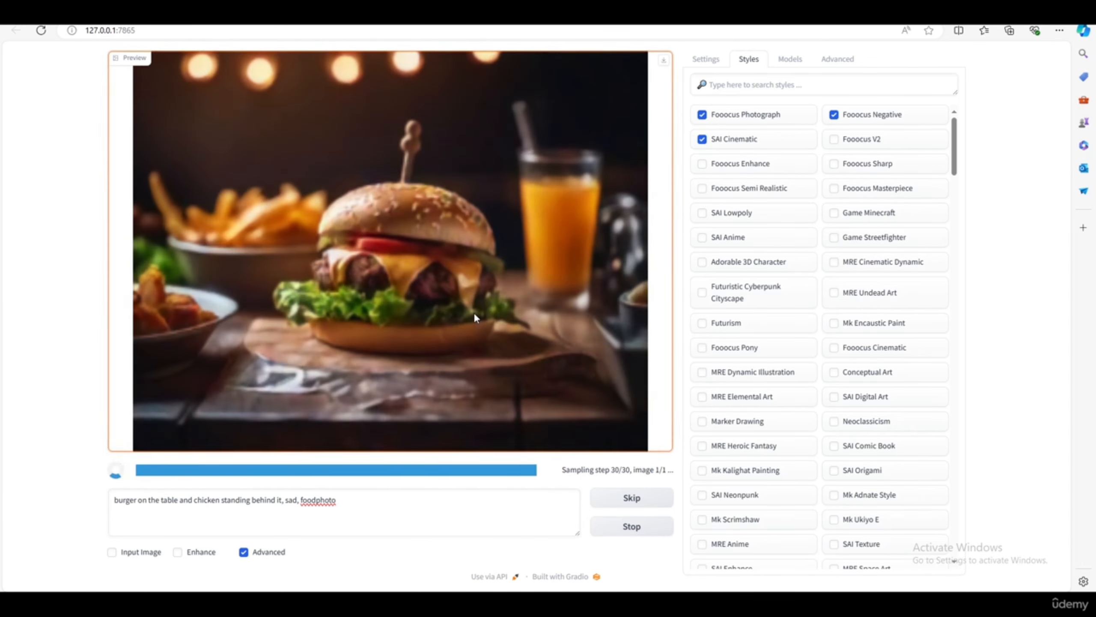
pyautogui.click(475, 311)
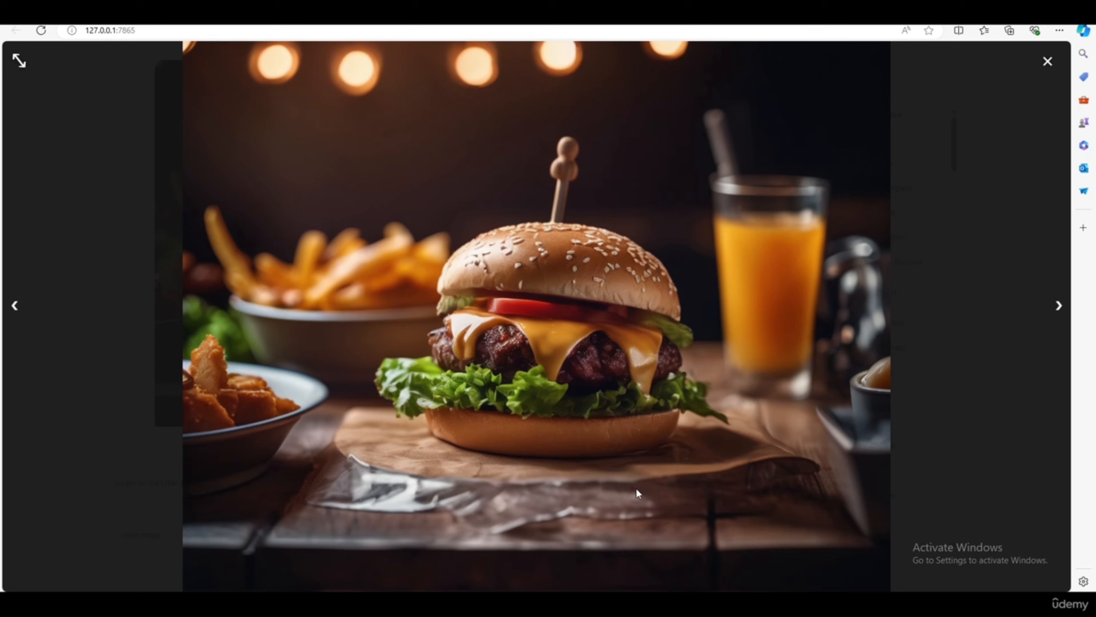
pyautogui.click(944, 428)
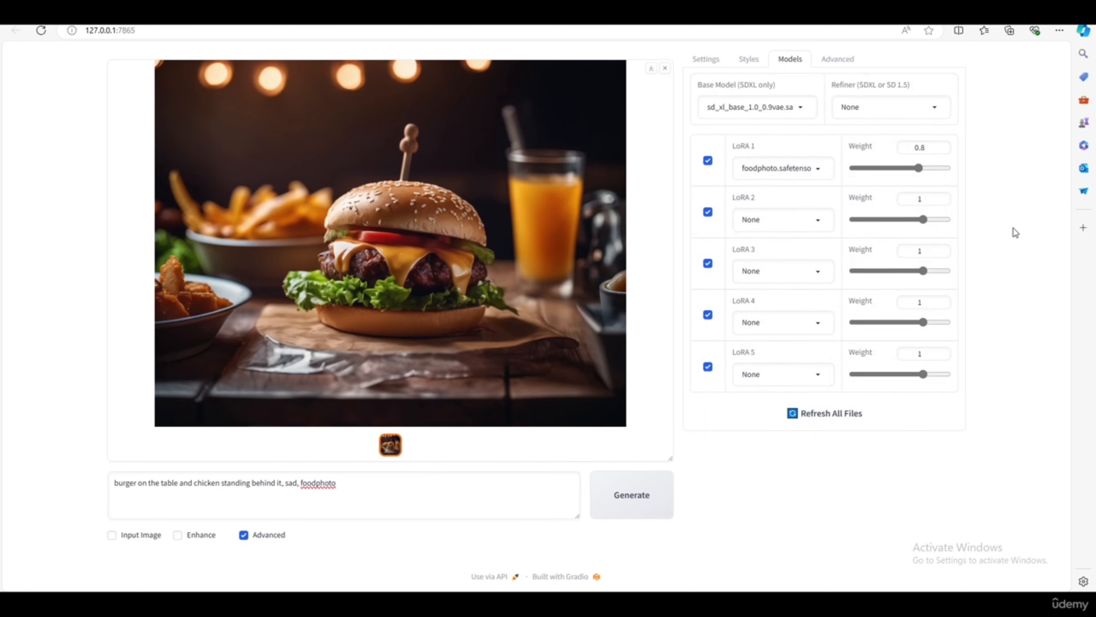
# - Set the LoRA 1 weight to 0.7, generate the burger image again and show the general generation settings
pyautogui.click(928, 150)
pyautogui.press('BackSpace')
pyautogui.write('7')
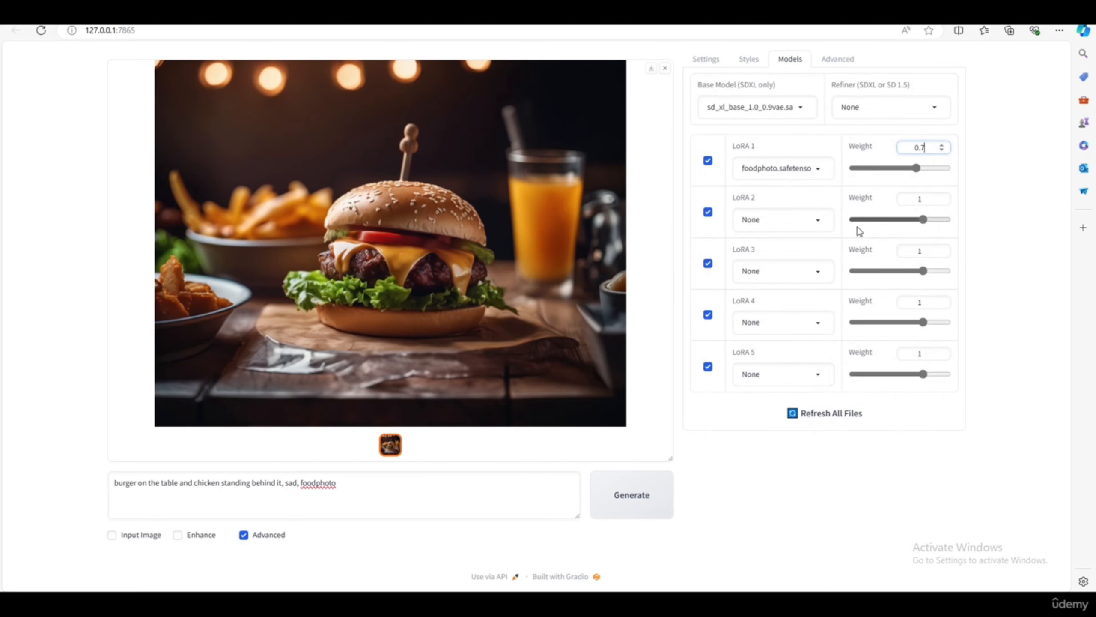
pyautogui.click(631, 495)
pyautogui.click(886, 106)
pyautogui.click(88, 205)
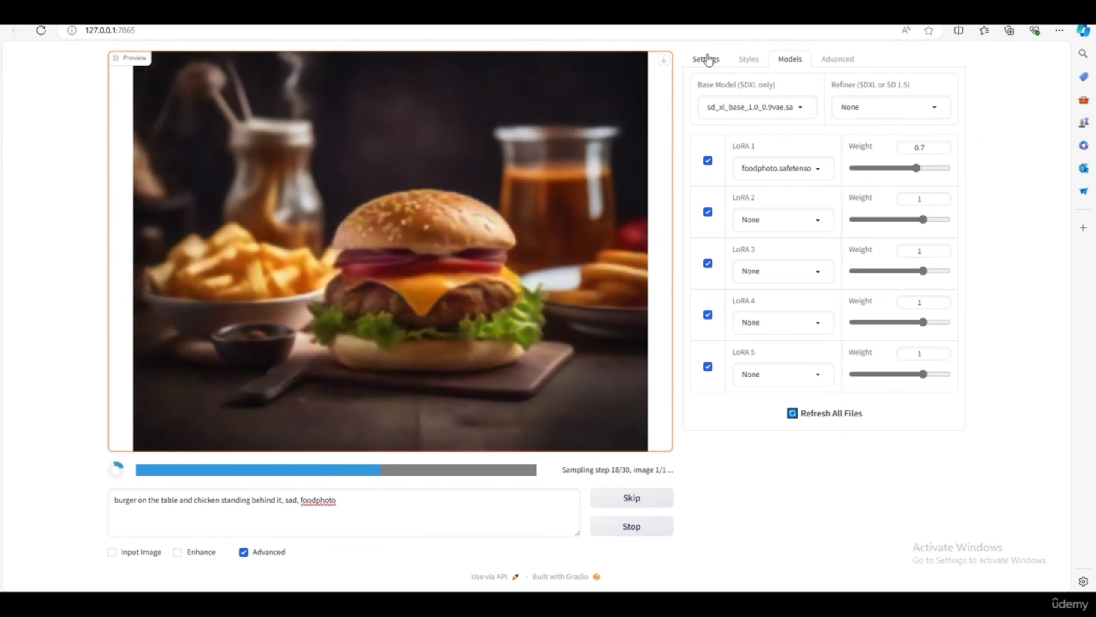
pyautogui.click(706, 59)
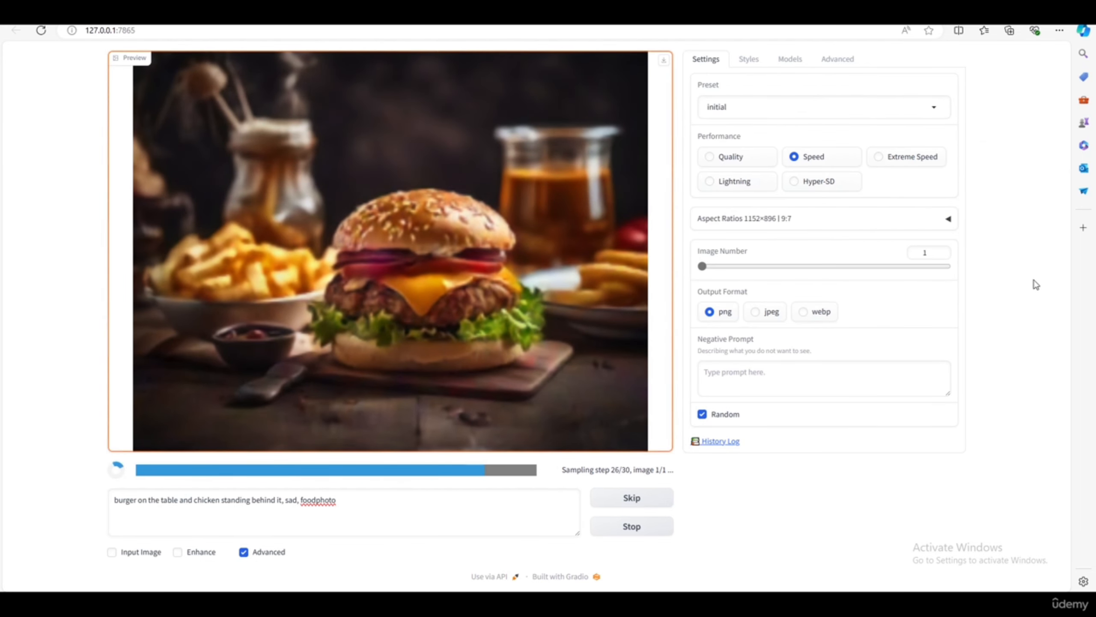